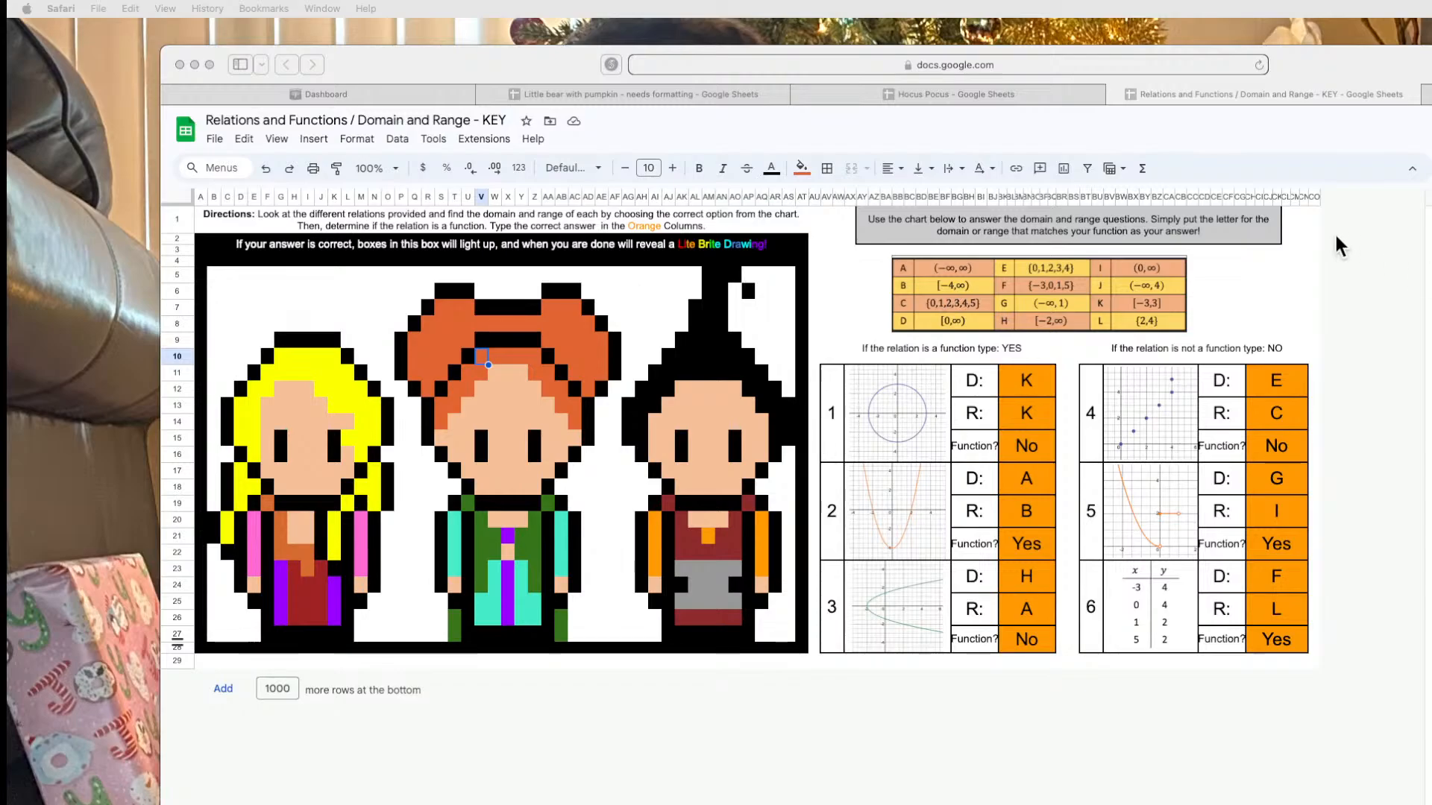
Review the Hocus Pocus, Little bear with pumpkin, and Relations and Functions pixel art spreadsheets, switching back and forth between them.
{"action": "left_click", "coordinate": [954, 93]}
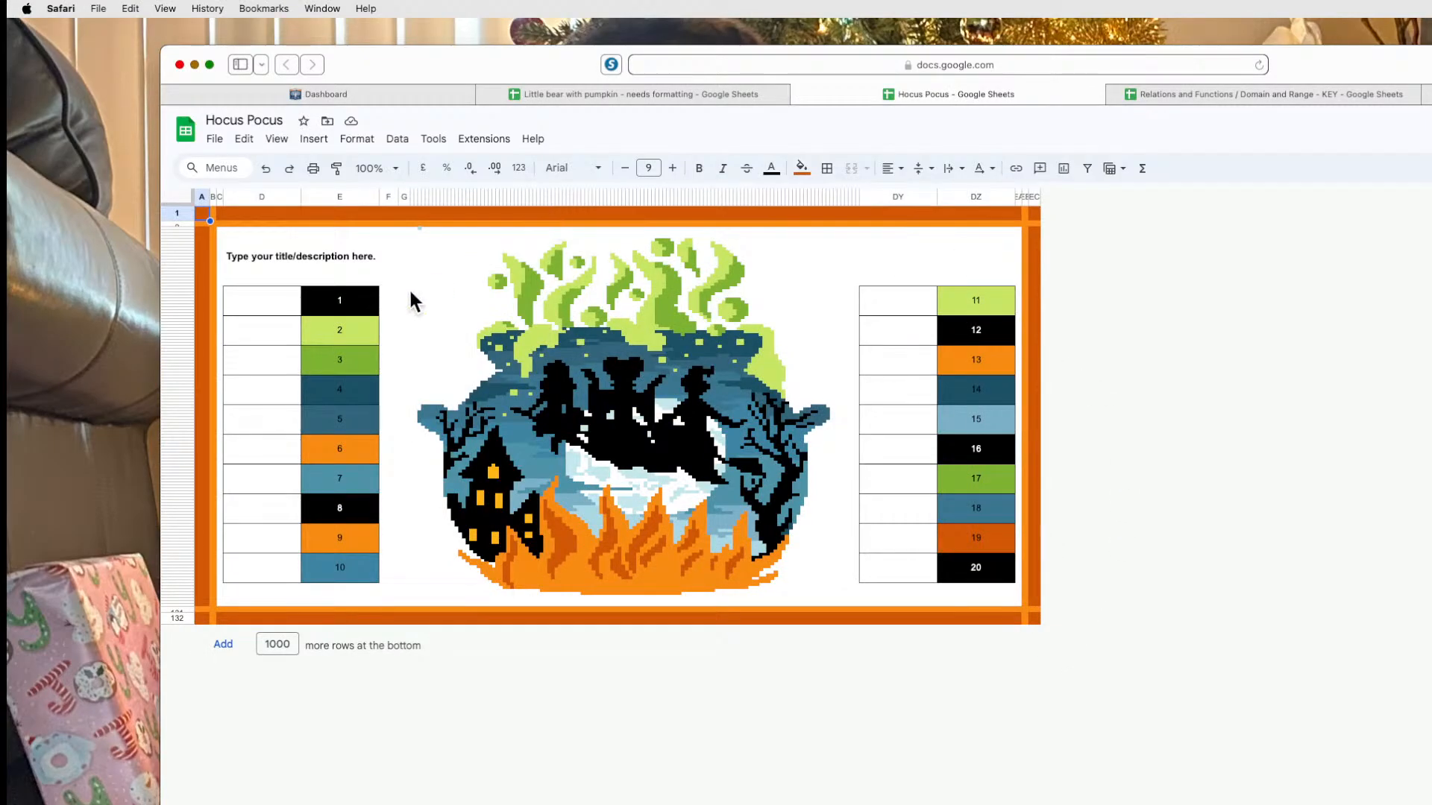
{"action": "left_click", "coordinate": [709, 92]}
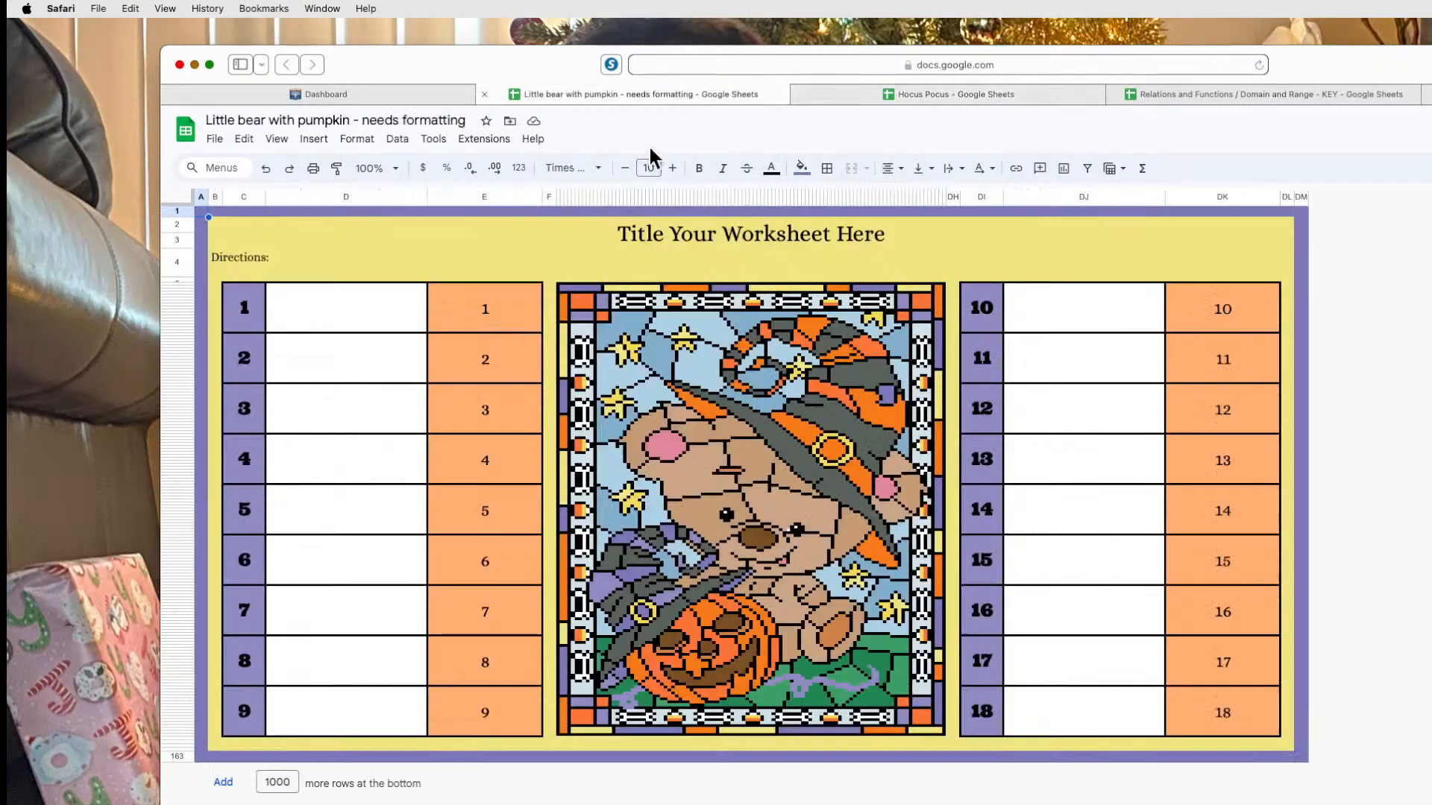
{"action": "left_click", "coordinate": [1236, 95]}
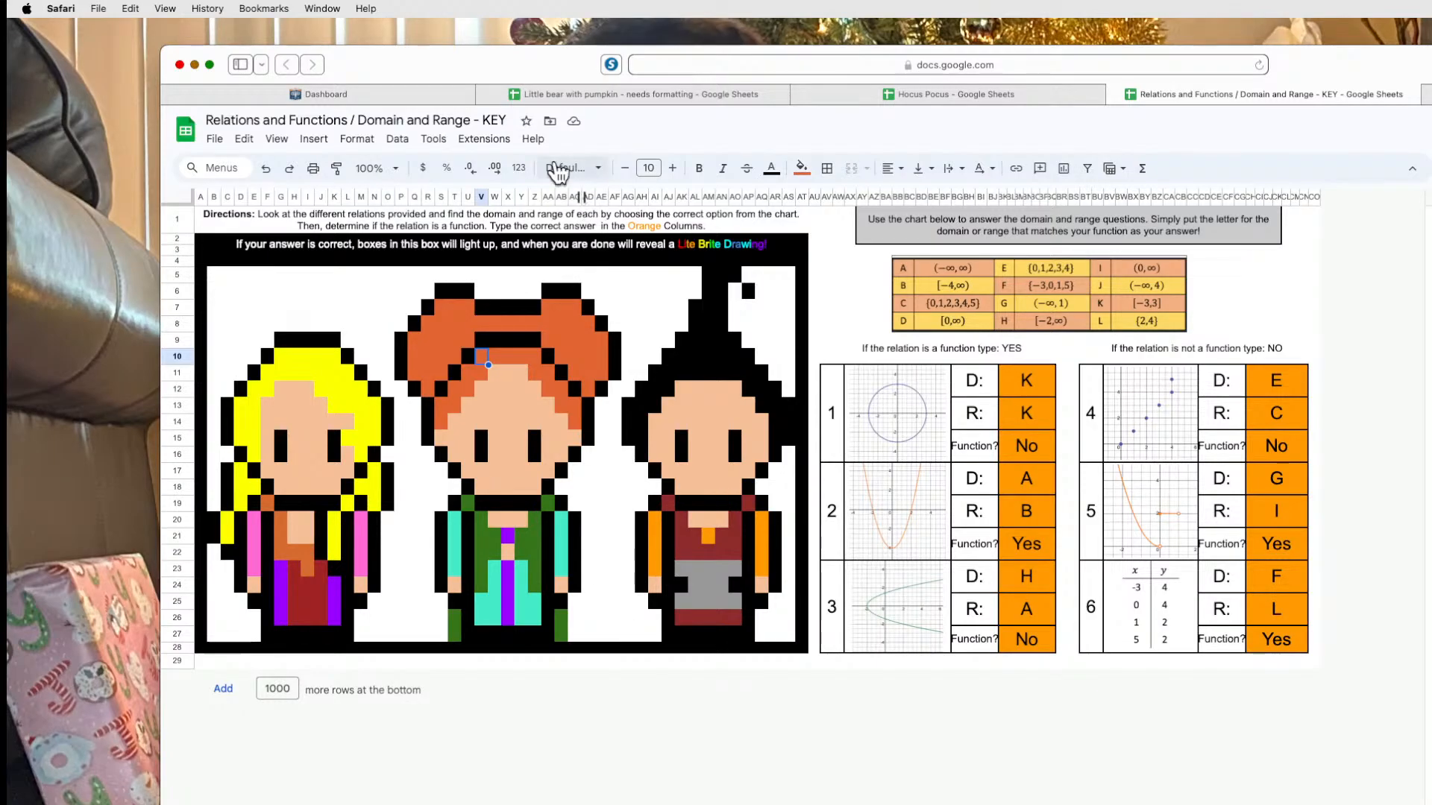
{"action": "left_click", "coordinate": [666, 94]}
{"action": "left_click", "coordinate": [925, 94]}
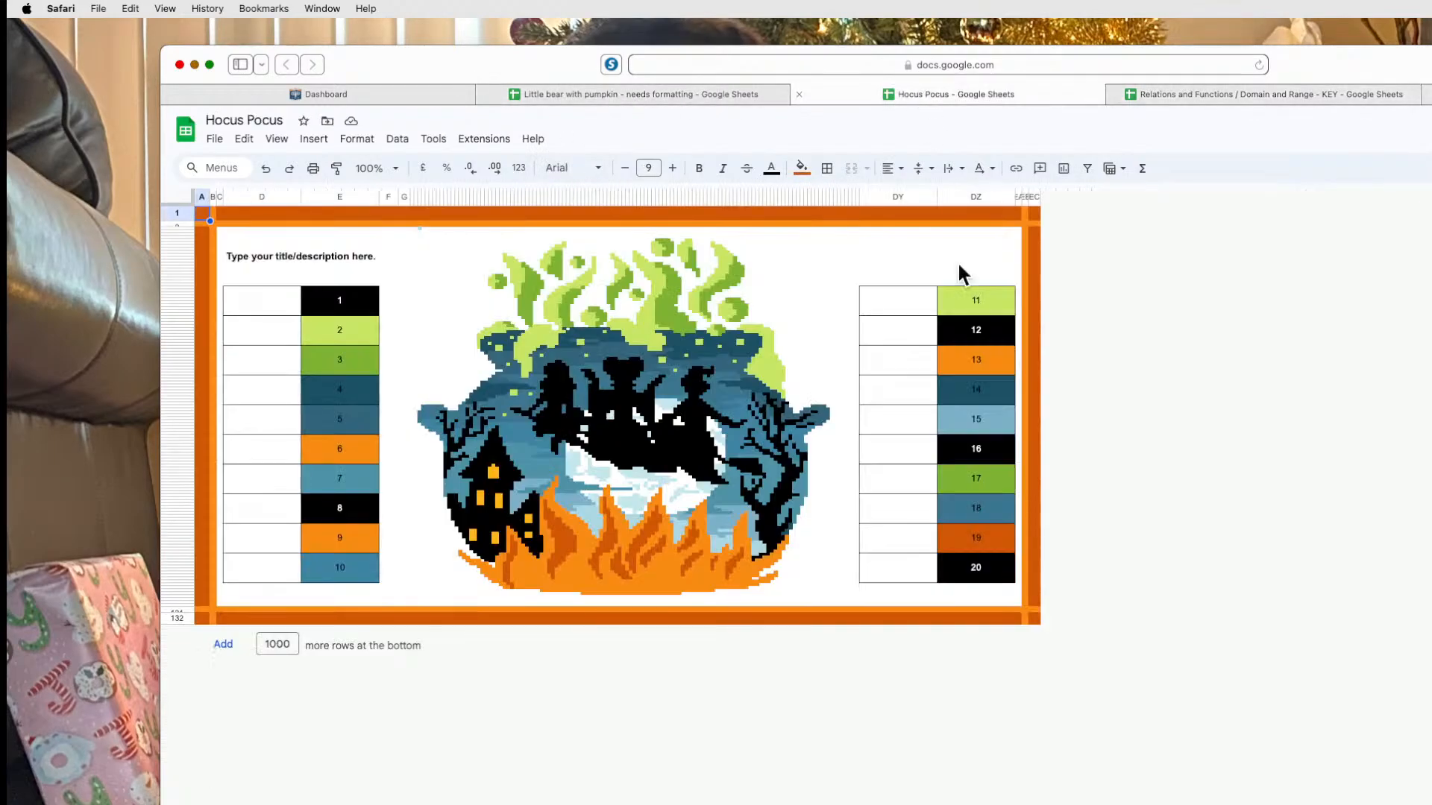
{"action": "left_click", "coordinate": [747, 102]}
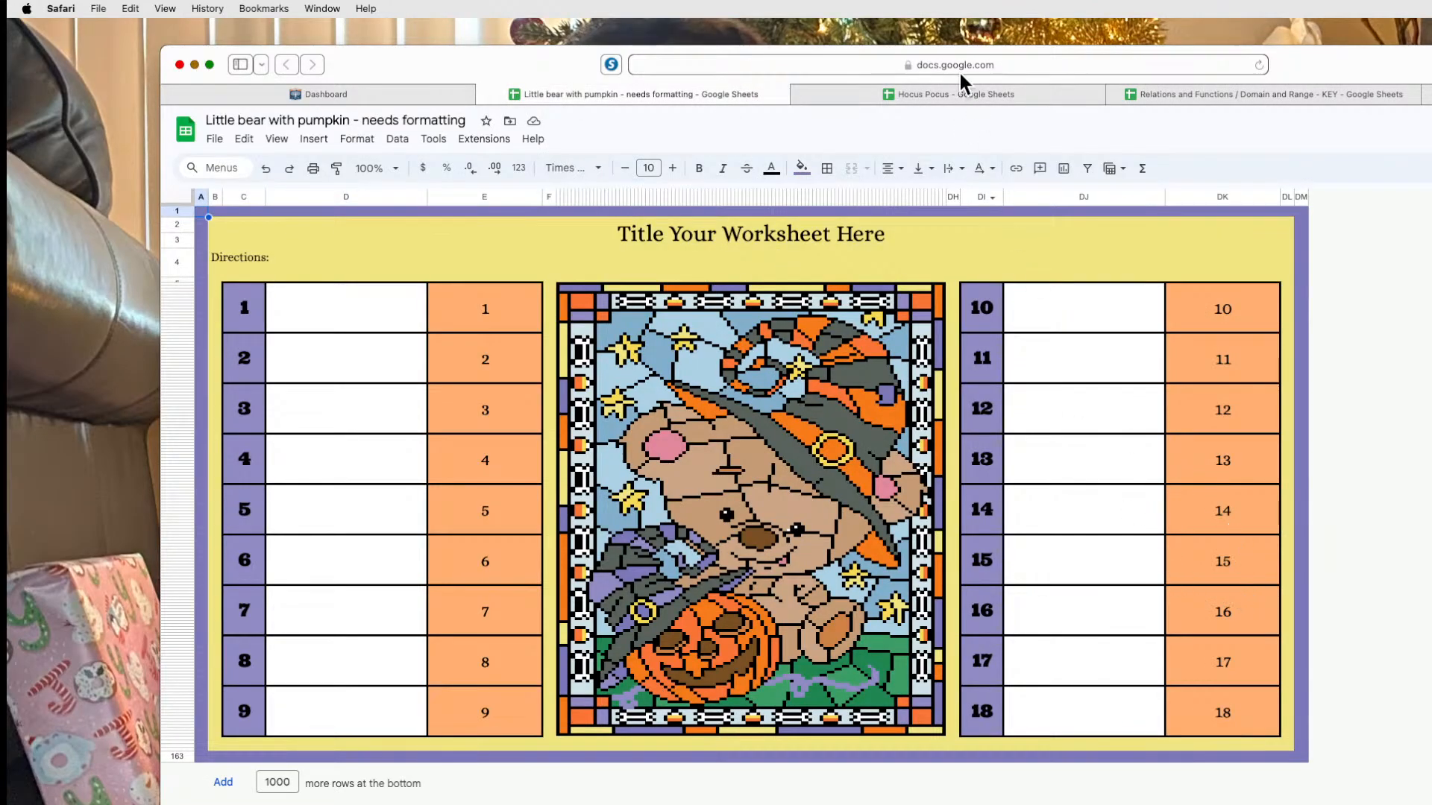
{"action": "left_click", "coordinate": [962, 99]}
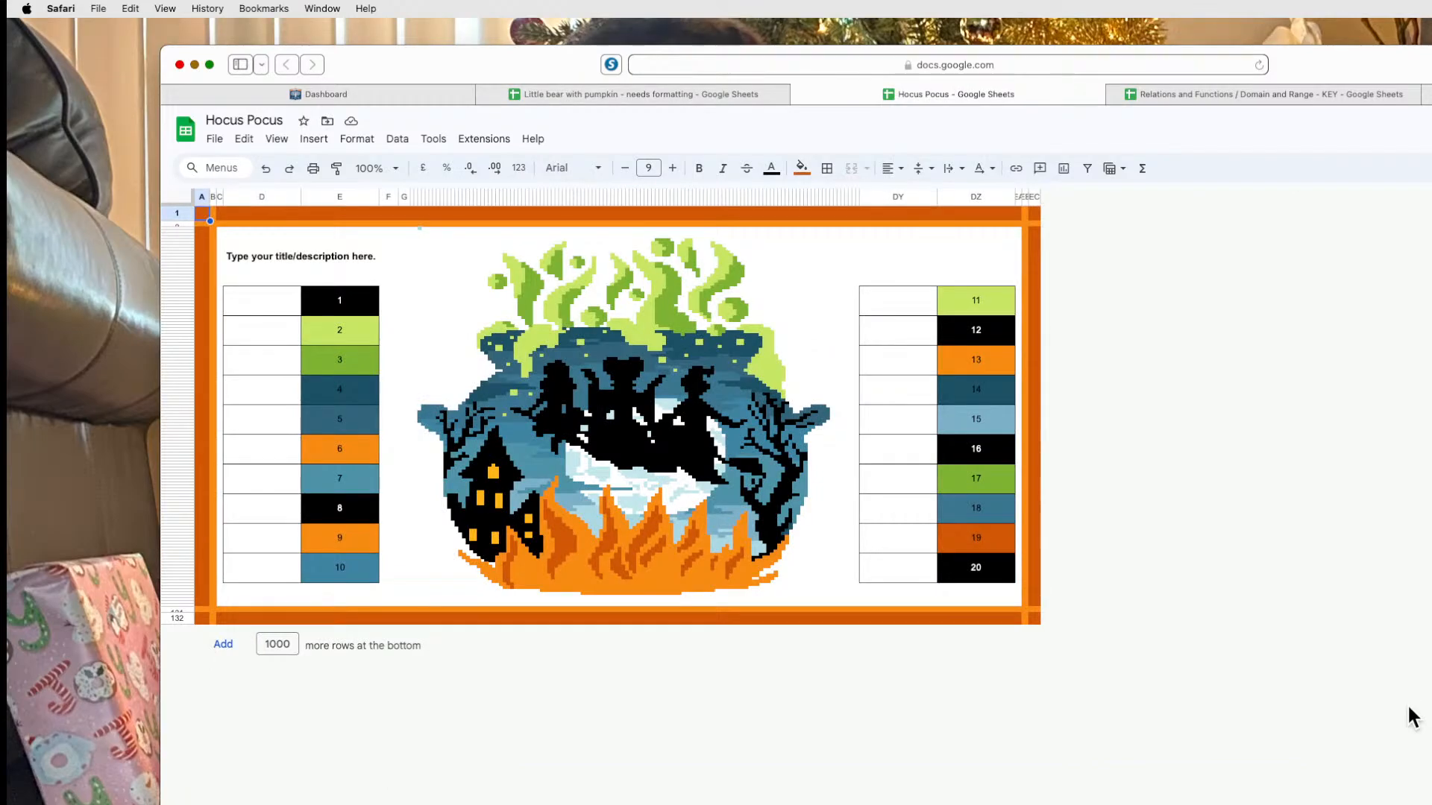
Switch to the Teachers Pay Teachers store page and select its full web address.
{"action": "left_click", "coordinate": [1426, 94]}
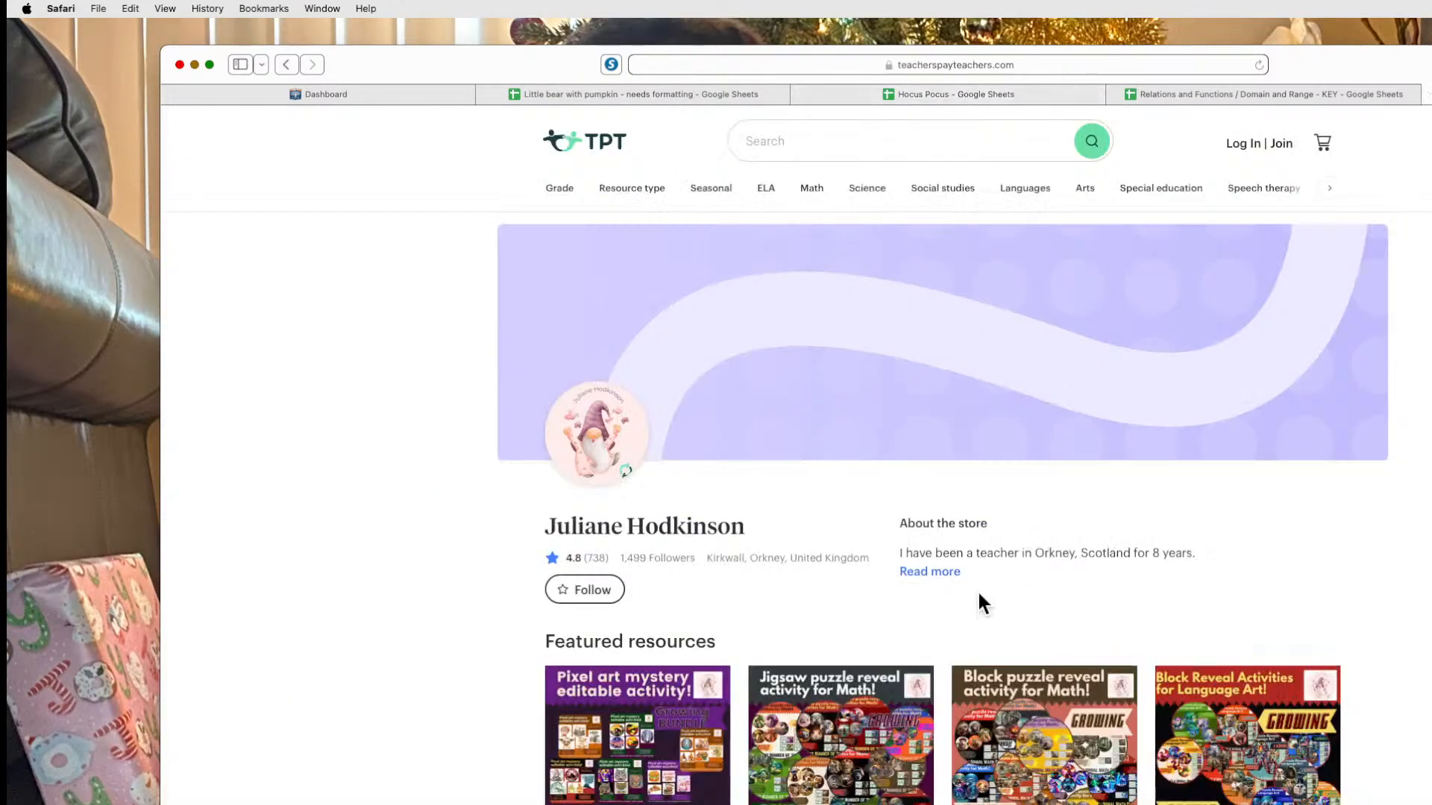
{"action": "scroll", "coordinate": [1070, 619], "scroll_direction": "down", "scroll_amount": 2}
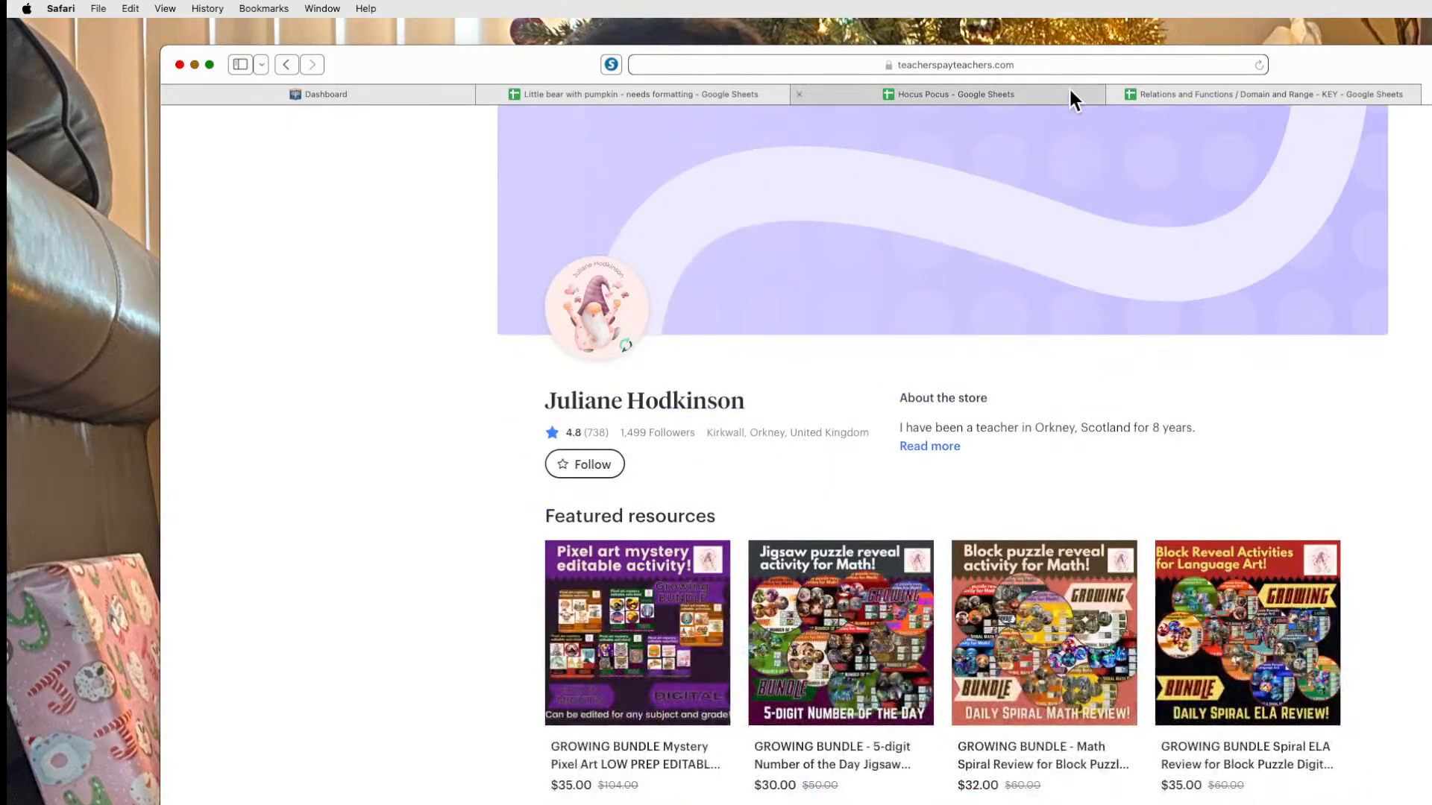
{"action": "left_click", "coordinate": [1063, 67]}
{"action": "left_click_drag", "start_coordinate": [1071, 66], "coordinate": [605, 73]}
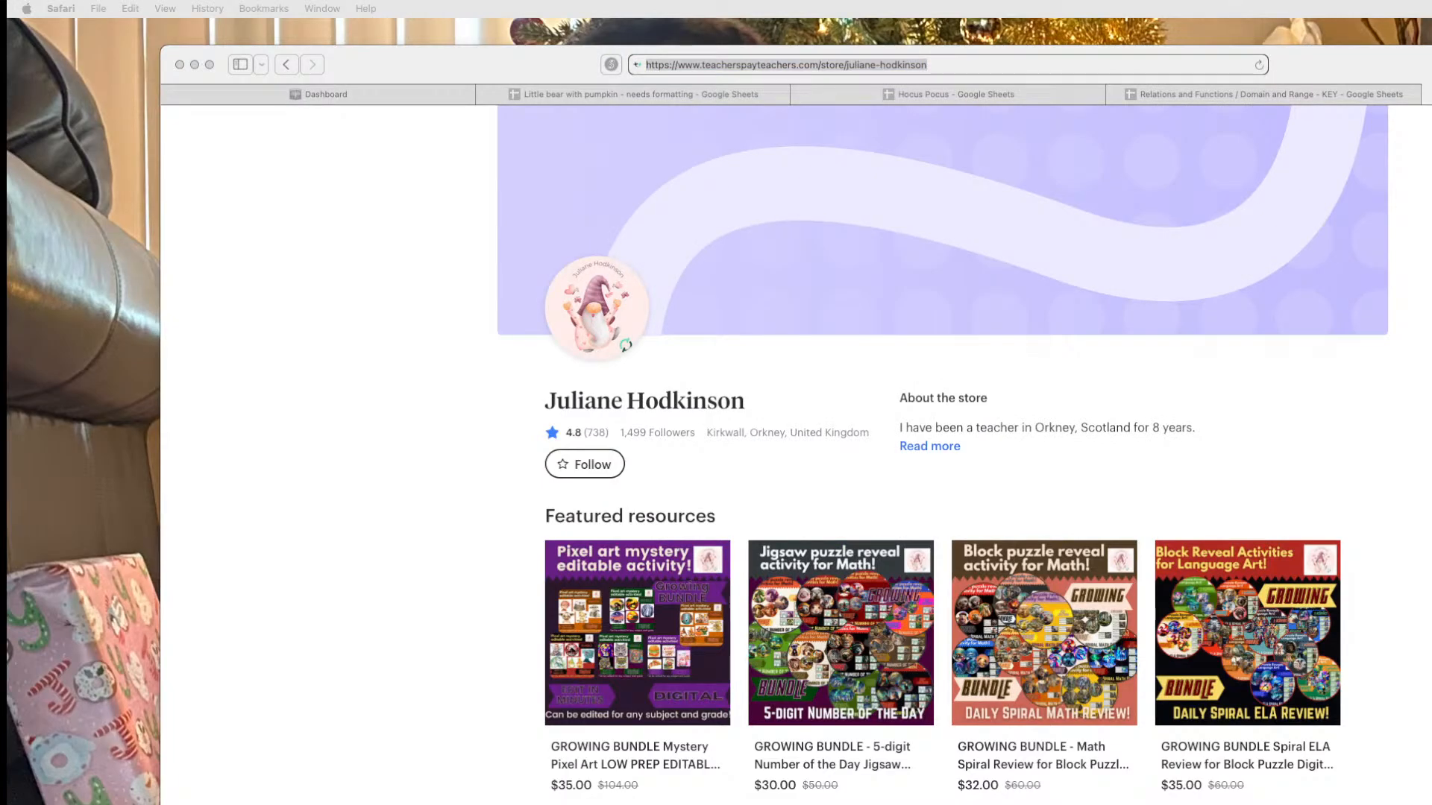
Examine the store's featured bundles, editable pixel art listings, prices and category list, and return to the Relations and Functions spreadsheet.
{"action": "scroll", "coordinate": [598, 482], "scroll_direction": "up", "scroll_amount": 3}
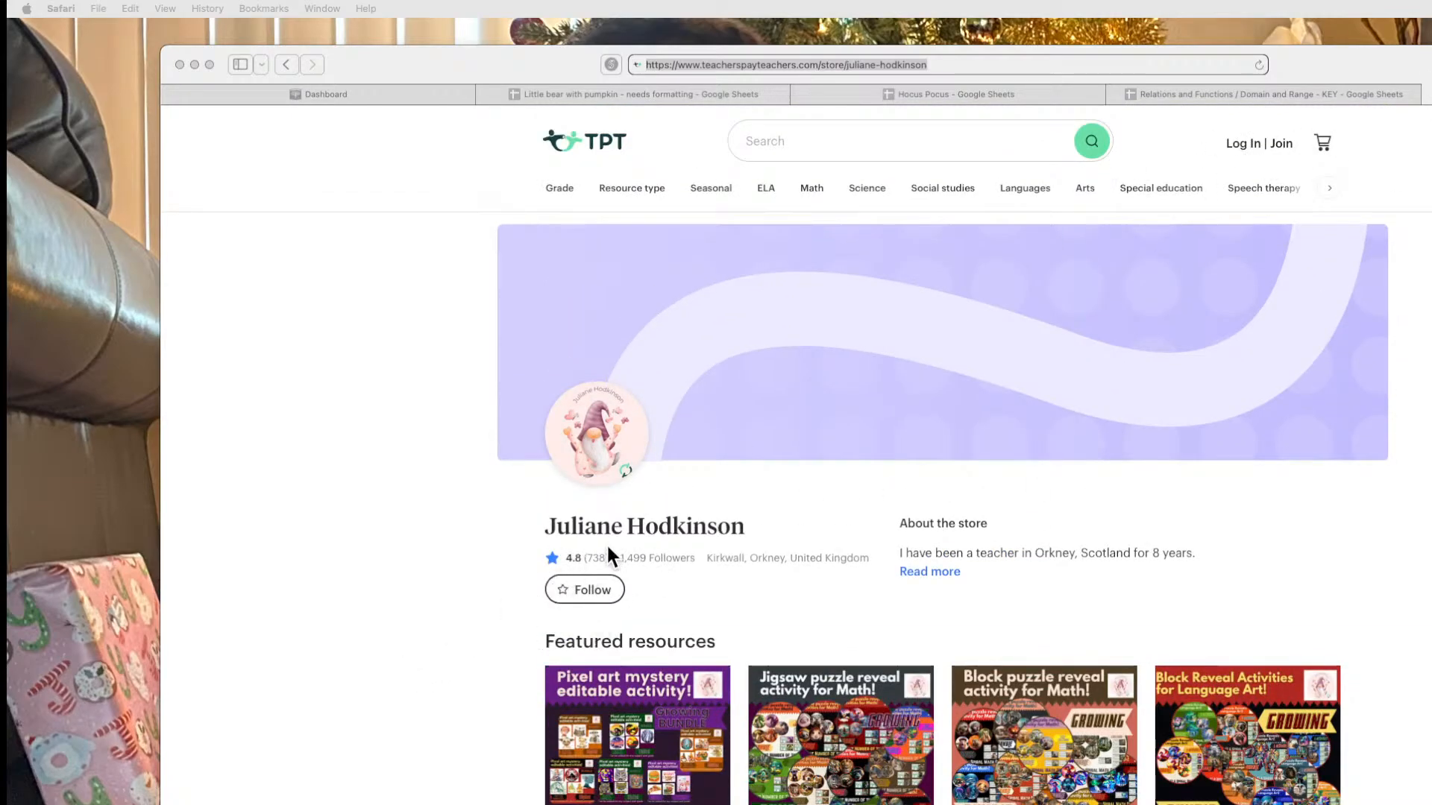
{"action": "scroll", "coordinate": [634, 753], "scroll_direction": "down", "scroll_amount": 1}
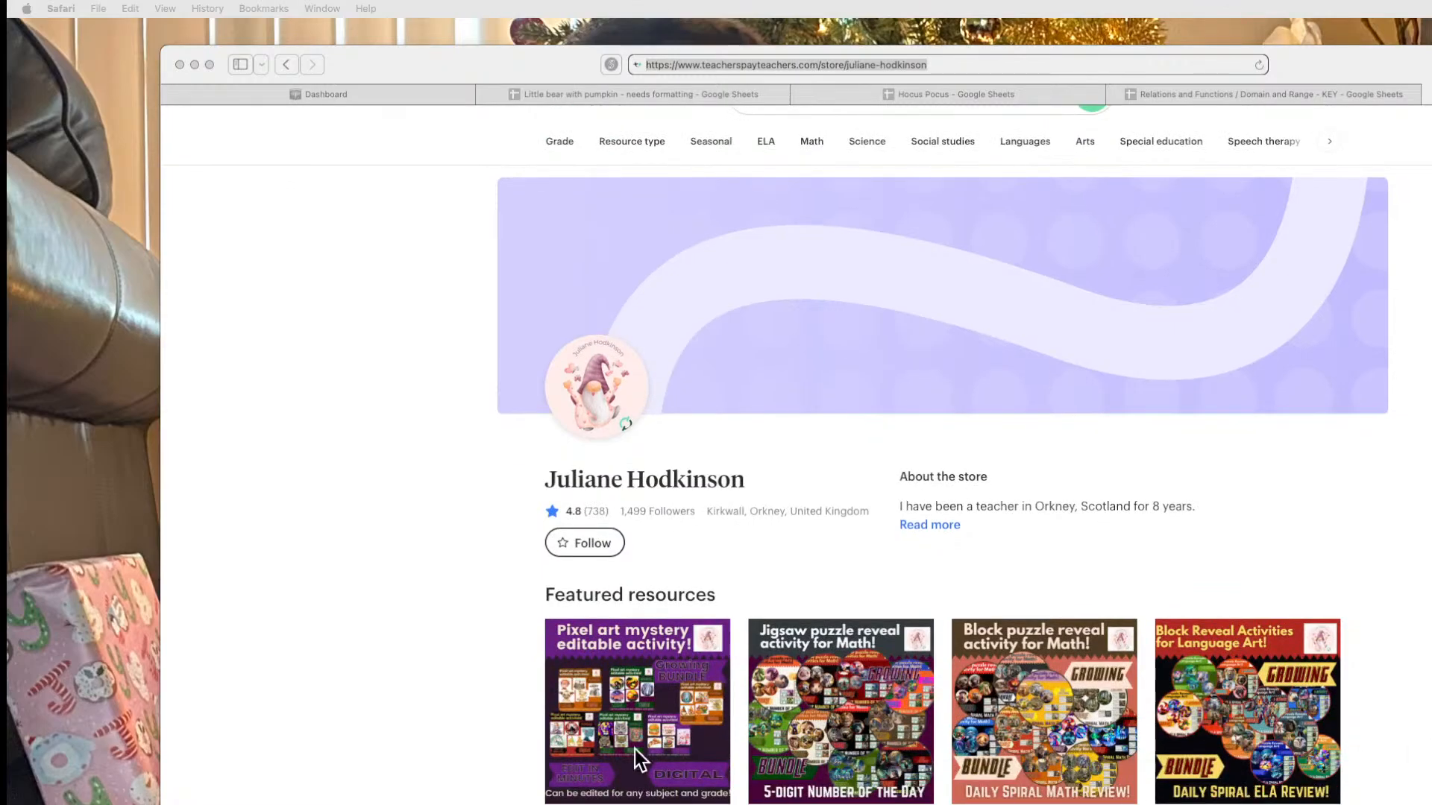
{"action": "scroll", "coordinate": [1092, 795], "scroll_direction": "down", "scroll_amount": 2}
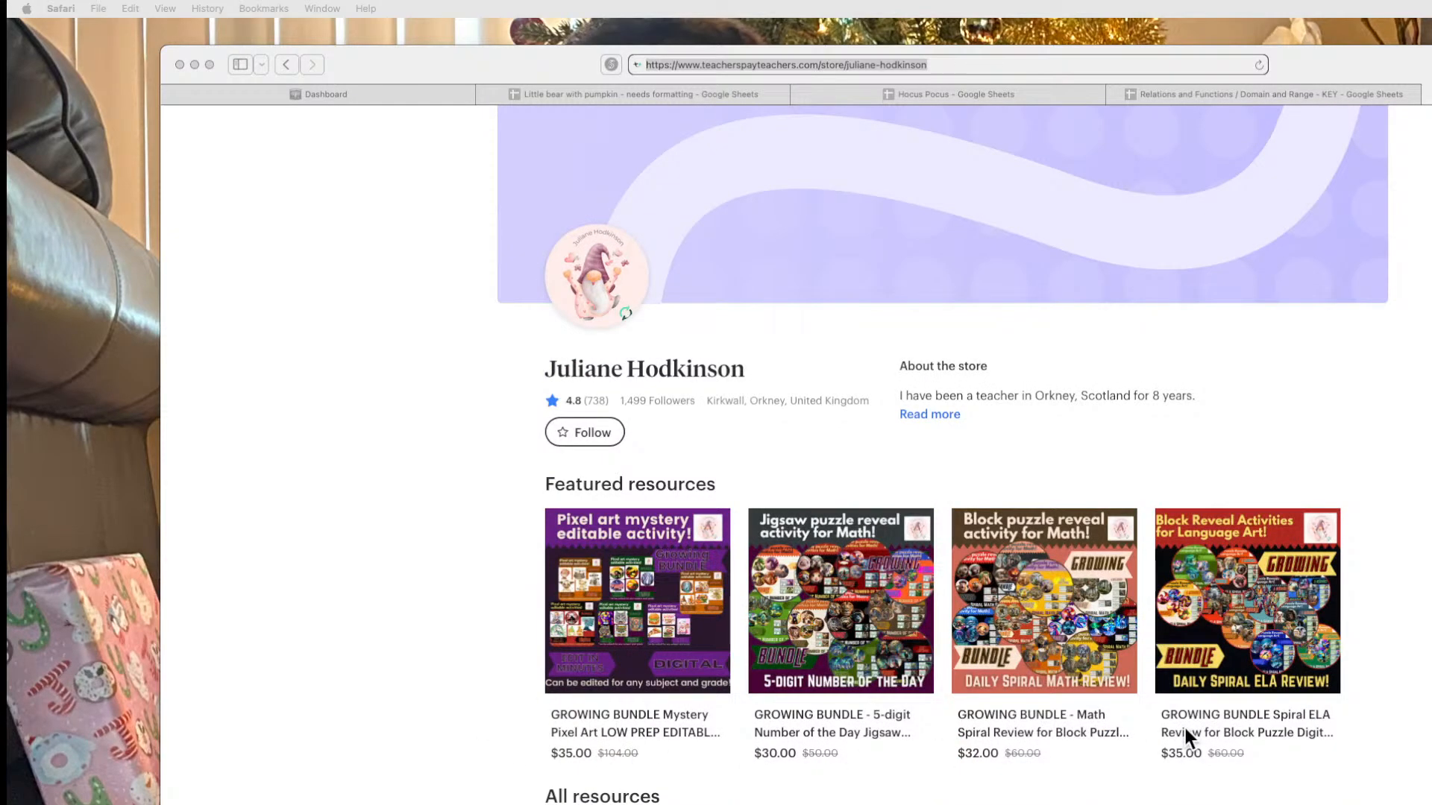
{"action": "scroll", "coordinate": [1184, 728], "scroll_direction": "down", "scroll_amount": 1}
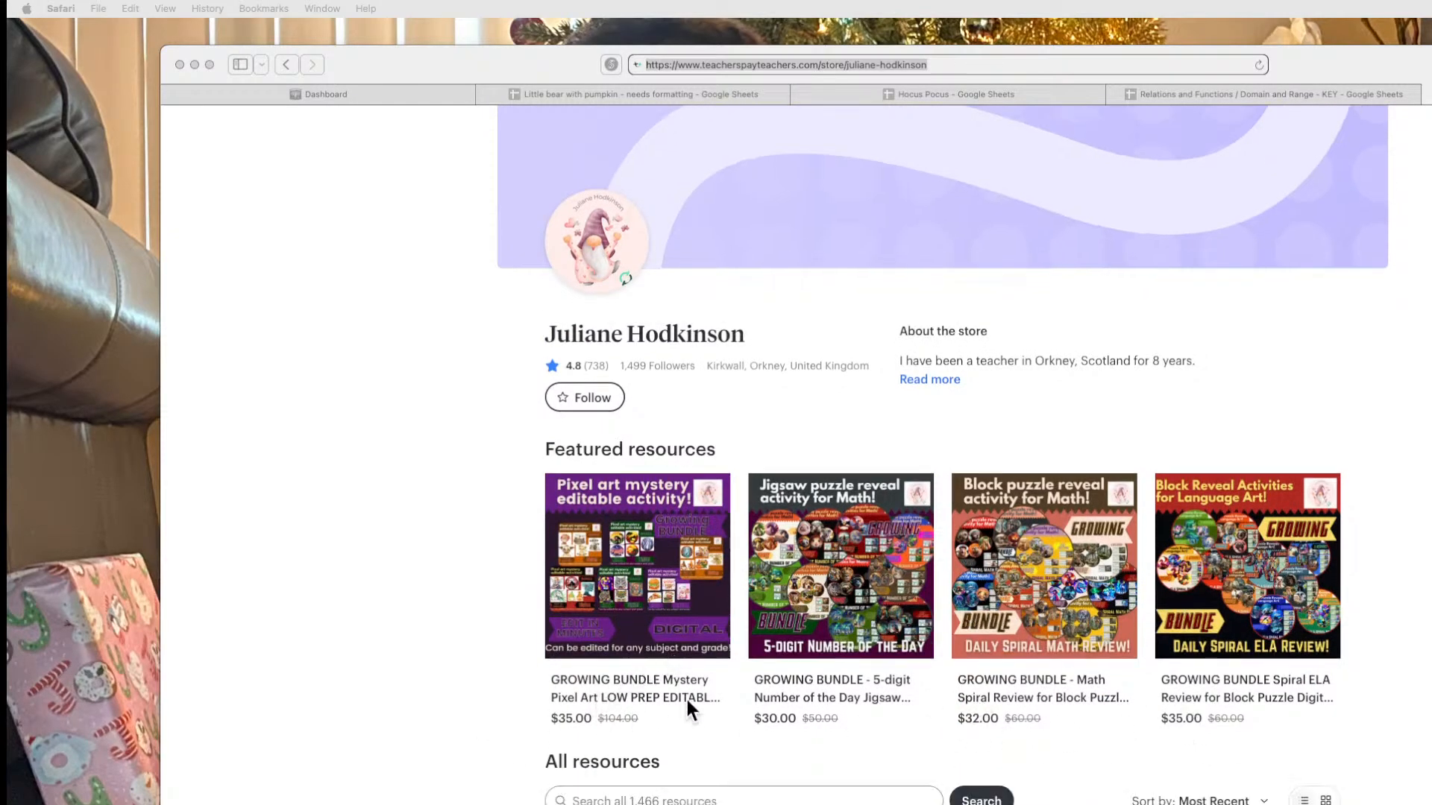
{"action": "scroll", "coordinate": [1076, 674], "scroll_direction": "down", "scroll_amount": 5}
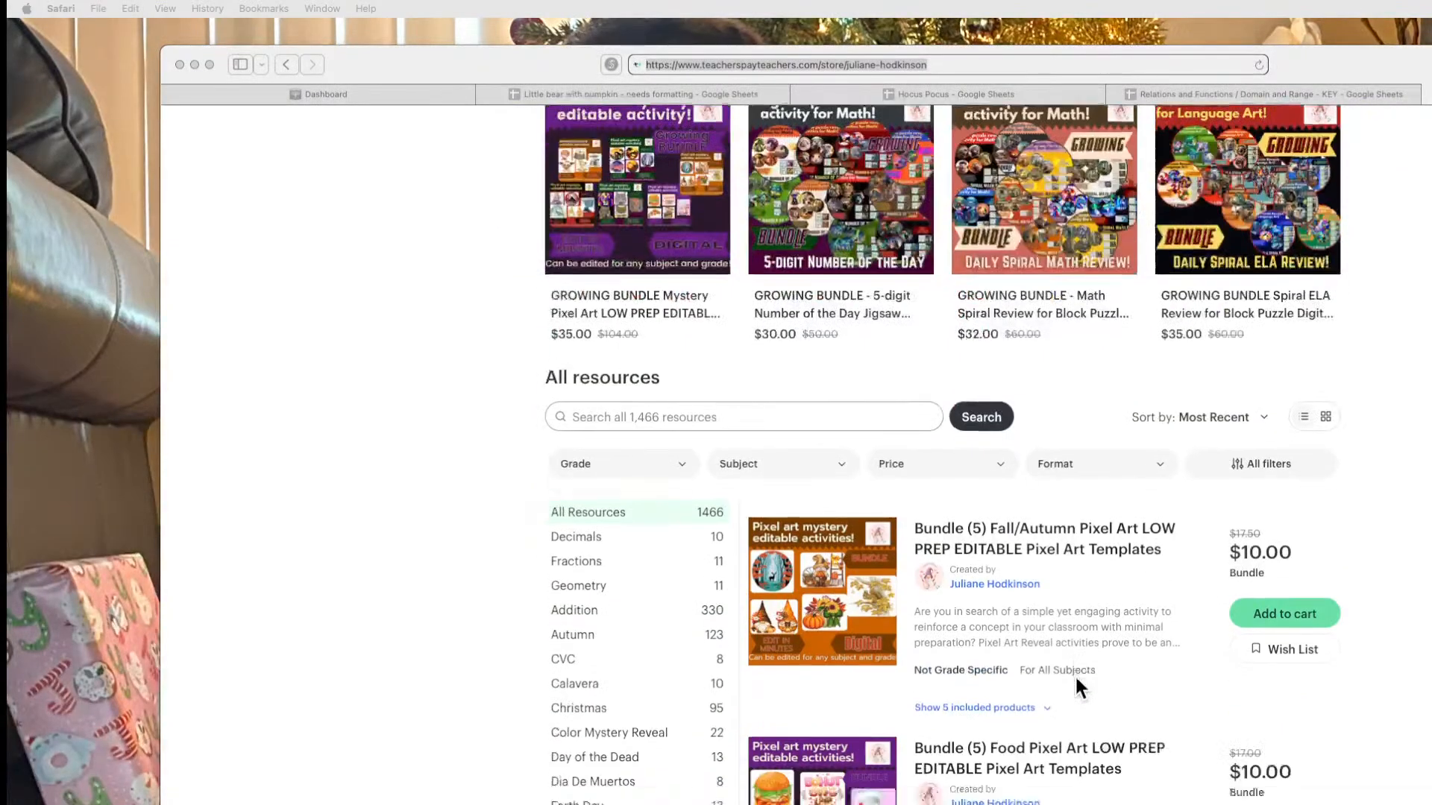
{"action": "scroll", "coordinate": [1077, 685], "scroll_direction": "down", "scroll_amount": 10}
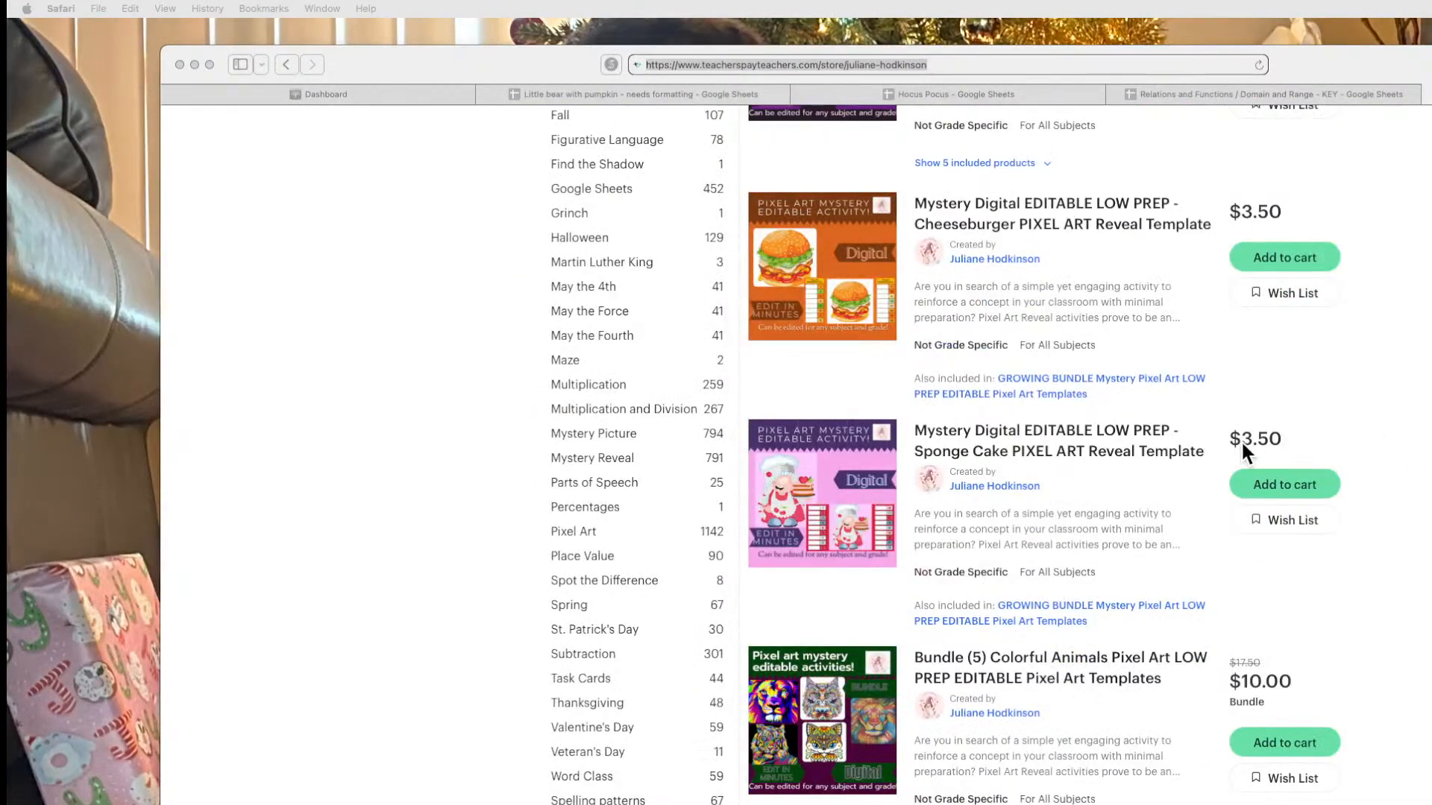
{"action": "scroll", "coordinate": [1147, 572], "scroll_direction": "down", "scroll_amount": 1}
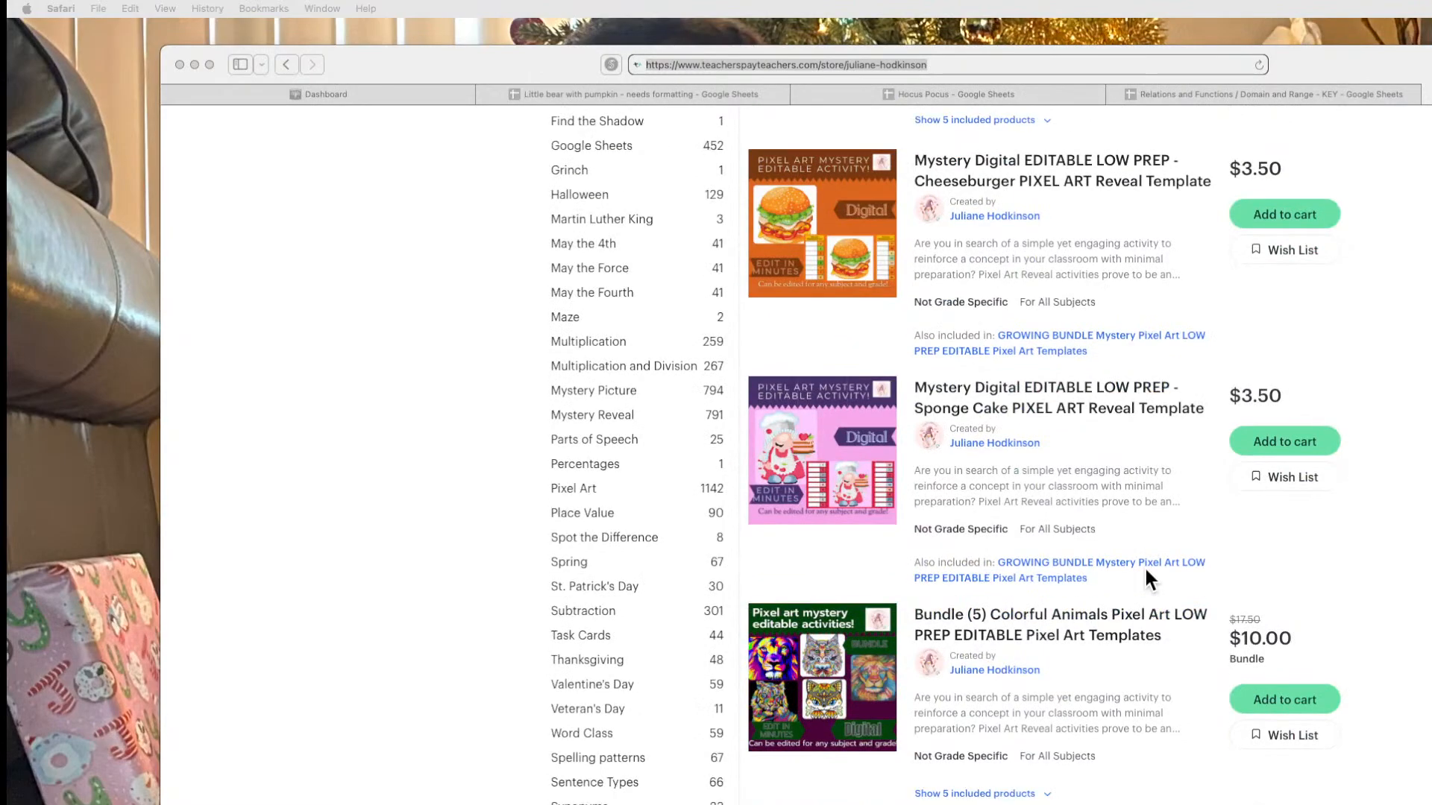
{"action": "scroll", "coordinate": [1146, 572], "scroll_direction": "up", "scroll_amount": 3}
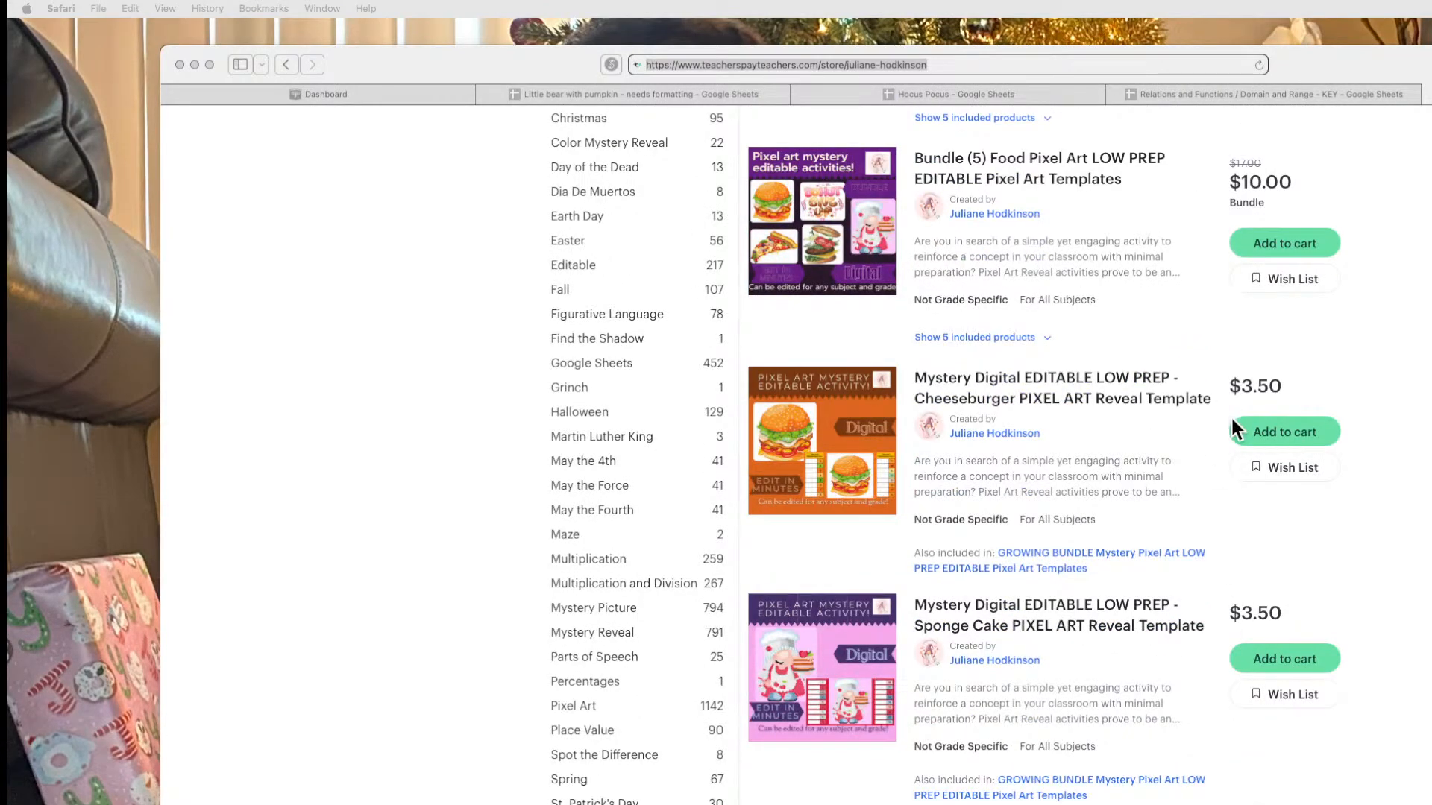
{"action": "scroll", "coordinate": [1053, 585], "scroll_direction": "down", "scroll_amount": 3}
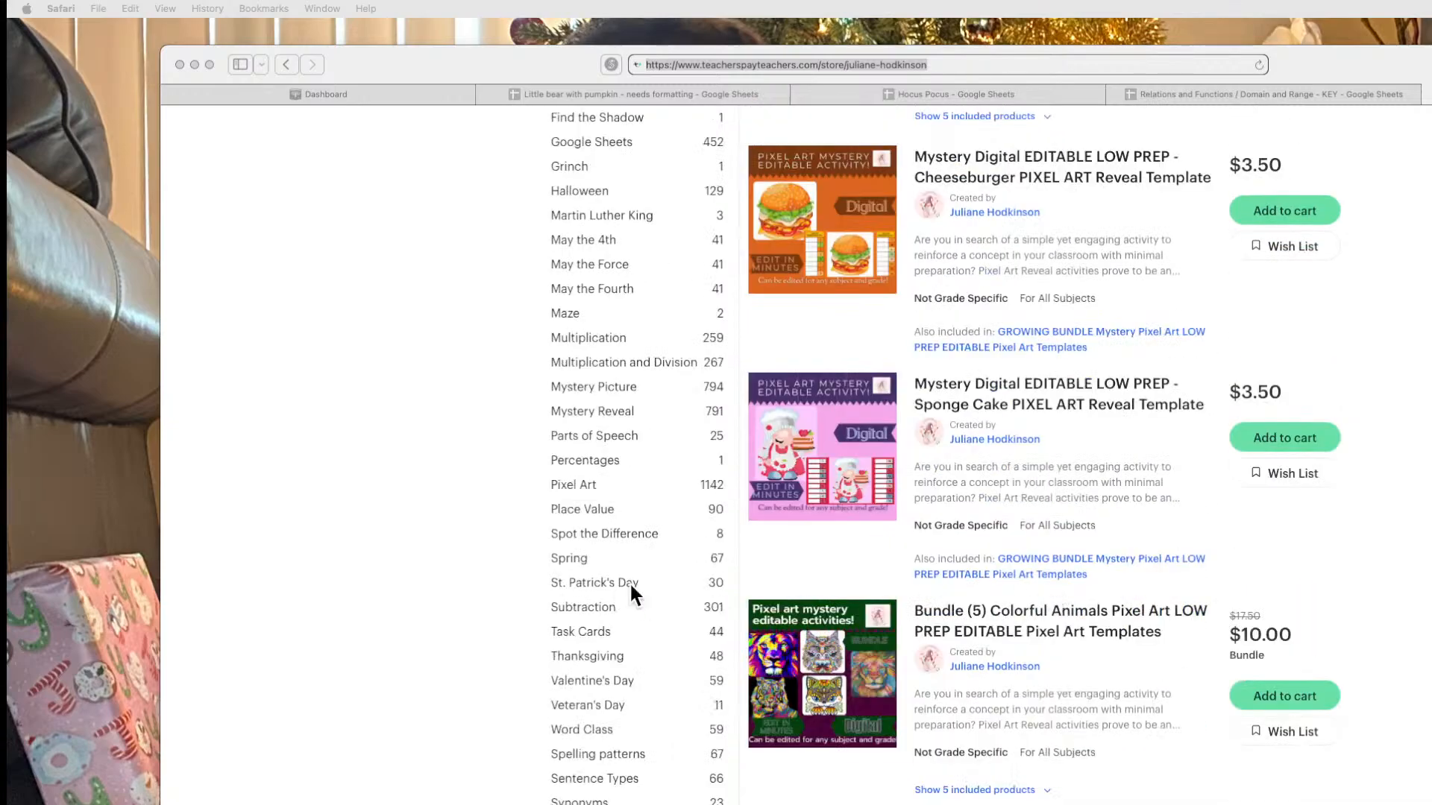
{"action": "scroll", "coordinate": [915, 587], "scroll_direction": "up", "scroll_amount": 20}
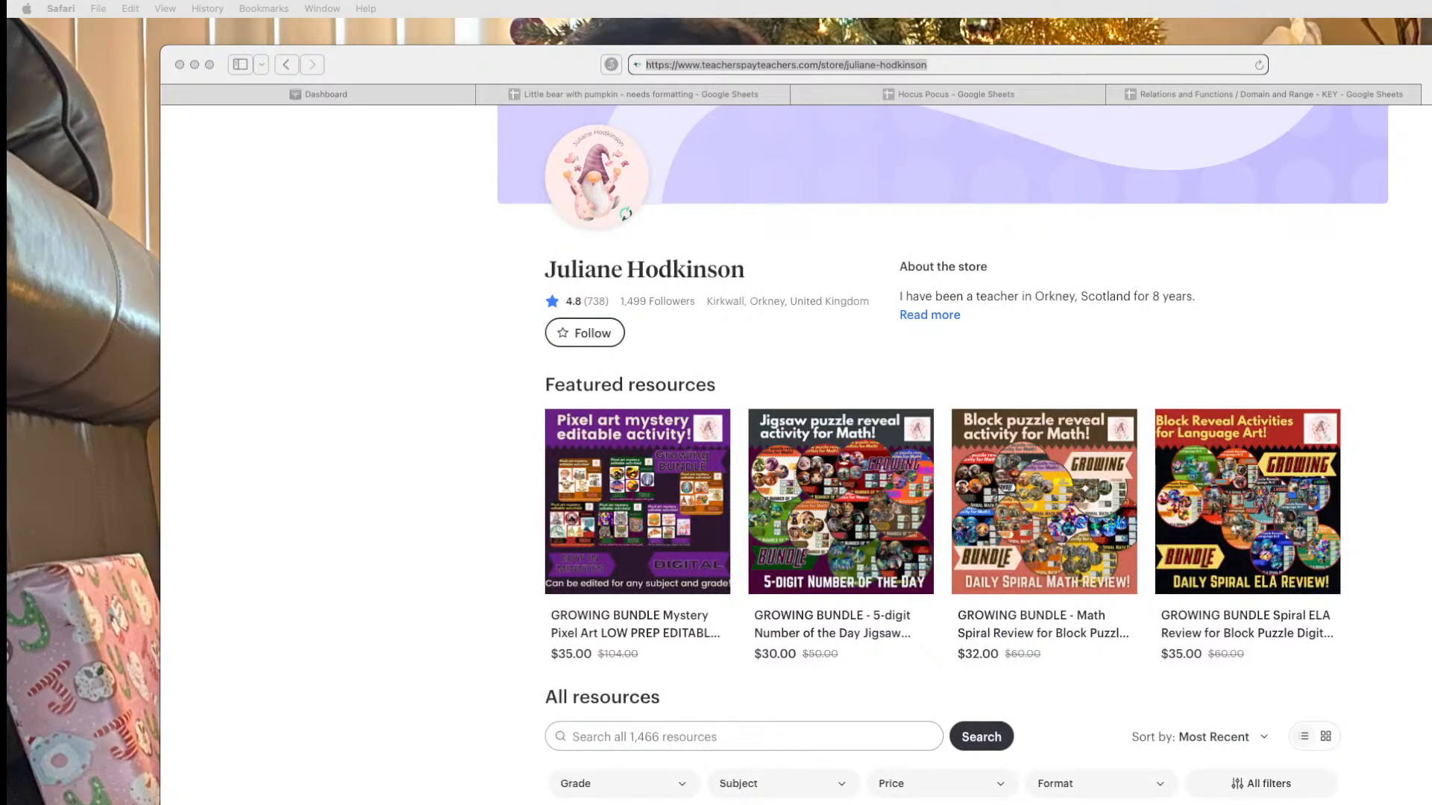
{"action": "left_click", "coordinate": [1343, 94]}
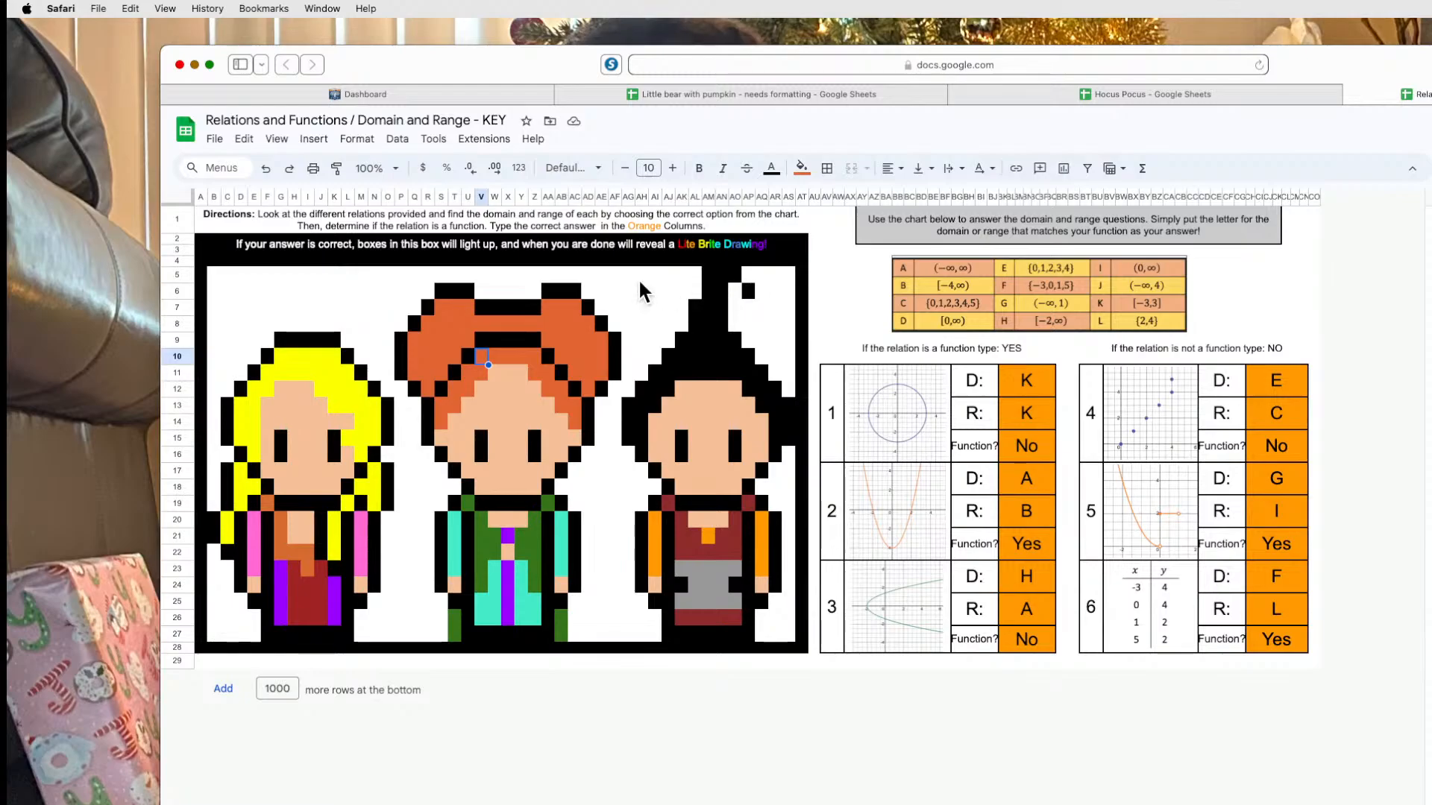
Open the conditional formatting rules for the orange answer cell 1 in the Little bear with pumpkin spreadsheet, and check cells of the picture.
{"action": "left_click", "coordinate": [789, 96]}
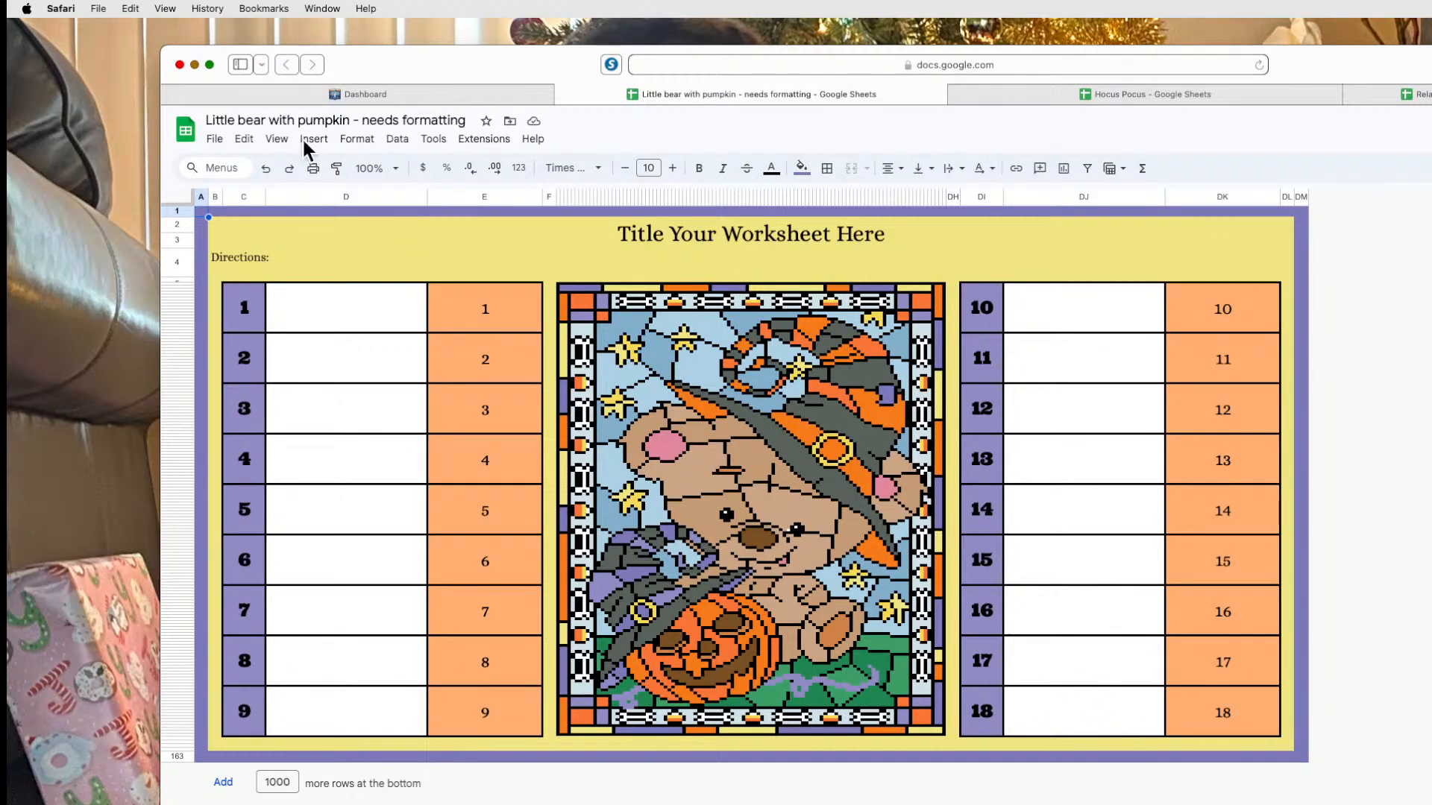
{"action": "right_click", "coordinate": [512, 299]}
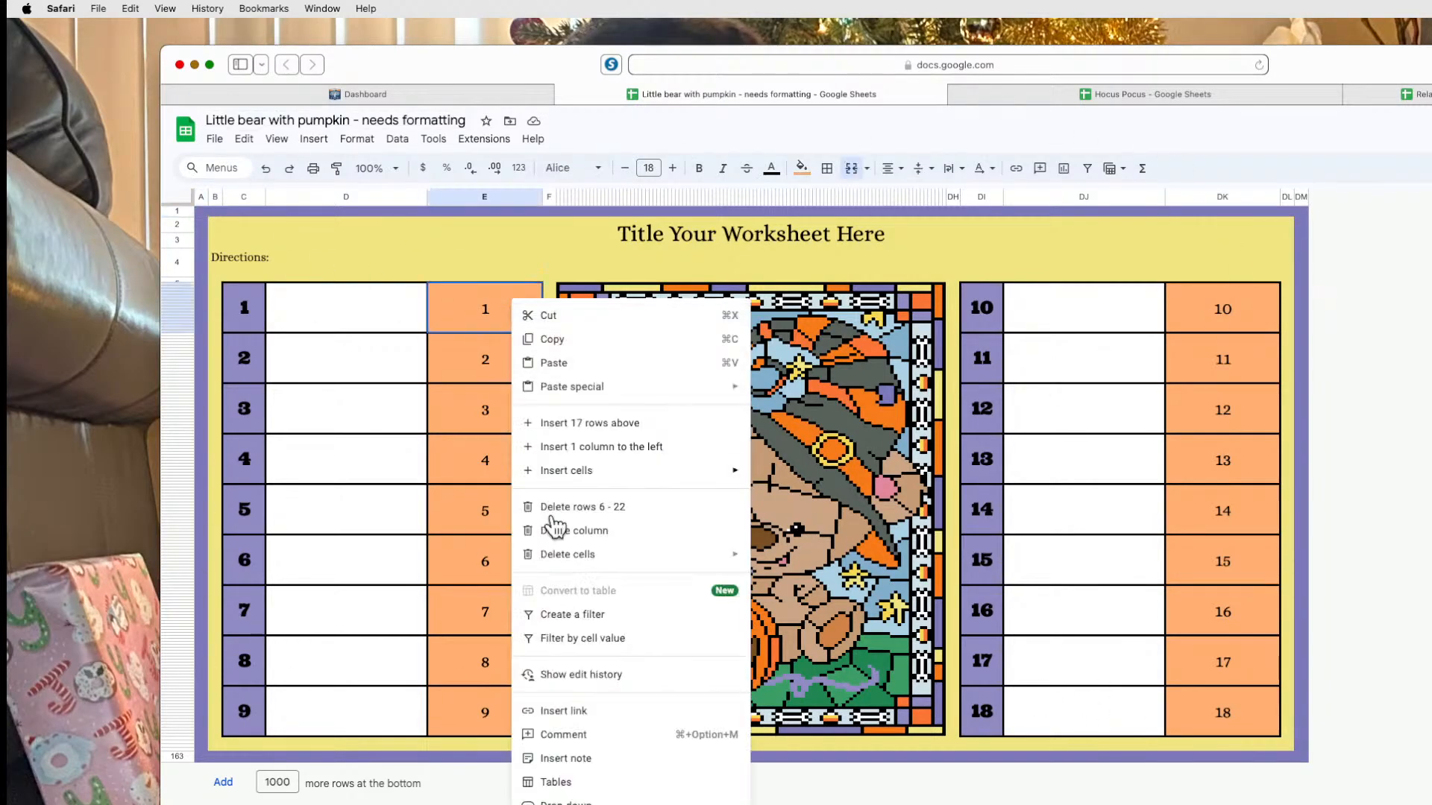
{"action": "mouse_move", "coordinate": [567, 803]}
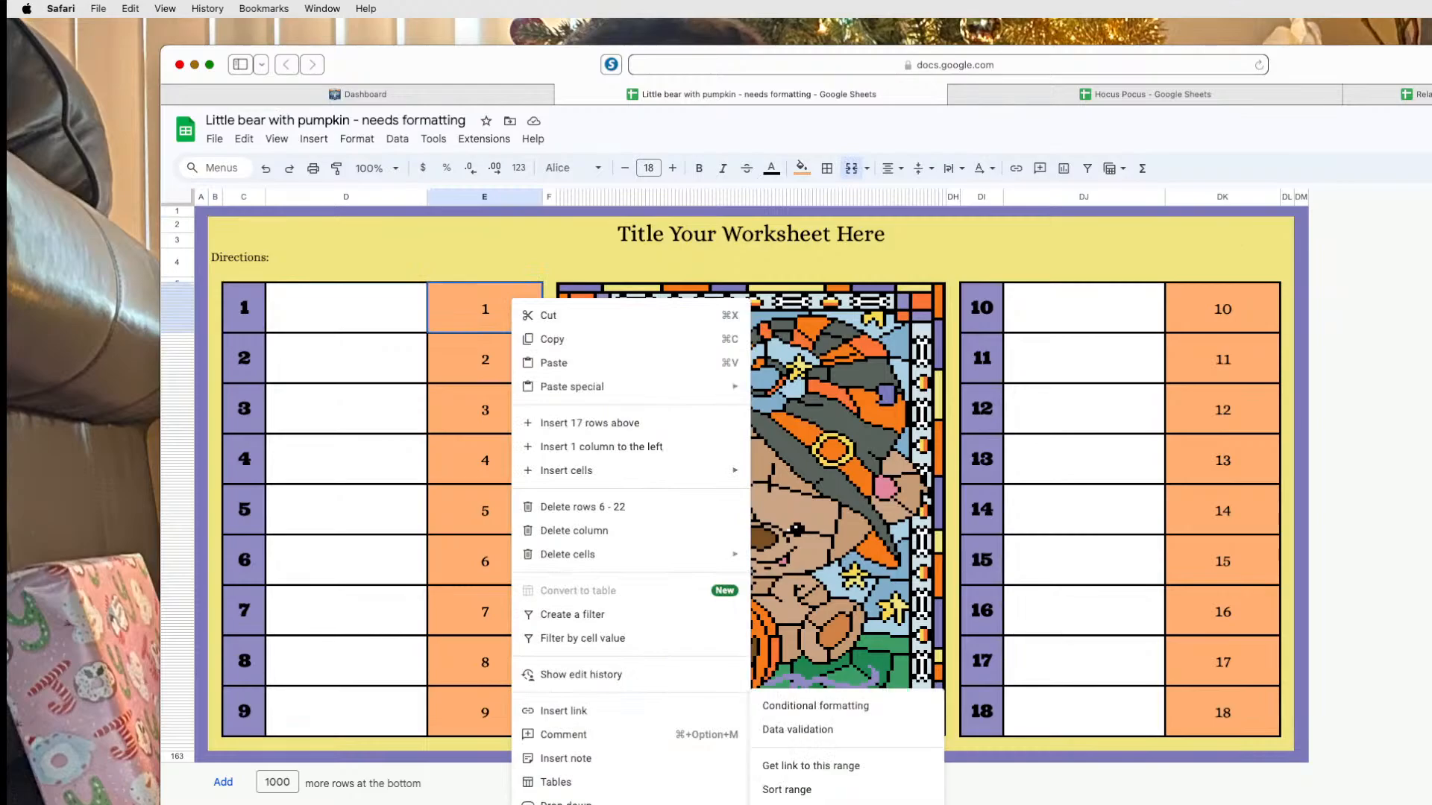
{"action": "left_click", "coordinate": [798, 707]}
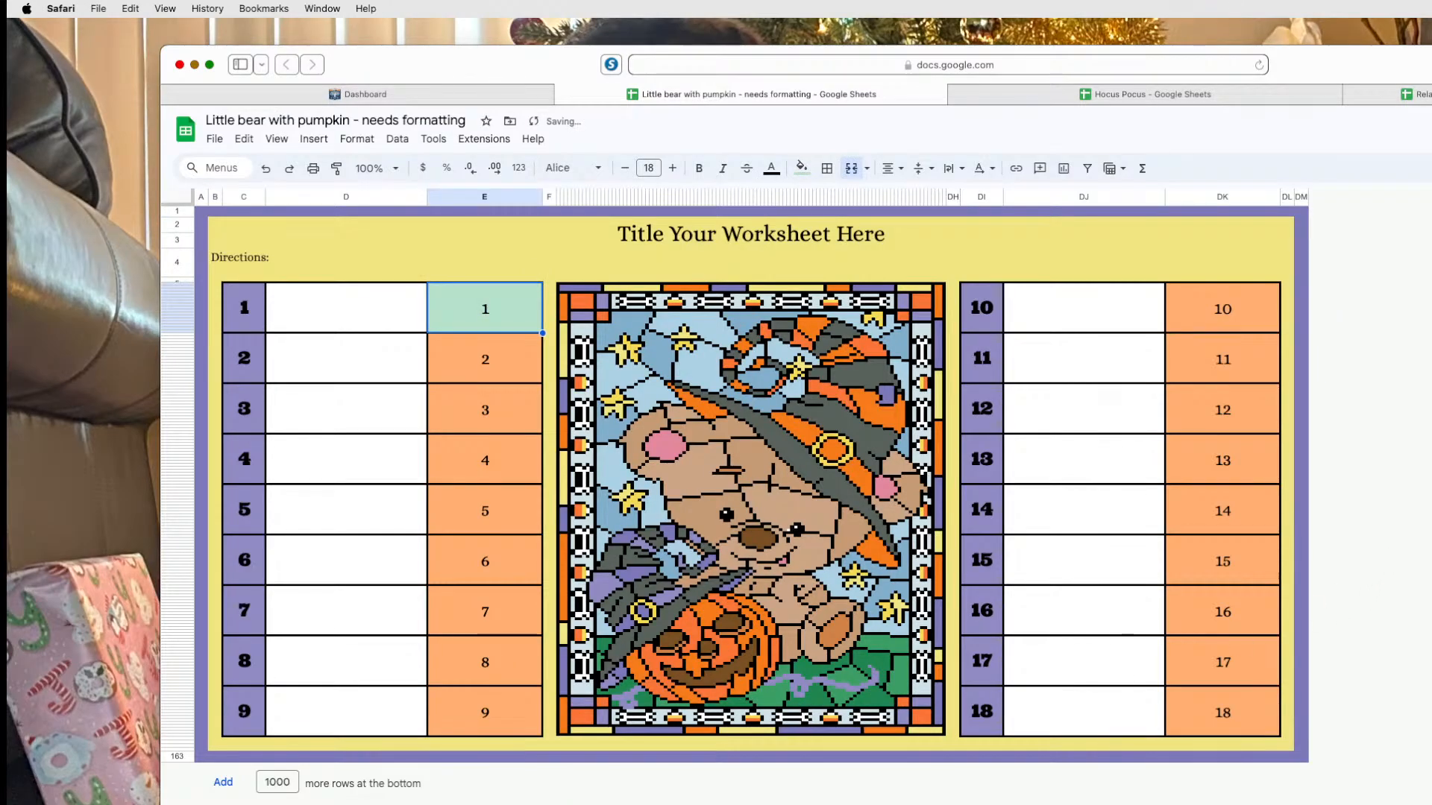
{"action": "left_click", "coordinate": [640, 445]}
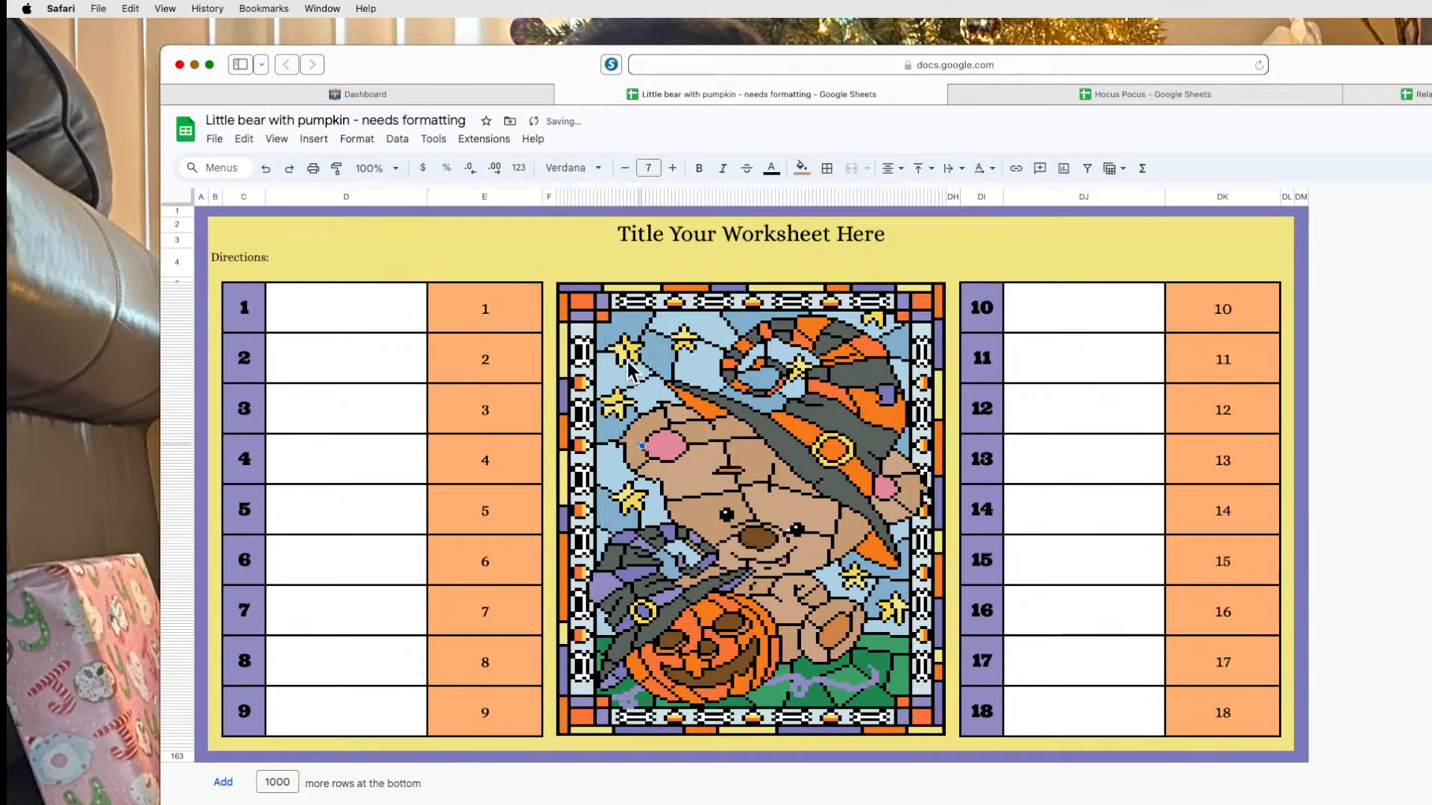
{"action": "left_click", "coordinate": [704, 536]}
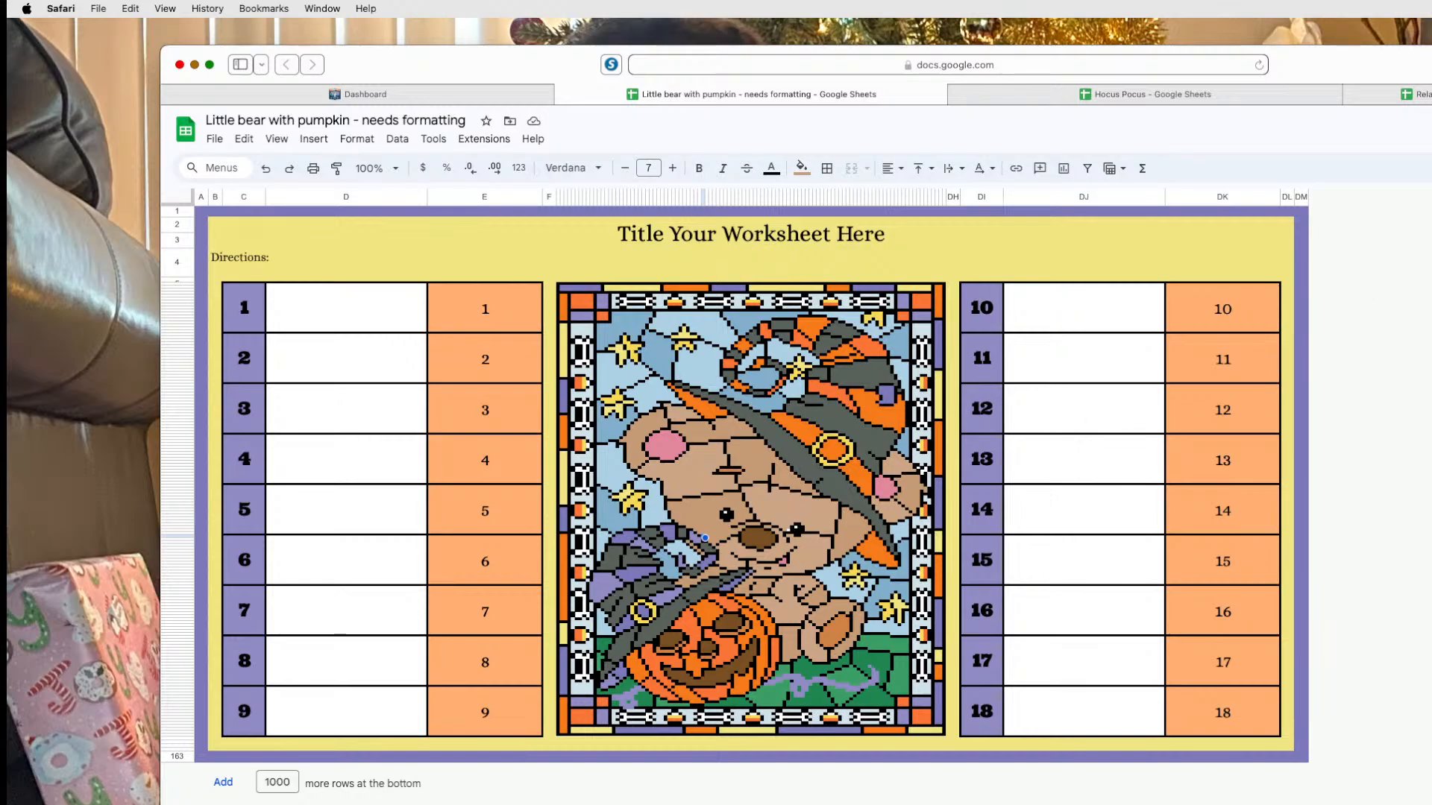
Copy the share link of the Little bear with pumpkin spreadsheet, and close that spreadsheet.
{"action": "left_click", "coordinate": [1430, 130]}
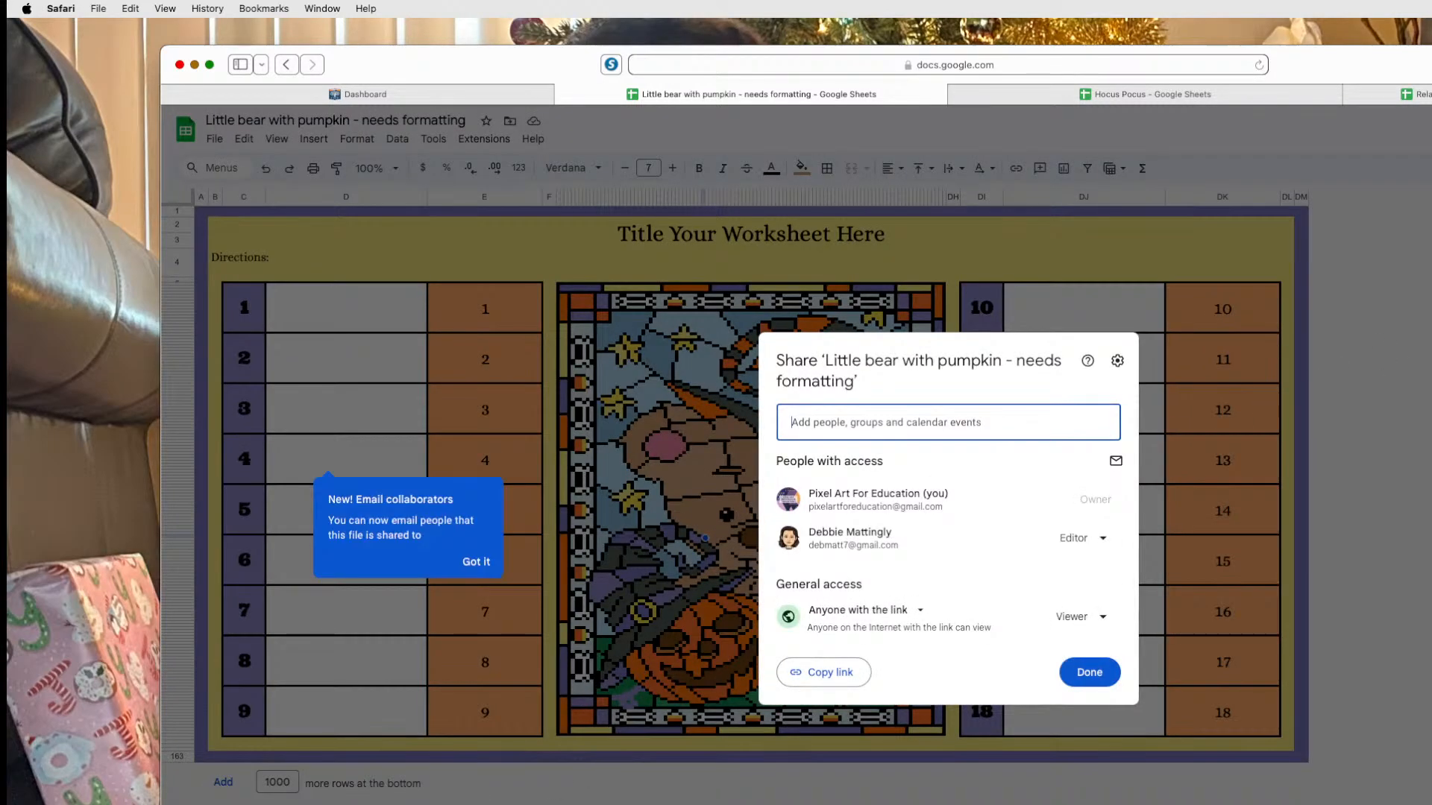
{"action": "left_click", "coordinate": [821, 673]}
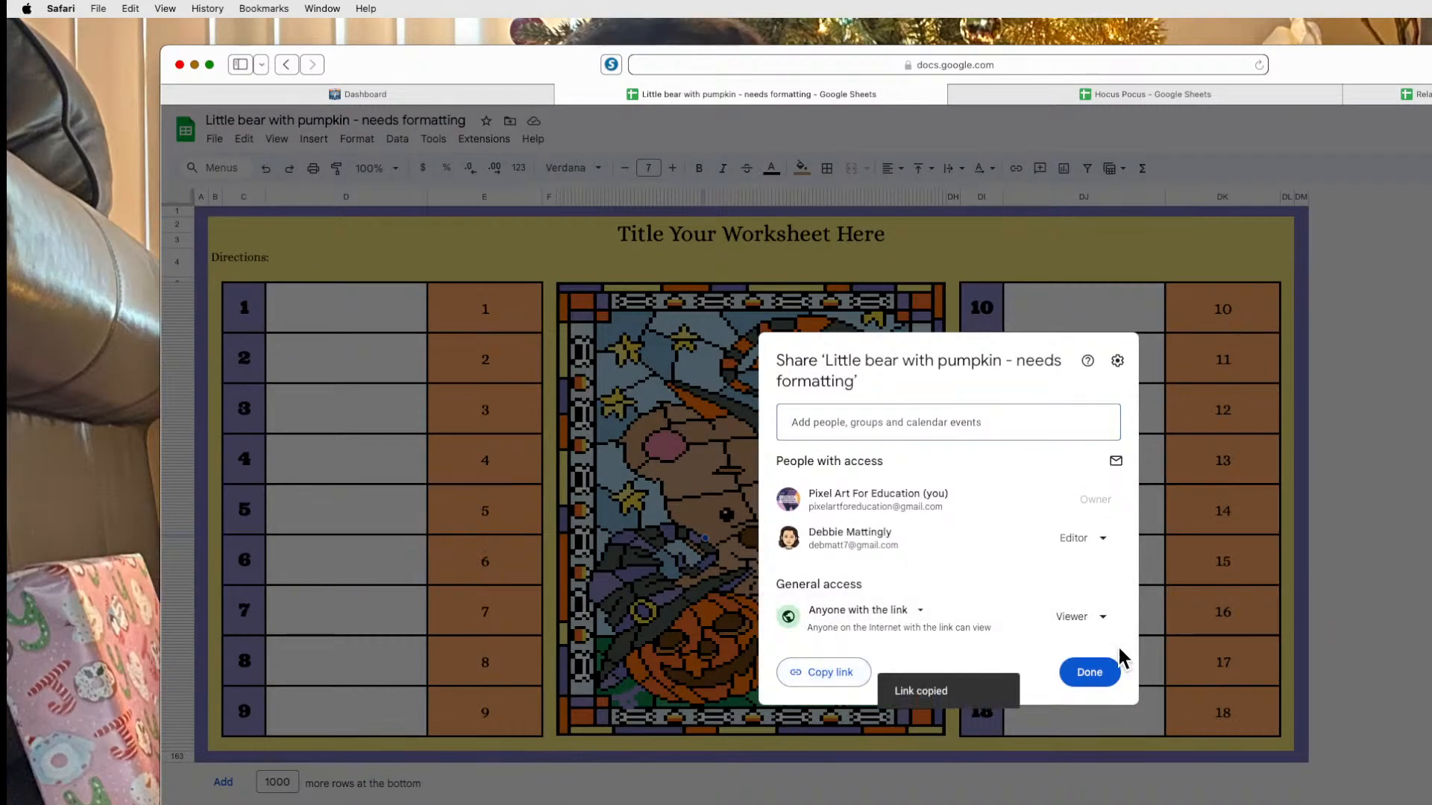
{"action": "left_click", "coordinate": [1089, 672]}
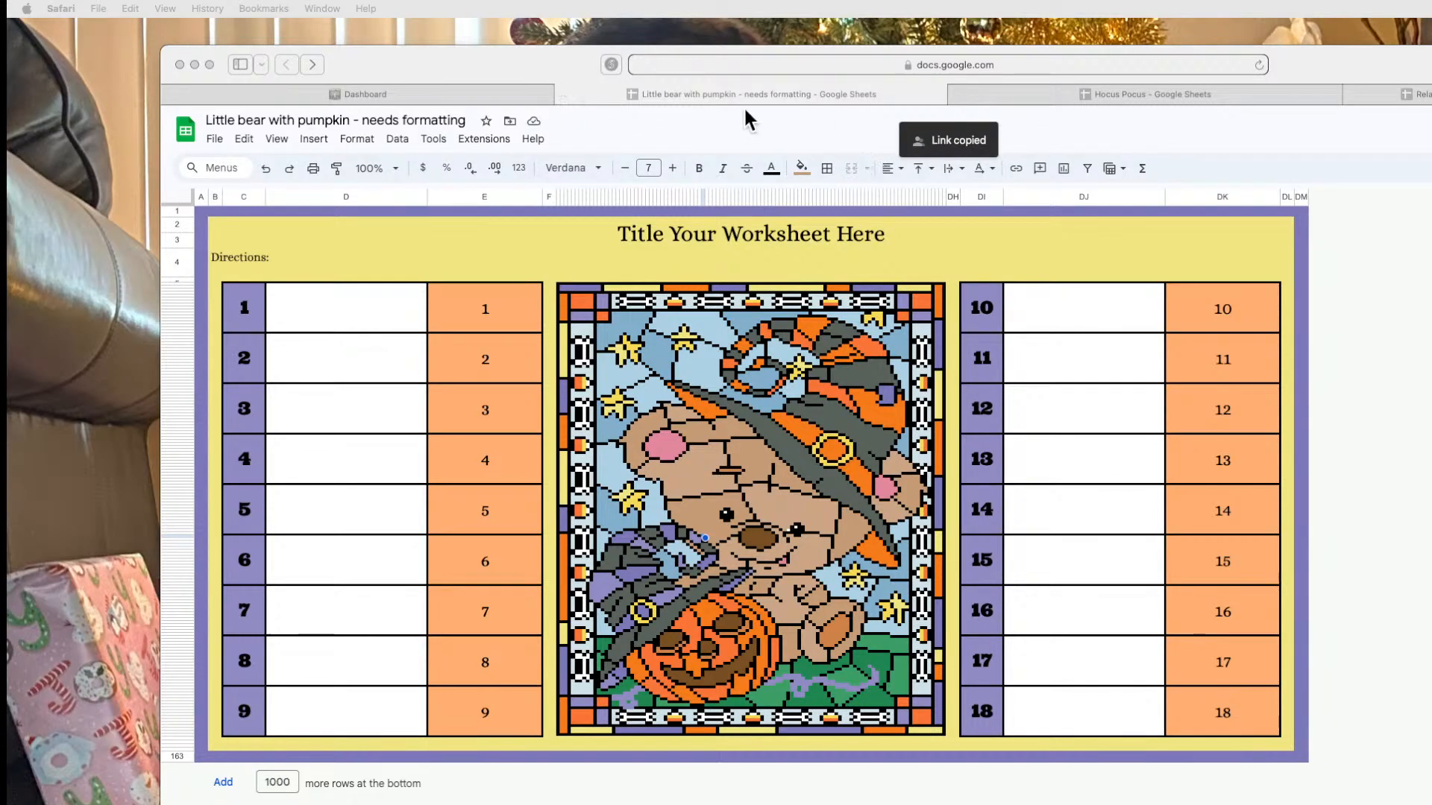
{"action": "left_click", "coordinate": [564, 94]}
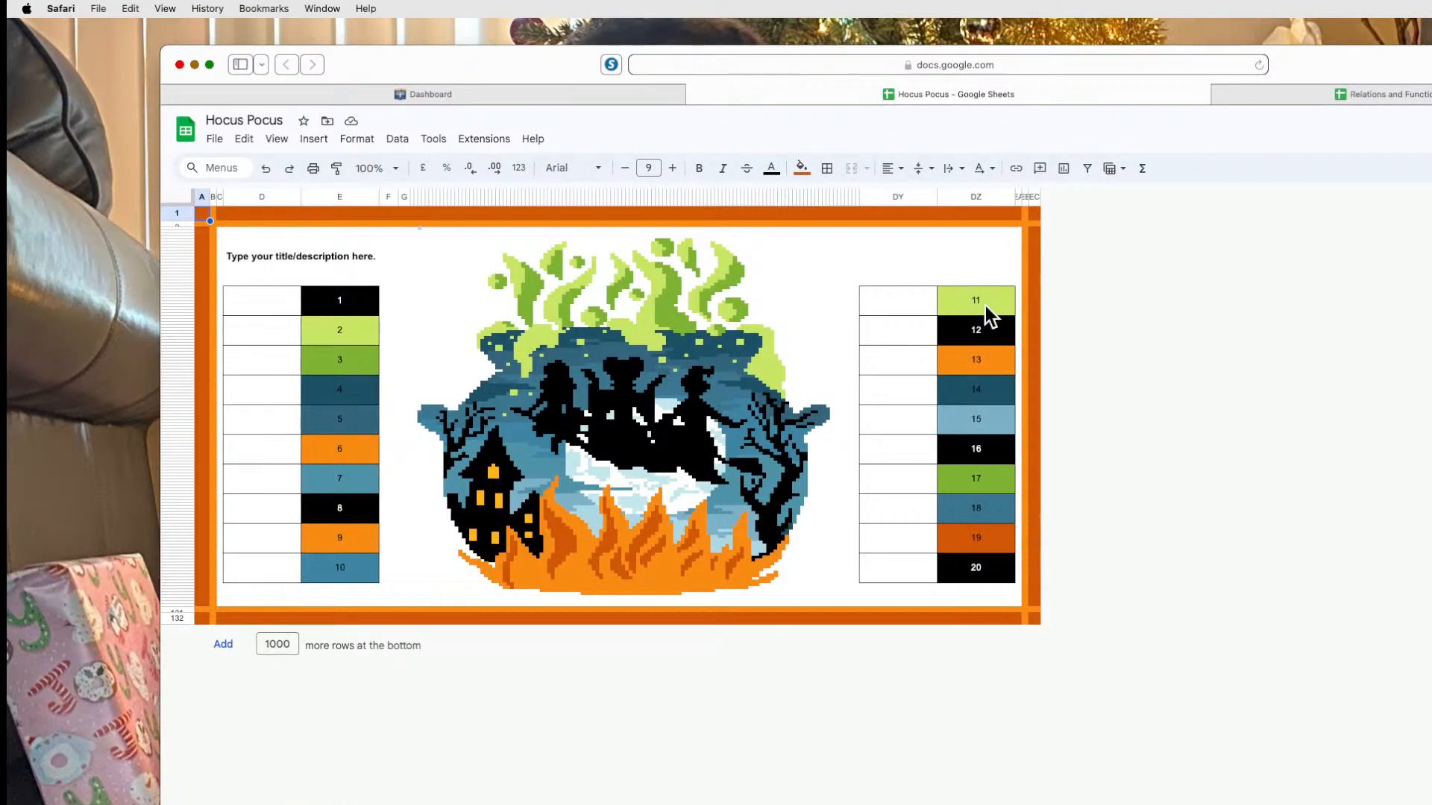
Locate the conditional formatting option for the black answer cell 1 in the Hocus Pocus spreadsheet.
{"action": "right_click", "coordinate": [360, 298]}
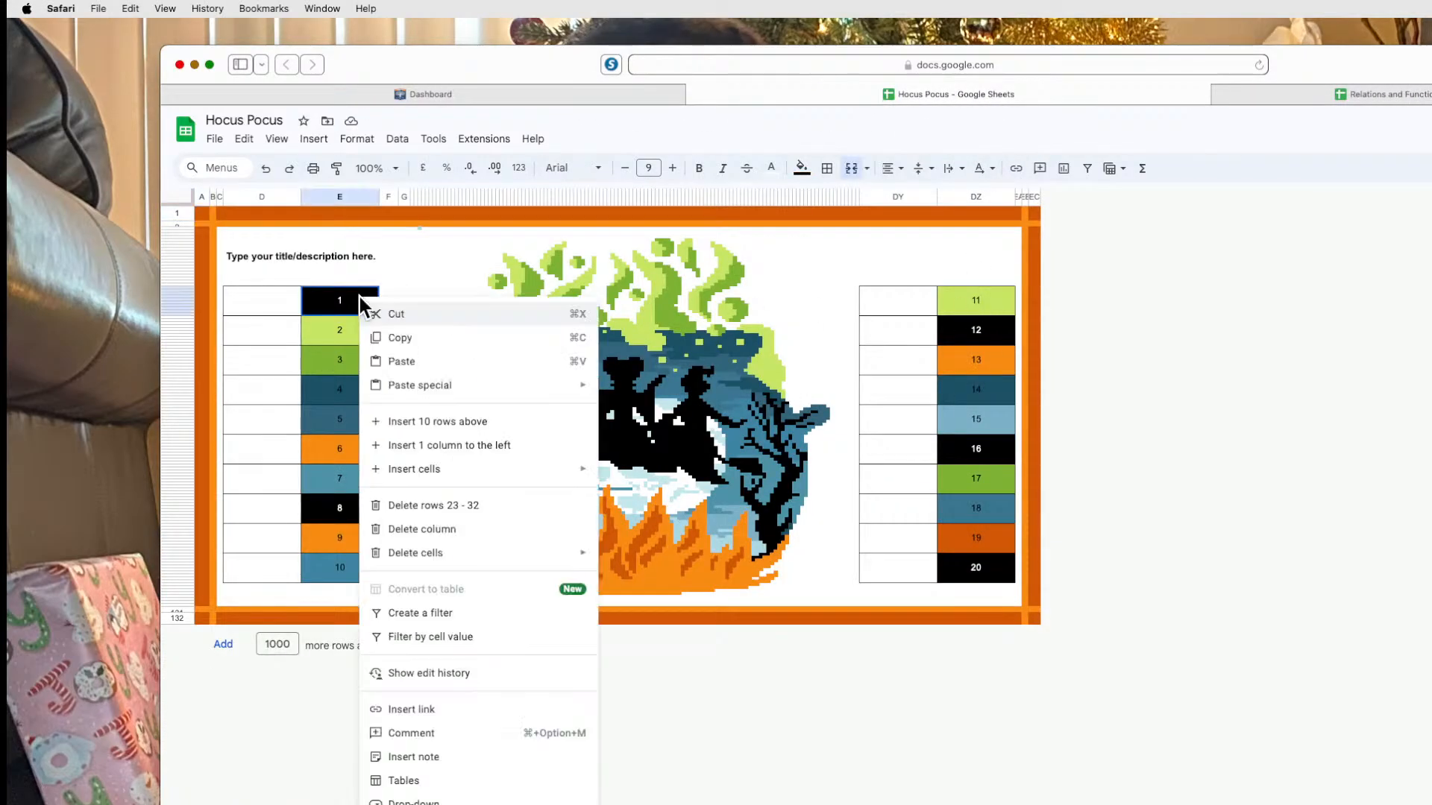
{"action": "mouse_move", "coordinate": [567, 803]}
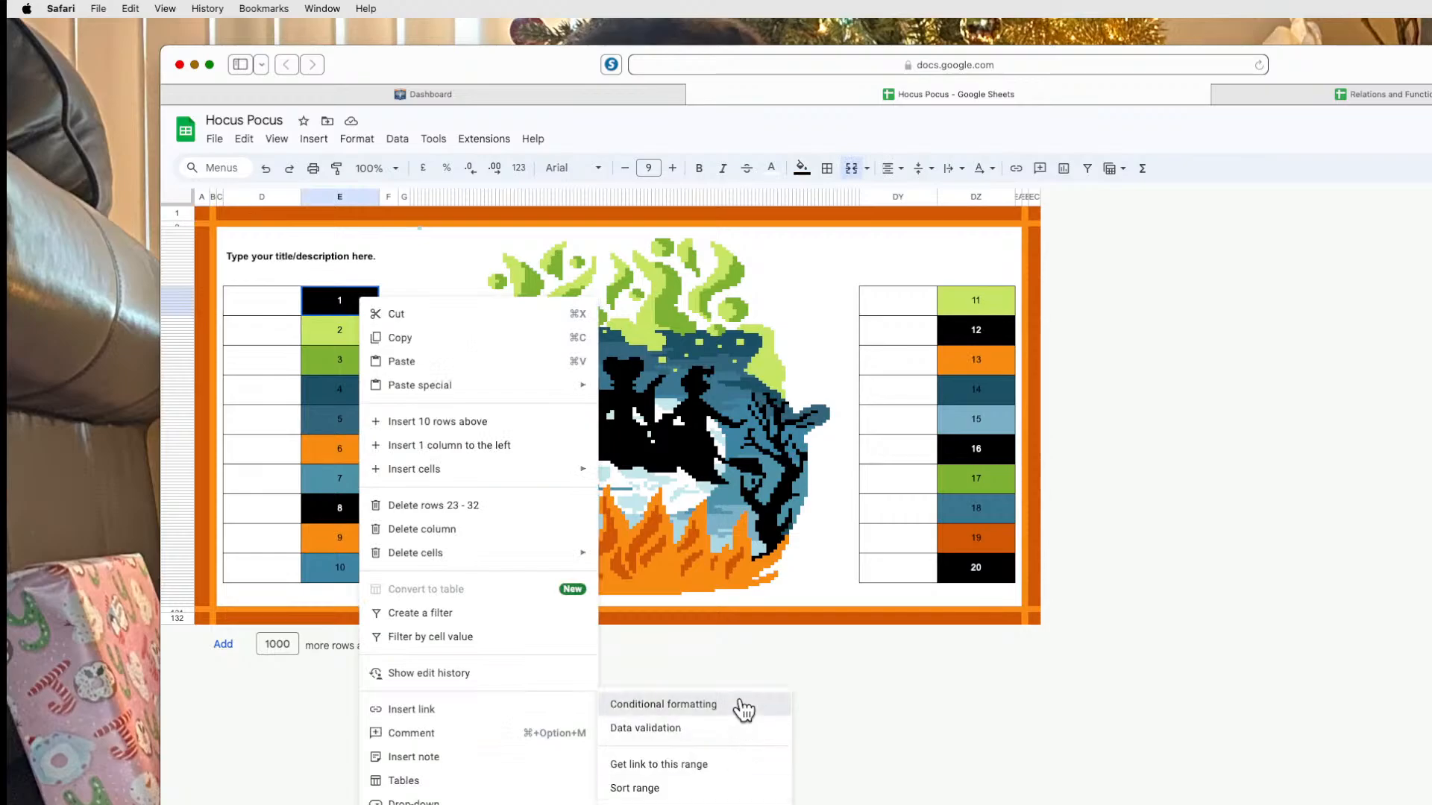
{"action": "key", "text": "Escape"}
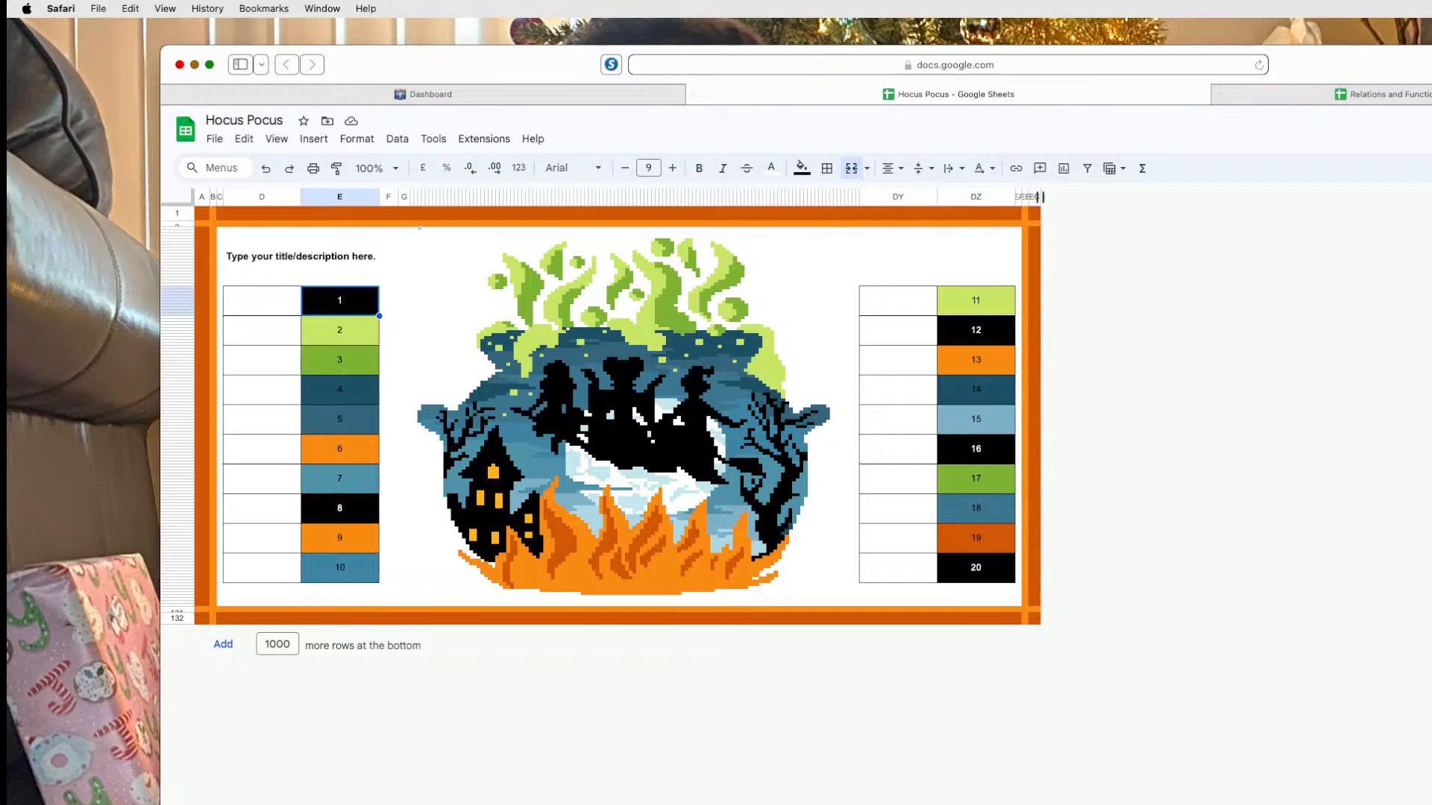
Copy the share link of the Hocus Pocus spreadsheet.
{"action": "left_click", "coordinate": [1304, 392]}
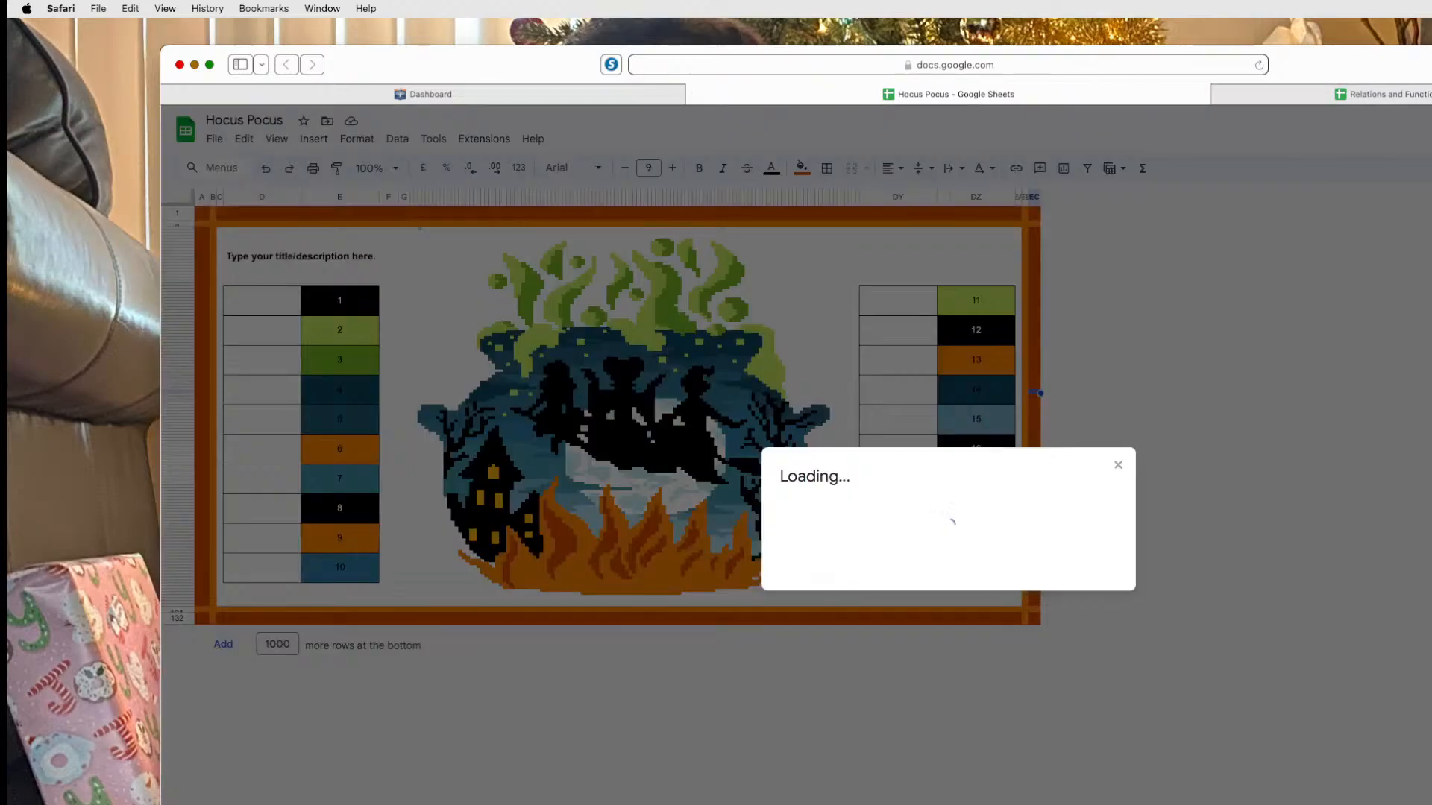
{"action": "left_click", "coordinate": [847, 646]}
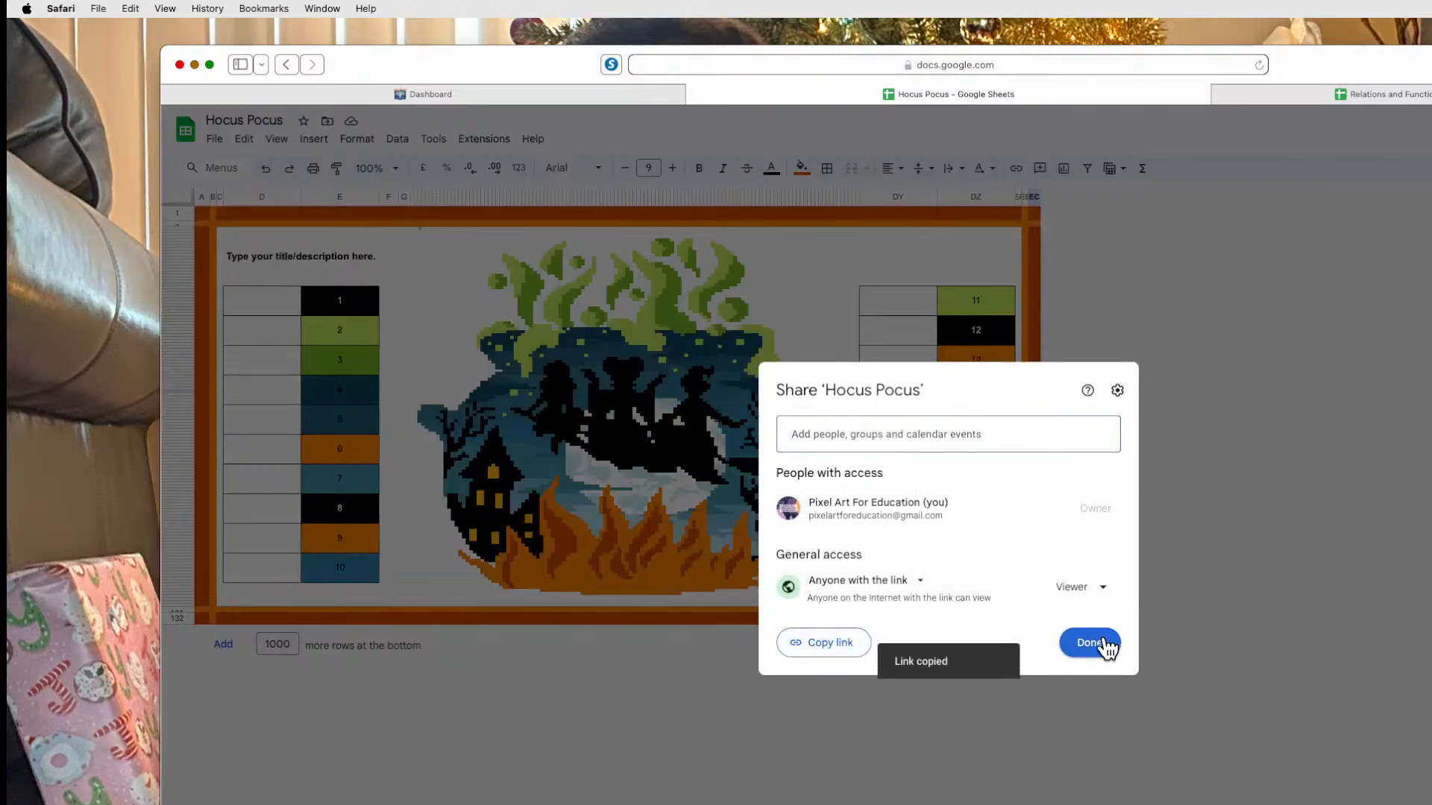
Close the sharing settings and examine the blank question cells and colored answer cells beside the Hocus Pocus picture.
{"action": "left_click", "coordinate": [1102, 645]}
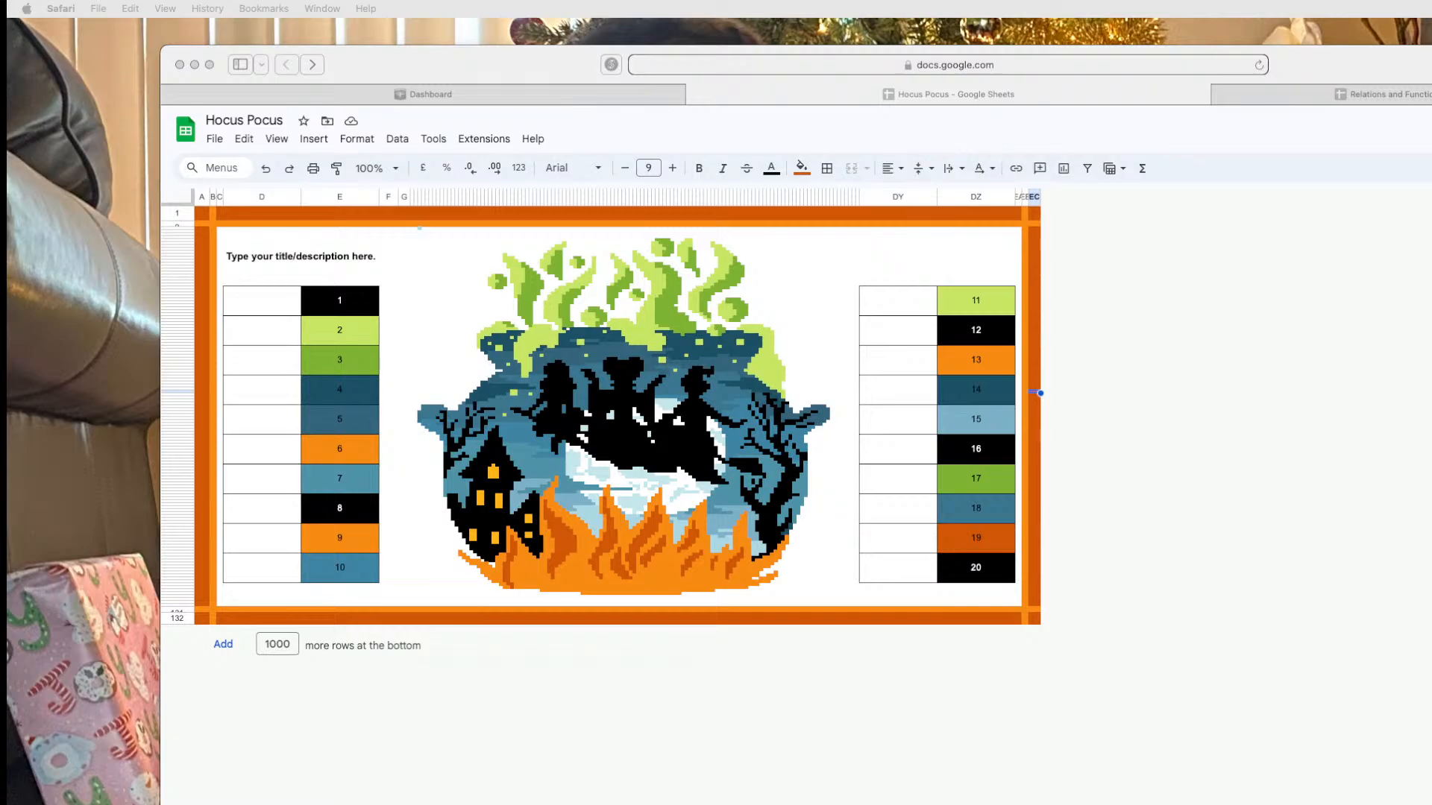
{"action": "left_click", "coordinate": [279, 293]}
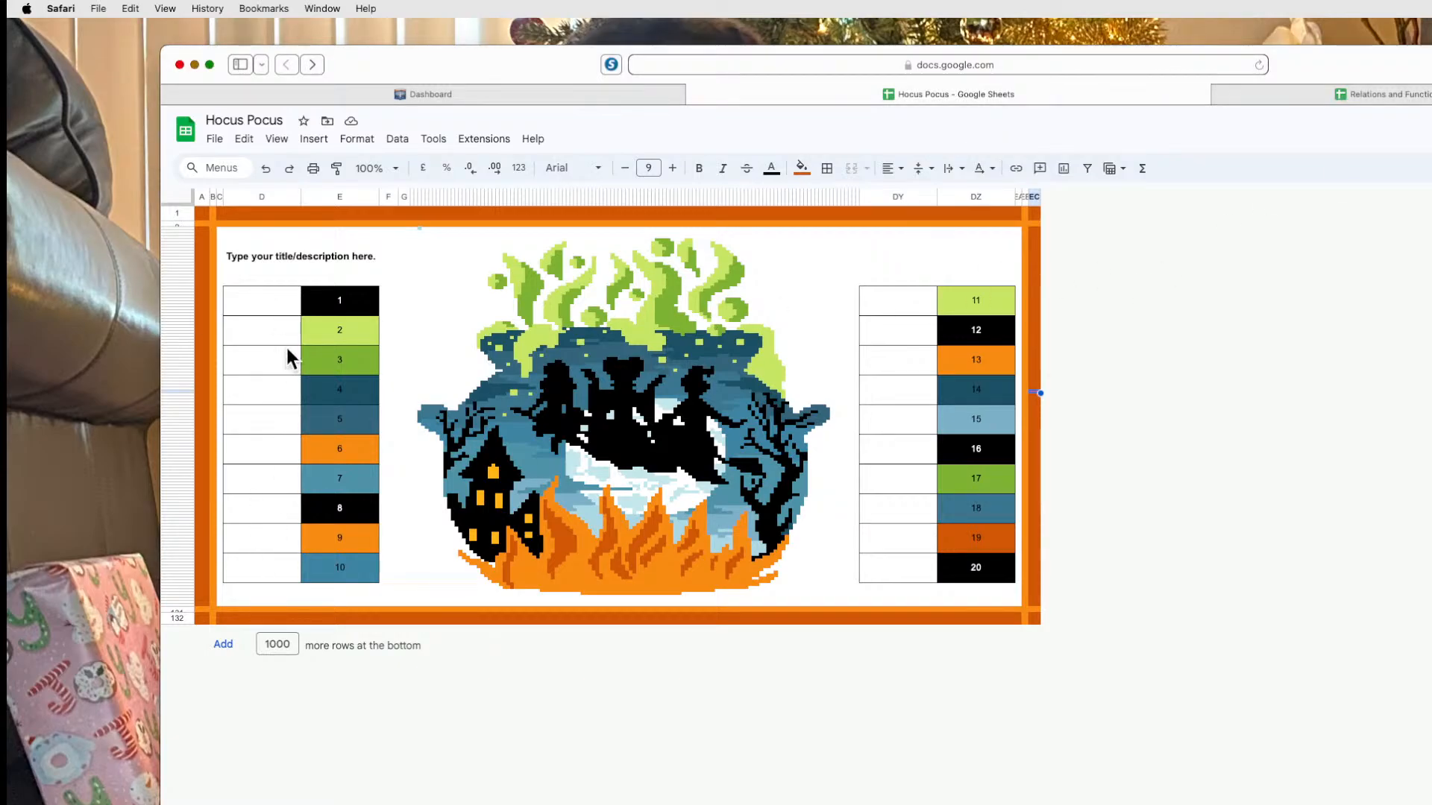
{"action": "left_click_drag", "start_coordinate": [287, 358], "coordinate": [291, 569]}
{"action": "left_click_drag", "start_coordinate": [346, 306], "coordinate": [355, 560]}
{"action": "left_click", "coordinate": [1316, 493]}
Find the answer list in column B of the Hocus Pocus answer sheet and select B51:B69.
{"action": "key", "text": "alt+Down"}
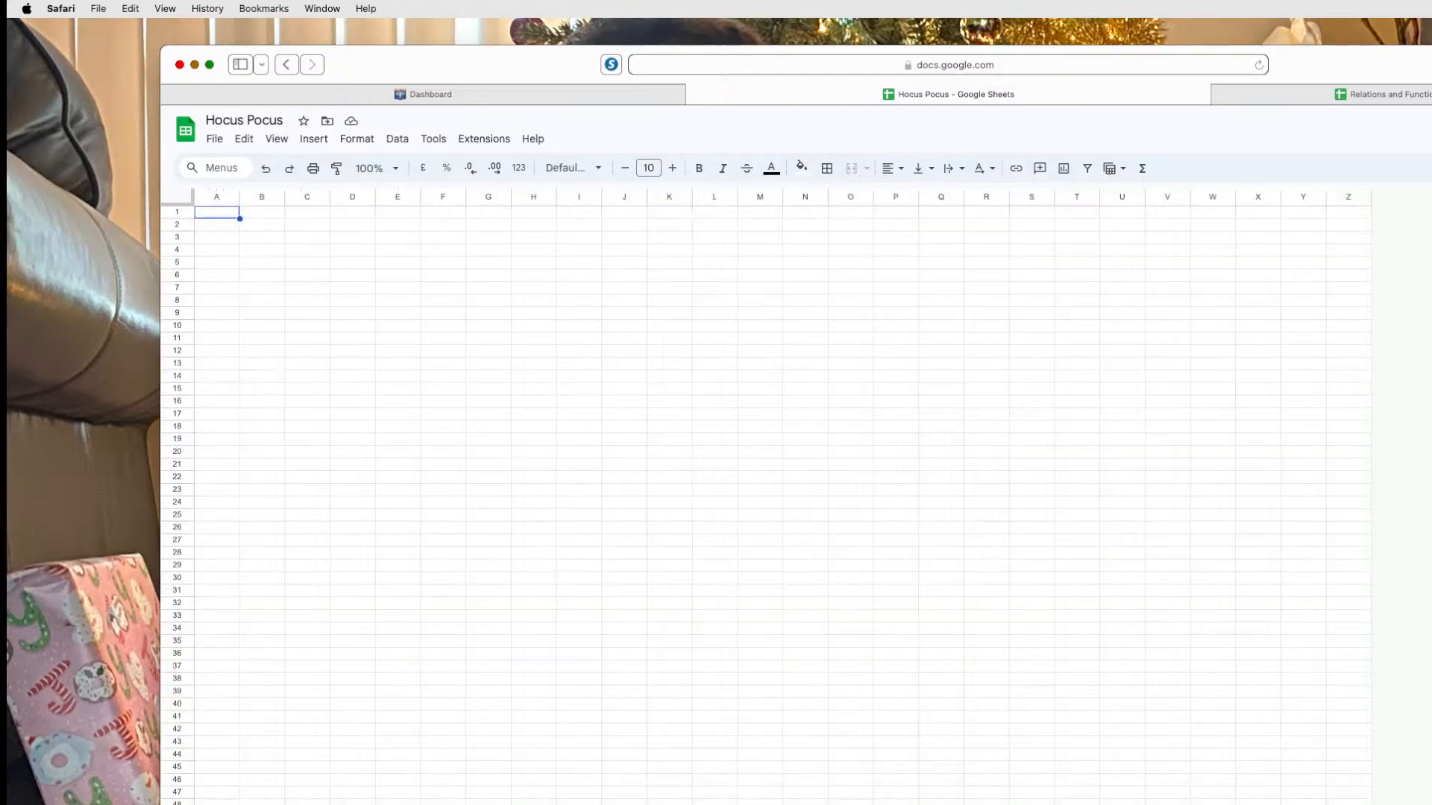
{"action": "scroll", "coordinate": [776, 499], "scroll_direction": "down", "scroll_amount": 14}
{"action": "scroll", "coordinate": [776, 499], "scroll_direction": "up", "scroll_amount": 9}
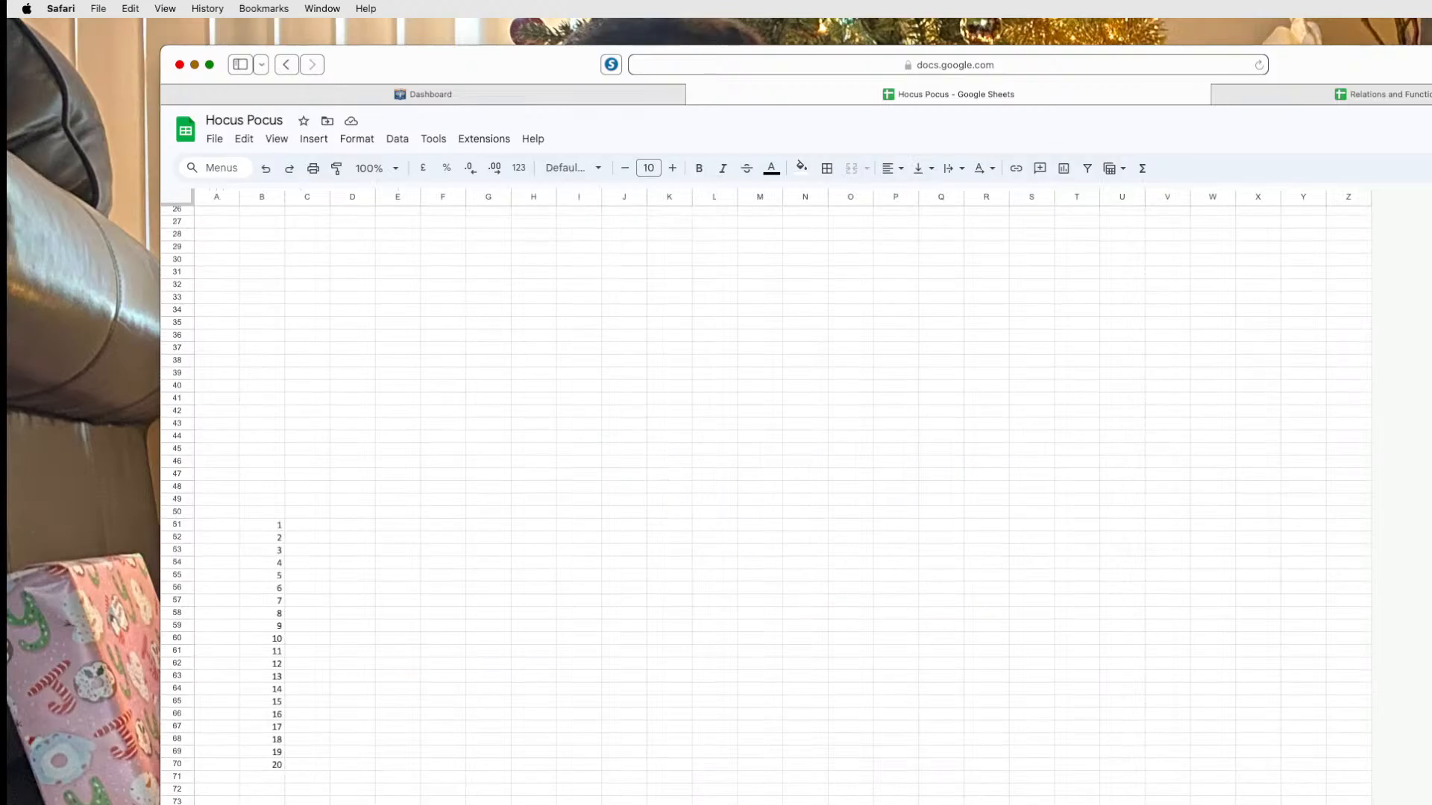
{"action": "left_click_drag", "start_coordinate": [258, 526], "coordinate": [280, 751]}
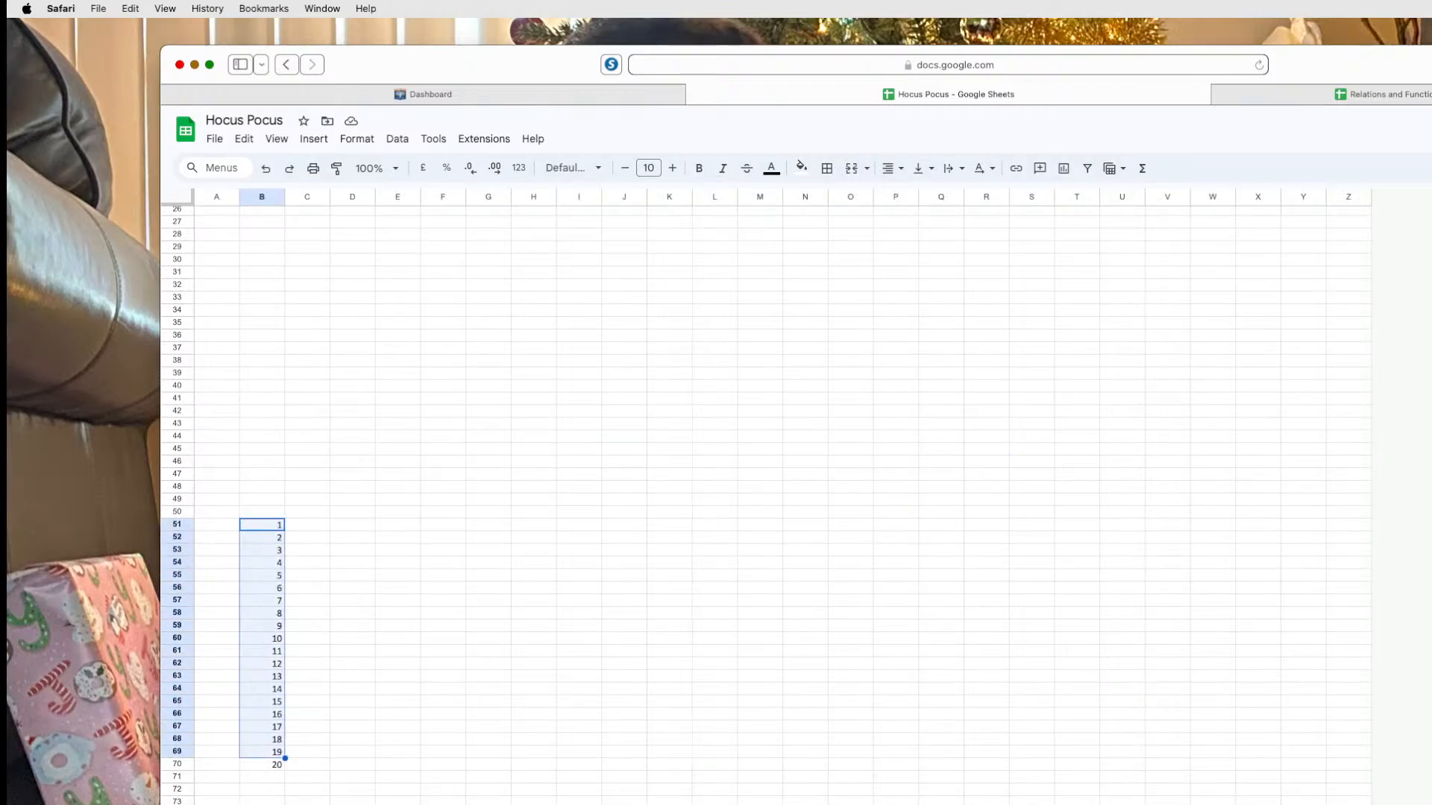
Check the sheet after the answer list for content, and delete that empty sheet from the Hocus Pocus spreadsheet.
{"action": "key", "text": "alt+Down"}
{"action": "scroll", "coordinate": [687, 802], "scroll_direction": "down", "scroll_amount": 20}
{"action": "scroll", "coordinate": [687, 803], "scroll_direction": "up", "scroll_amount": 20}
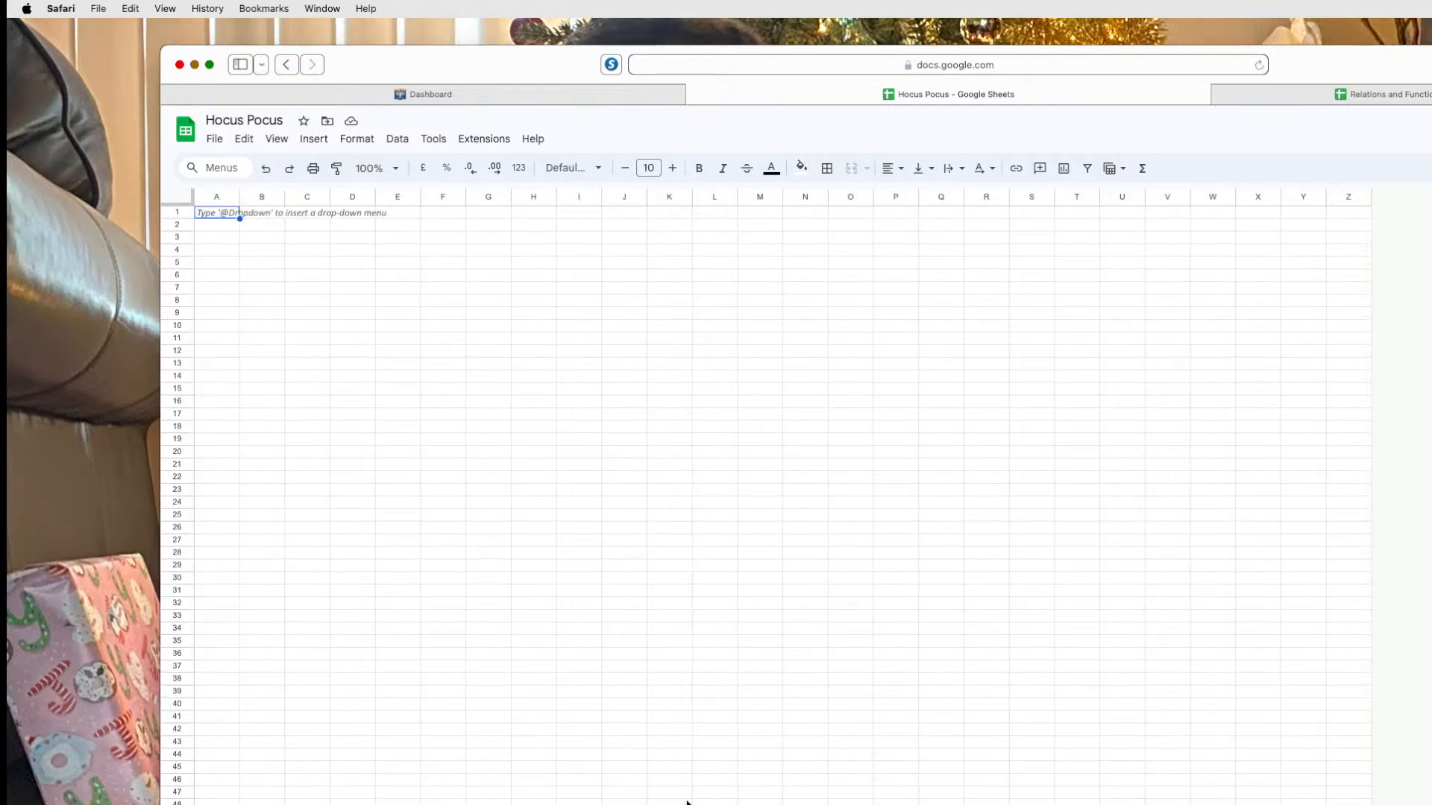
{"action": "right_click", "coordinate": [403, 801]}
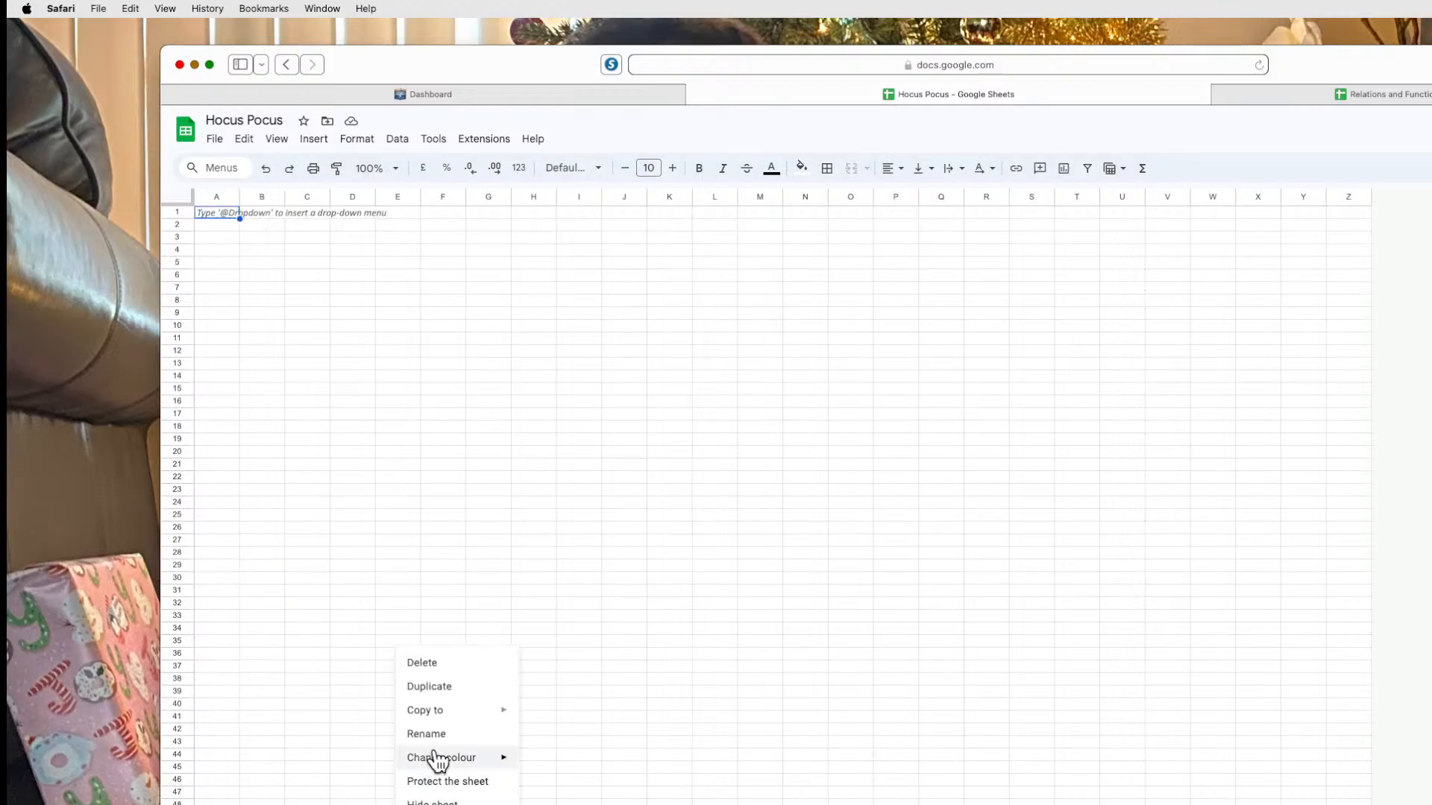
{"action": "left_click", "coordinate": [437, 667]}
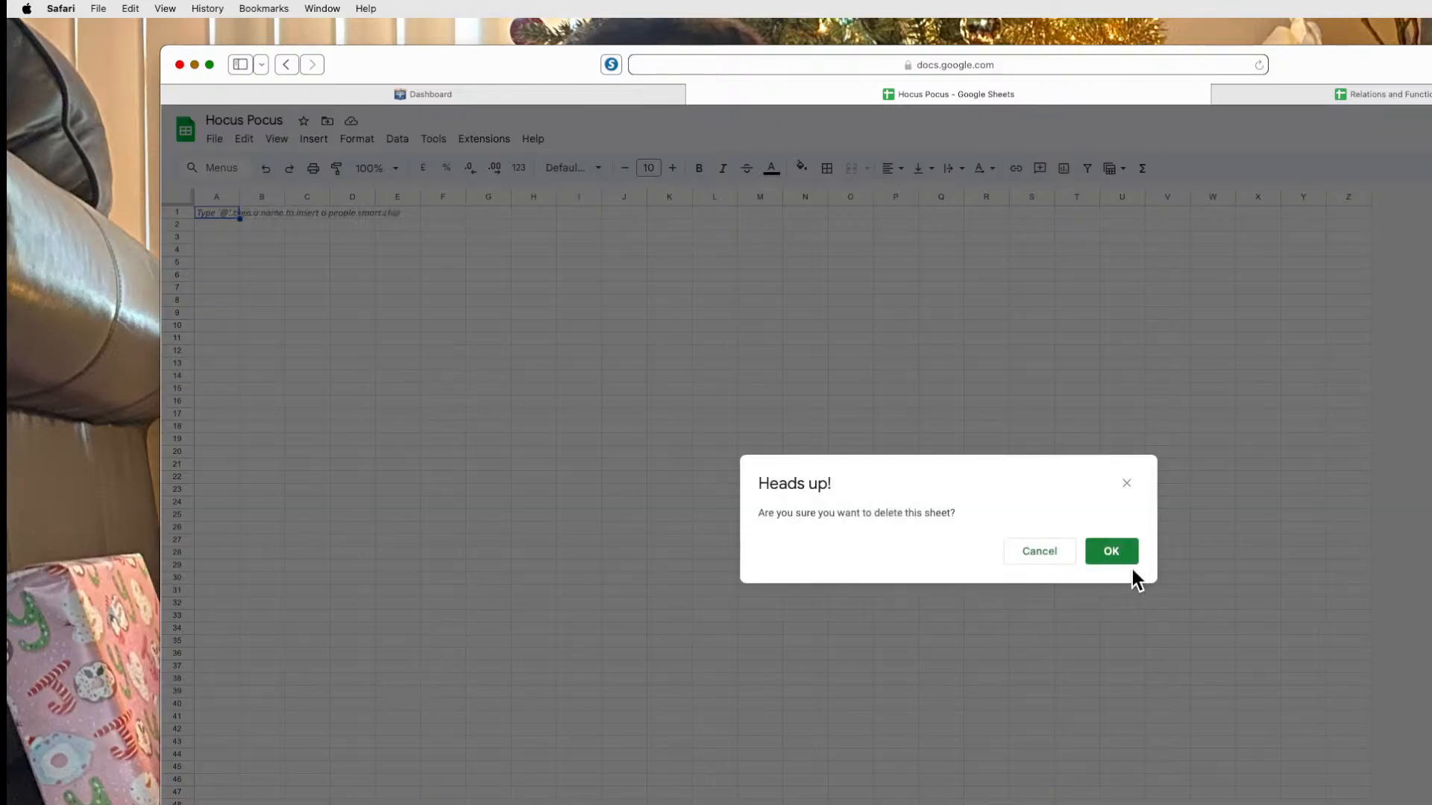
{"action": "left_click", "coordinate": [1111, 552]}
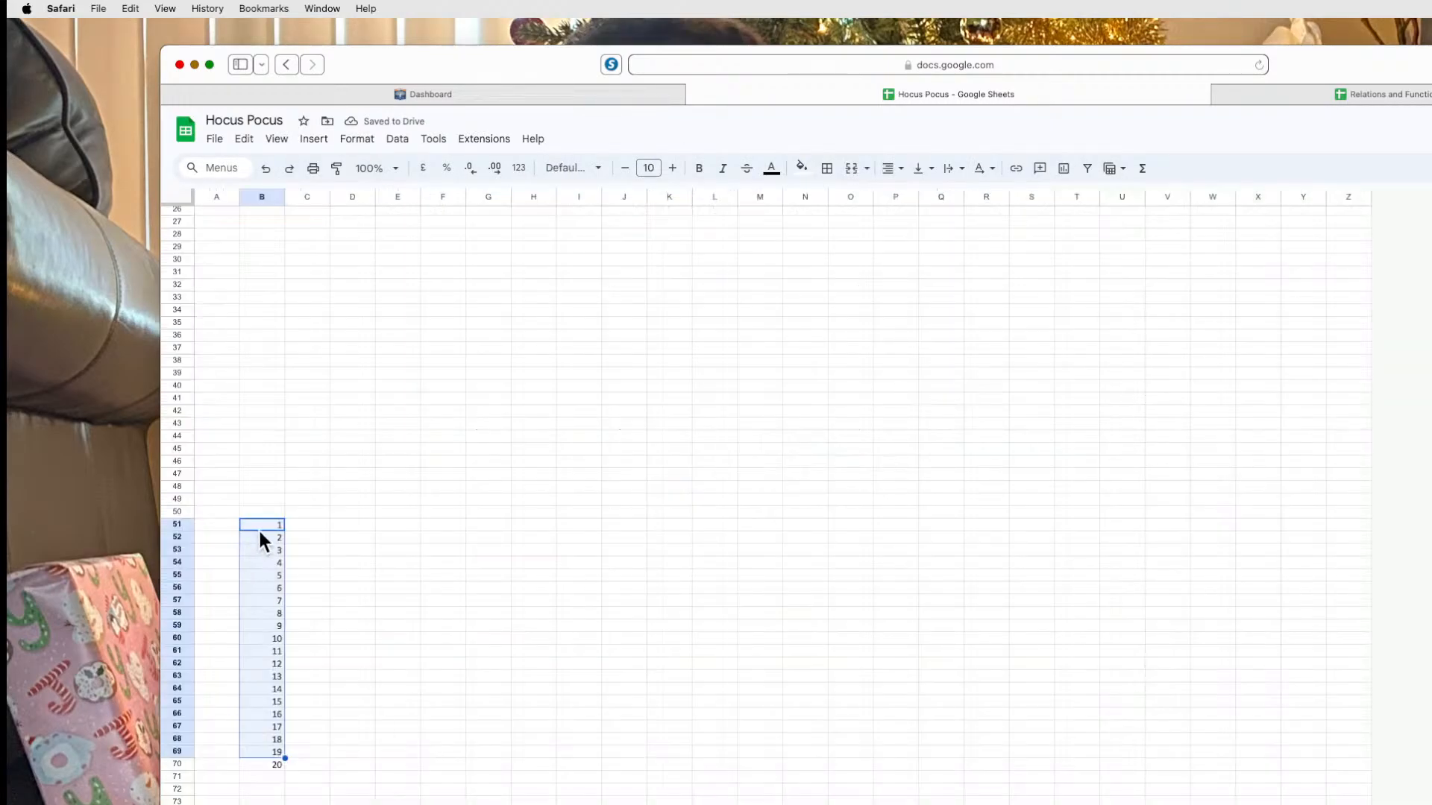
Replace the first answer, in cell B51 of the answer sheet, with apple.
{"action": "left_click", "coordinate": [260, 531]}
{"action": "type", "text": "a"}
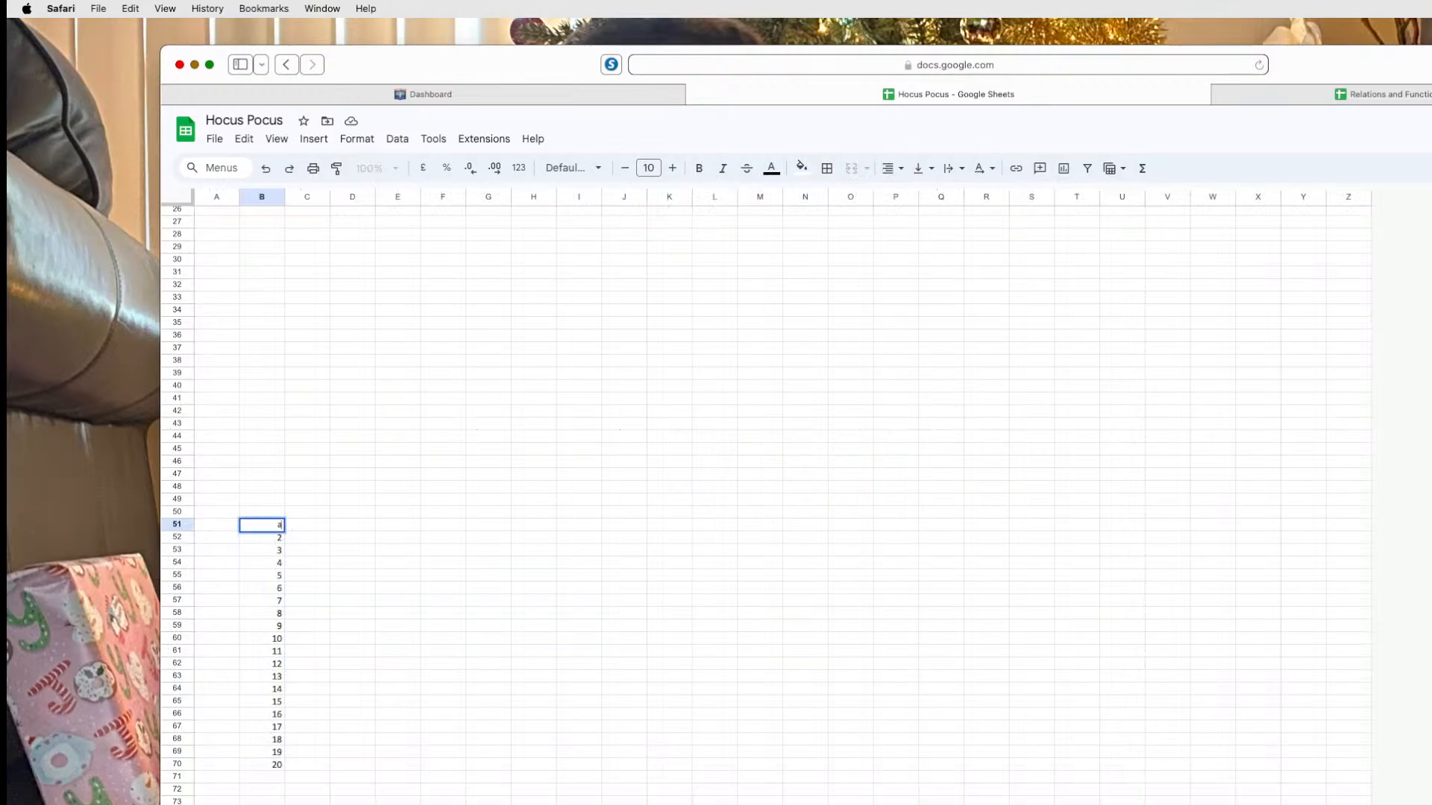
{"action": "type", "text": "pple"}
{"action": "left_click", "coordinate": [397, 500]}
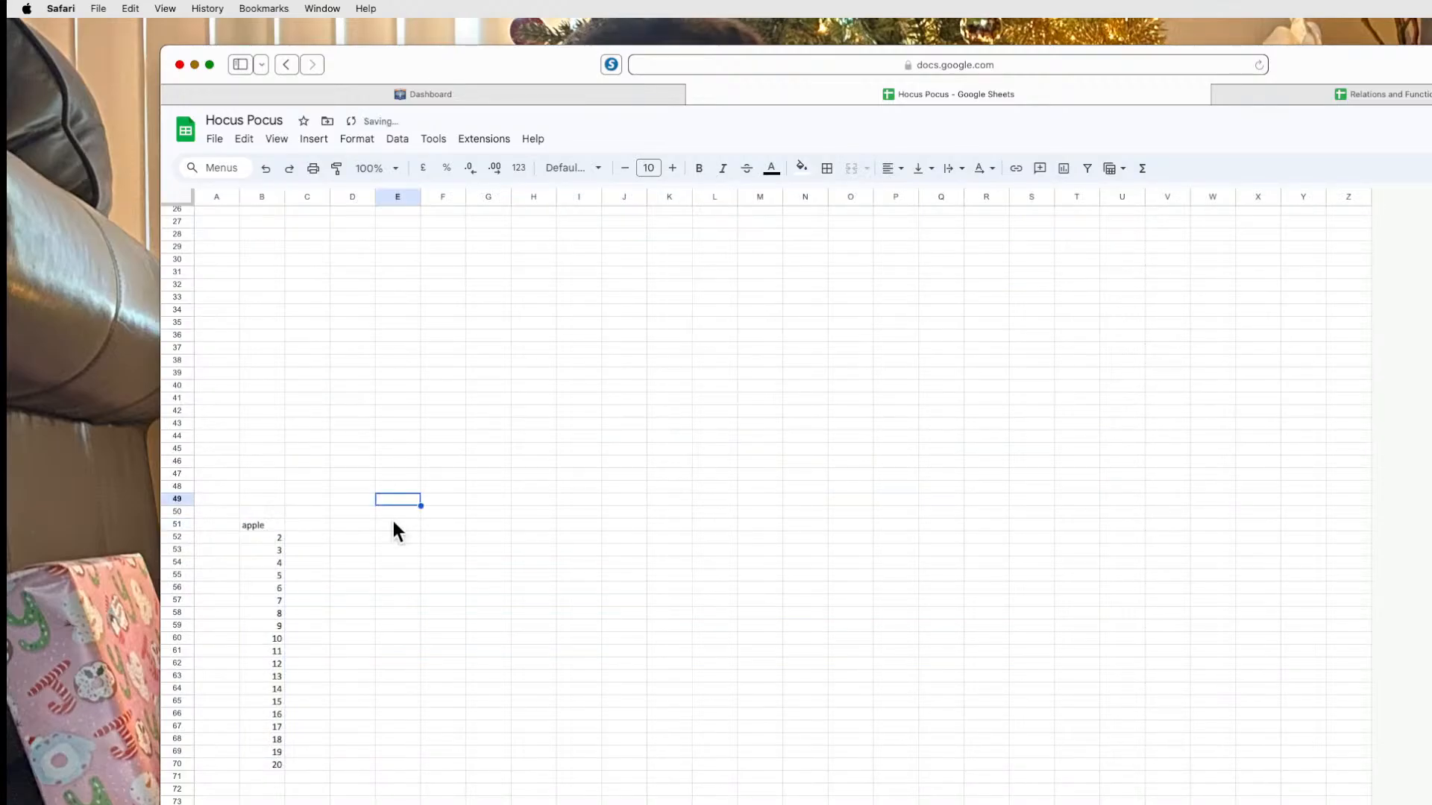
Enter apple in answer cell 1 on the Hocus Pocus picture sheet to test the changed answer.
{"action": "left_click", "coordinate": [403, 804]}
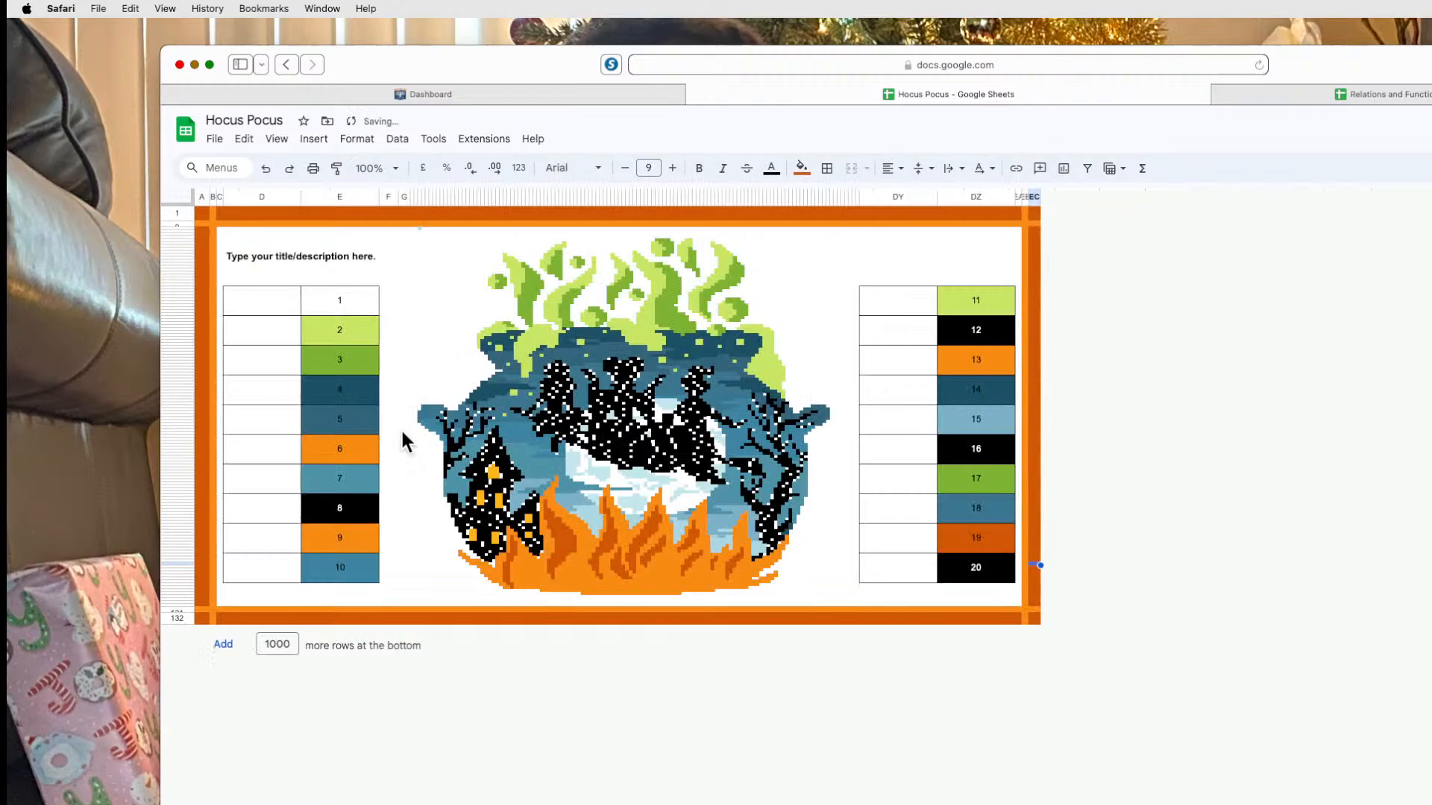
{"action": "left_click", "coordinate": [358, 301]}
{"action": "type", "text": "apple"}
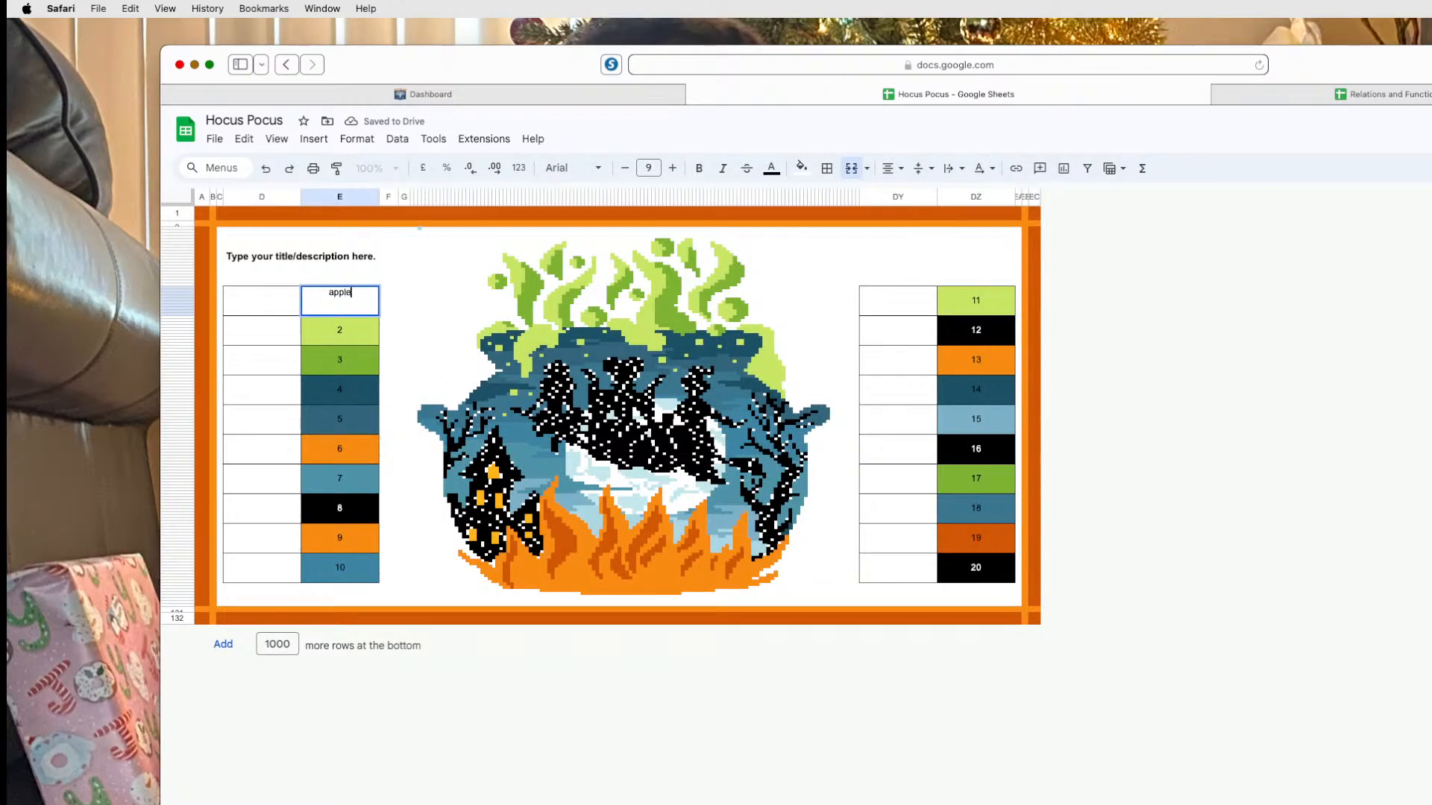
{"action": "key", "text": "Return"}
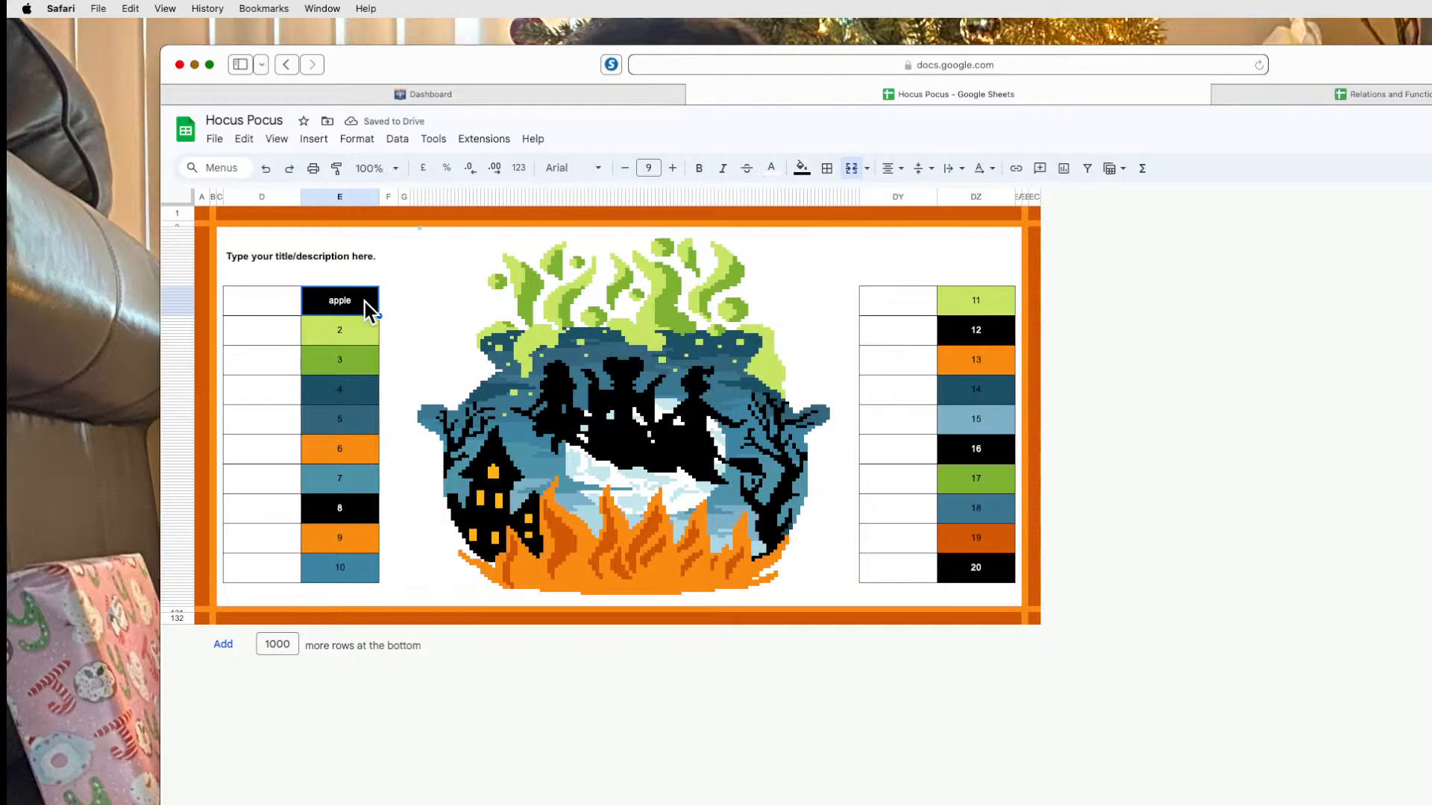
Undo both apple entries, and point out the answers 1 to 20 in B51:B70 of the answer sheet.
{"action": "left_click", "coordinate": [266, 169]}
{"action": "left_click", "coordinate": [267, 169]}
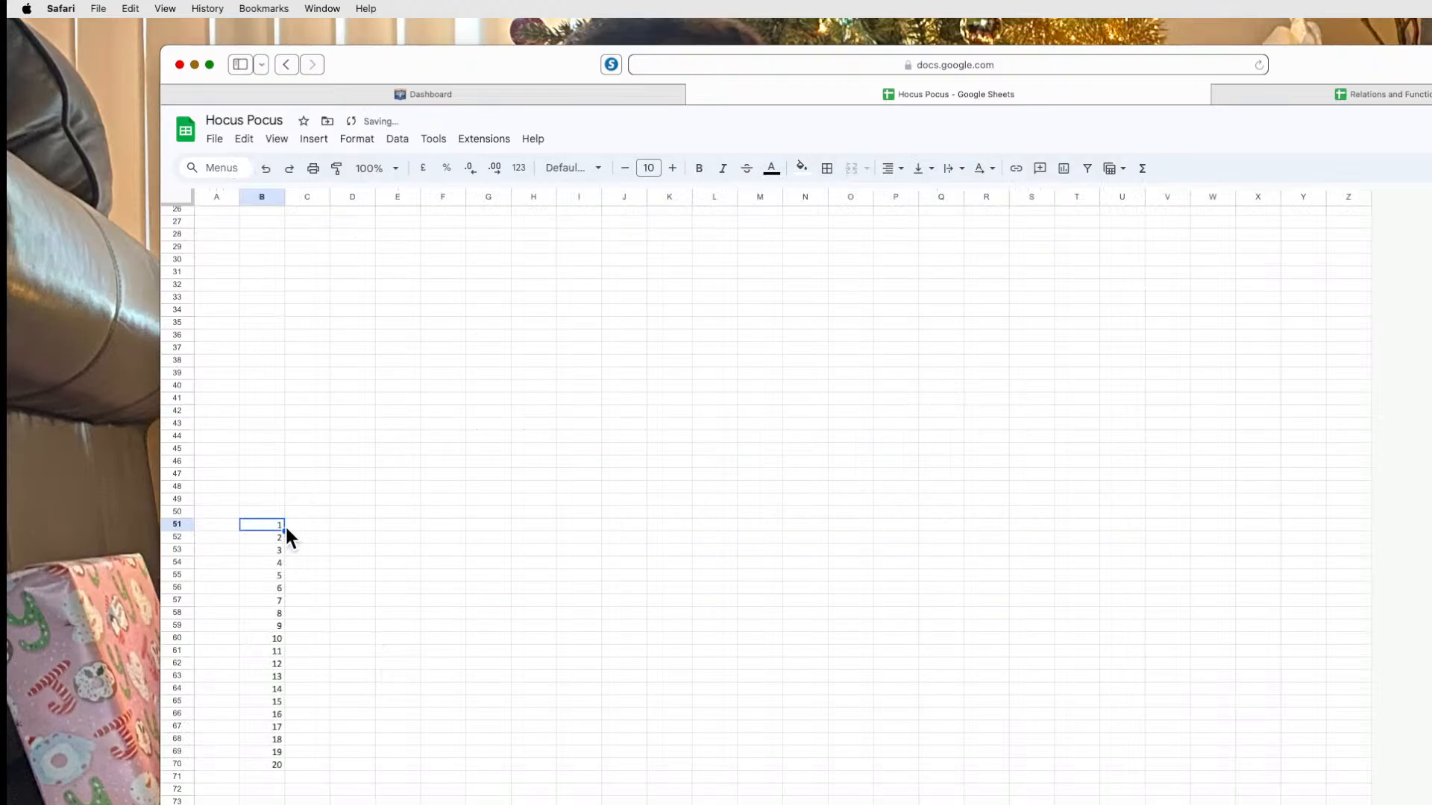
{"action": "left_click_drag", "start_coordinate": [261, 528], "coordinate": [260, 766]}
{"action": "left_click", "coordinate": [524, 742]}
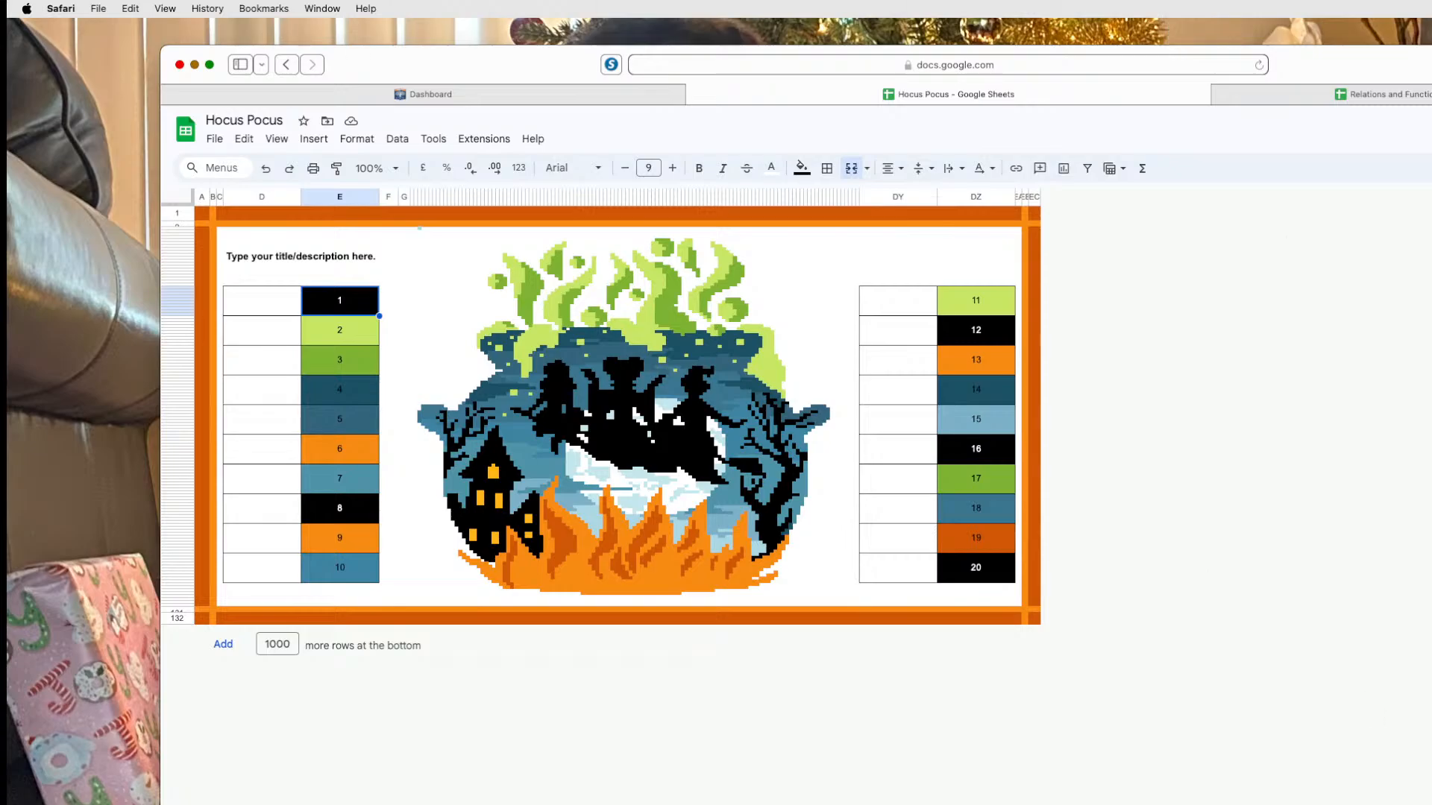
Switch to the Relations and Functions / Domain and Range - KEY spreadsheet and reposition the browser window to view its content.
{"action": "key", "text": "ctrl+Tab"}
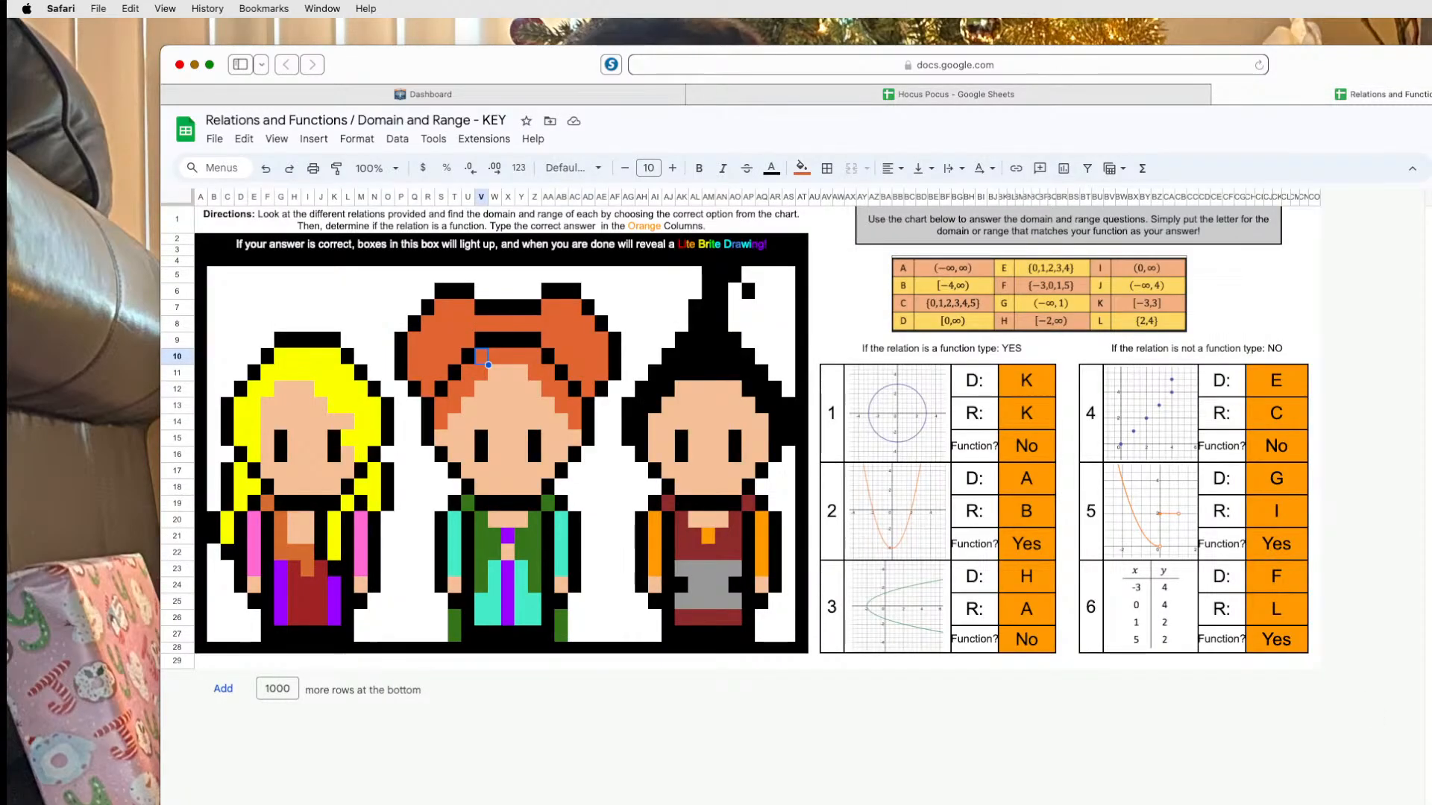
{"action": "left_click_drag", "start_coordinate": [463, 65], "coordinate": [374, 44]}
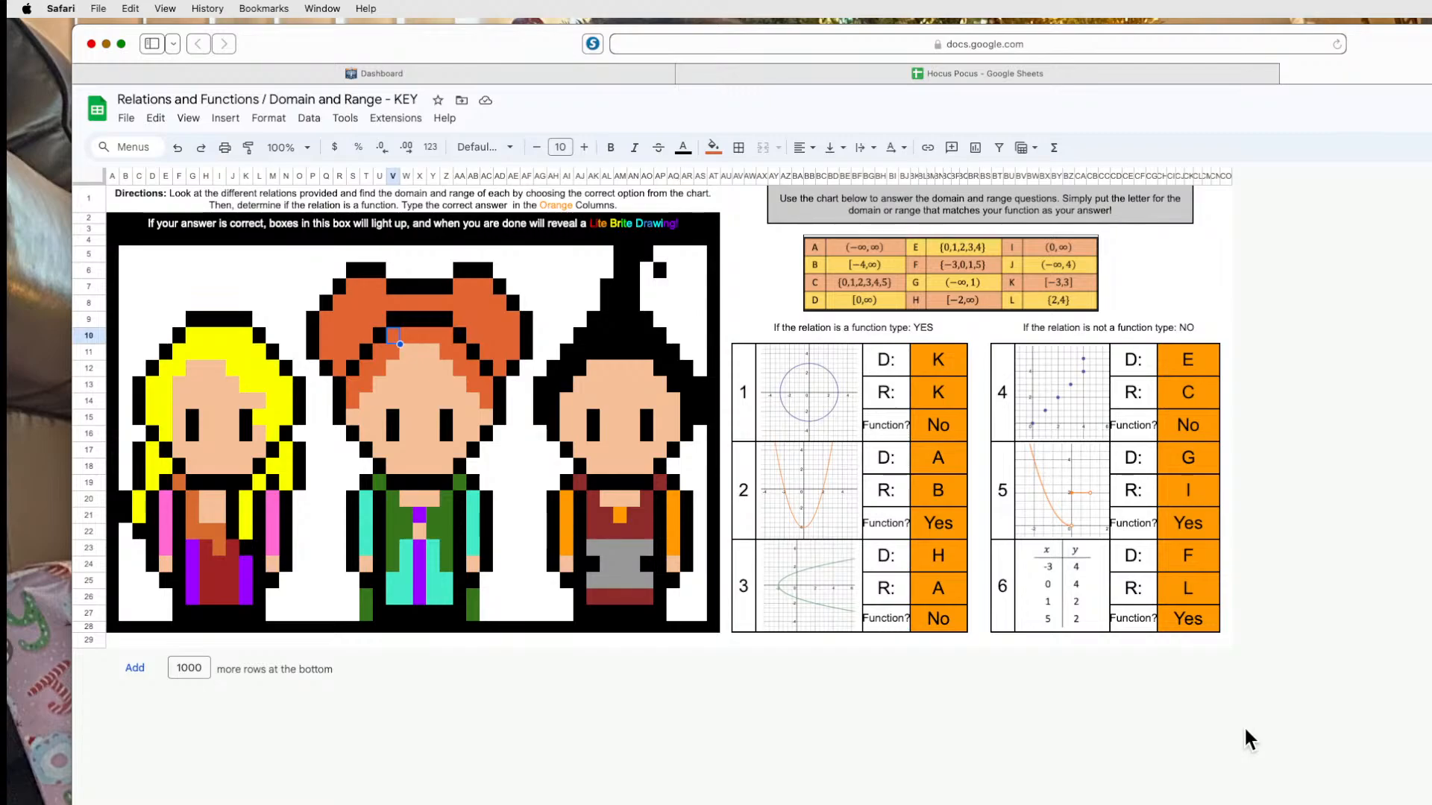
{"action": "key", "text": "super+End"}
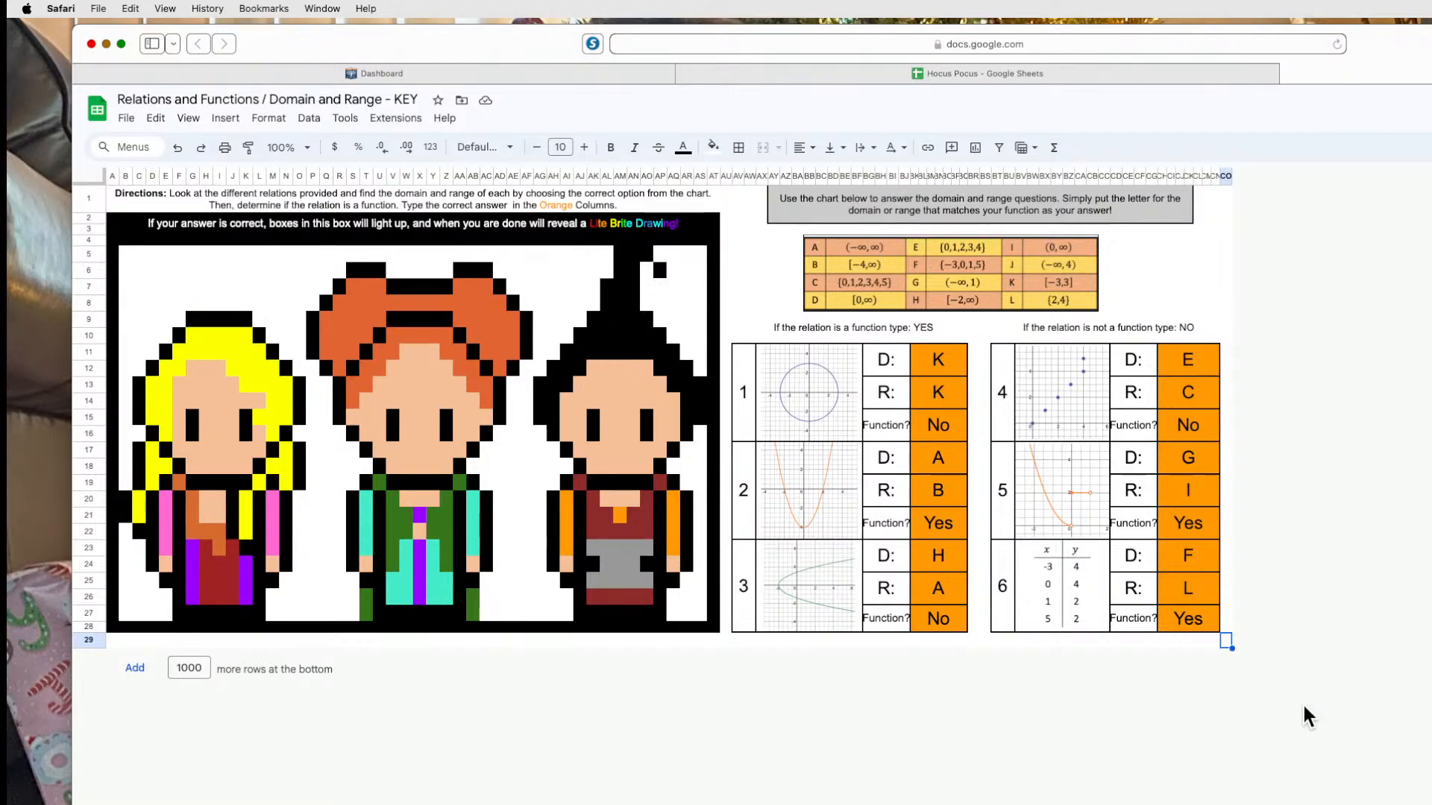
Open the conditional formatting rules for the cauldron picture, columns H to DO and rows 8 to 126, in the Hocus Pocus spreadsheet.
{"action": "left_click", "coordinate": [1029, 74]}
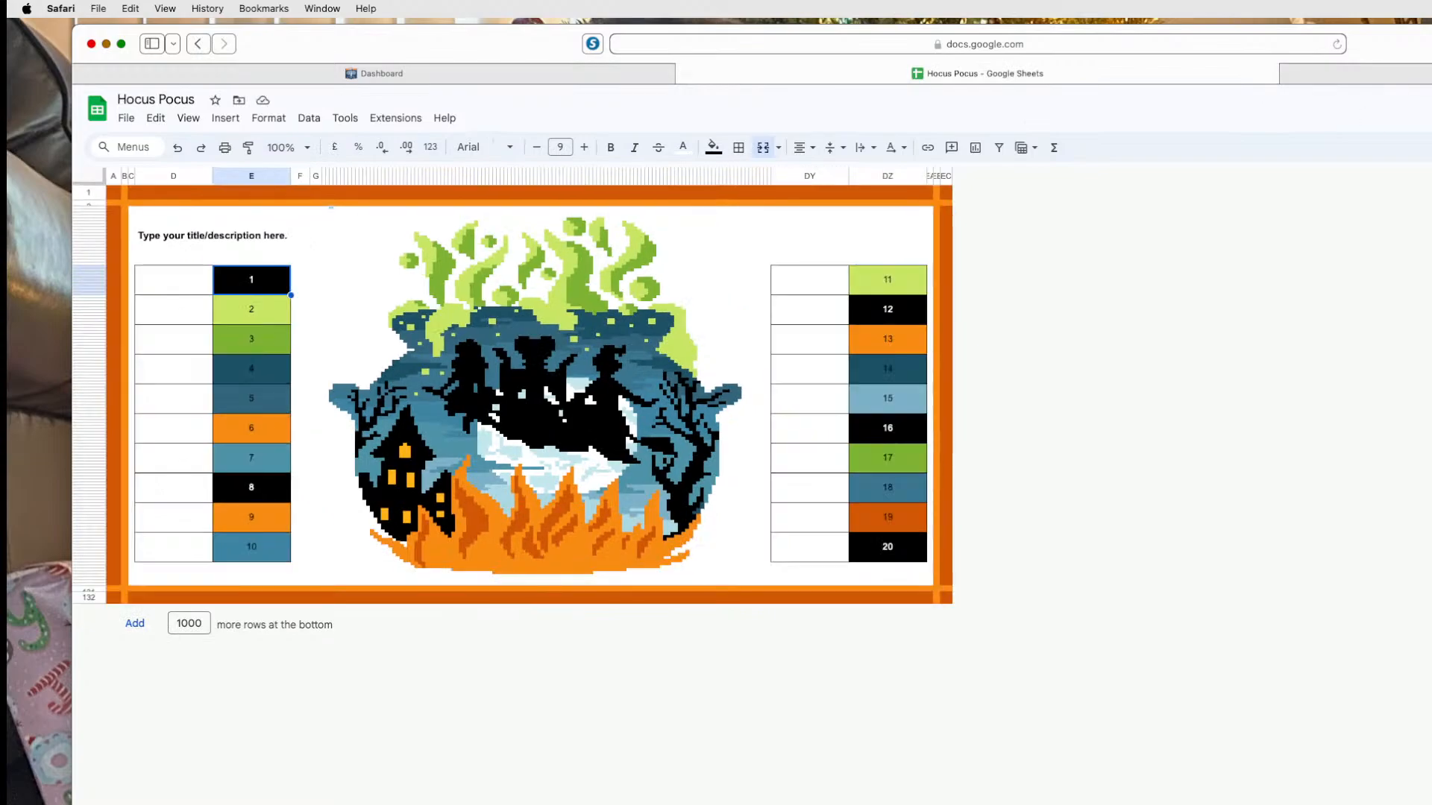
{"action": "key", "text": "super+End"}
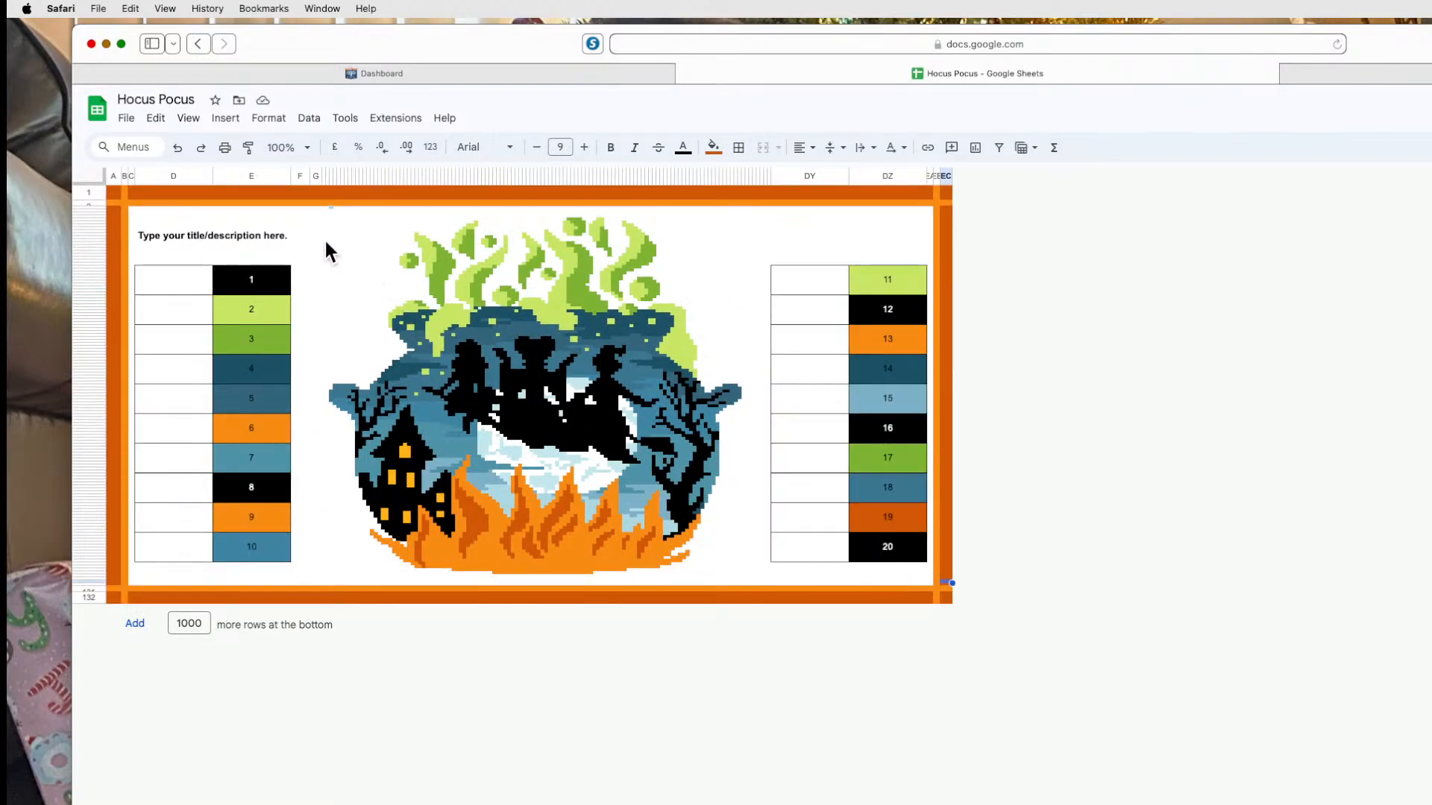
{"action": "left_click_drag", "start_coordinate": [326, 223], "coordinate": [737, 573]}
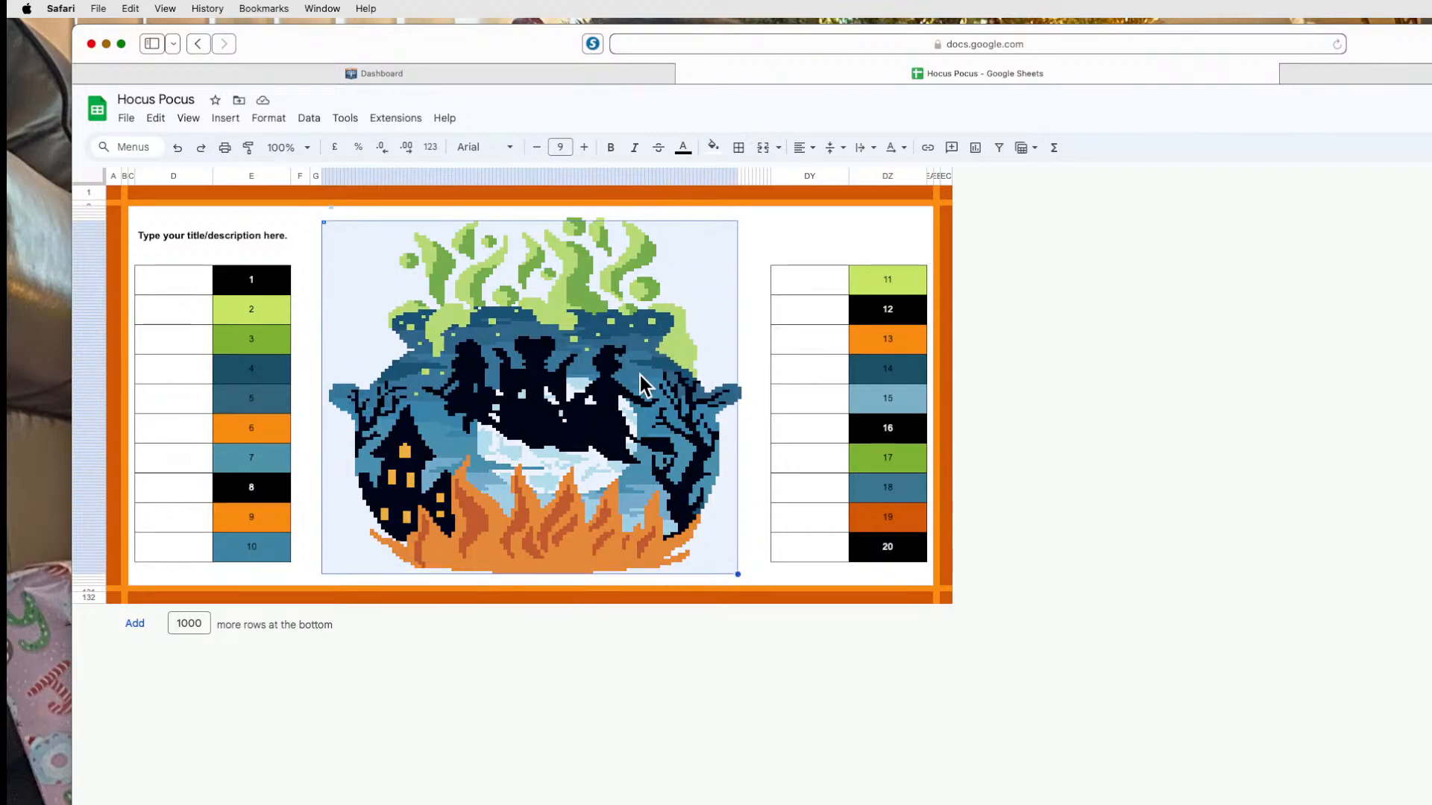
{"action": "right_click", "coordinate": [572, 419]}
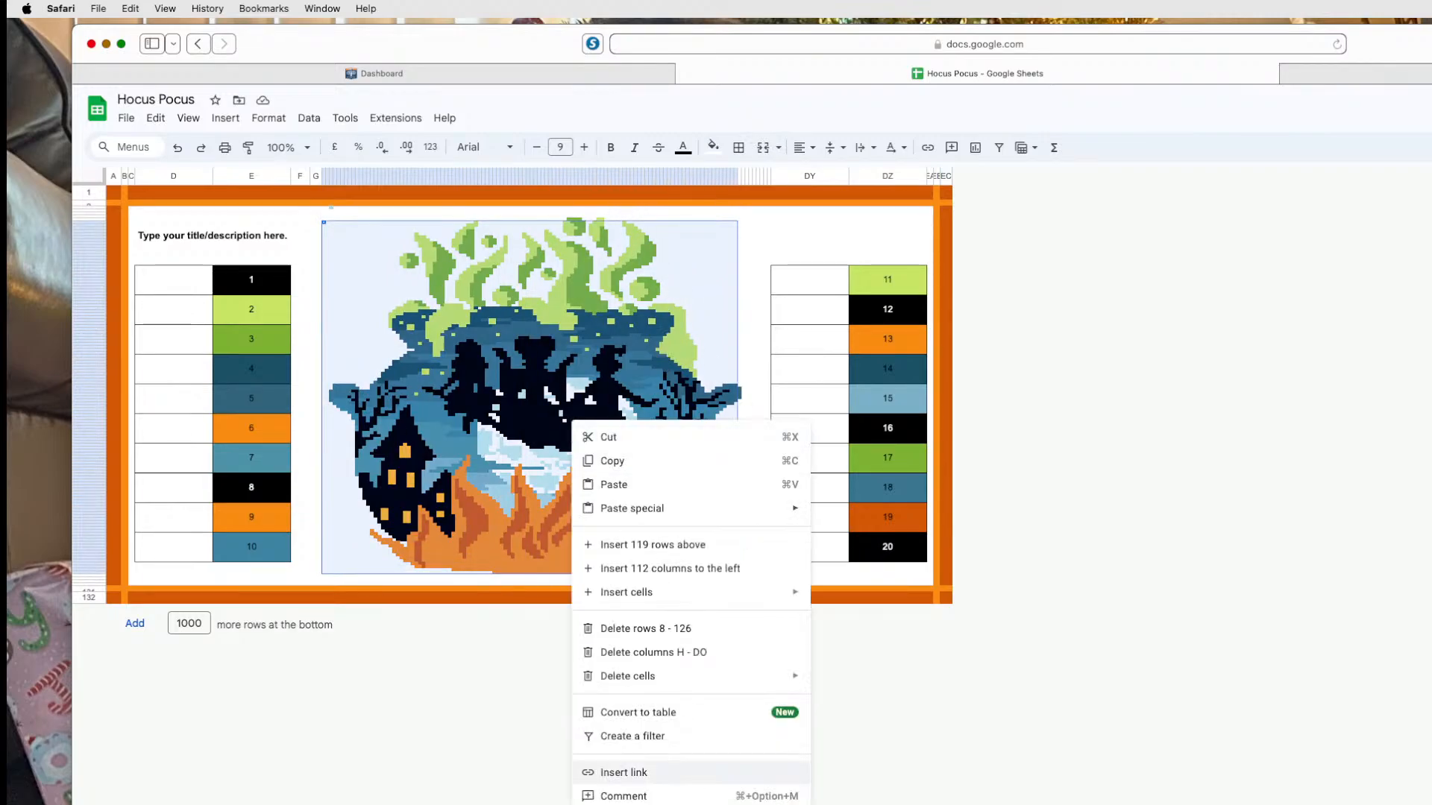
{"action": "mouse_move", "coordinate": [634, 804]}
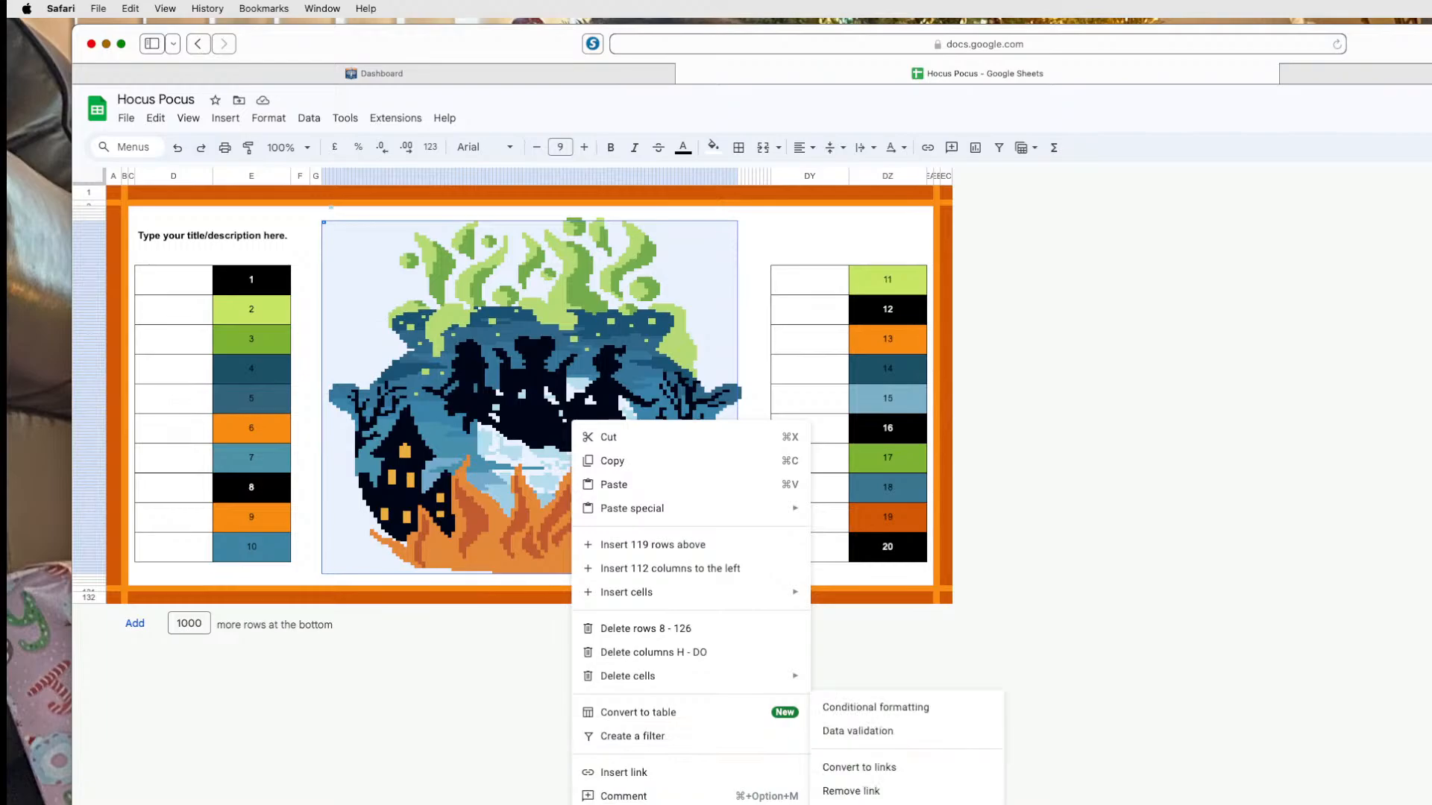
{"action": "left_click", "coordinate": [1000, 719]}
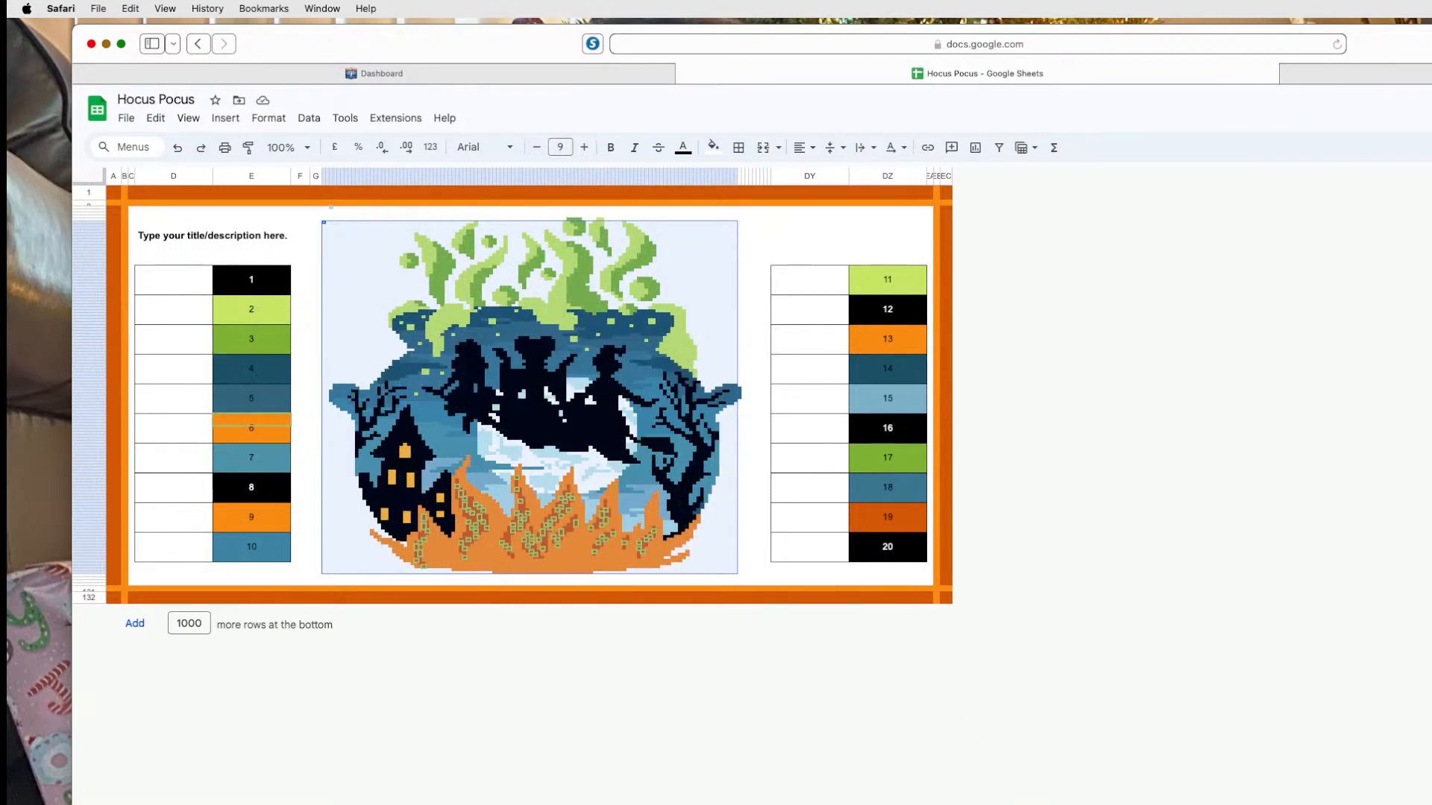
Open the conditional formatting rules for the character drawing in C6:AP26 of the Relations and Functions key spreadsheet.
{"action": "left_click", "coordinate": [1354, 70]}
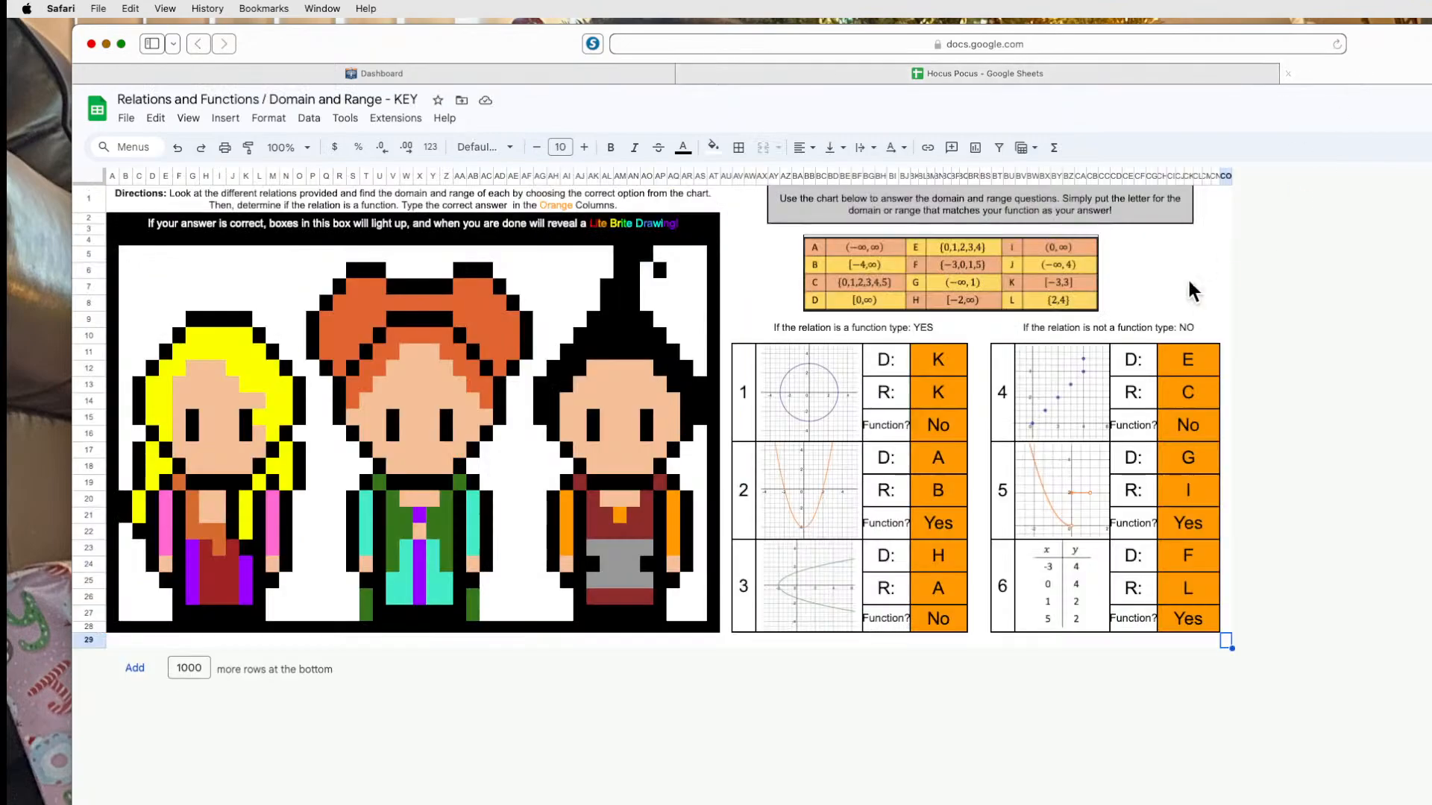
{"action": "left_click_drag", "start_coordinate": [674, 594], "coordinate": [658, 595]}
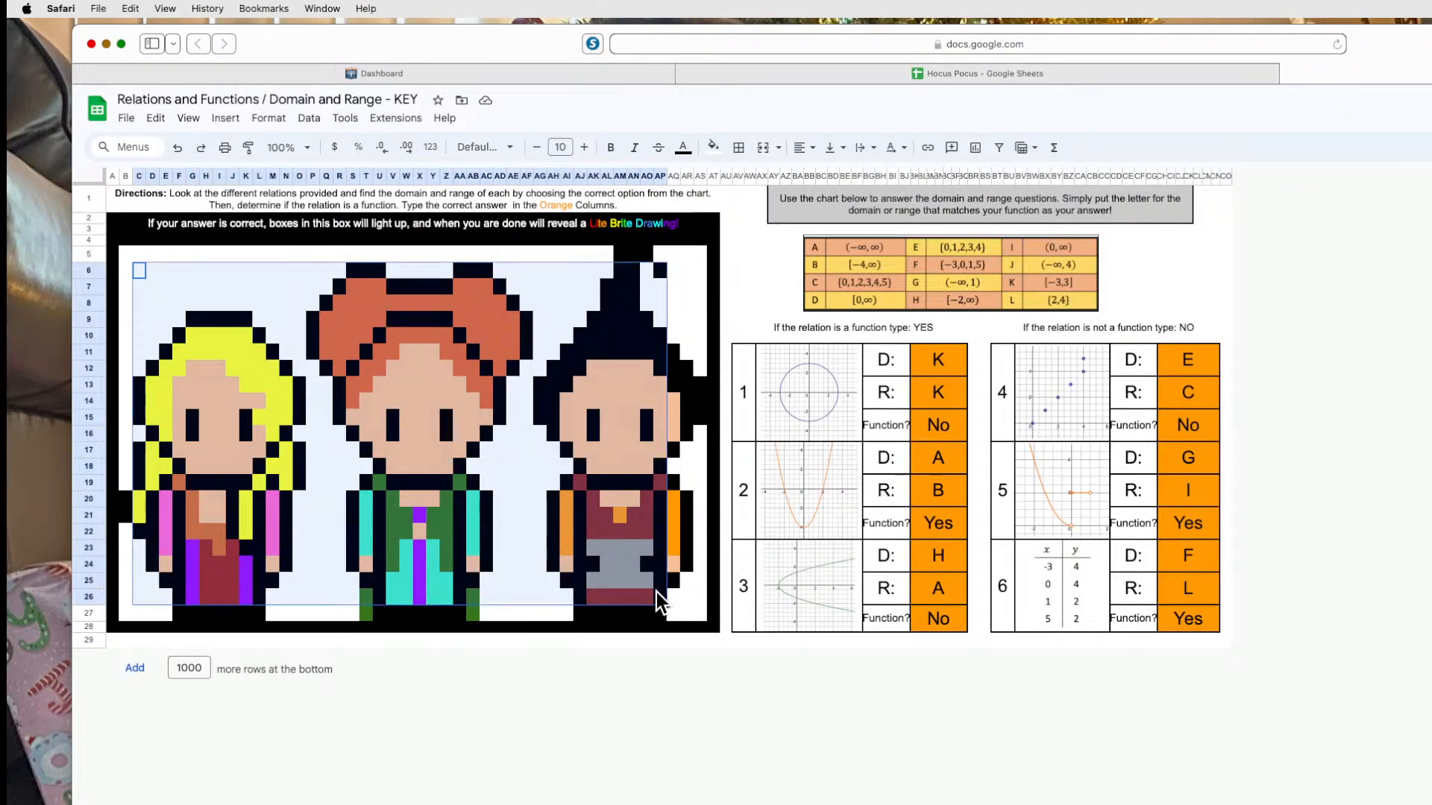
{"action": "right_click", "coordinate": [355, 395]}
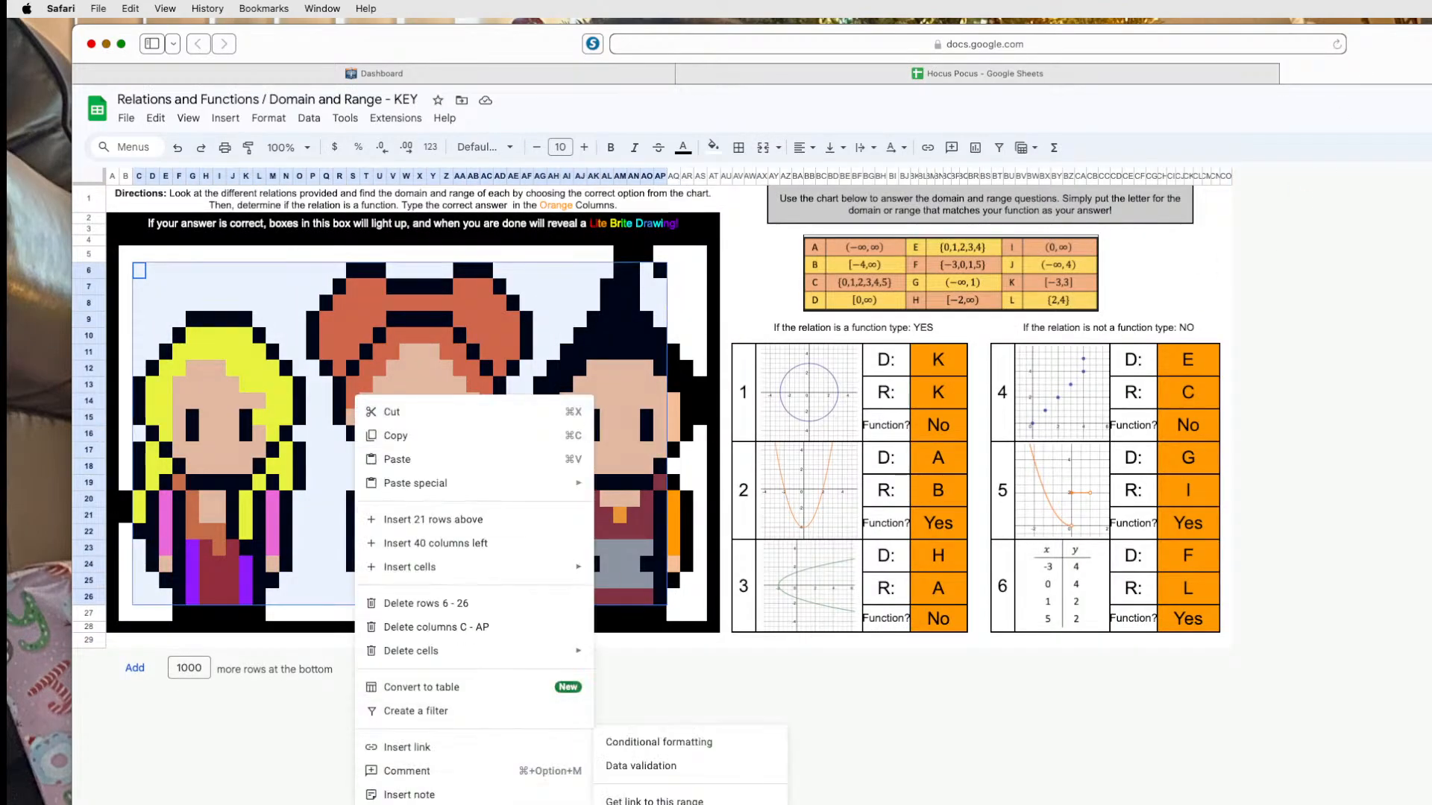
{"action": "left_click", "coordinate": [722, 737]}
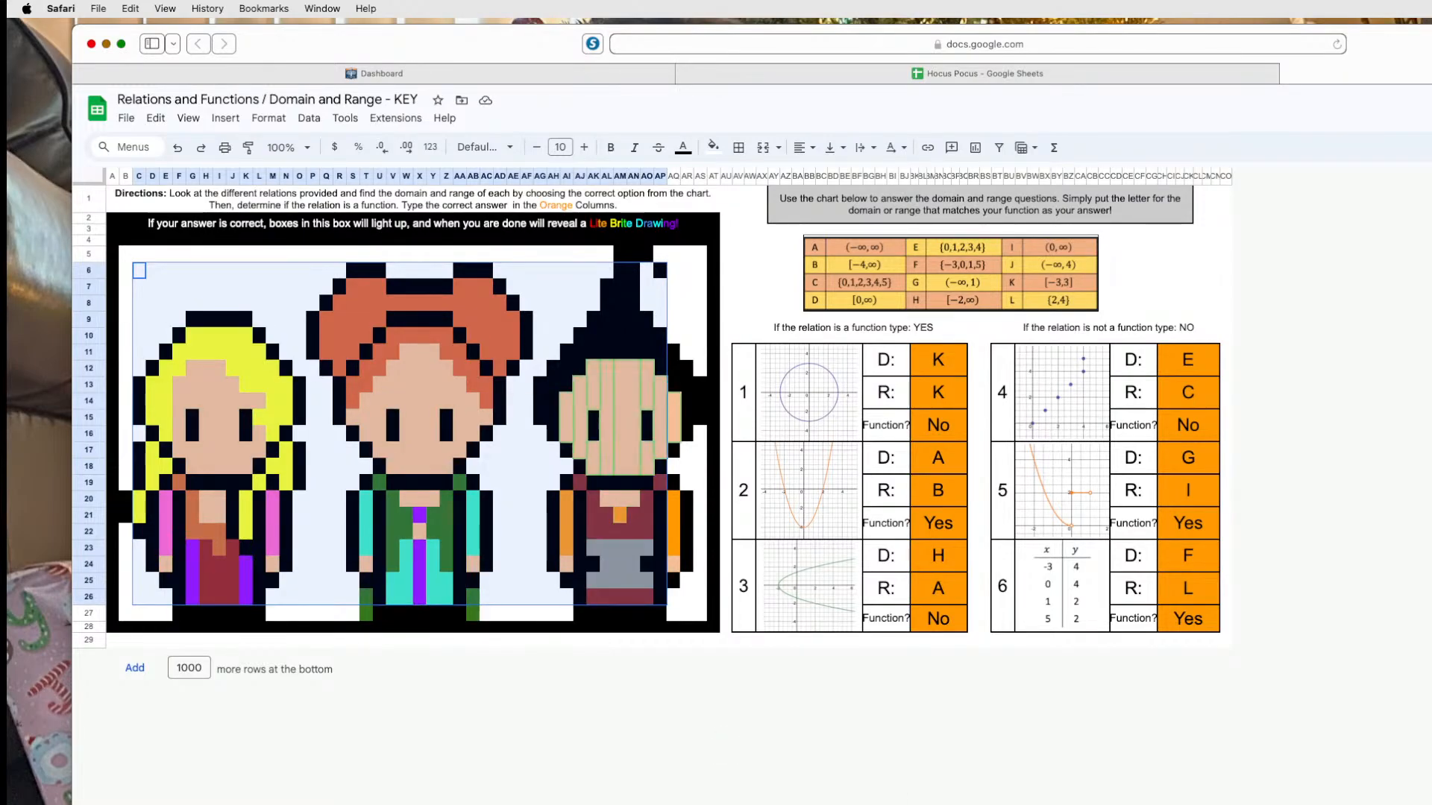
Compare the Hocus Pocus answer list and picture sheet with the Relations and Functions key, and deselect the character drawing.
{"action": "left_click", "coordinate": [1173, 74]}
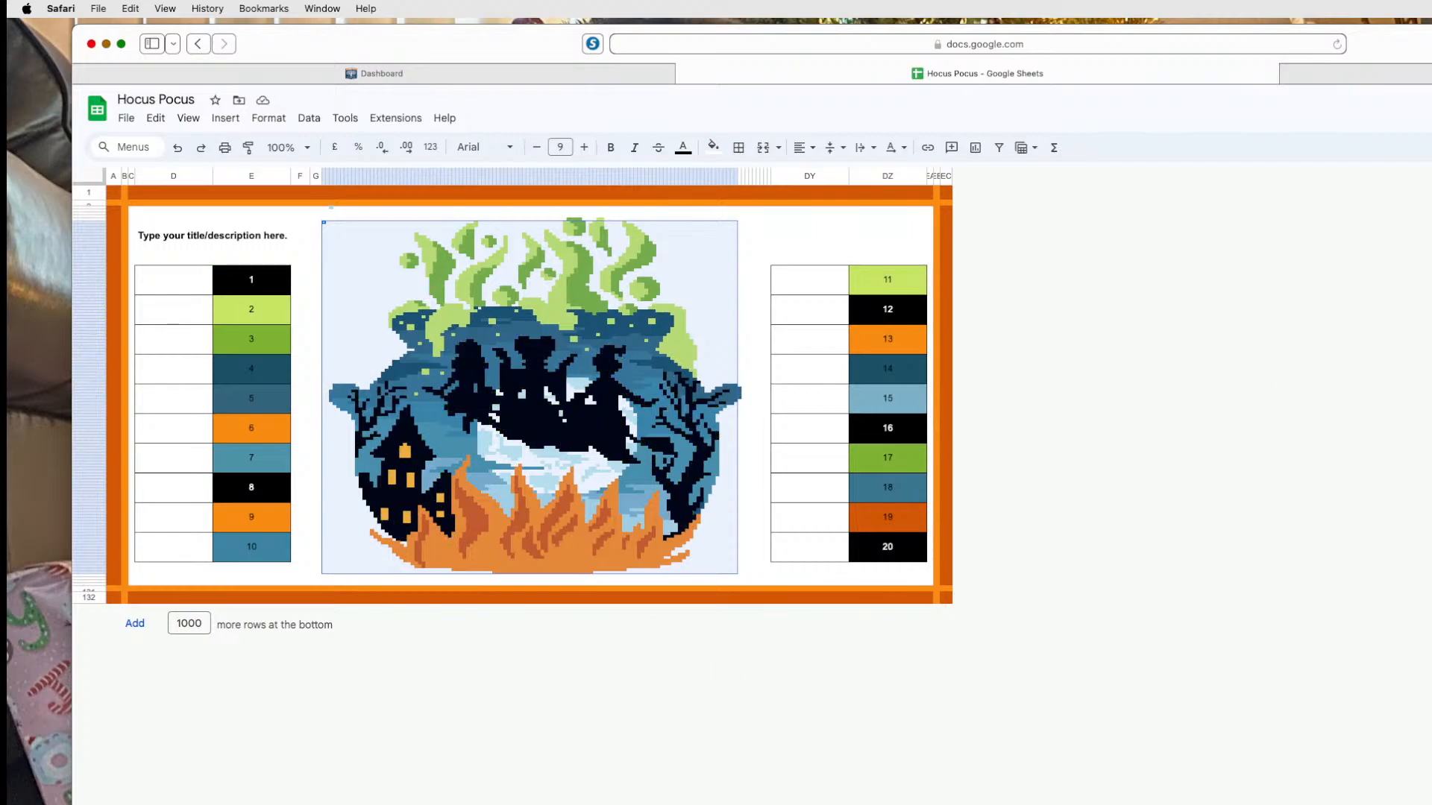
{"action": "key", "text": "alt+Down"}
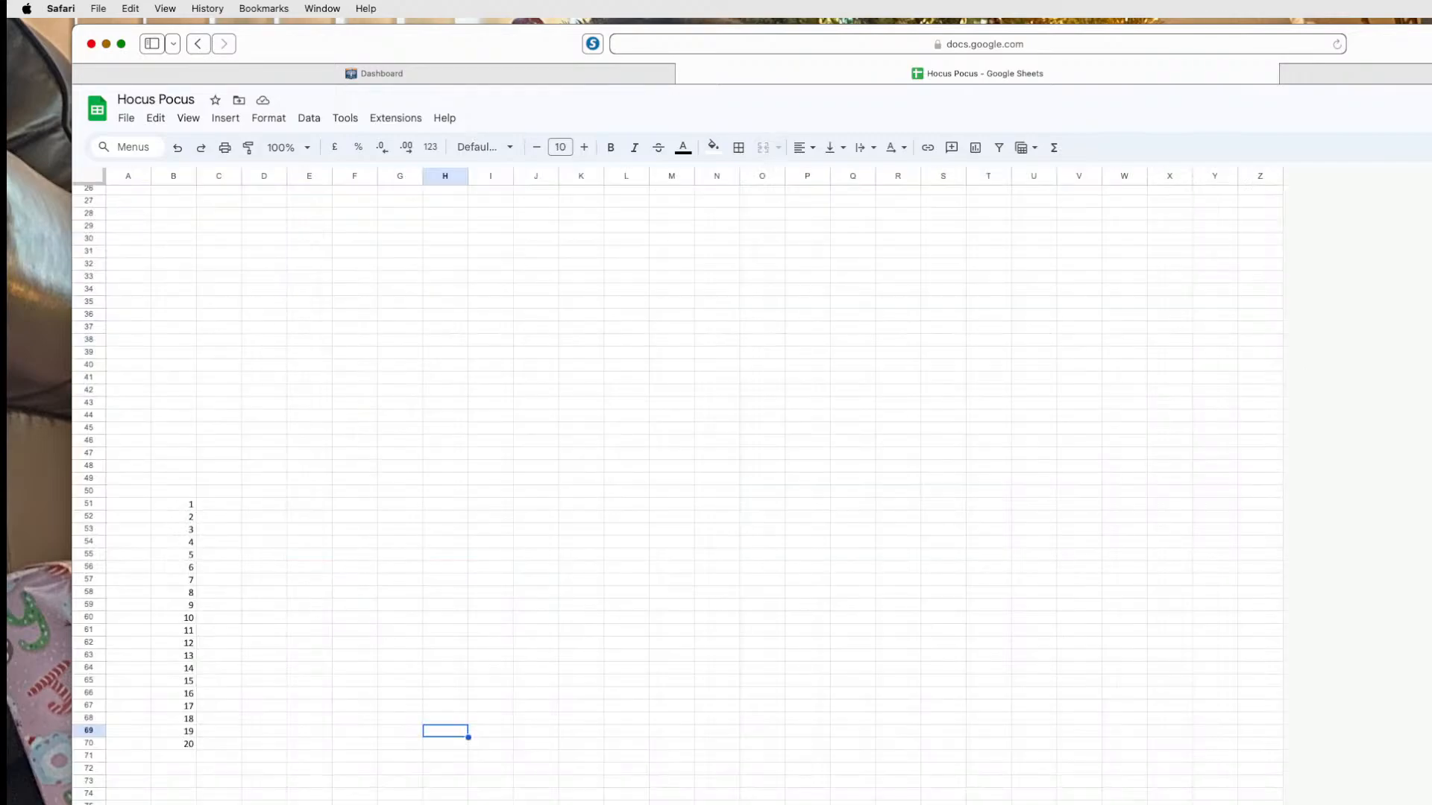
{"action": "key", "text": "alt+Up"}
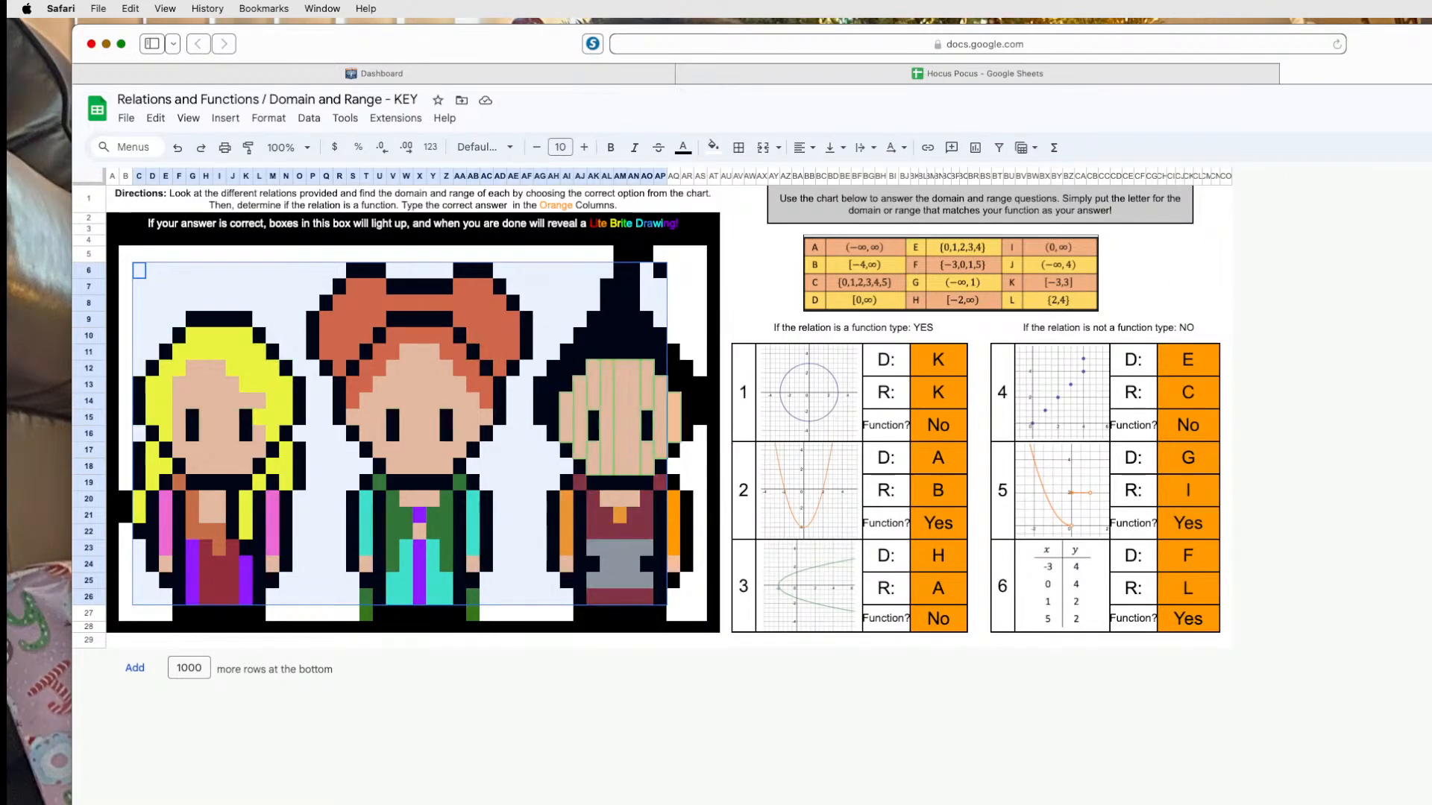
{"action": "left_click", "coordinate": [1077, 70]}
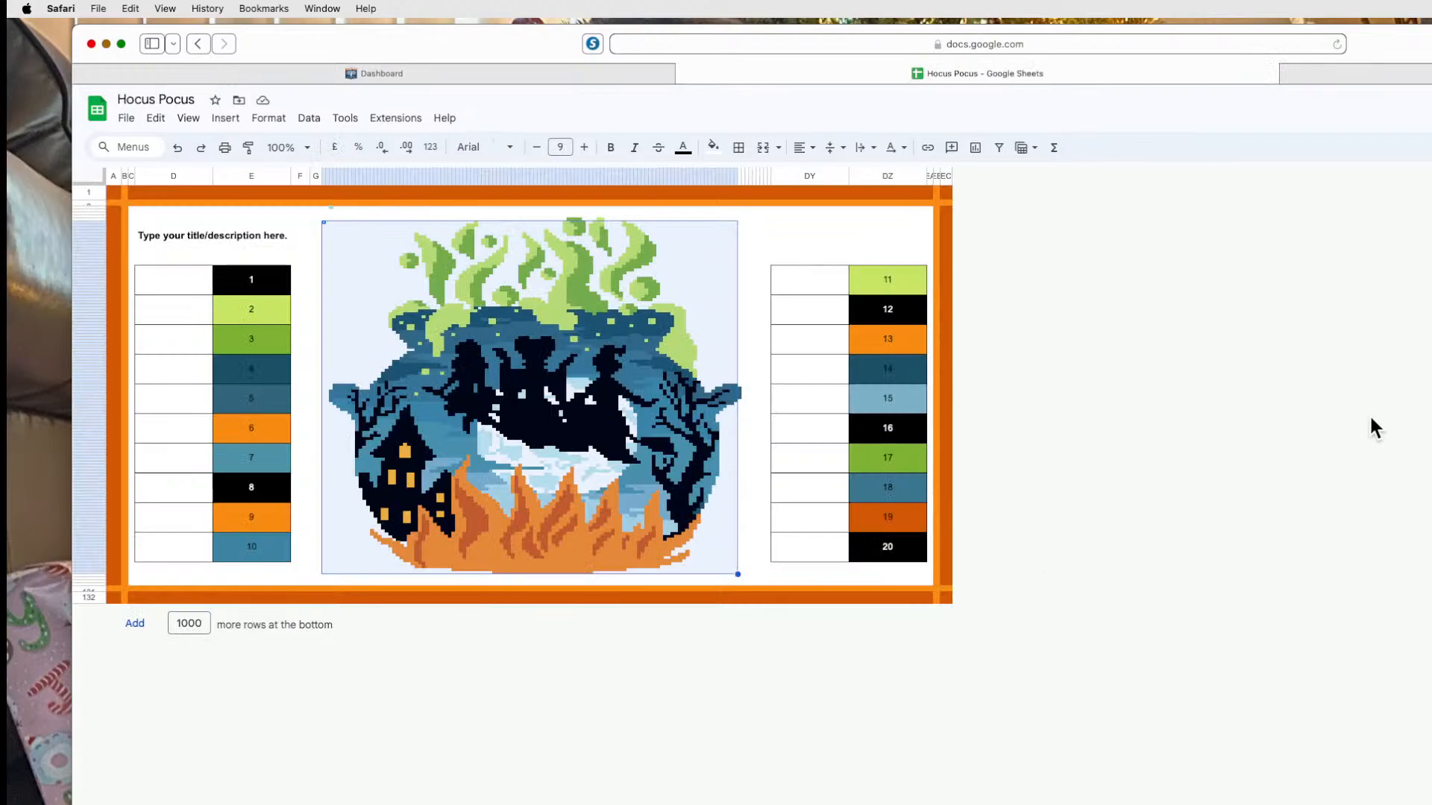
{"action": "left_click", "coordinate": [1379, 73]}
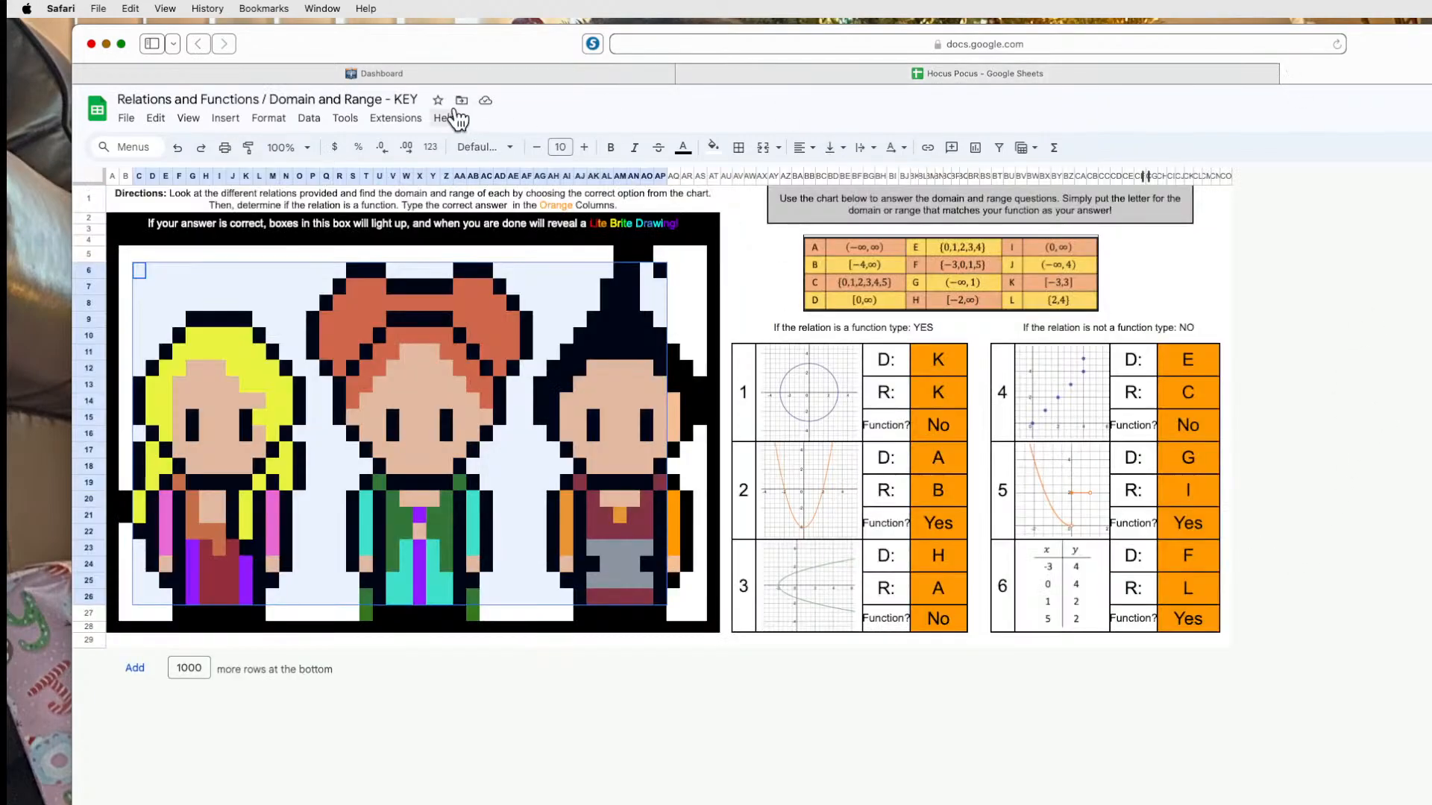
{"action": "left_click", "coordinate": [1226, 352]}
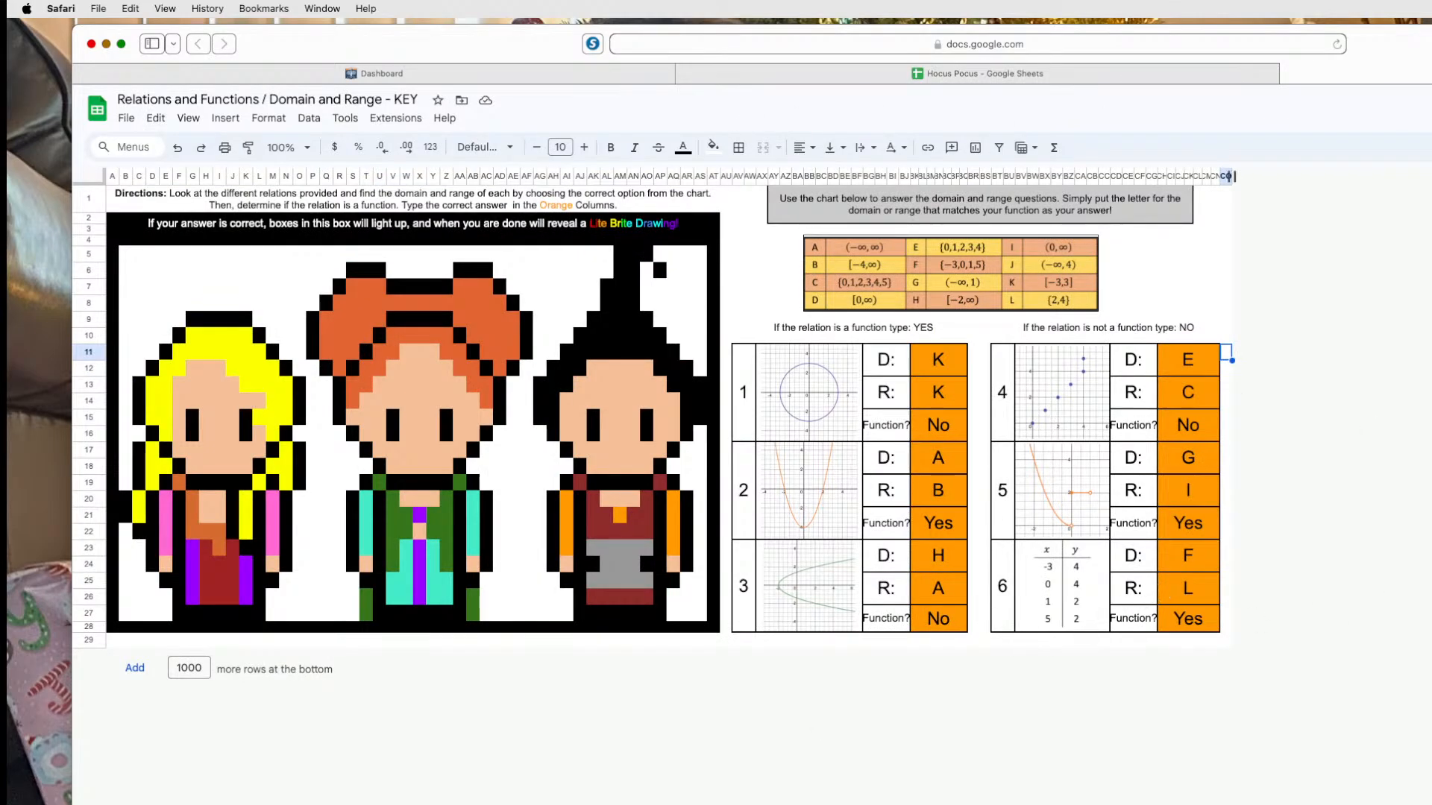
Copy the sharing link of the Relations and Functions / Domain and Range - KEY spreadsheet.
{"action": "left_click", "coordinate": [1431, 104]}
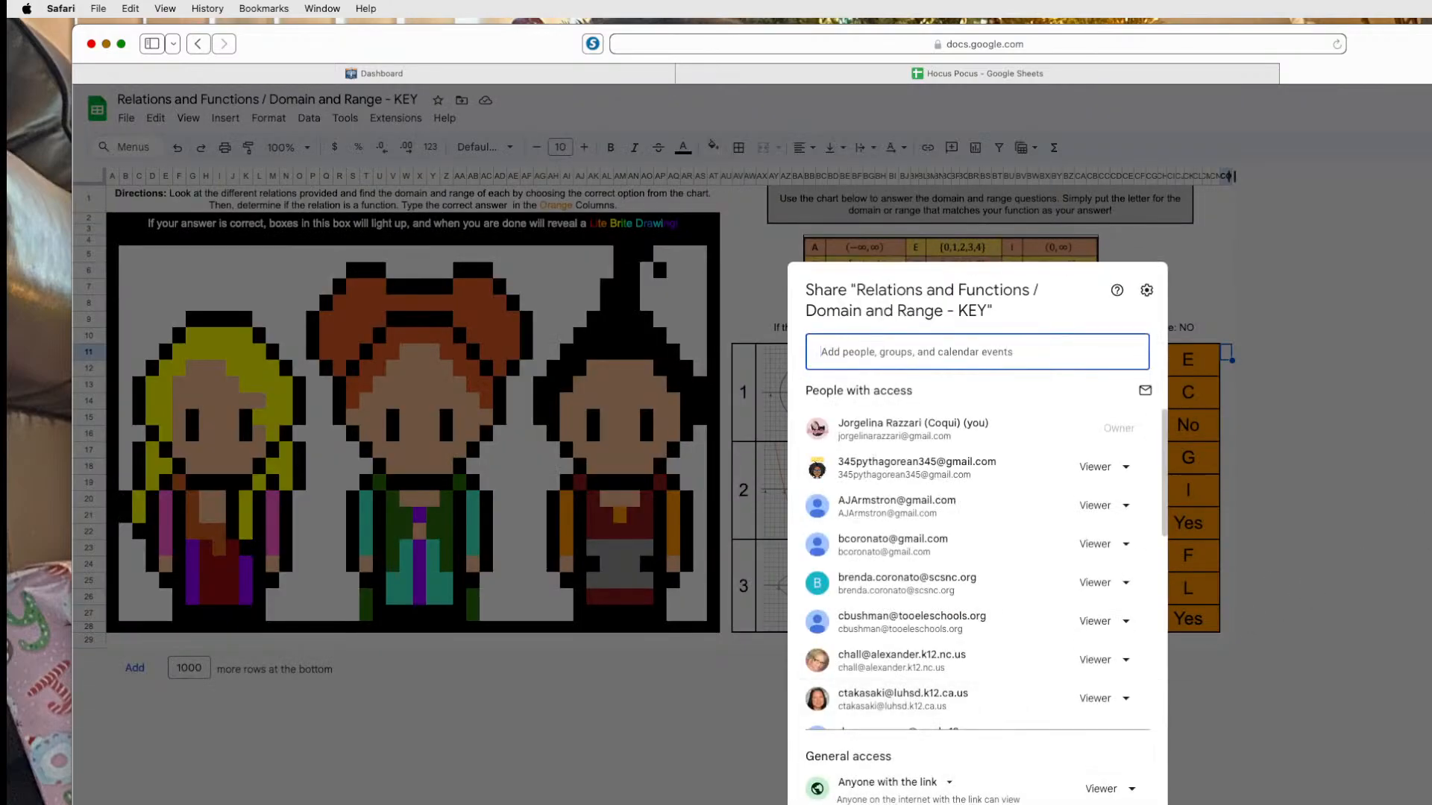
{"action": "left_click", "coordinate": [850, 804]}
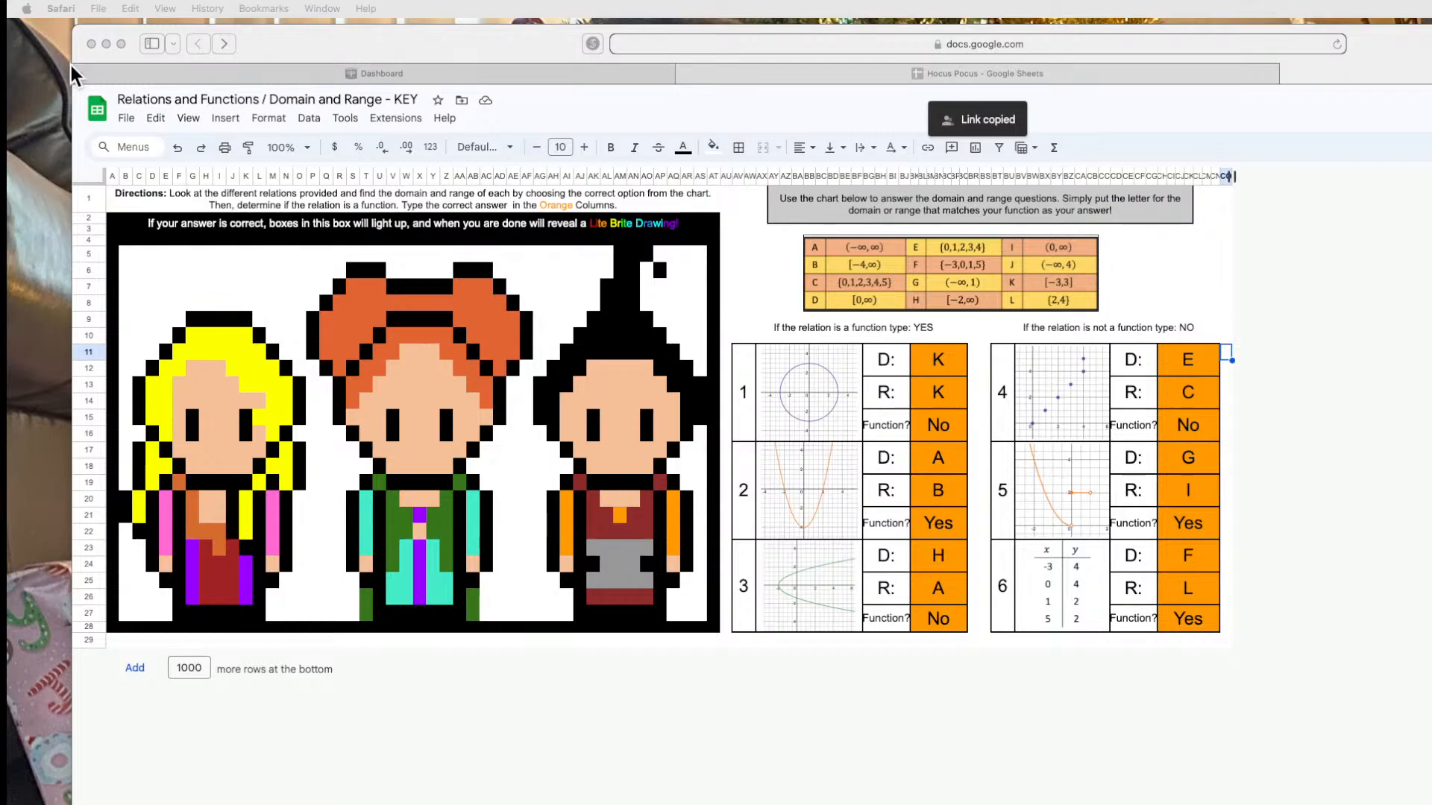
Start a copy of the Relations and Functions key spreadsheet and name it "Hocus Pocus Sisters - Template".
{"action": "left_click", "coordinate": [124, 115]}
{"action": "left_click", "coordinate": [126, 118]}
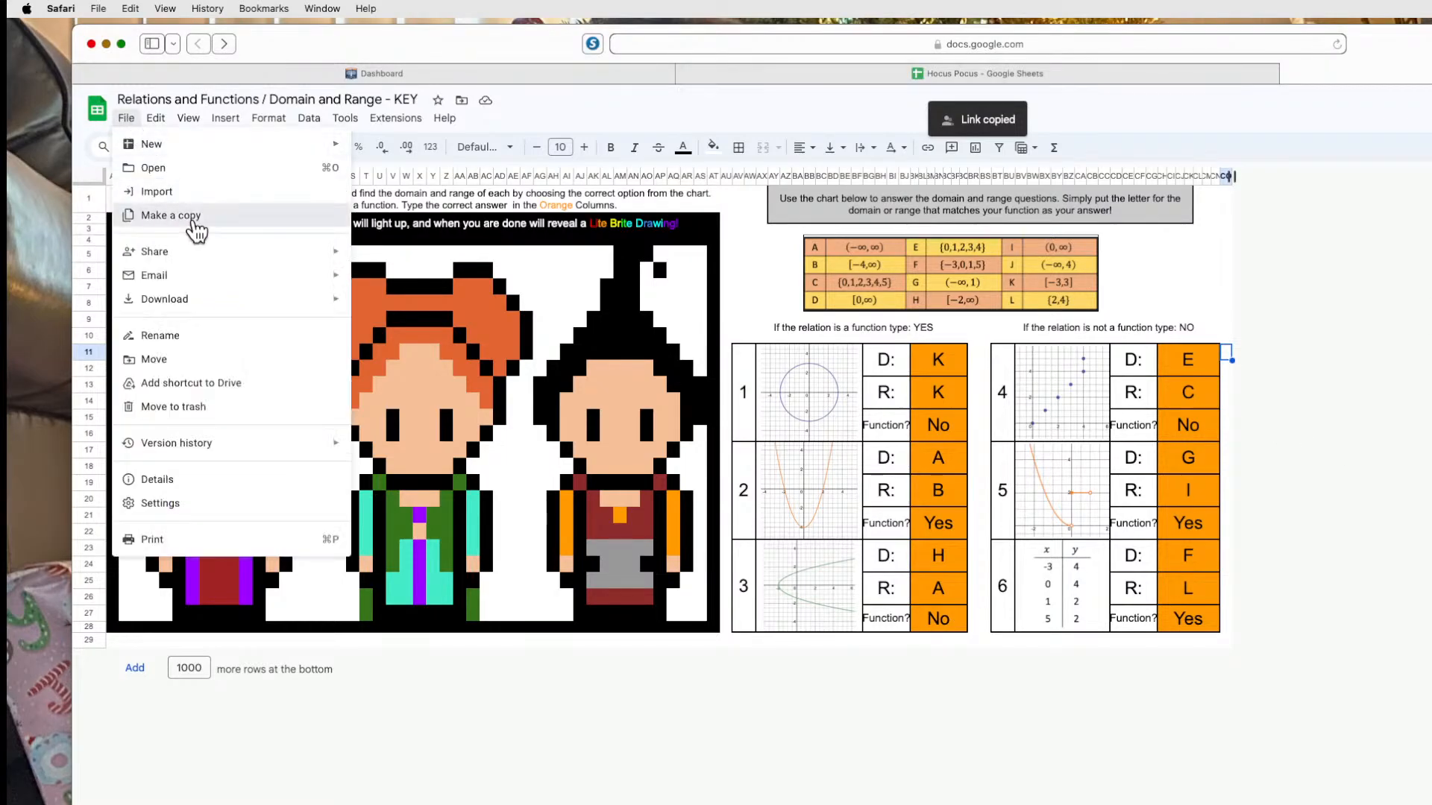
{"action": "left_click", "coordinate": [170, 215]}
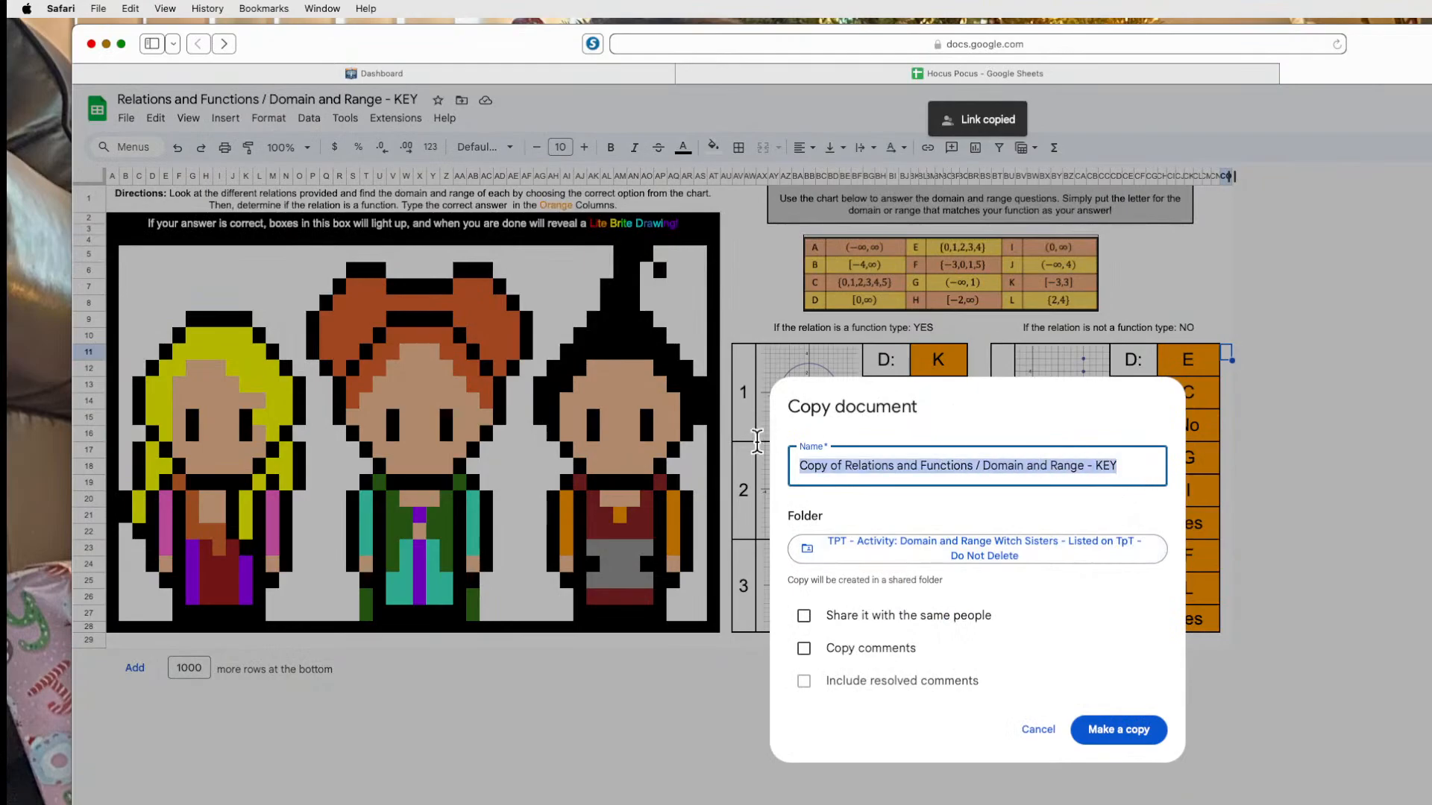
{"action": "type", "text": "Hocus Pocus"}
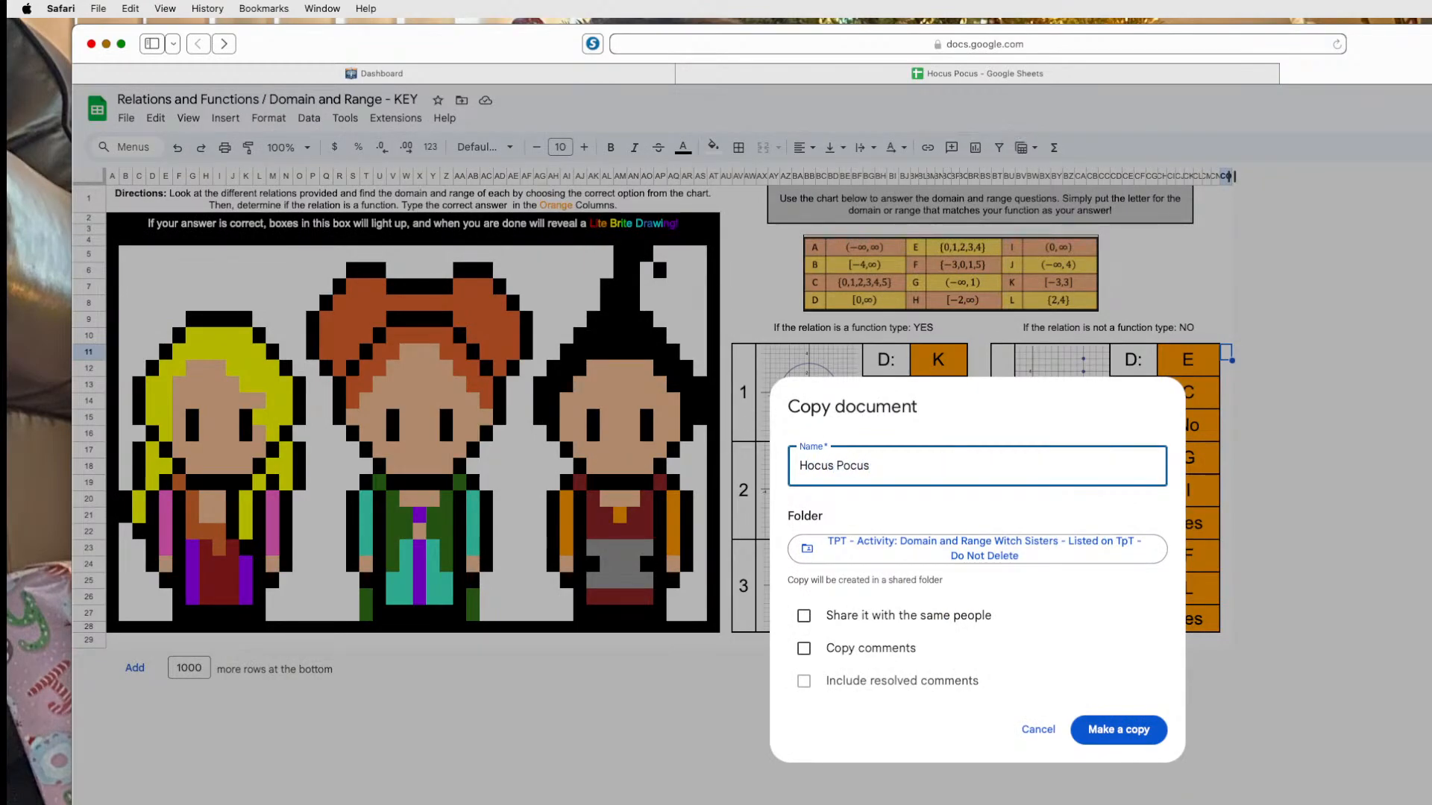
{"action": "type", "text": " Sisters - Template"}
Create the folder "24 - Hocus Pocus Pixel Template" inside My Drive's 000000 - TPT Listings NEW and save the copy there.
{"action": "left_click", "coordinate": [877, 561]}
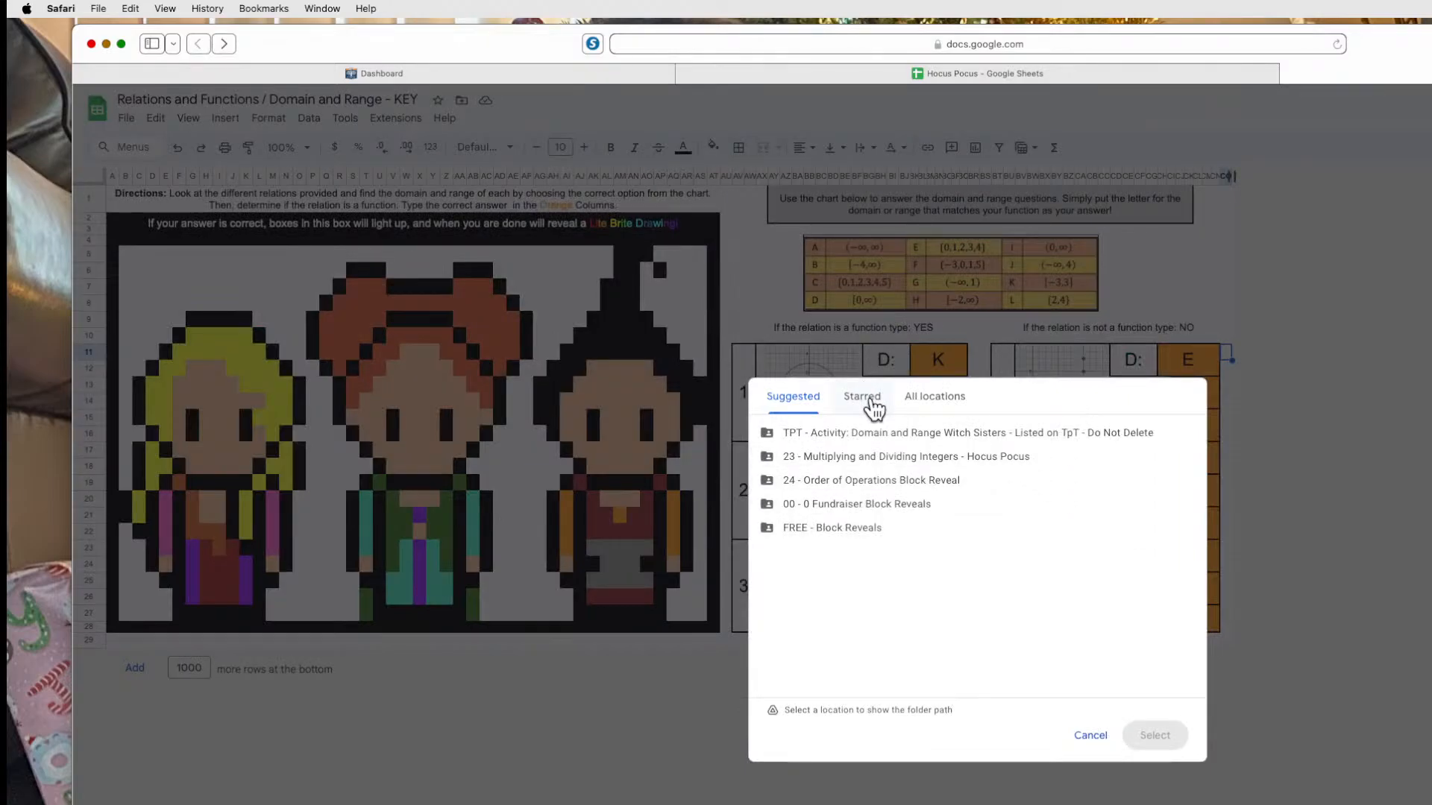
{"action": "left_click", "coordinate": [955, 405]}
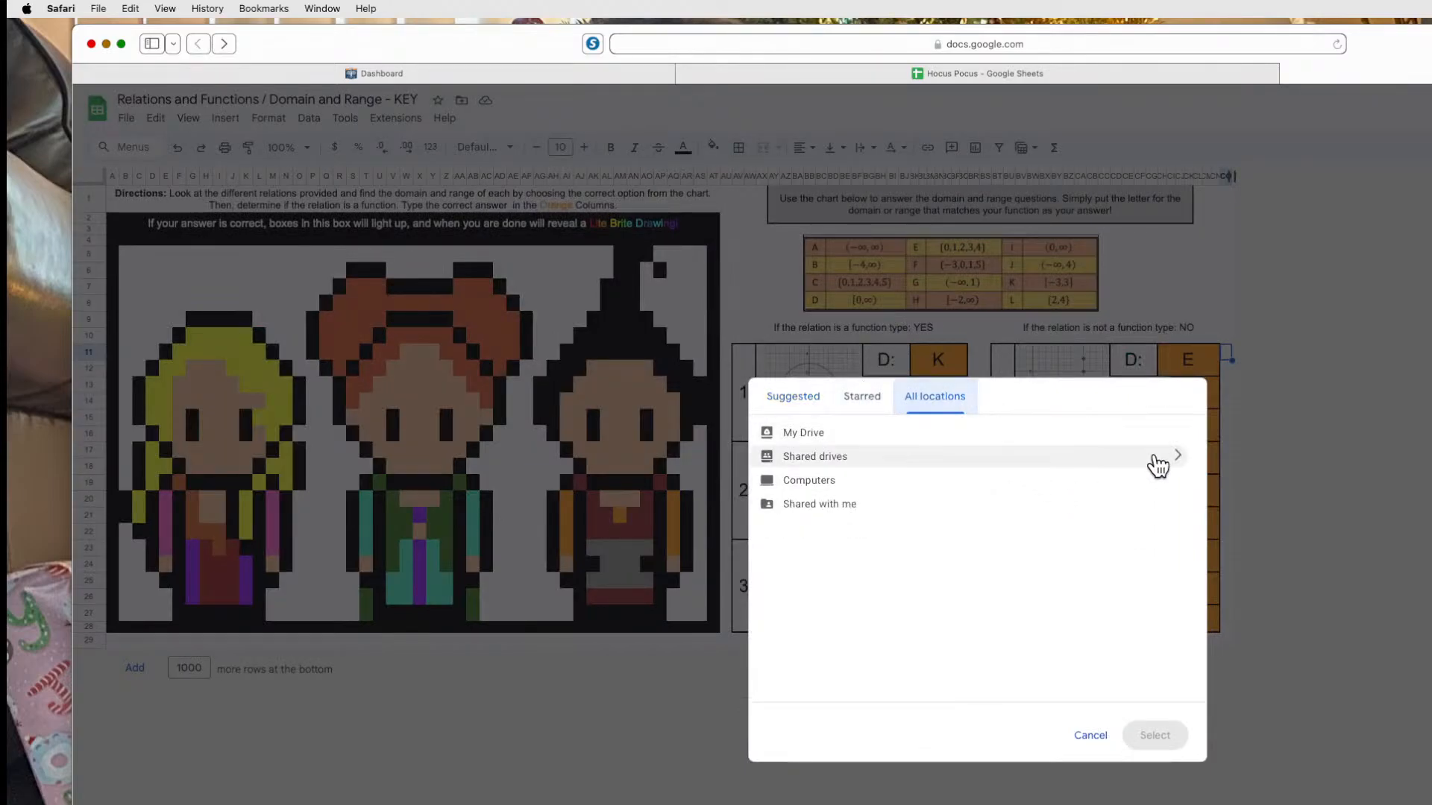
{"action": "left_click", "coordinate": [1180, 433]}
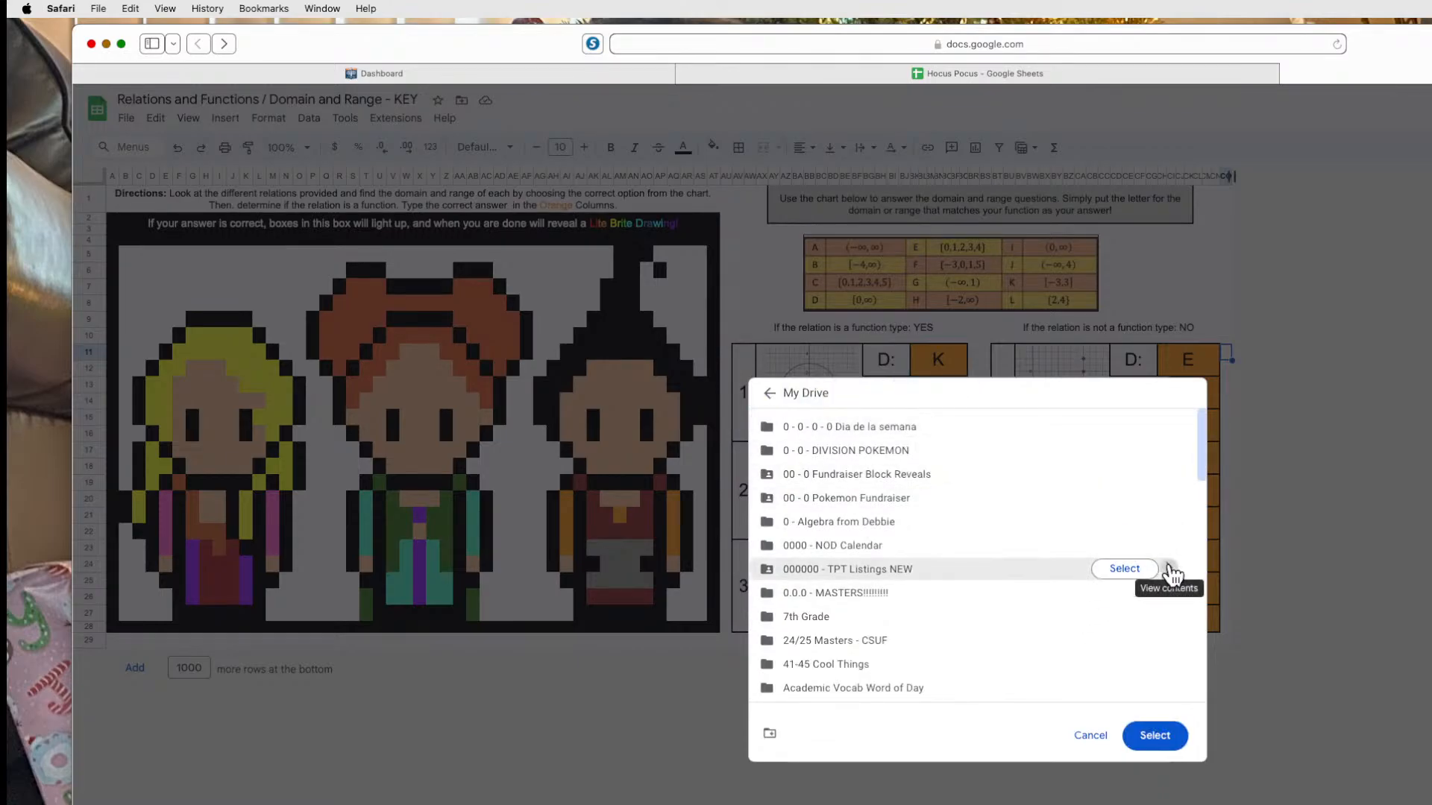
{"action": "left_click", "coordinate": [1171, 571]}
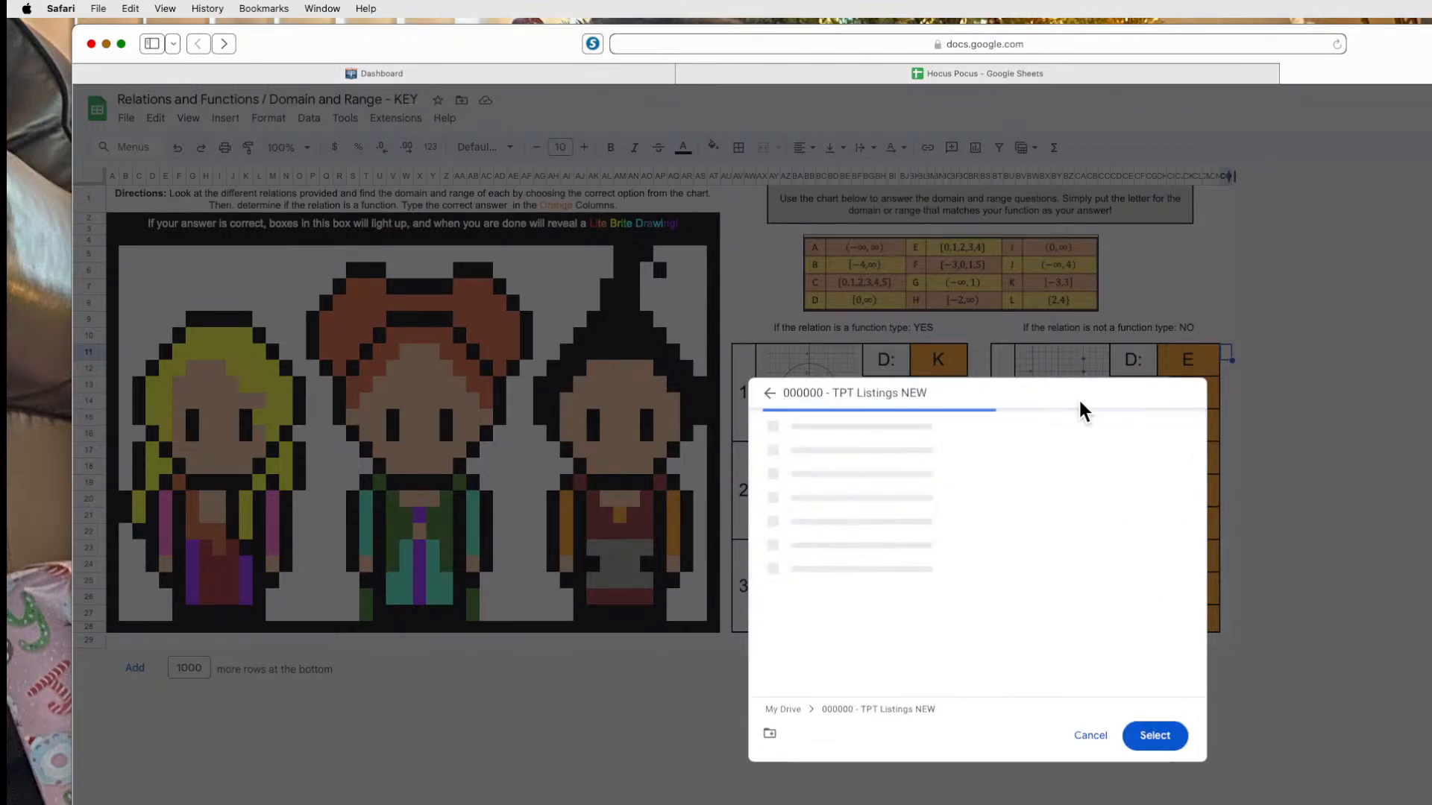
{"action": "left_click", "coordinate": [769, 734]}
{"action": "type", "text": "24 - Hoc"}
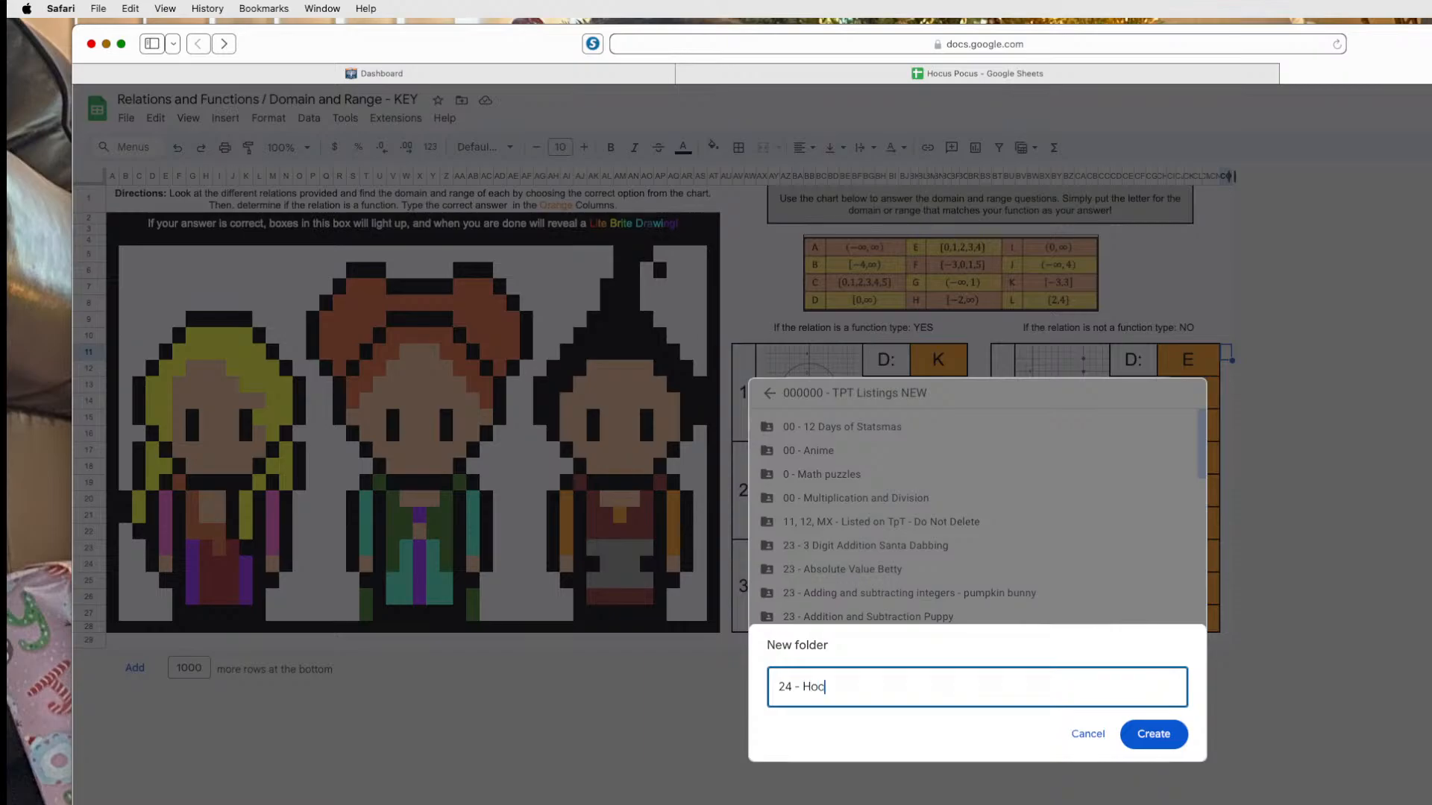
{"action": "type", "text": "Pocus Tem"}
{"action": "key", "text": "BackSpace"}
{"action": "type", "text": "Pixel Template"}
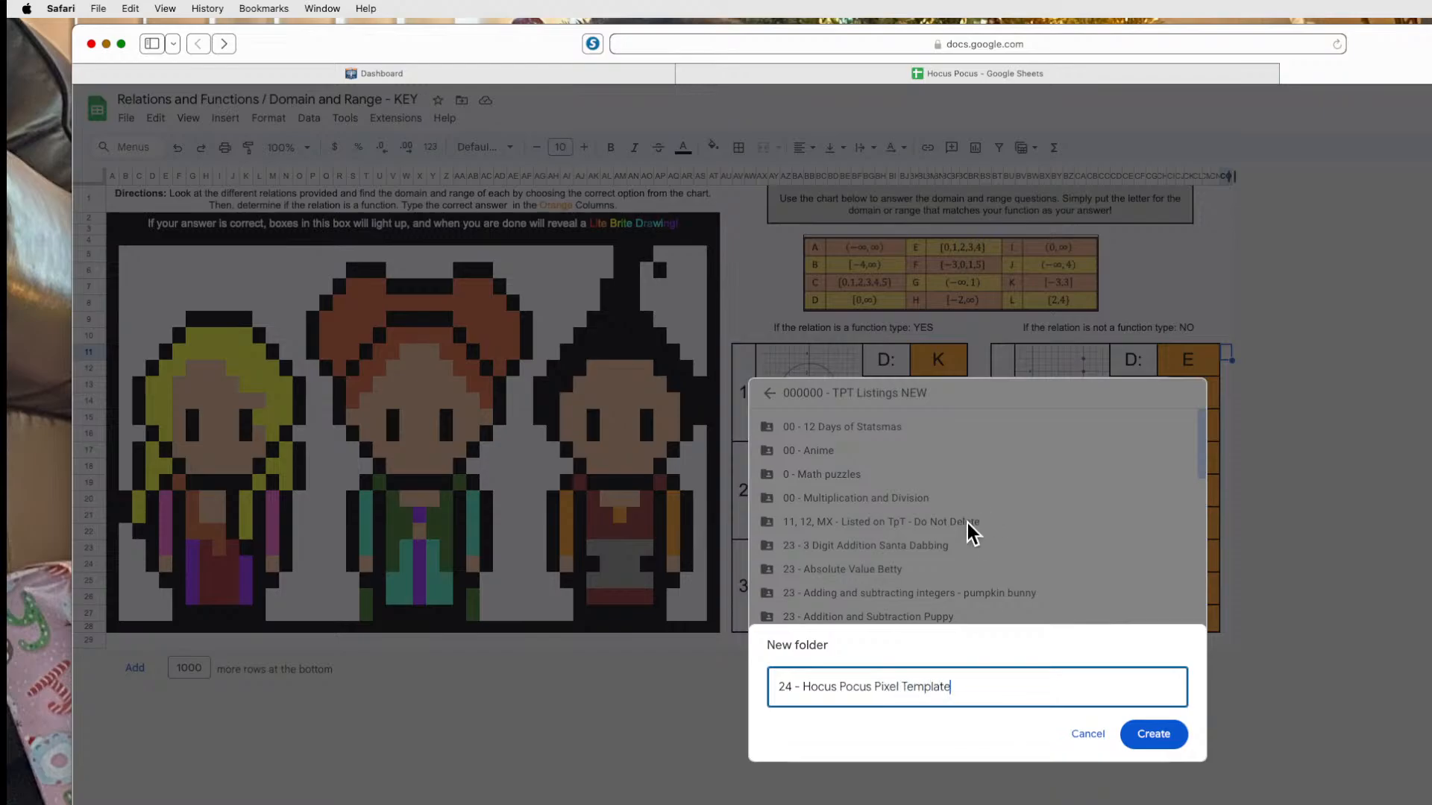
{"action": "left_click", "coordinate": [1152, 733]}
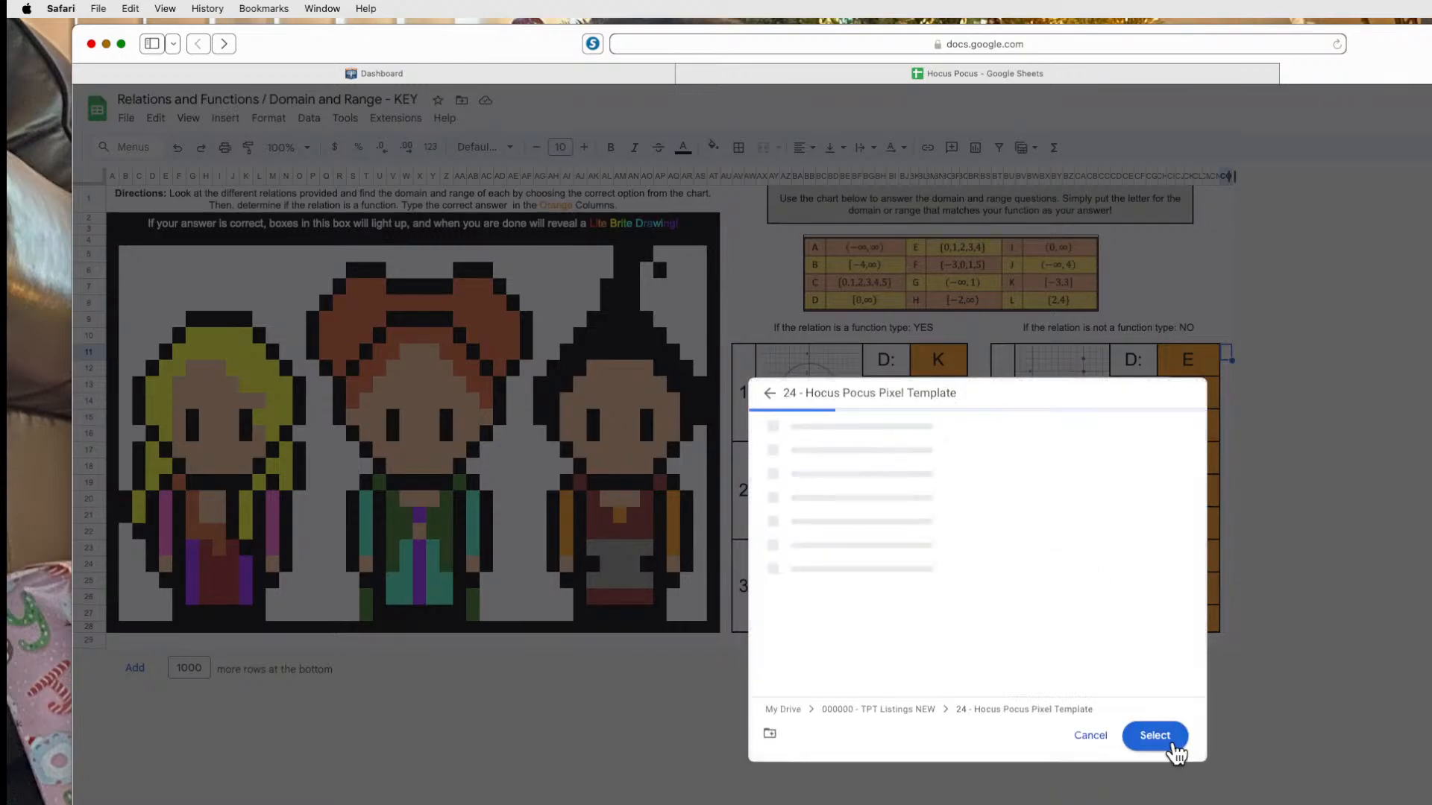
{"action": "left_click", "coordinate": [1167, 739]}
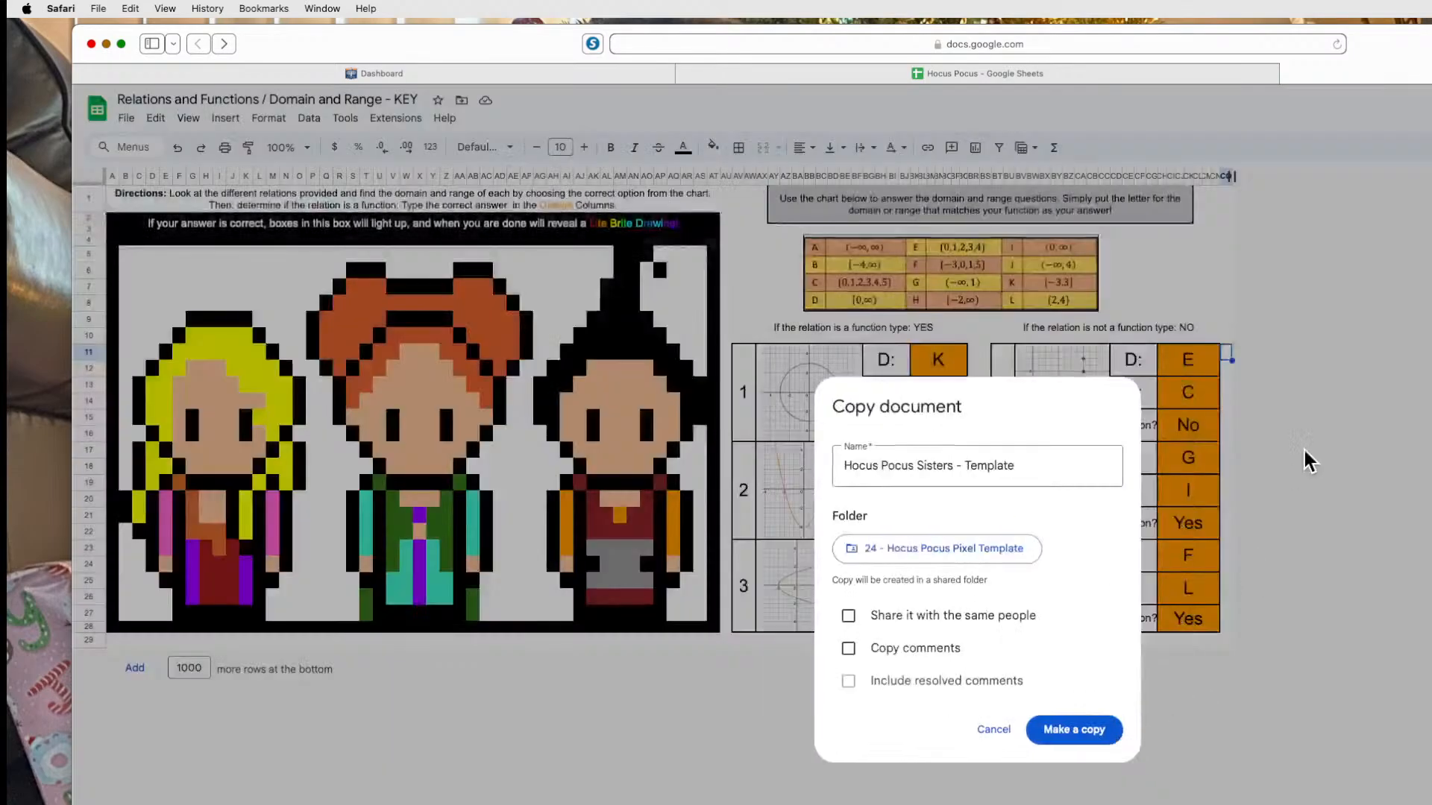
{"action": "left_click", "coordinate": [1065, 734]}
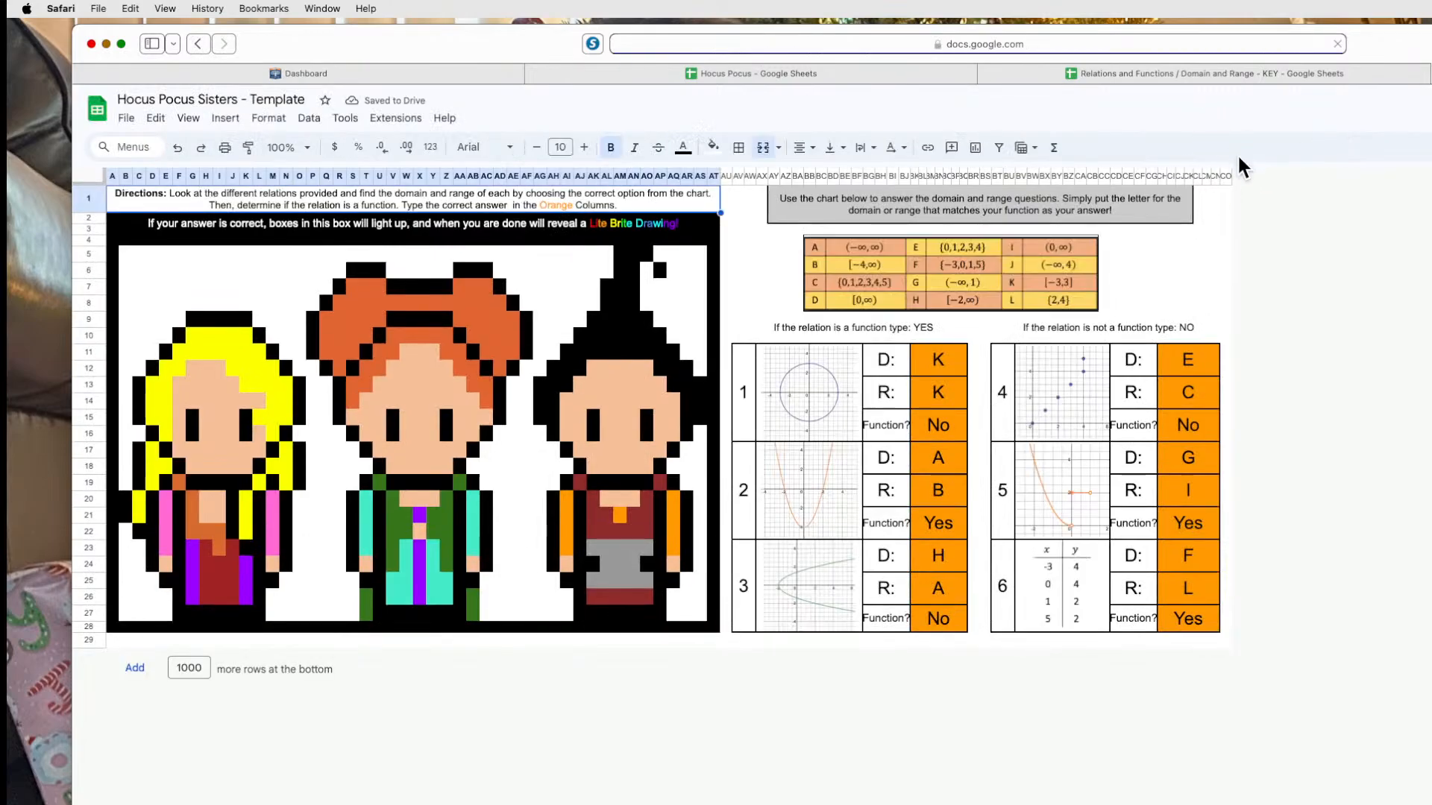
Move the Relations and Functions key's browser tab ahead of the Hocus Pocus one and return to the Hocus Pocus Sisters - Template spreadsheet.
{"action": "left_click", "coordinate": [1255, 73]}
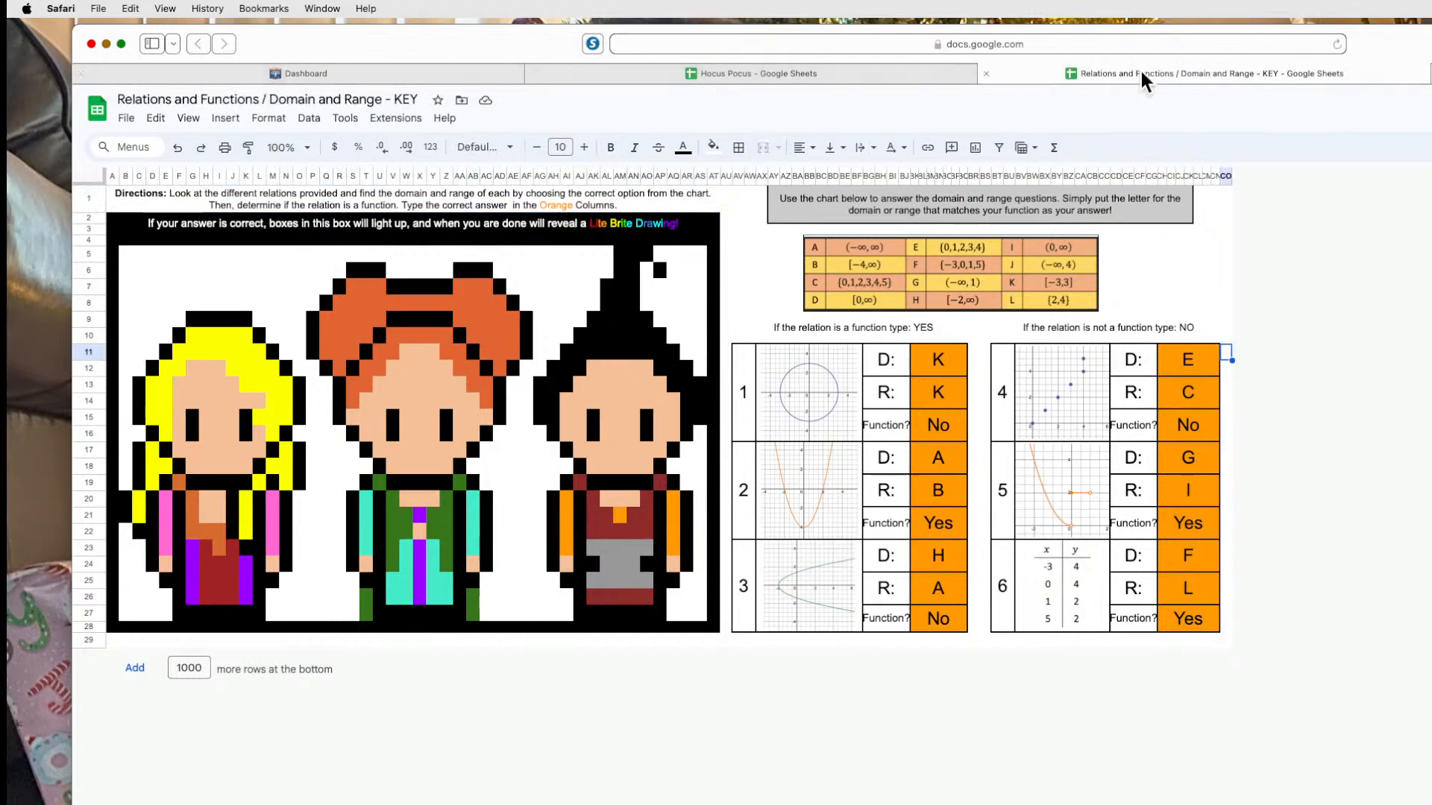
{"action": "left_click_drag", "start_coordinate": [1140, 69], "coordinate": [776, 71]}
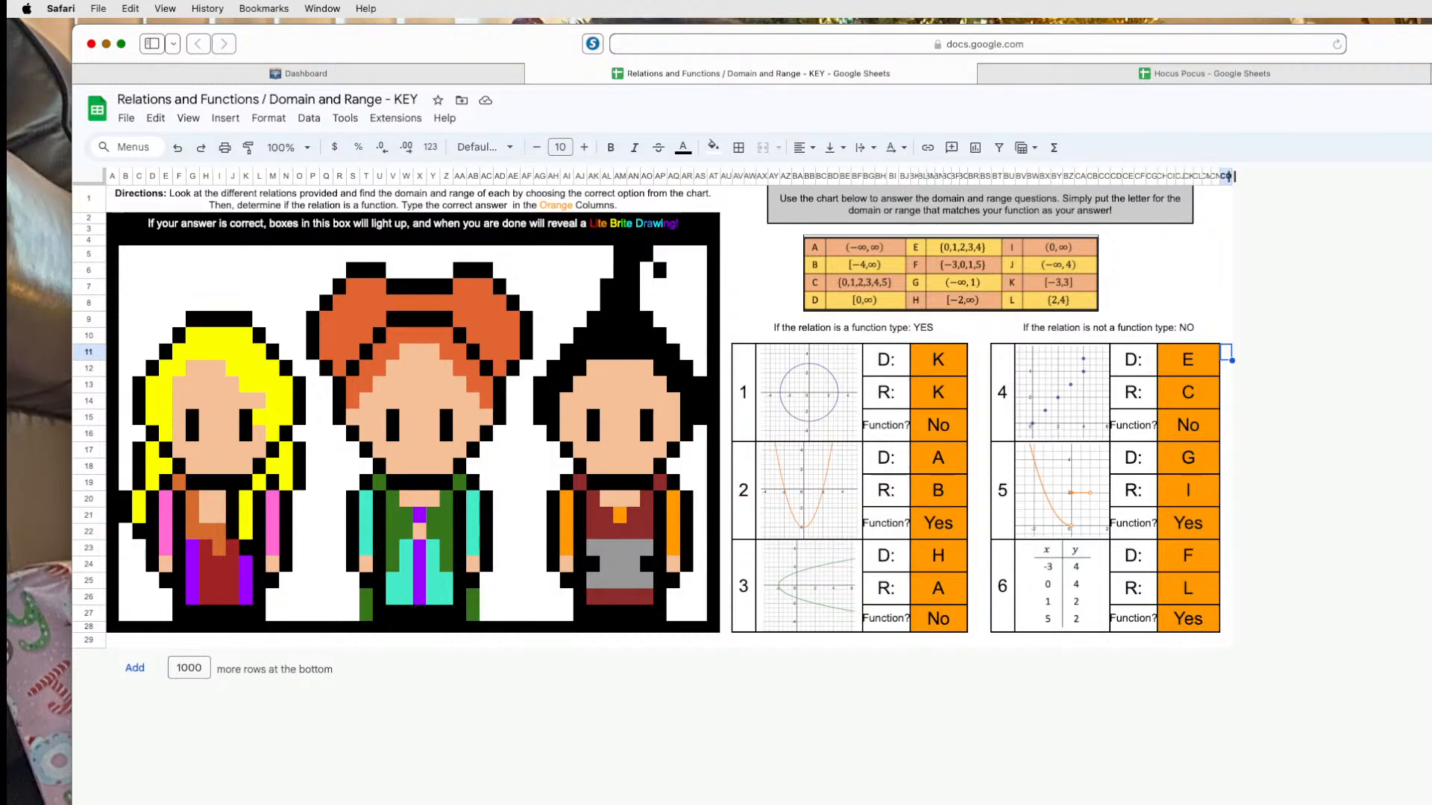
{"action": "left_click", "coordinate": [1431, 73]}
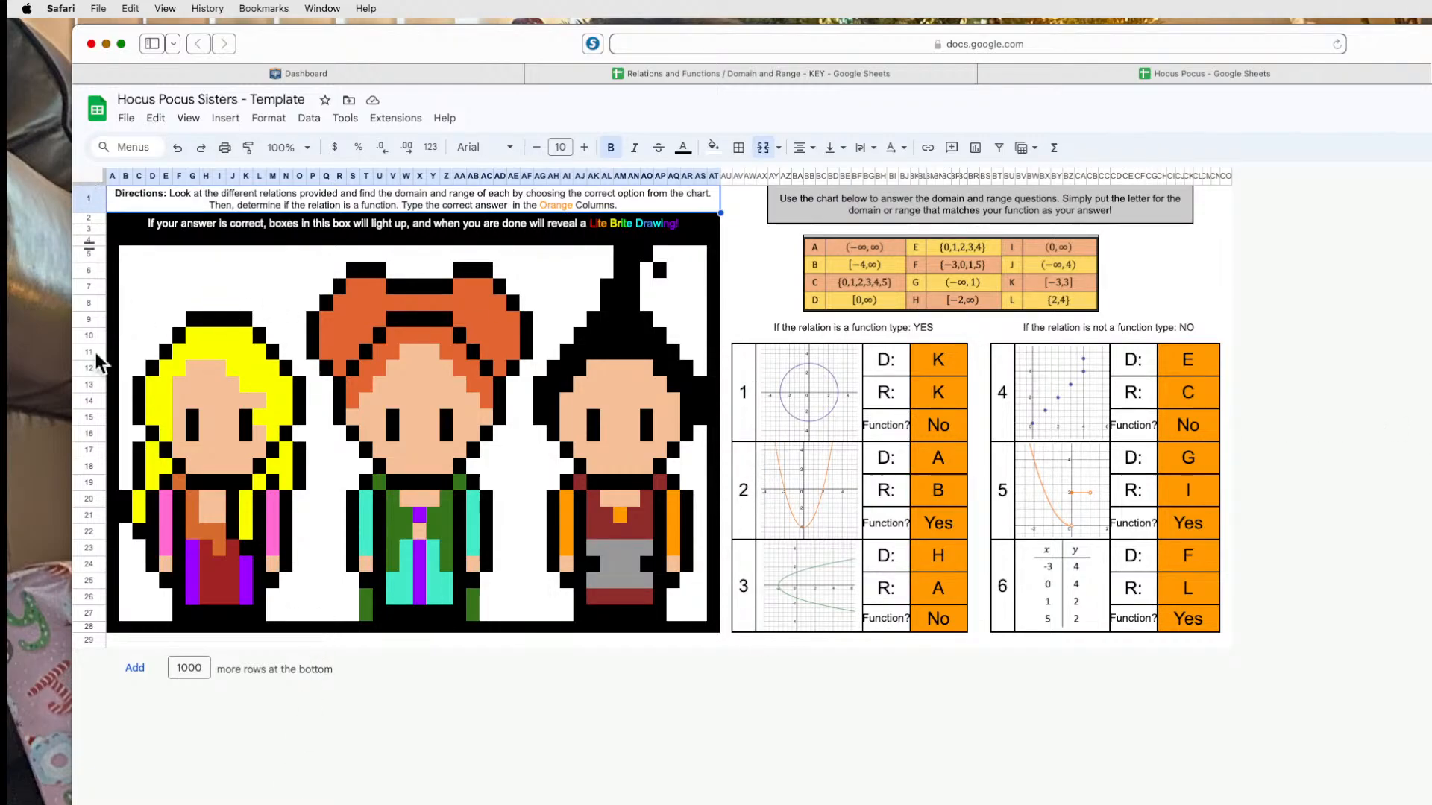
Examine the orange answer cells for domain, range and function in questions 1 to 3.
{"action": "left_click", "coordinate": [956, 364]}
{"action": "left_click", "coordinate": [949, 396]}
{"action": "left_click", "coordinate": [949, 415]}
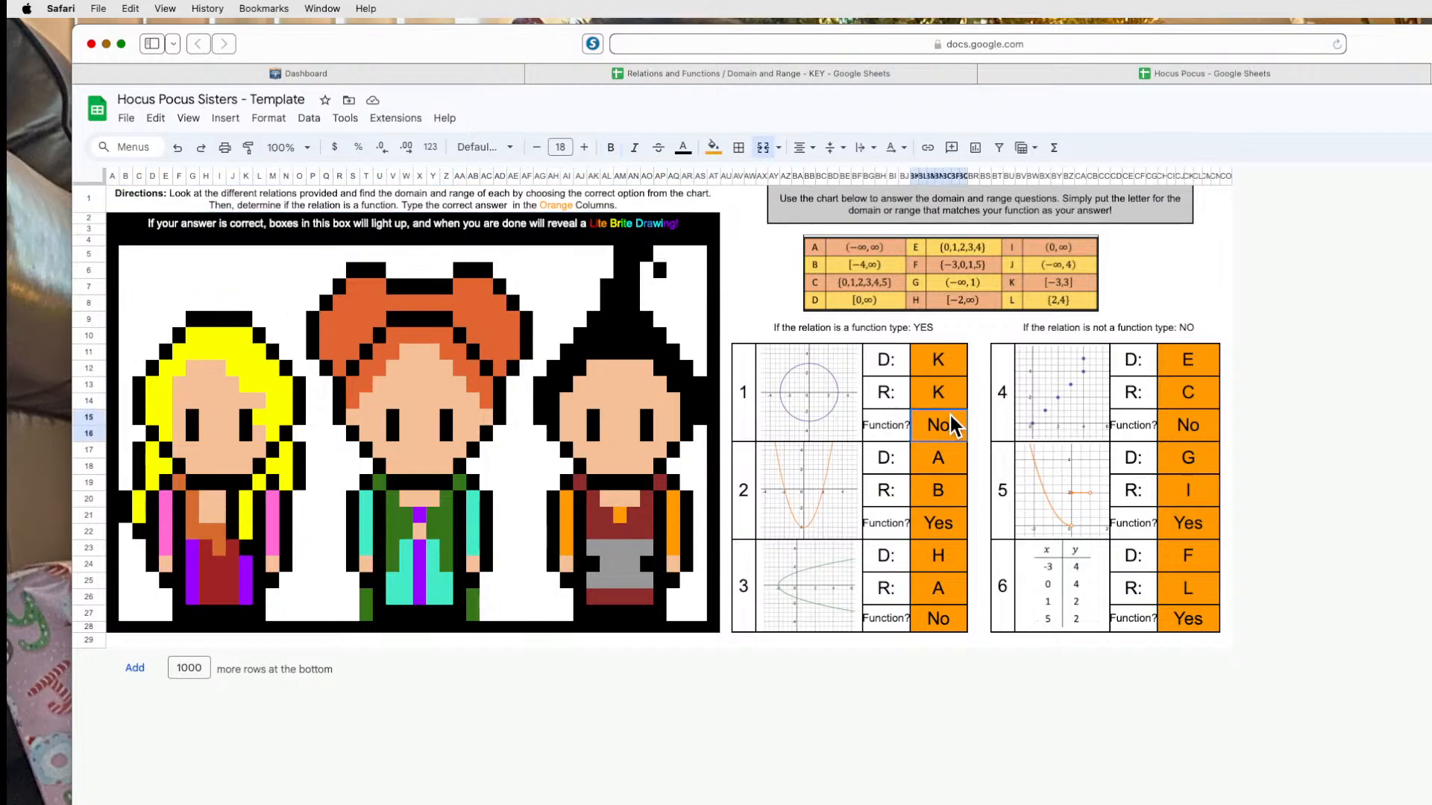
{"action": "left_click", "coordinate": [947, 459]}
{"action": "left_click", "coordinate": [946, 490]}
{"action": "left_click", "coordinate": [947, 517]}
{"action": "left_click", "coordinate": [942, 563]}
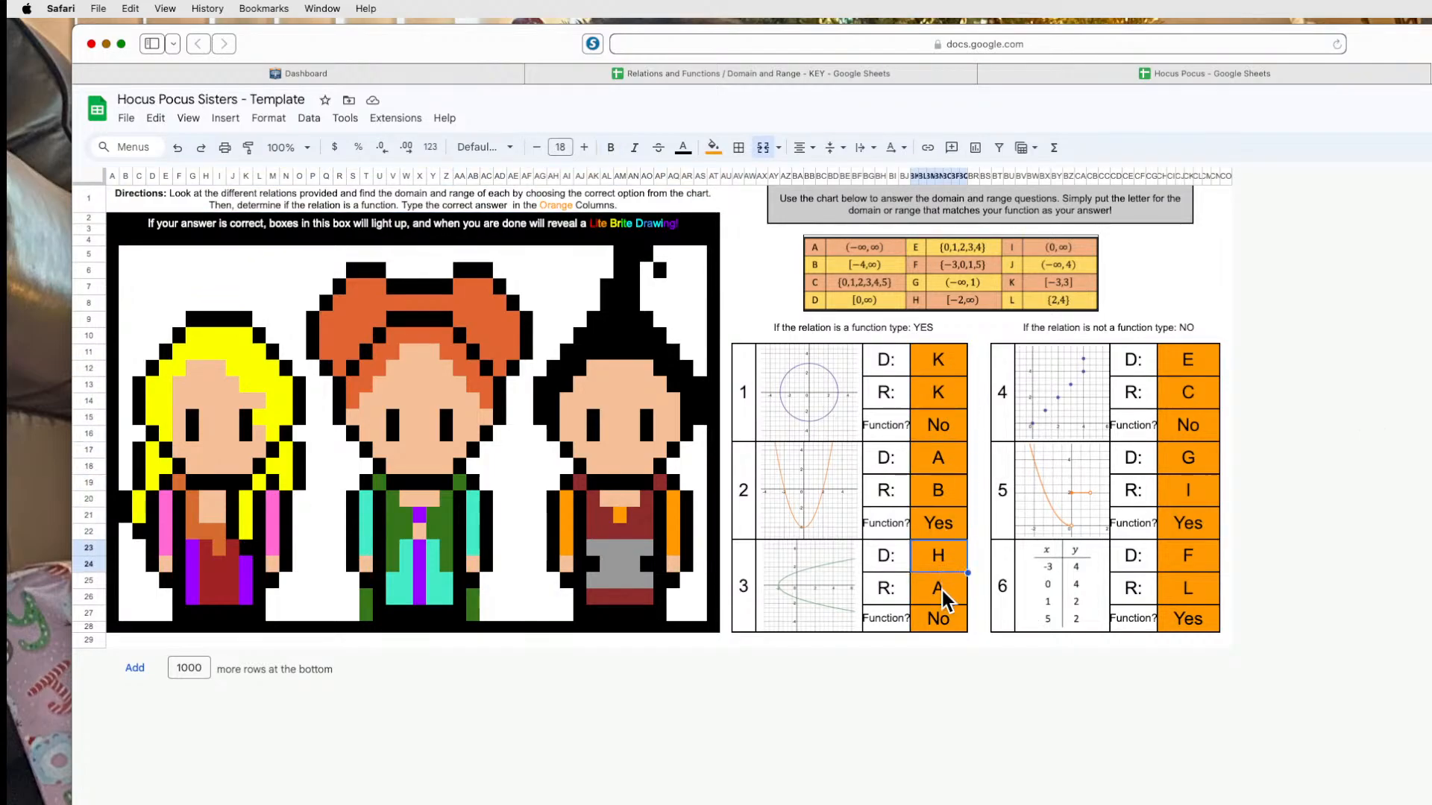
{"action": "left_click", "coordinate": [942, 591]}
{"action": "left_click", "coordinate": [942, 618]}
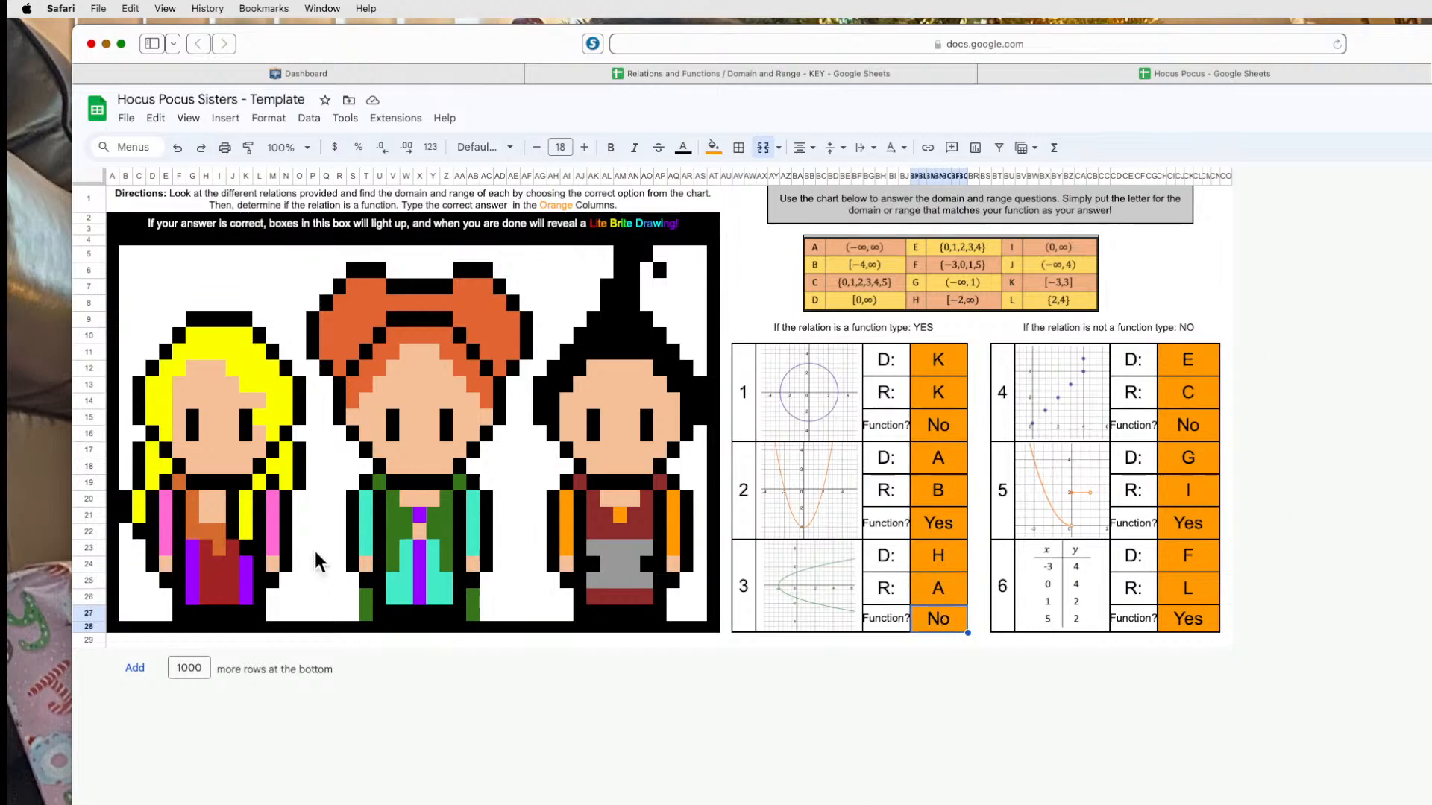
Insert 35 columns before column A, beside the sisters picture.
{"action": "right_click", "coordinate": [113, 175]}
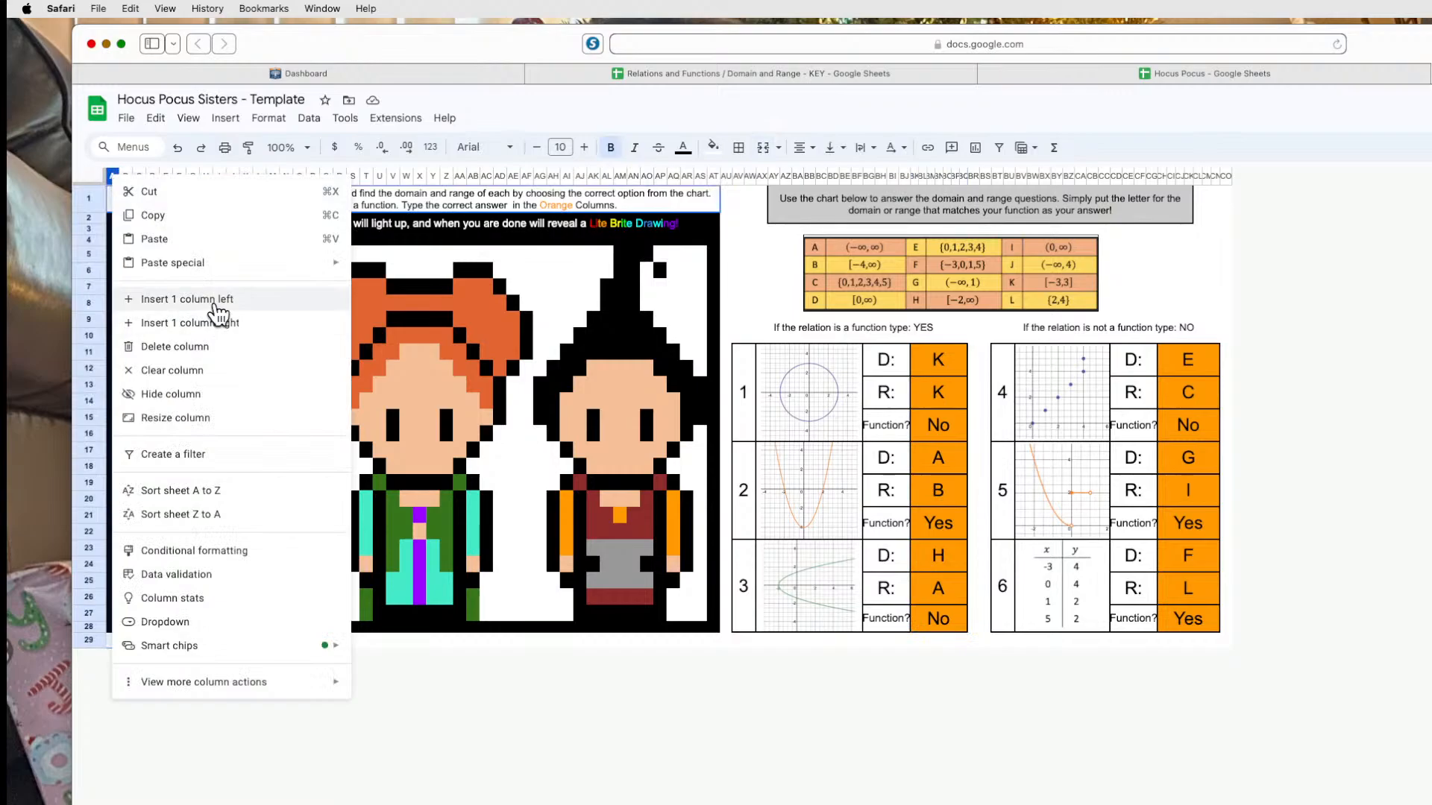
{"action": "left_click", "coordinate": [215, 306]}
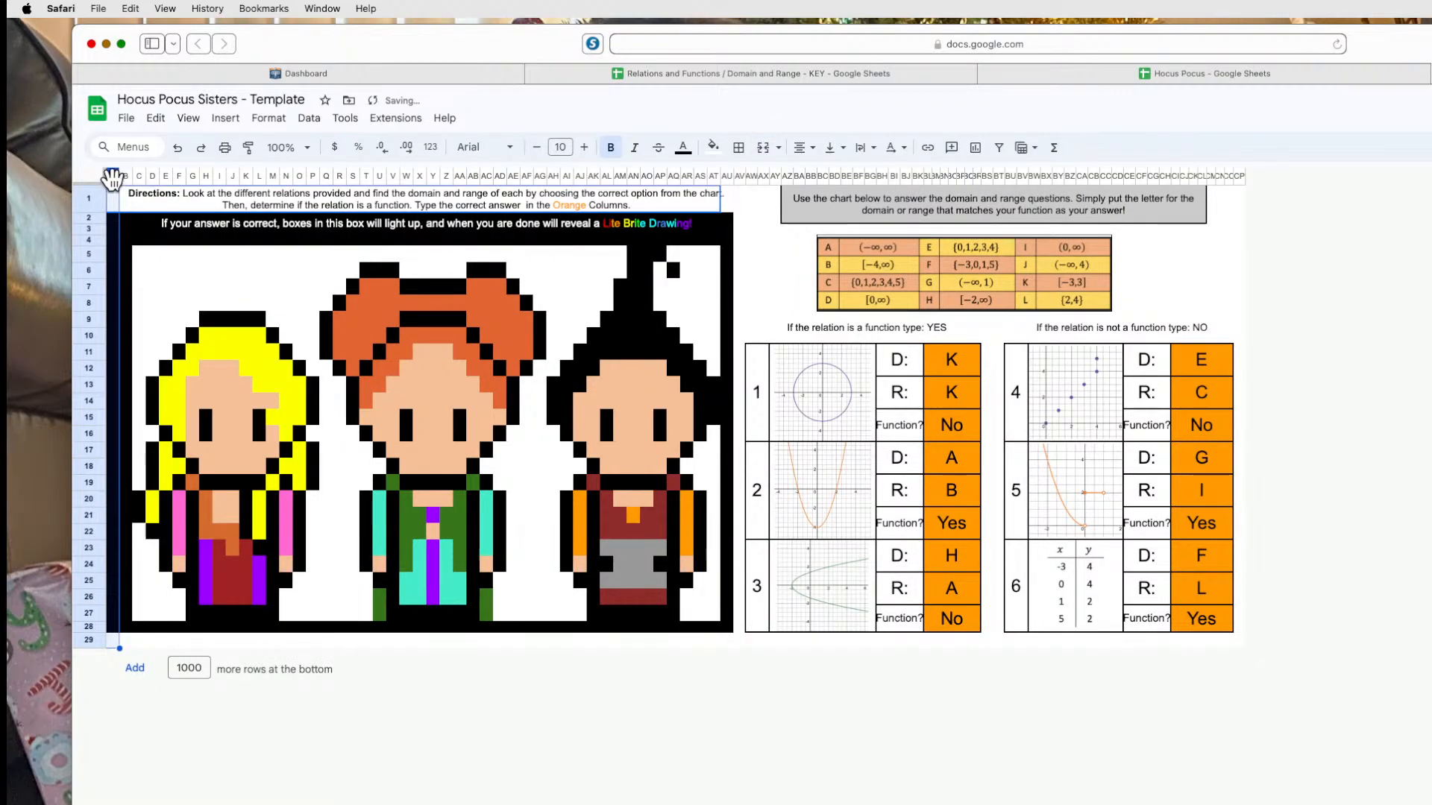
{"action": "left_click", "coordinate": [200, 148]}
{"action": "left_click", "coordinate": [200, 148]}
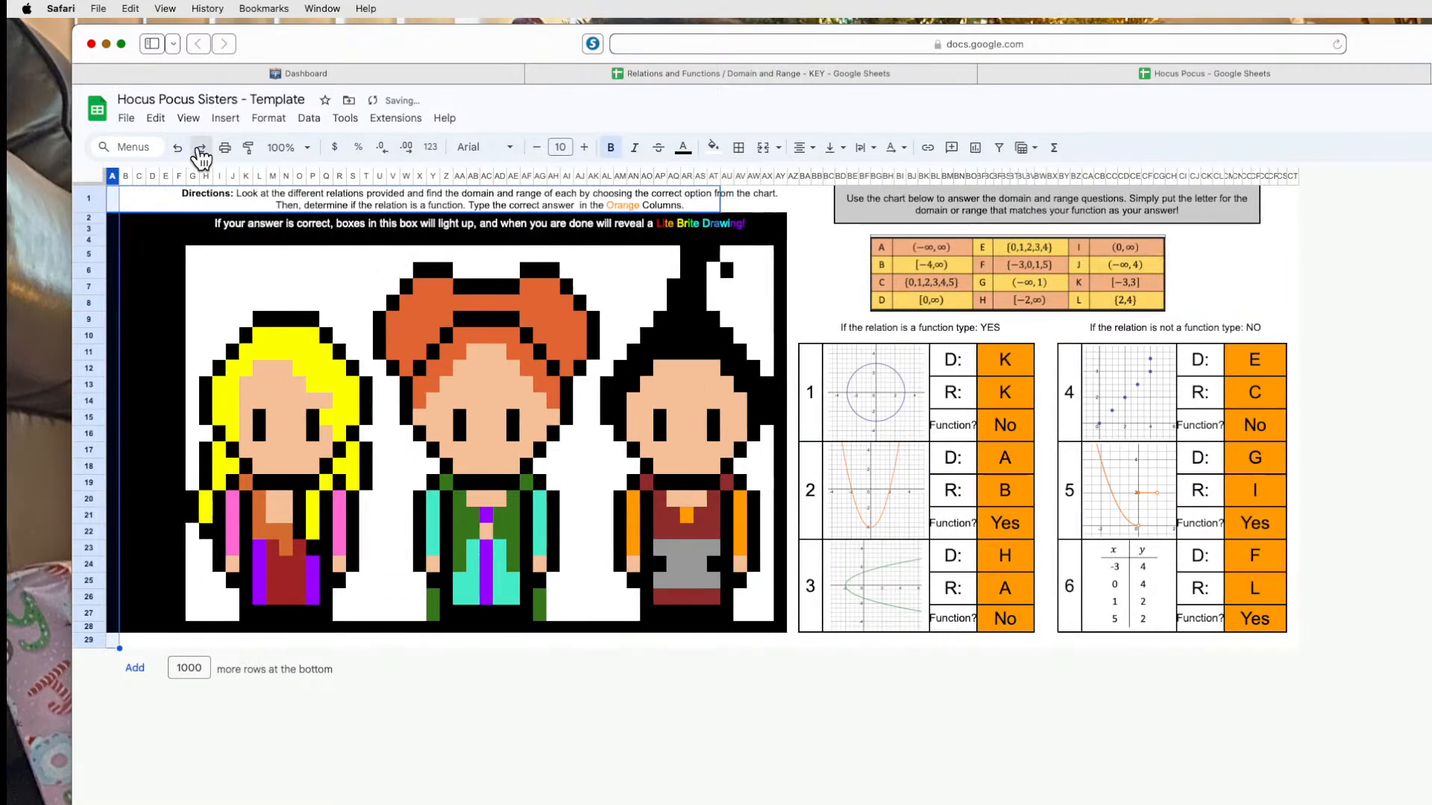
{"action": "left_click", "coordinate": [200, 147]}
{"action": "left_click", "coordinate": [200, 147]}
{"action": "left_click", "coordinate": [200, 147]}
{"action": "left_click", "coordinate": [200, 147]}
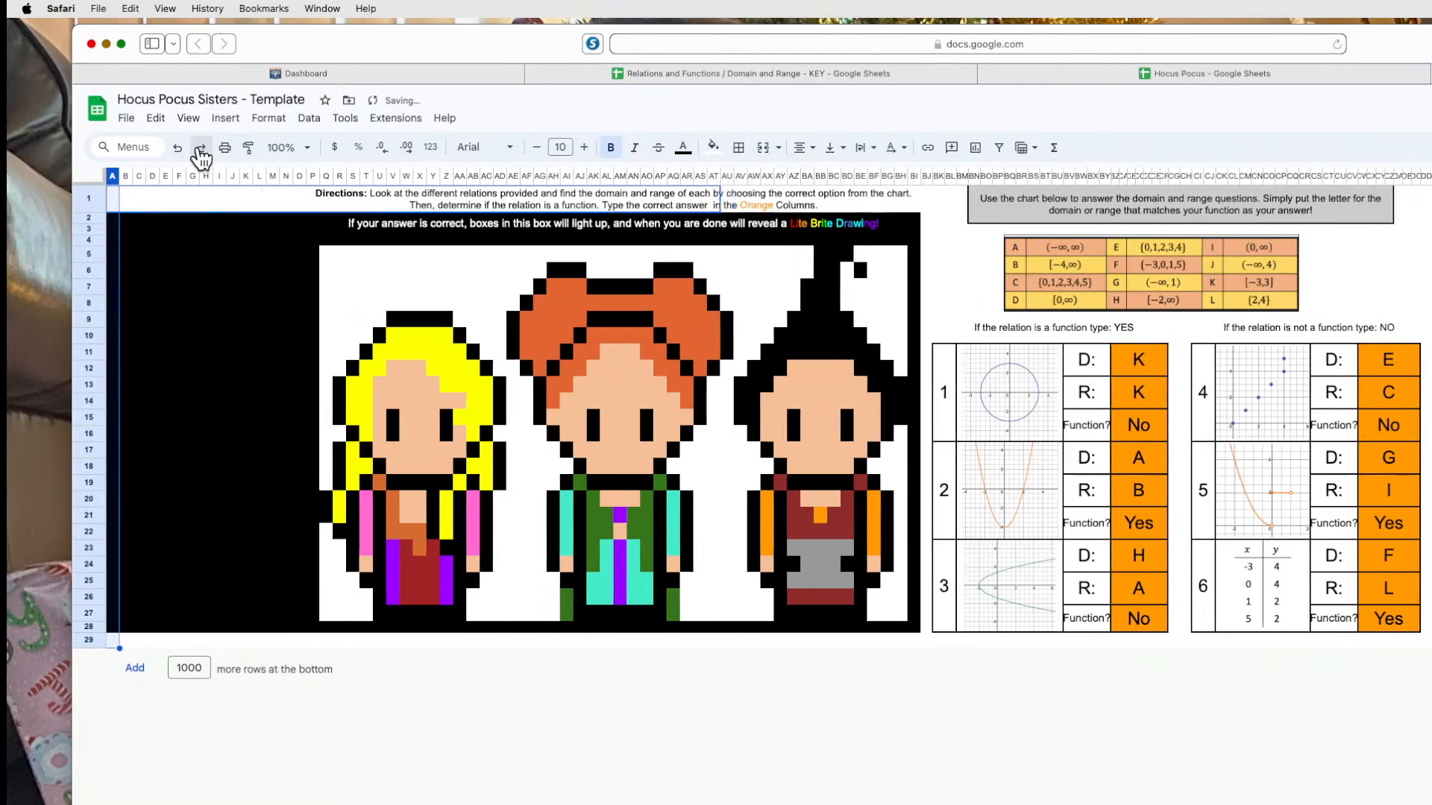
{"action": "left_click", "coordinate": [200, 147]}
{"action": "left_click", "coordinate": [200, 148]}
{"action": "left_click", "coordinate": [200, 148]}
{"action": "left_click", "coordinate": [200, 148]}
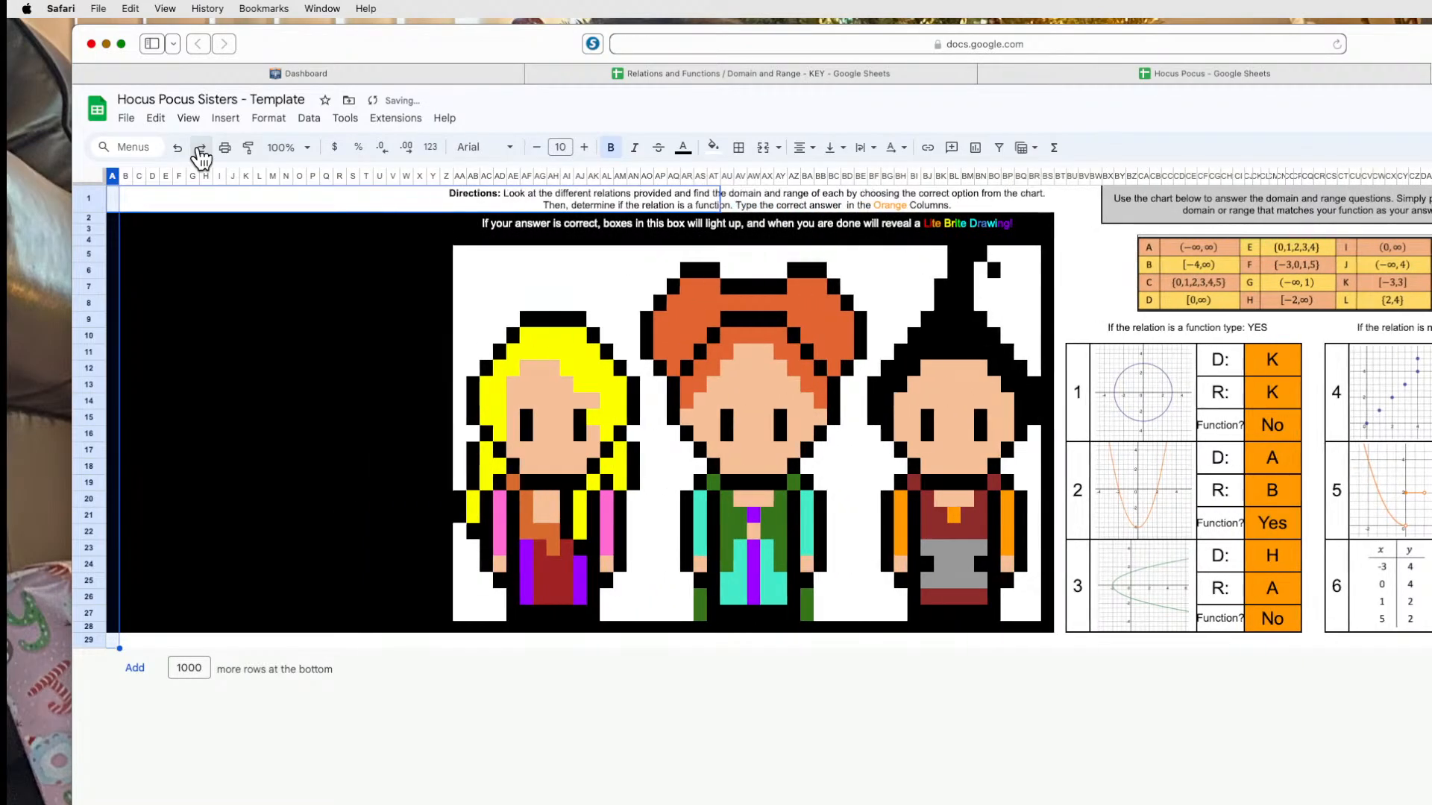
{"action": "left_click", "coordinate": [200, 148]}
{"action": "left_click", "coordinate": [200, 147]}
{"action": "left_click", "coordinate": [200, 148]}
{"action": "left_click", "coordinate": [200, 147]}
{"action": "left_click", "coordinate": [200, 147]}
{"action": "left_click", "coordinate": [200, 148]}
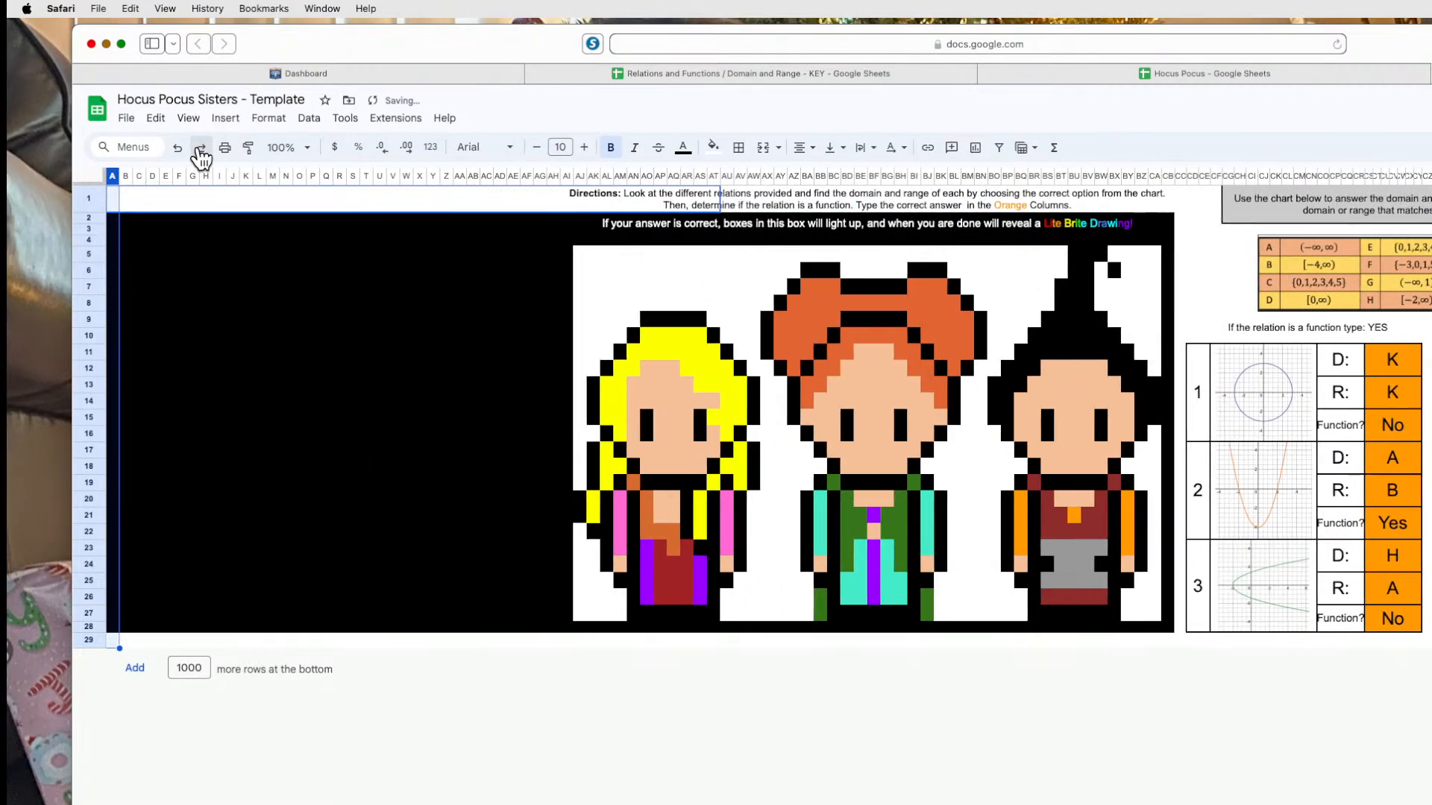
{"action": "left_click", "coordinate": [200, 148]}
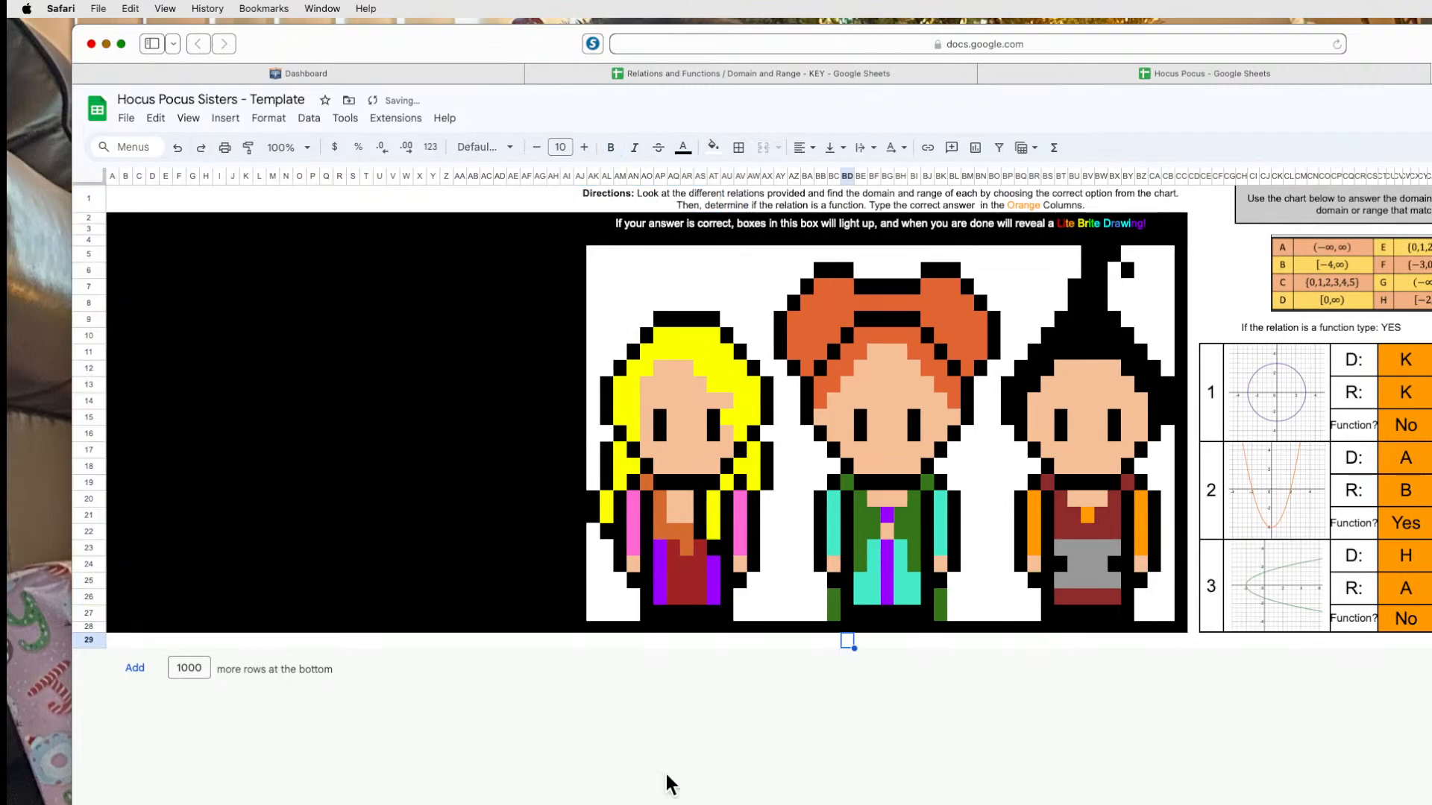
Examine rows 5 to 27 and the inserted columns beside the sisters picture.
{"action": "left_click", "coordinate": [699, 369]}
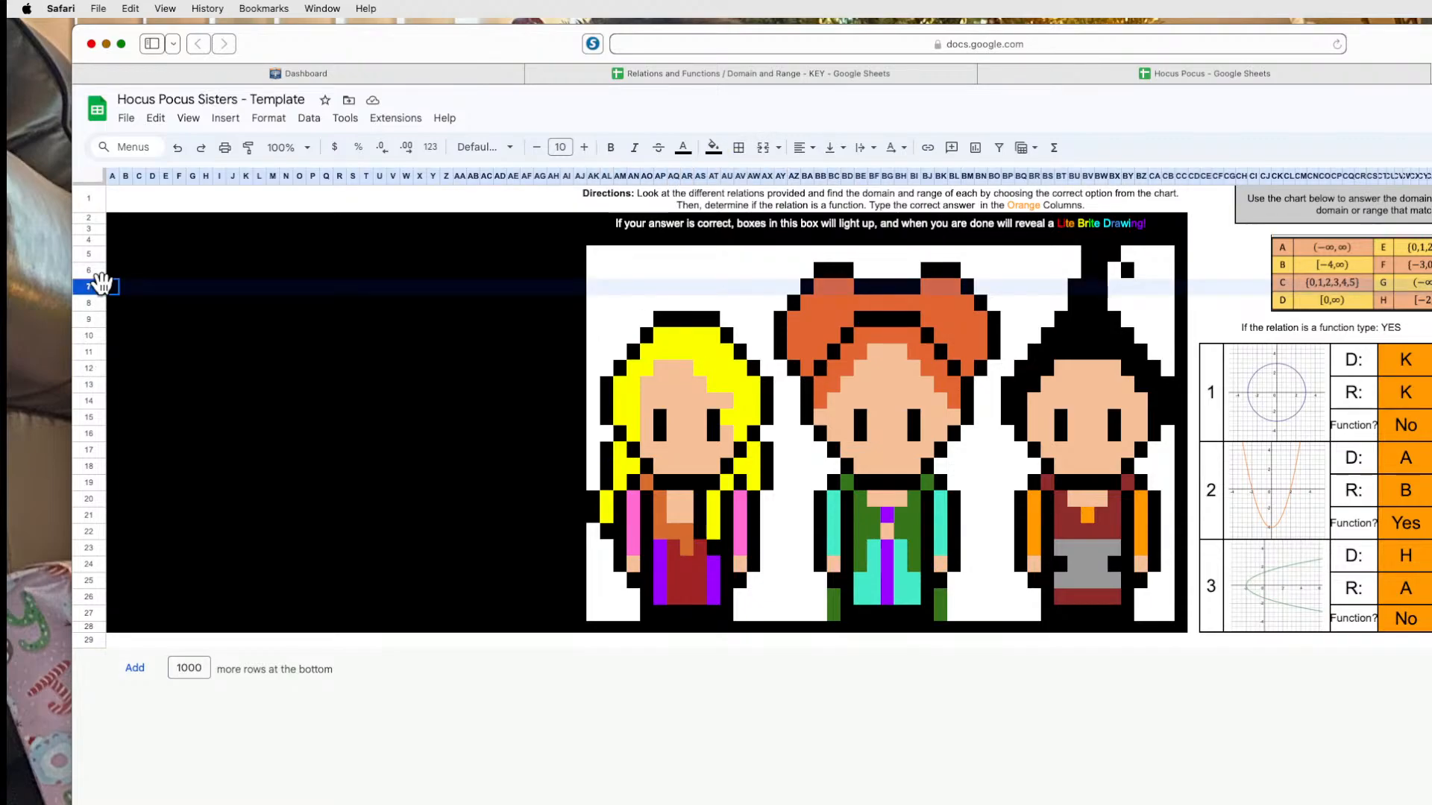
{"action": "left_click_drag", "start_coordinate": [101, 287], "coordinate": [70, 577]}
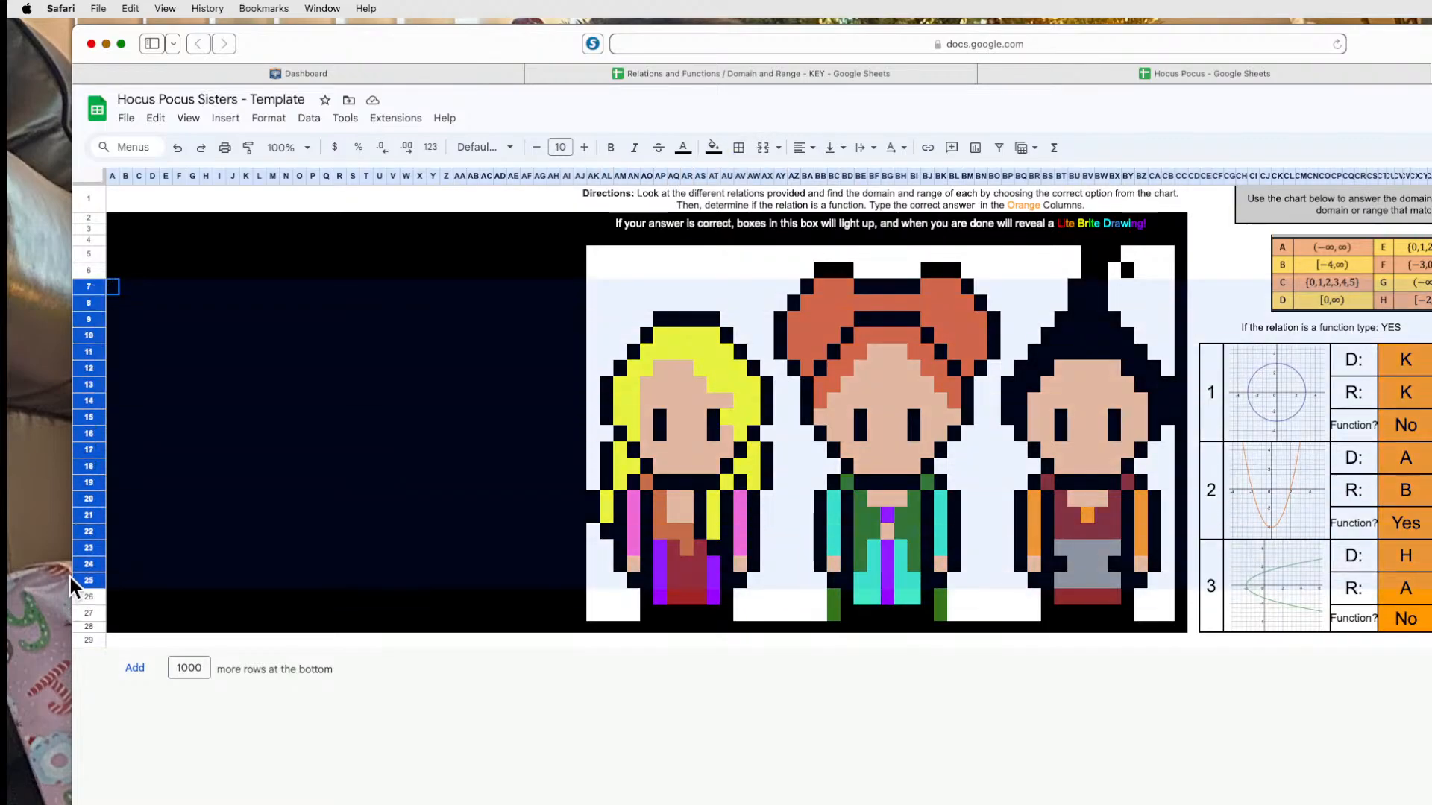
{"action": "left_click", "coordinate": [192, 467]}
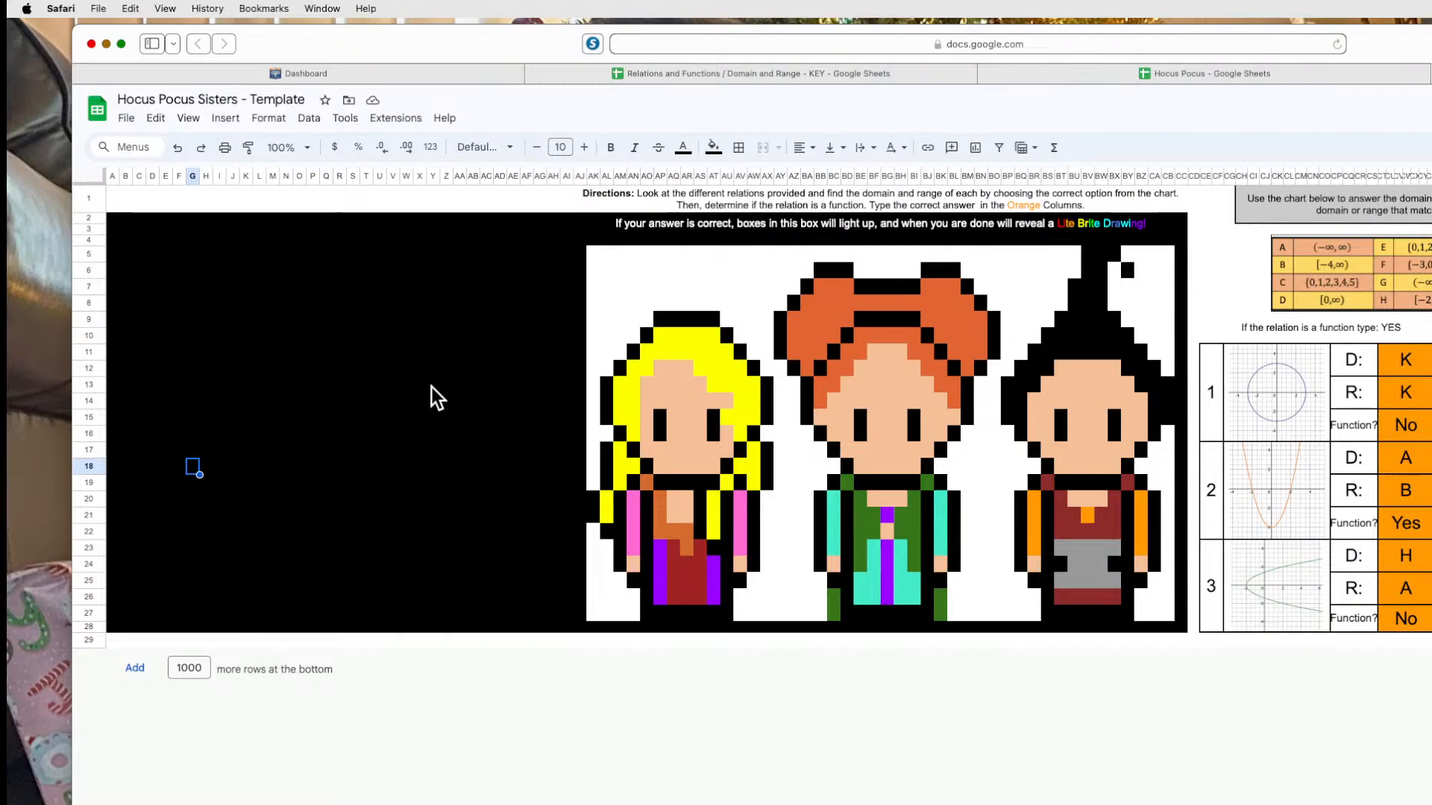
{"action": "left_click", "coordinate": [637, 202]}
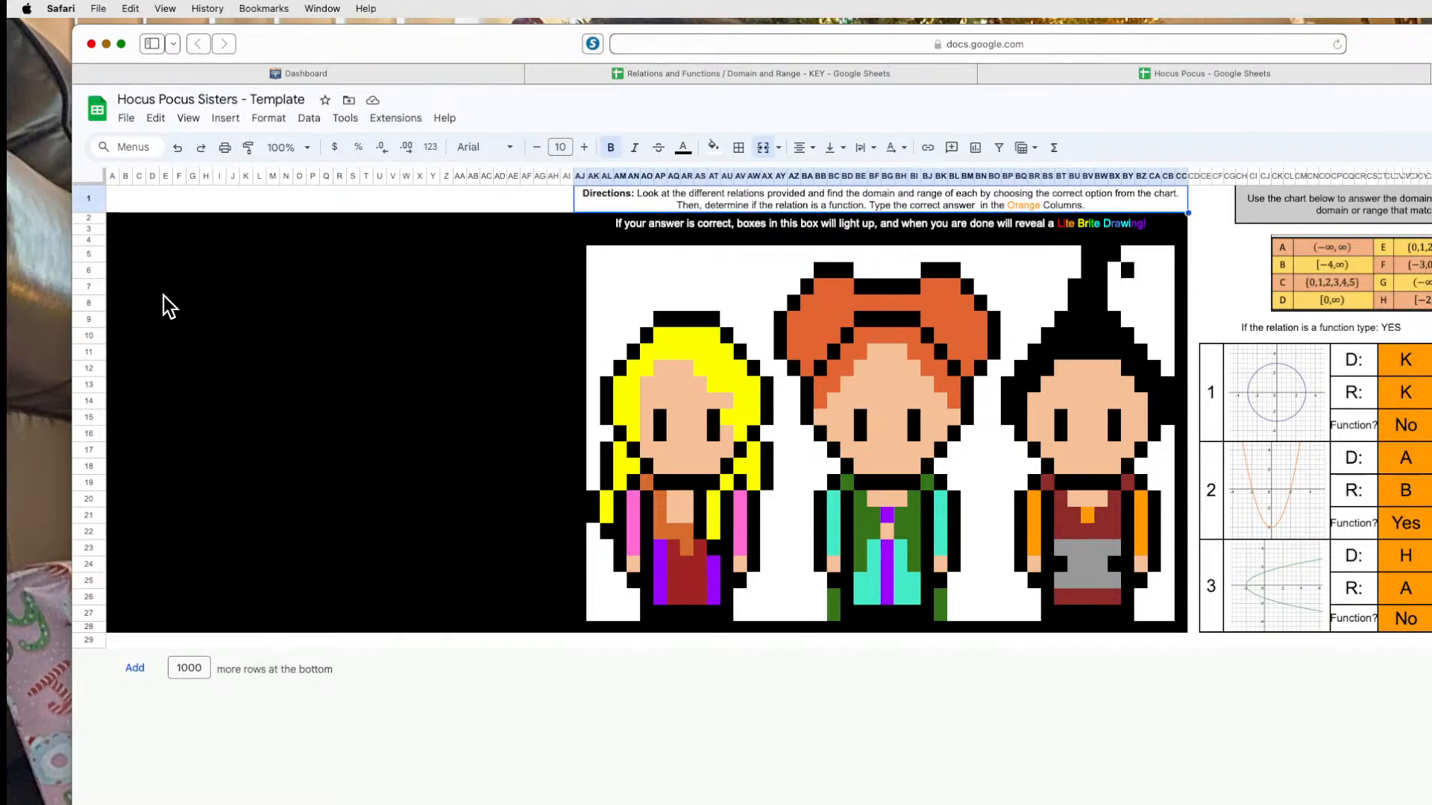
{"action": "left_click", "coordinate": [88, 254]}
{"action": "left_click_drag", "start_coordinate": [88, 254], "coordinate": [65, 616]}
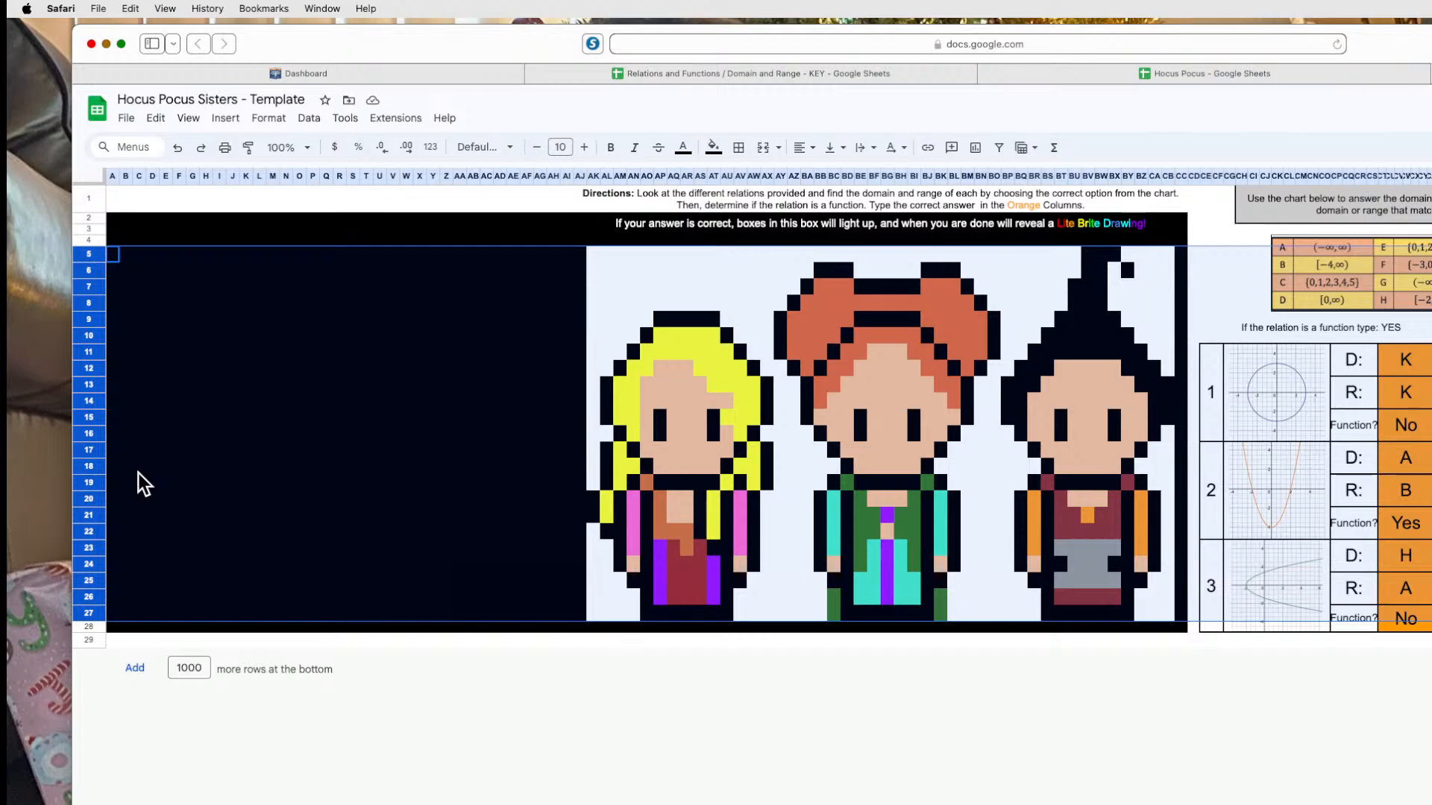
{"action": "left_click", "coordinate": [179, 320]}
{"action": "left_click_drag", "start_coordinate": [113, 176], "coordinate": [139, 176]}
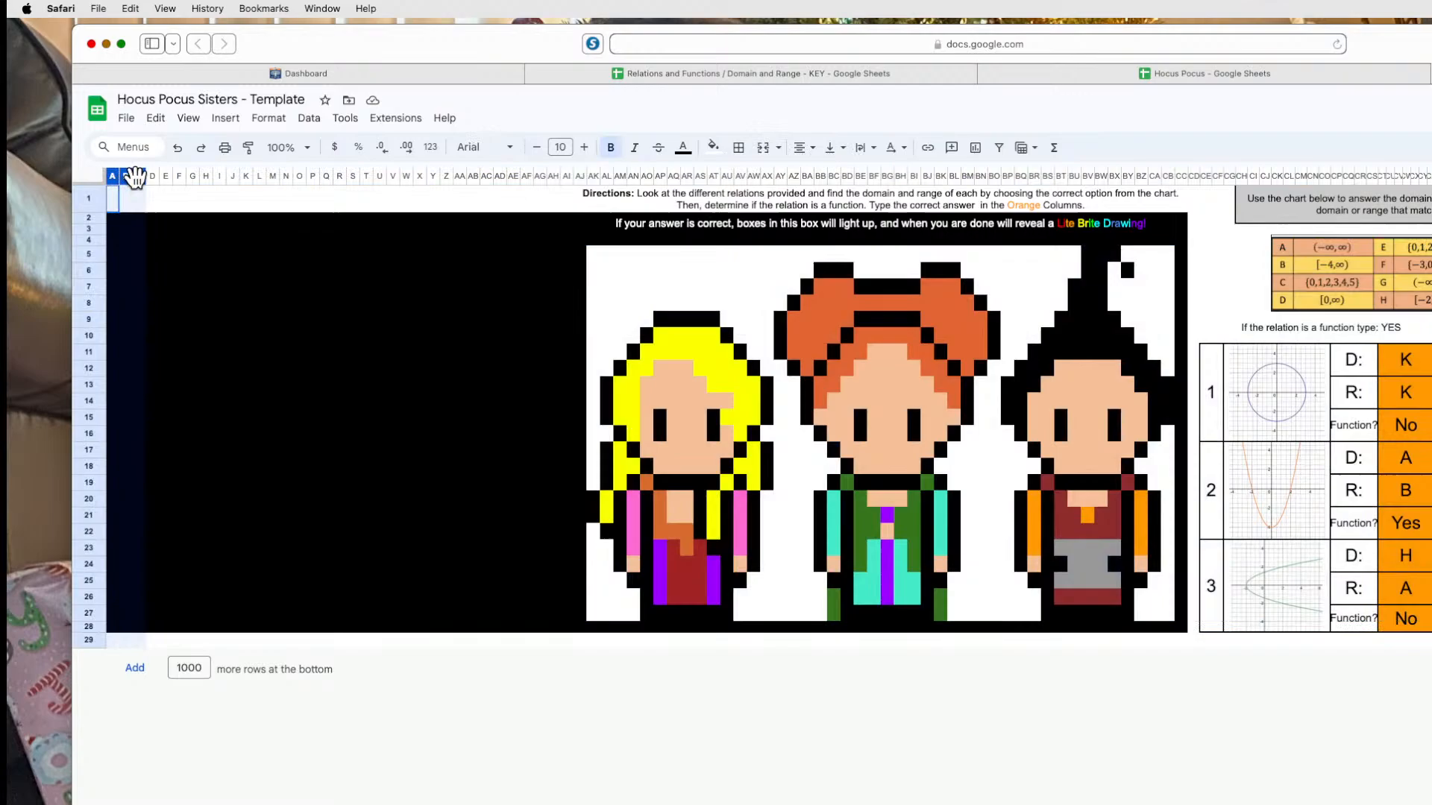
Merge cells D5 to D7 in the black area into one cell and fill it white.
{"action": "left_click", "coordinate": [153, 257]}
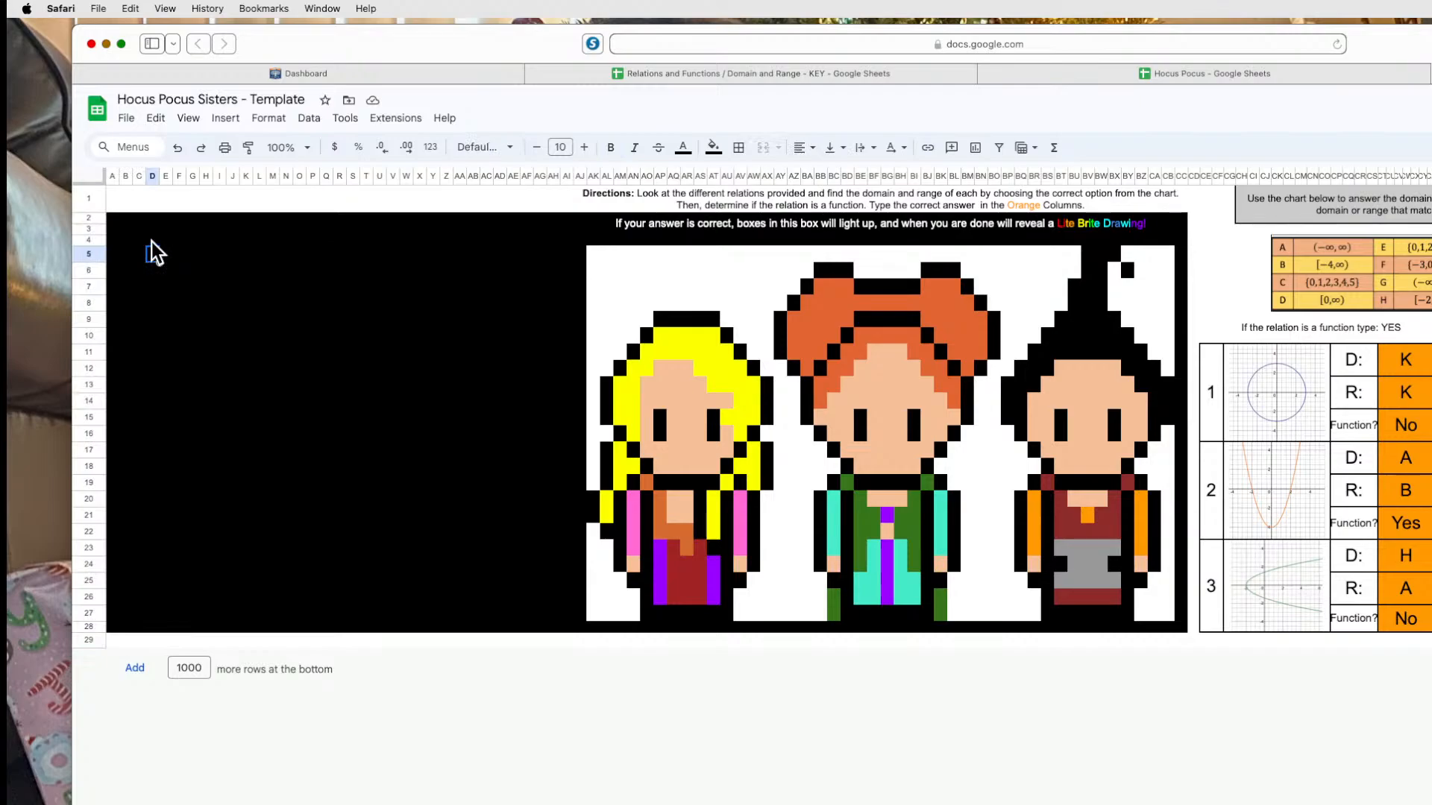
{"action": "left_click", "coordinate": [151, 241]}
{"action": "left_click_drag", "start_coordinate": [151, 255], "coordinate": [155, 291]}
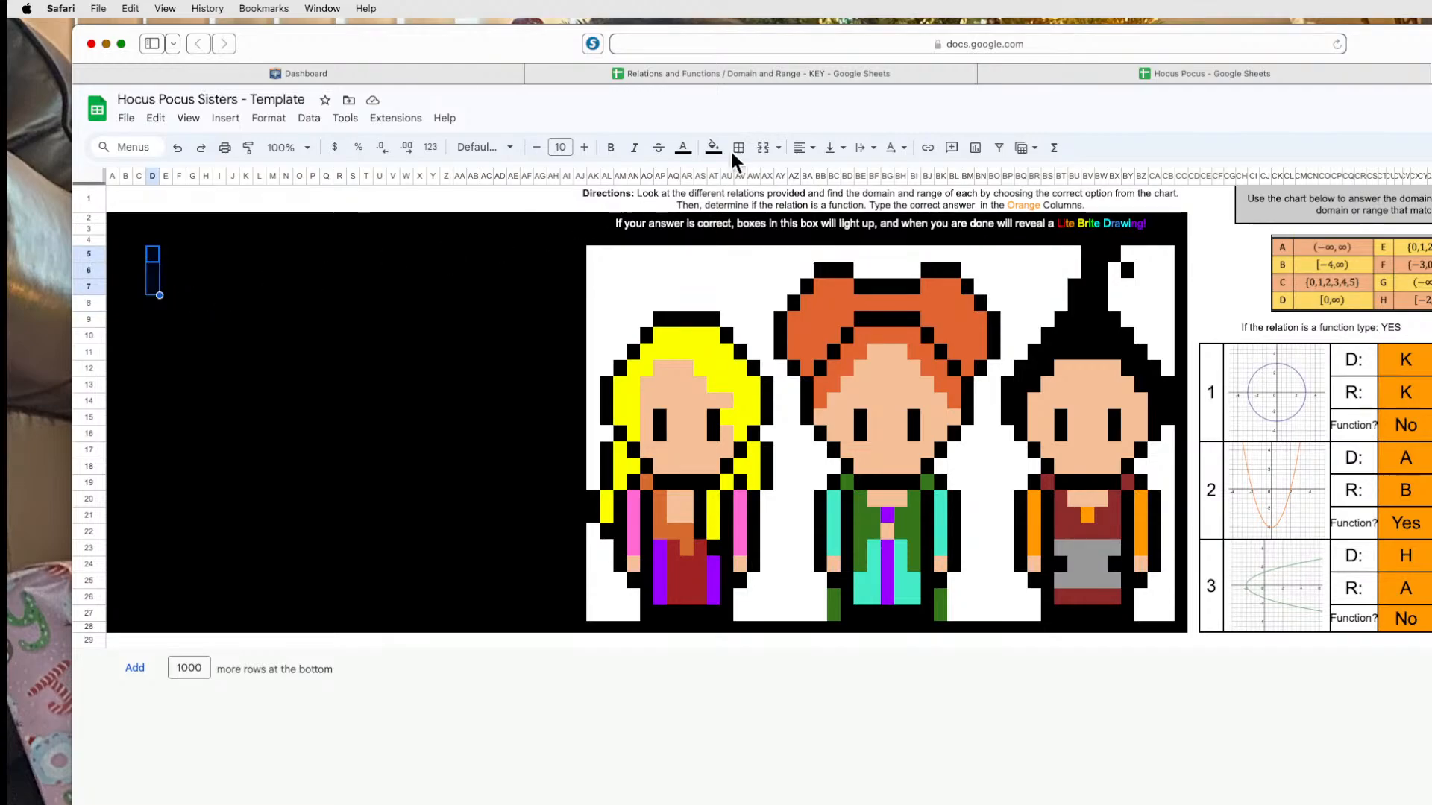
{"action": "left_click", "coordinate": [759, 150]}
{"action": "left_click", "coordinate": [713, 146]}
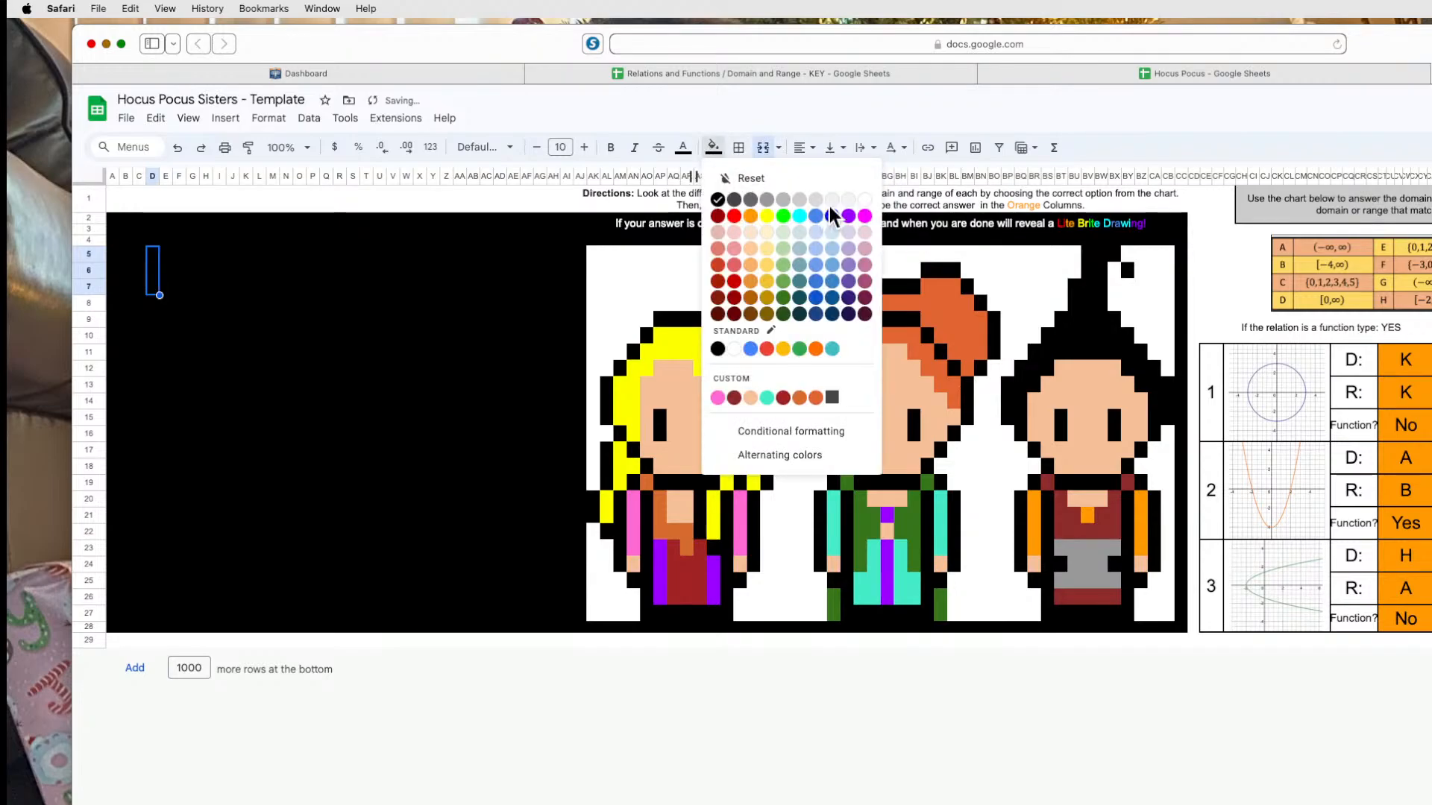
{"action": "left_click", "coordinate": [864, 200]}
{"action": "left_click", "coordinate": [245, 385]}
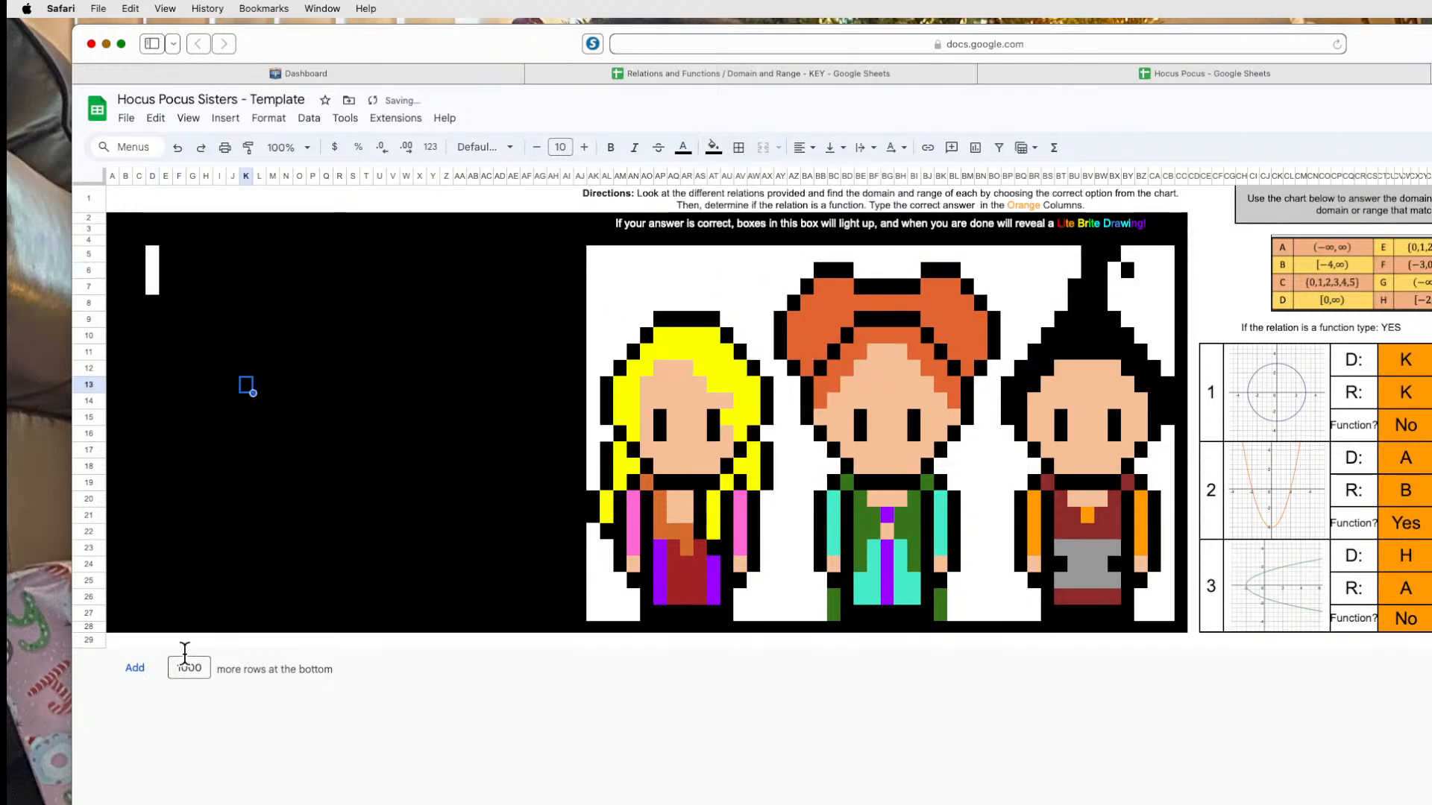
Copy the white merged cell down column D in three-row blocks through row 25.
{"action": "left_click", "coordinate": [149, 277]}
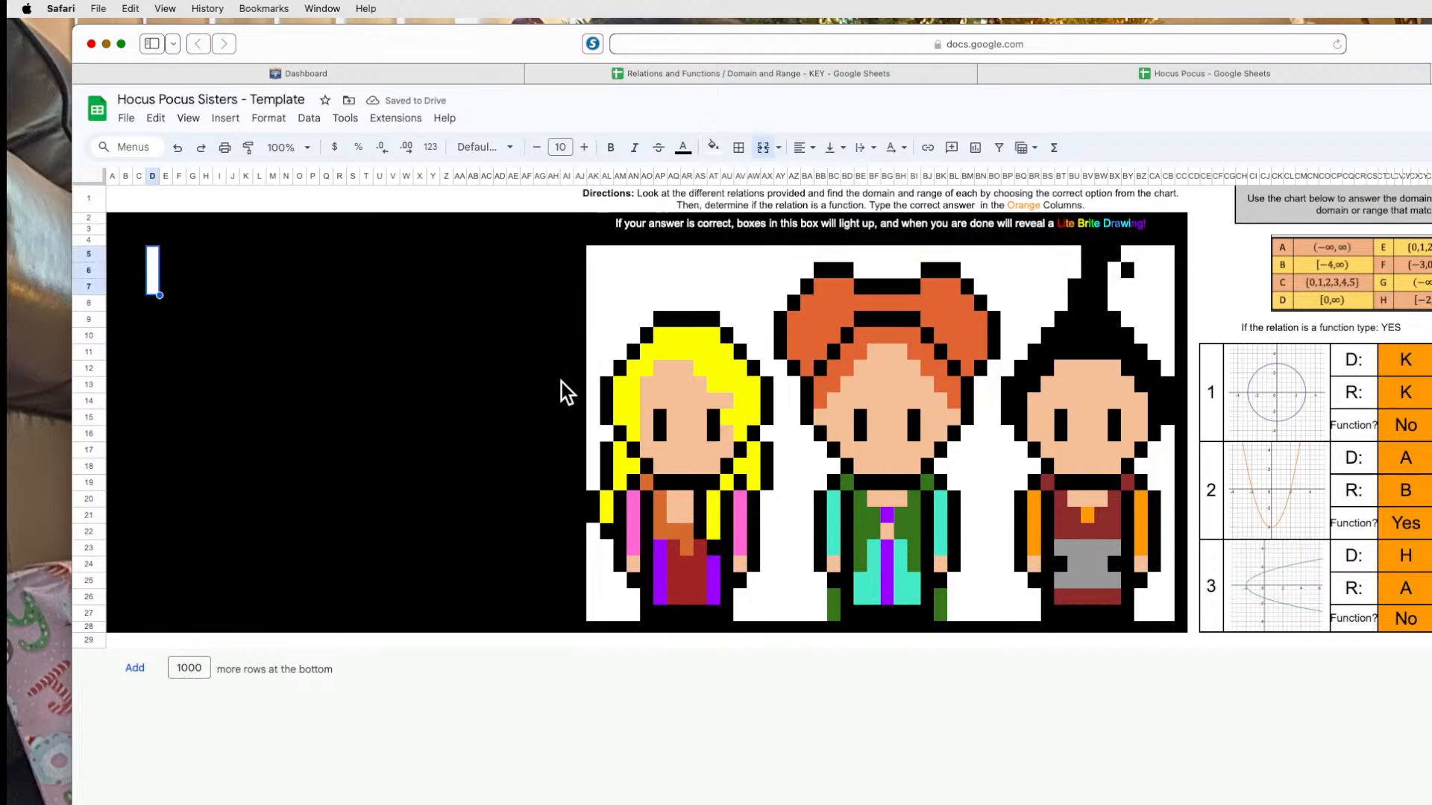
{"action": "key", "text": "super+c"}
{"action": "key", "text": "Down"}
{"action": "key", "text": "super+v"}
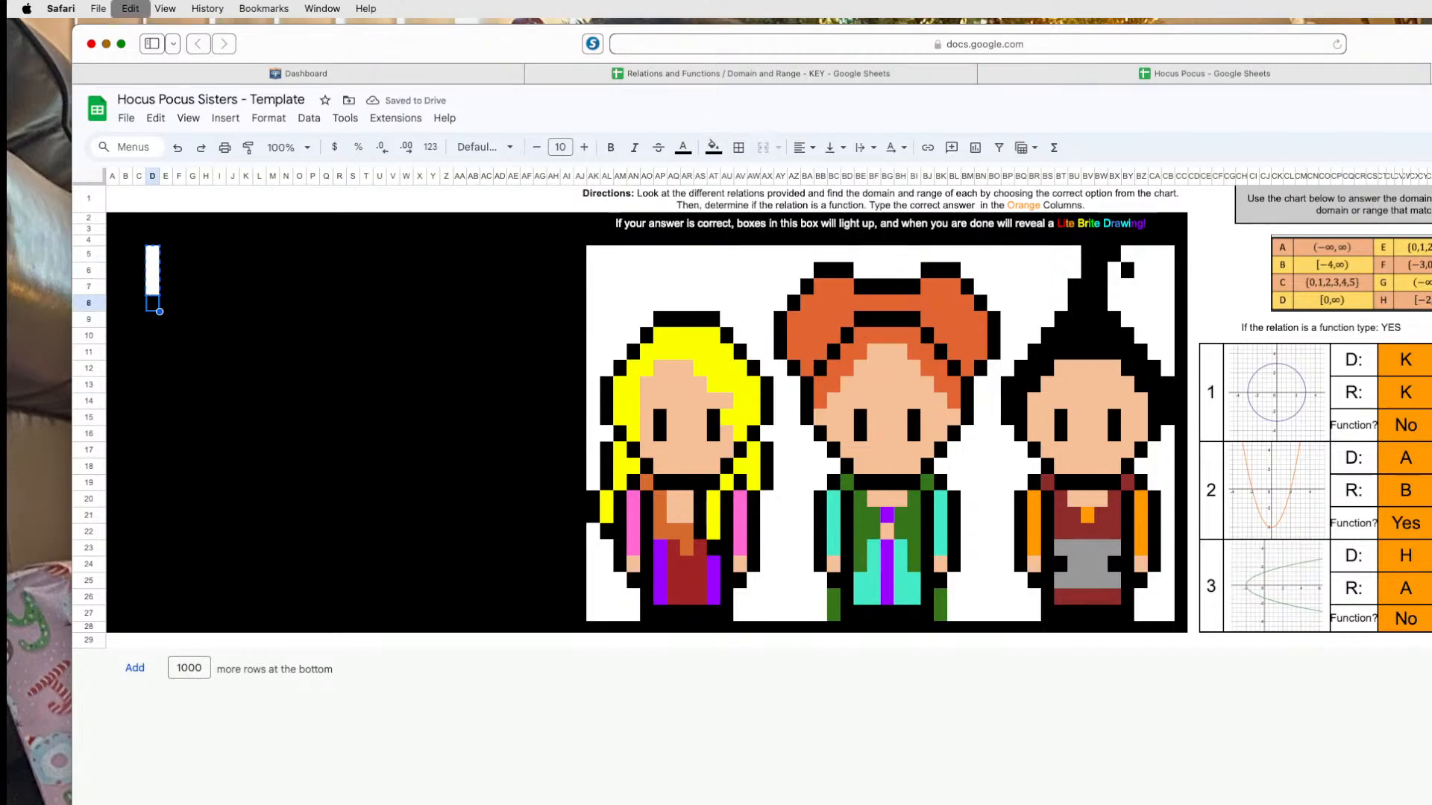
{"action": "key", "text": "Down"}
{"action": "key", "text": "super+v"}
{"action": "key", "text": "Down"}
{"action": "key", "text": "super+v"}
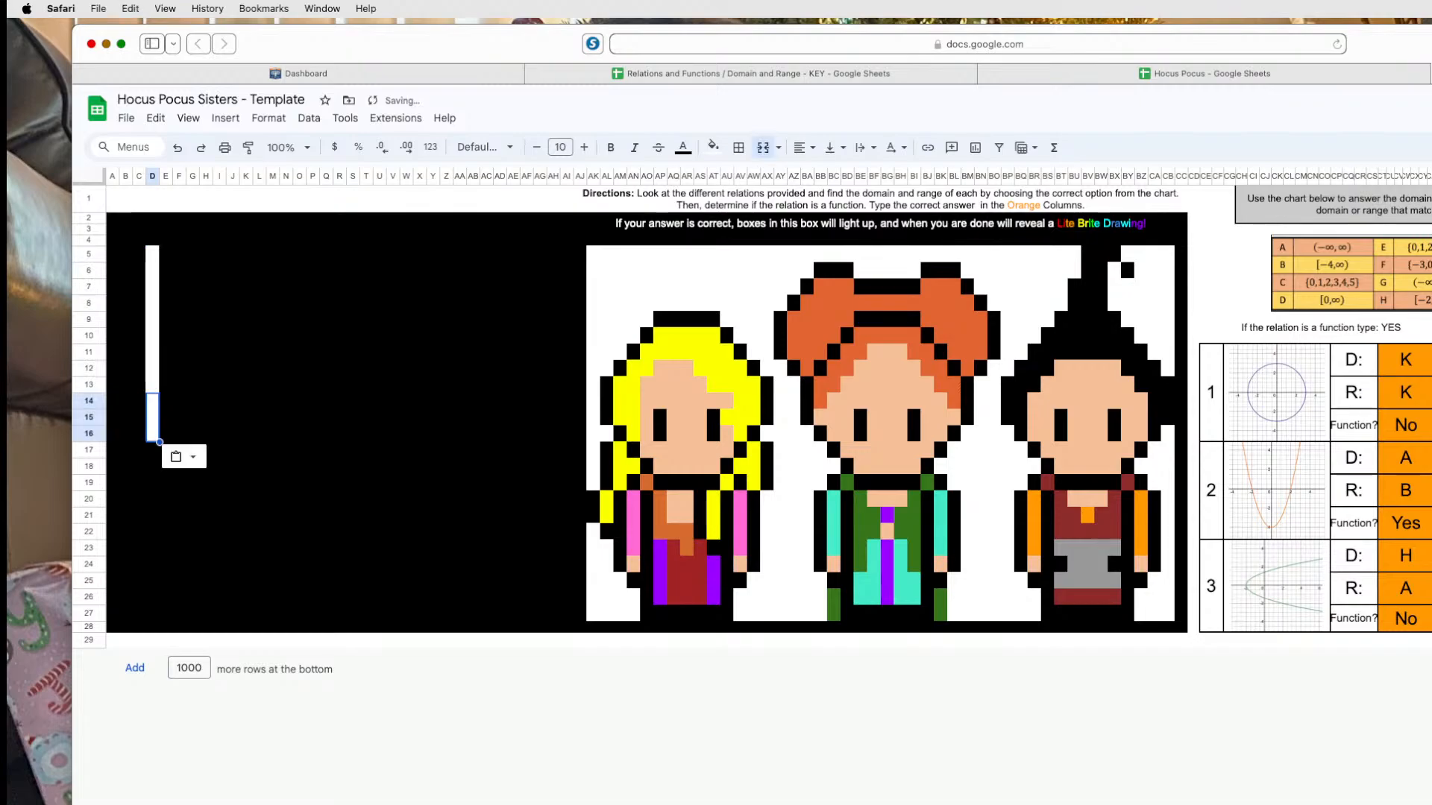
{"action": "key", "text": "Down"}
{"action": "key", "text": "super+v"}
{"action": "key", "text": "Down"}
{"action": "key", "text": "super+v"}
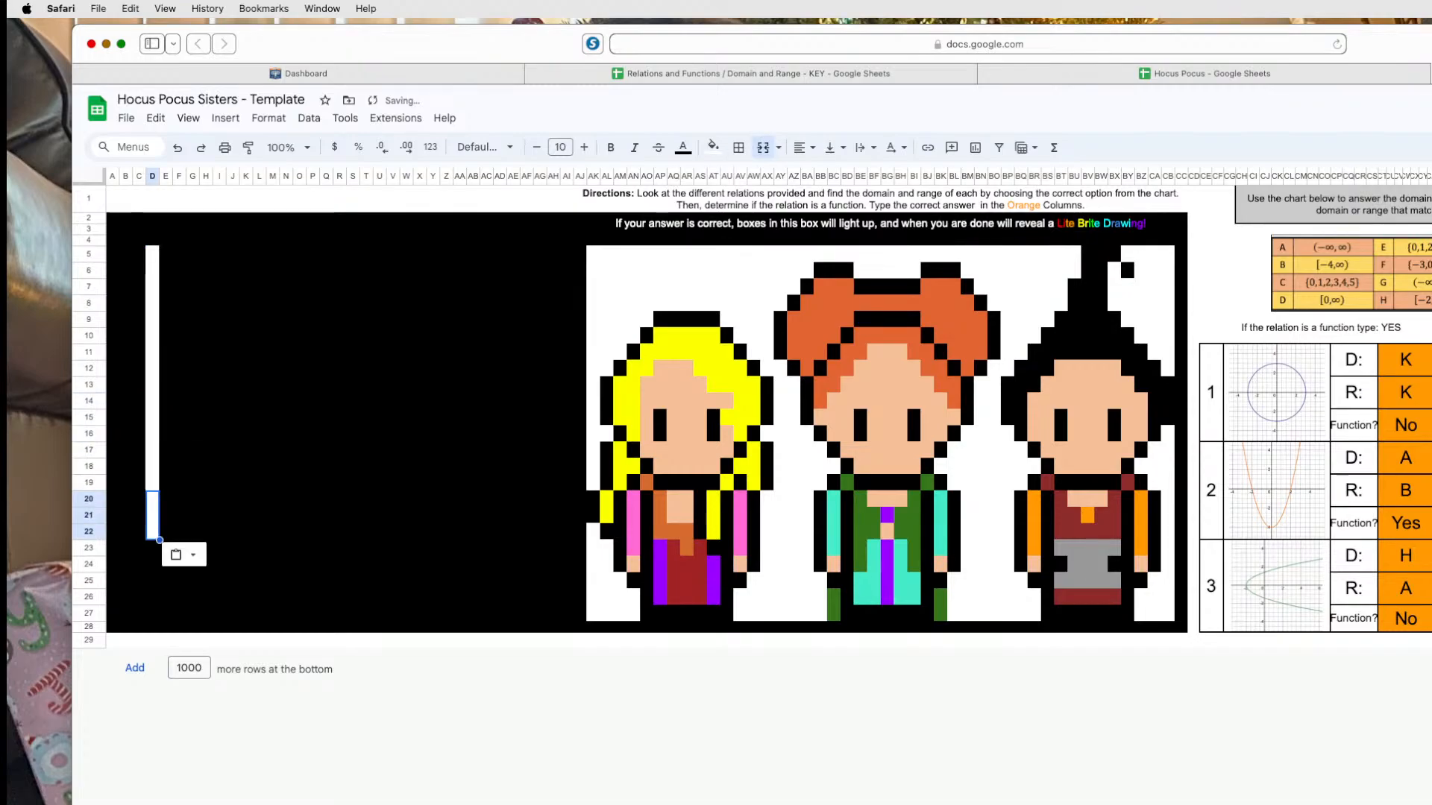
{"action": "key", "text": "Down"}
{"action": "key", "text": "super+v"}
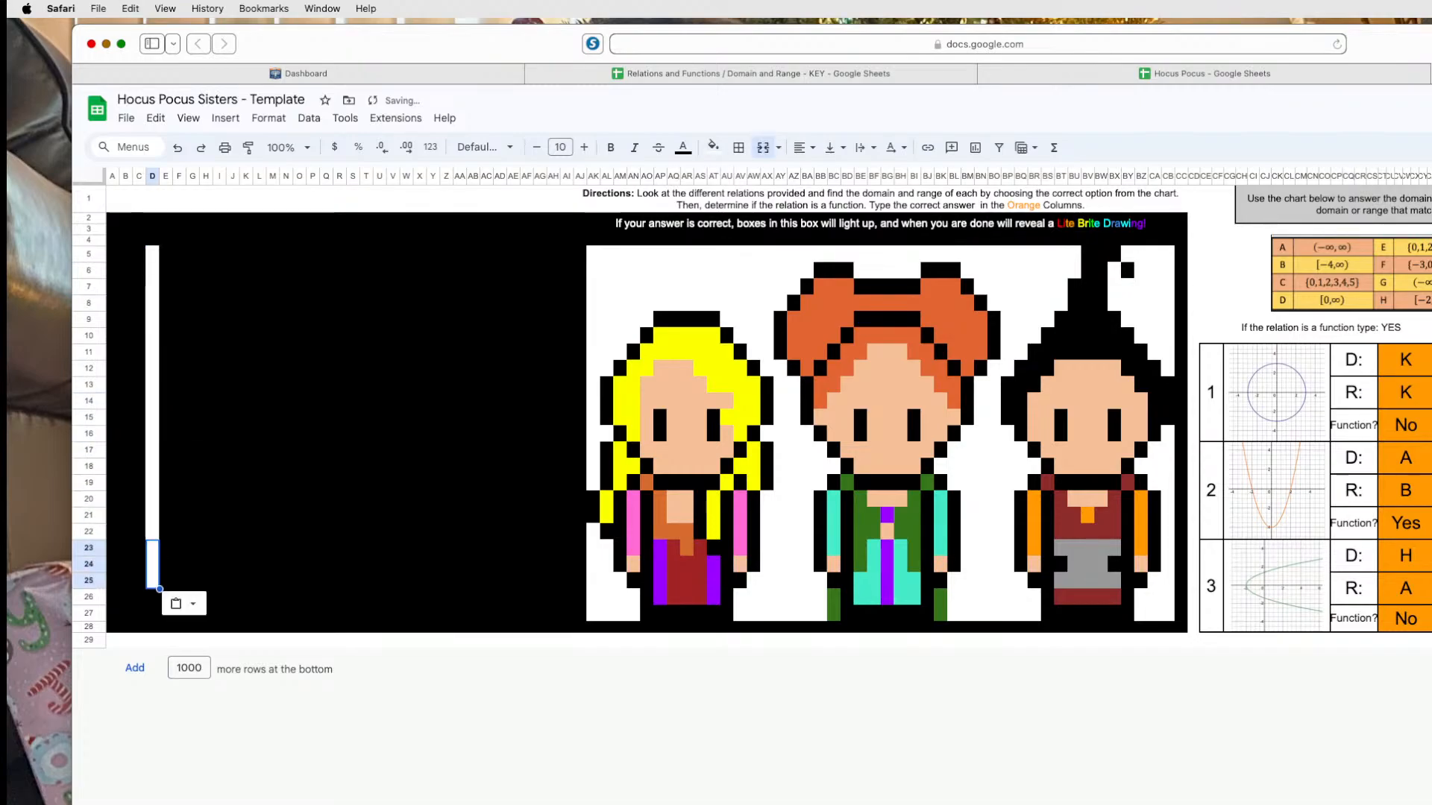
{"action": "key", "text": "Down"}
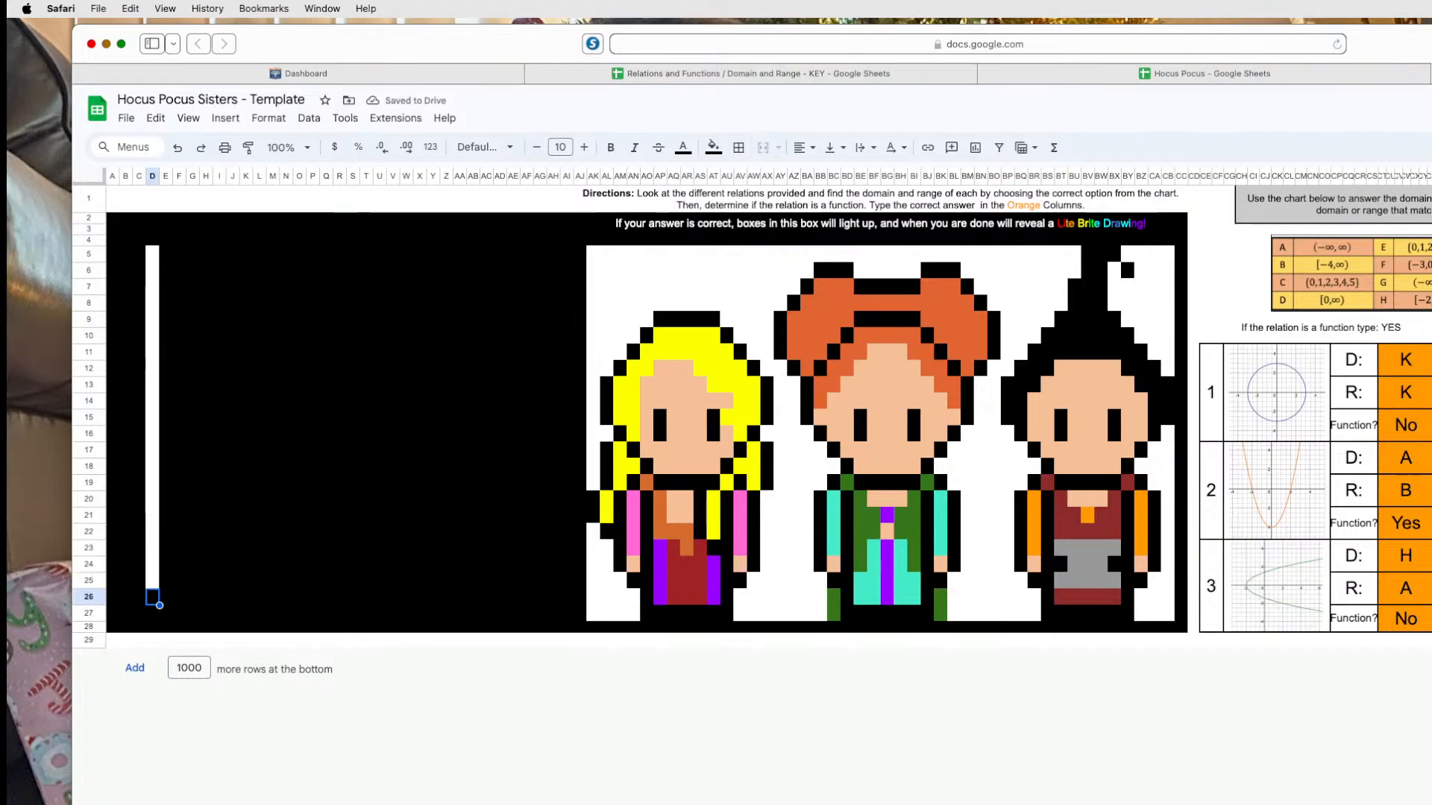
Apply all borders to the white merged cells in D5 to D25.
{"action": "mouse_move", "coordinate": [150, 257]}
{"action": "left_mouse_down"}
{"action": "mouse_move", "coordinate": [115, 548]}
{"action": "mouse_move", "coordinate": [150, 579]}
{"action": "left_mouse_up"}
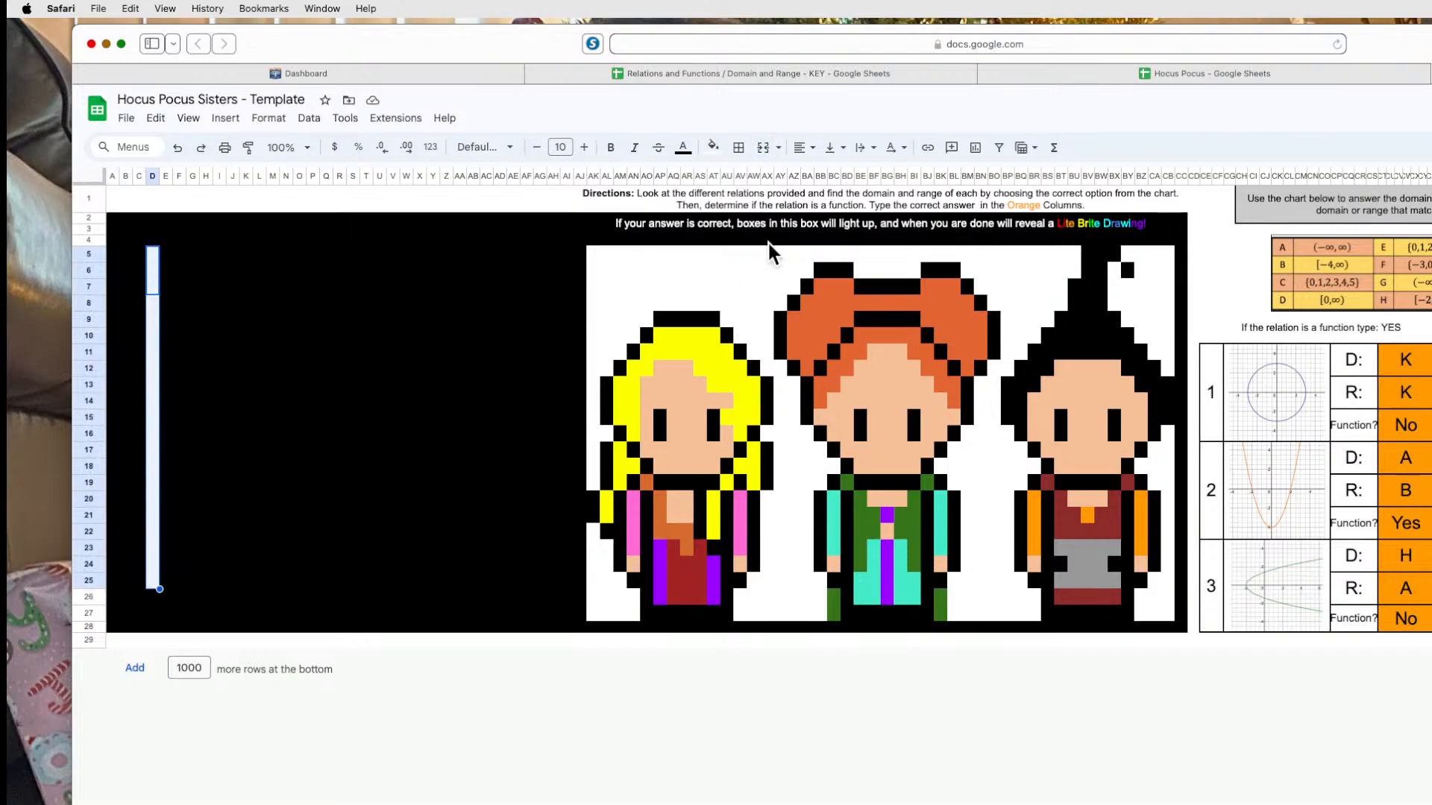
{"action": "left_click", "coordinate": [738, 148]}
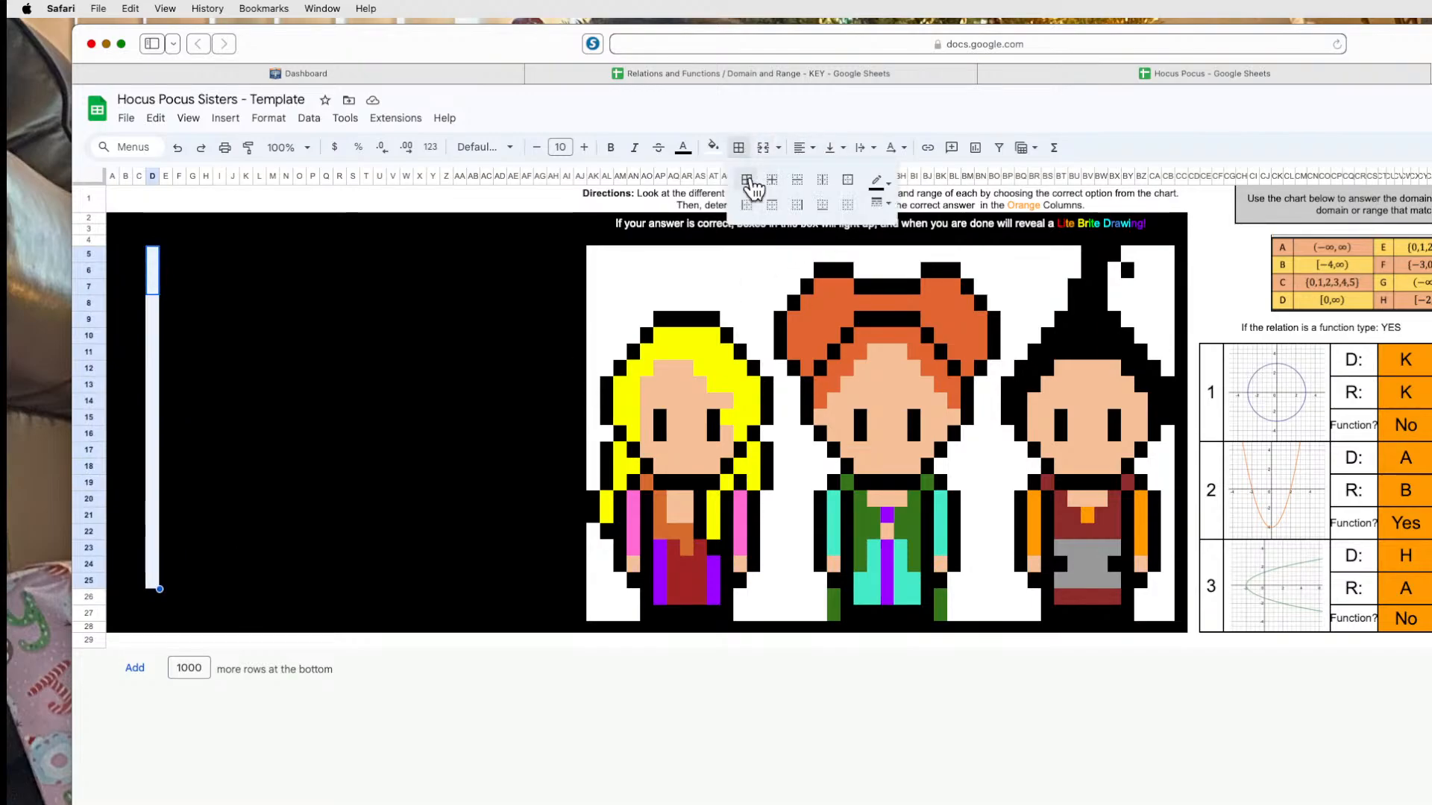
{"action": "left_click", "coordinate": [747, 182]}
{"action": "left_click", "coordinate": [381, 351]}
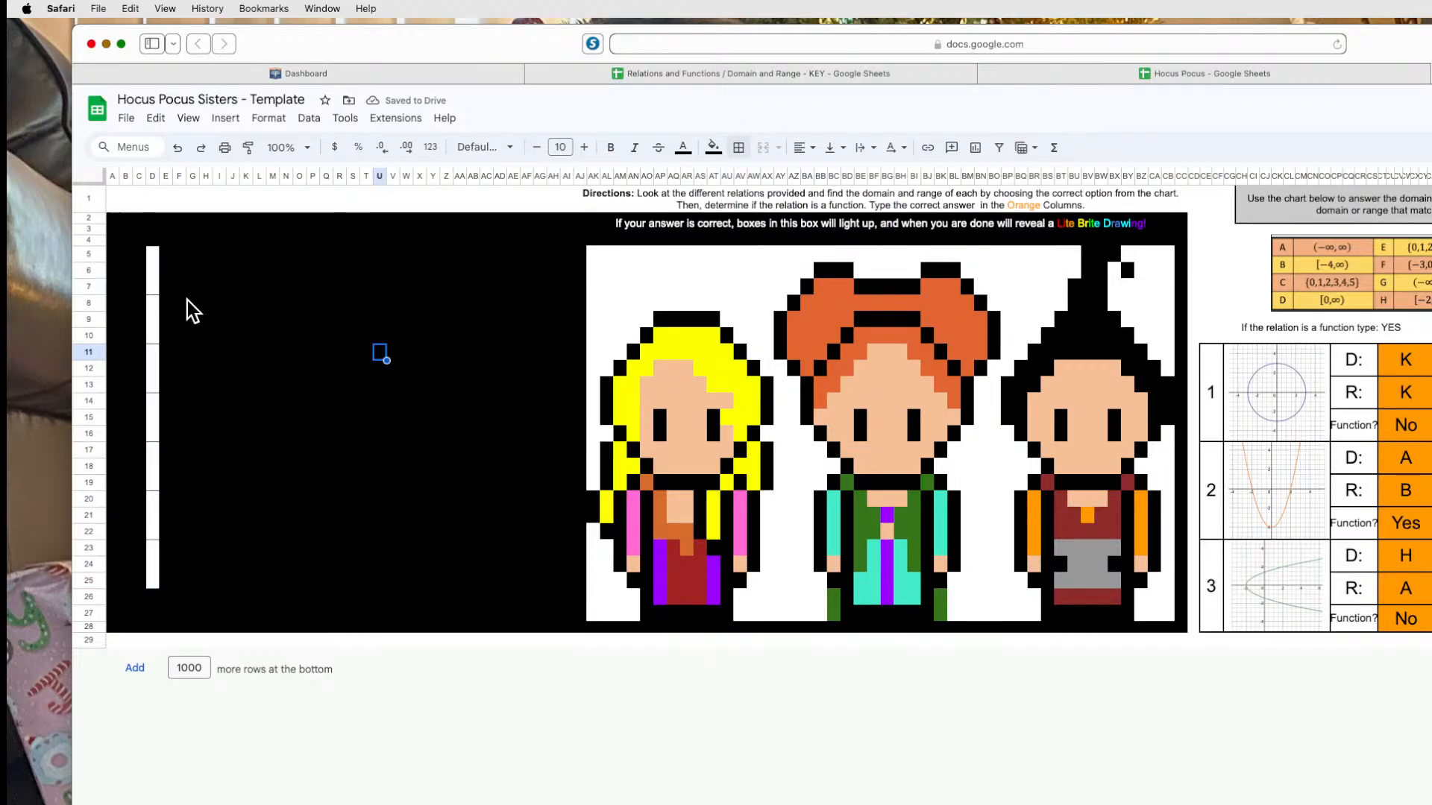
Copy the bordered merged cell at D5 into column E and repeat it down through row 25.
{"action": "left_click", "coordinate": [154, 276]}
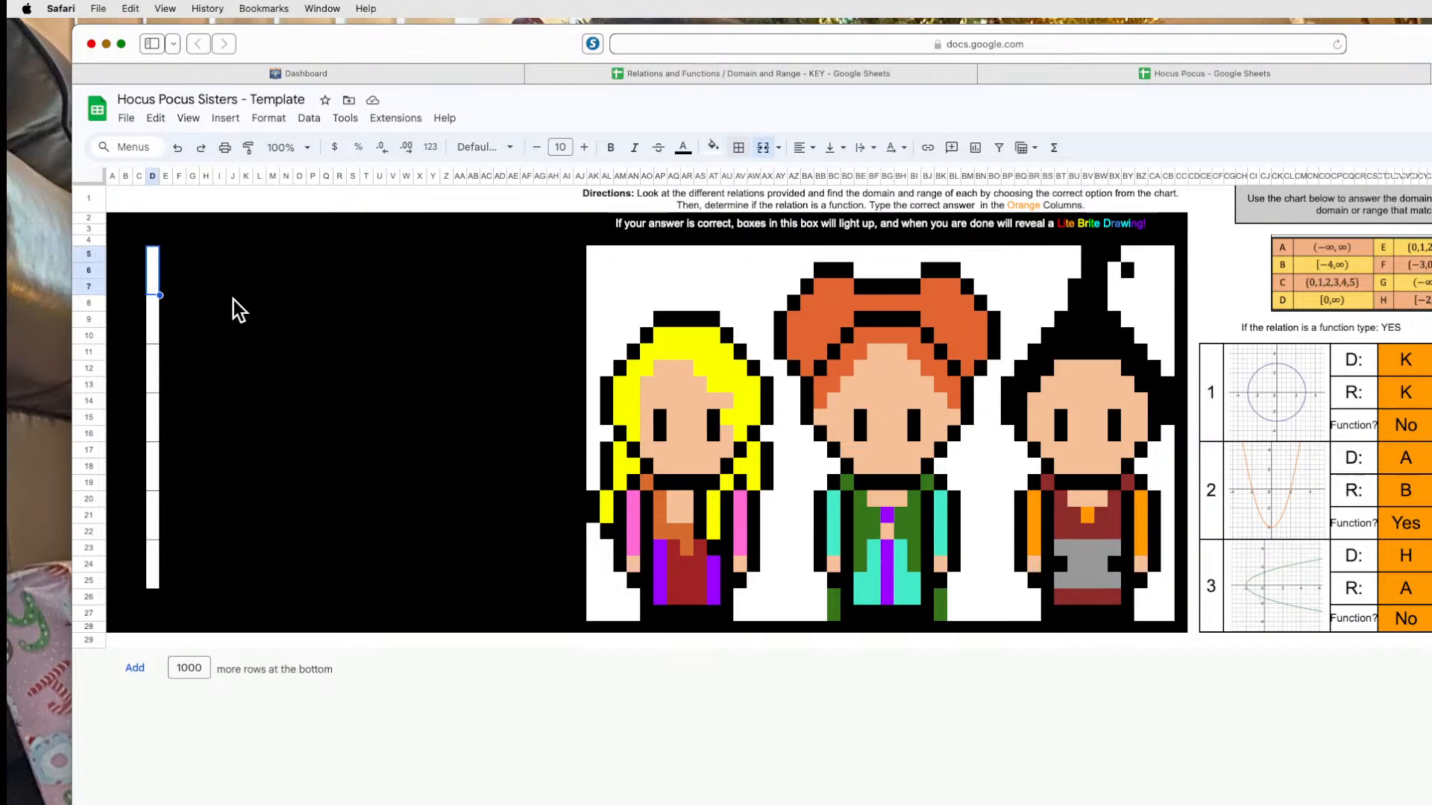
{"action": "key", "text": "super+c"}
{"action": "key", "text": "Right"}
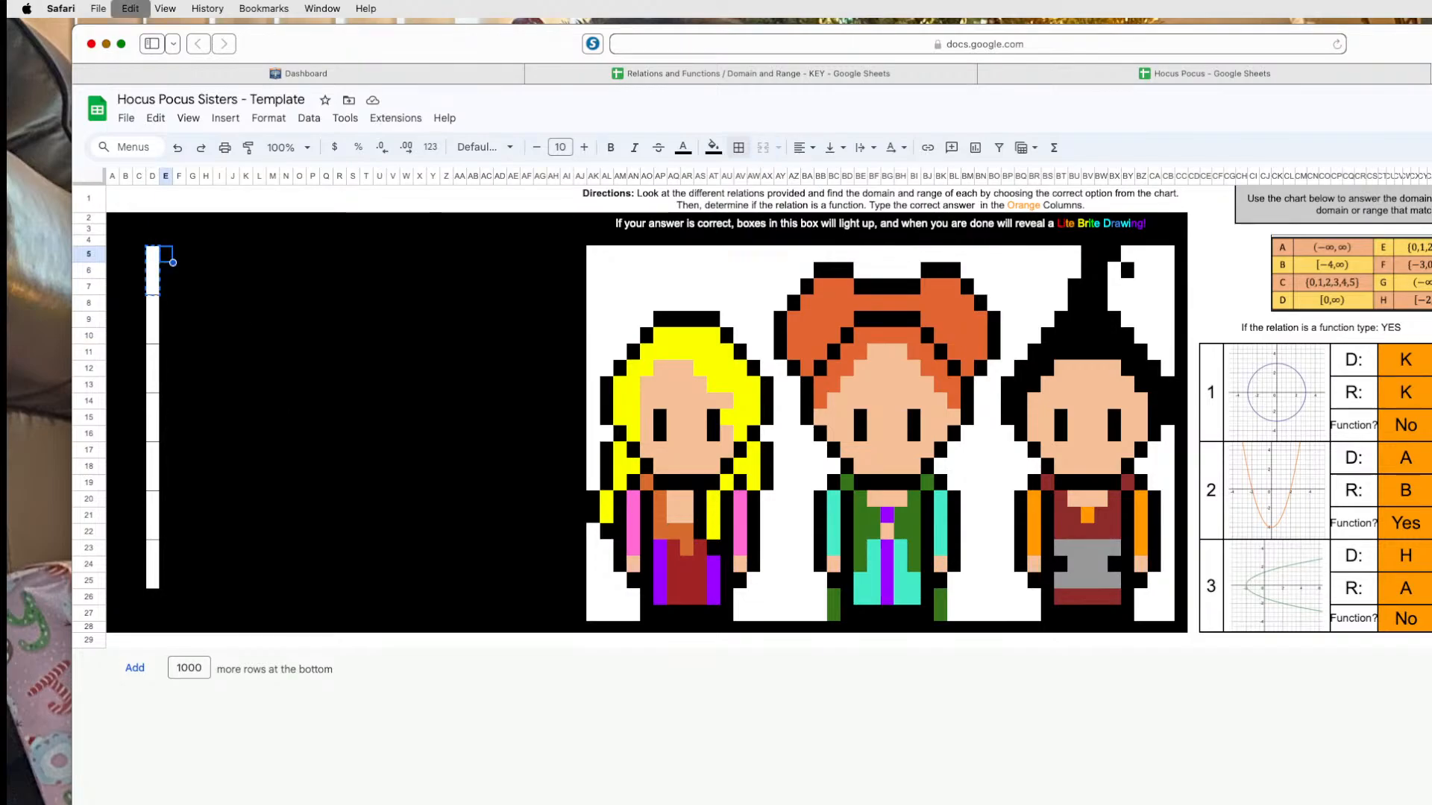
{"action": "key", "text": "super+v"}
{"action": "key", "text": "Down"}
{"action": "key", "text": "super+v"}
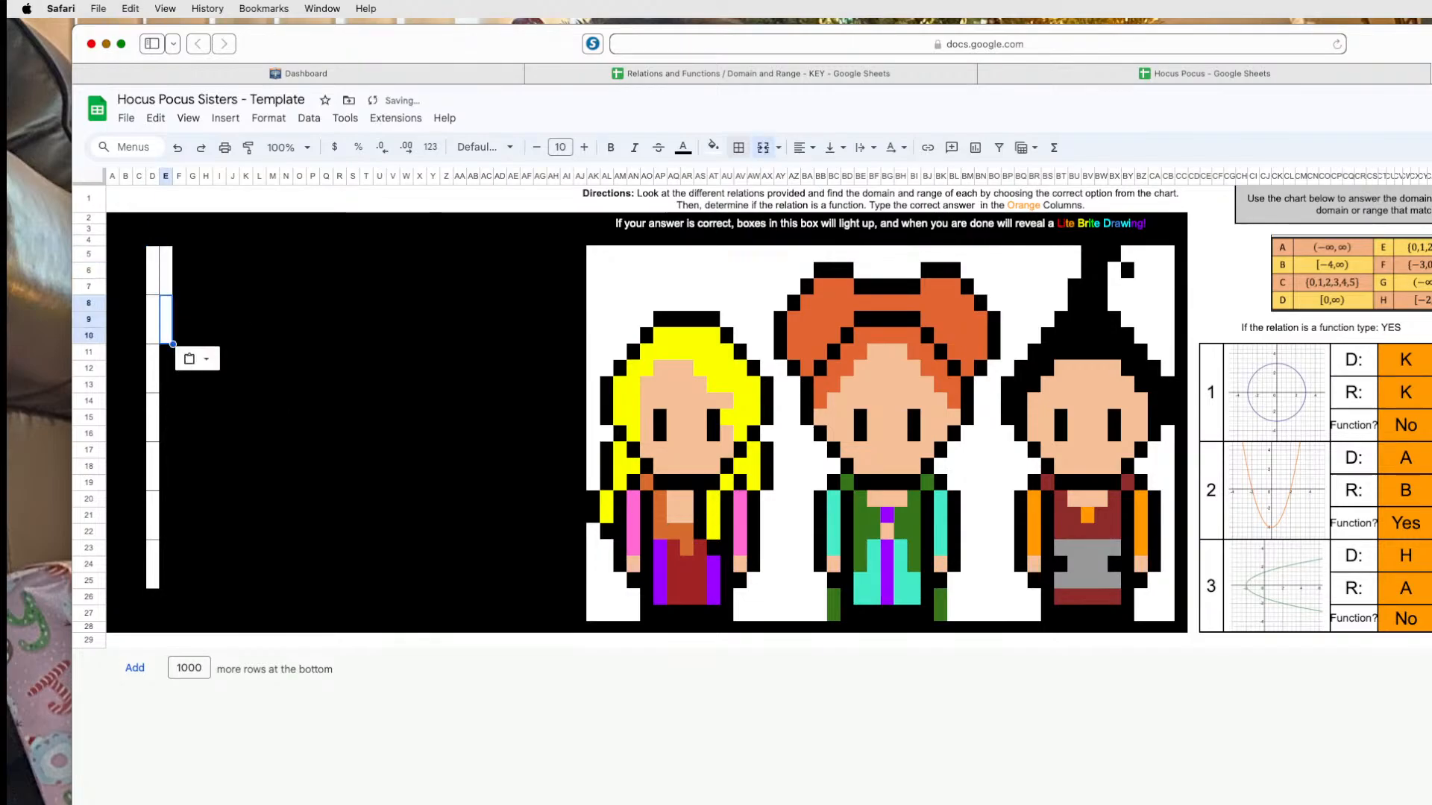
{"action": "key", "text": "Down"}
{"action": "key", "text": "super+v"}
{"action": "key", "text": "Down"}
{"action": "key", "text": "super+v"}
{"action": "key", "text": "Down"}
{"action": "key", "text": "super+v"}
{"action": "key", "text": "Down"}
{"action": "key", "text": "super+v"}
{"action": "key", "text": "Down"}
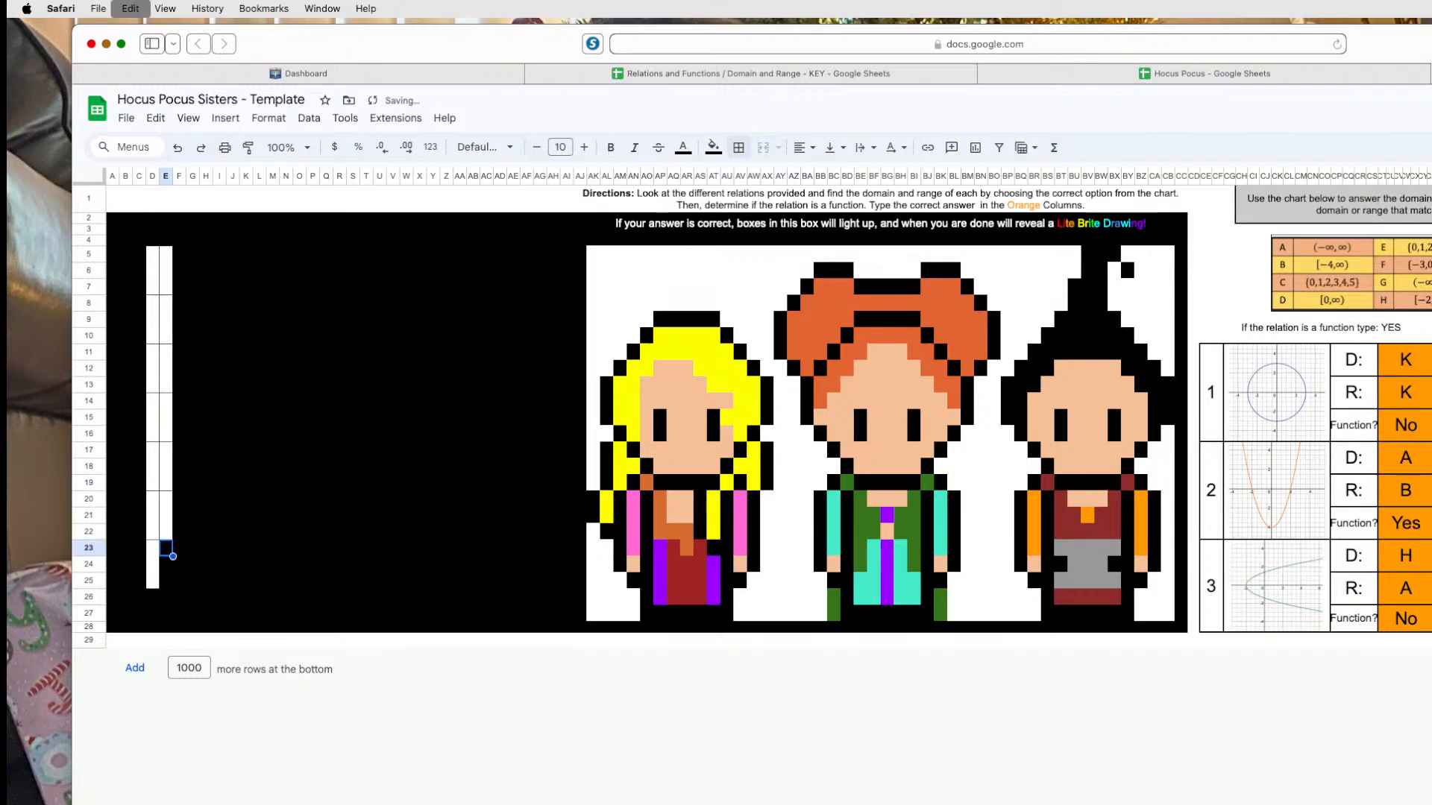
{"action": "key", "text": "super+v"}
Copy the bordered cells E5 to E25 into column F.
{"action": "left_click_drag", "start_coordinate": [153, 280], "coordinate": [168, 576]}
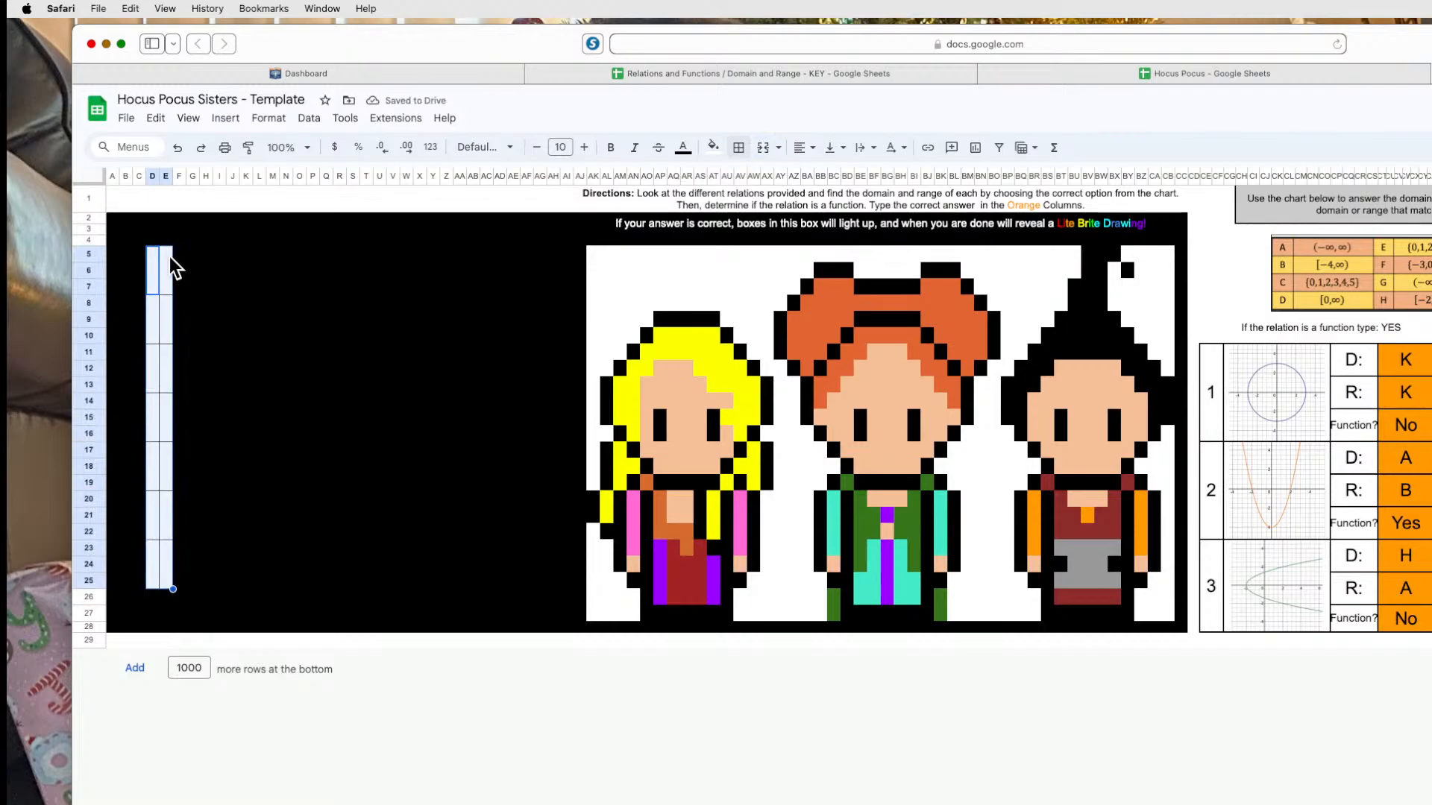
{"action": "left_click_drag", "start_coordinate": [168, 257], "coordinate": [165, 583]}
{"action": "key", "text": "Right"}
{"action": "key", "text": "ctrl+v"}
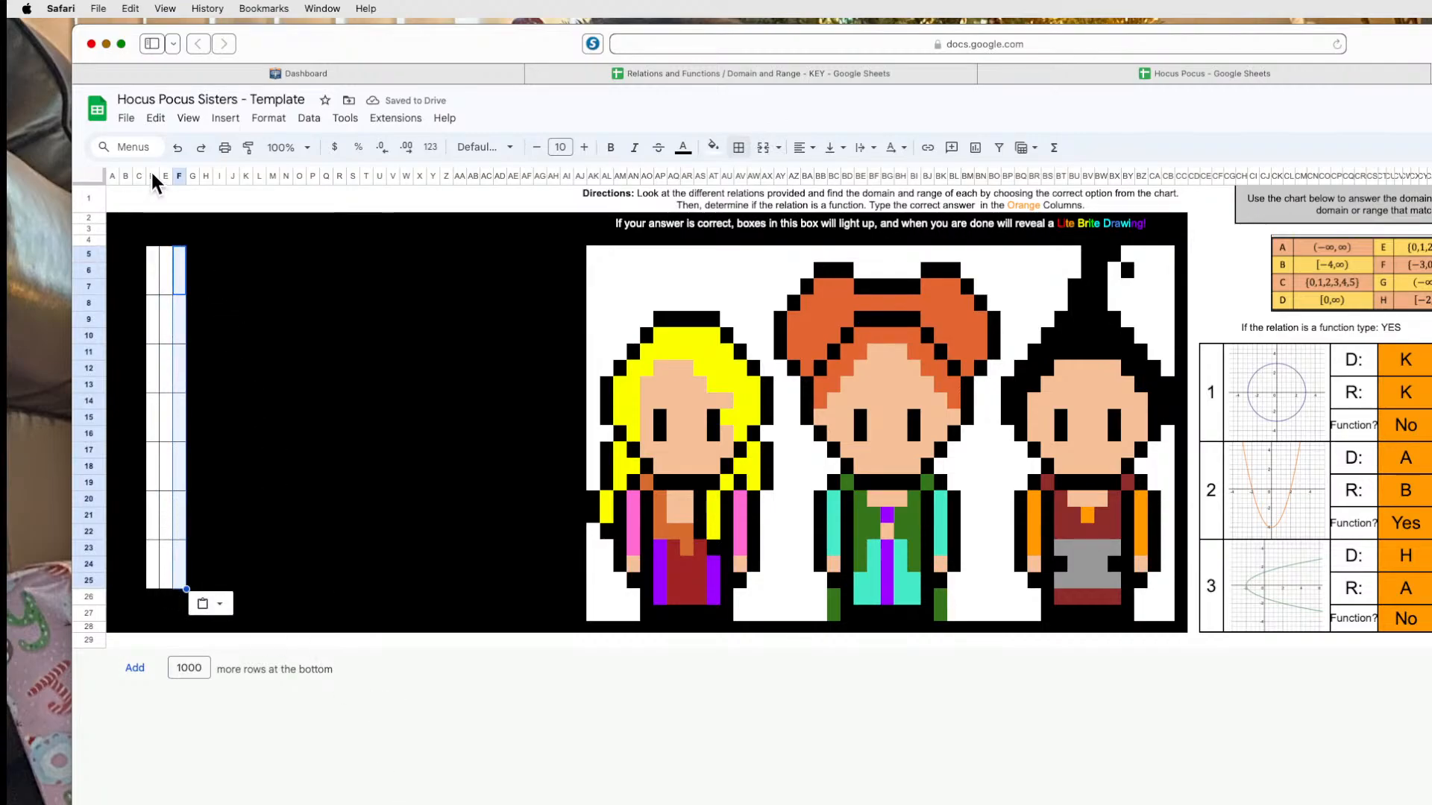
Widen columns D to F slightly, and make columns E and F several times wider than column D.
{"action": "left_click_drag", "start_coordinate": [179, 176], "coordinate": [171, 176]}
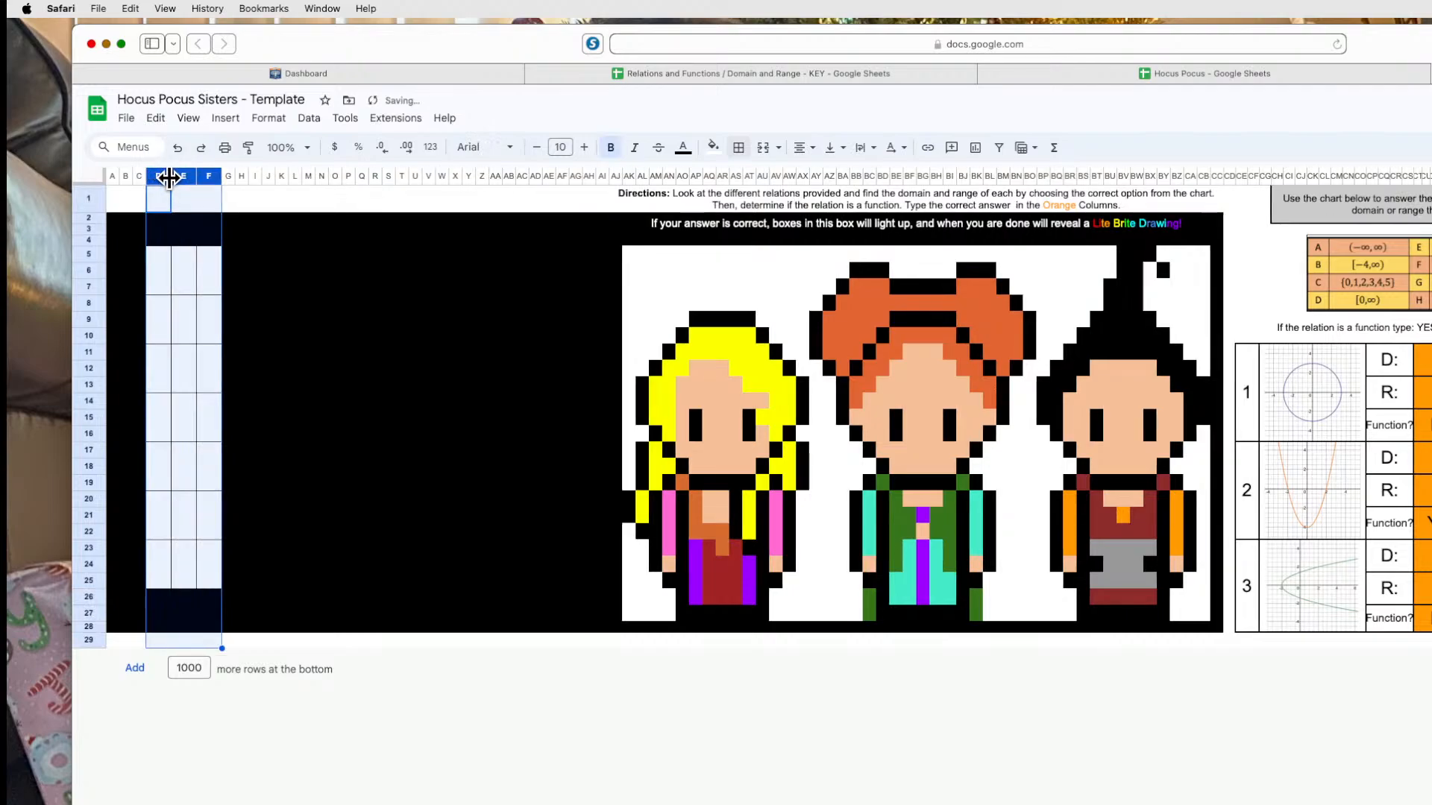
{"action": "left_click", "coordinate": [165, 276]}
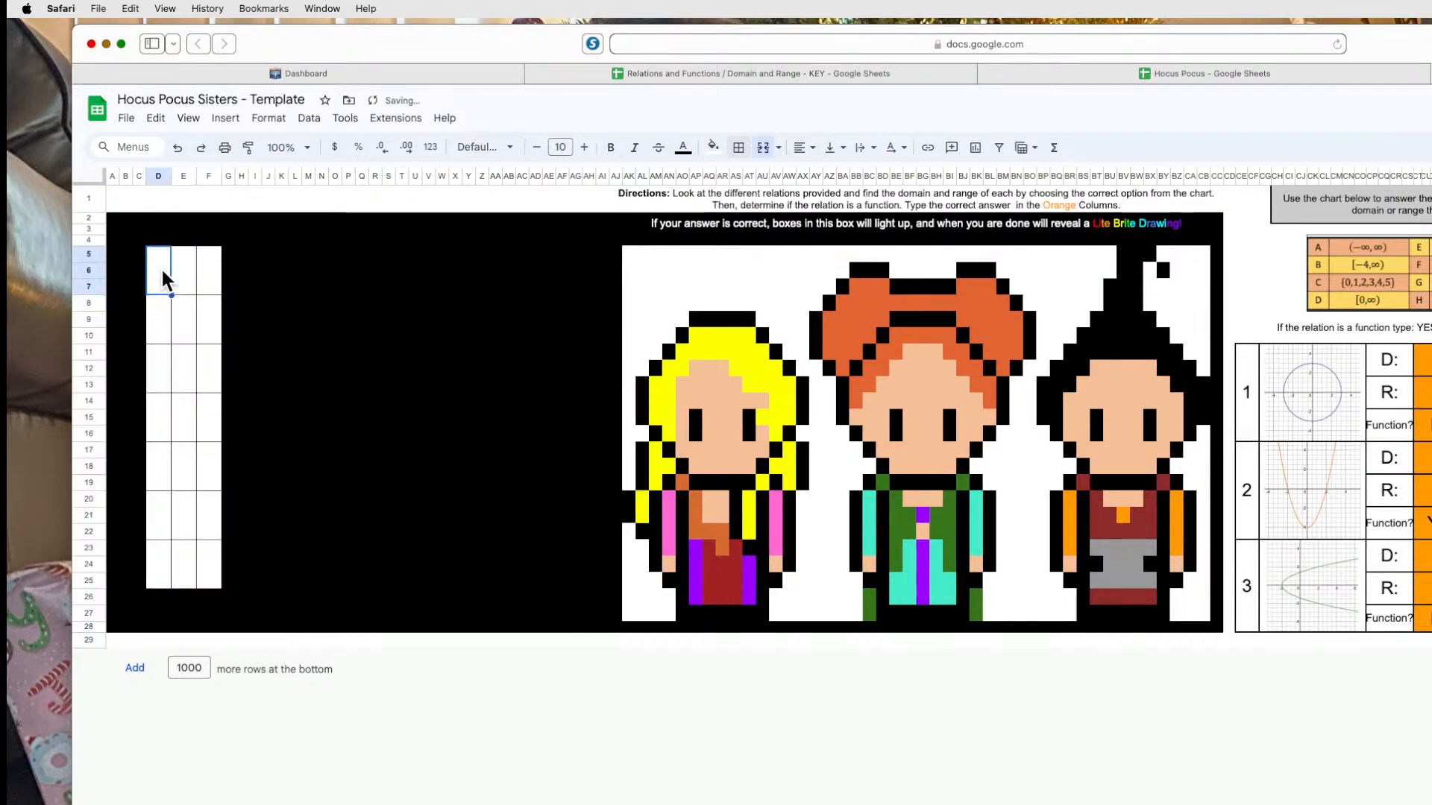
{"action": "left_click", "coordinate": [183, 176]}
{"action": "left_click_drag", "start_coordinate": [196, 176], "coordinate": [295, 181]}
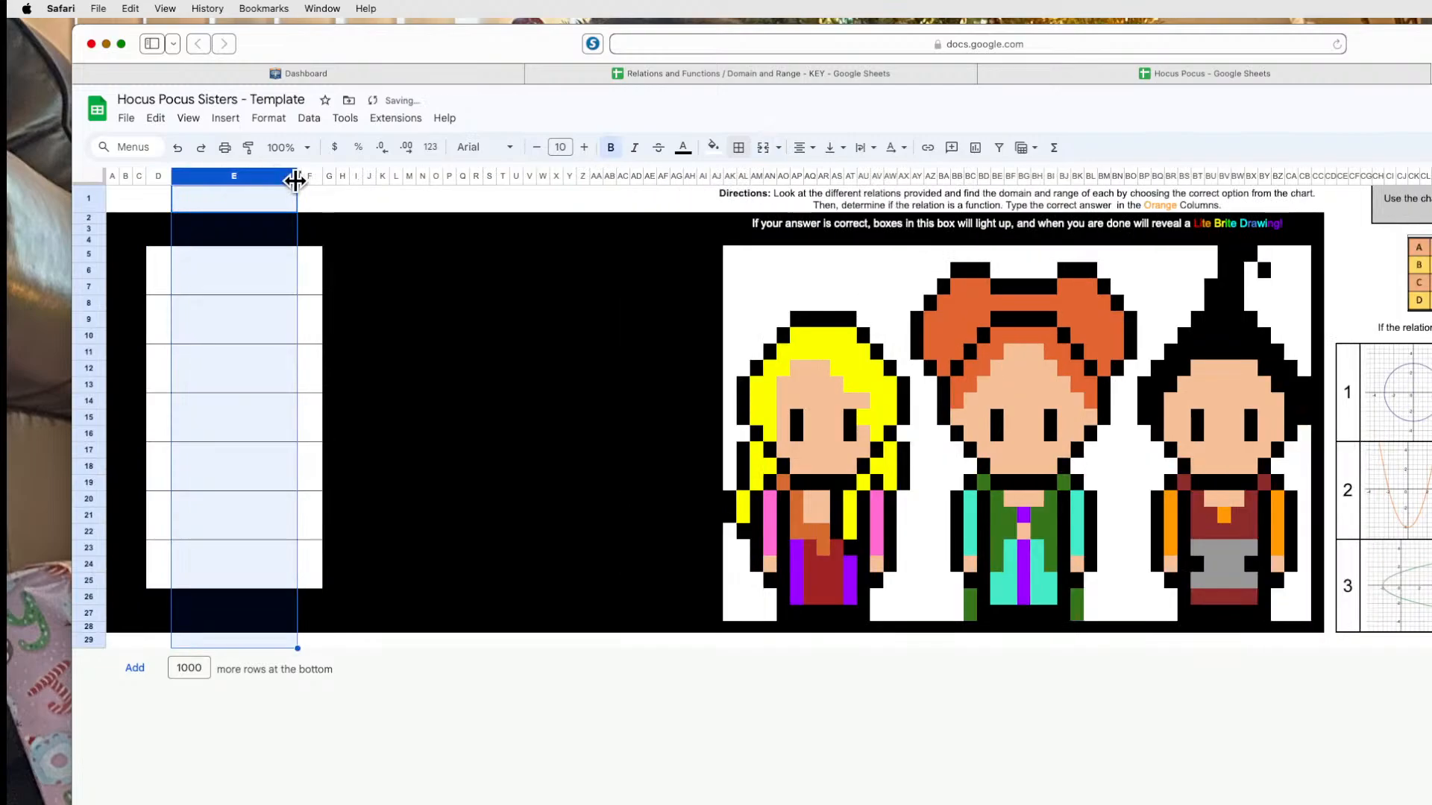
{"action": "left_click", "coordinate": [311, 176]}
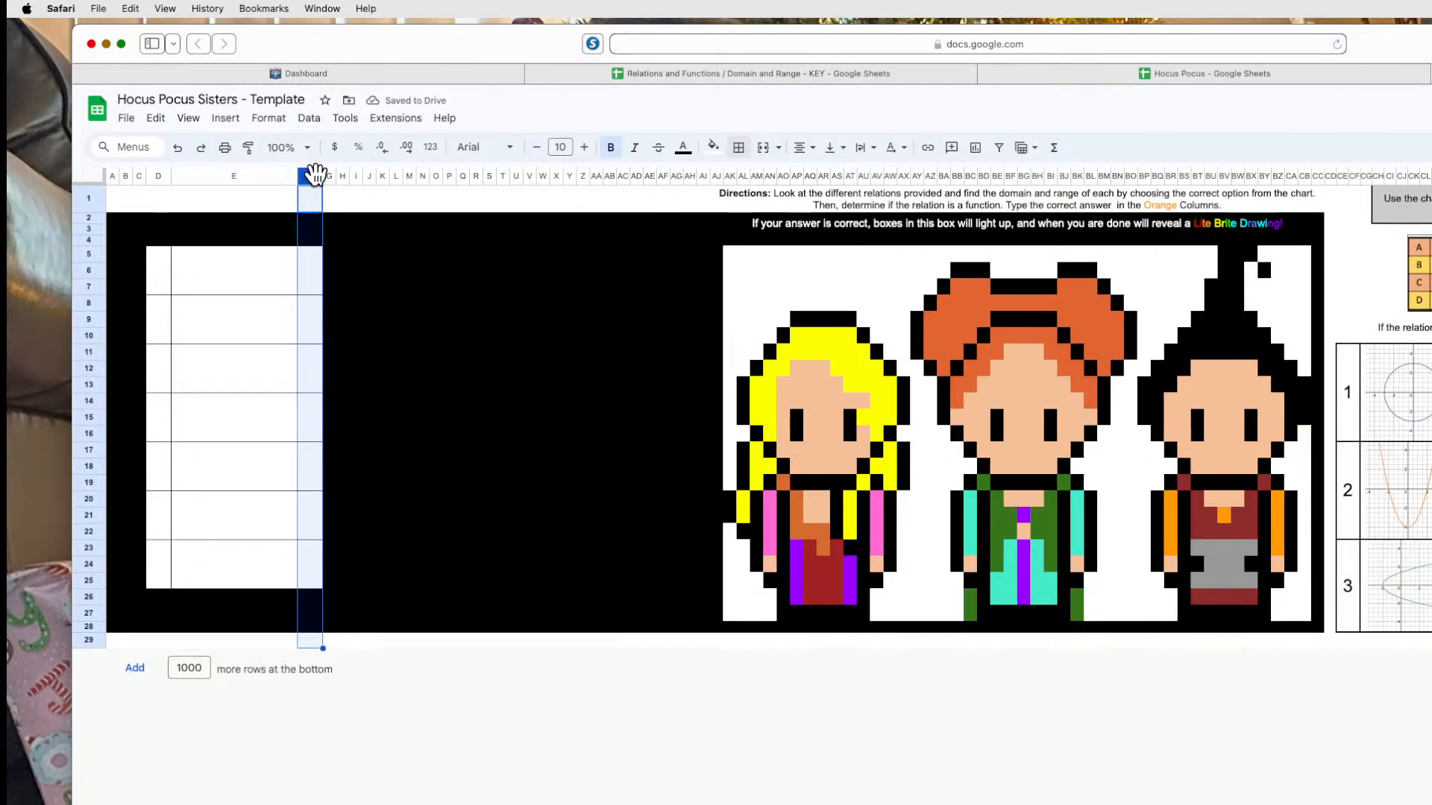
{"action": "left_click_drag", "start_coordinate": [322, 174], "coordinate": [403, 176]}
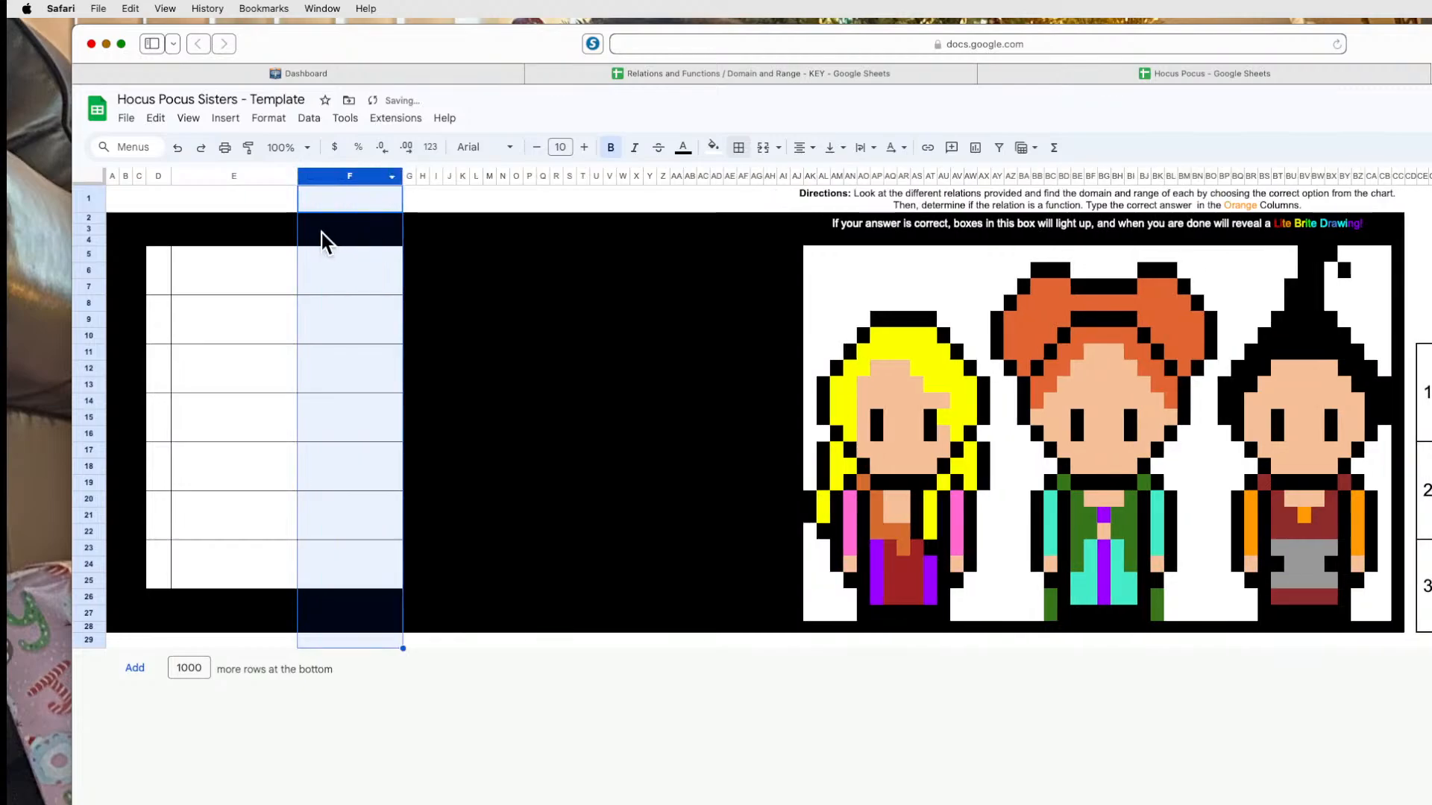
Move the three-column grid in D5 to F25 to the black area starting at cell I6.
{"action": "left_click", "coordinate": [160, 286]}
{"action": "left_click_drag", "start_coordinate": [159, 285], "coordinate": [392, 578]}
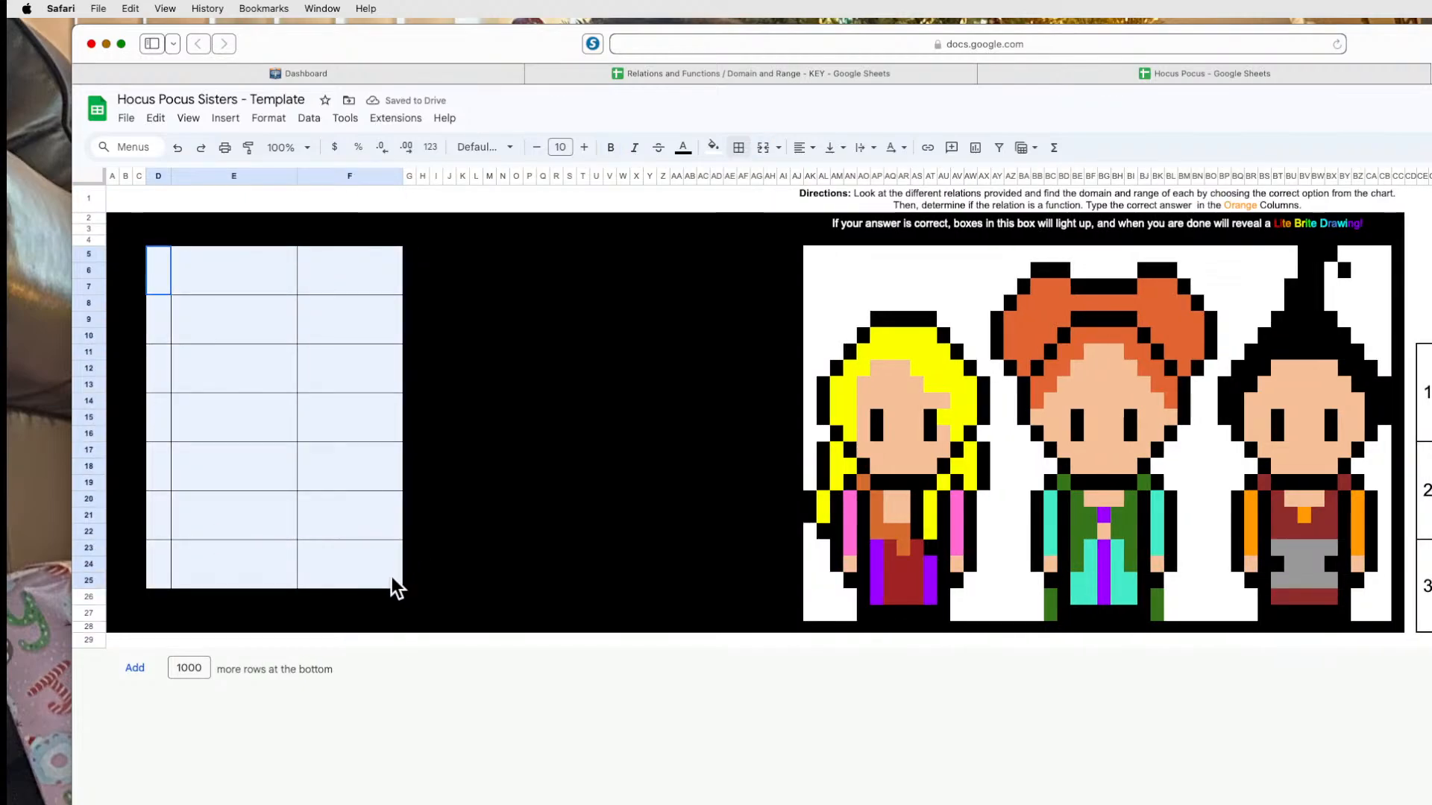
{"action": "key", "text": "super+c"}
{"action": "key", "text": "Right"}
{"action": "key", "text": "Right"}
{"action": "key", "text": "Right"}
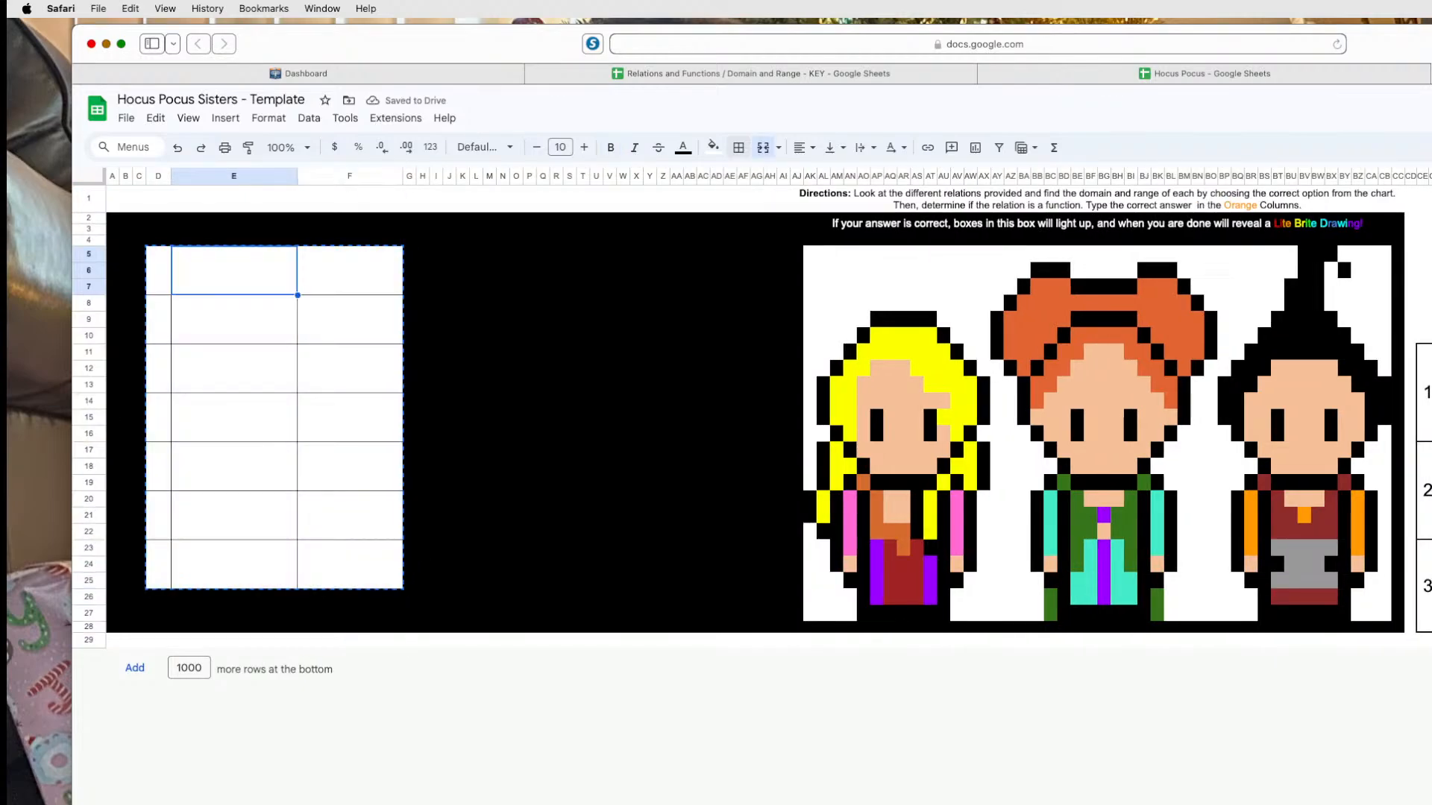
{"action": "key", "text": "Down"}
{"action": "key", "text": "Right"}
{"action": "key", "text": "Right"}
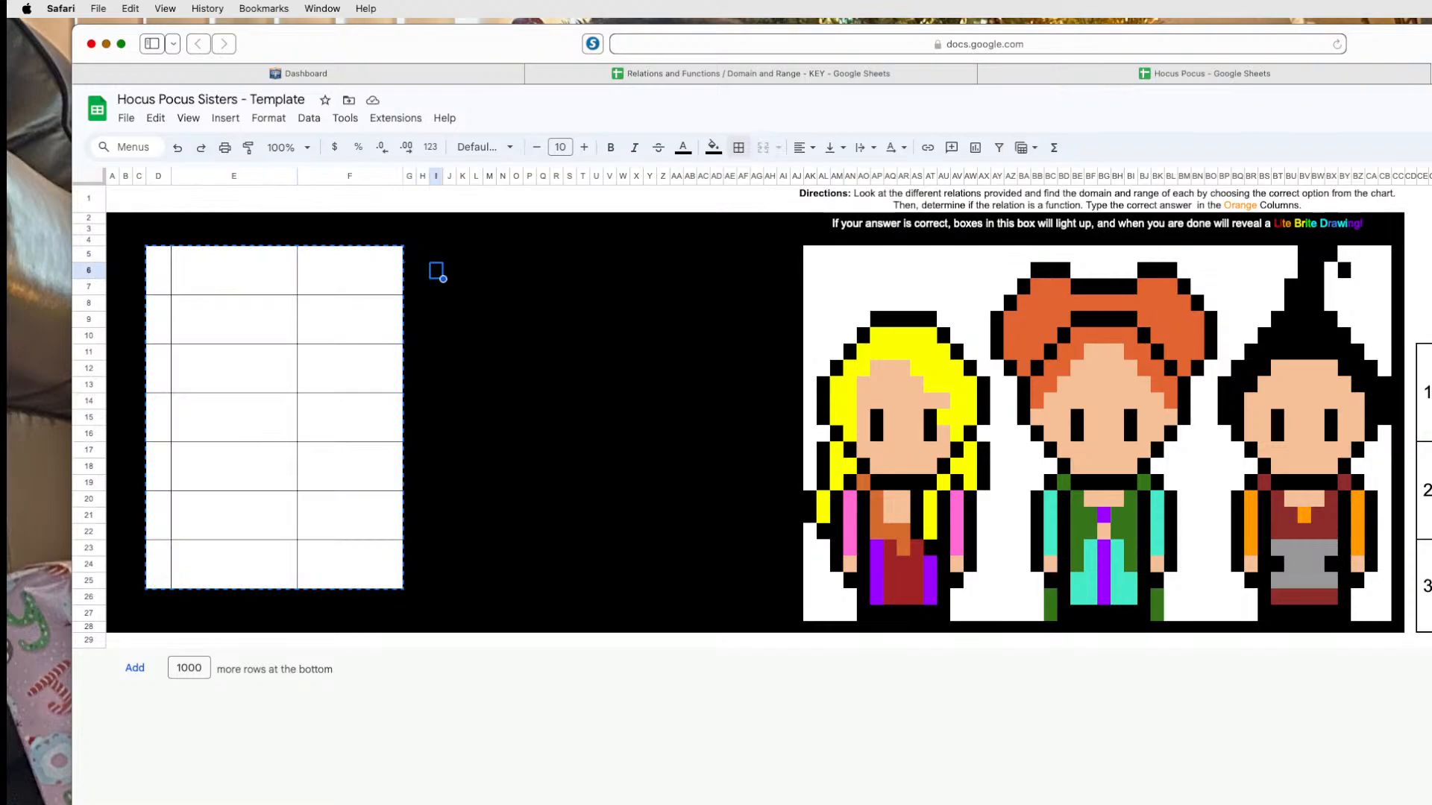
{"action": "key", "text": "super+v"}
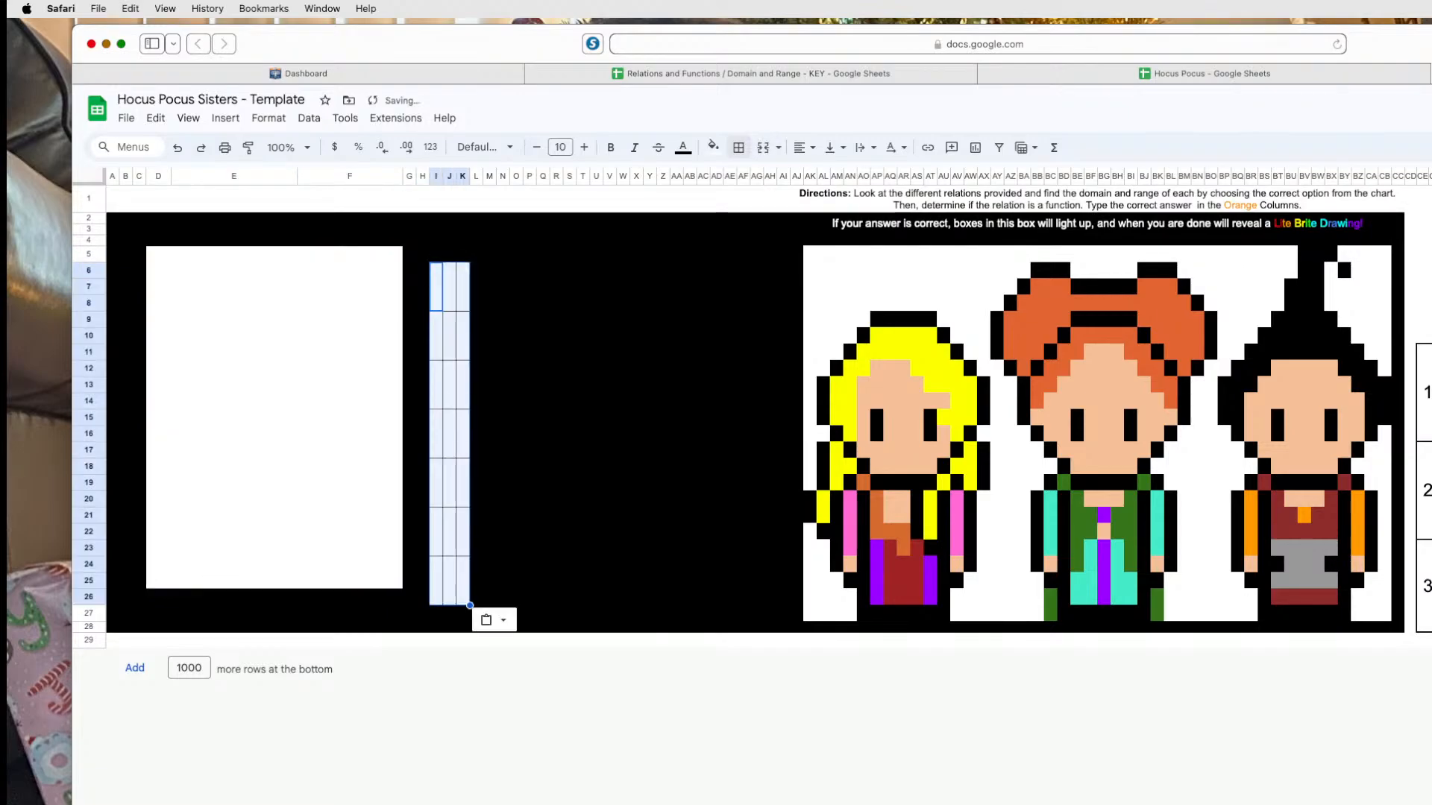
Move the grid from I6 to K26 back into columns D to F, starting at cell D7.
{"action": "left_click_drag", "start_coordinate": [437, 292], "coordinate": [460, 601]}
{"action": "key", "text": "super+c"}
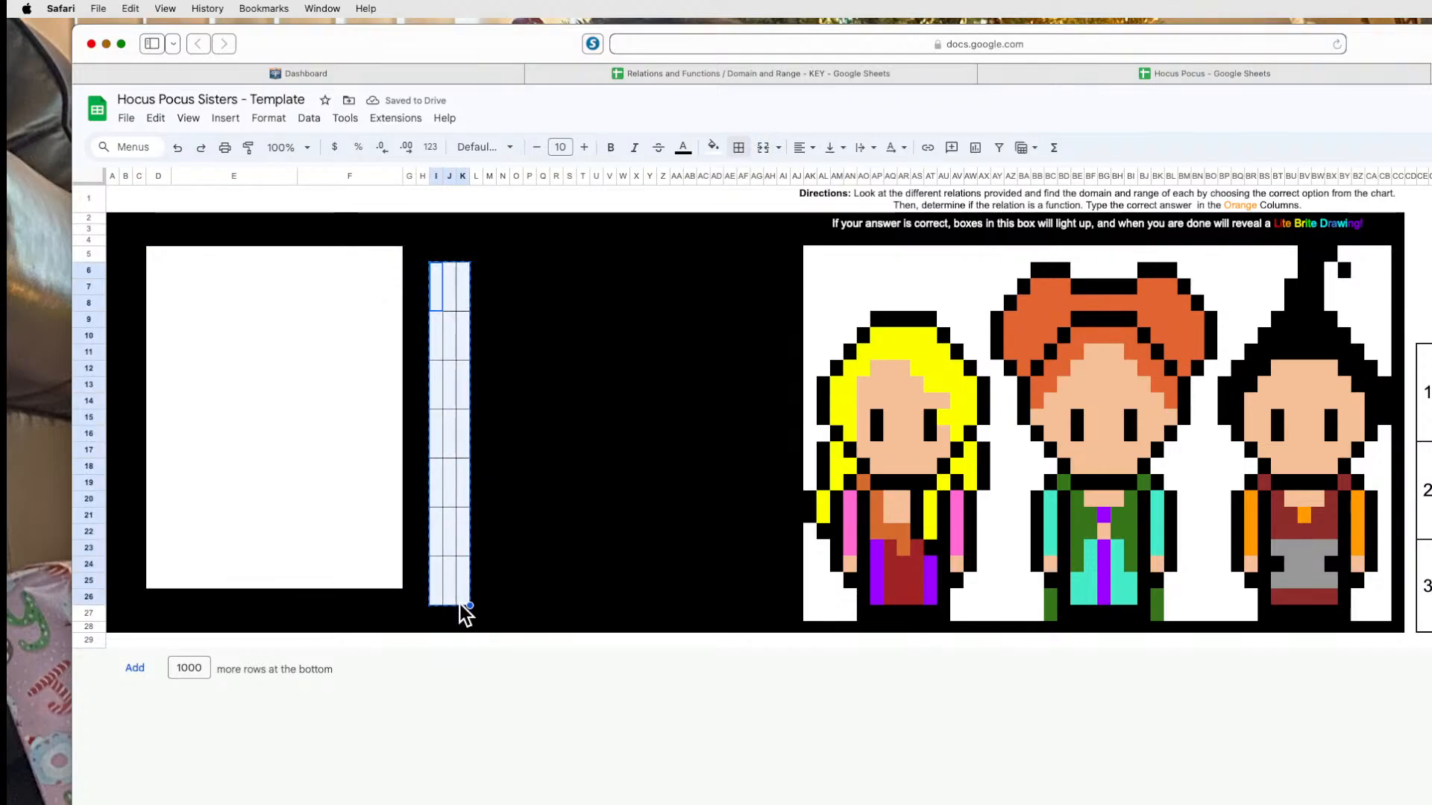
{"action": "left_click", "coordinate": [161, 288]}
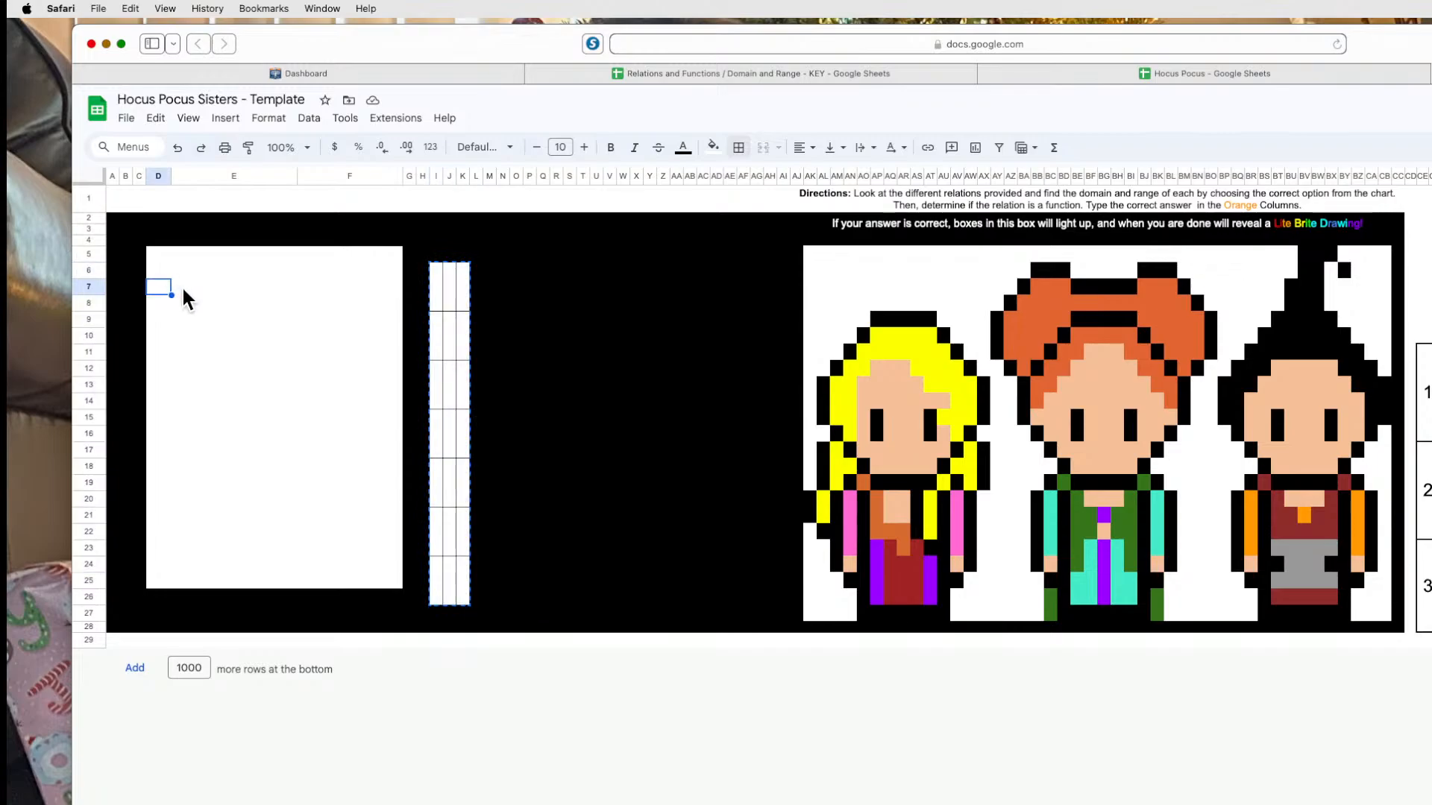
{"action": "key", "text": "super+v"}
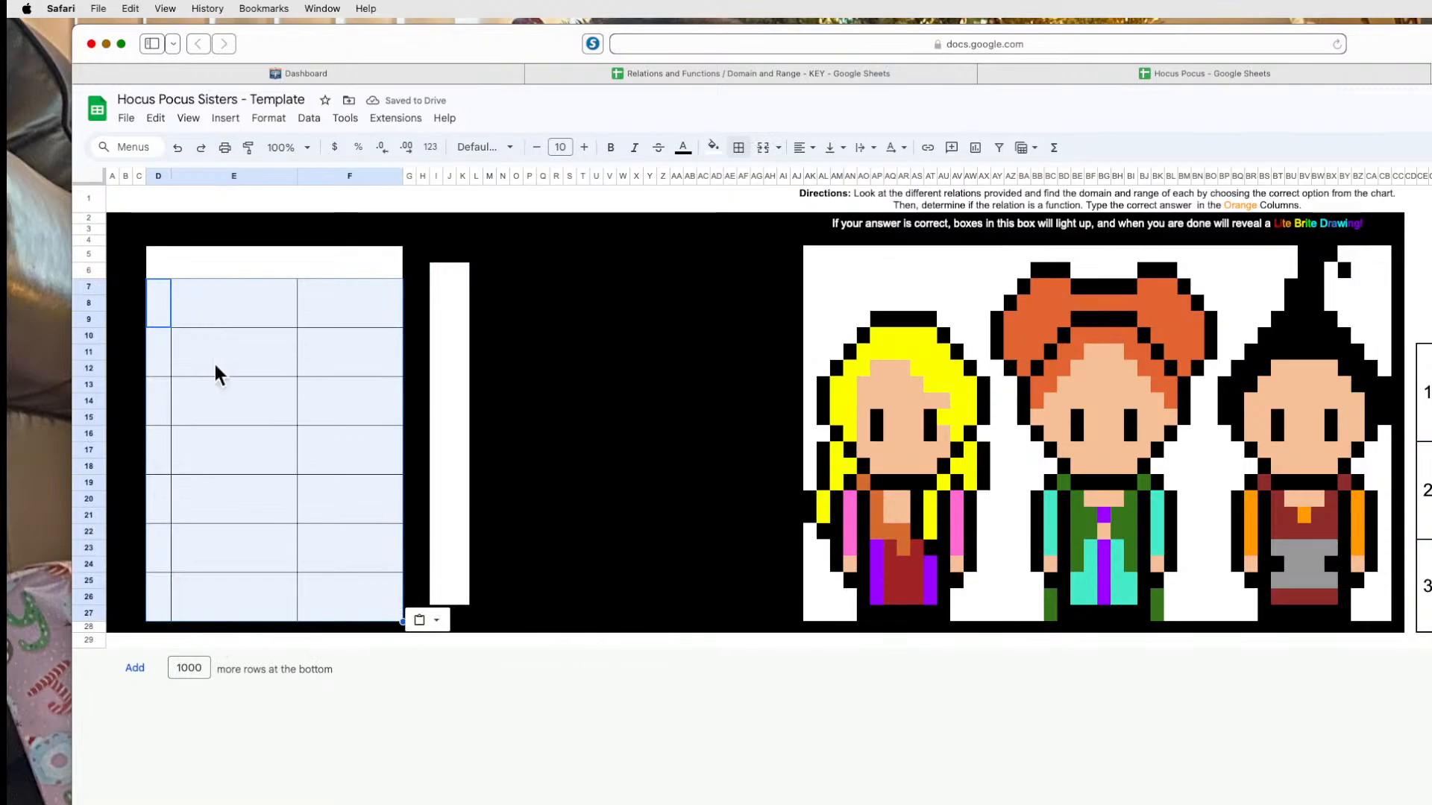
Merge cells F5 and F6 above the grid's third column and enter the heading Answers.
{"action": "left_click", "coordinate": [199, 255]}
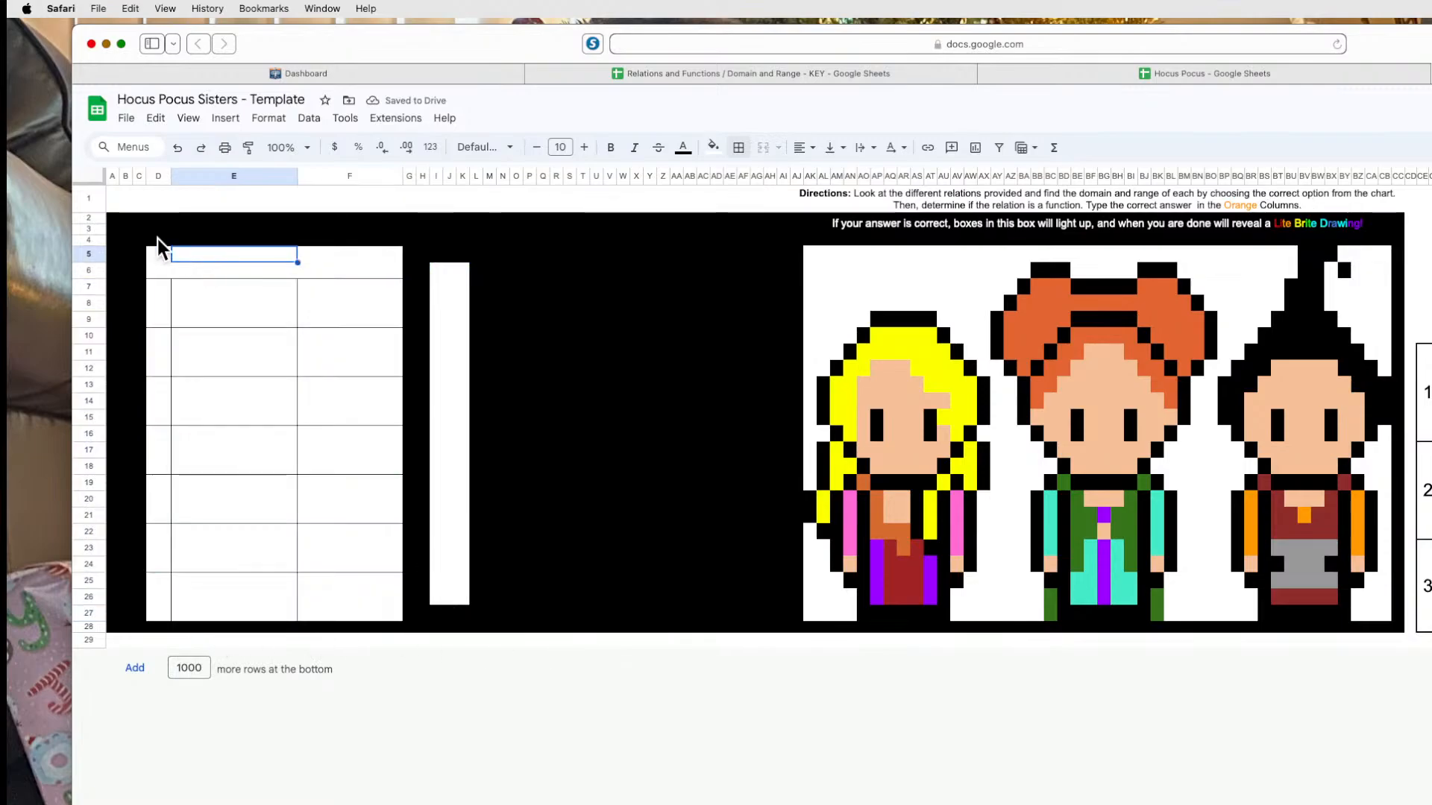
{"action": "left_click", "coordinate": [270, 270]}
{"action": "left_click_drag", "start_coordinate": [320, 249], "coordinate": [320, 265]}
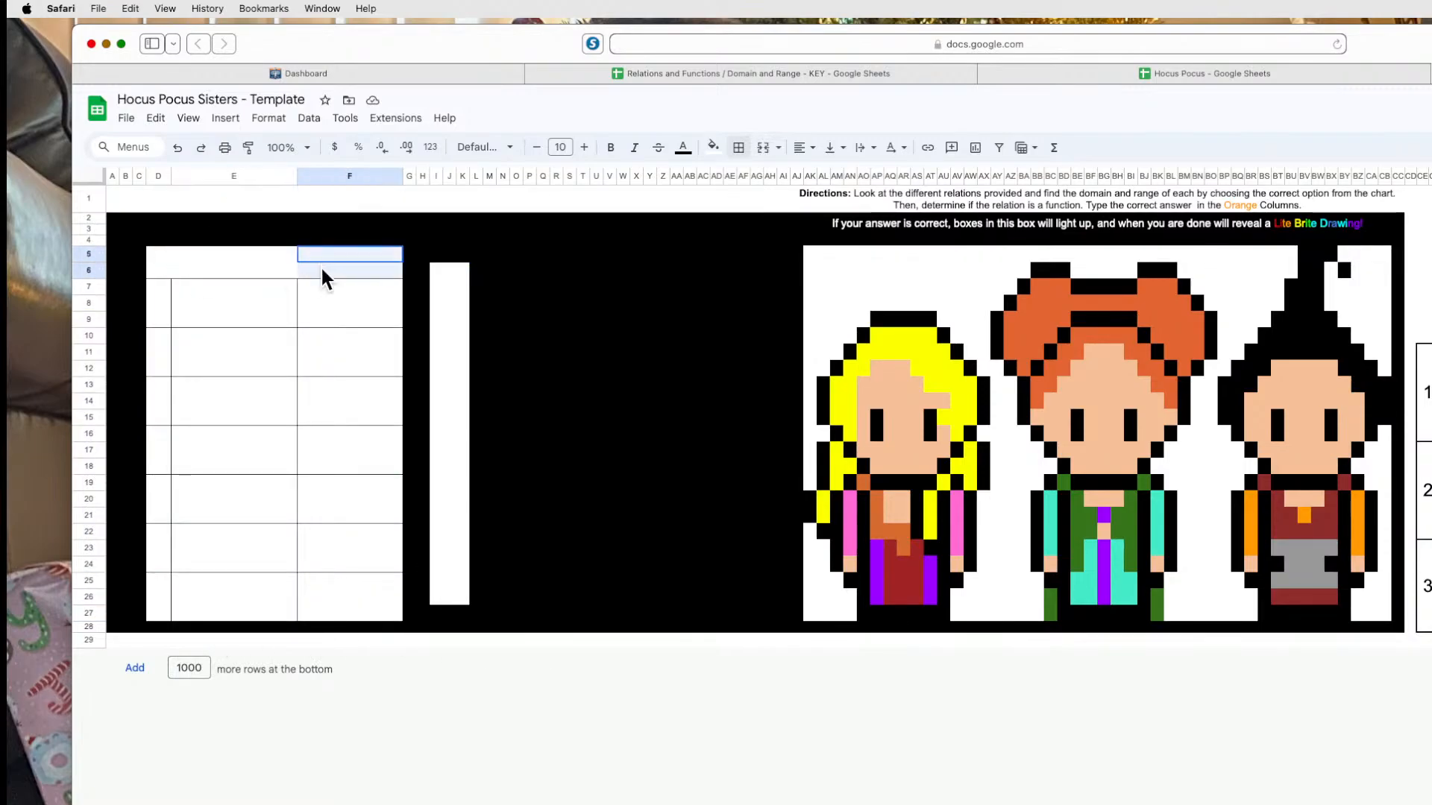
{"action": "left_click", "coordinate": [764, 148]}
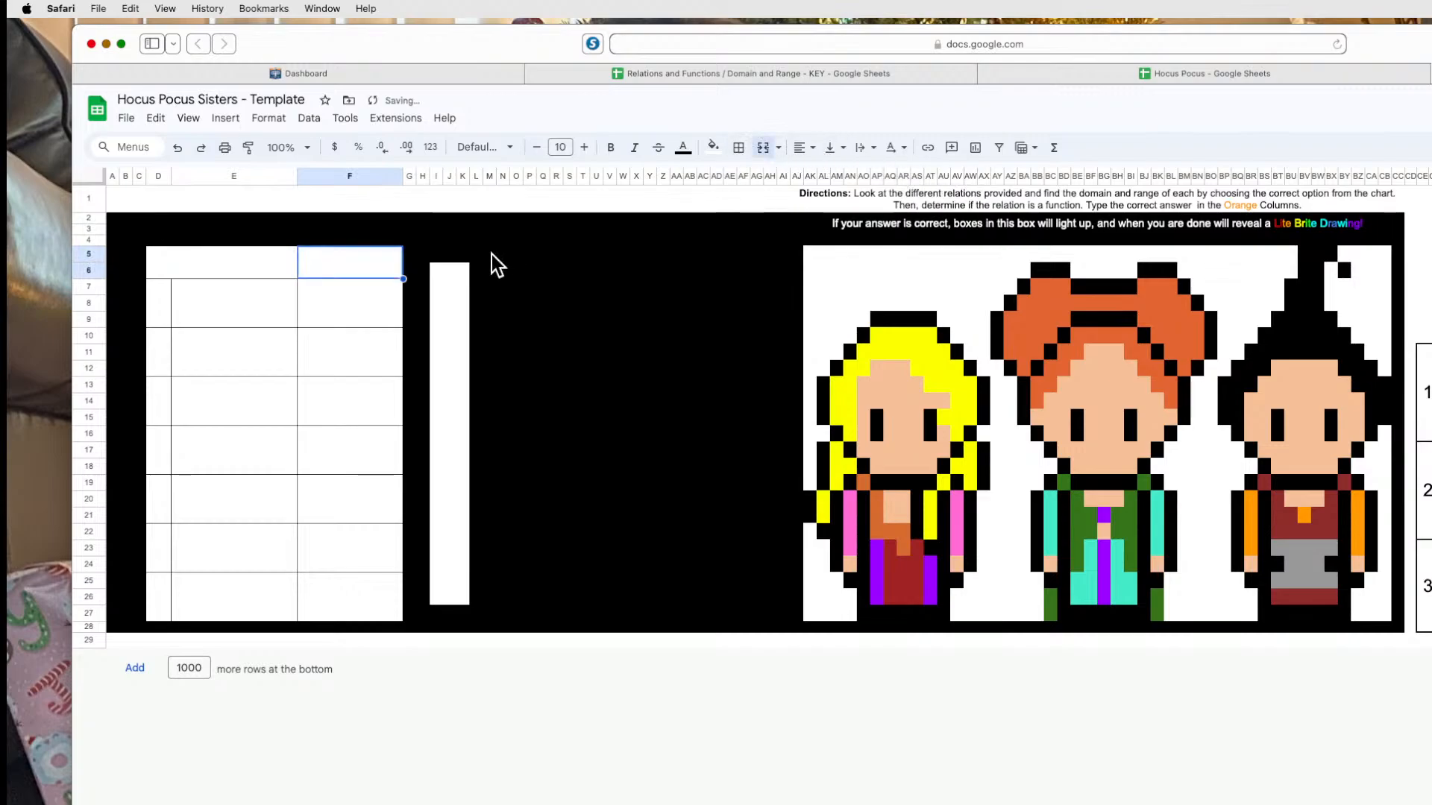
{"action": "double_click", "coordinate": [360, 273]}
{"action": "type", "text": "Answers"}
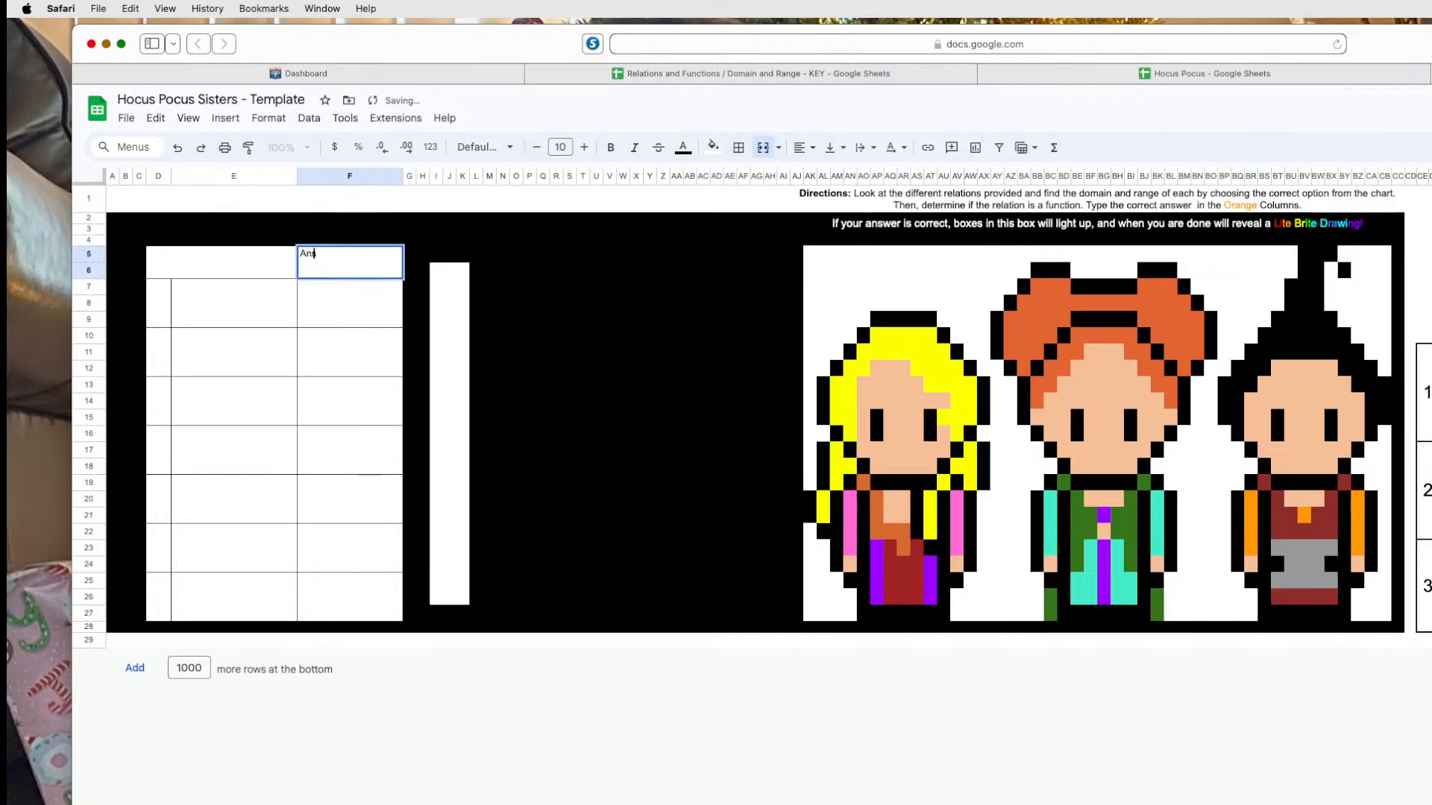
{"action": "left_click", "coordinate": [480, 324]}
{"action": "left_click", "coordinate": [348, 261]}
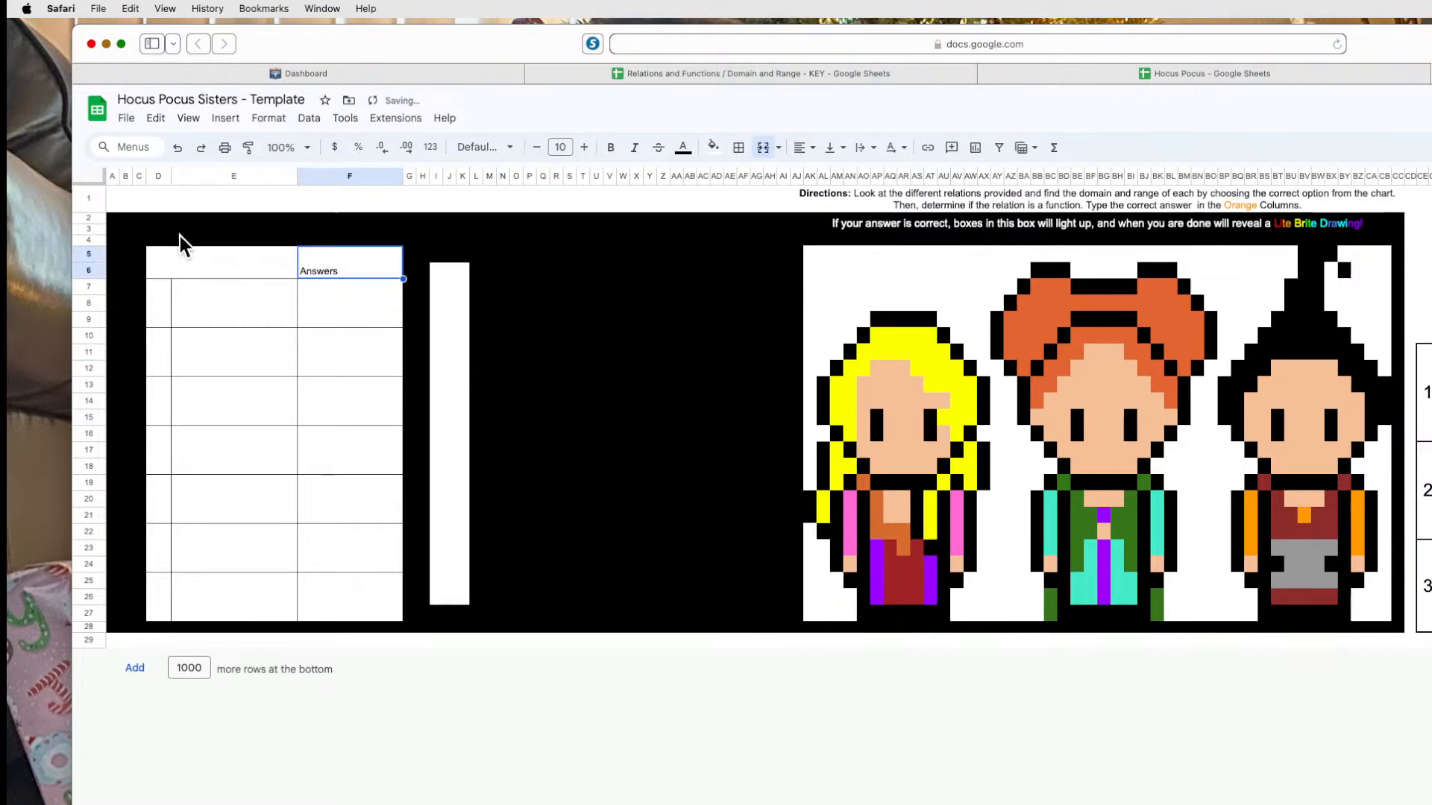
Fill cells C3 to E6, next to the Answers heading, with black.
{"action": "left_click_drag", "start_coordinate": [137, 230], "coordinate": [284, 263]}
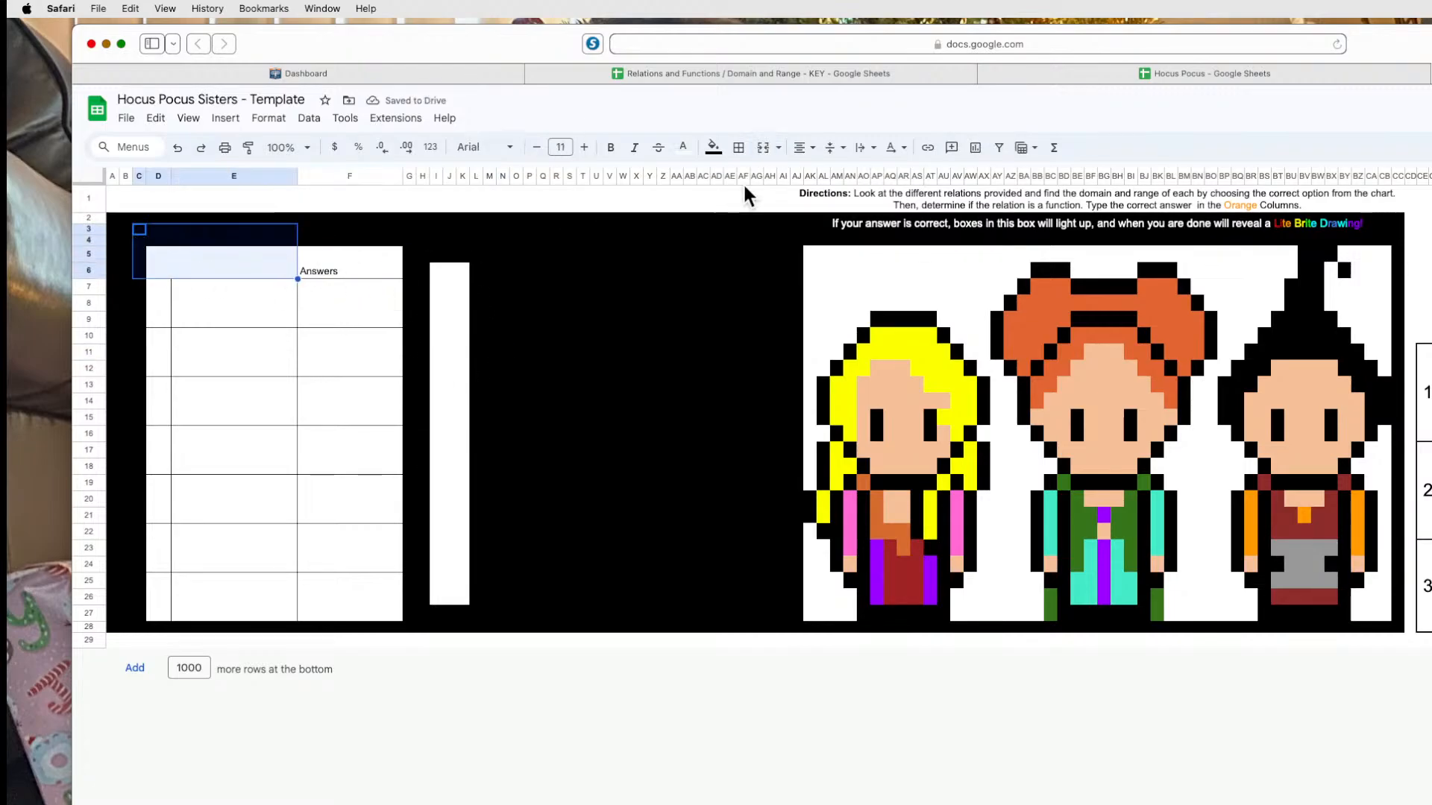
{"action": "left_click", "coordinate": [714, 149]}
{"action": "left_click", "coordinate": [716, 201]}
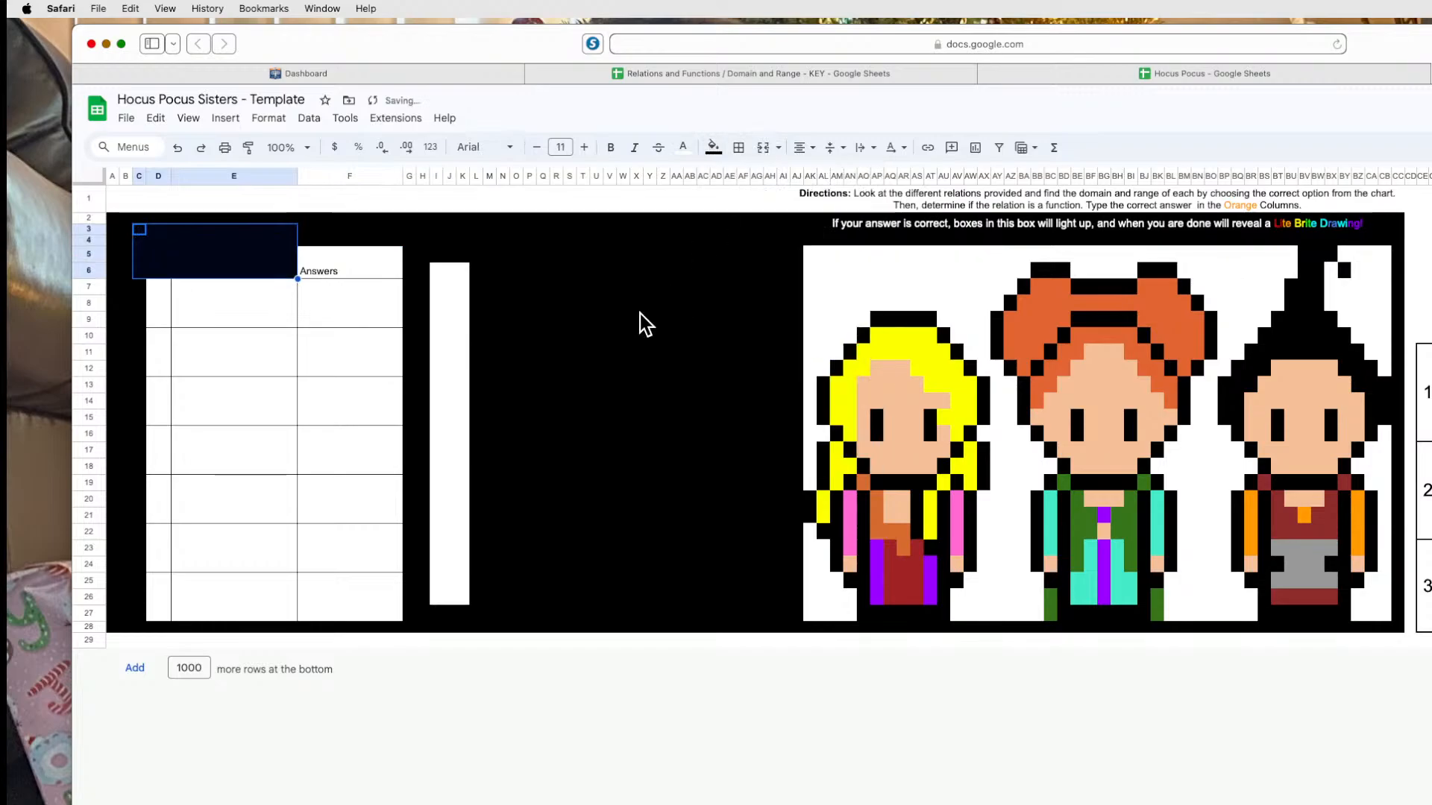
Delete columns H to AI between the question grid and the picture.
{"action": "left_click", "coordinate": [638, 317]}
{"action": "left_click_drag", "start_coordinate": [422, 178], "coordinate": [785, 195]}
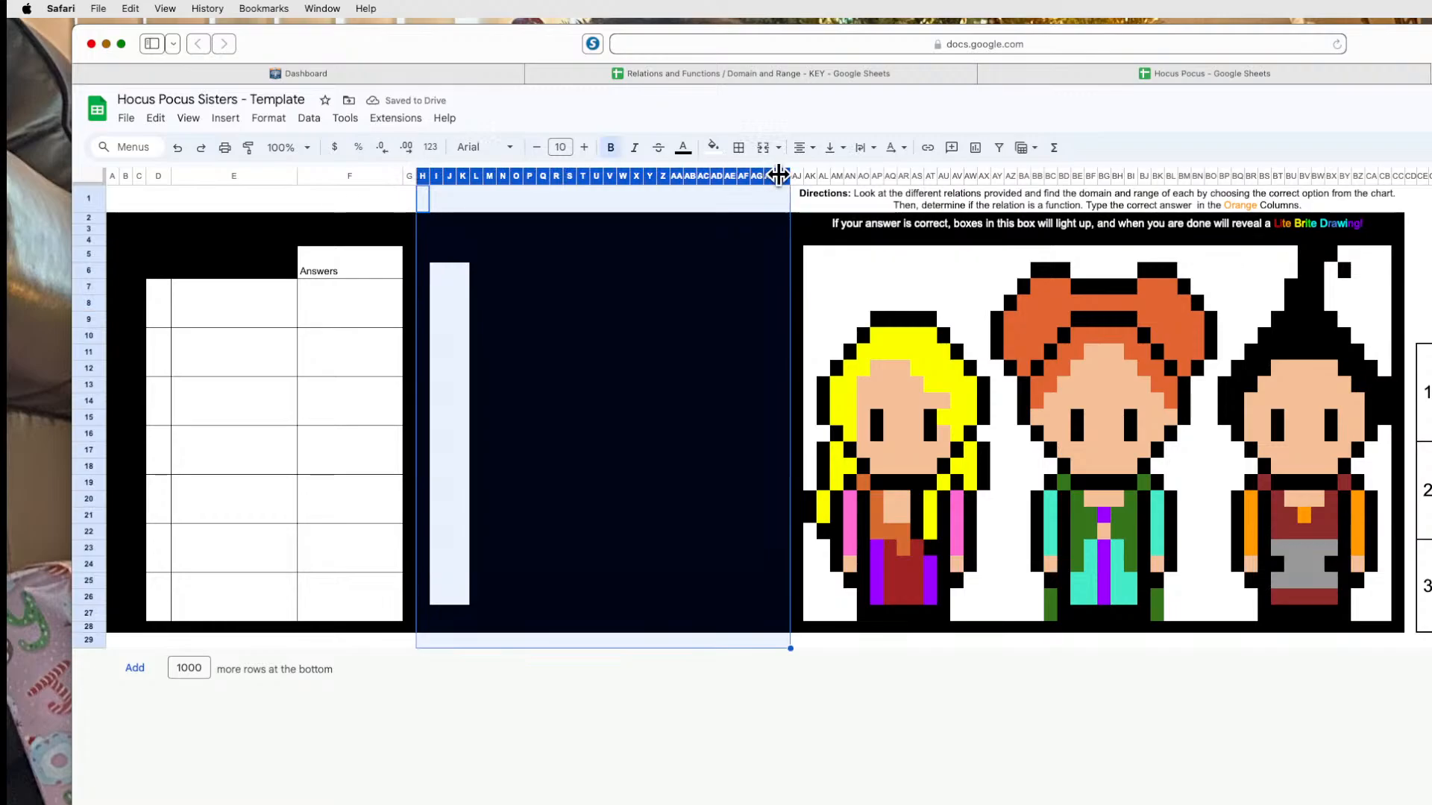
{"action": "right_click", "coordinate": [782, 180]}
{"action": "left_click", "coordinate": [824, 347]}
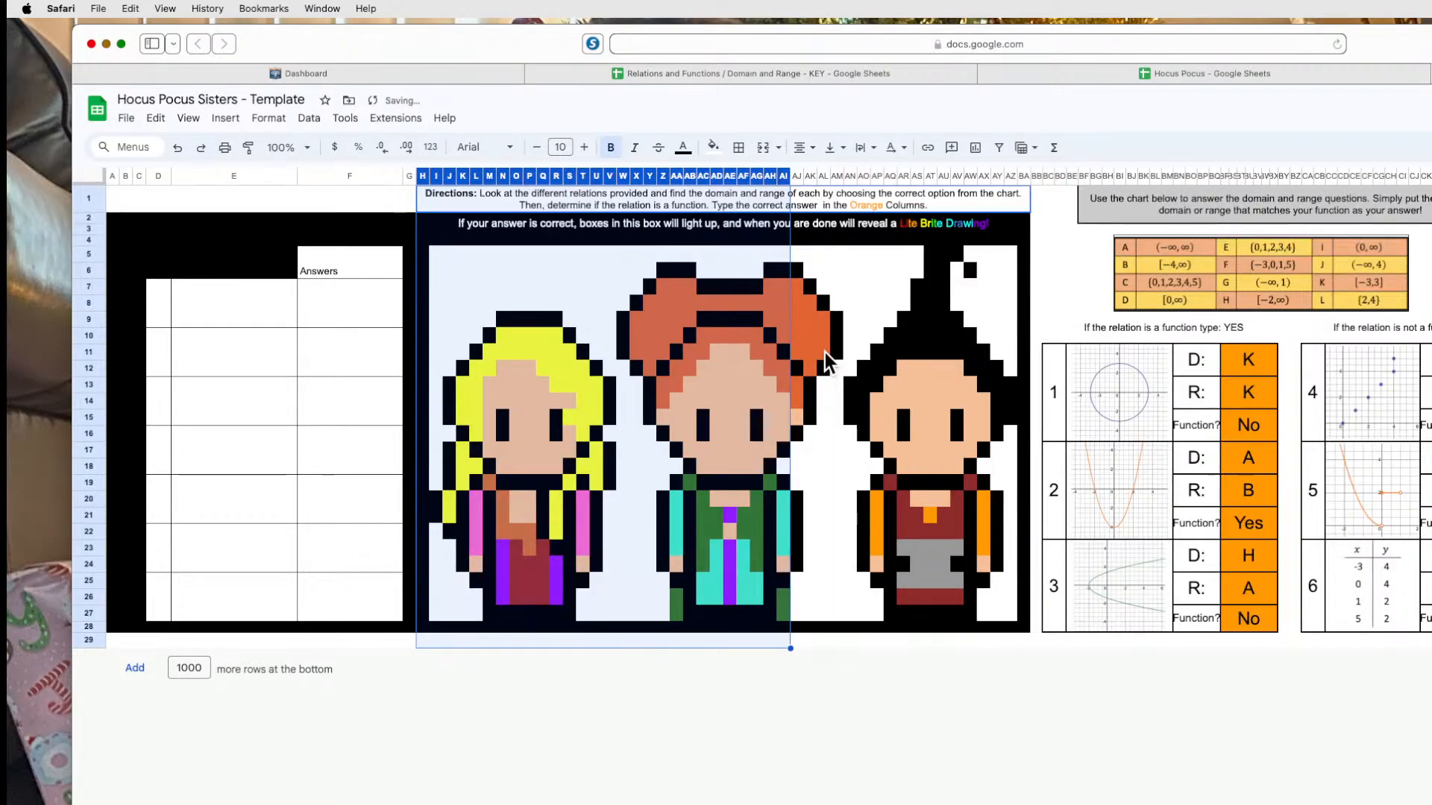
{"action": "left_click", "coordinate": [516, 369]}
Merge the instruction banner in rows 2 and 3 with the black cells beside it, from column D to BA.
{"action": "left_click_drag", "start_coordinate": [443, 236], "coordinate": [163, 229]}
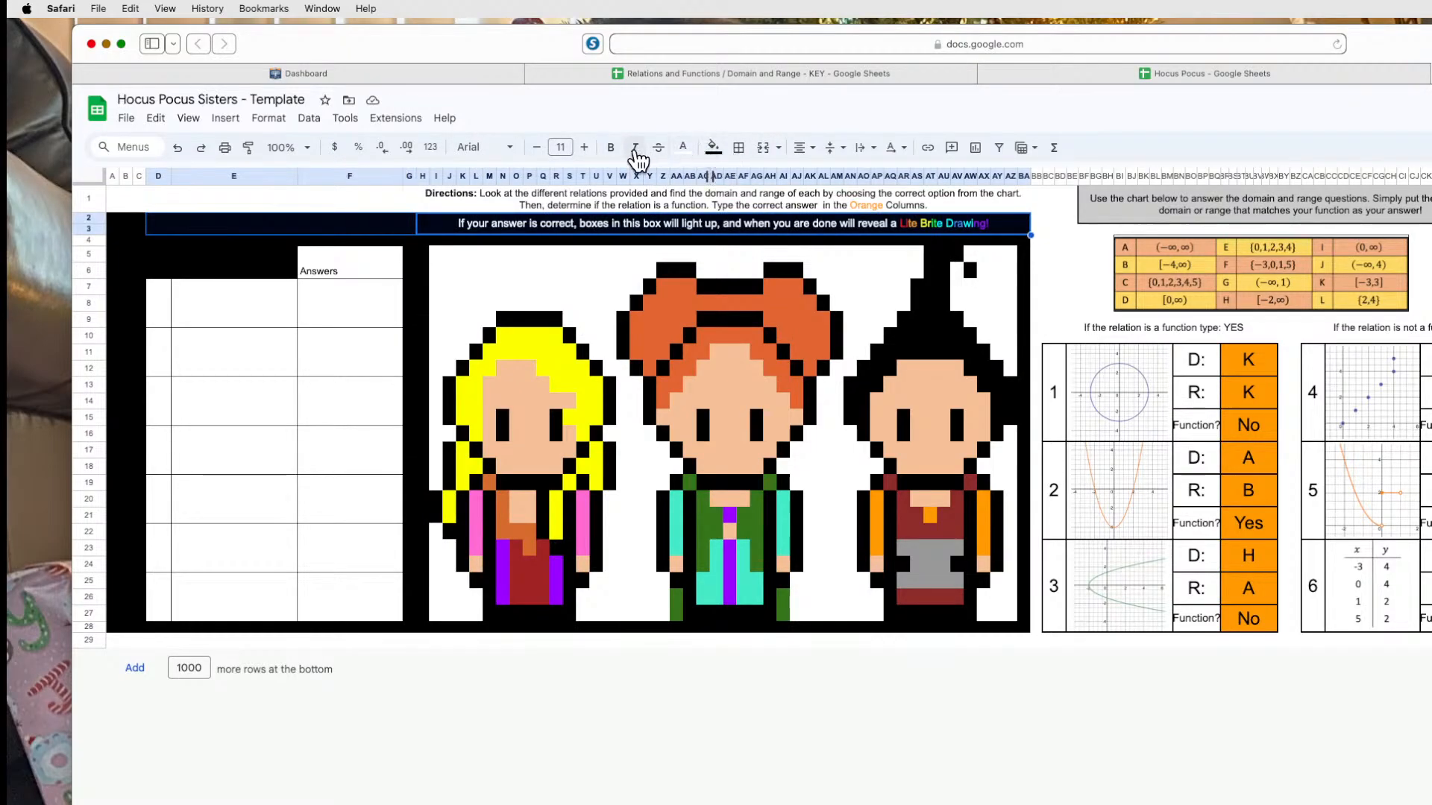
{"action": "left_click", "coordinate": [763, 148]}
{"action": "left_click", "coordinate": [1025, 676]}
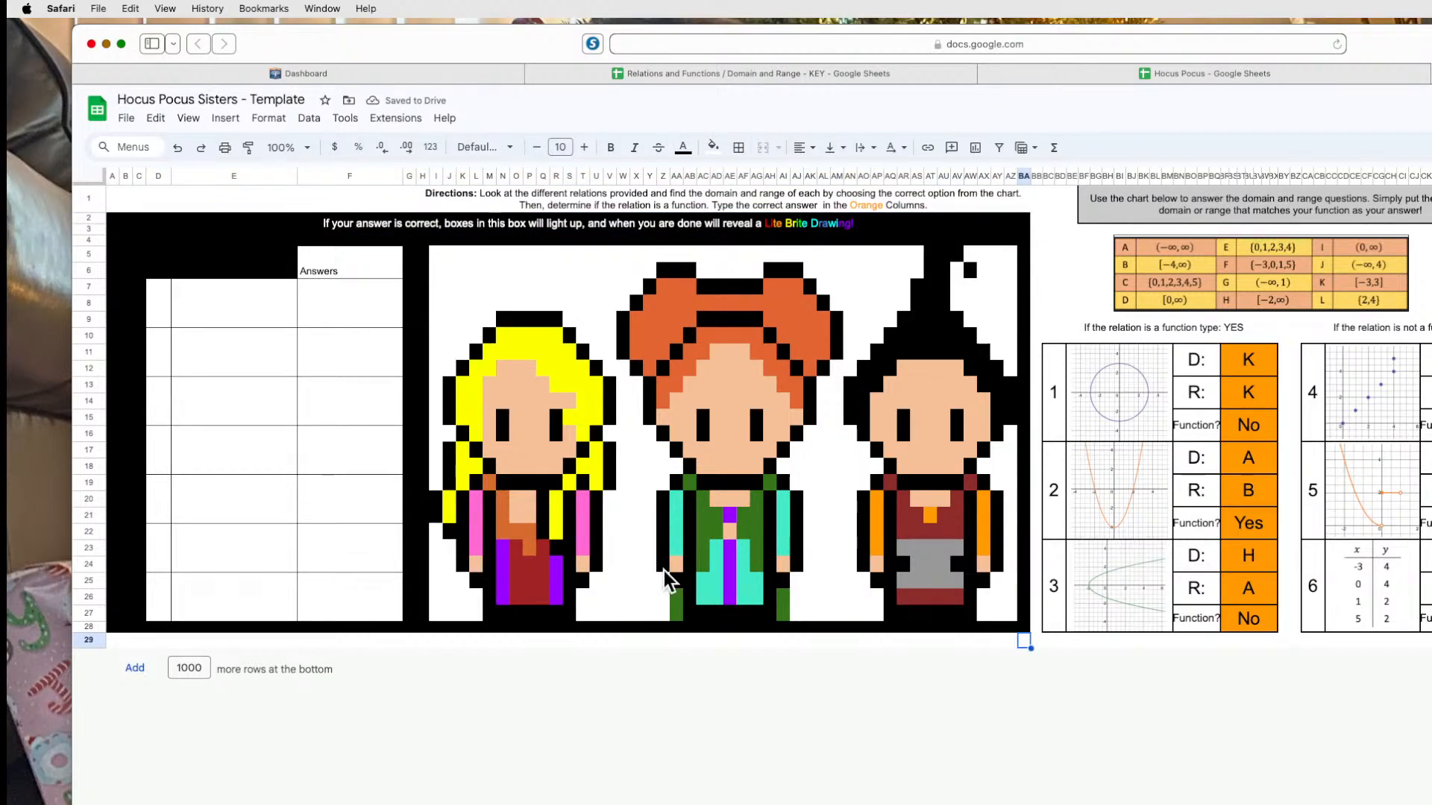
Insert about 22 blank columns after column BB, between the picture and the old question tables.
{"action": "left_click", "coordinate": [1035, 175]}
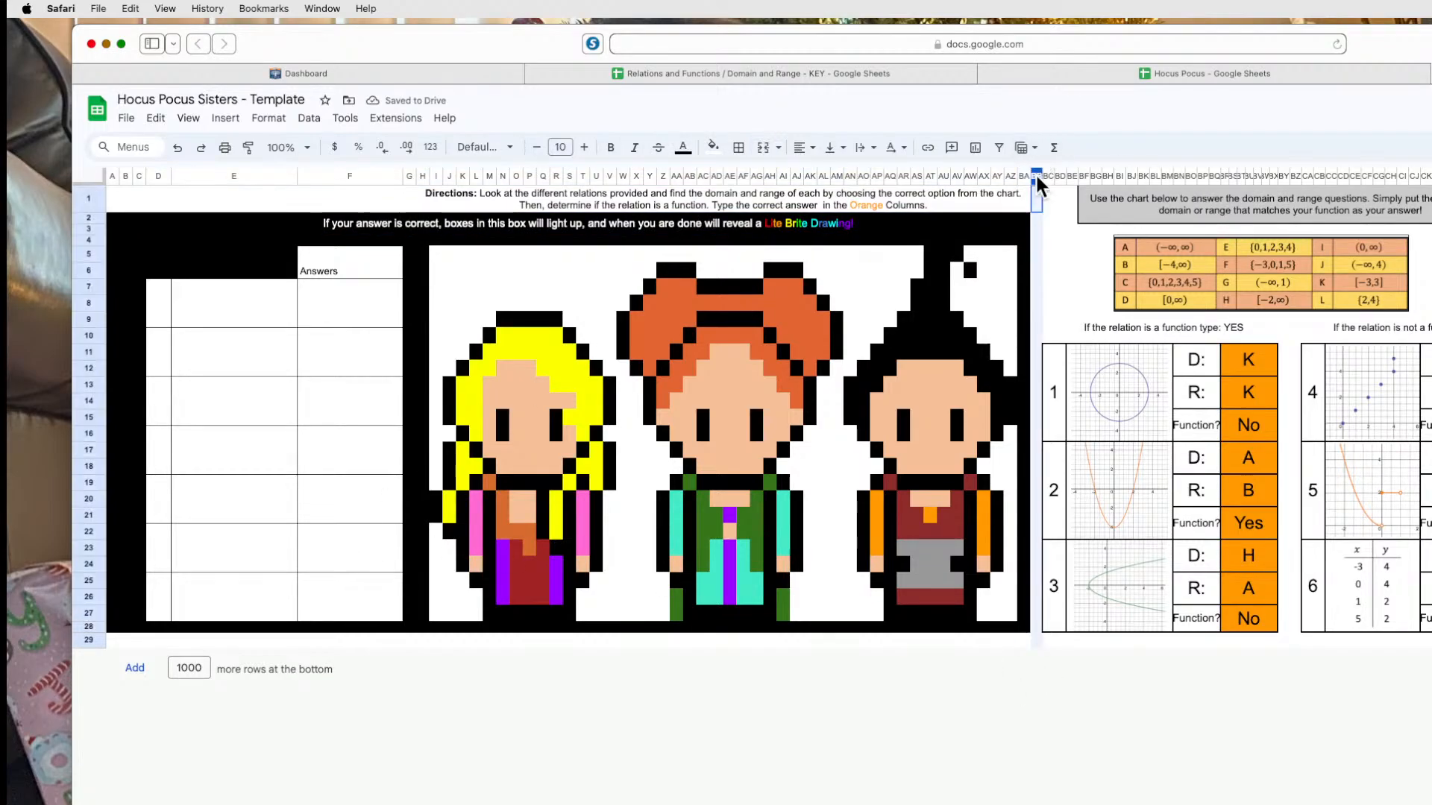
{"action": "right_click", "coordinate": [1036, 176]}
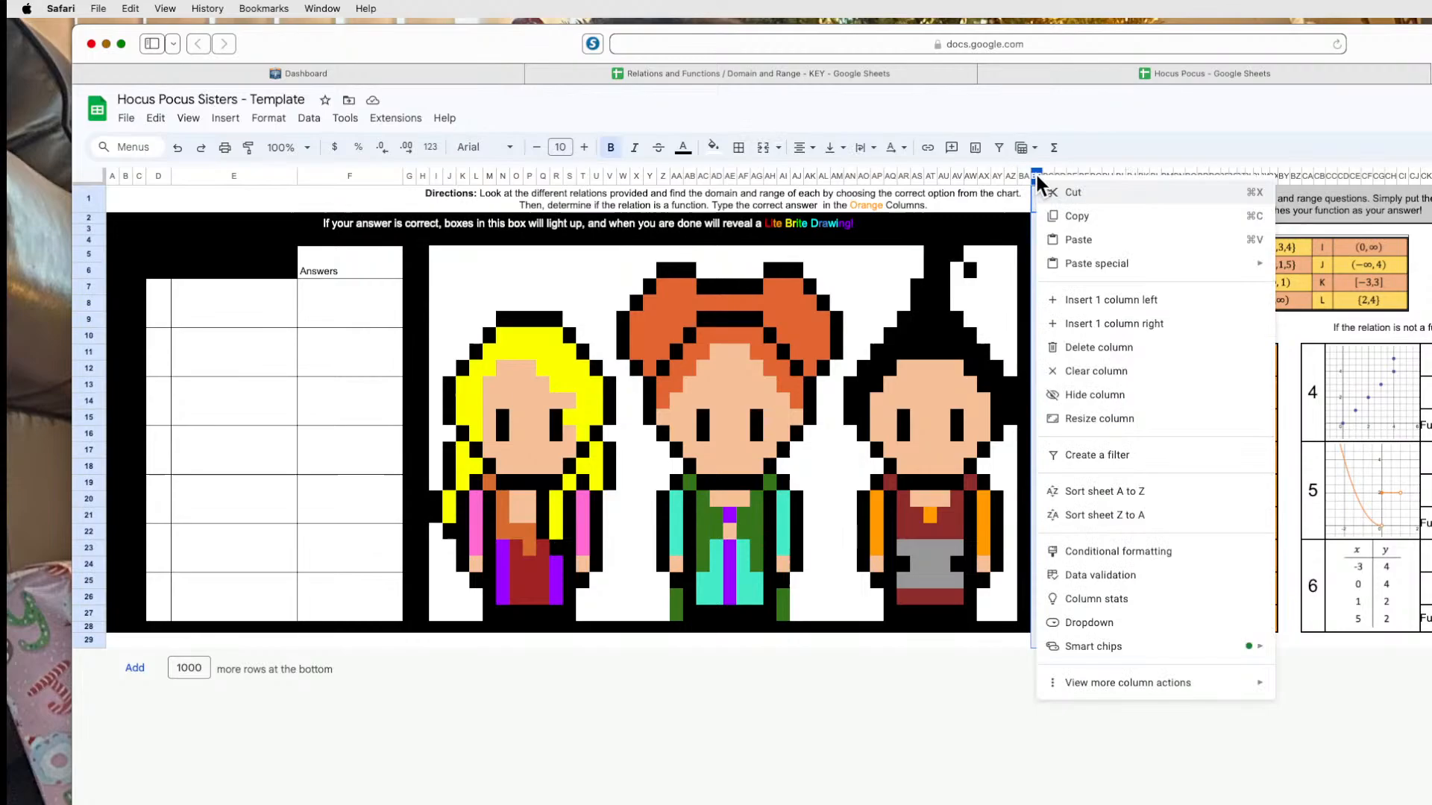
{"action": "left_click", "coordinate": [1183, 323]}
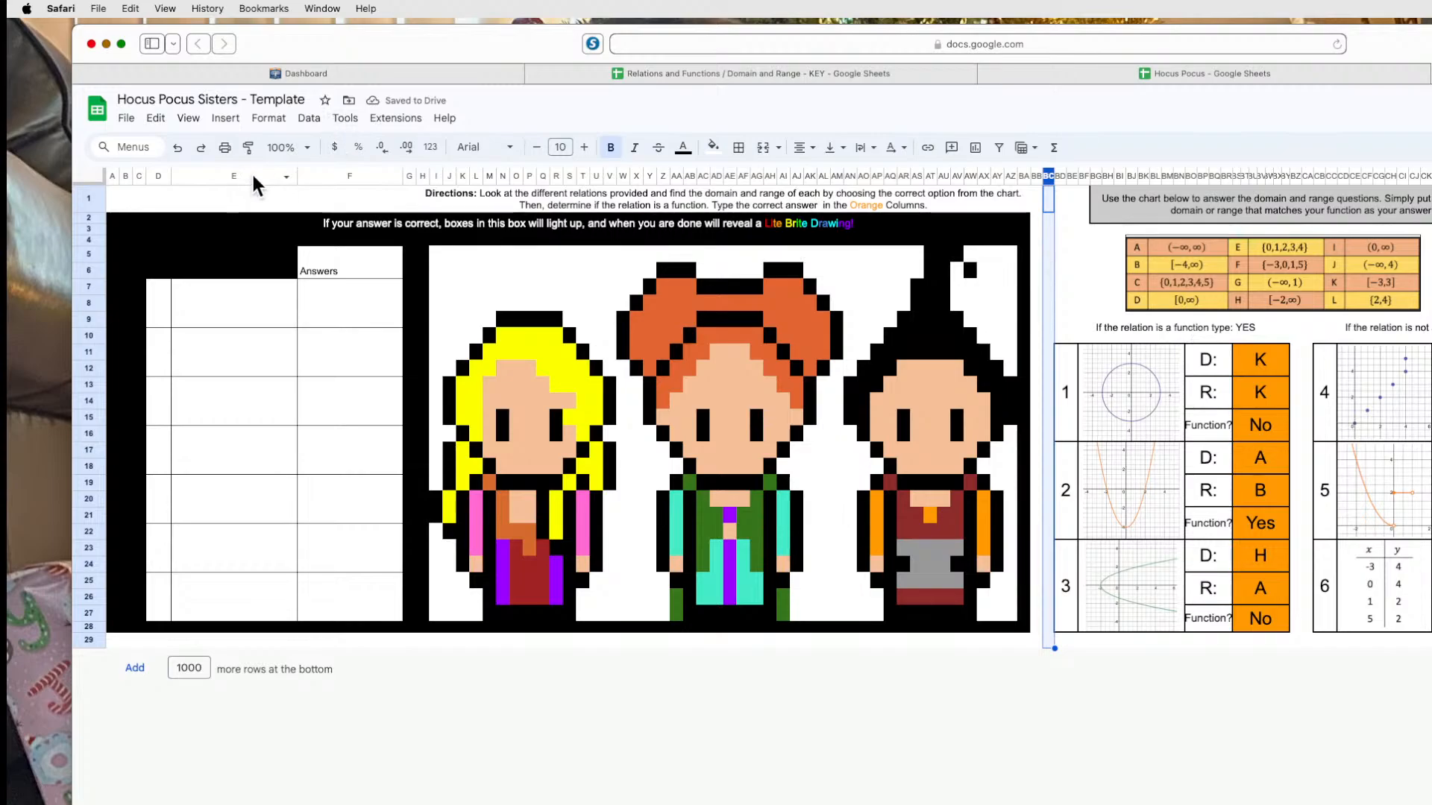
{"action": "left_click", "coordinate": [196, 150]}
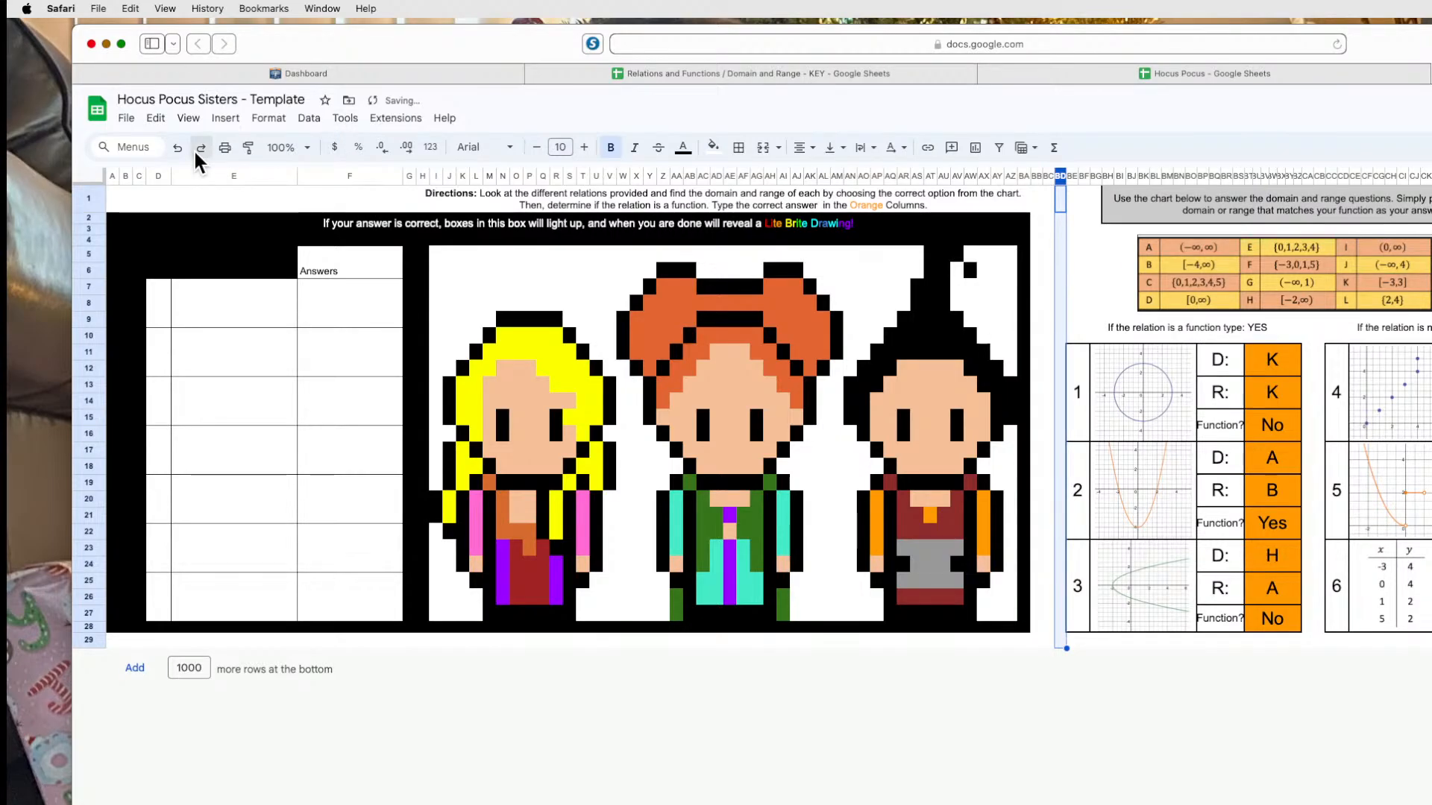
{"action": "left_click", "coordinate": [196, 151]}
{"action": "double_click", "coordinate": [196, 151]}
{"action": "left_click", "coordinate": [196, 152]}
{"action": "left_click", "coordinate": [196, 151]}
{"action": "left_click", "coordinate": [197, 151]}
{"action": "double_click", "coordinate": [196, 151]}
{"action": "left_click", "coordinate": [196, 152]}
{"action": "left_click", "coordinate": [196, 152]}
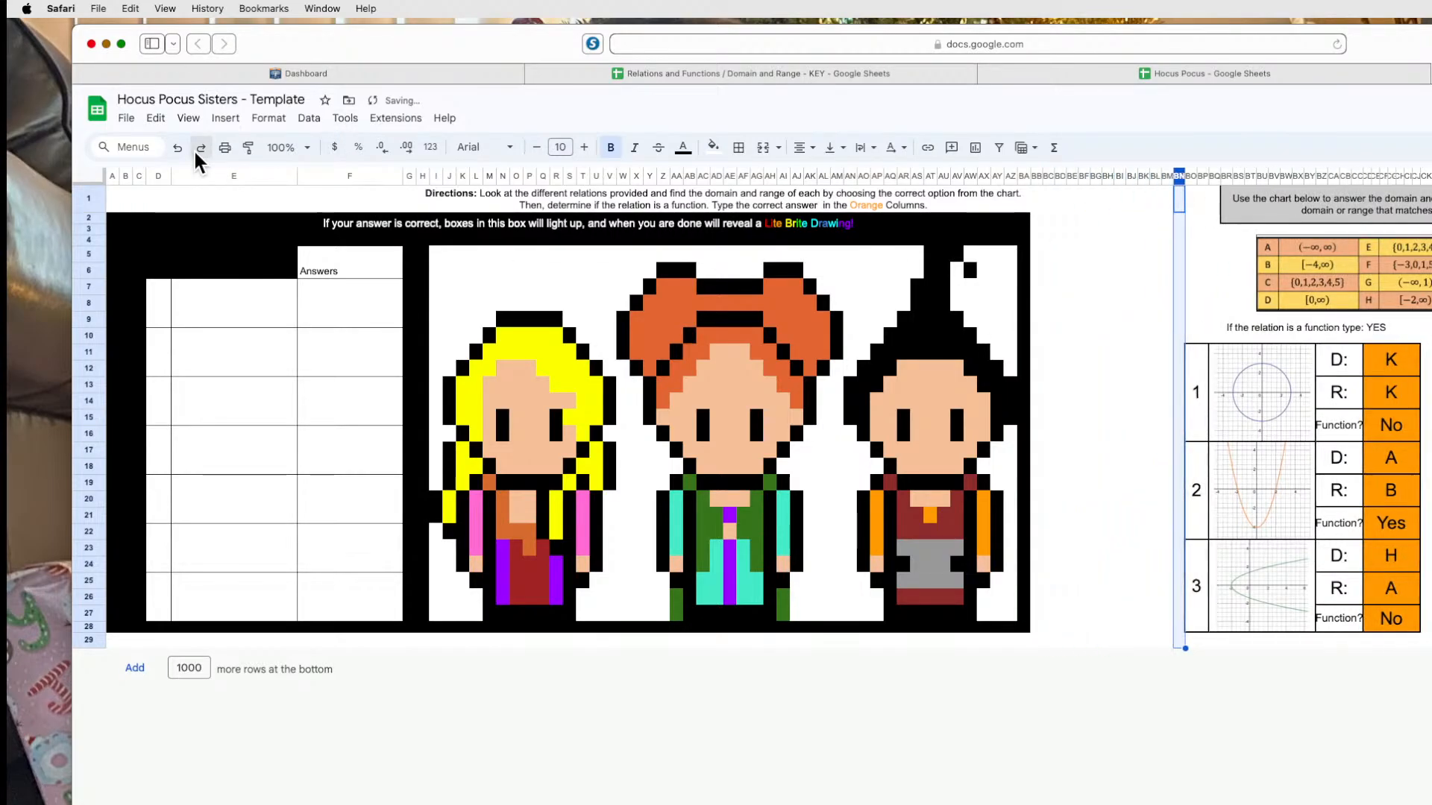
{"action": "double_click", "coordinate": [195, 152]}
{"action": "left_click", "coordinate": [195, 153]}
{"action": "double_click", "coordinate": [196, 153]}
{"action": "double_click", "coordinate": [196, 152]}
{"action": "left_click", "coordinate": [195, 152]}
{"action": "double_click", "coordinate": [196, 152]}
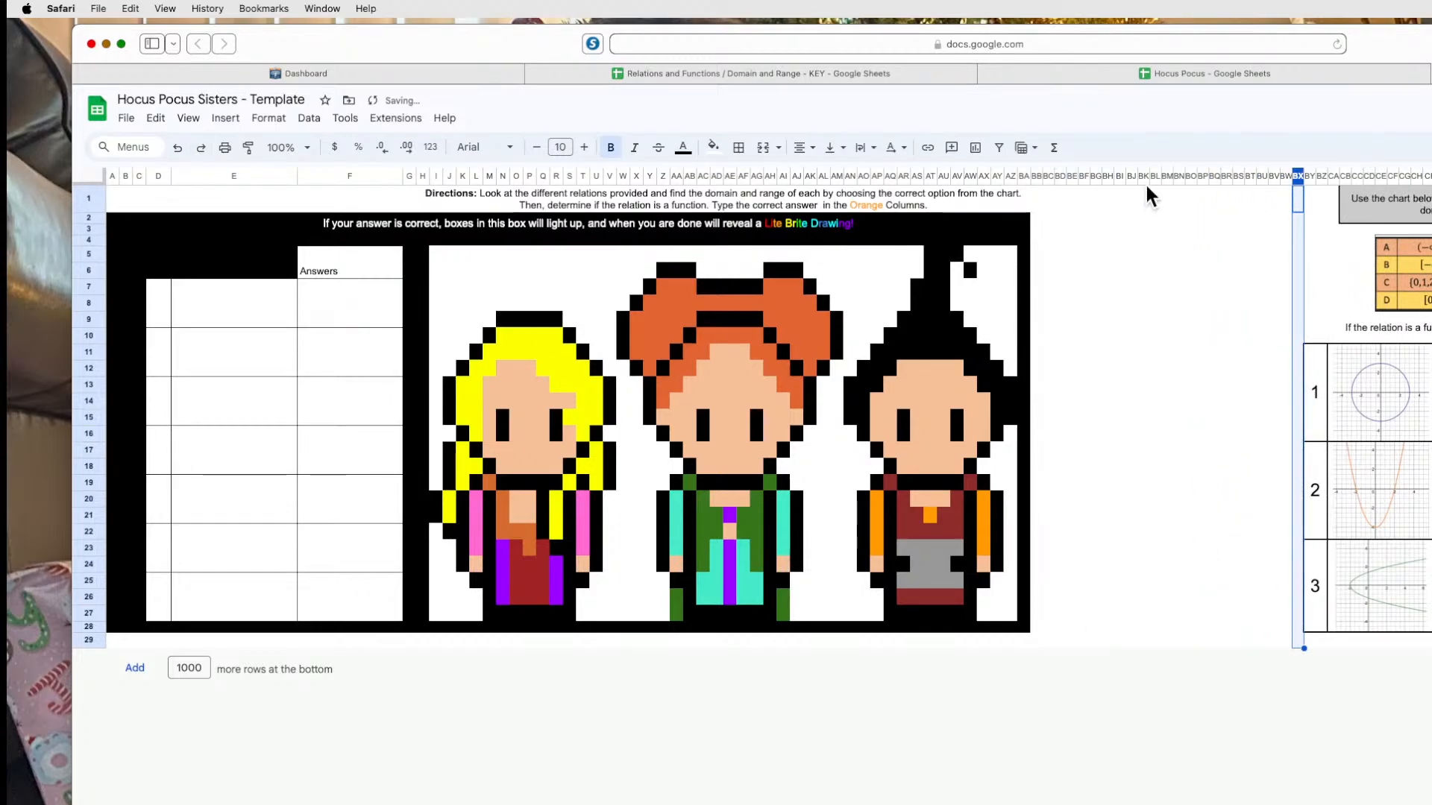
Fill the blank cells BB2 to BW29 beside the picture with black.
{"action": "left_click_drag", "start_coordinate": [1037, 218], "coordinate": [1290, 649]}
{"action": "left_click", "coordinate": [715, 145]}
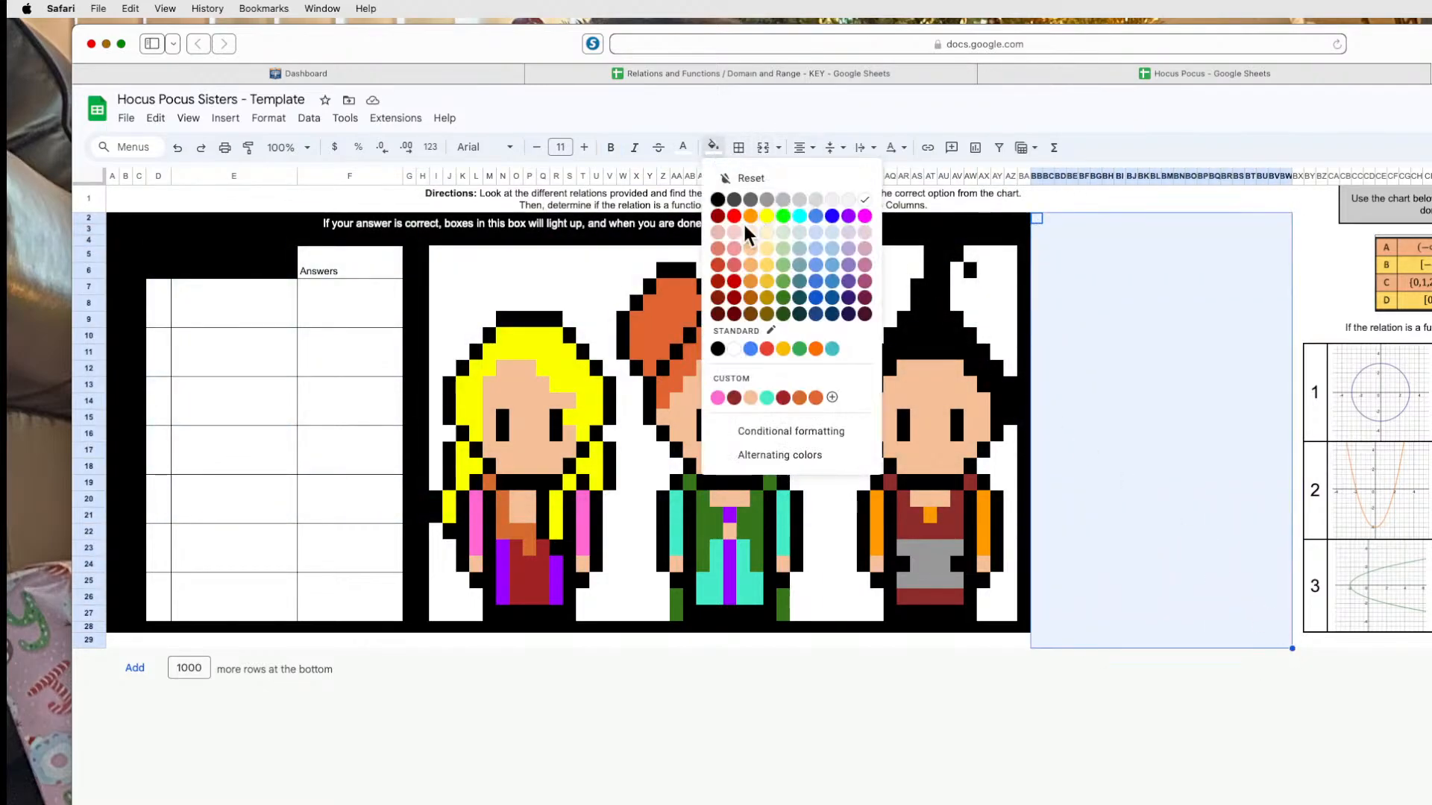
{"action": "left_click", "coordinate": [715, 200]}
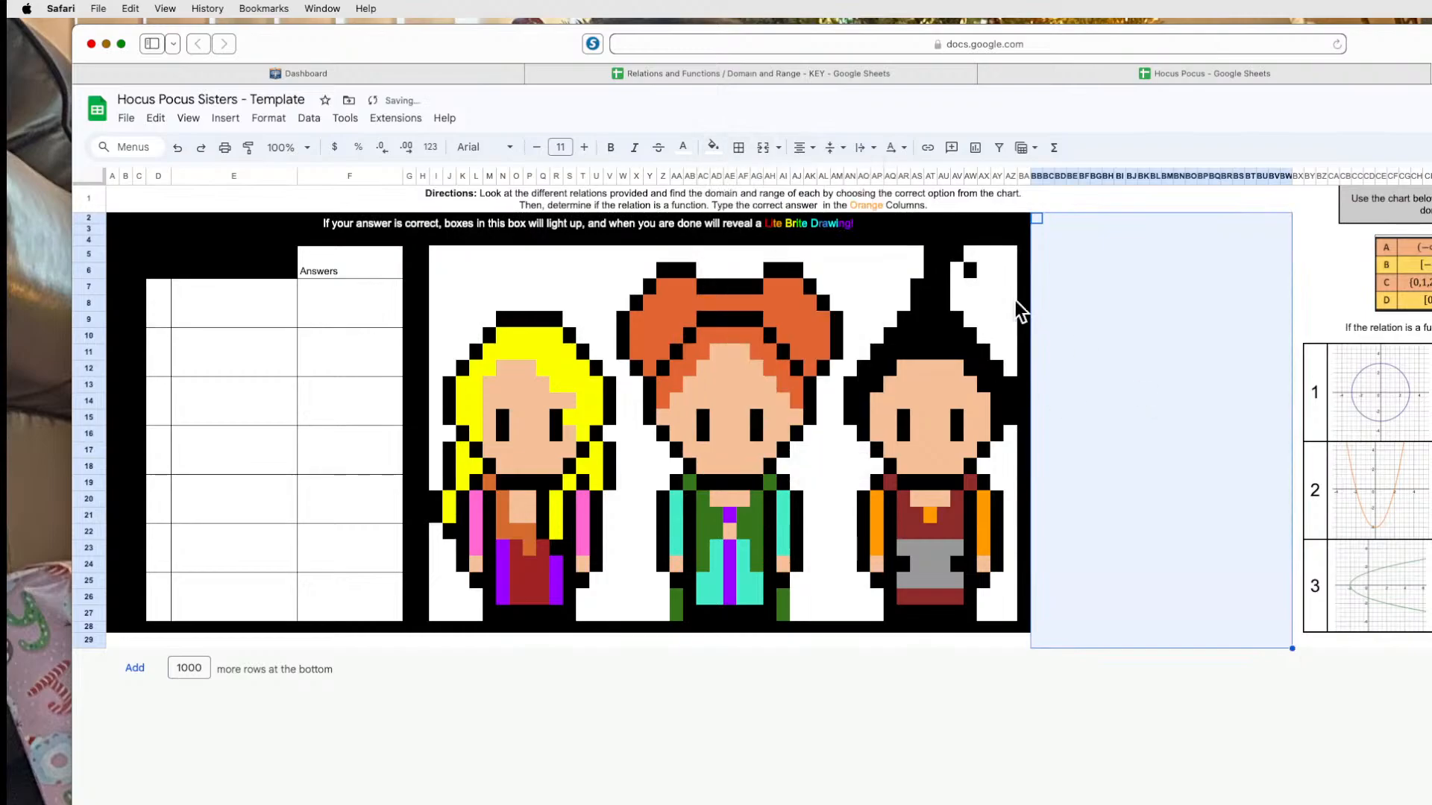
{"action": "left_click", "coordinate": [713, 147]}
{"action": "left_click", "coordinate": [716, 199]}
{"action": "left_click", "coordinate": [1191, 418]}
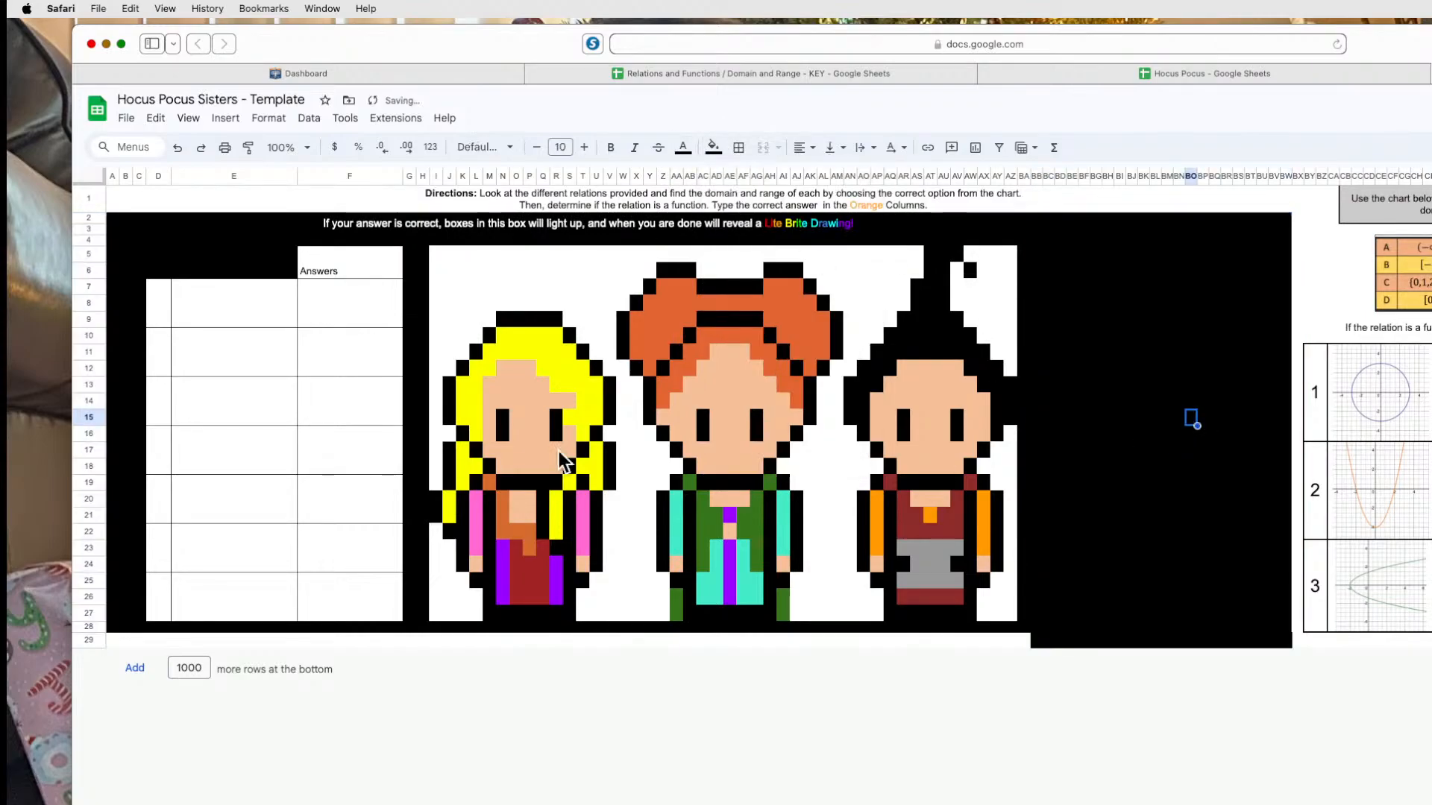
Copy the question grid with its Answers heading from D5 to F27 to the black area starting at BB5.
{"action": "left_click_drag", "start_coordinate": [150, 254], "coordinate": [373, 621]}
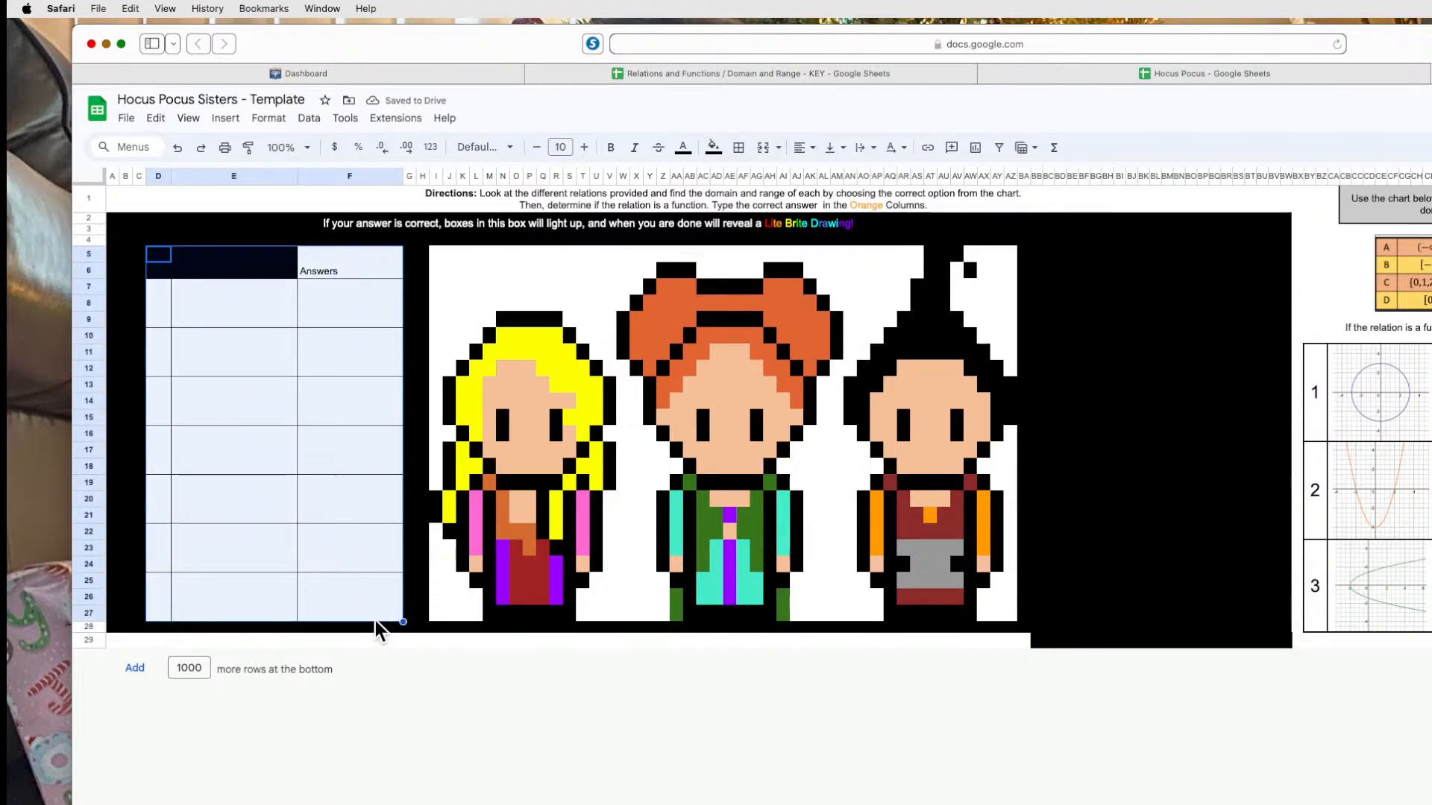
{"action": "key", "text": "super+c"}
{"action": "left_click", "coordinate": [1023, 254]}
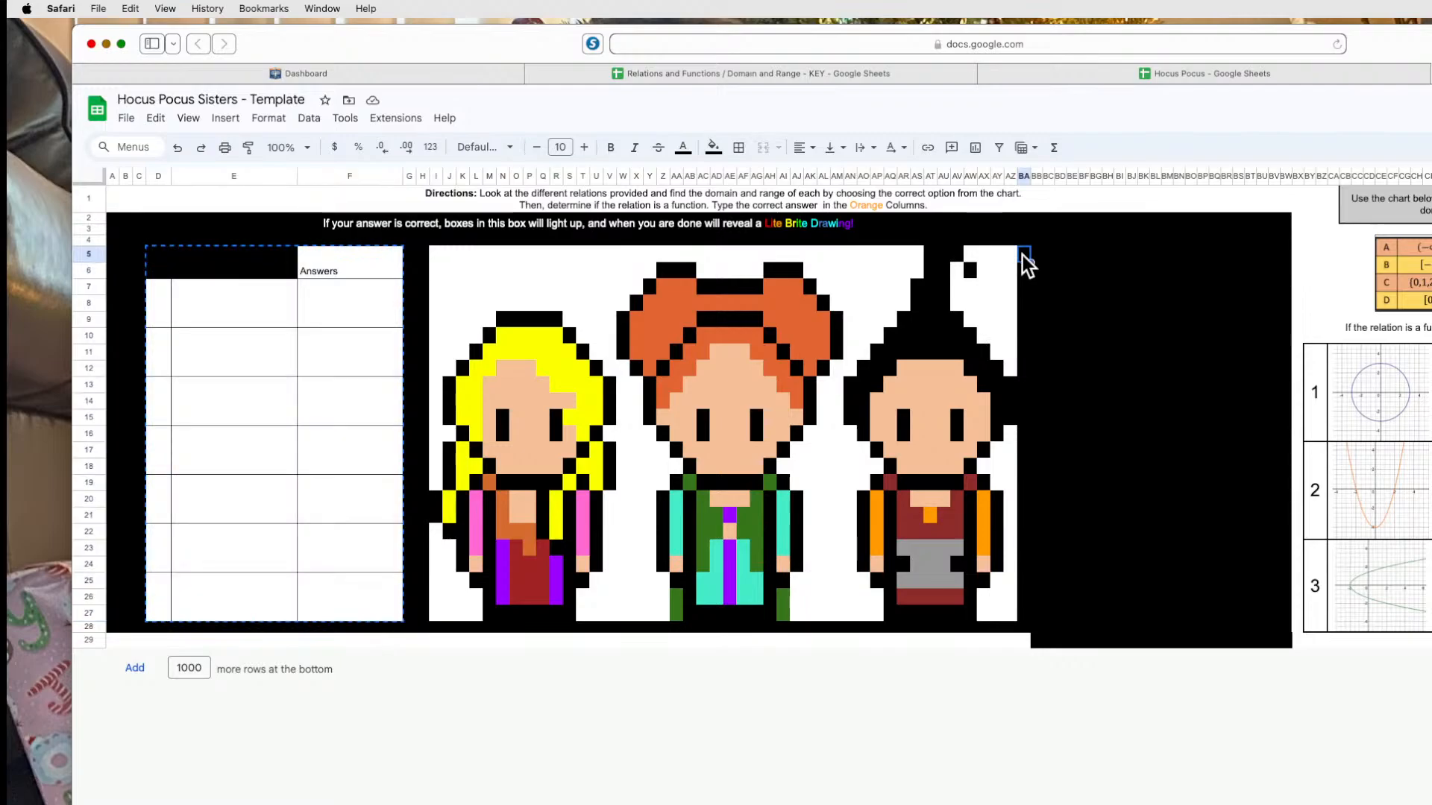
{"action": "key", "text": "Right"}
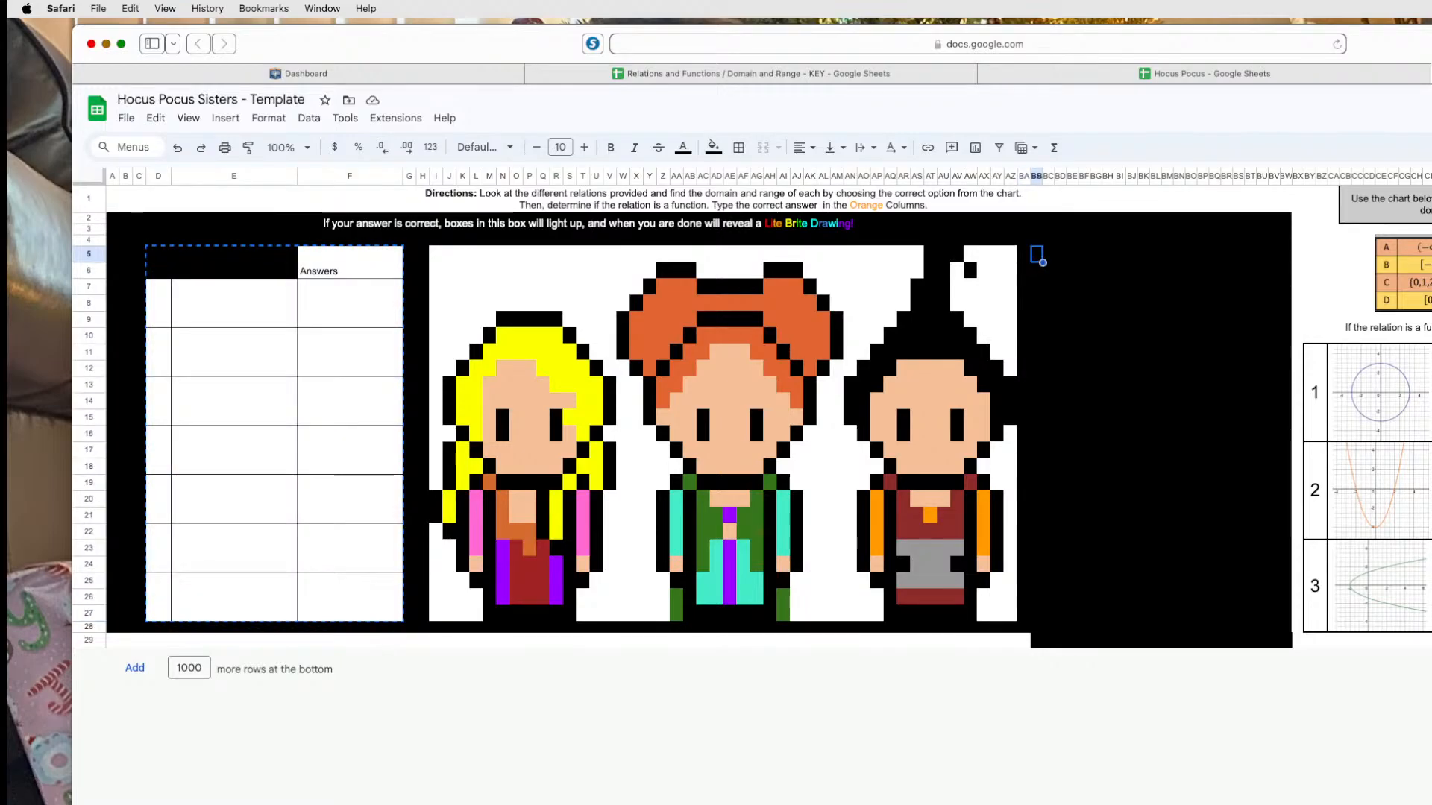
{"action": "key", "text": "super+v"}
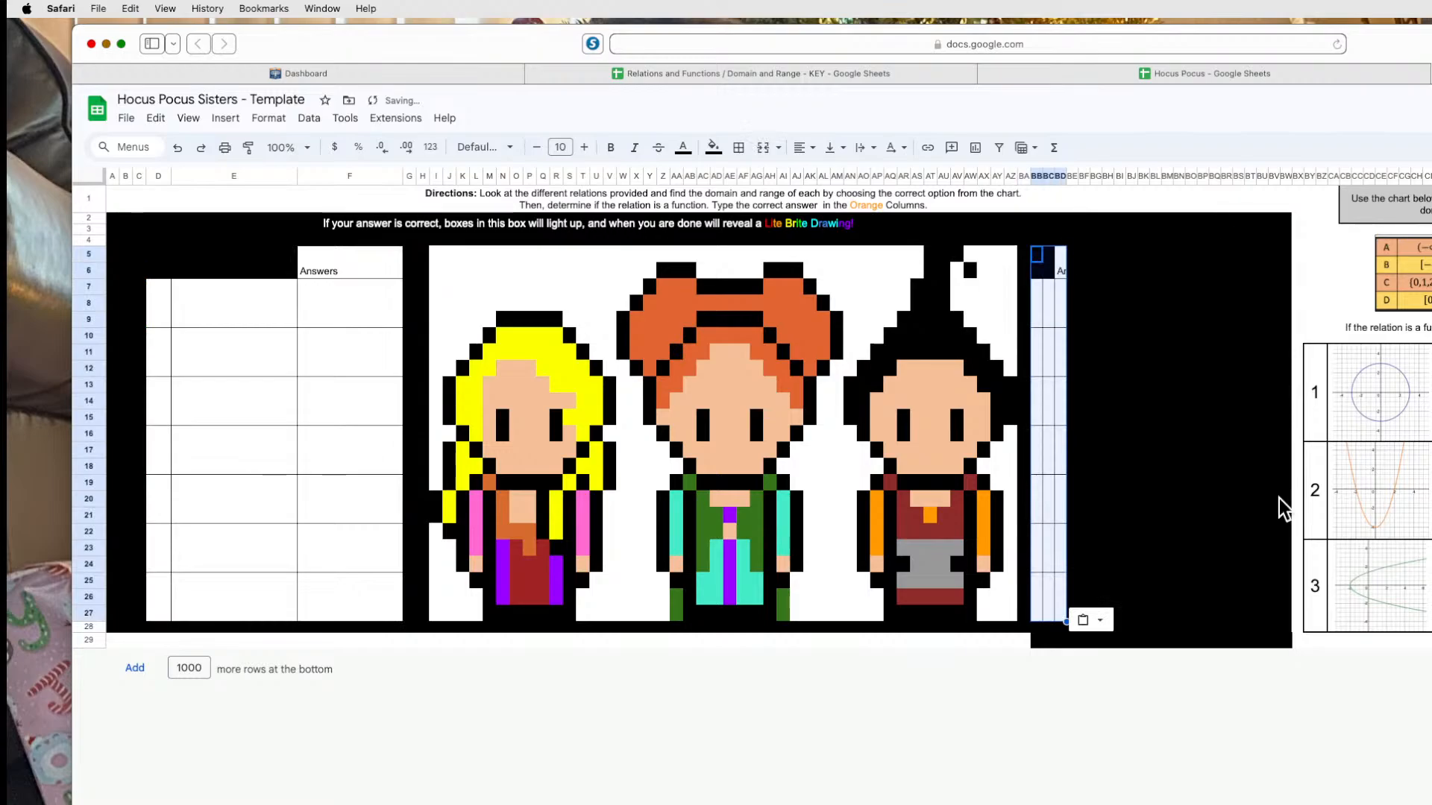
{"action": "left_click", "coordinate": [1193, 403]}
Delete the surplus black columns BF to BW beyond the copied grid.
{"action": "left_click_drag", "start_coordinate": [1082, 175], "coordinate": [1287, 203]}
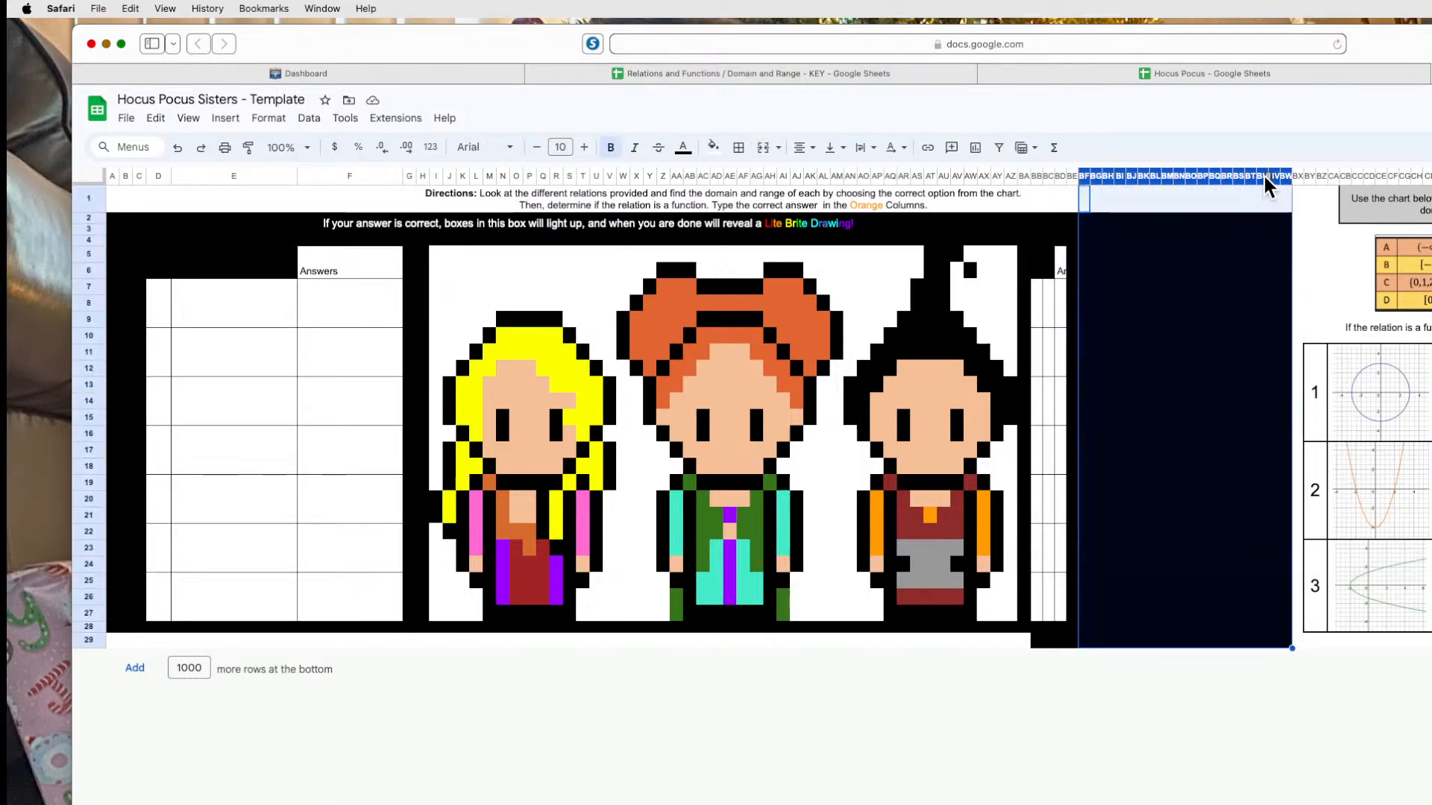
{"action": "right_click", "coordinate": [1265, 176]}
{"action": "left_click", "coordinate": [1335, 349]}
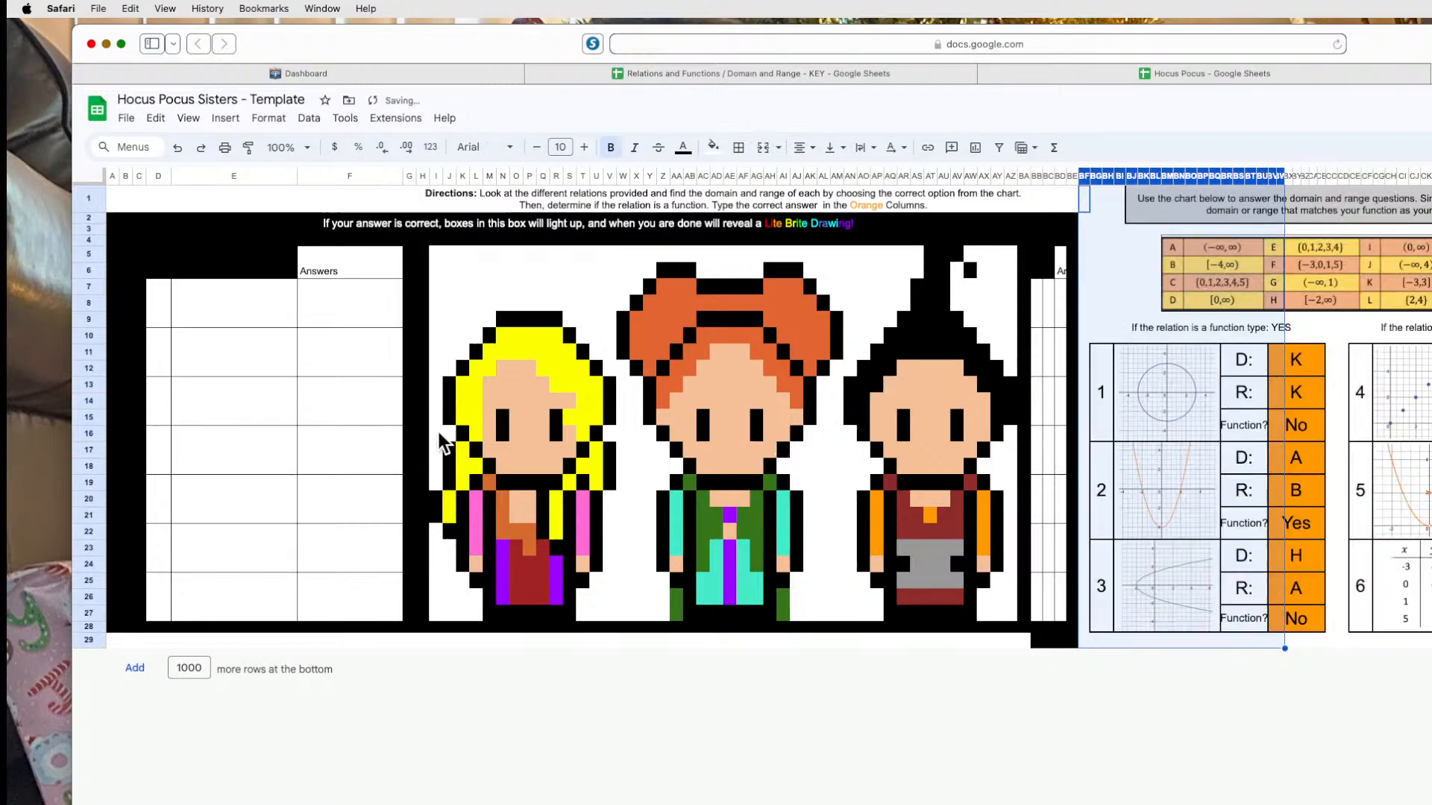
Widen columns D, E and F slightly and give the copied grid's columns BB, BC and BD the same respective widths.
{"action": "left_click", "coordinate": [159, 178]}
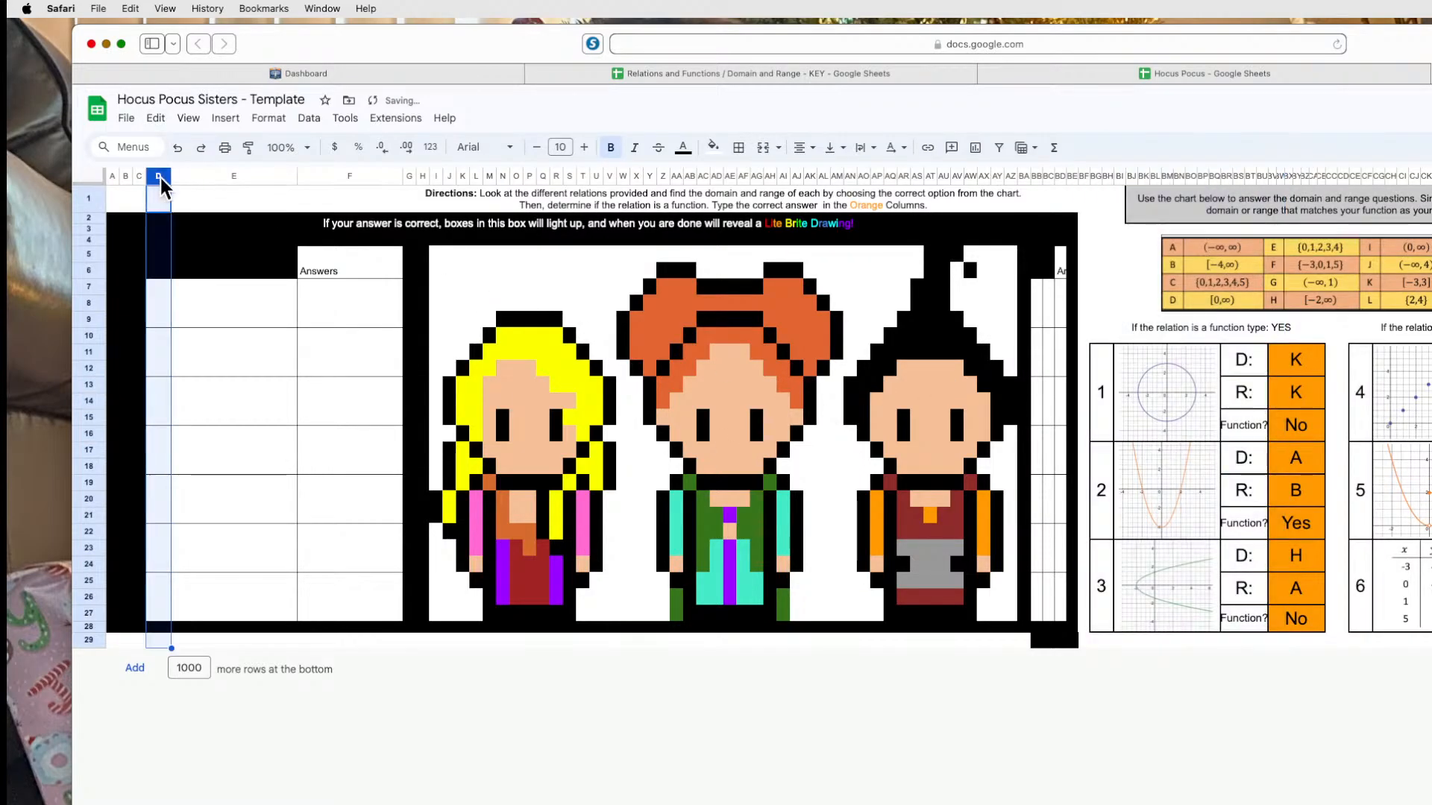
{"action": "left_click", "coordinate": [1037, 176], "text": "super"}
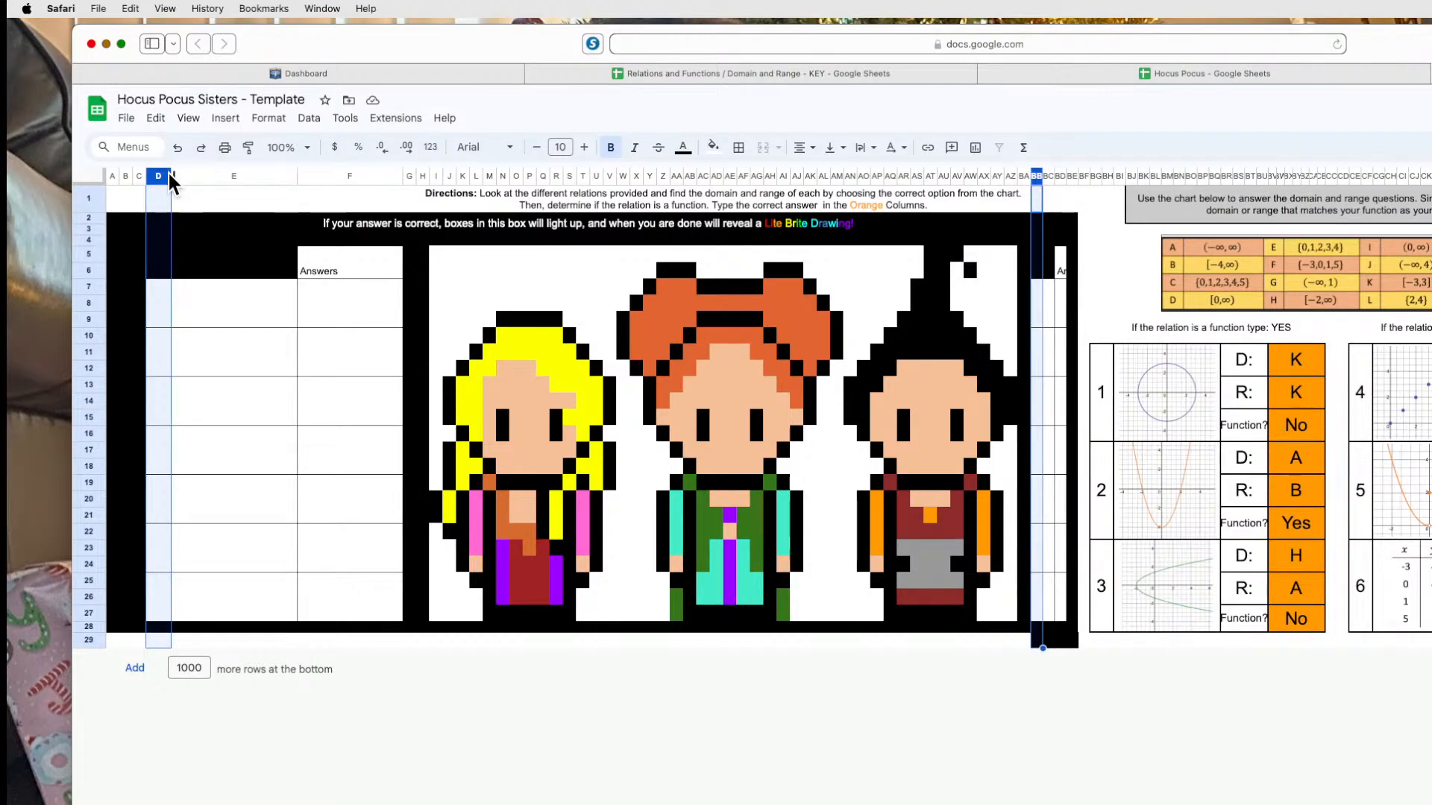
{"action": "left_click_drag", "start_coordinate": [171, 176], "coordinate": [175, 177]}
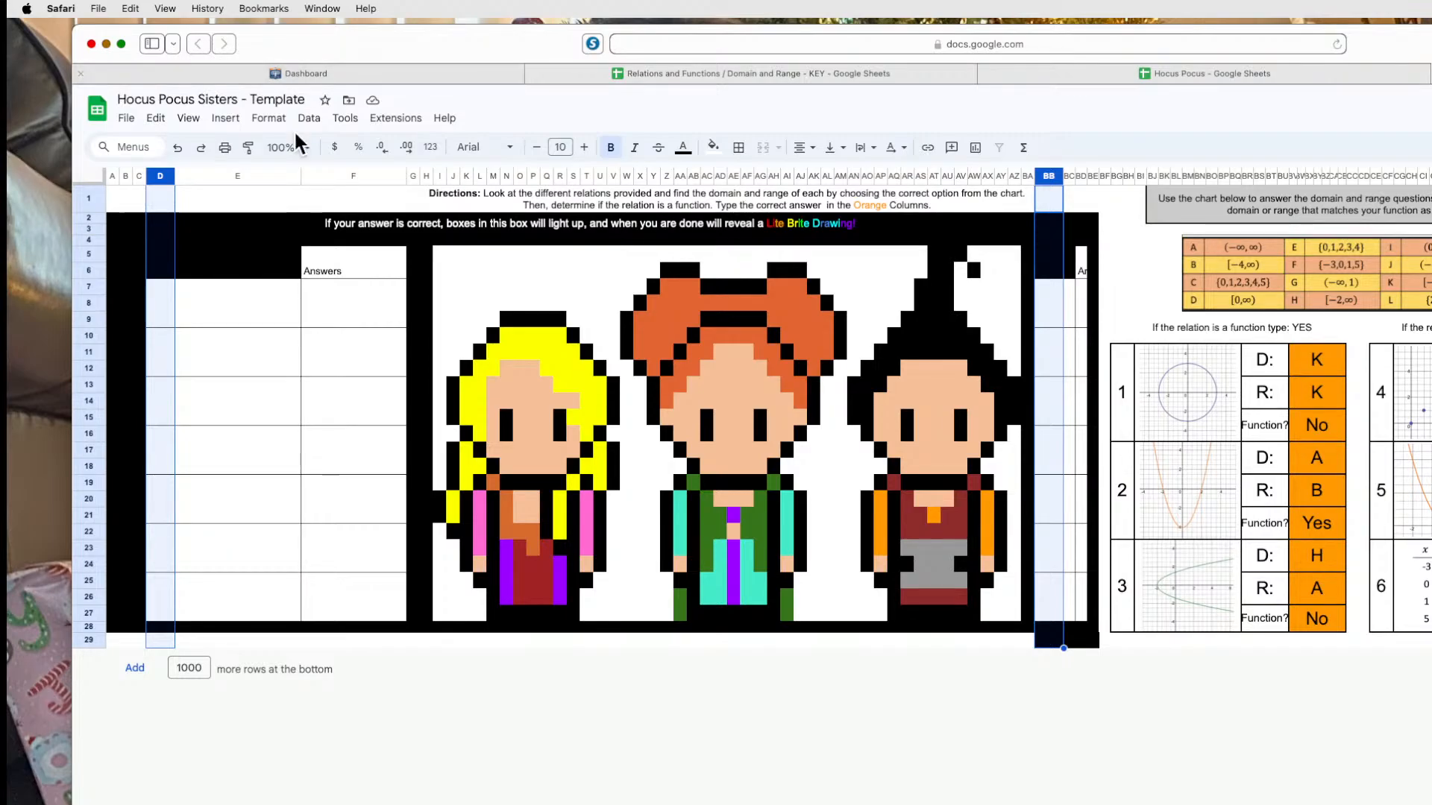
{"action": "left_click", "coordinate": [236, 176]}
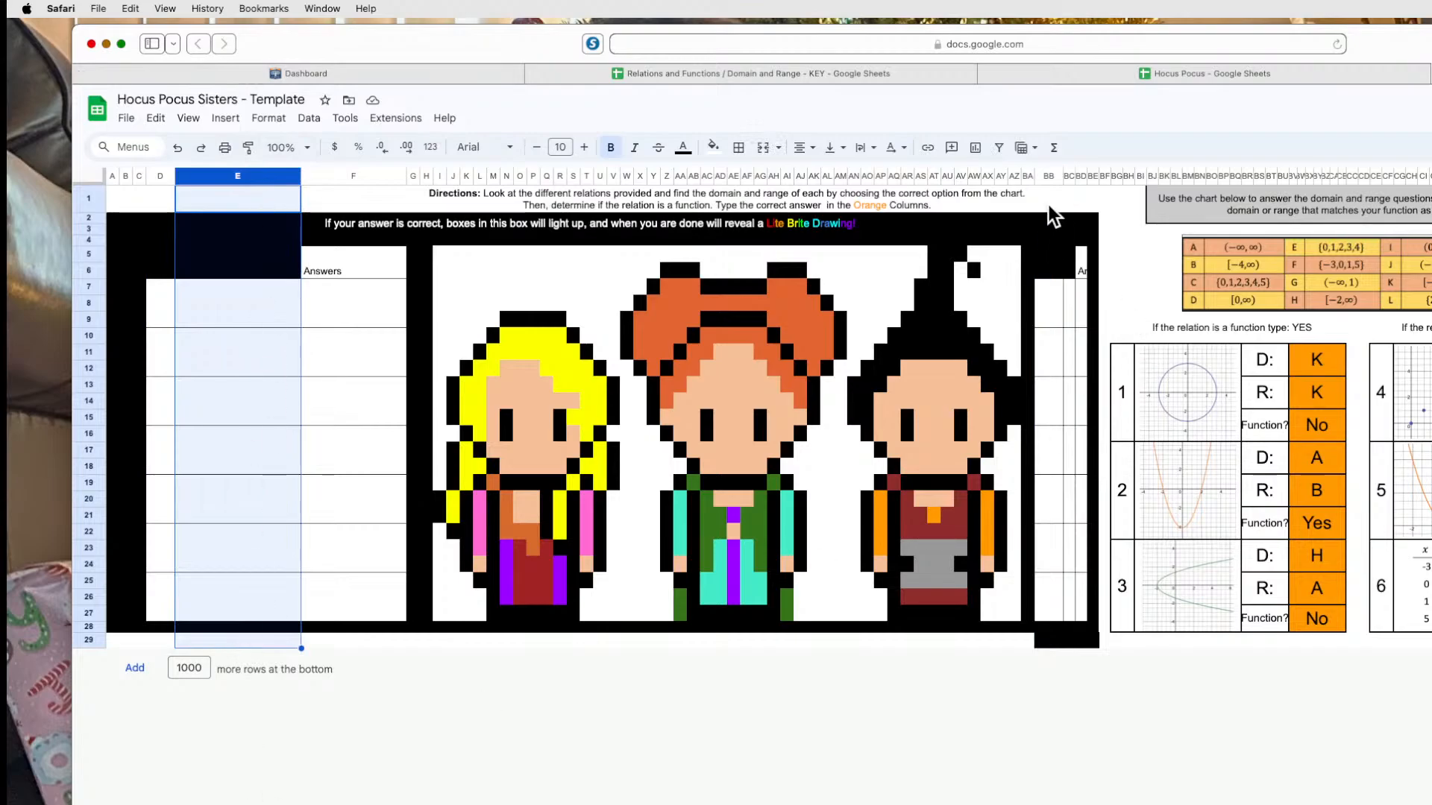
{"action": "left_click", "coordinate": [1069, 176], "text": "super"}
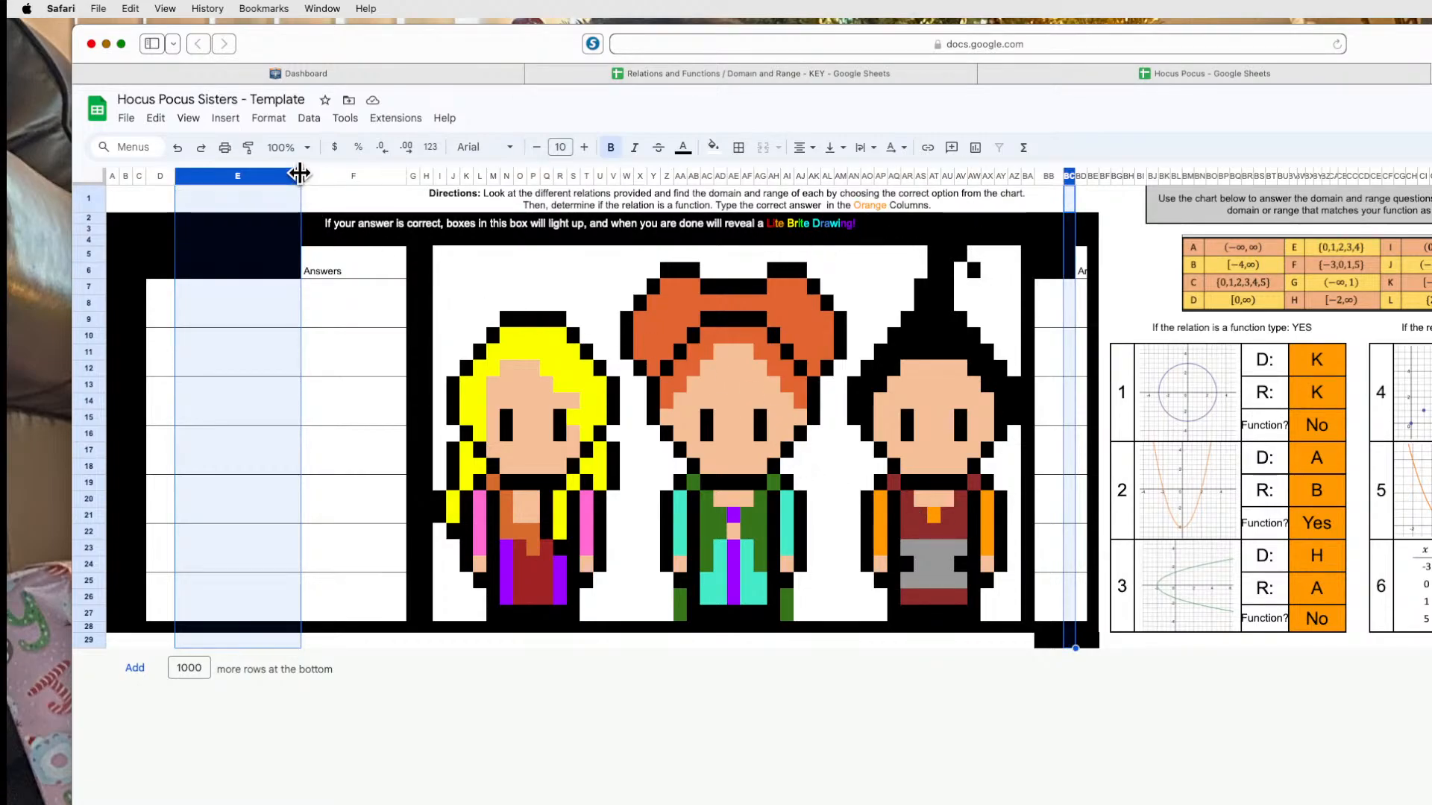
{"action": "left_click_drag", "start_coordinate": [301, 176], "coordinate": [313, 176]}
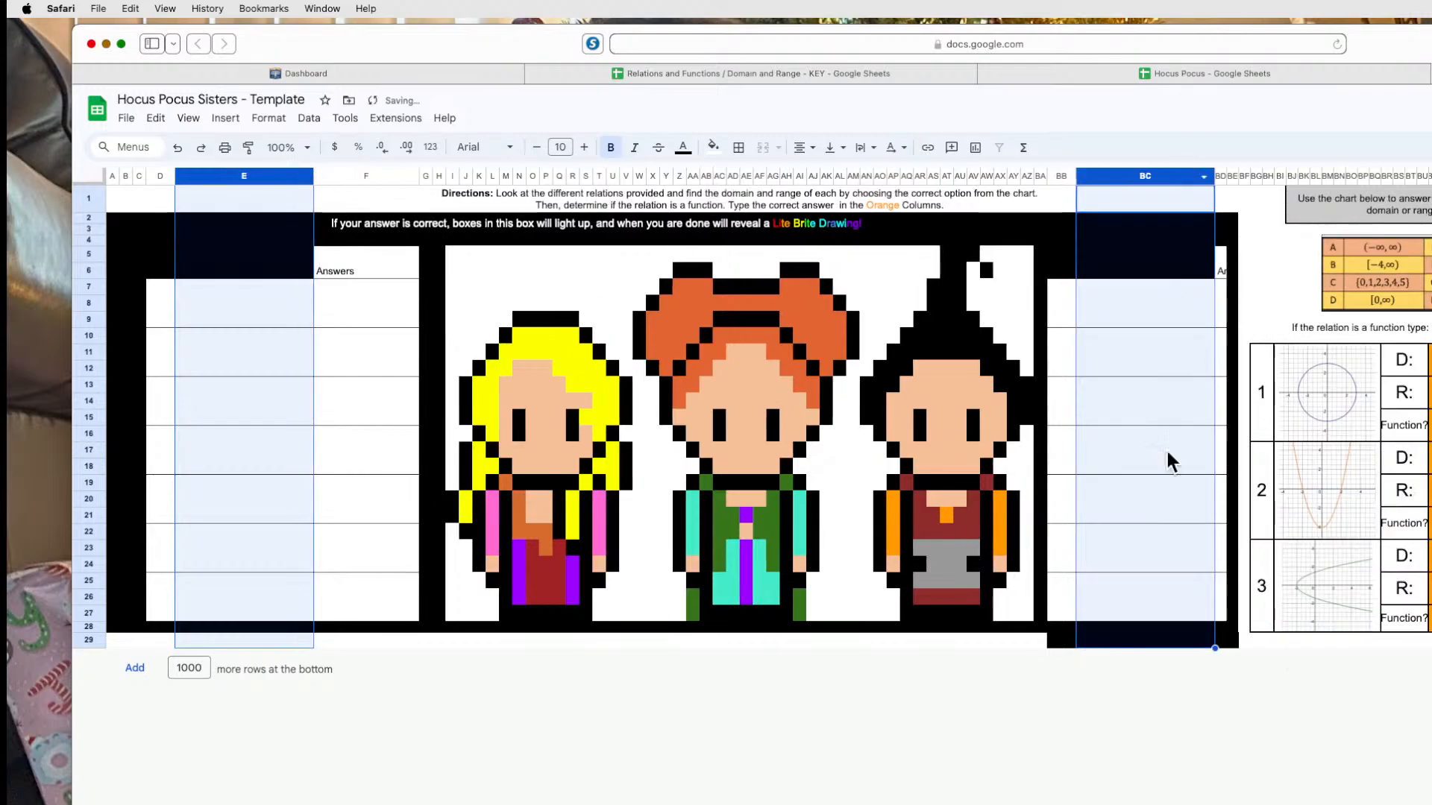
{"action": "left_click", "coordinate": [388, 177]}
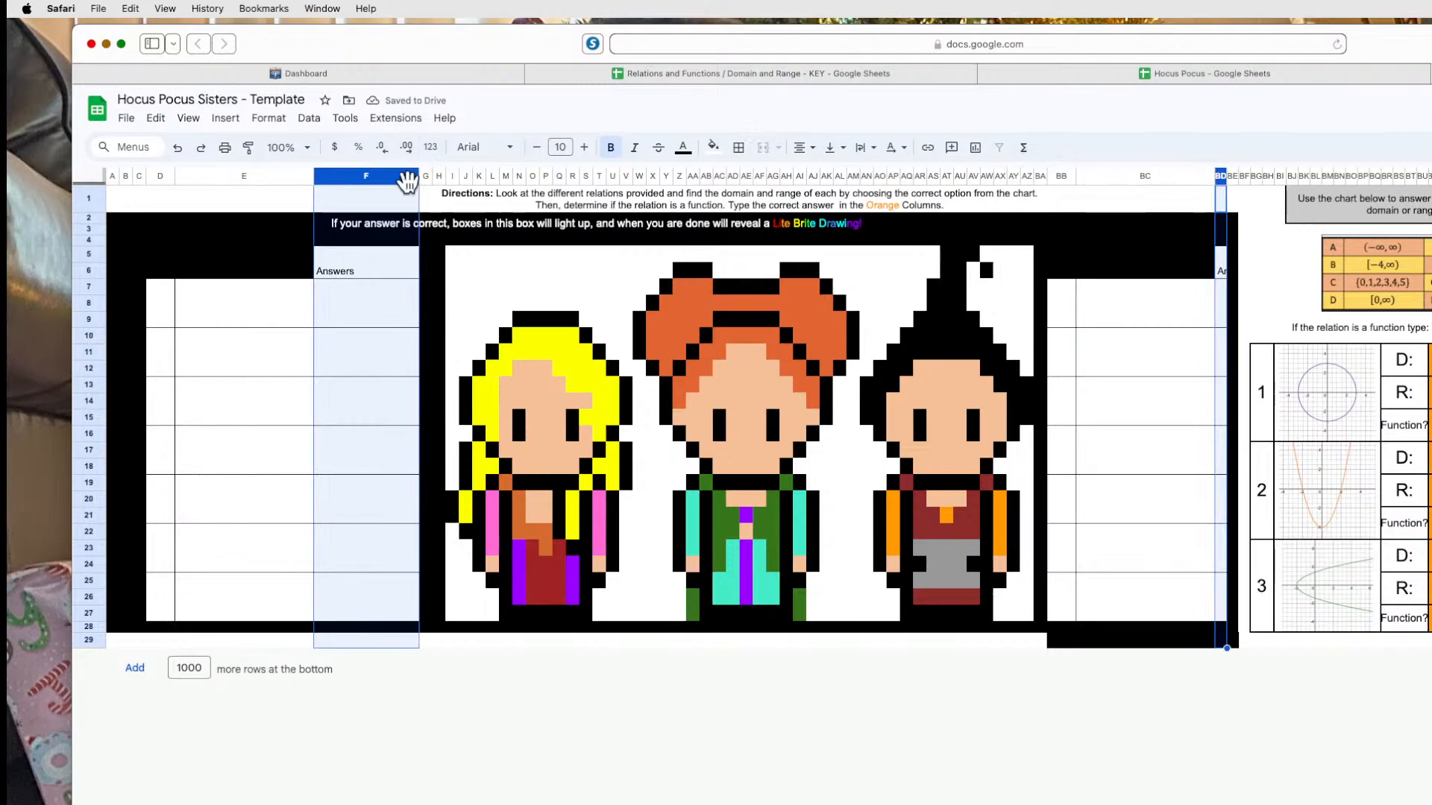
{"action": "left_click_drag", "start_coordinate": [419, 174], "coordinate": [420, 174]}
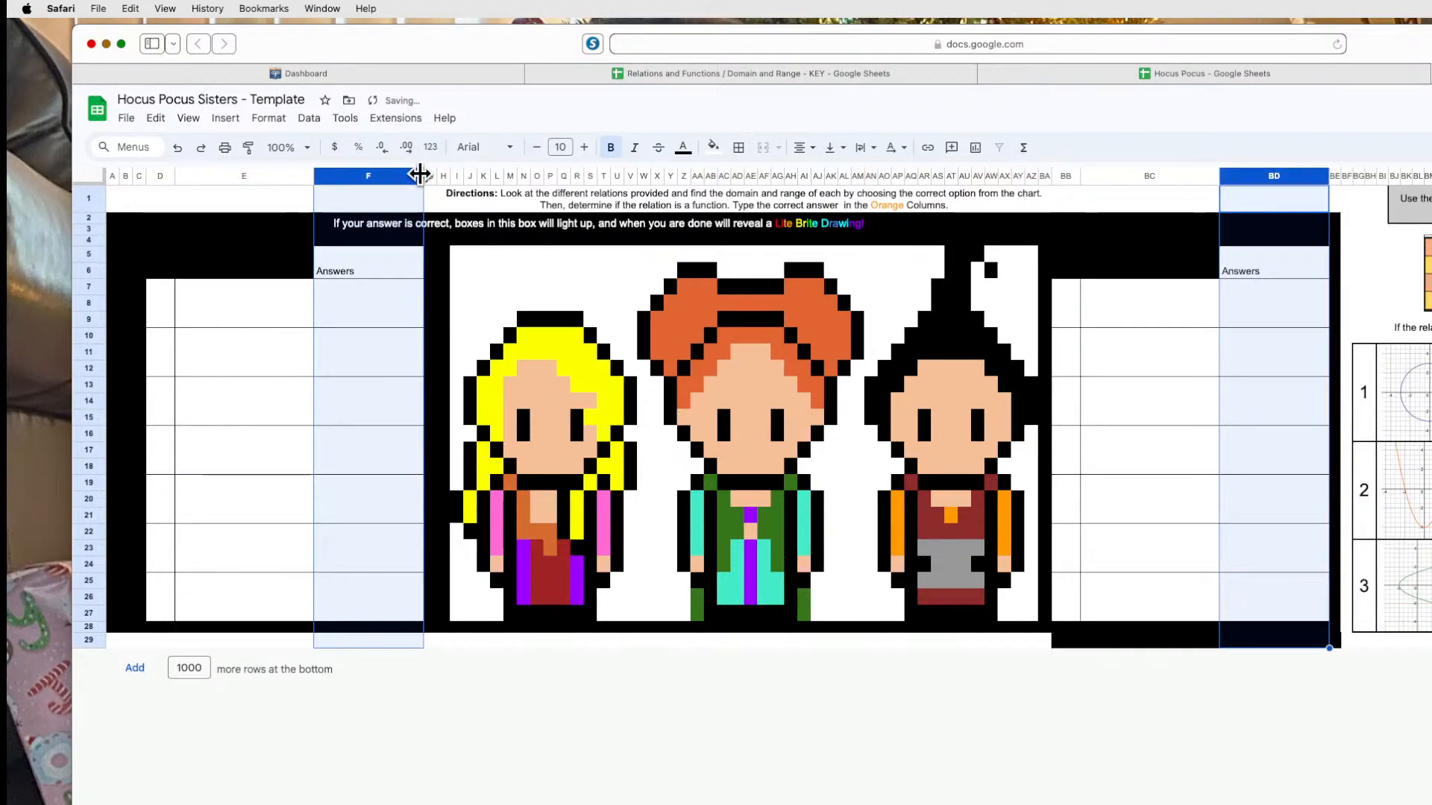
{"action": "left_click", "coordinate": [1018, 640]}
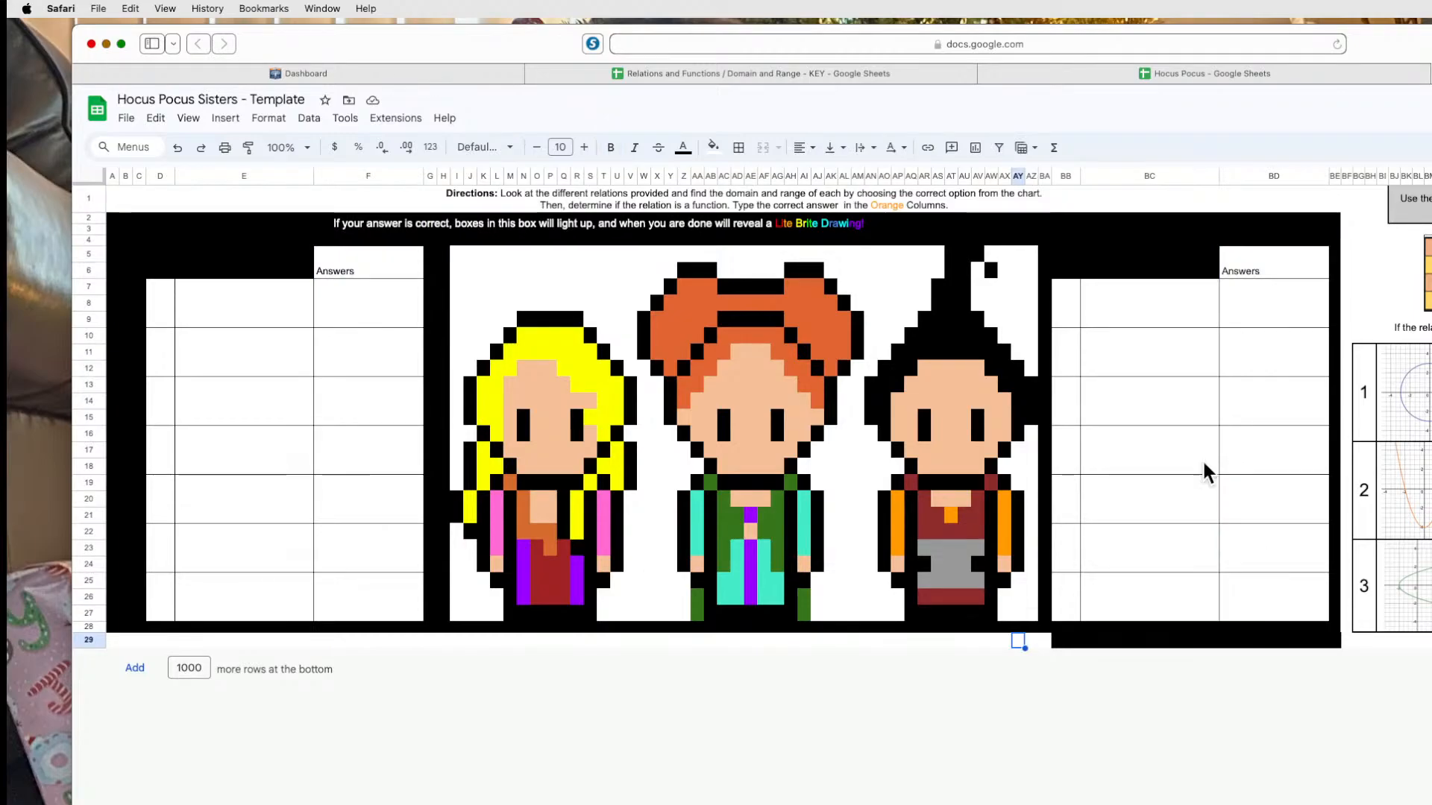
Fill the whole of row 29 beneath the picture and grids with black.
{"action": "left_click", "coordinate": [100, 640]}
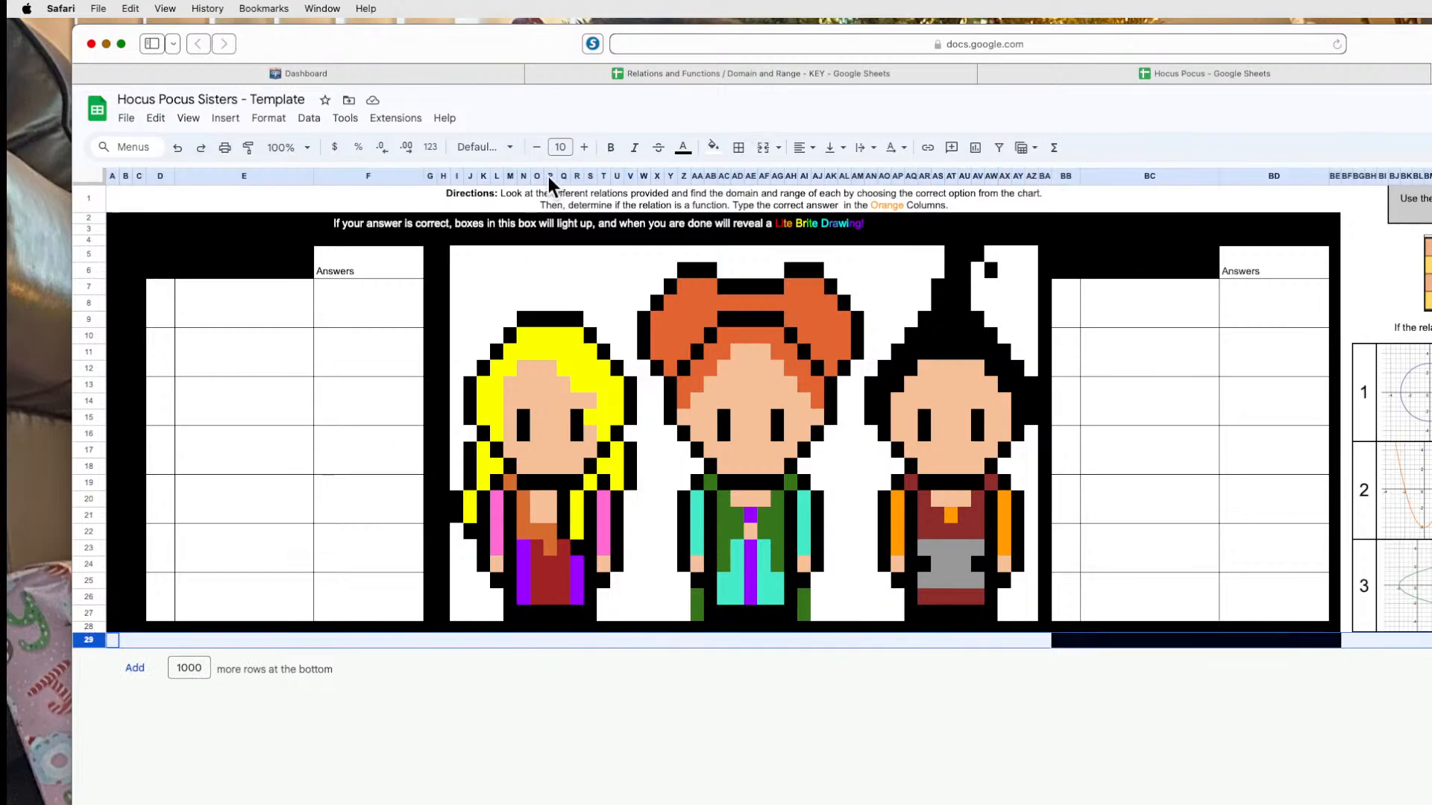
{"action": "left_click", "coordinate": [713, 147]}
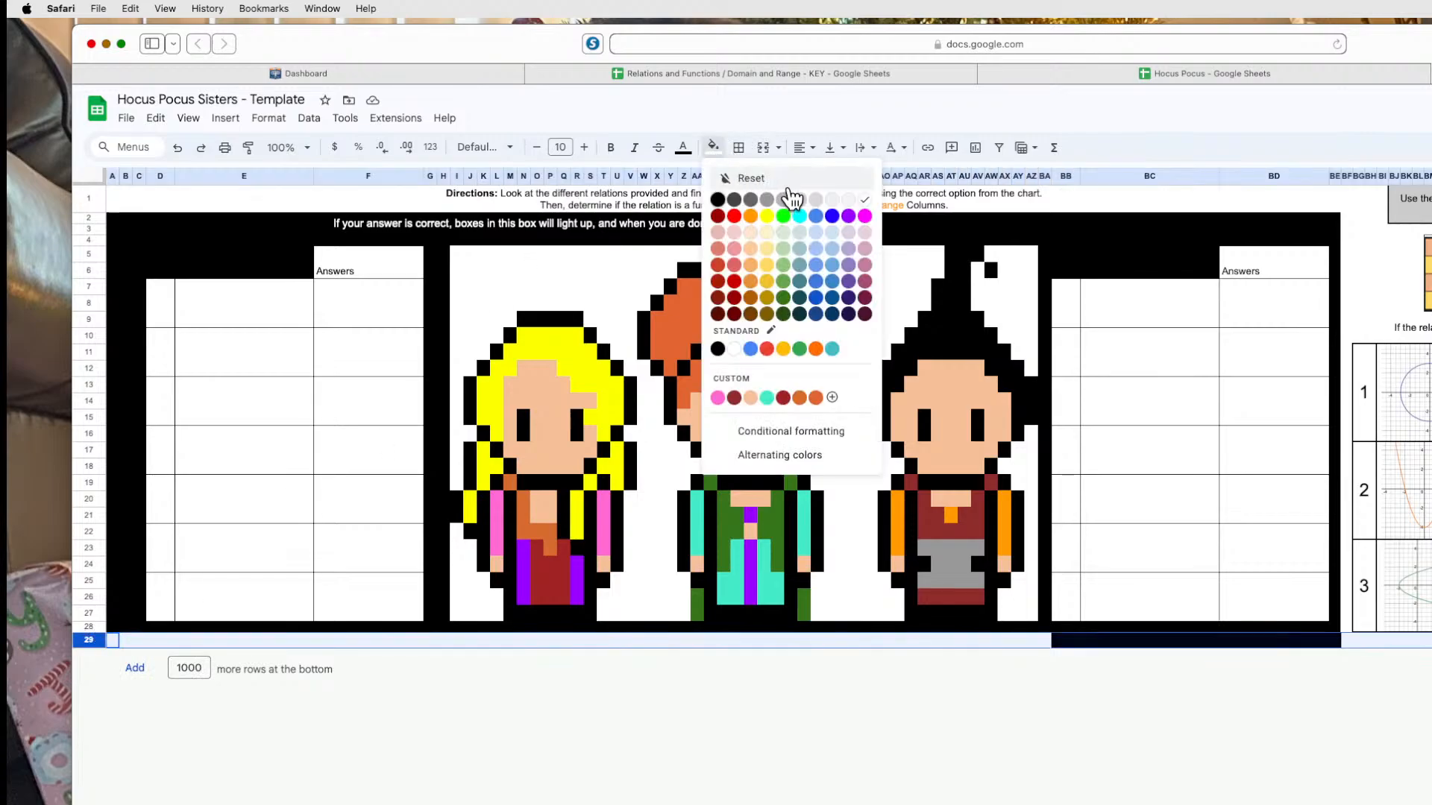
{"action": "left_click", "coordinate": [718, 199]}
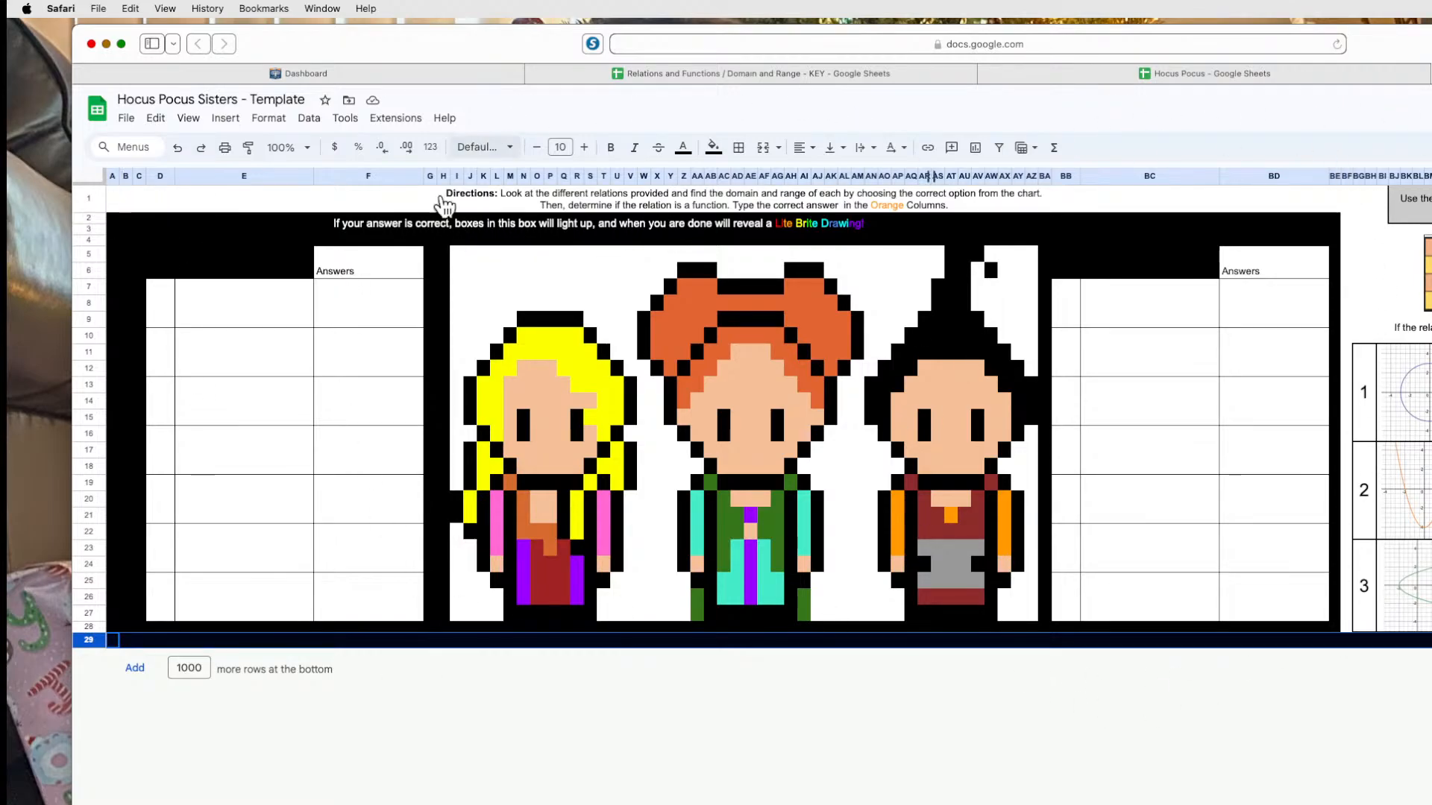
Insert three blank rows above the directions row at the top of the sheet.
{"action": "right_click", "coordinate": [84, 200]}
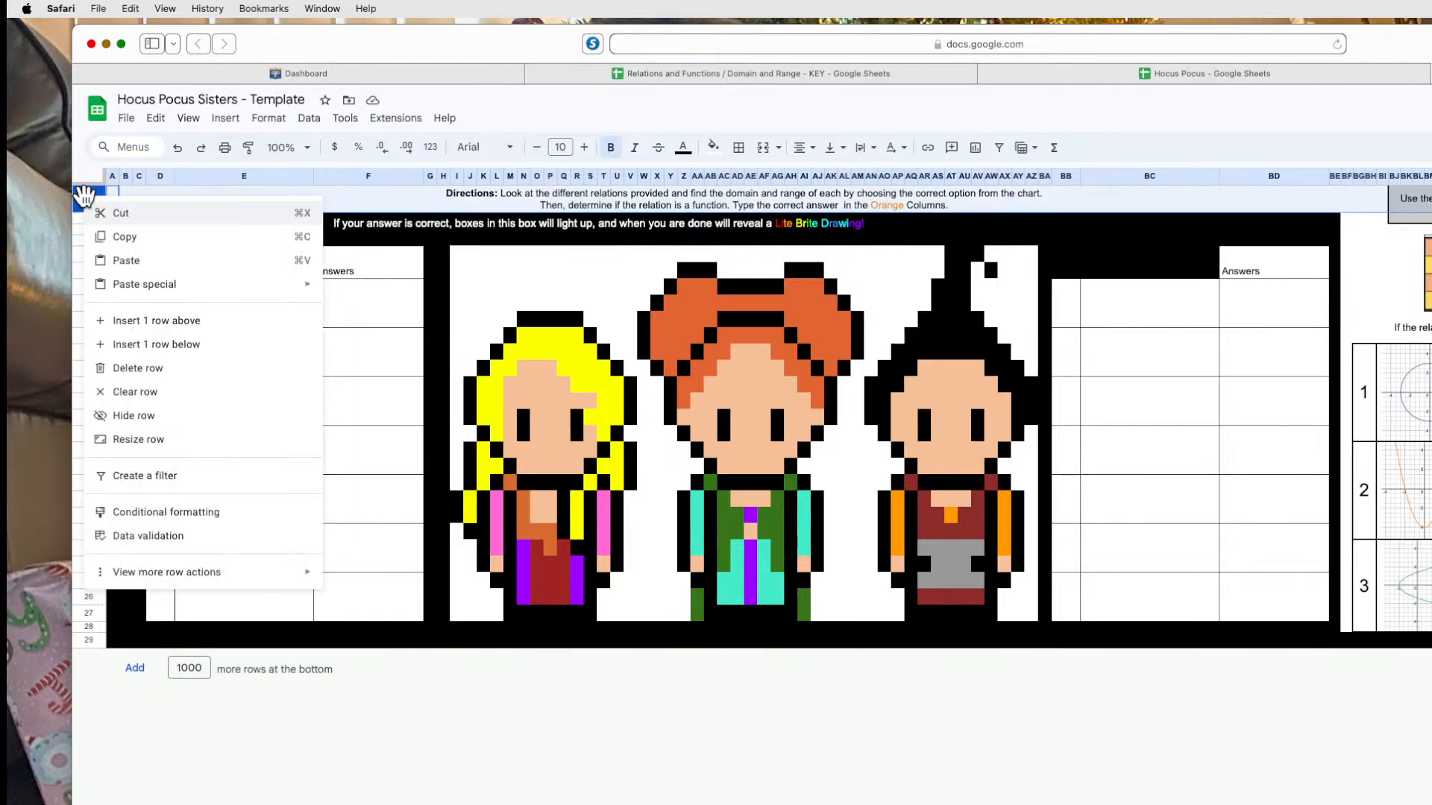
{"action": "left_click", "coordinate": [153, 320]}
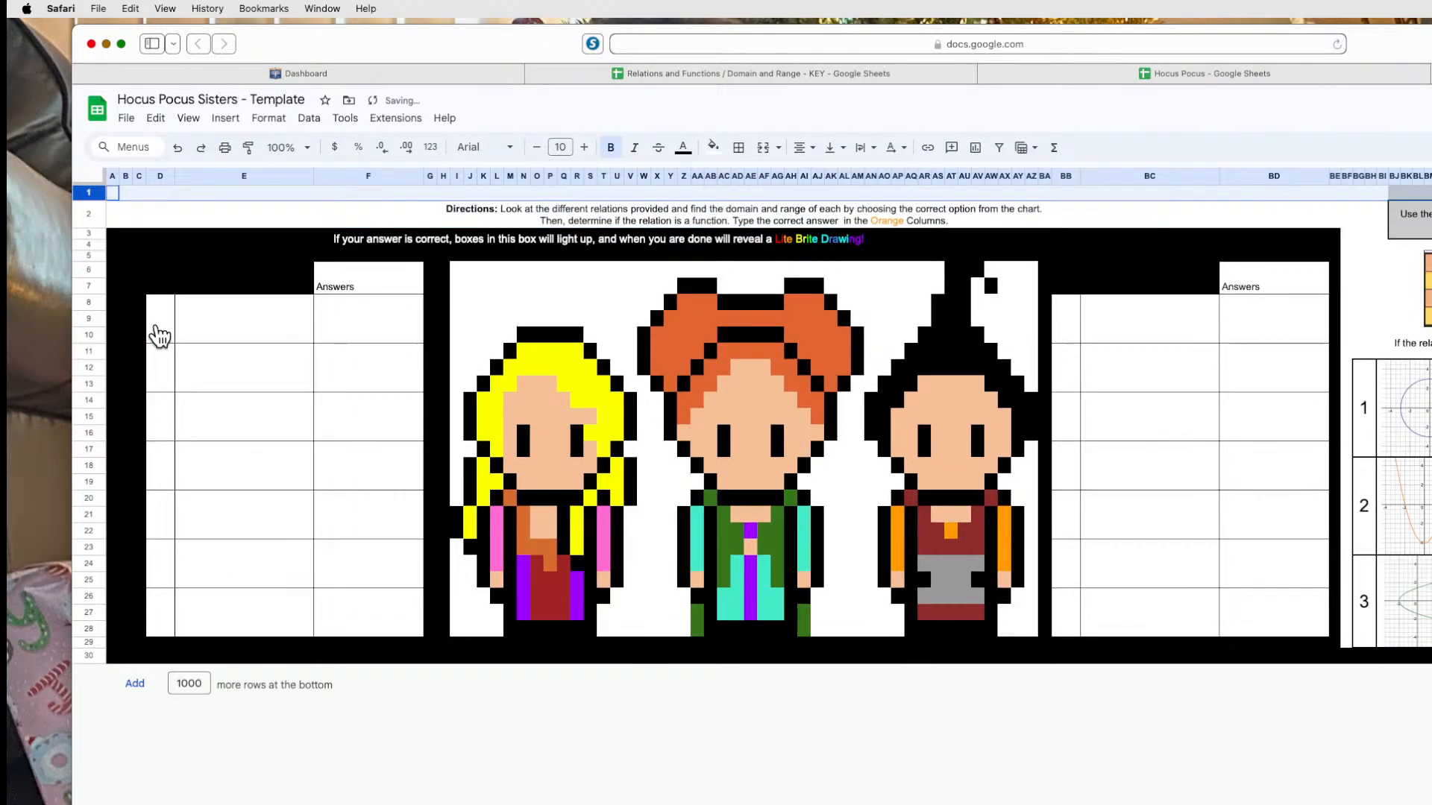
{"action": "right_click", "coordinate": [96, 193]}
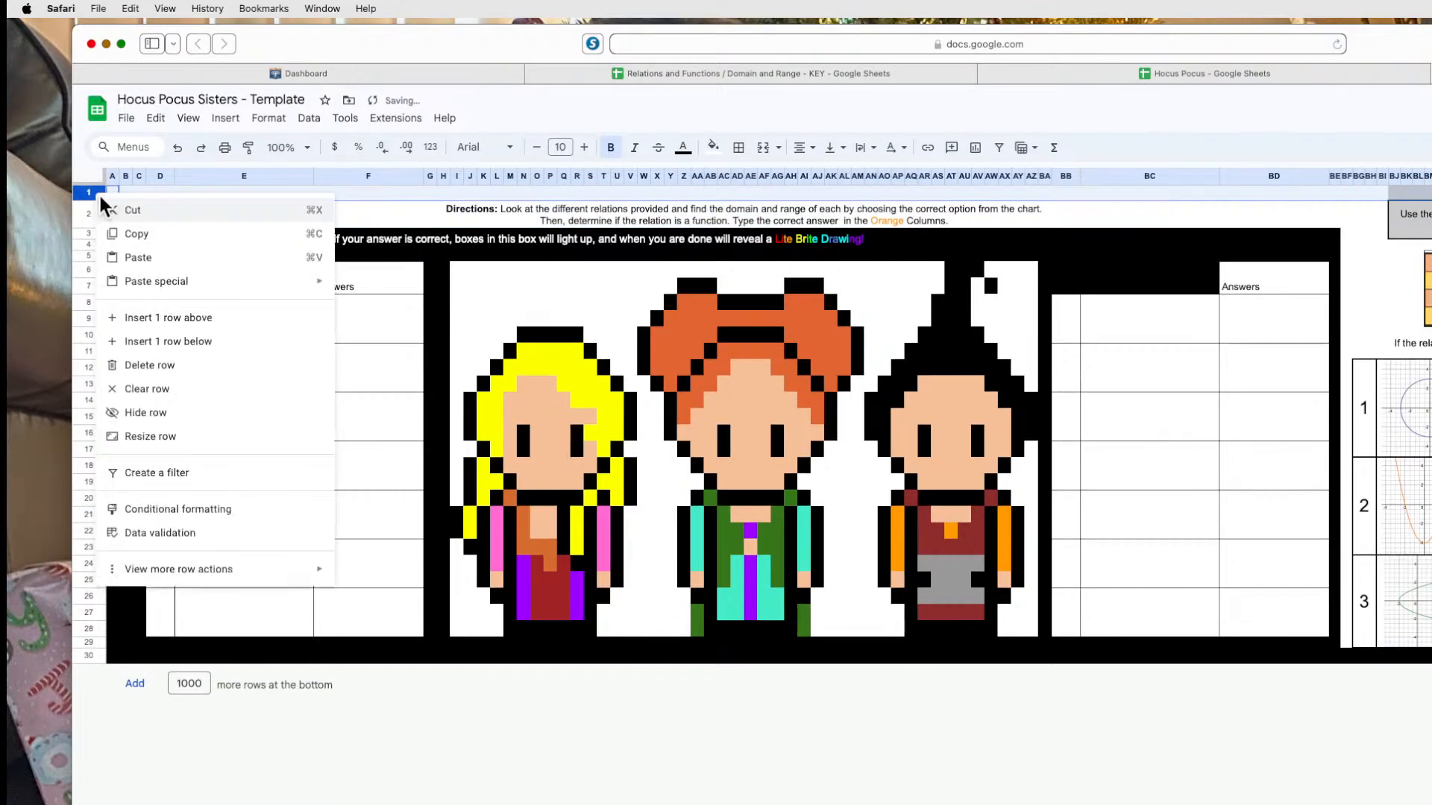
{"action": "left_click", "coordinate": [224, 347]}
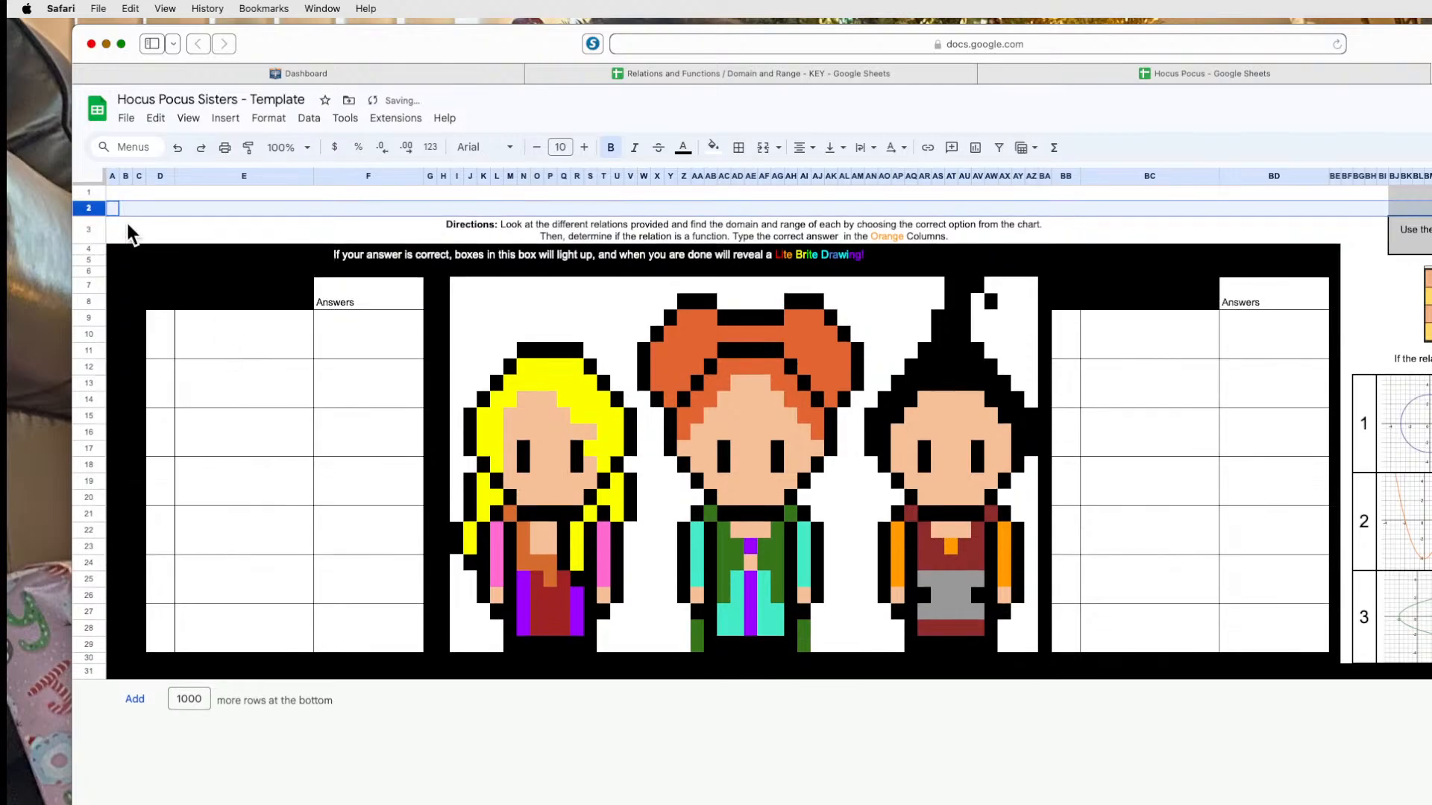
{"action": "right_click", "coordinate": [97, 193]}
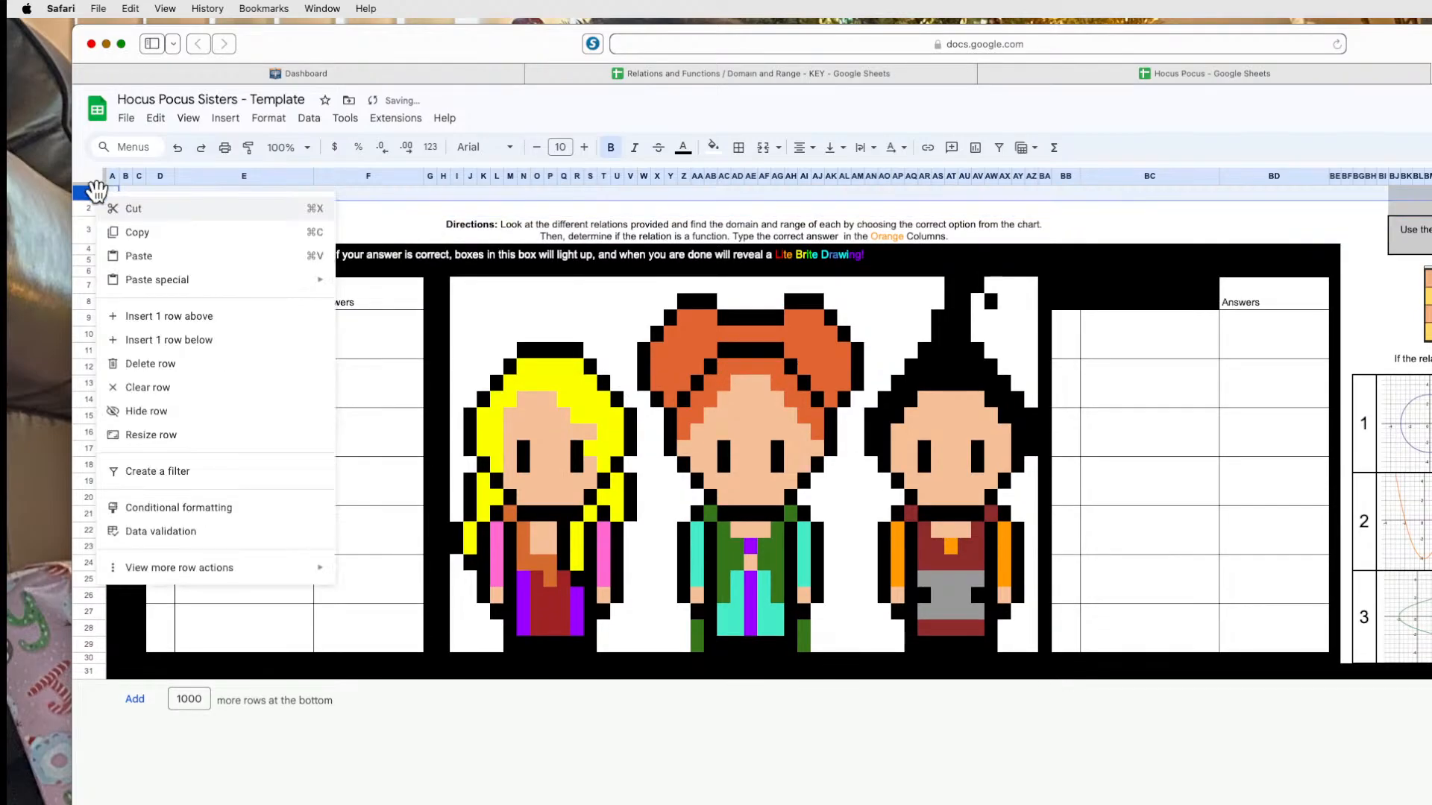
{"action": "left_click", "coordinate": [224, 345]}
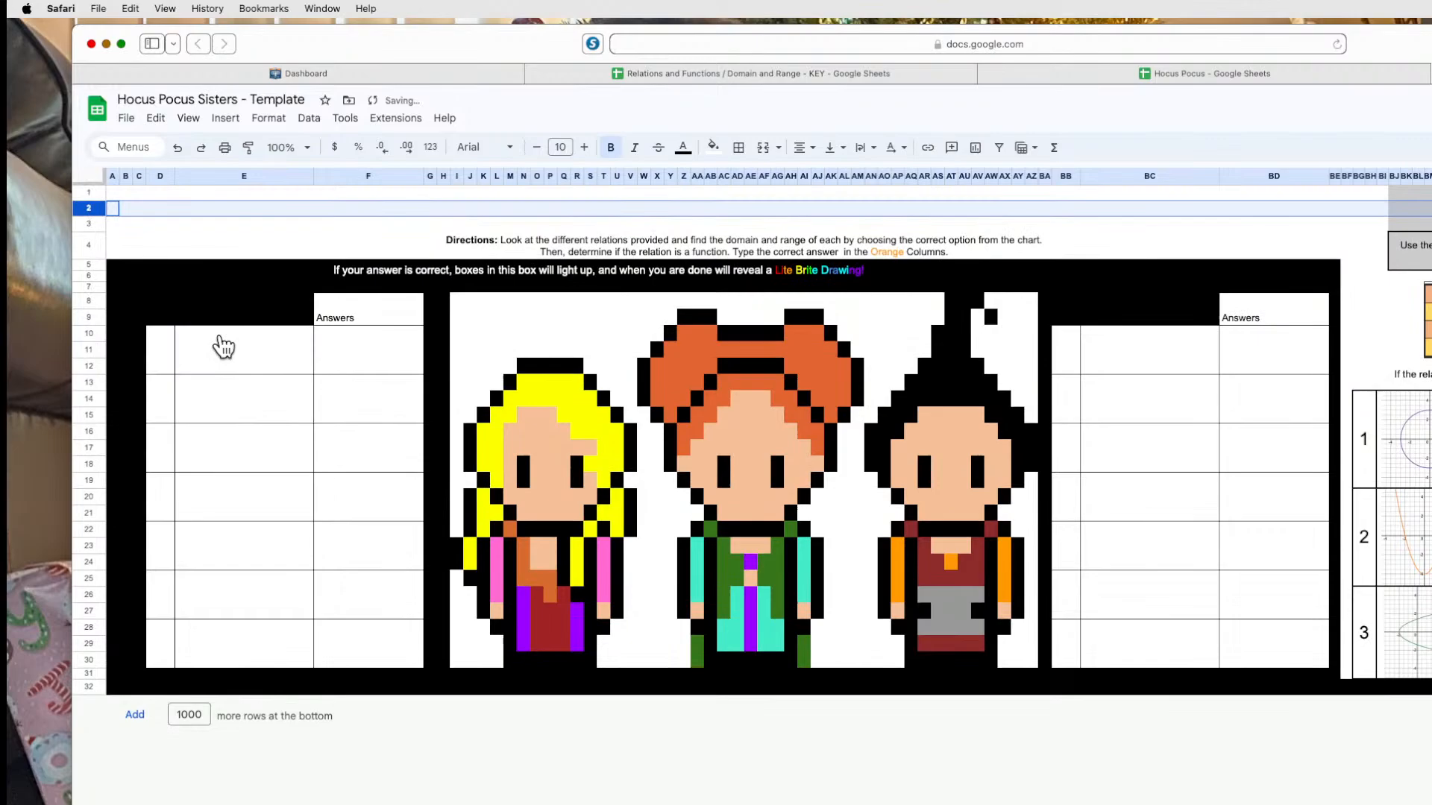
{"action": "left_click", "coordinate": [113, 174]}
{"action": "left_click", "coordinate": [160, 209]}
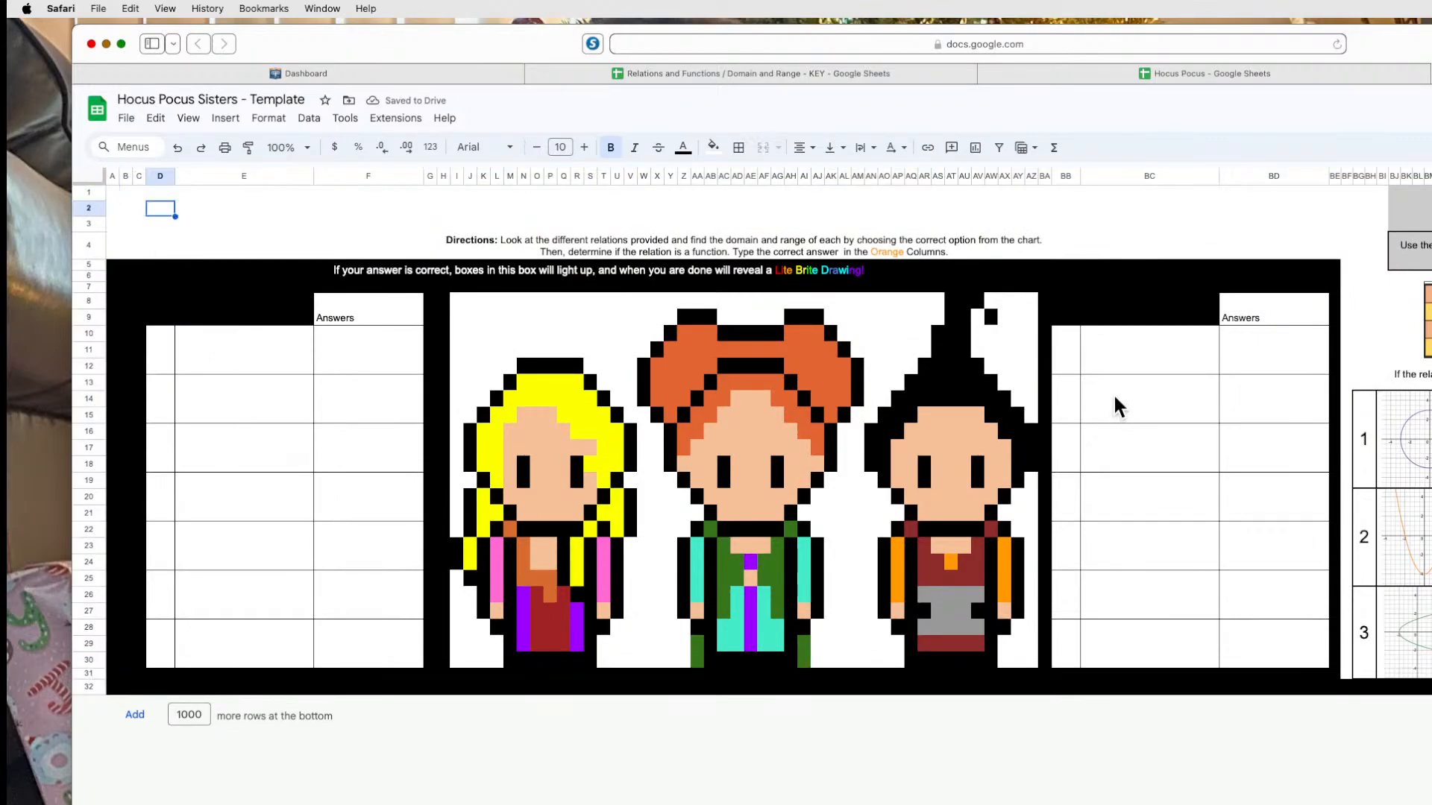
Insert one column to the right of column BF, between the second grid and the reference questions.
{"action": "left_click", "coordinate": [1335, 175]}
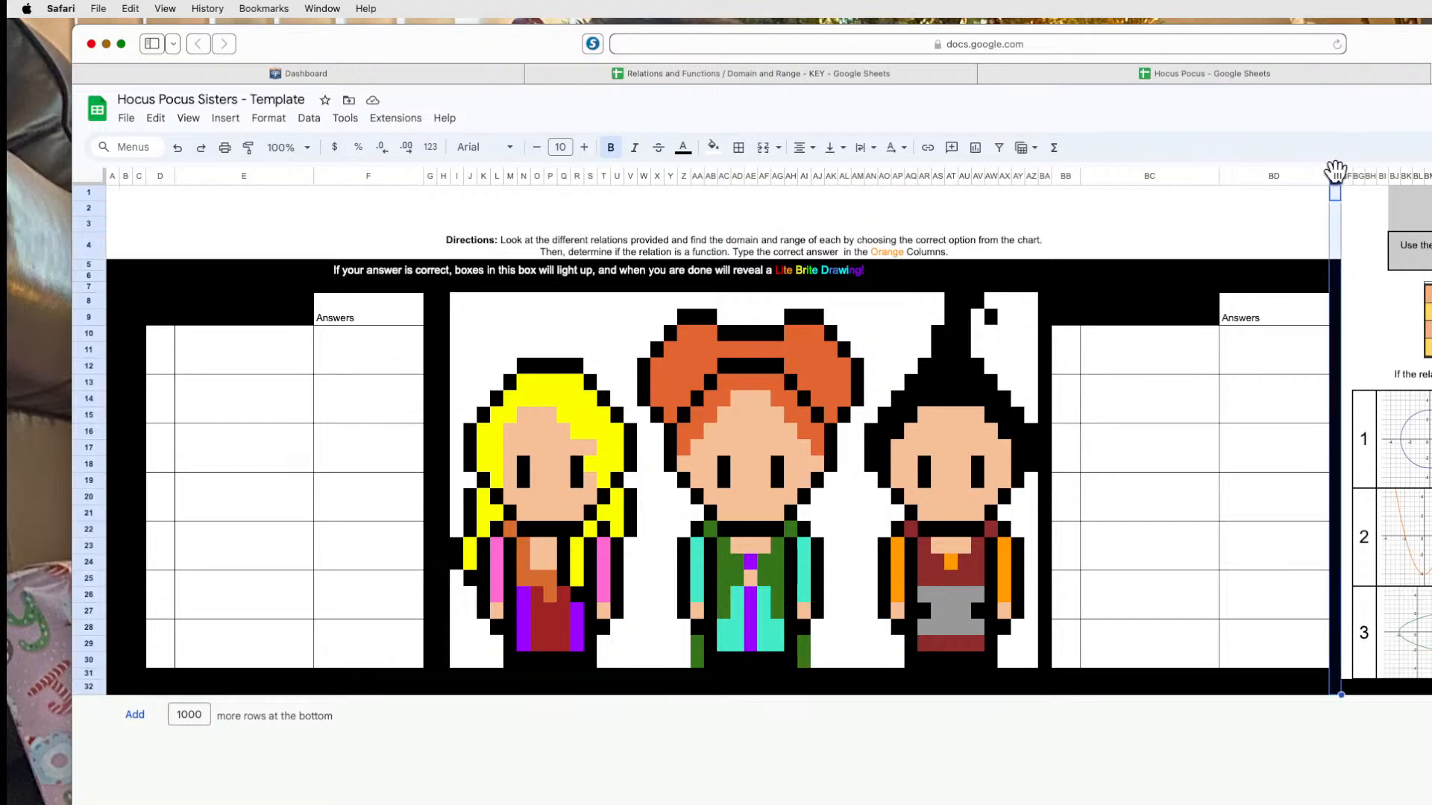
{"action": "right_click", "coordinate": [1346, 178]}
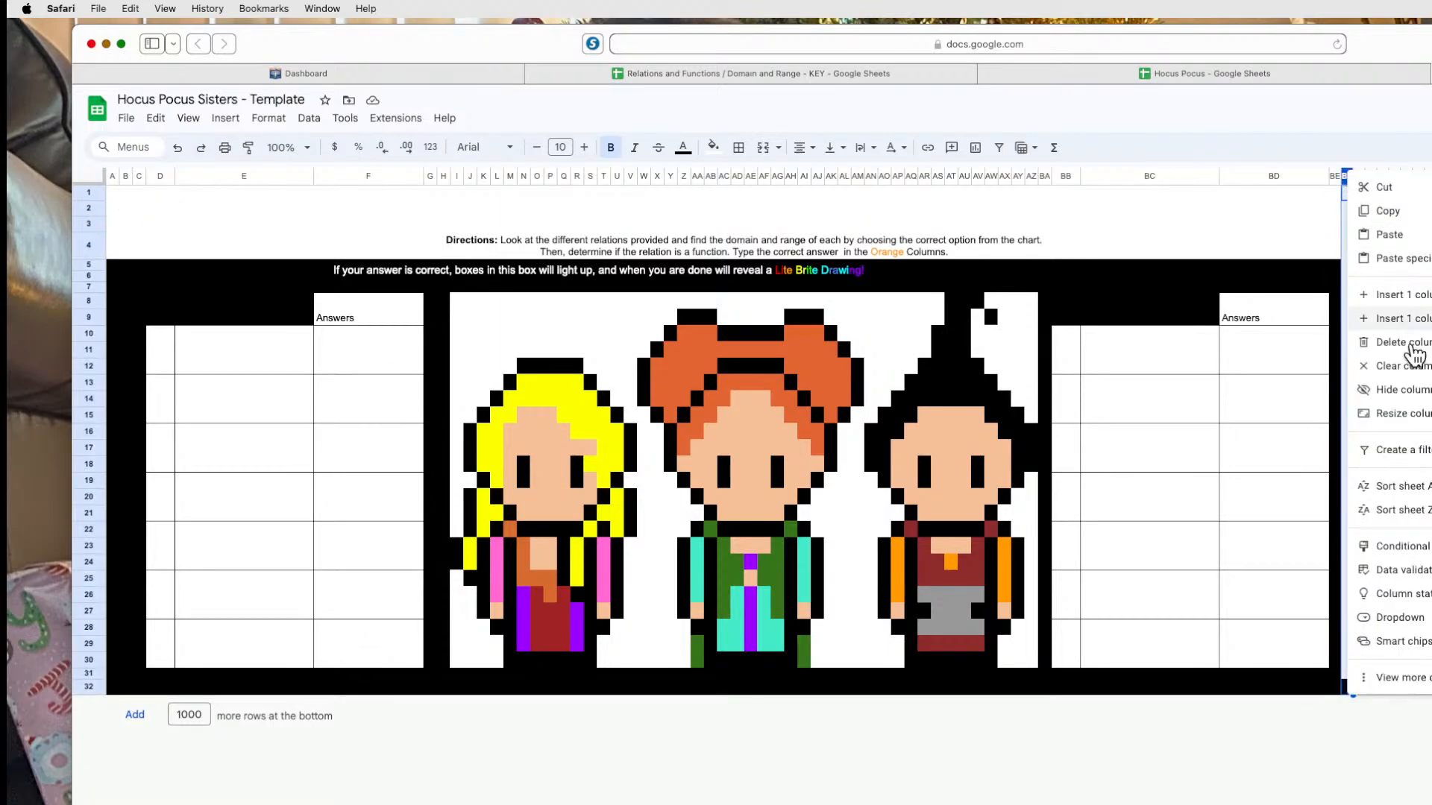
{"action": "left_click", "coordinate": [1404, 318]}
{"action": "left_click", "coordinate": [1419, 687]}
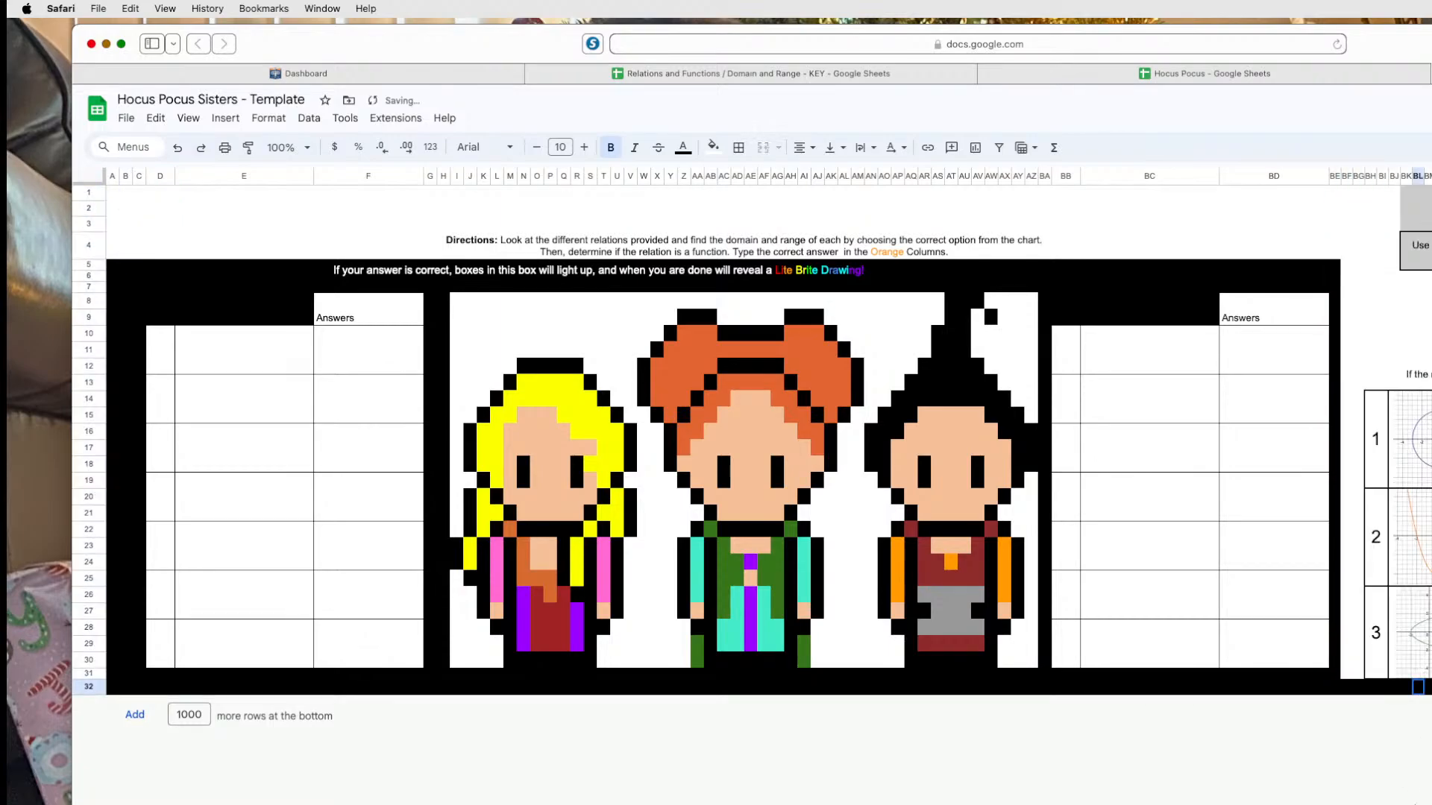
Open the Symbol Salad website in a new browser tab and copy the down-arrow symbol ↓.
{"action": "mouse_move", "coordinate": [1357, 69]}
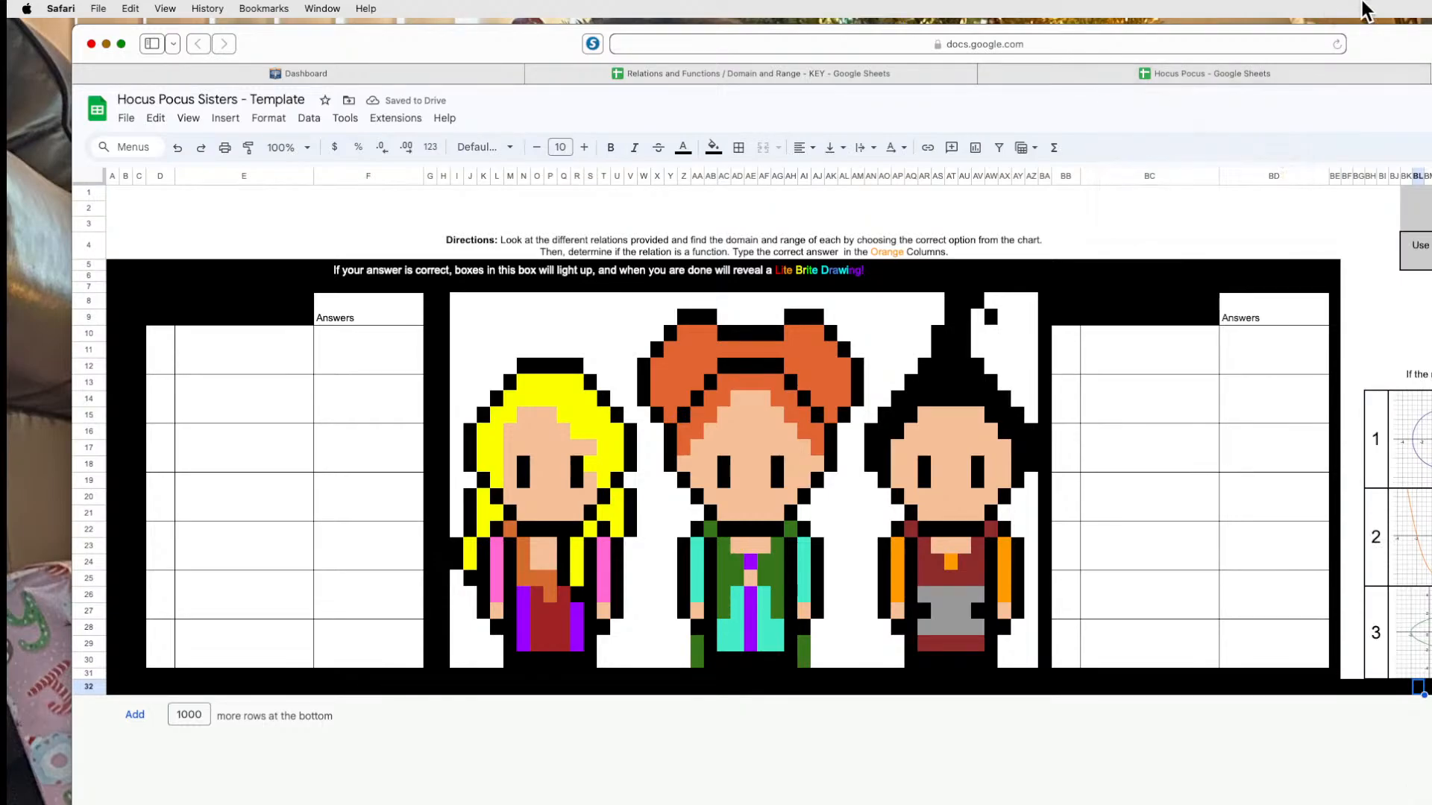
{"action": "key", "text": "super+t"}
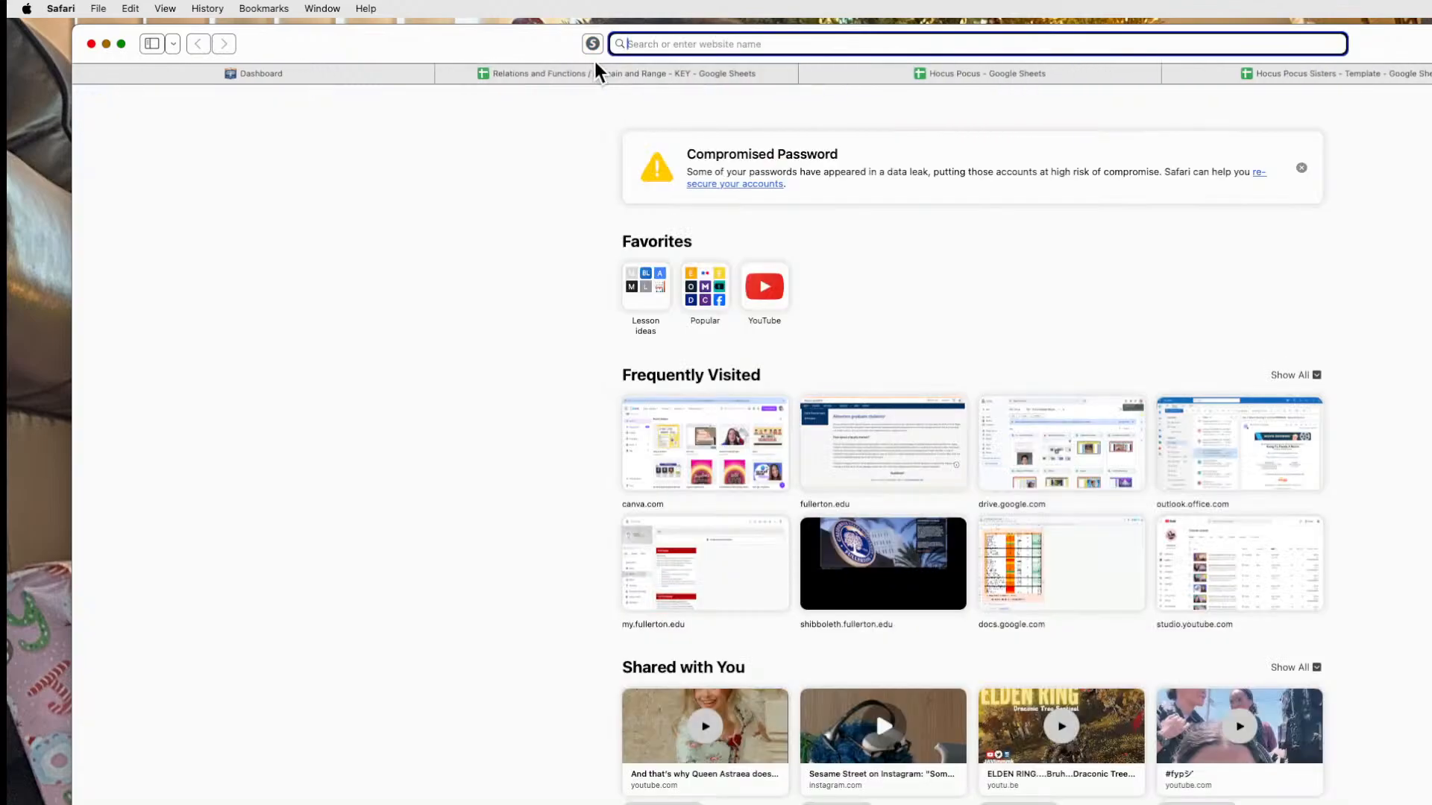
{"action": "type", "text": "sylbold"}
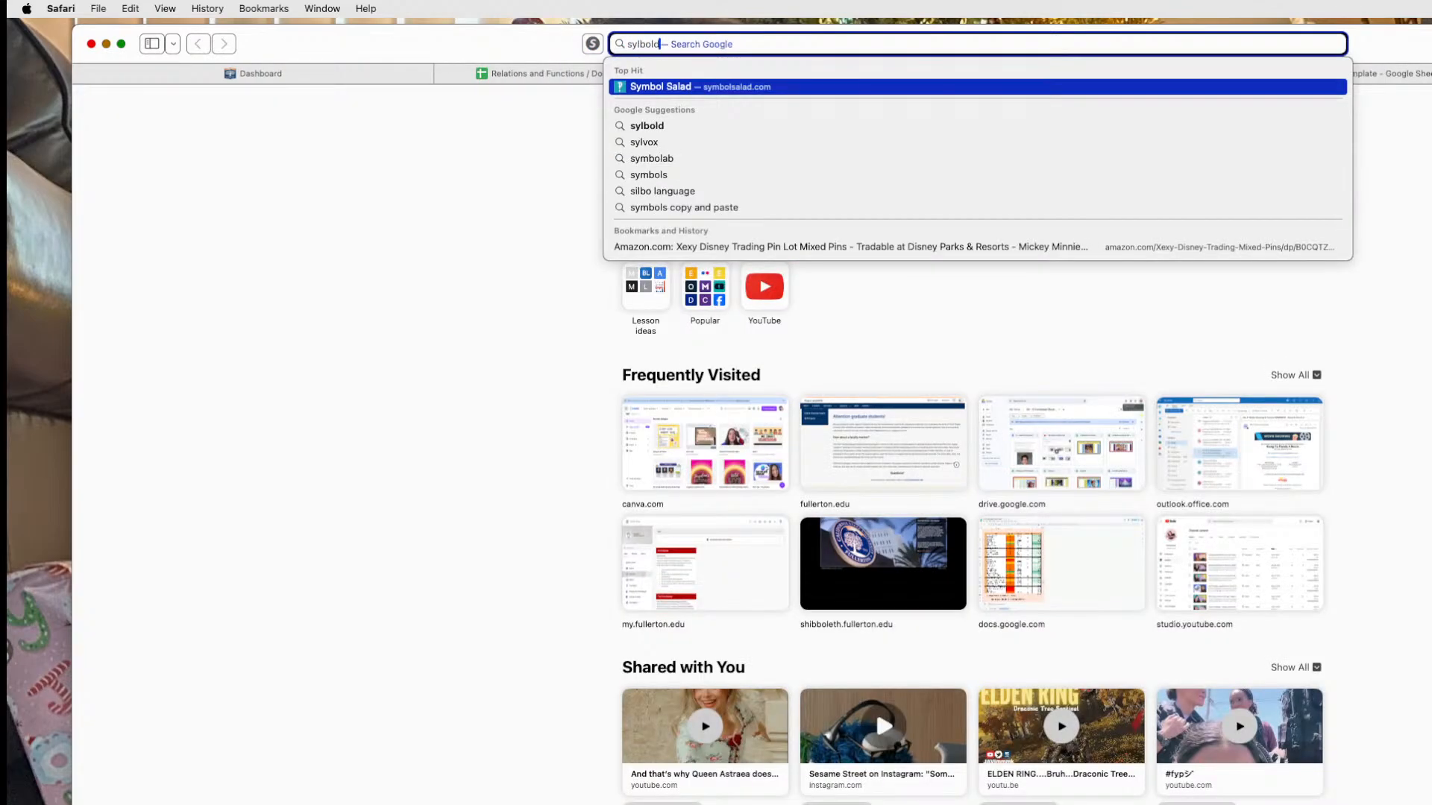
{"action": "key", "text": "BackSpace"}
{"action": "type", "text": "sa"}
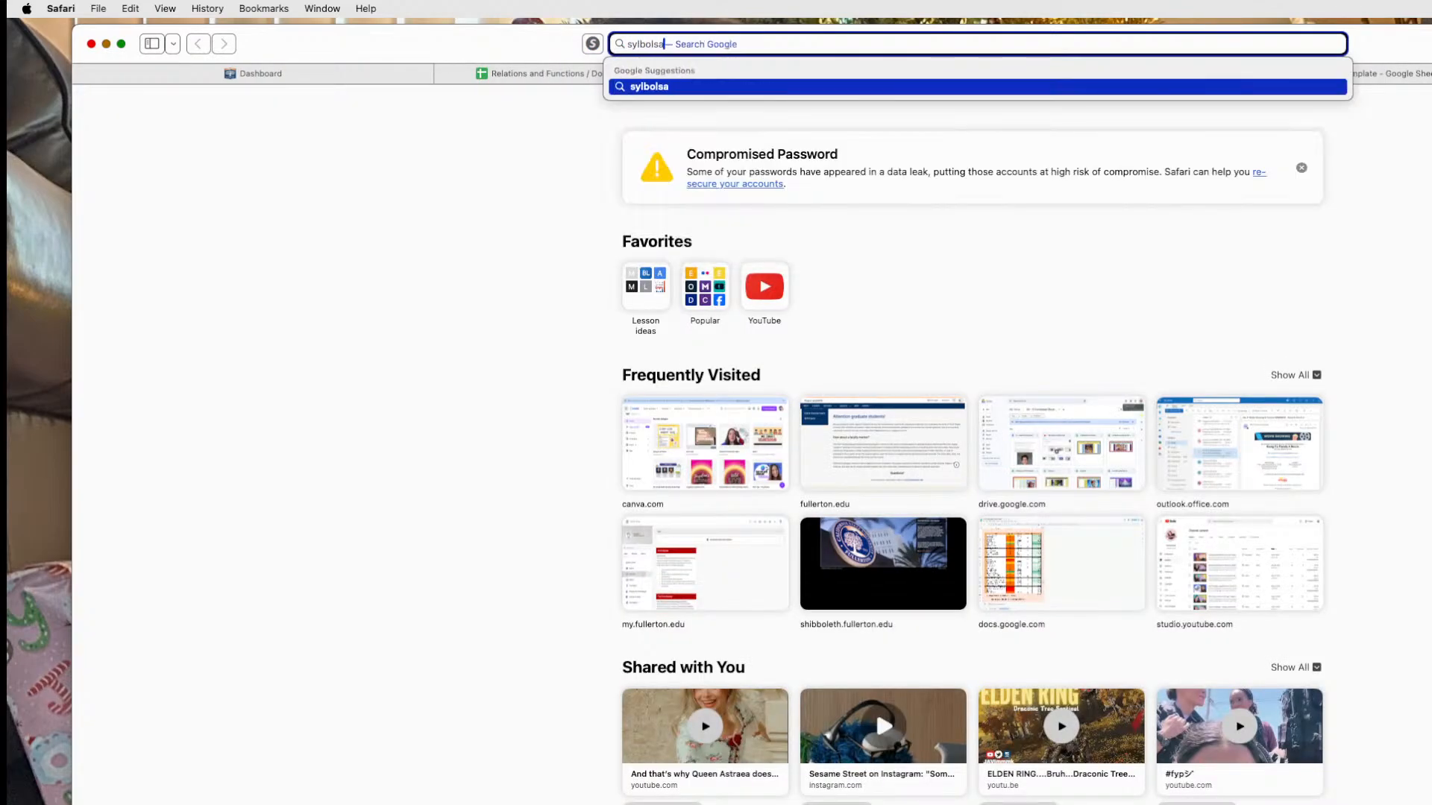
{"action": "key", "text": "BackSpace"}
{"action": "key", "text": "BackSpace"}
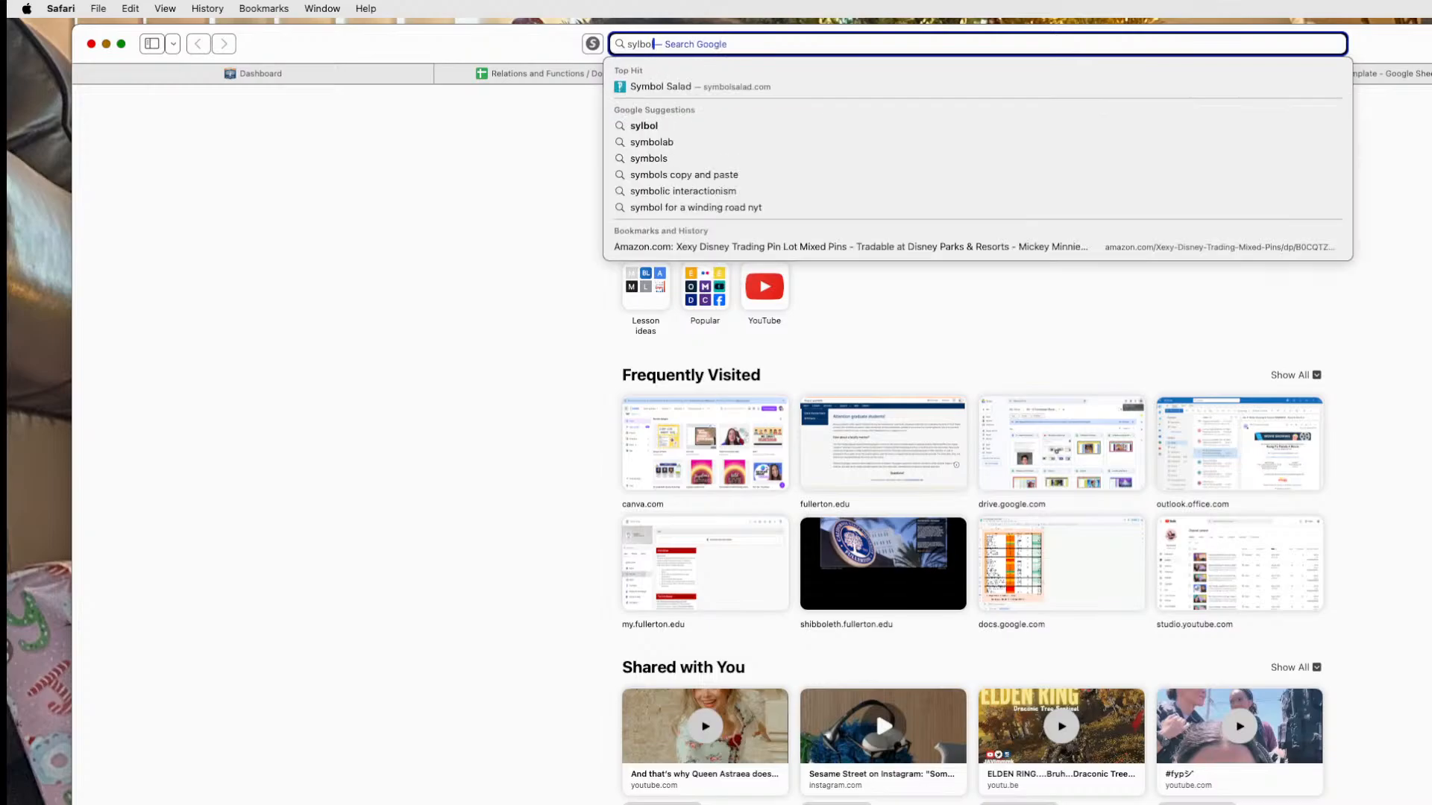
{"action": "left_click", "coordinate": [657, 85]}
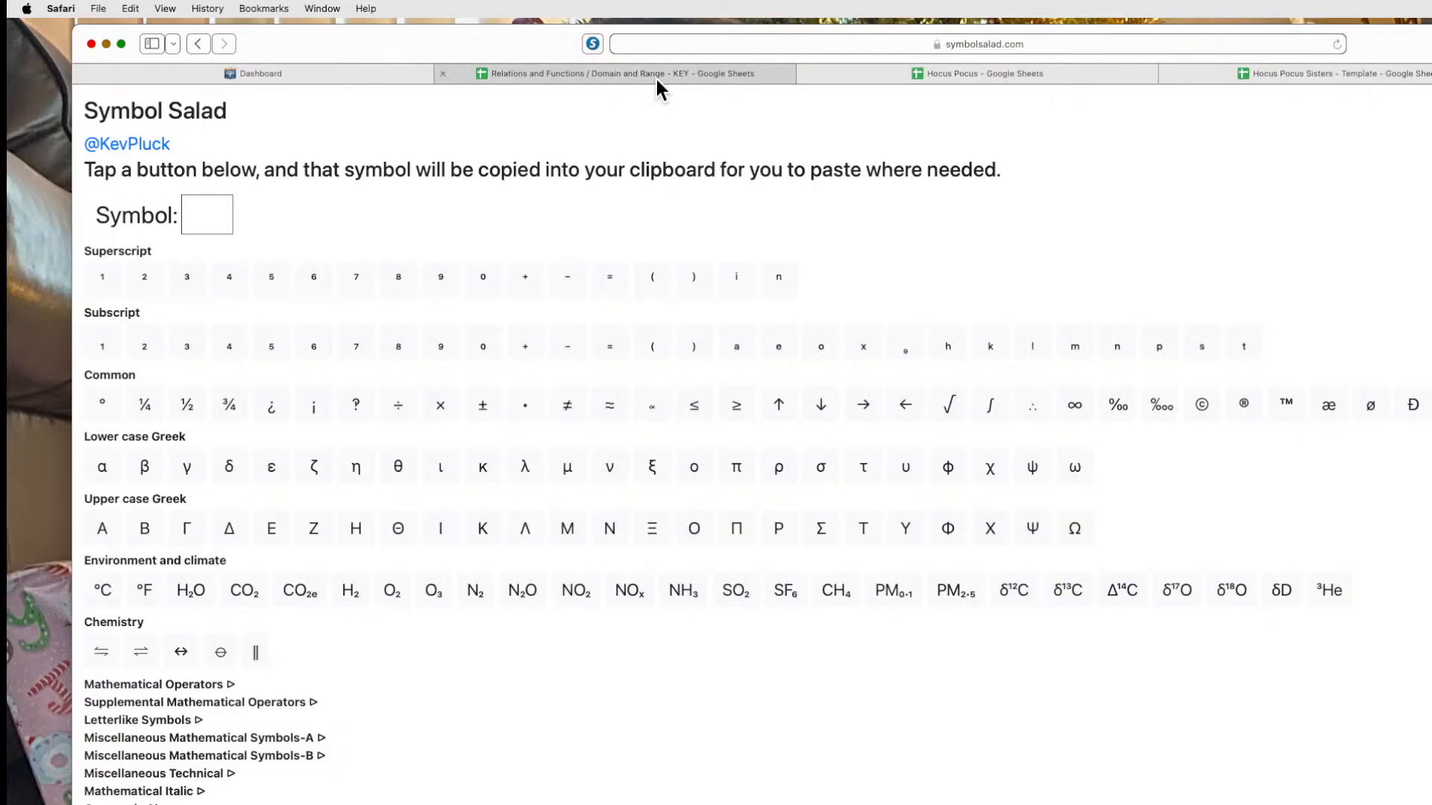
{"action": "left_click", "coordinate": [821, 408]}
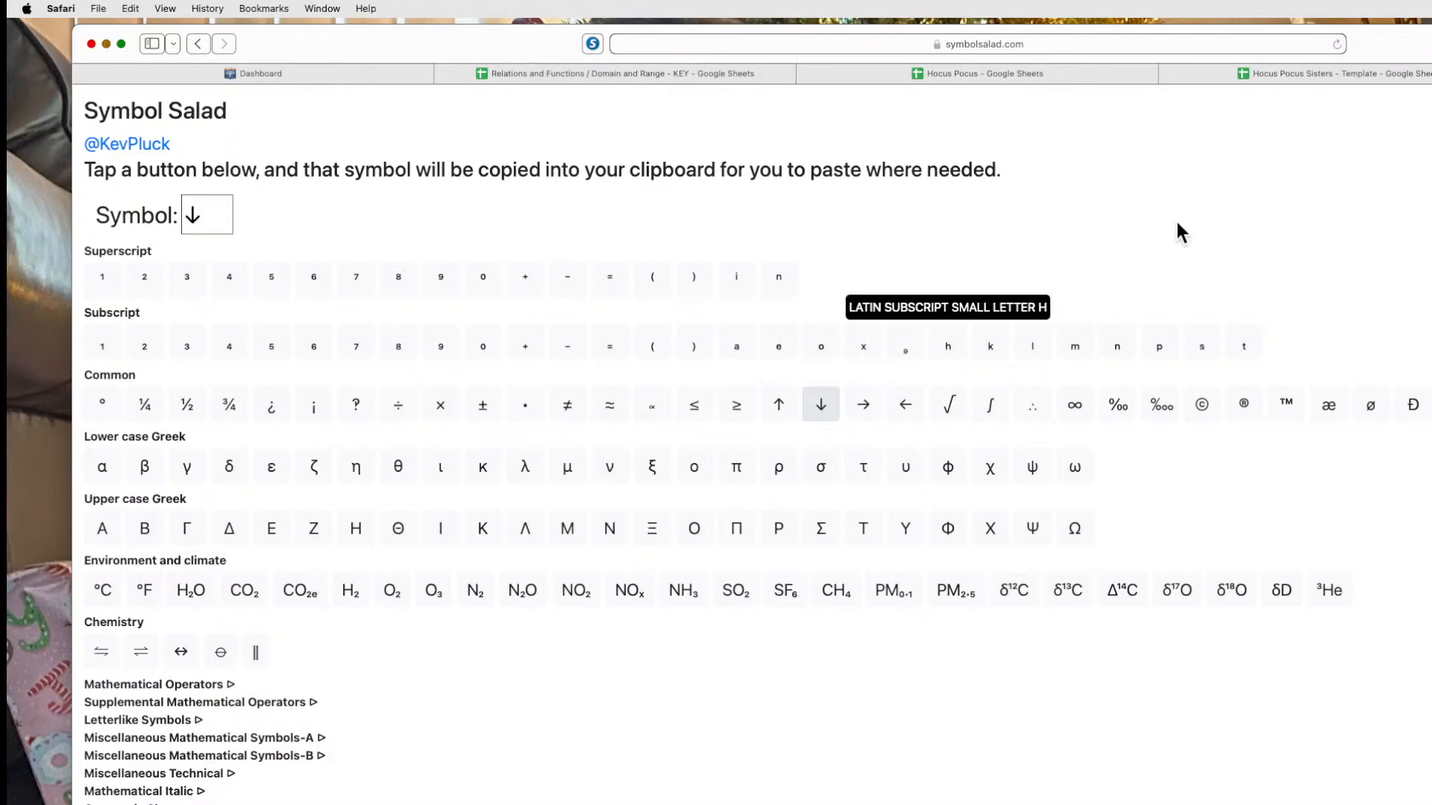
Switch back to the Hocus Pocus Sisters template and change the heading in F8 to "↓ Answers ↓".
{"action": "left_click", "coordinate": [1332, 73]}
{"action": "double_click", "coordinate": [361, 309]}
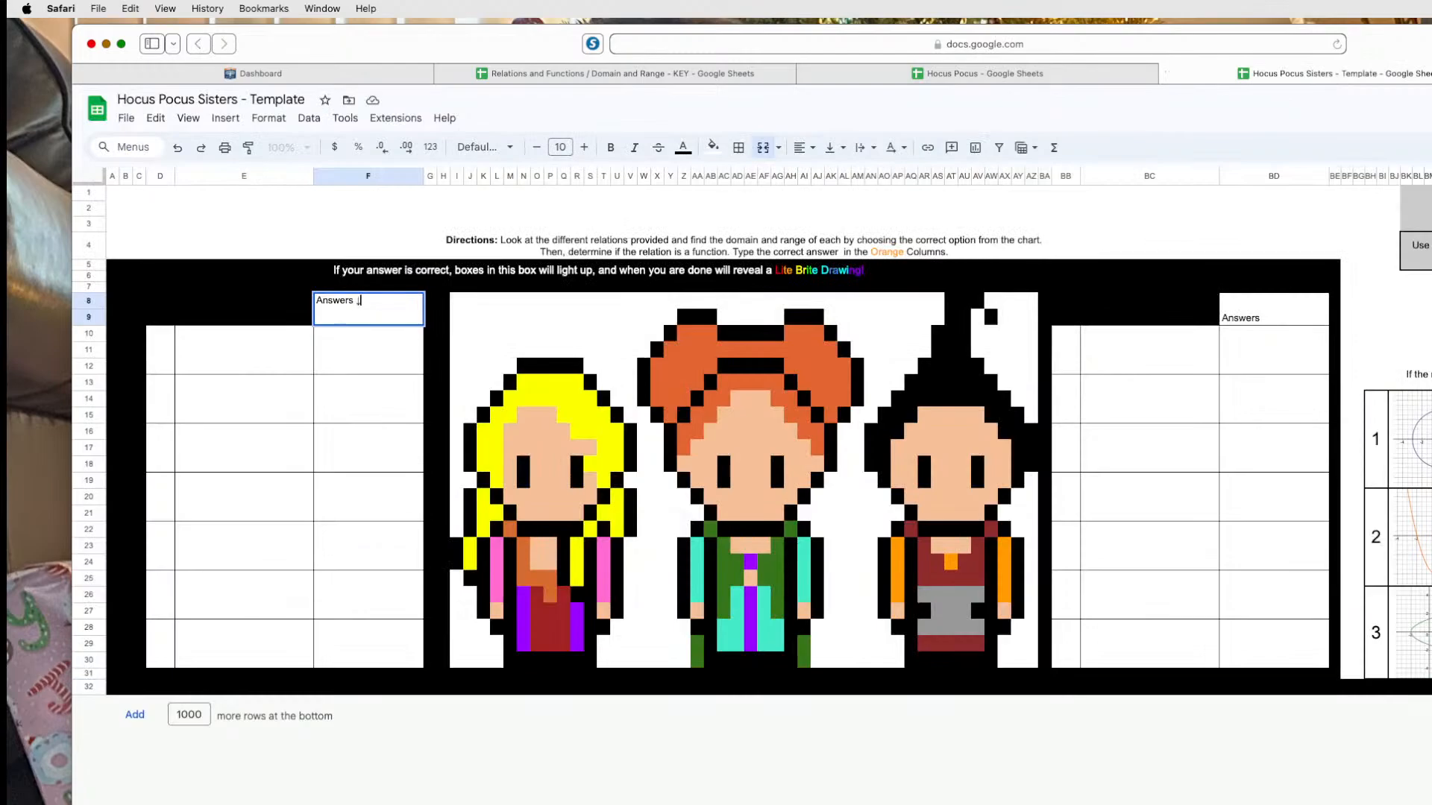
{"action": "type", "text": "↓"}
{"action": "left_click", "coordinate": [317, 301]}
{"action": "type", "text": "↓"}
{"action": "left_click", "coordinate": [318, 437]}
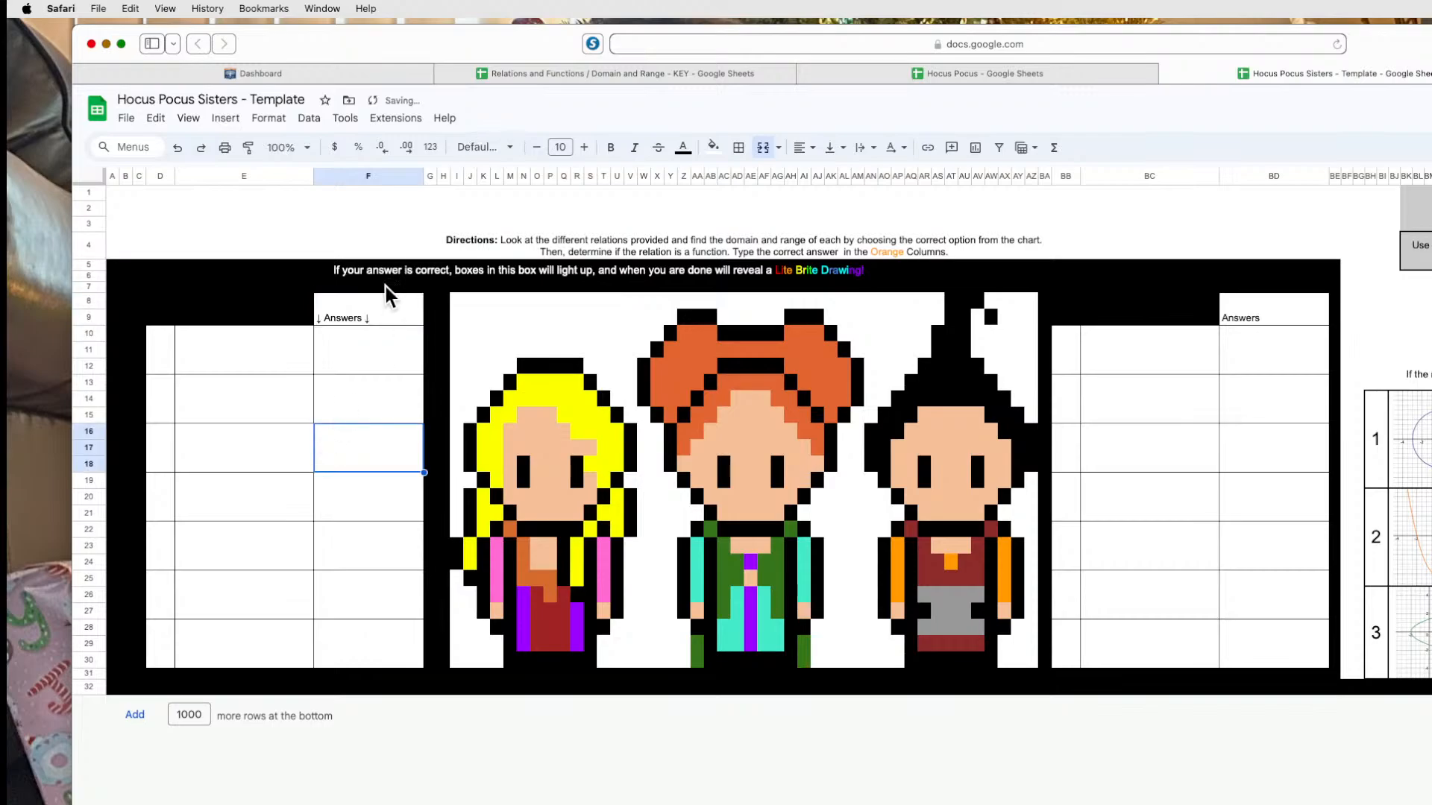
Copy the "↓ Answers ↓" heading from F8 to the matching heading cell BD8.
{"action": "left_click", "coordinate": [376, 311]}
{"action": "key", "text": "cmd+c"}
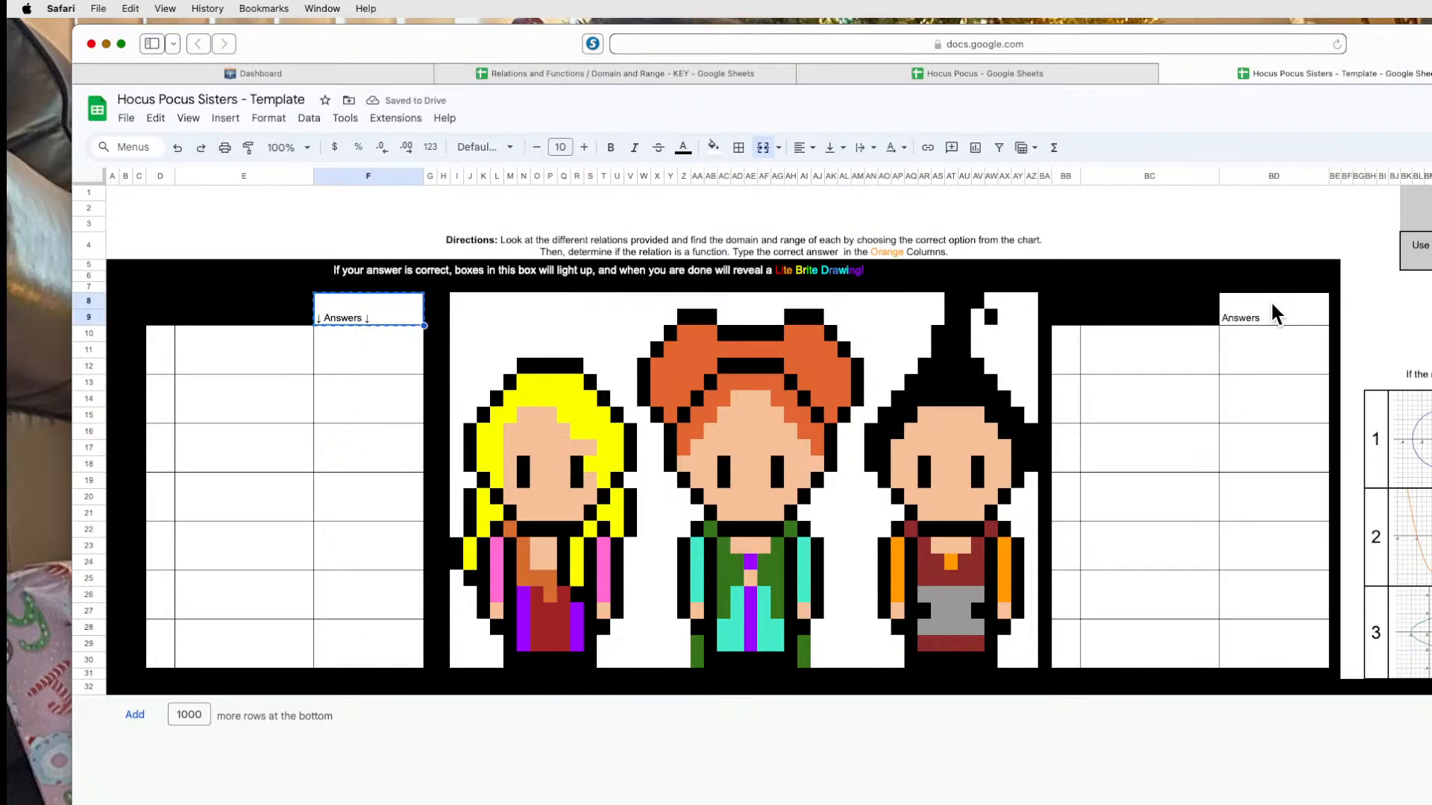
{"action": "left_click", "coordinate": [1270, 300]}
{"action": "key", "text": "cmd+v"}
Center both Answers headings horizontally and vertically and set their font size to 16.
{"action": "left_click", "coordinate": [365, 298], "text": "super"}
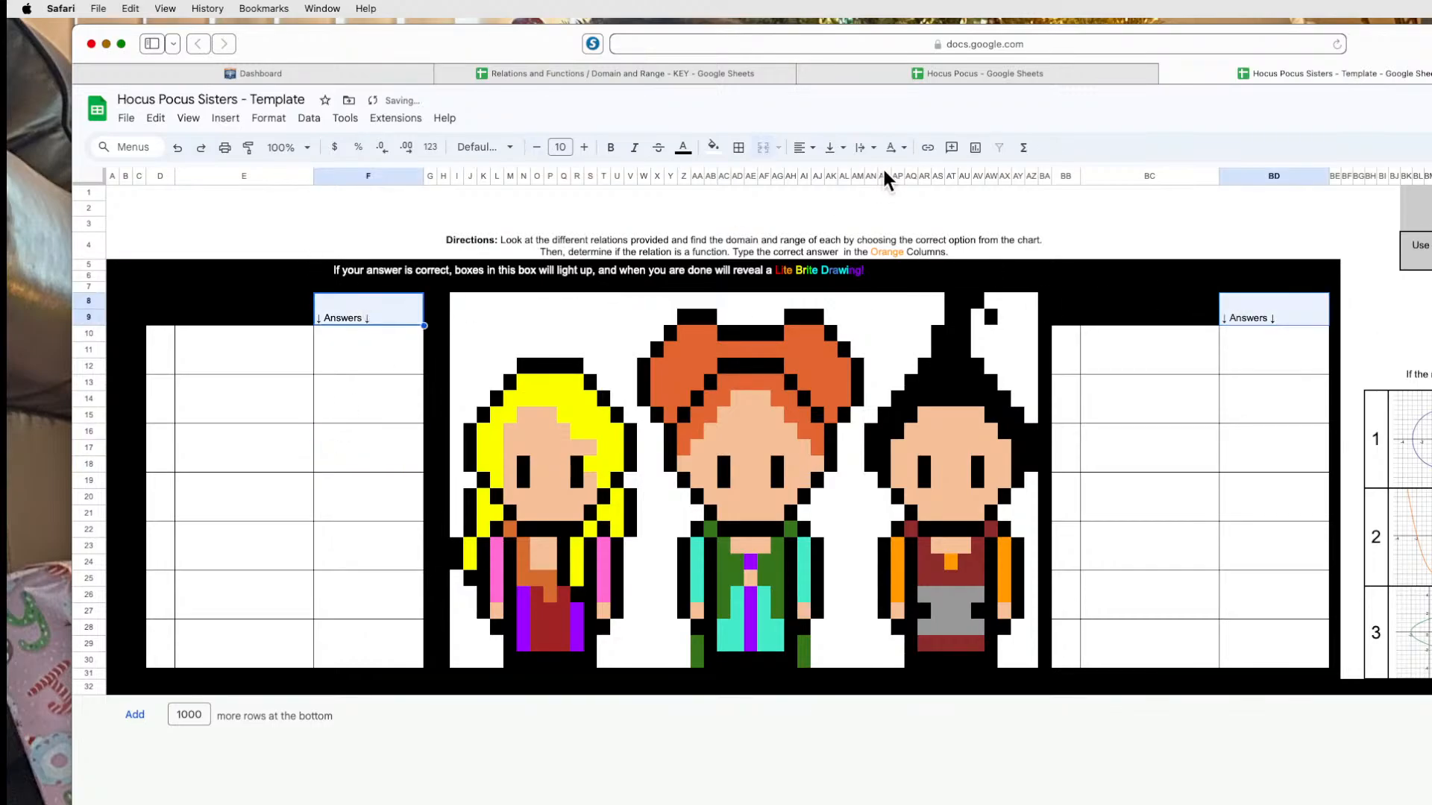
{"action": "left_click", "coordinate": [836, 147]}
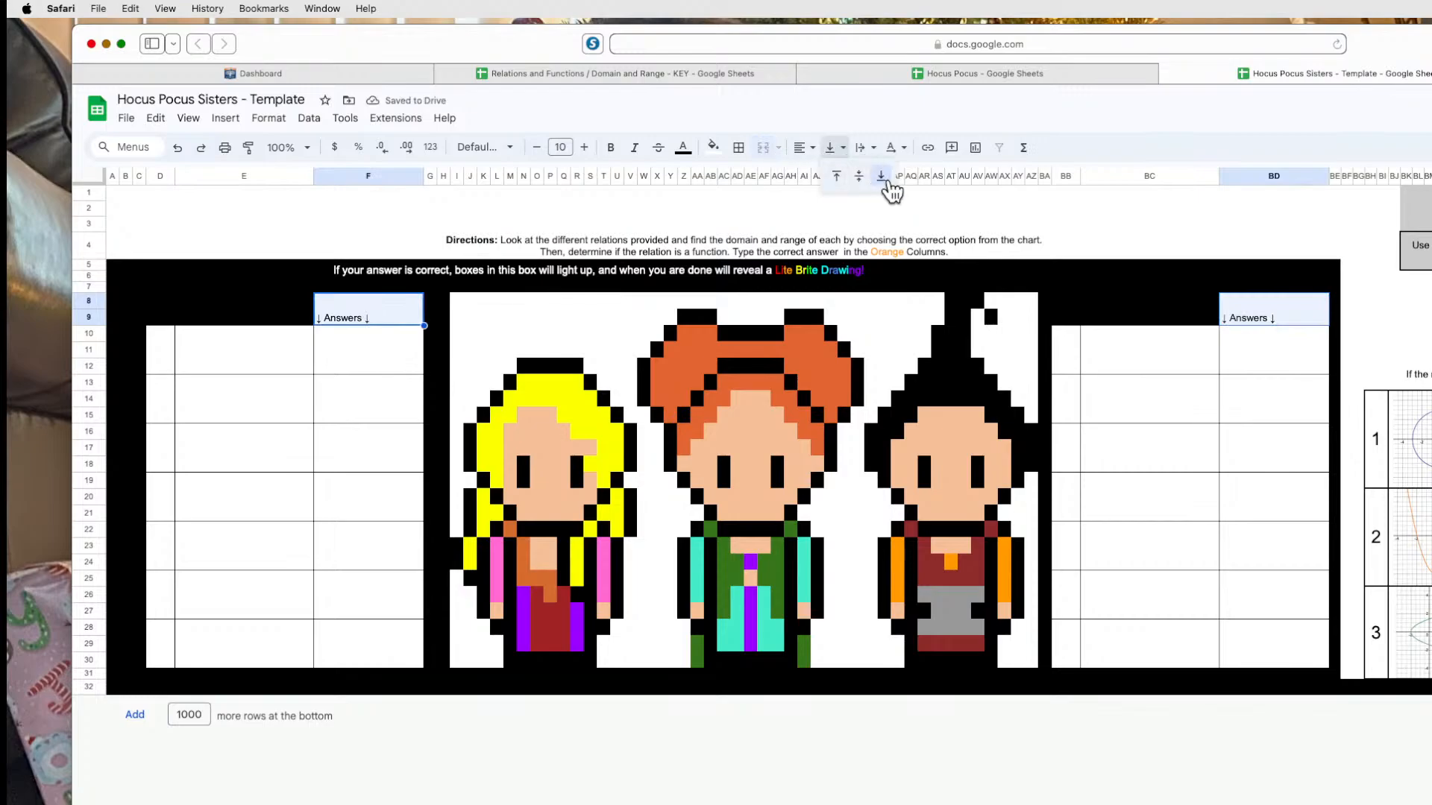
{"action": "left_click", "coordinate": [856, 174]}
{"action": "left_click", "coordinate": [804, 147]}
{"action": "left_click", "coordinate": [827, 176]}
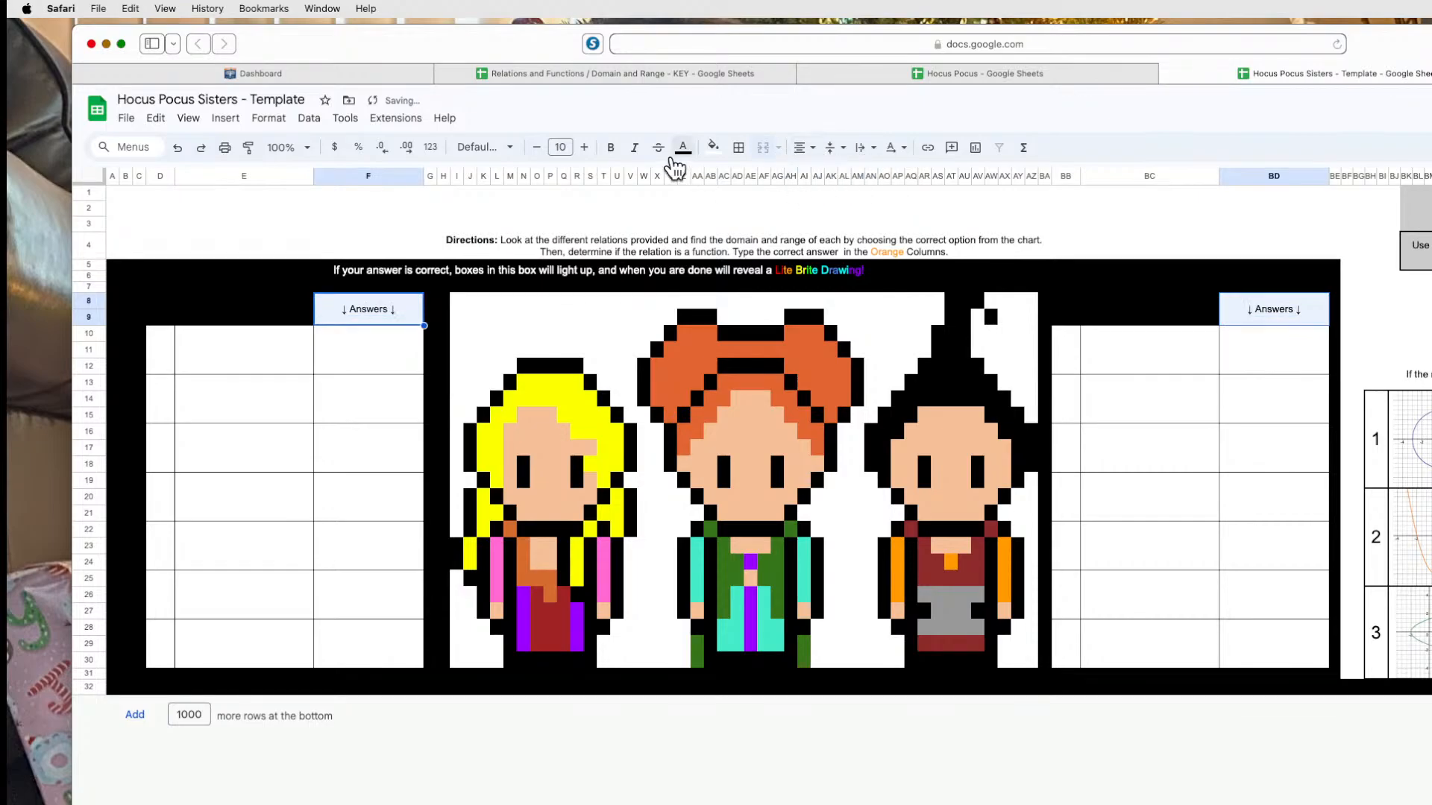
{"action": "left_click", "coordinate": [584, 147]}
{"action": "left_click", "coordinate": [584, 147]}
{"action": "left_click", "coordinate": [584, 147]}
{"action": "left_click", "coordinate": [584, 147]}
{"action": "left_click", "coordinate": [584, 147]}
{"action": "left_click", "coordinate": [584, 147]}
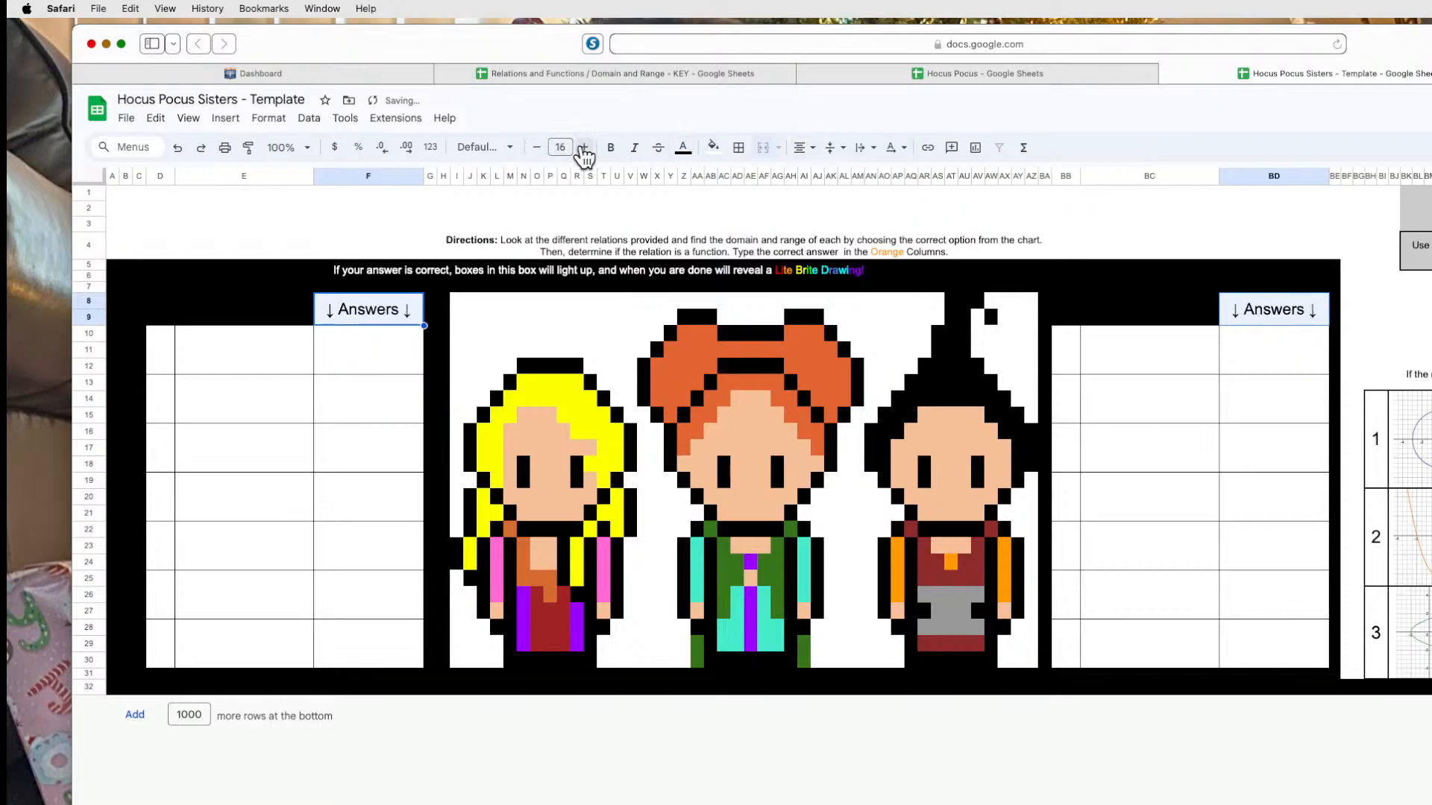
{"action": "left_click", "coordinate": [1235, 518]}
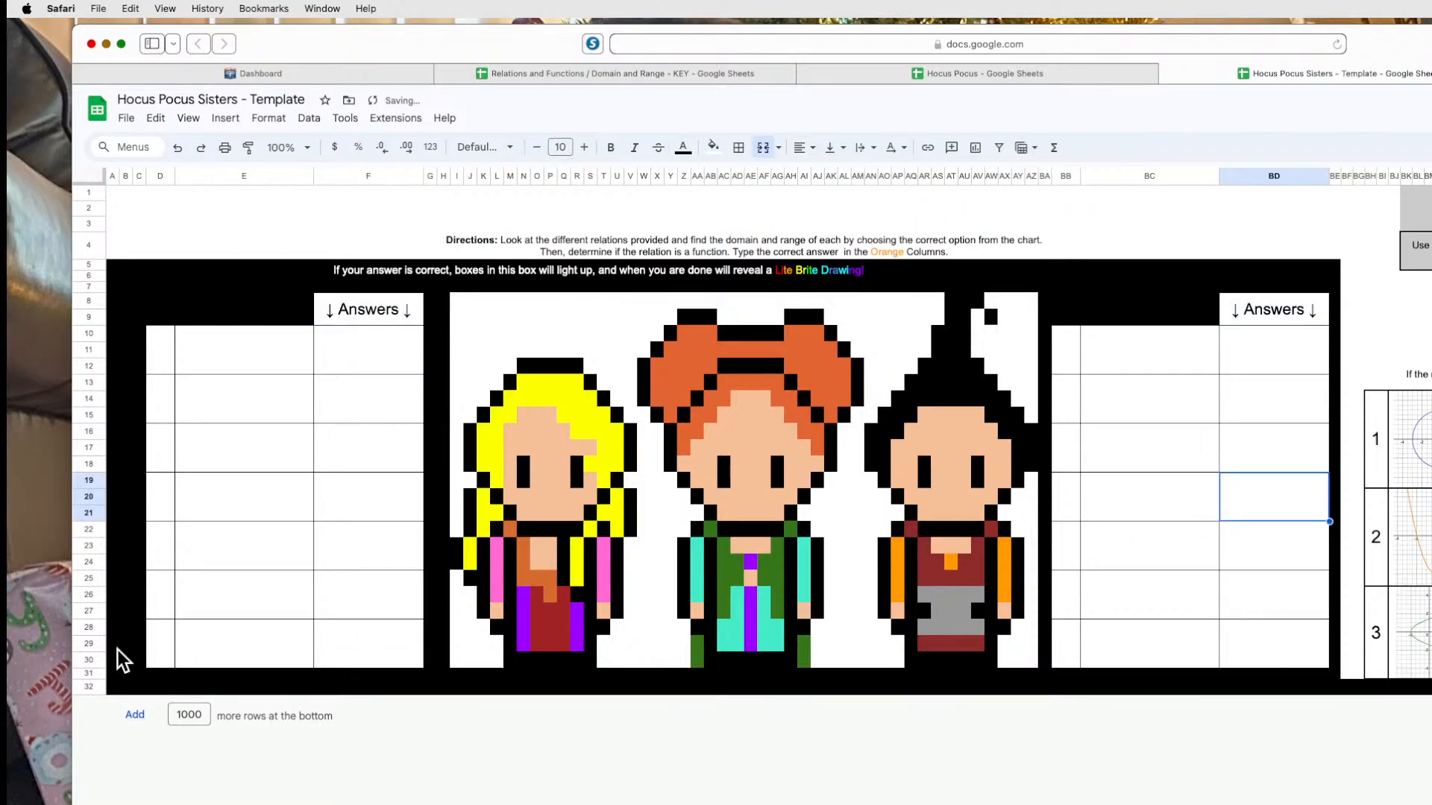
Enter "1." in the first number cell D10 and center it horizontally and vertically.
{"action": "left_click", "coordinate": [165, 356]}
{"action": "type", "text": "1."}
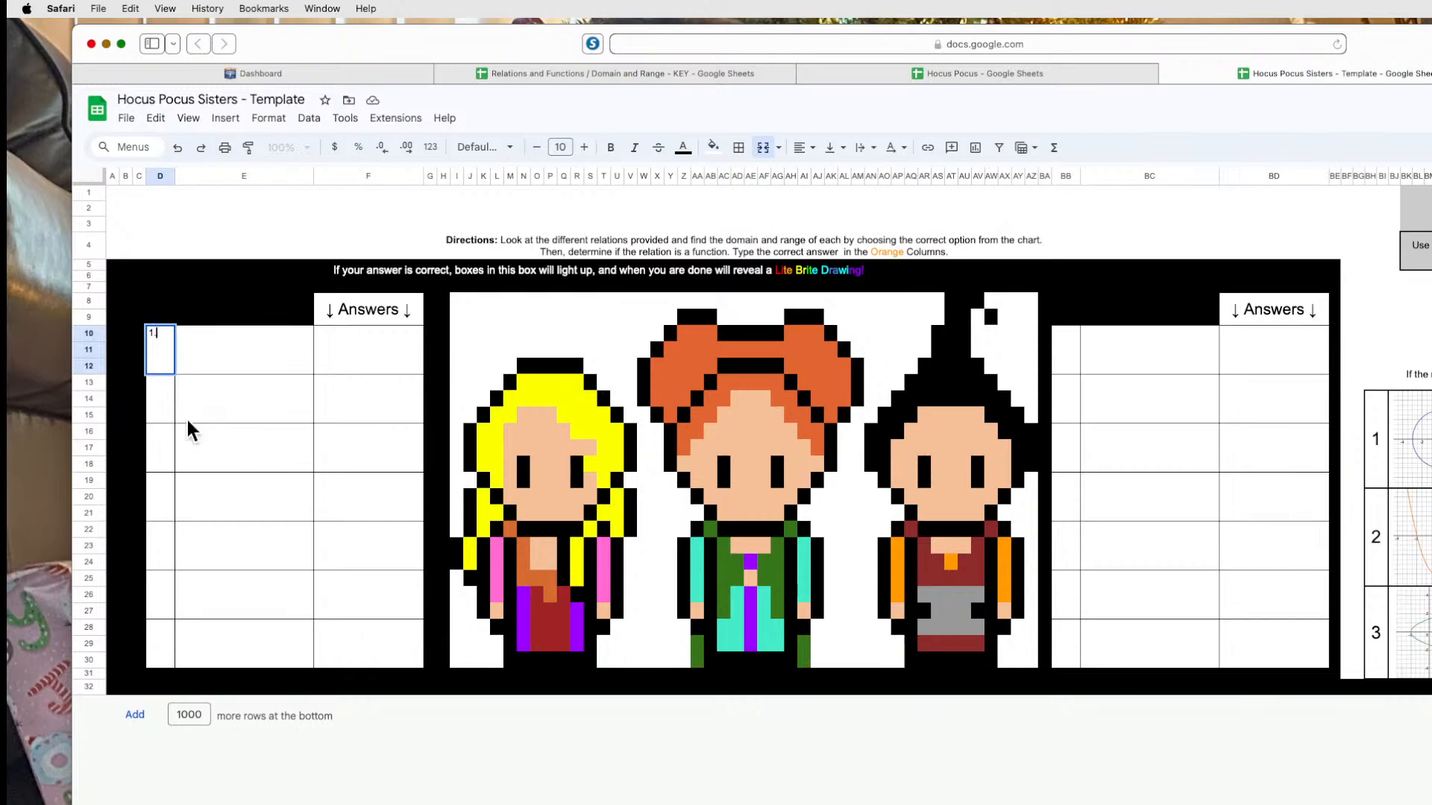
{"action": "left_click", "coordinate": [188, 427]}
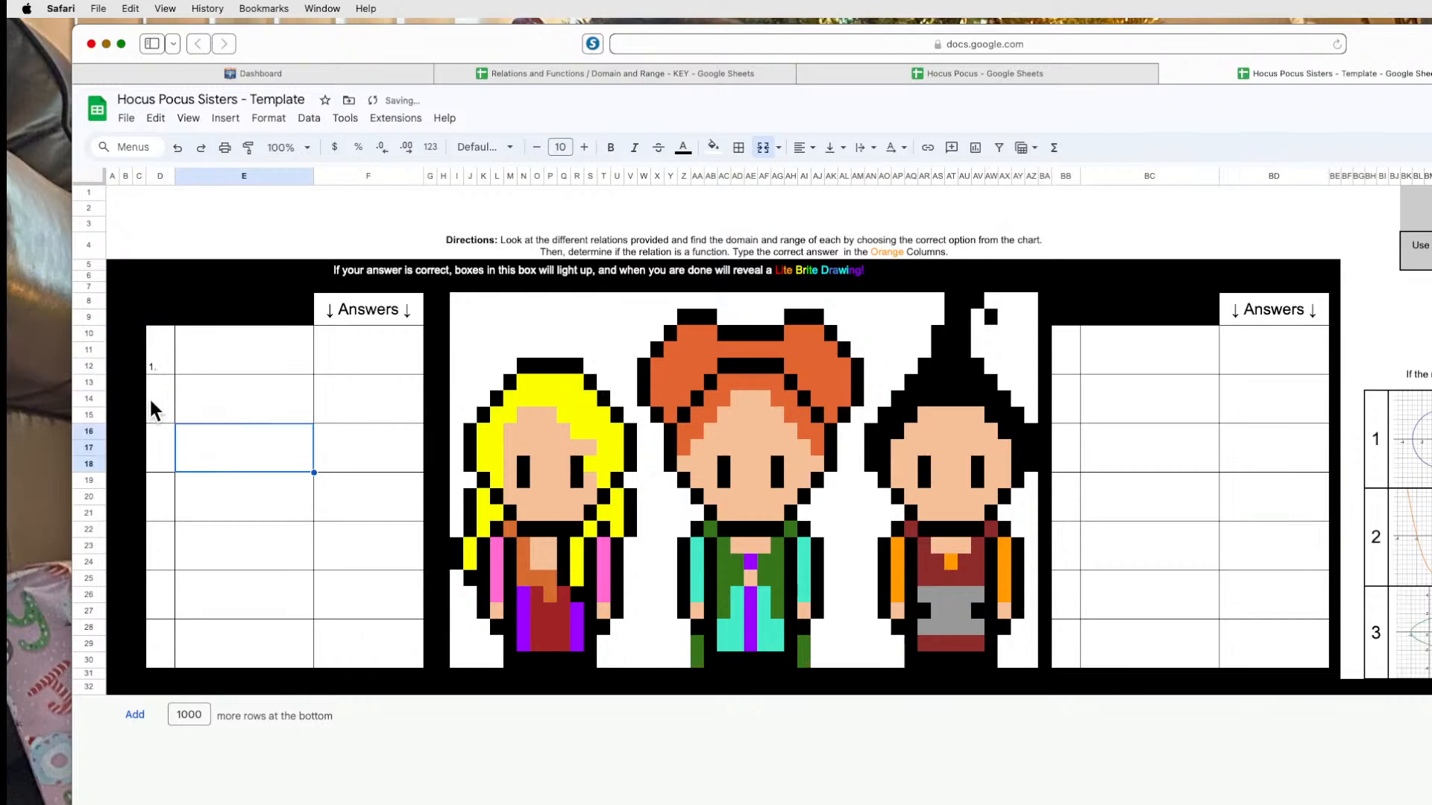
{"action": "left_click", "coordinate": [158, 367]}
{"action": "left_click", "coordinate": [804, 147]}
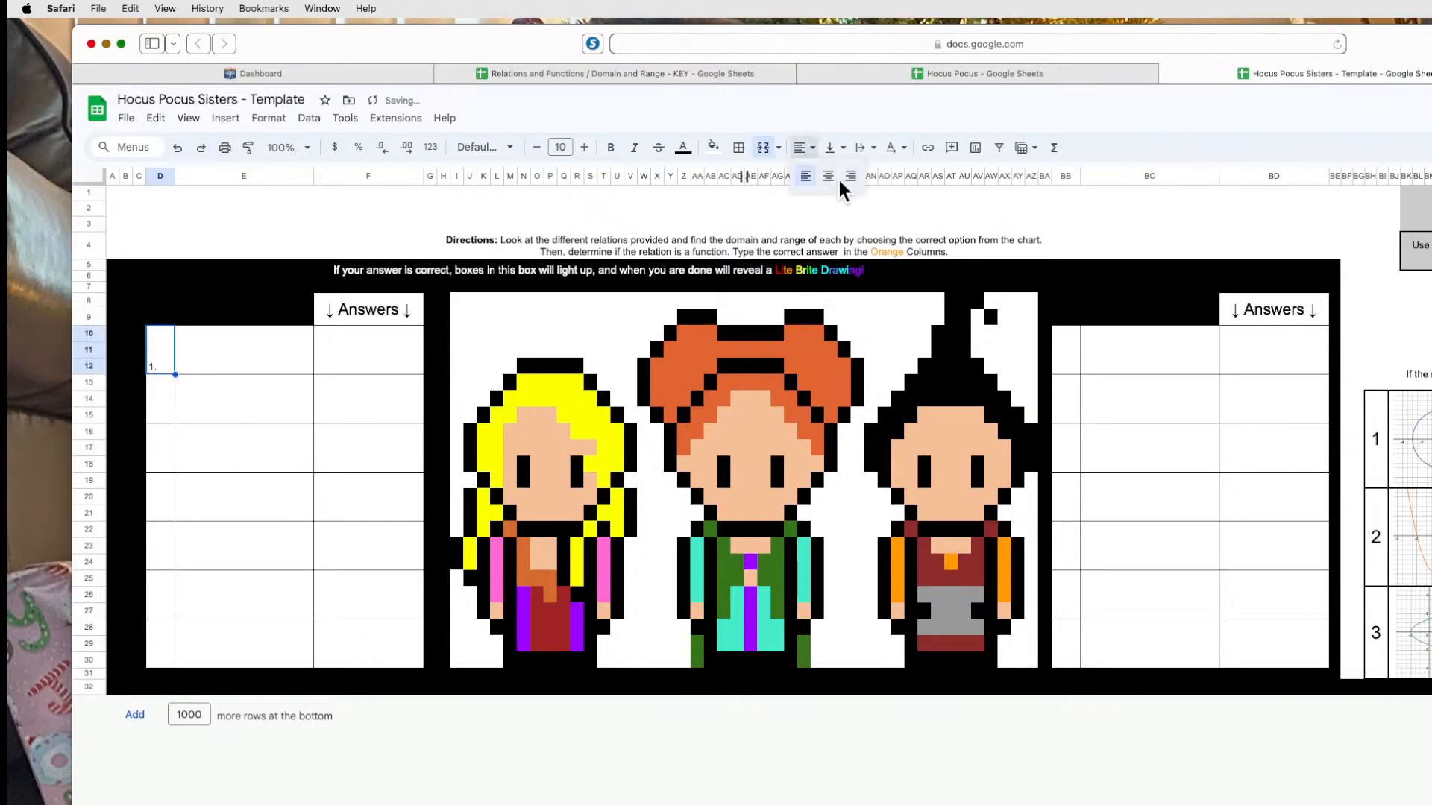
{"action": "left_click", "coordinate": [831, 176]}
{"action": "left_click", "coordinate": [834, 148]}
{"action": "left_click", "coordinate": [858, 176]}
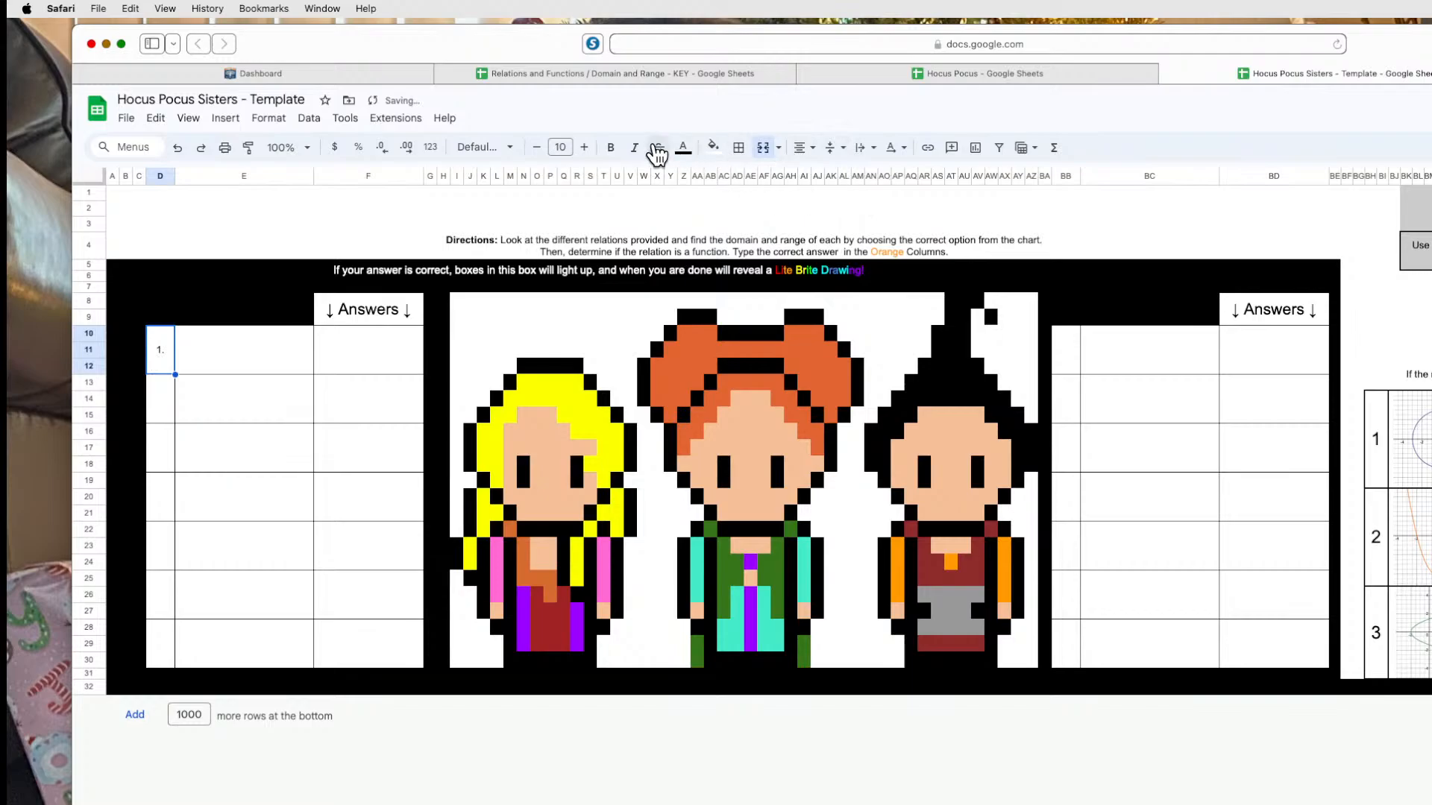
Set the font size of D10 to 18 and fill the cell down column D through row 30.
{"action": "left_click", "coordinate": [586, 148]}
{"action": "left_click", "coordinate": [585, 148]}
{"action": "left_click", "coordinate": [585, 148]}
{"action": "left_click_drag", "start_coordinate": [175, 375], "coordinate": [169, 659]}
Enter "2." in D13 and extend the first two numbers down column D through row 30.
{"action": "left_click", "coordinate": [158, 413]}
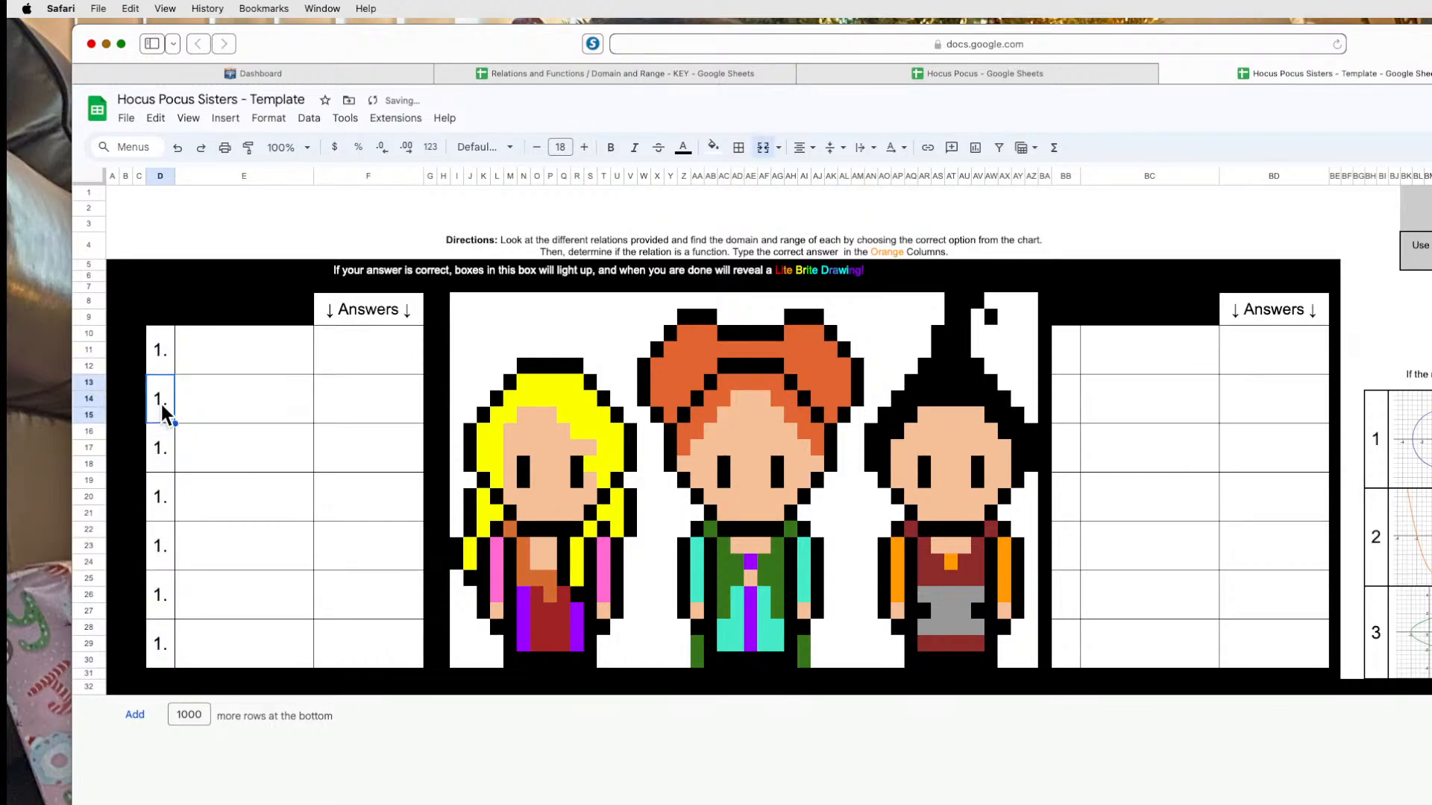
{"action": "type", "text": "2."}
{"action": "left_click", "coordinate": [191, 426]}
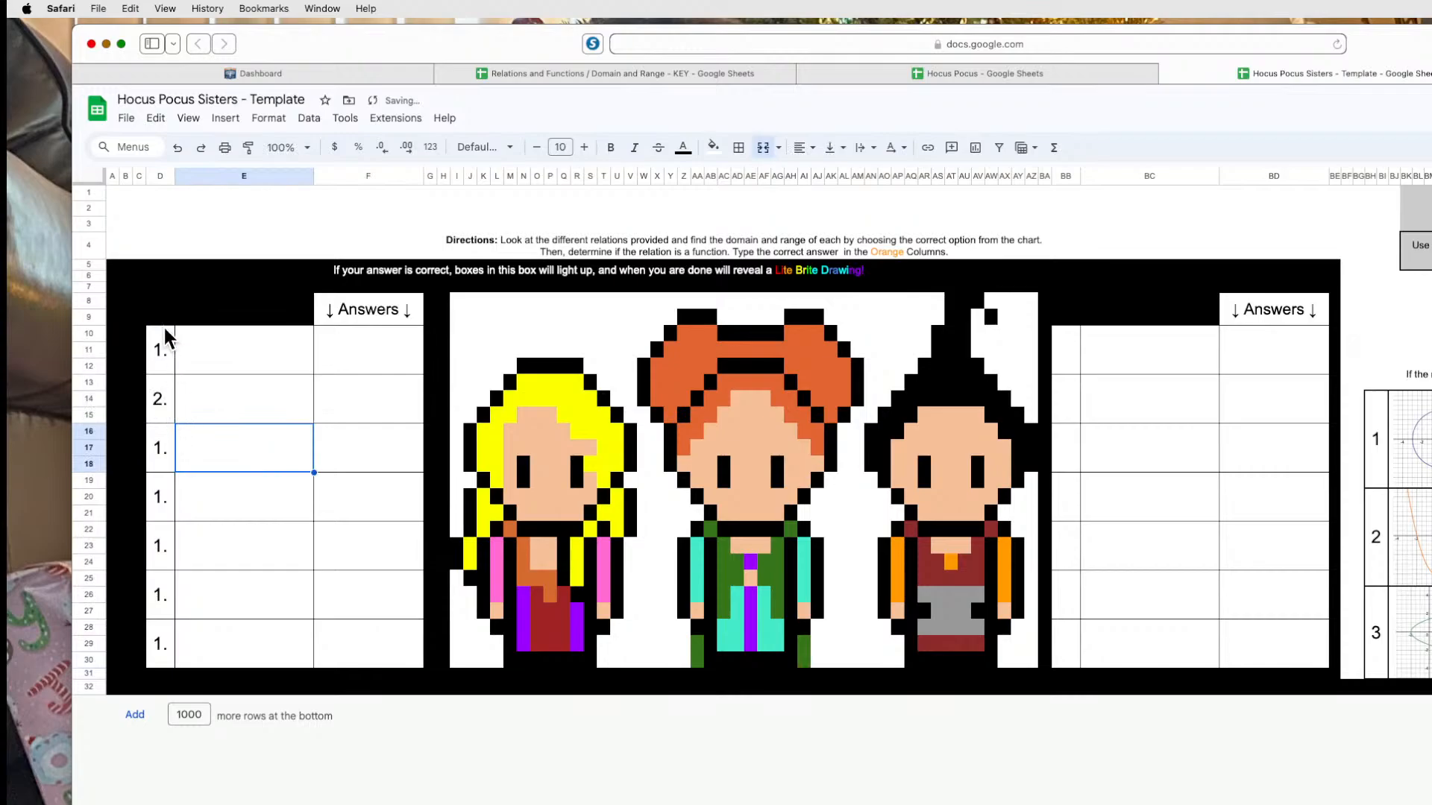
{"action": "left_click_drag", "start_coordinate": [165, 332], "coordinate": [173, 659]}
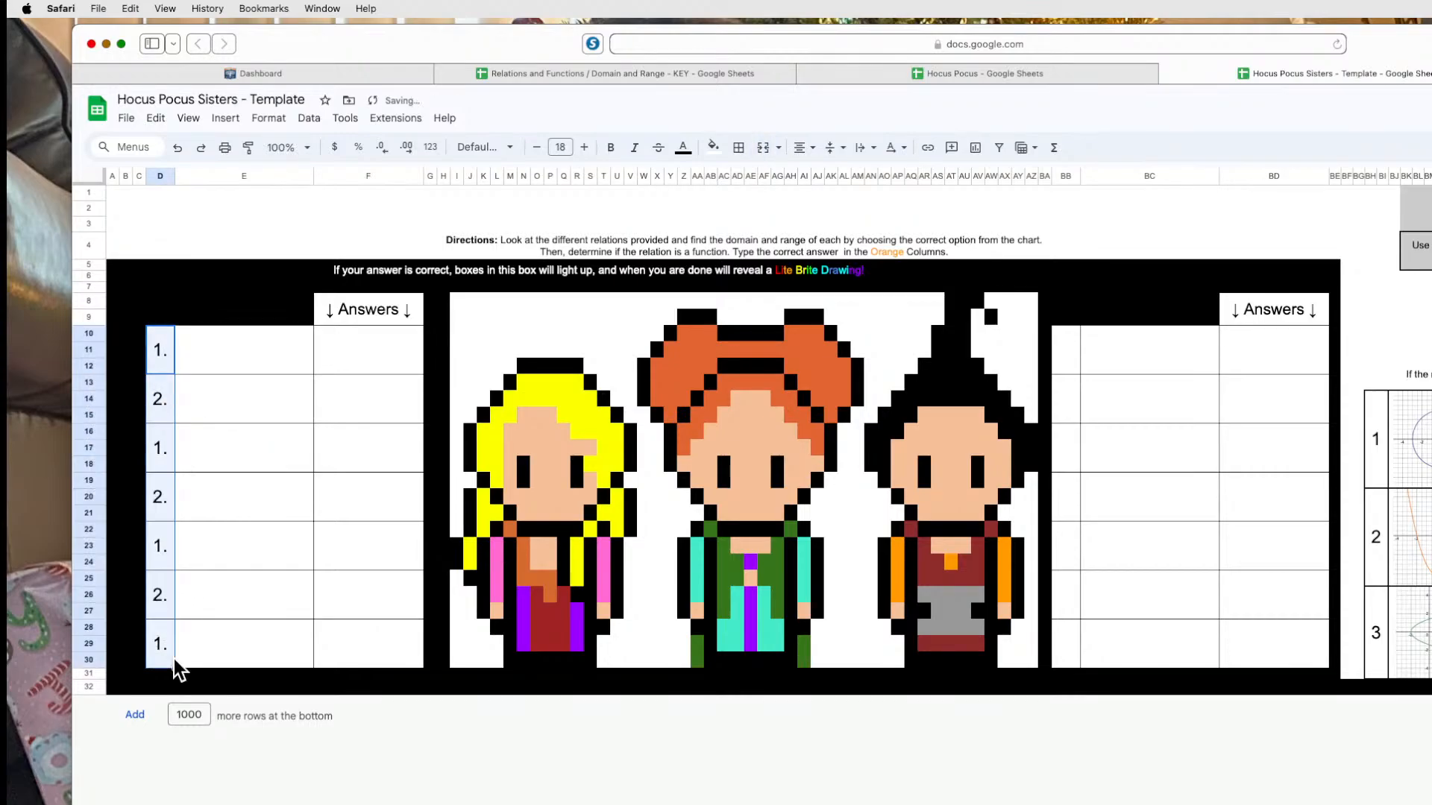
Replace the numbers in the merged cells from D16 down to D28 with "3.", "4.", "5.", "6." and "7.".
{"action": "left_click", "coordinate": [174, 457]}
{"action": "type", "text": "3."}
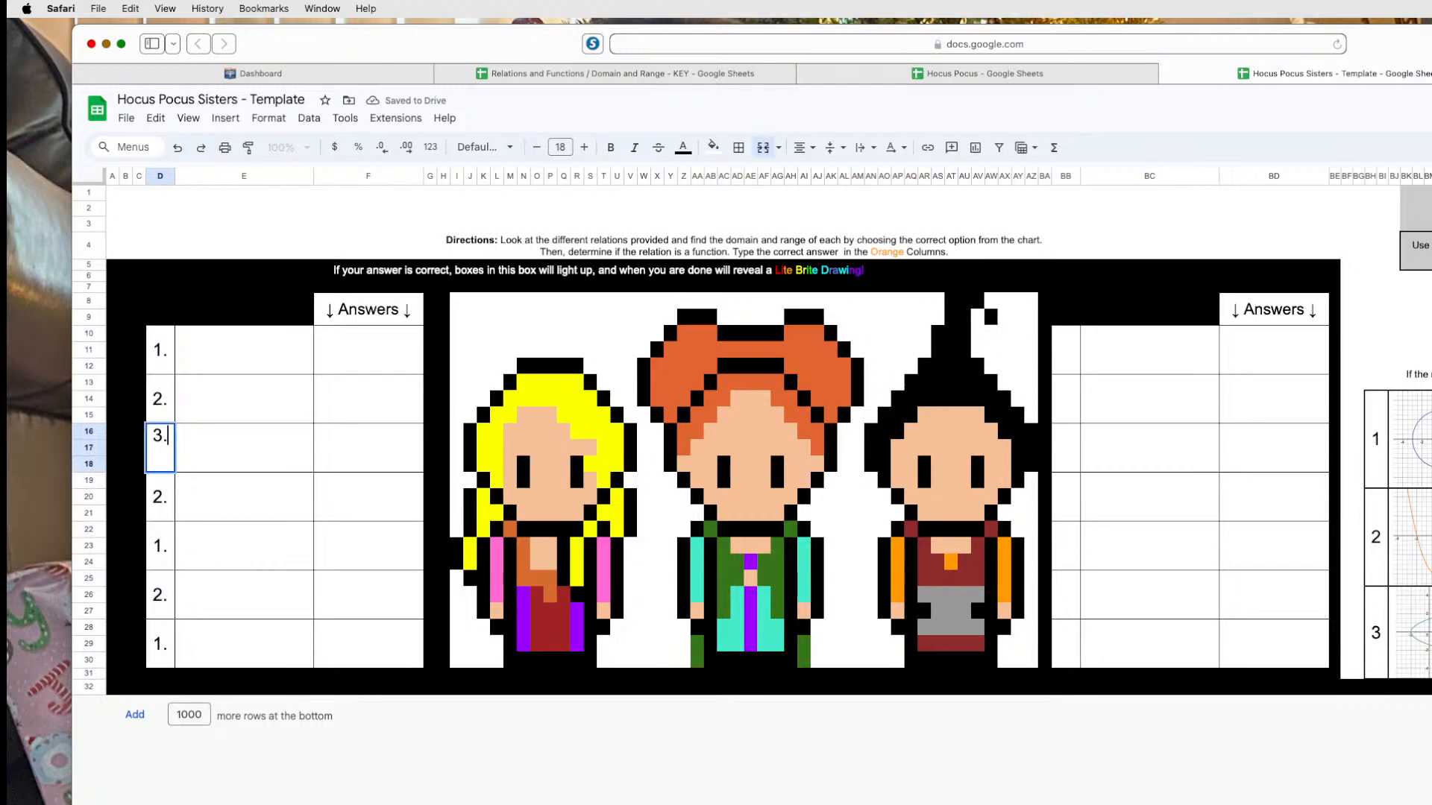
{"action": "key", "text": "Return"}
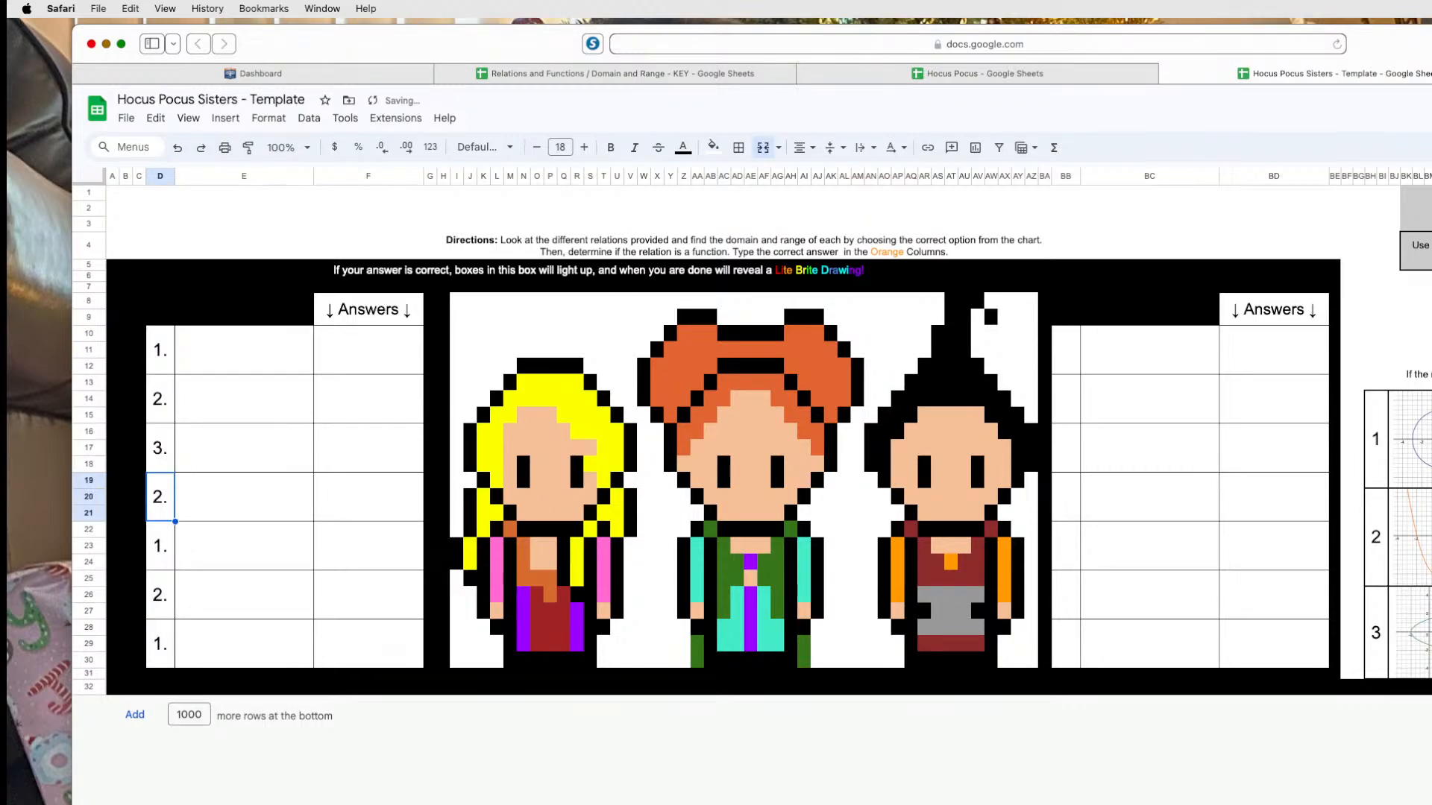
{"action": "type", "text": "4."}
{"action": "key", "text": "Return"}
{"action": "left_click", "coordinate": [152, 551]}
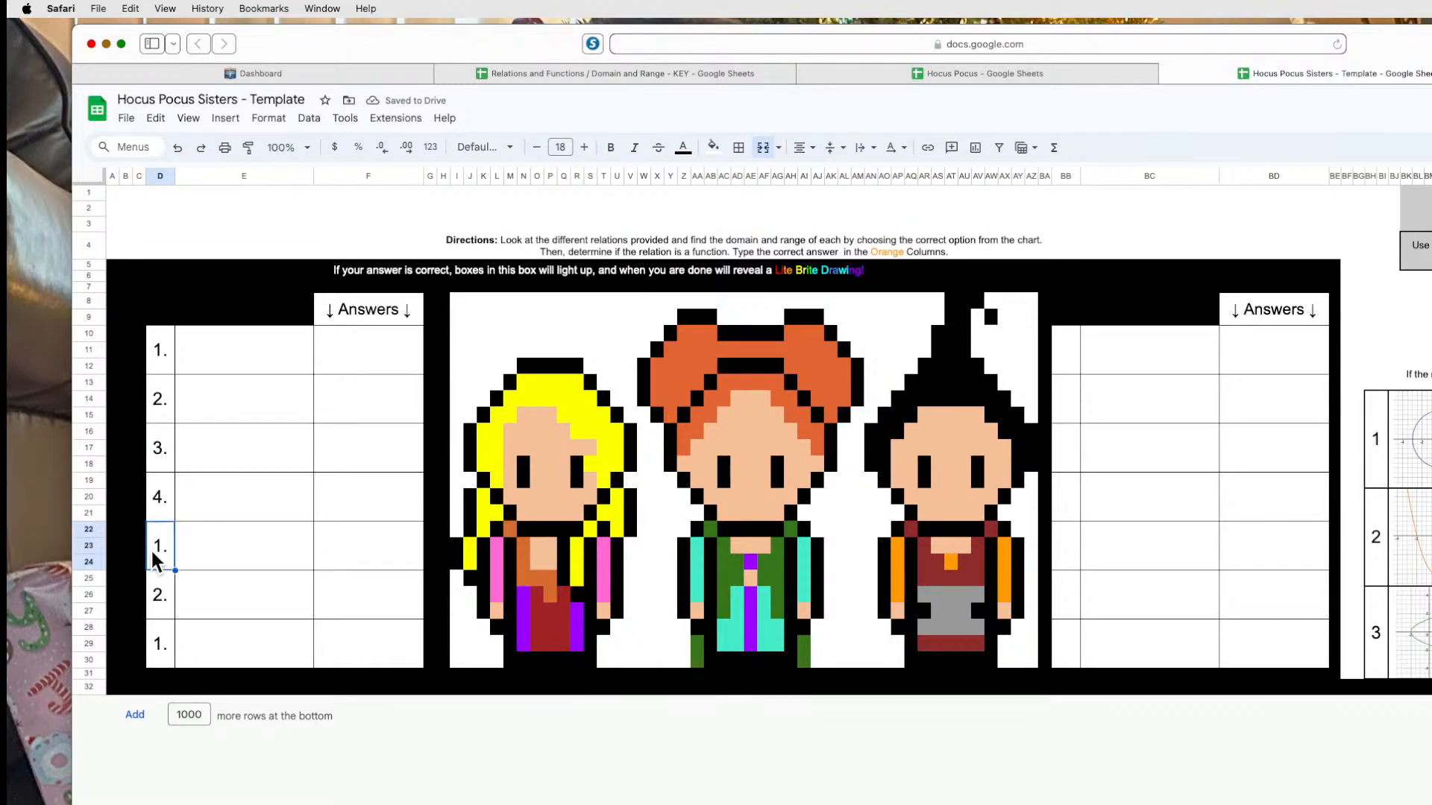
{"action": "type", "text": "5."}
{"action": "left_click", "coordinate": [159, 607]}
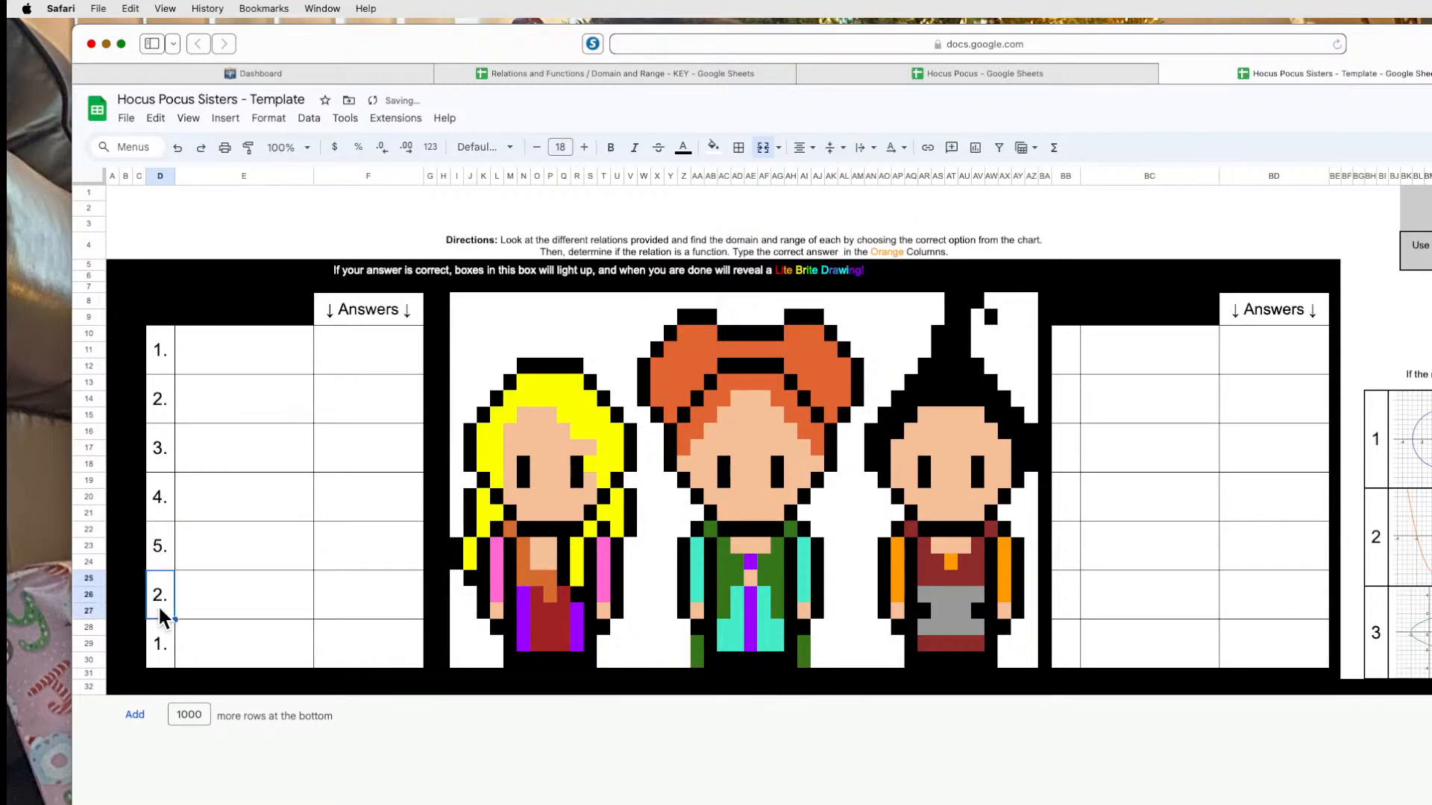
{"action": "type", "text": "6."}
{"action": "left_click", "coordinate": [164, 656]}
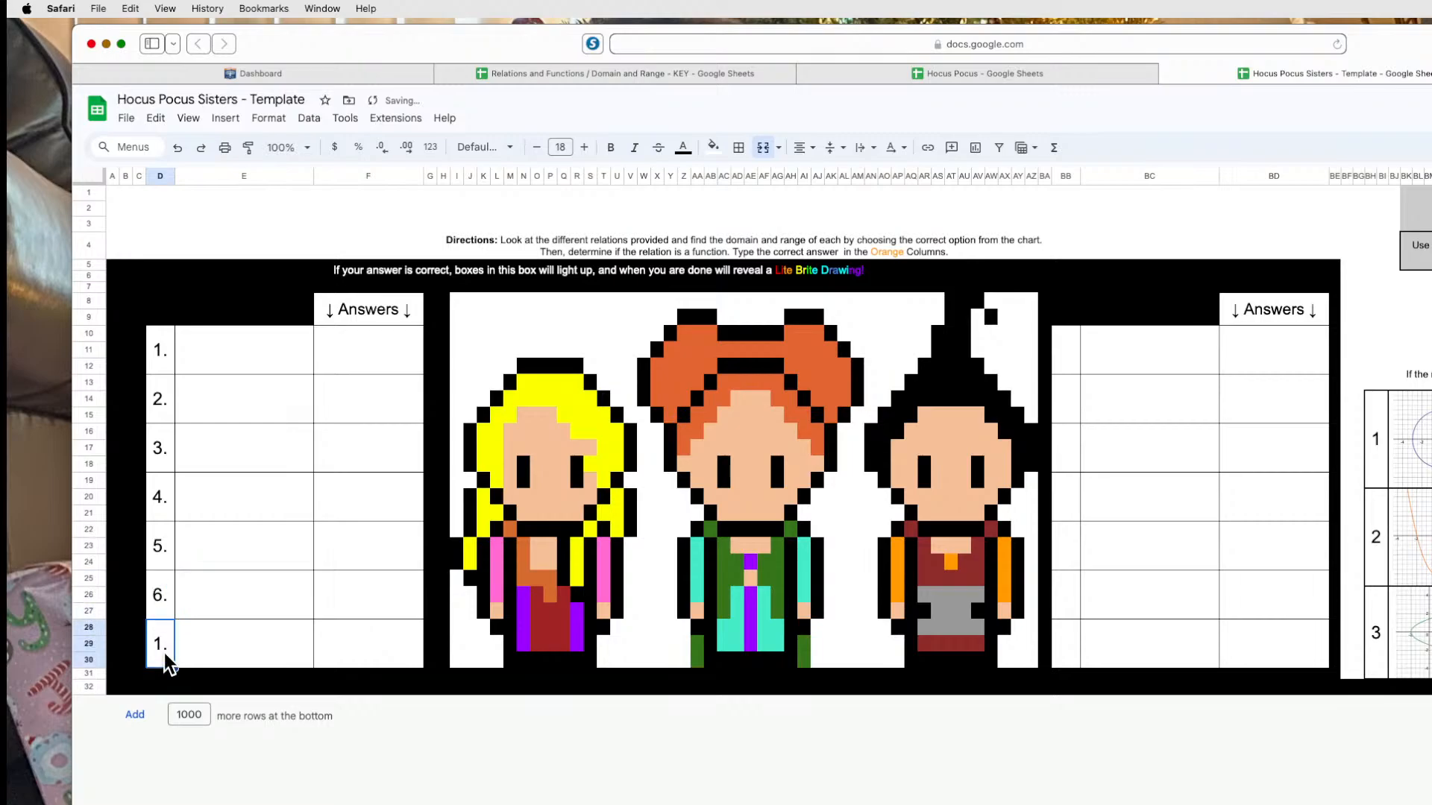
{"action": "type", "text": "7."}
{"action": "left_click", "coordinate": [192, 591]}
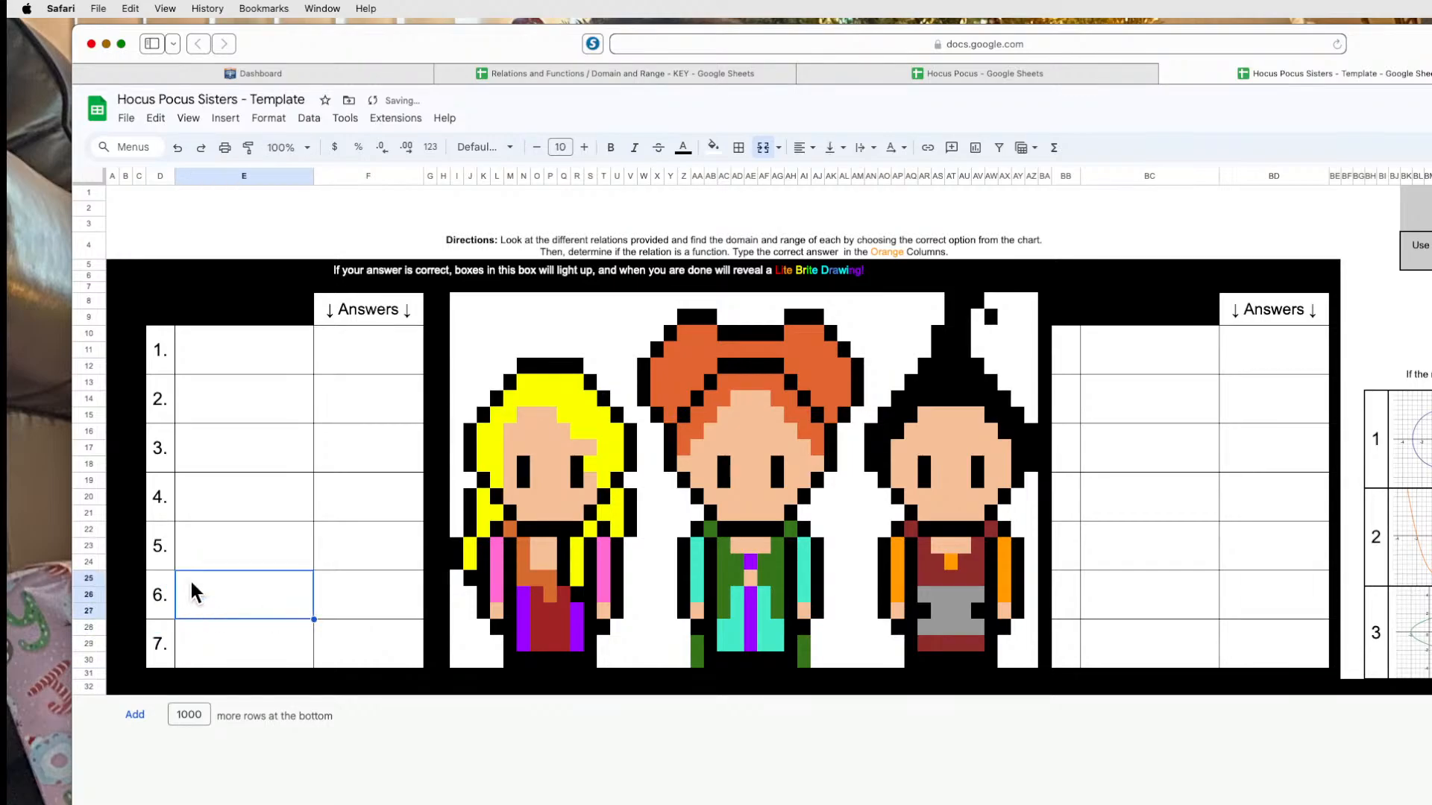
Enter "8." in BB10 and apply the formatting of number cell D10 to it.
{"action": "left_click", "coordinate": [159, 350]}
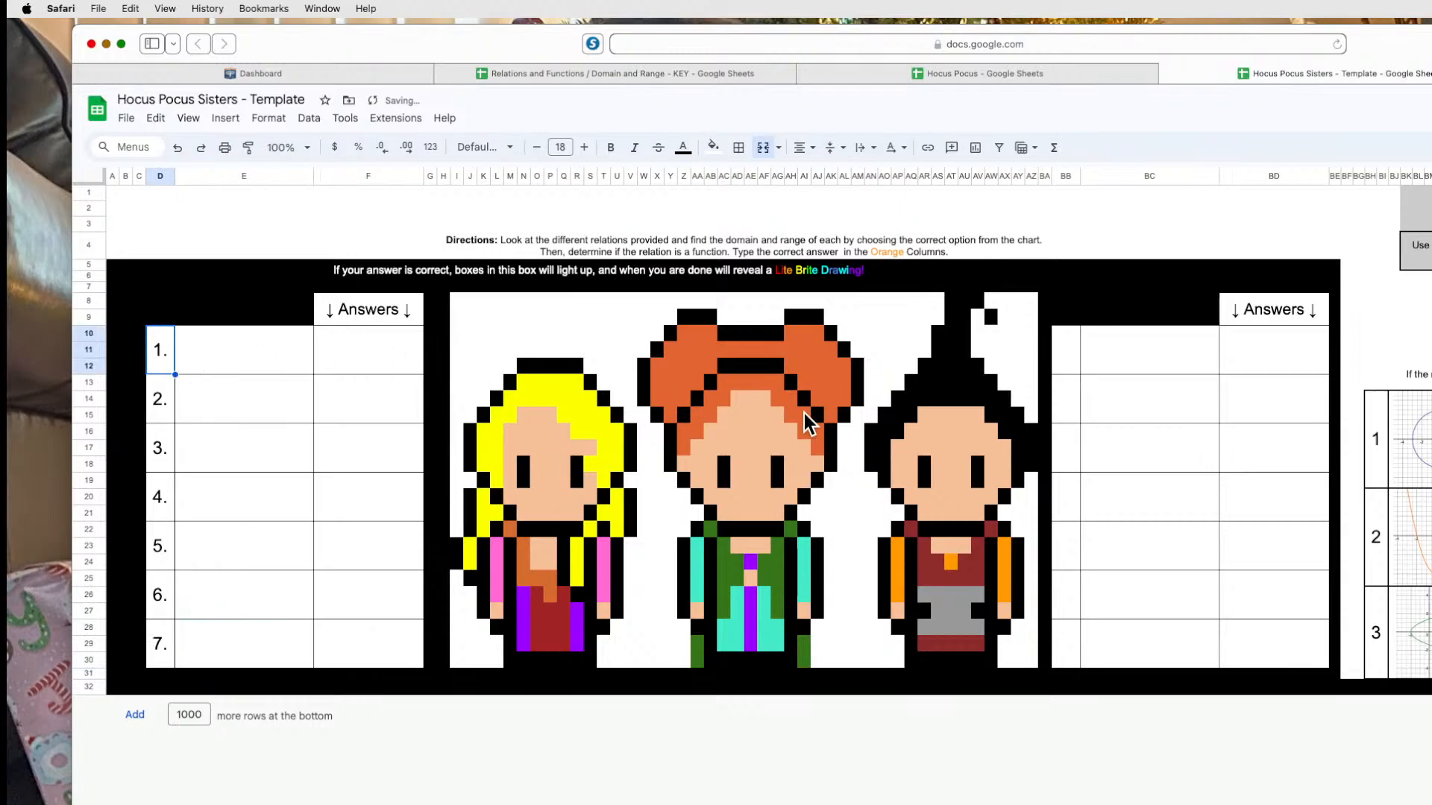
{"action": "left_click", "coordinate": [1064, 360]}
{"action": "type", "text": "8."}
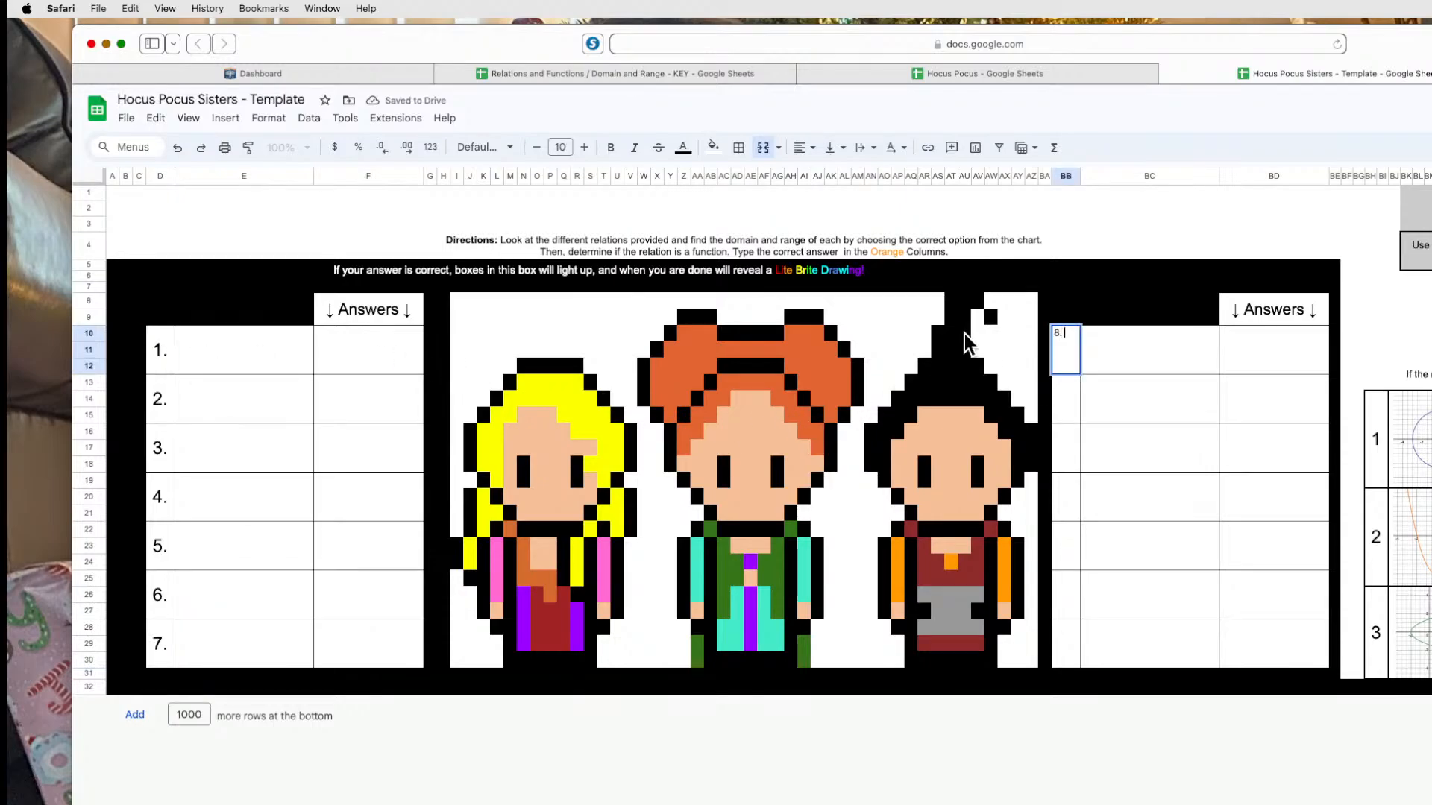
{"action": "key", "text": "BackSpace"}
{"action": "left_click", "coordinate": [160, 347]}
{"action": "left_click", "coordinate": [244, 148]}
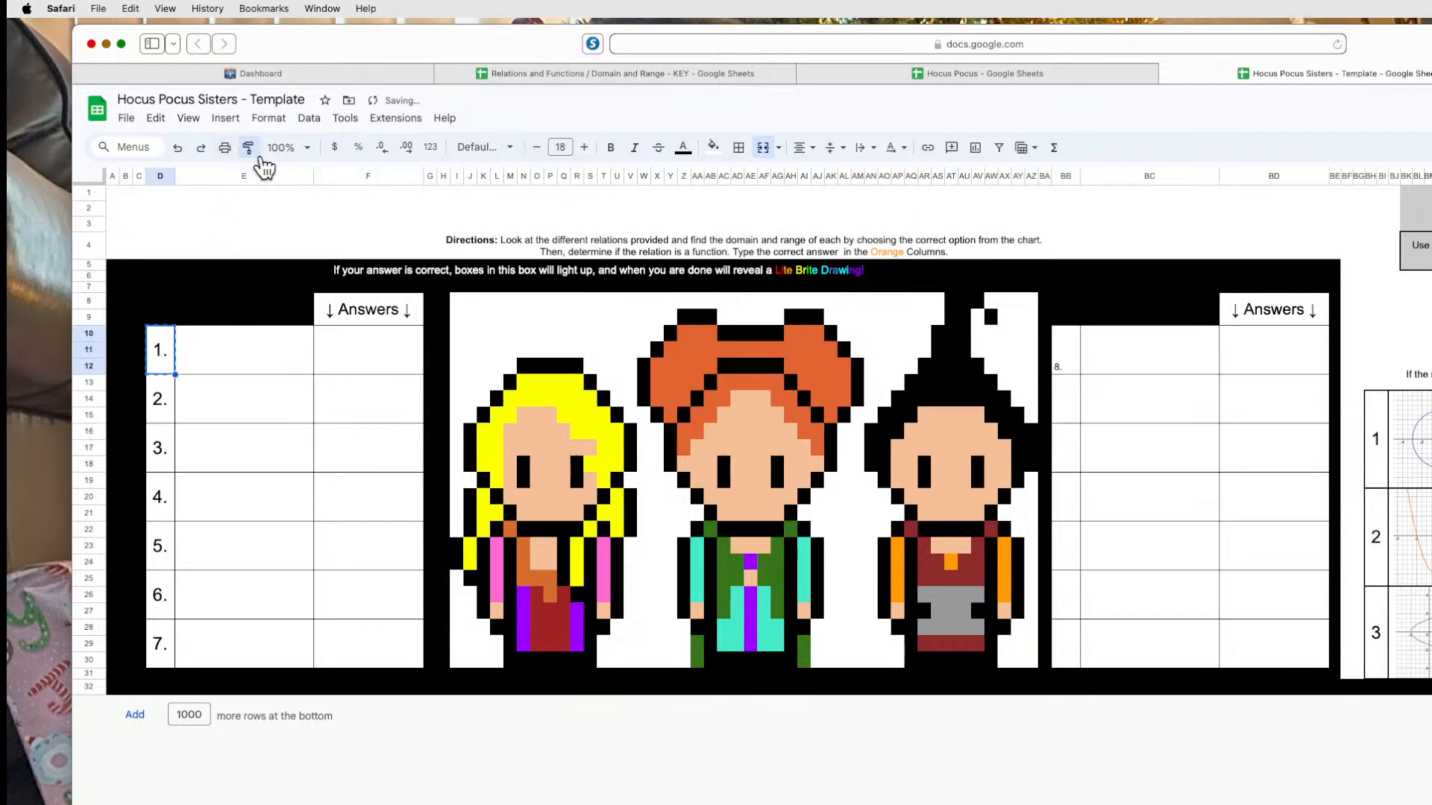
{"action": "mouse_move", "coordinate": [1074, 359]}
{"action": "left_mouse_down"}
{"action": "mouse_move", "coordinate": [1068, 643]}
{"action": "mouse_move", "coordinate": [1067, 350]}
{"action": "left_mouse_up"}
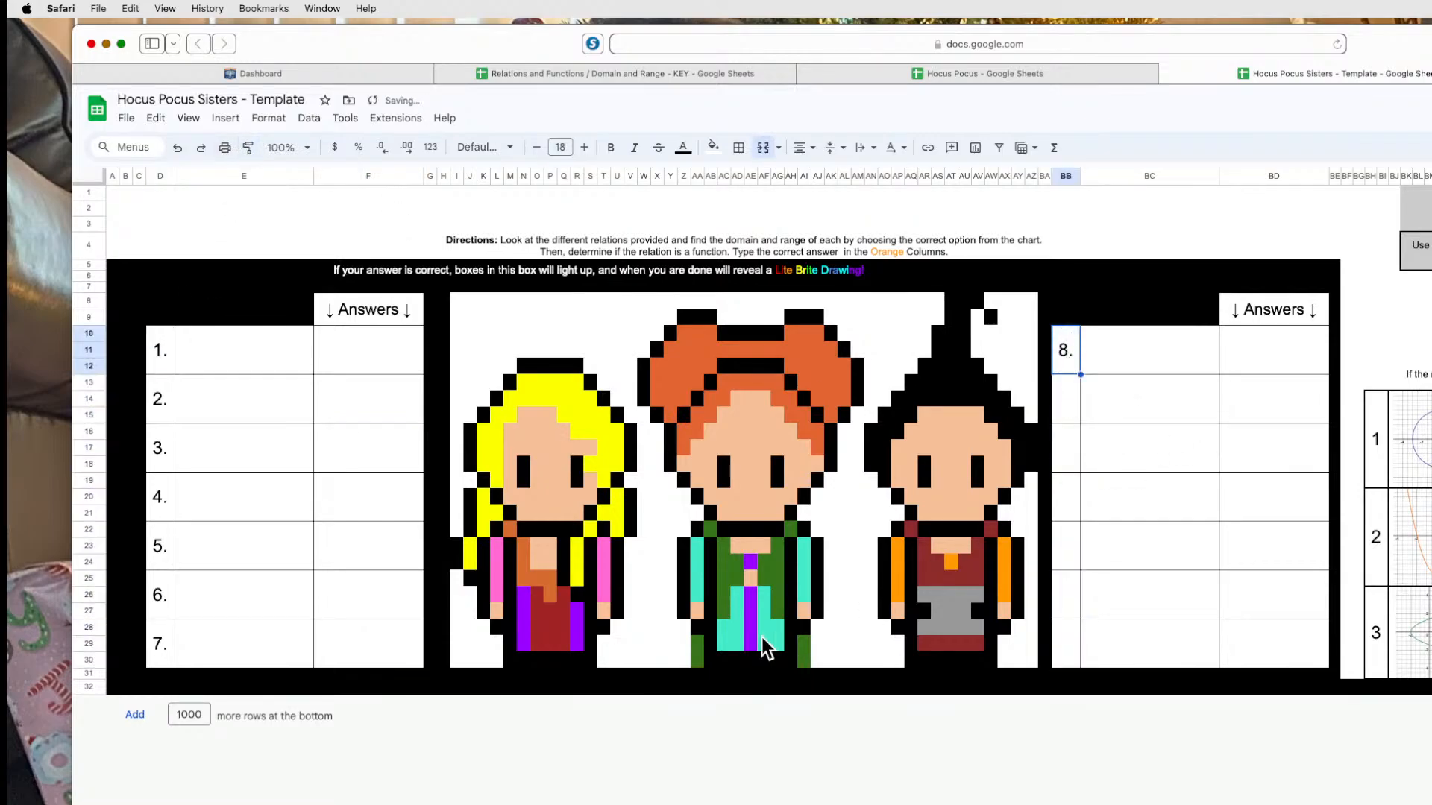
Copy the number cell formatting of column D onto the remaining number cells of column BB through row 30.
{"action": "left_click", "coordinate": [171, 348]}
{"action": "left_click", "coordinate": [1064, 349]}
{"action": "left_click", "coordinate": [149, 346]}
Enter "9." in BB13 and "10." in BB16.
{"action": "left_click", "coordinate": [1068, 407]}
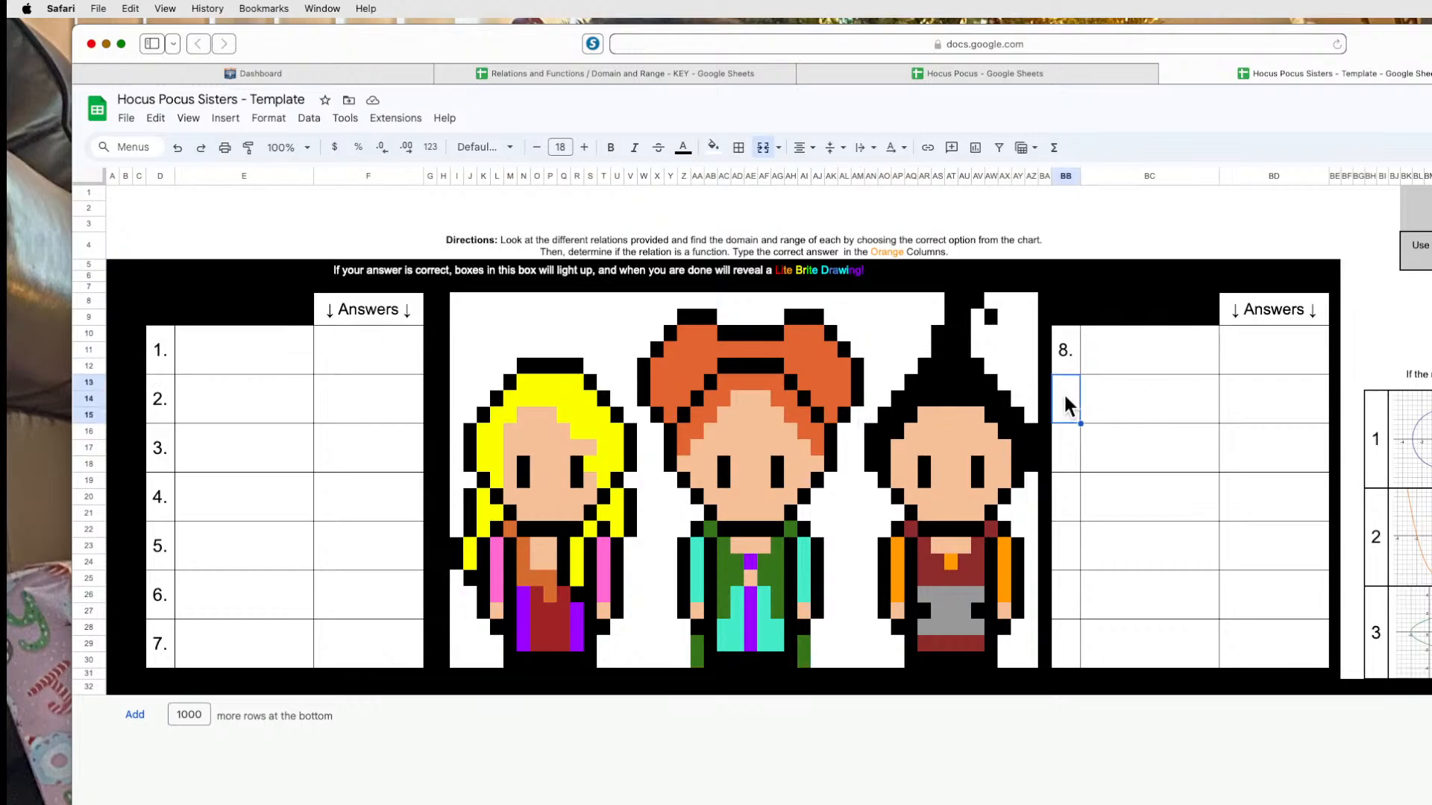
{"action": "type", "text": "9."}
{"action": "key", "text": "Return"}
{"action": "type", "text": "10."}
{"action": "key", "text": "Return"}
{"action": "type", "text": "11"}
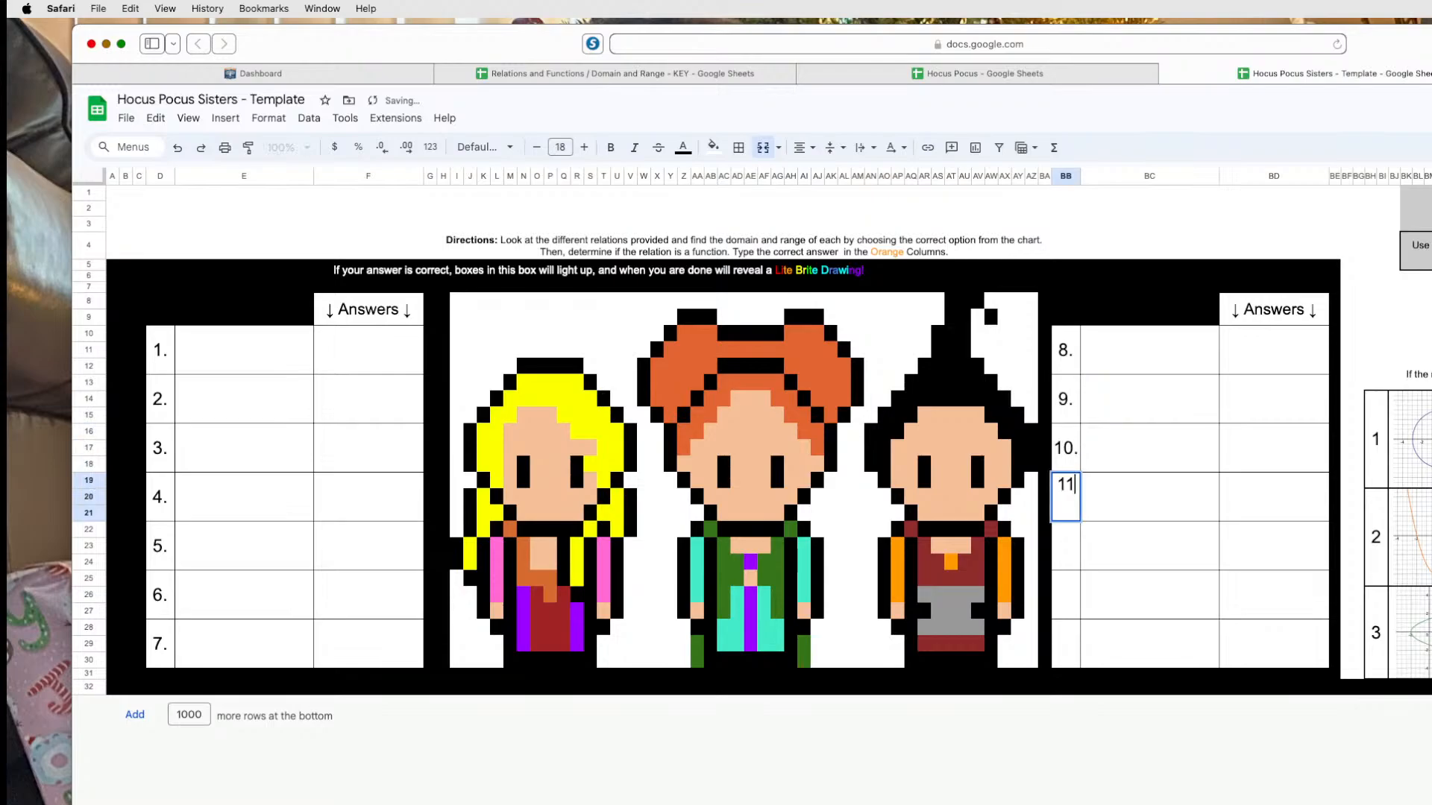
{"action": "key", "text": "Return"}
{"action": "type", "text": "."}
{"action": "key", "text": "Return"}
{"action": "type", "text": "12"}
{"action": "key", "text": "Up"}
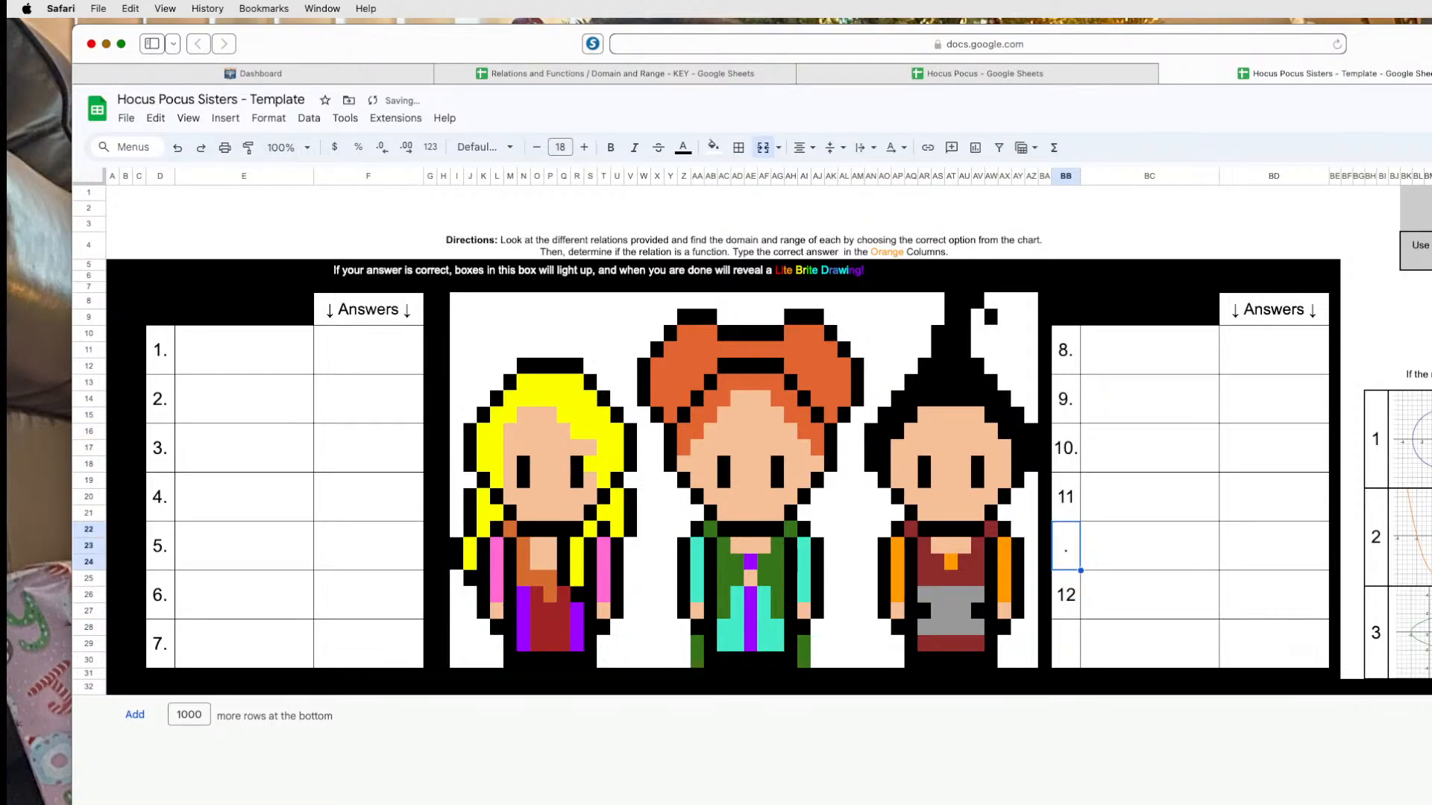
{"action": "key", "text": "Up"}
Enter "11.", "12.", "13." and "14." in number cells BB19, BB22, BB25 and BB28.
{"action": "type", "text": "11."}
{"action": "key", "text": "Return"}
{"action": "type", "text": "12"}
{"action": "key", "text": "Return"}
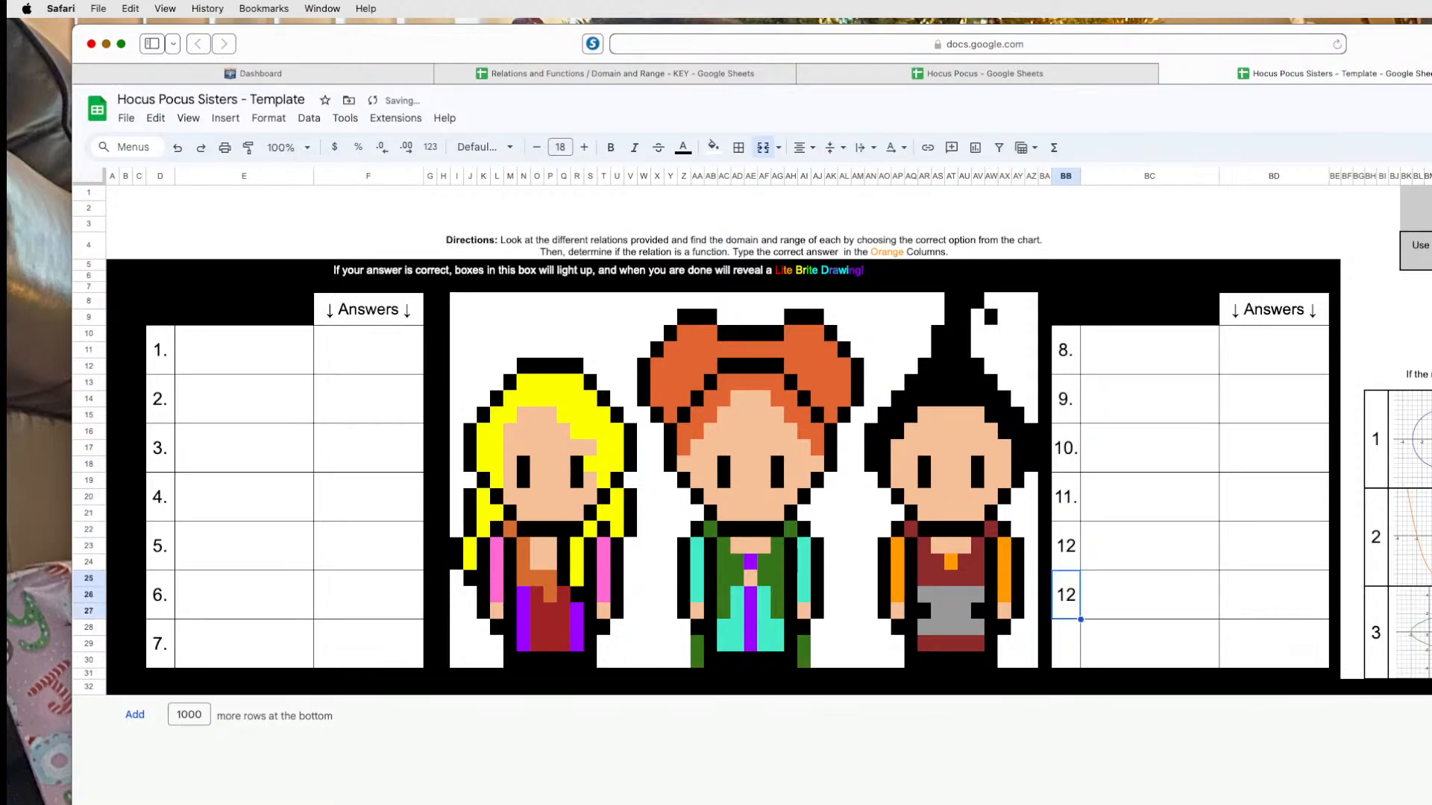
{"action": "key", "text": "Up"}
{"action": "type", "text": "12."}
{"action": "key", "text": "Return"}
{"action": "type", "text": "13"}
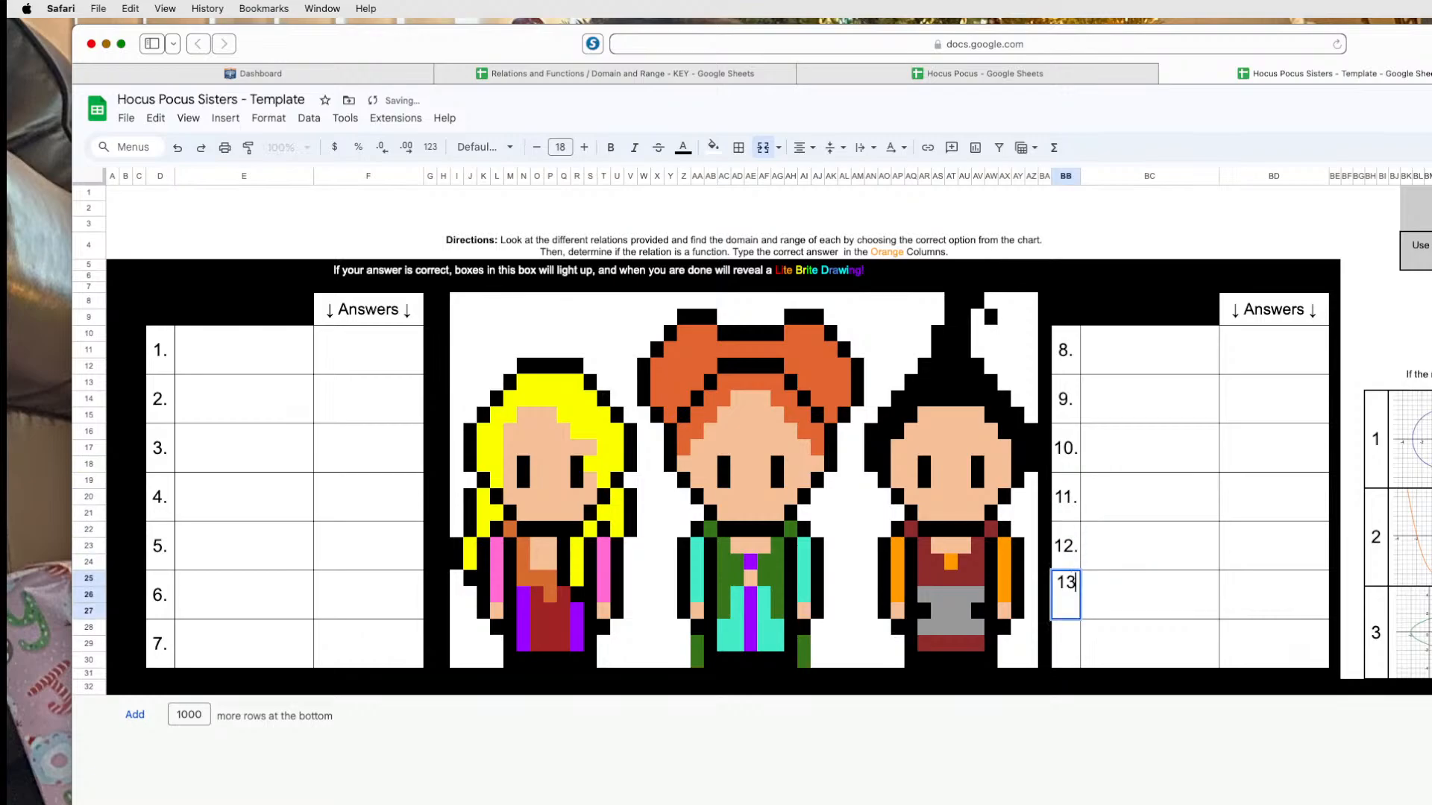
{"action": "type", "text": "."}
{"action": "key", "text": "Return"}
{"action": "type", "text": "14."}
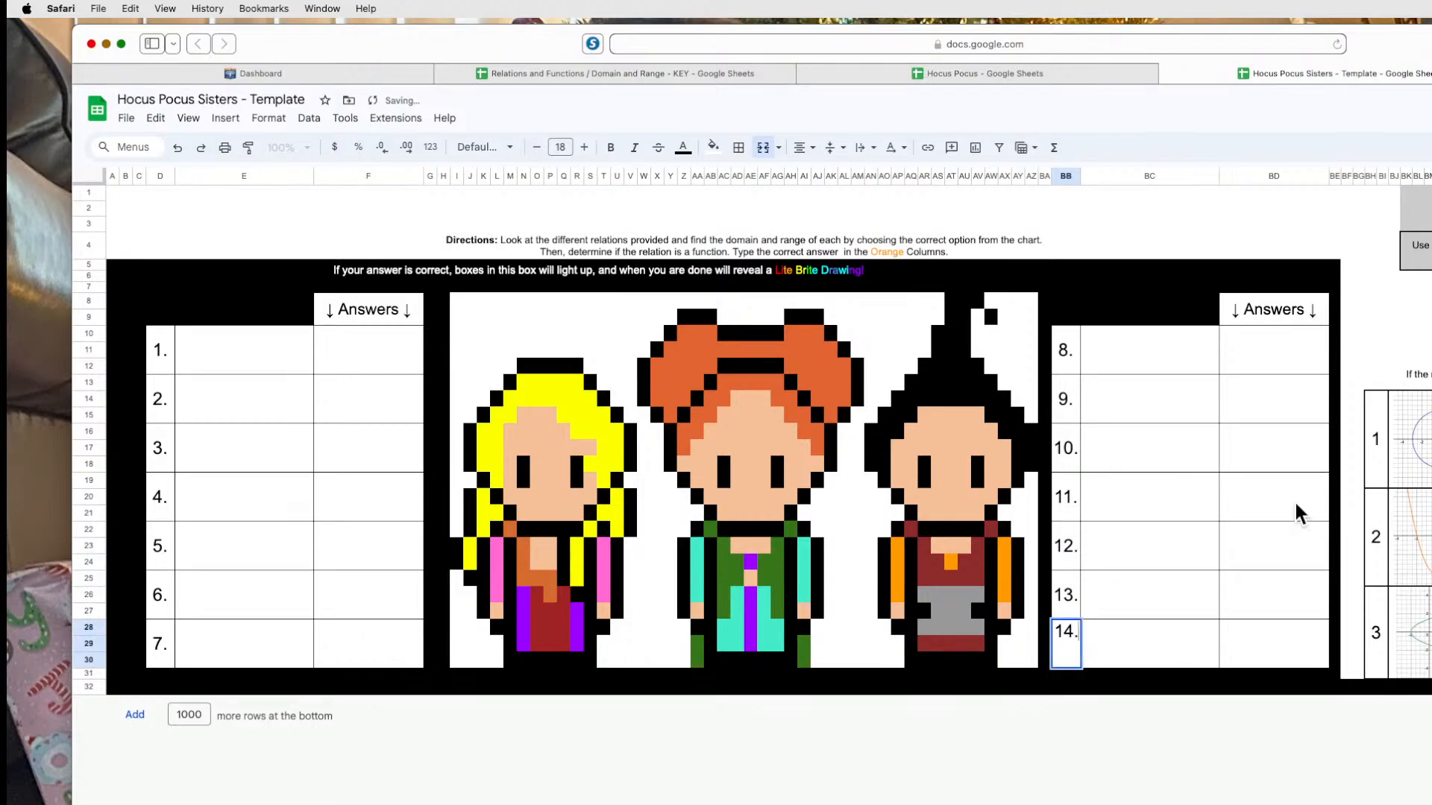
{"action": "left_click", "coordinate": [1044, 686]}
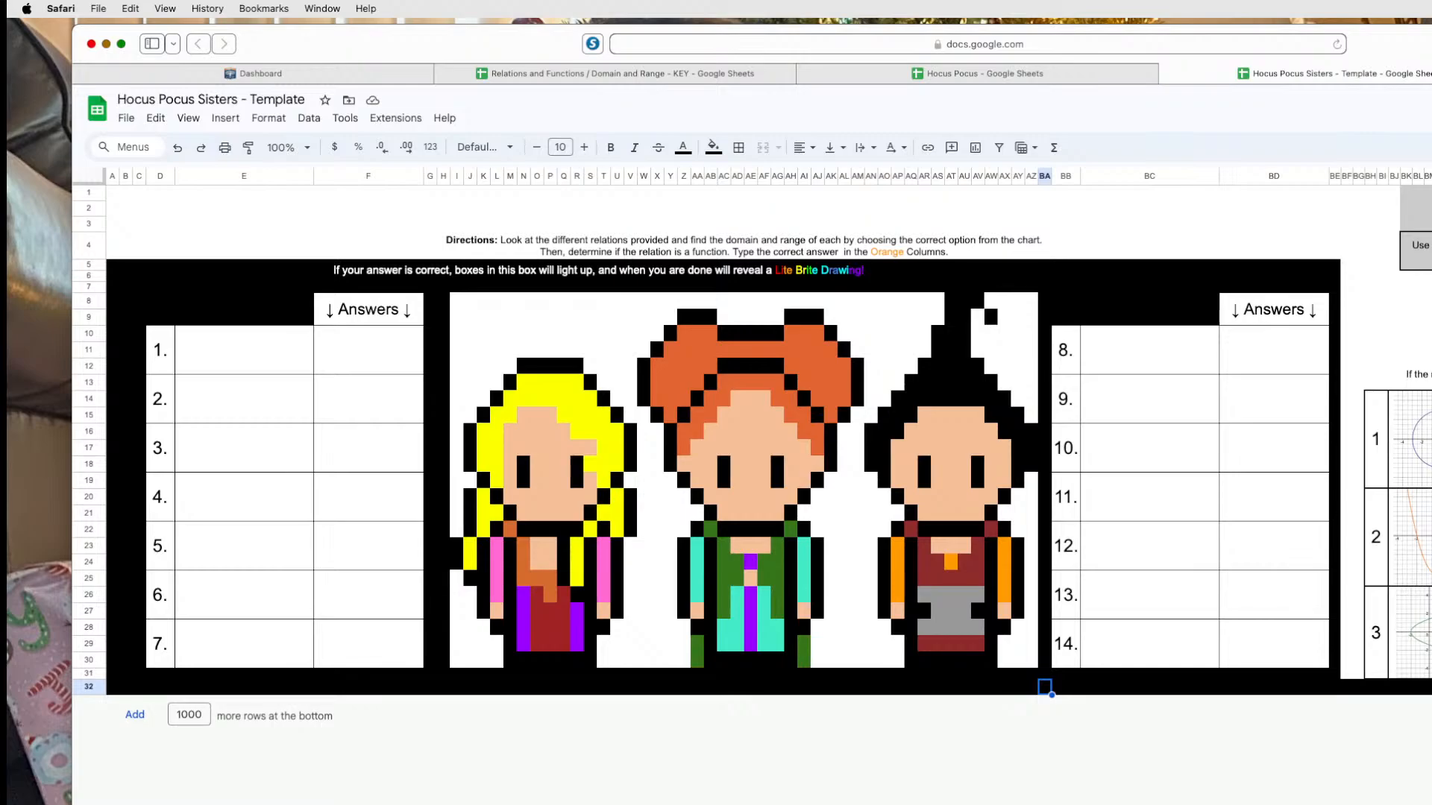
Unmerge the original table's orange answer cell in rows 14–15 and transfer its formatted answer "K" to F10.
{"action": "left_click", "coordinate": [1431, 406]}
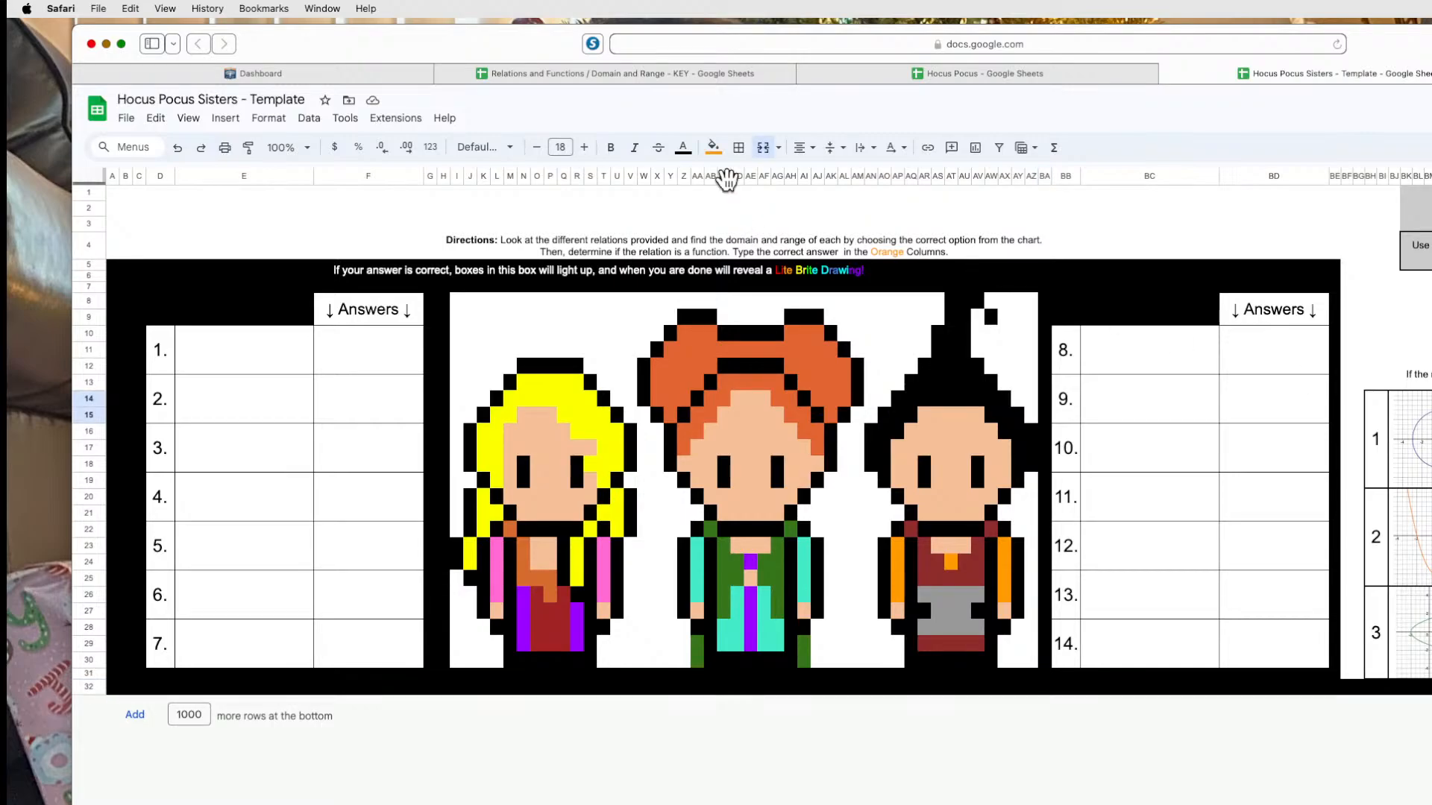
{"action": "left_click", "coordinate": [768, 156]}
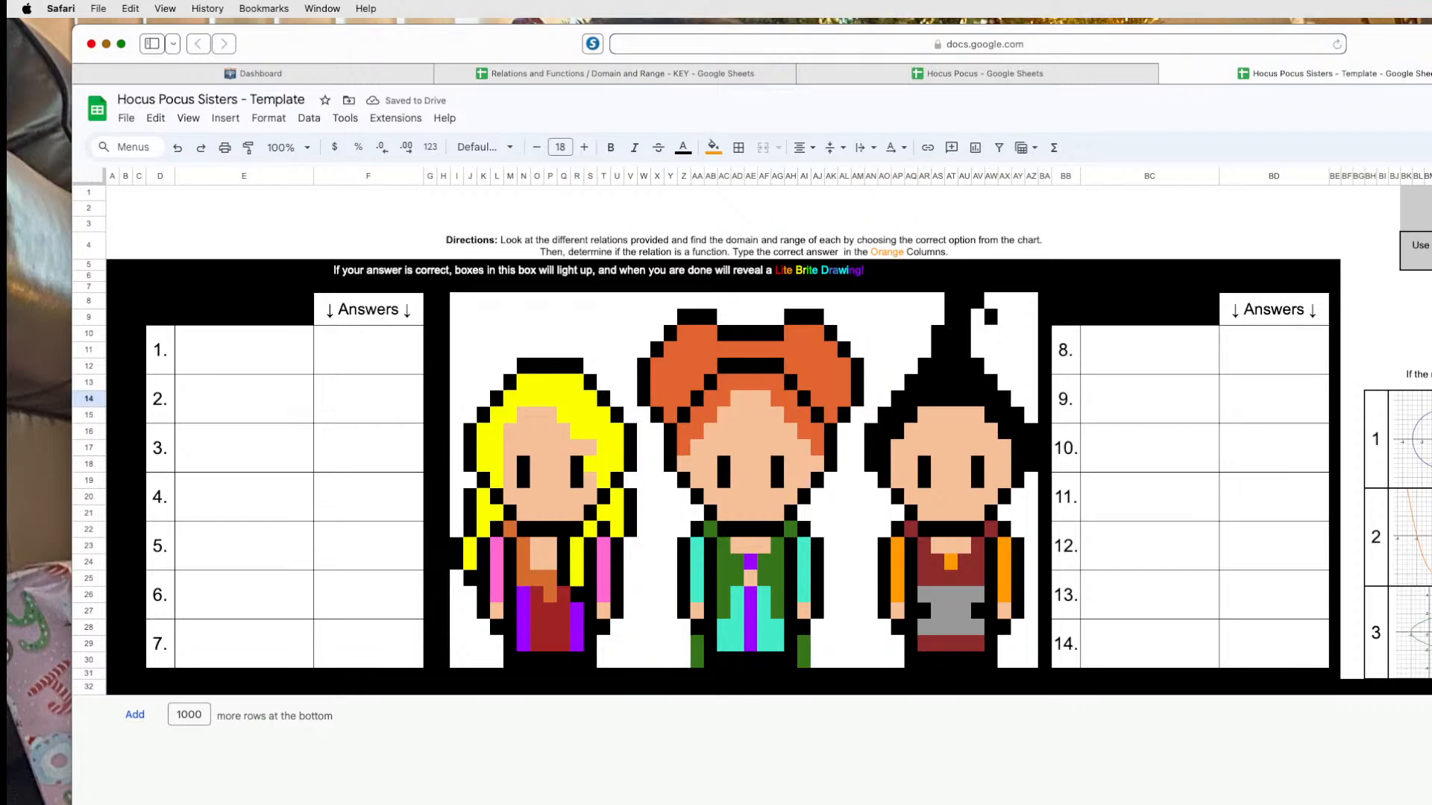
{"action": "left_click", "coordinate": [411, 357]}
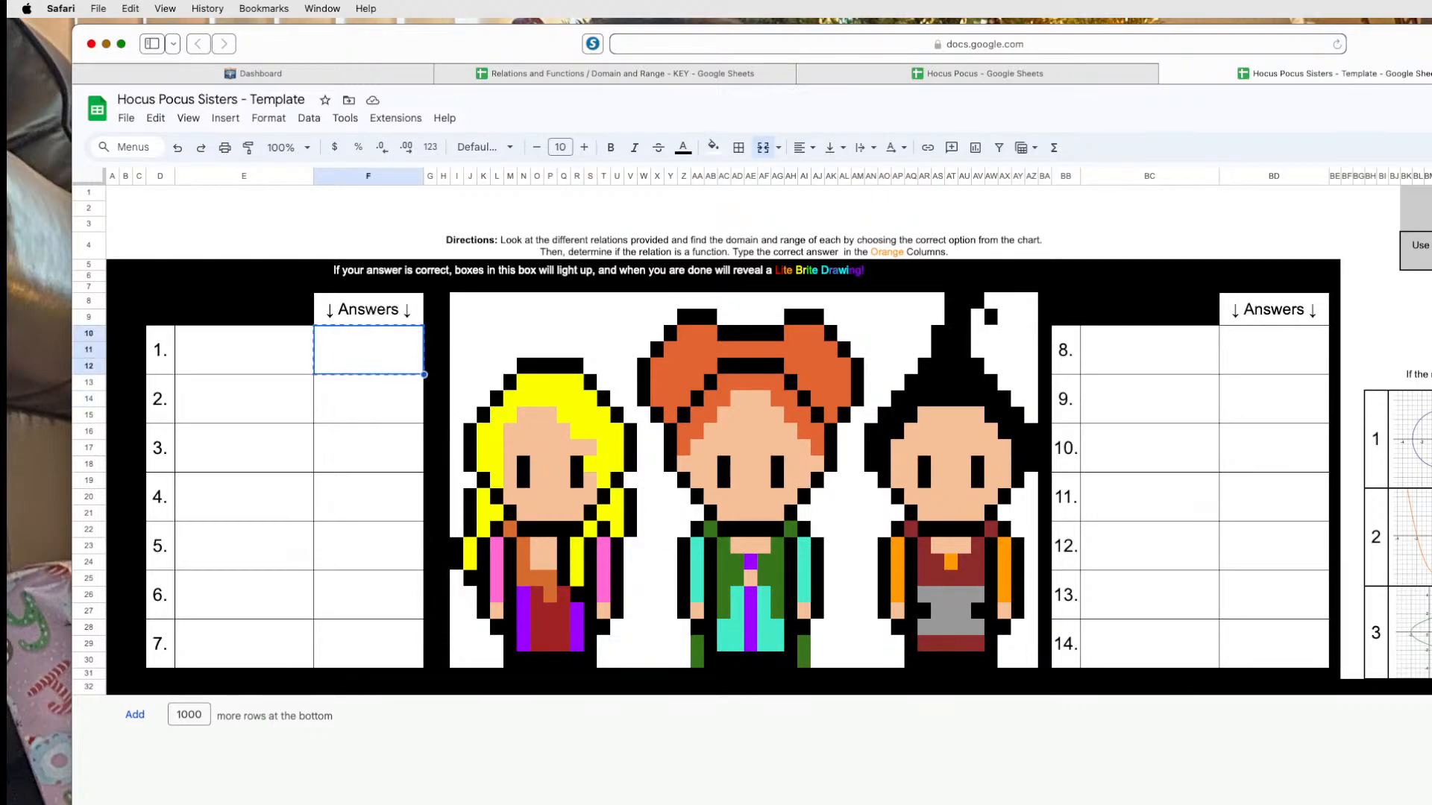
{"action": "left_click", "coordinate": [159, 399]}
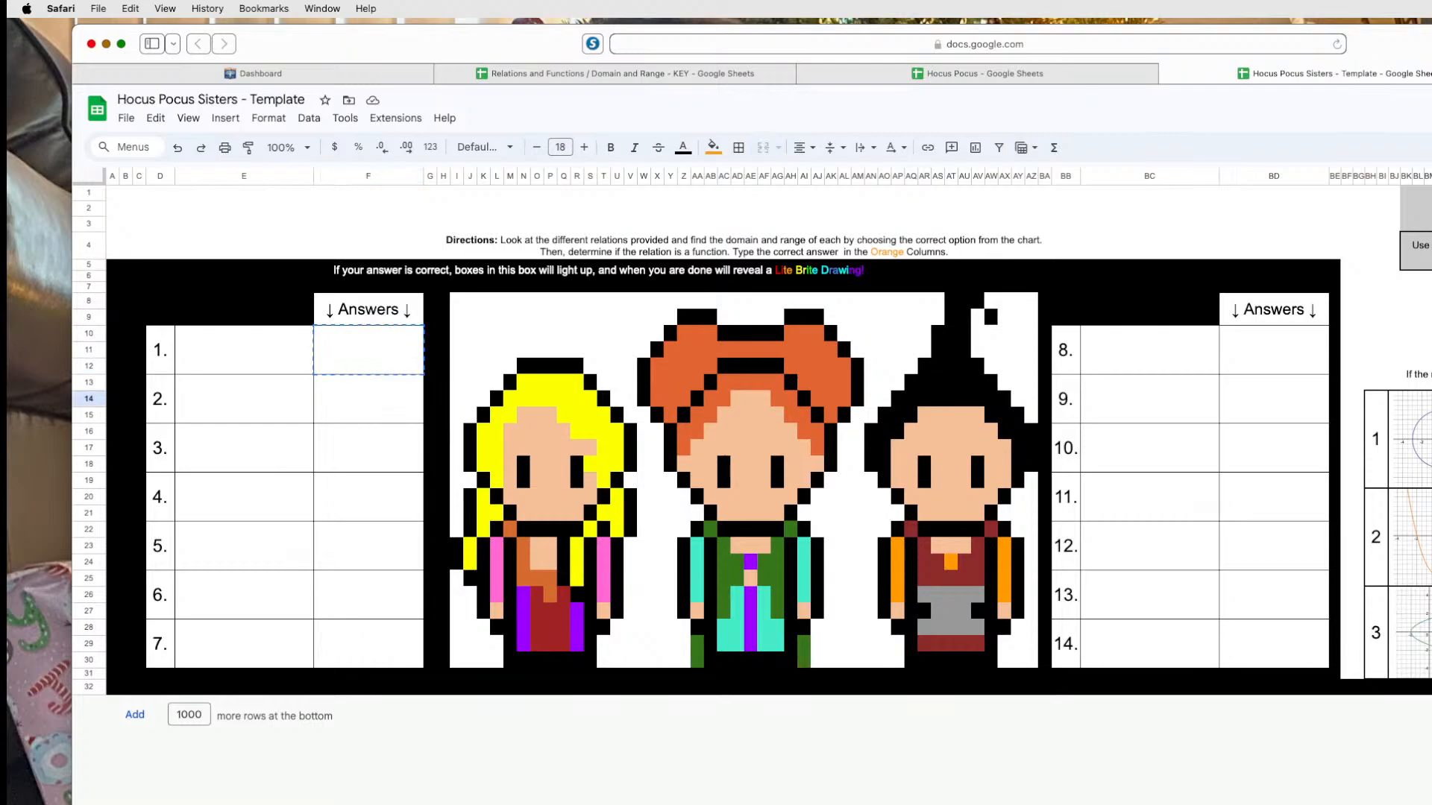
{"action": "left_click", "coordinate": [351, 357]}
{"action": "type", "text": "K"}
{"action": "key", "text": "Return"}
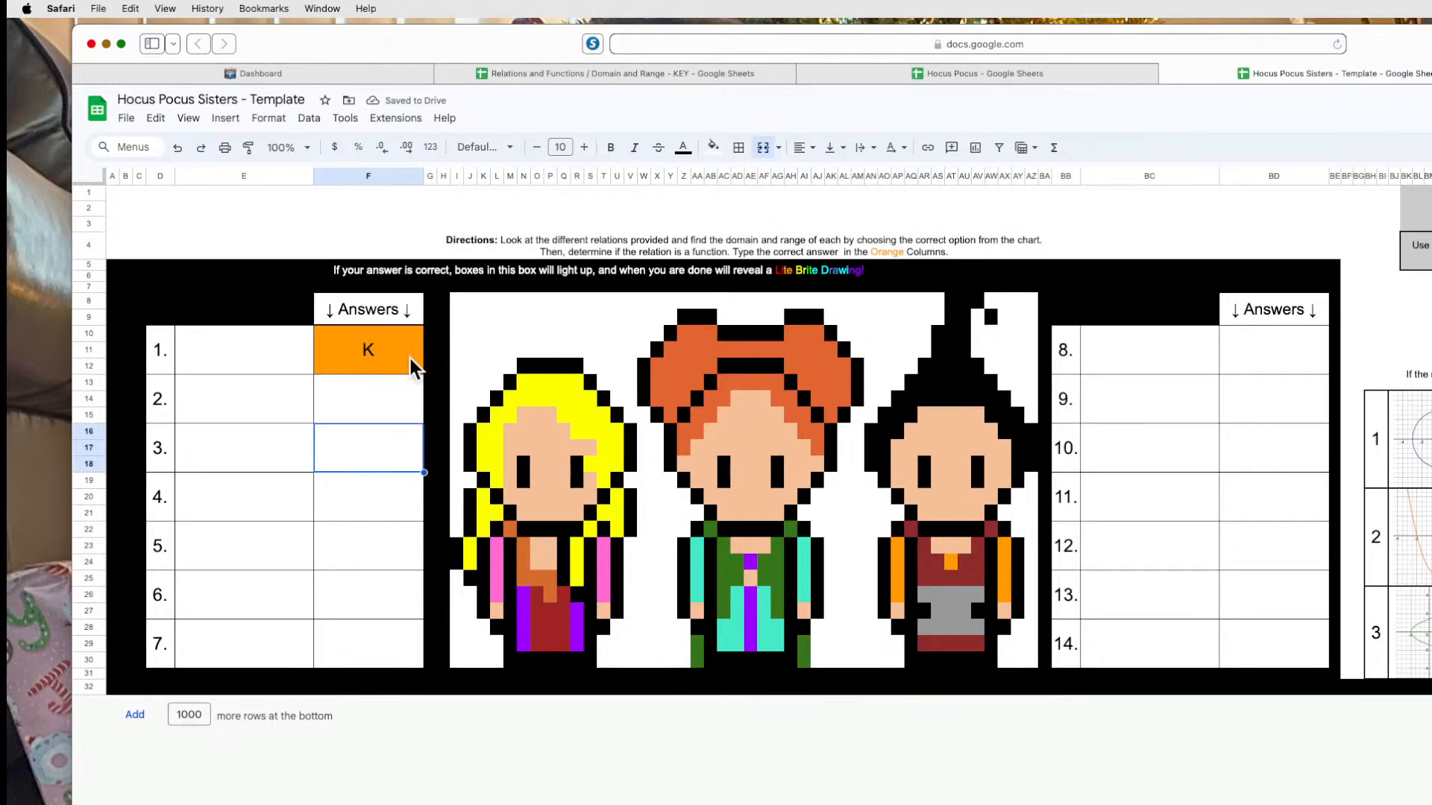
Unmerge the orange source answers in rows 16–17 and 18–19, placing "K" in F13 and "No" in F16.
{"action": "left_click", "coordinate": [983, 444]}
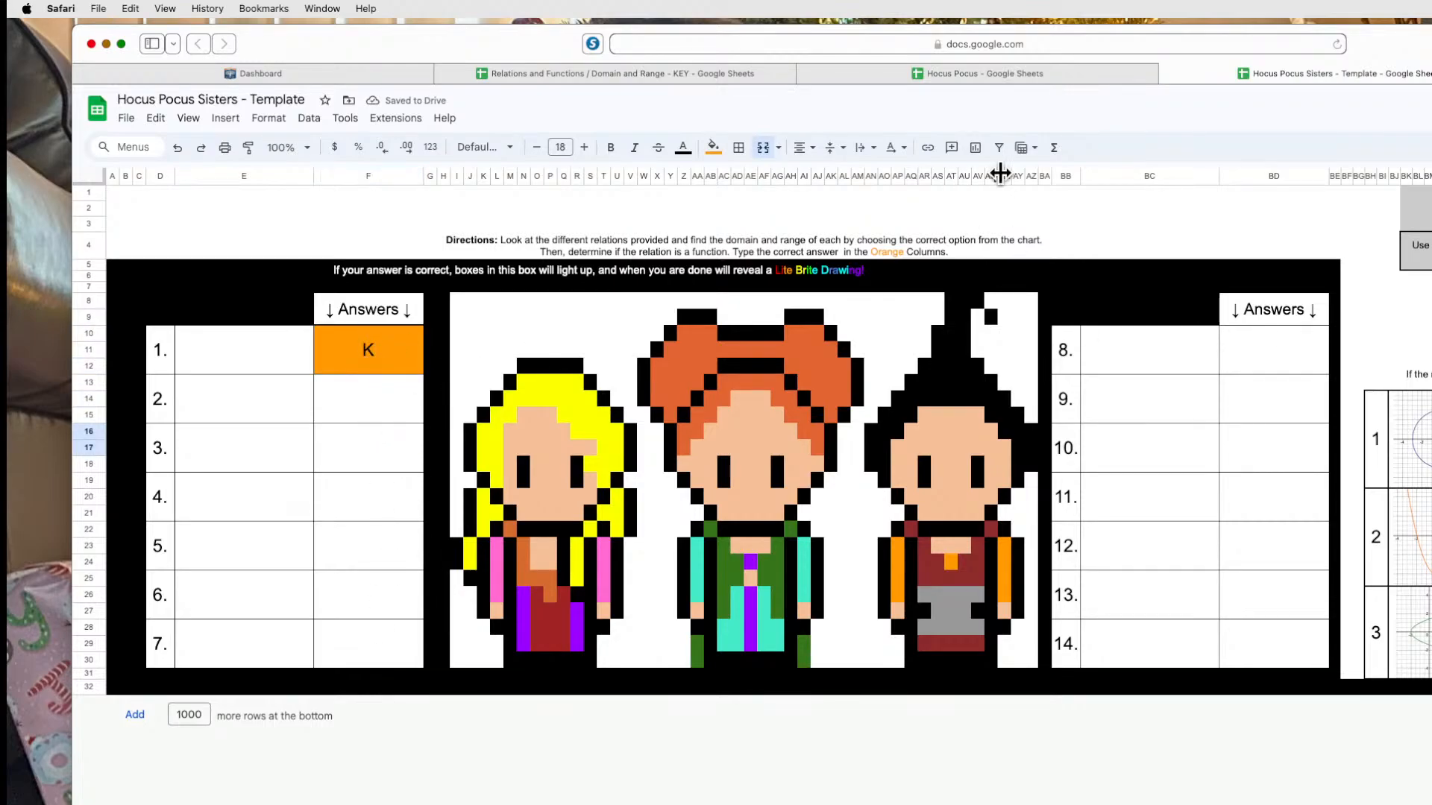
{"action": "left_click", "coordinate": [763, 147]}
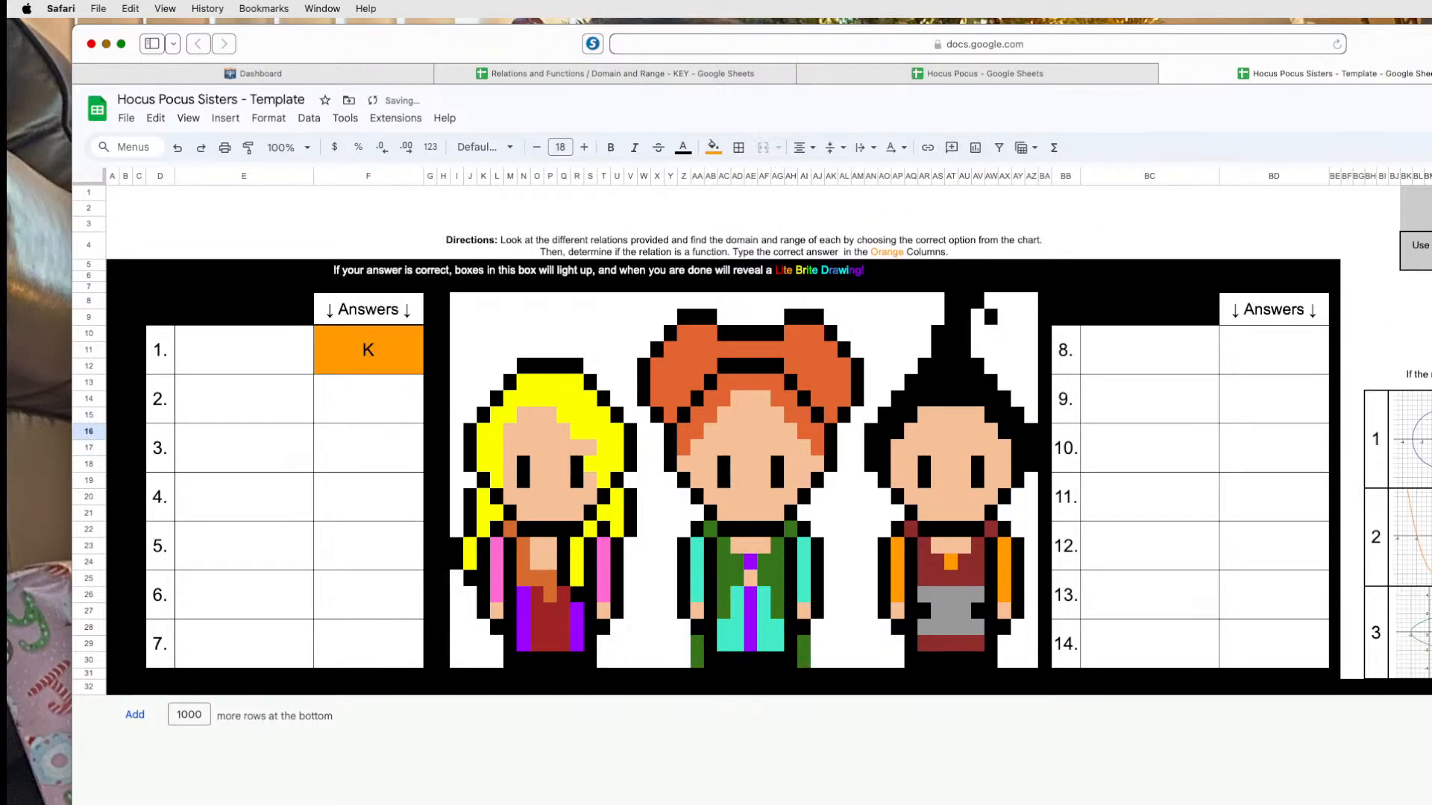
{"action": "left_click", "coordinate": [373, 388]}
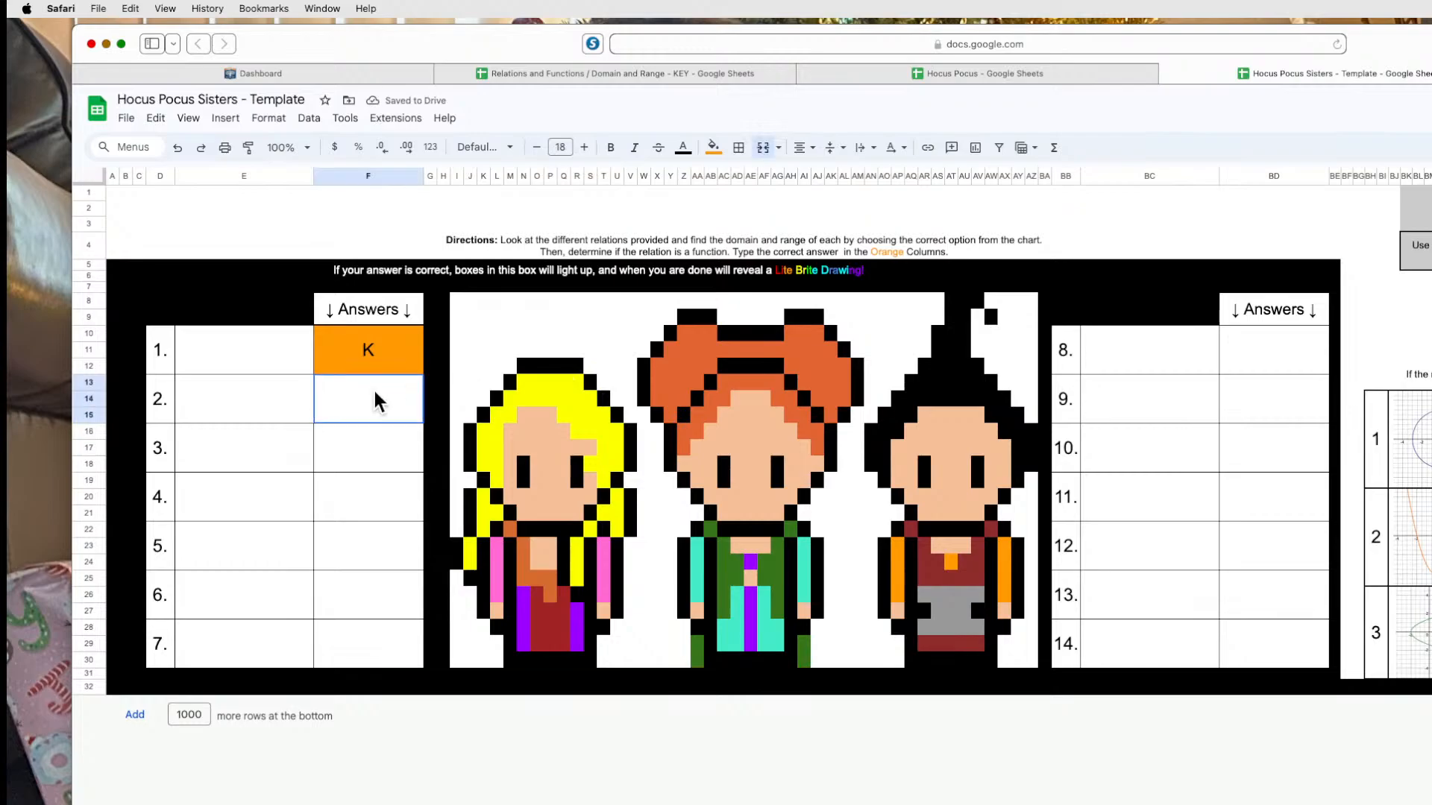
{"action": "key", "text": "super+v"}
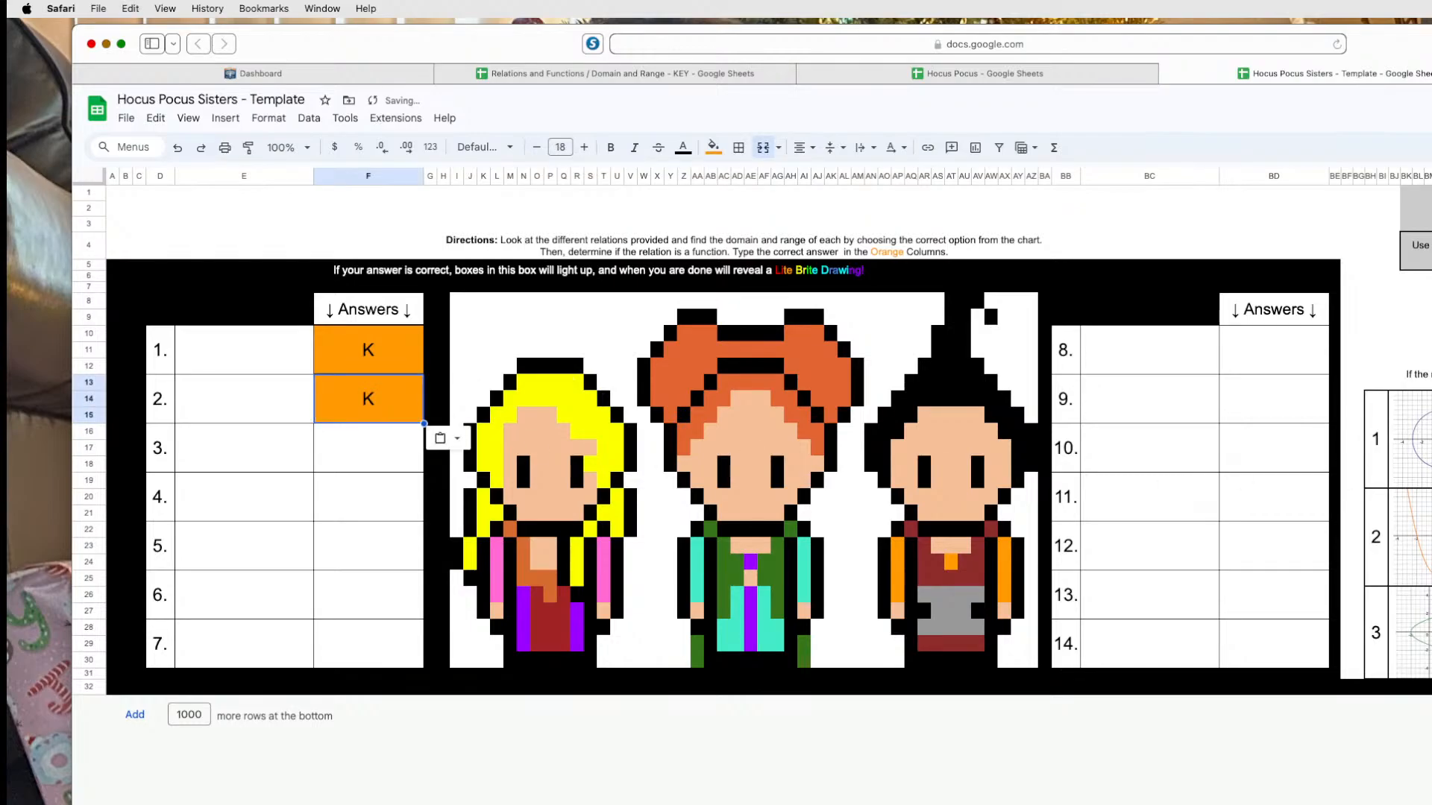
{"action": "left_click", "coordinate": [881, 471]}
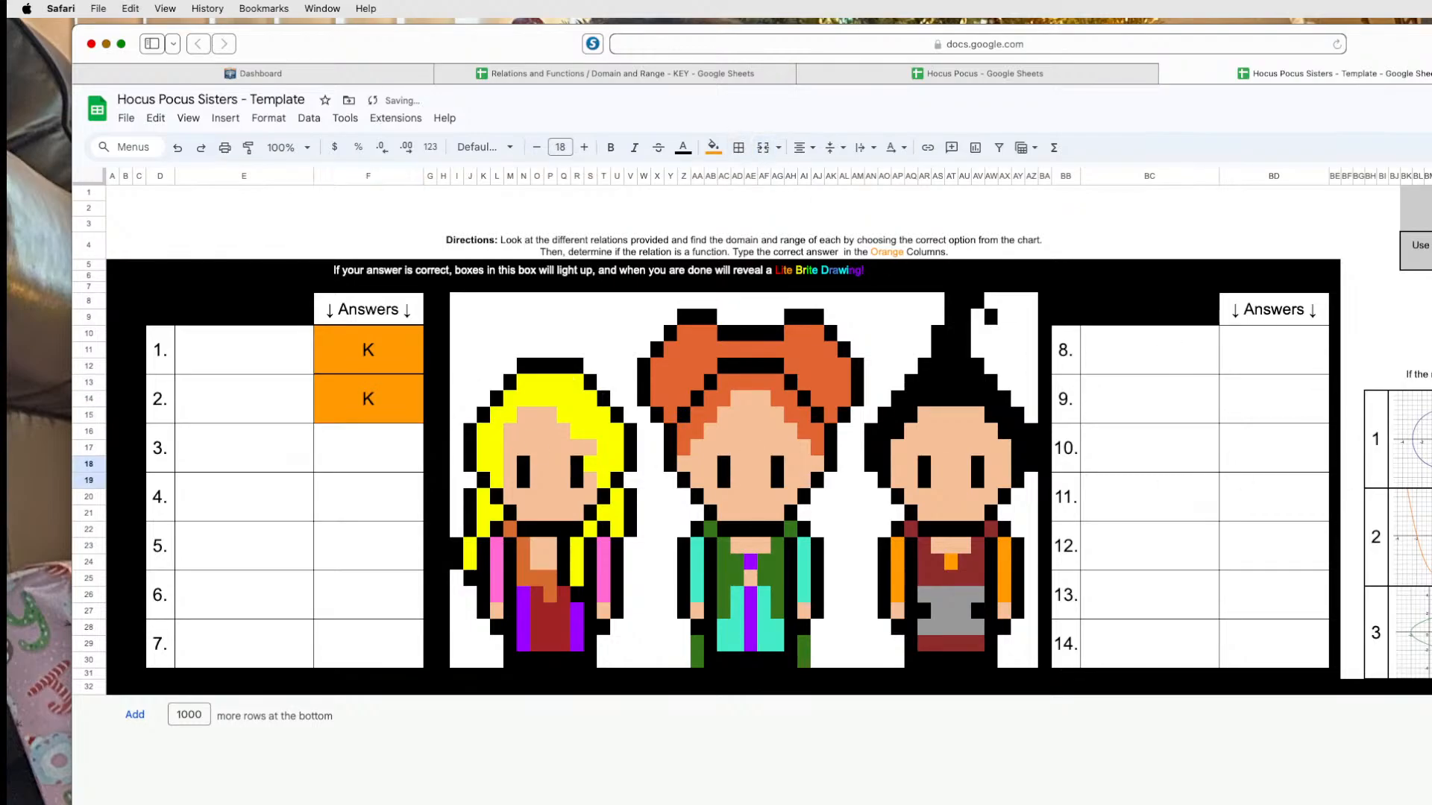
{"action": "left_click", "coordinate": [880, 464]}
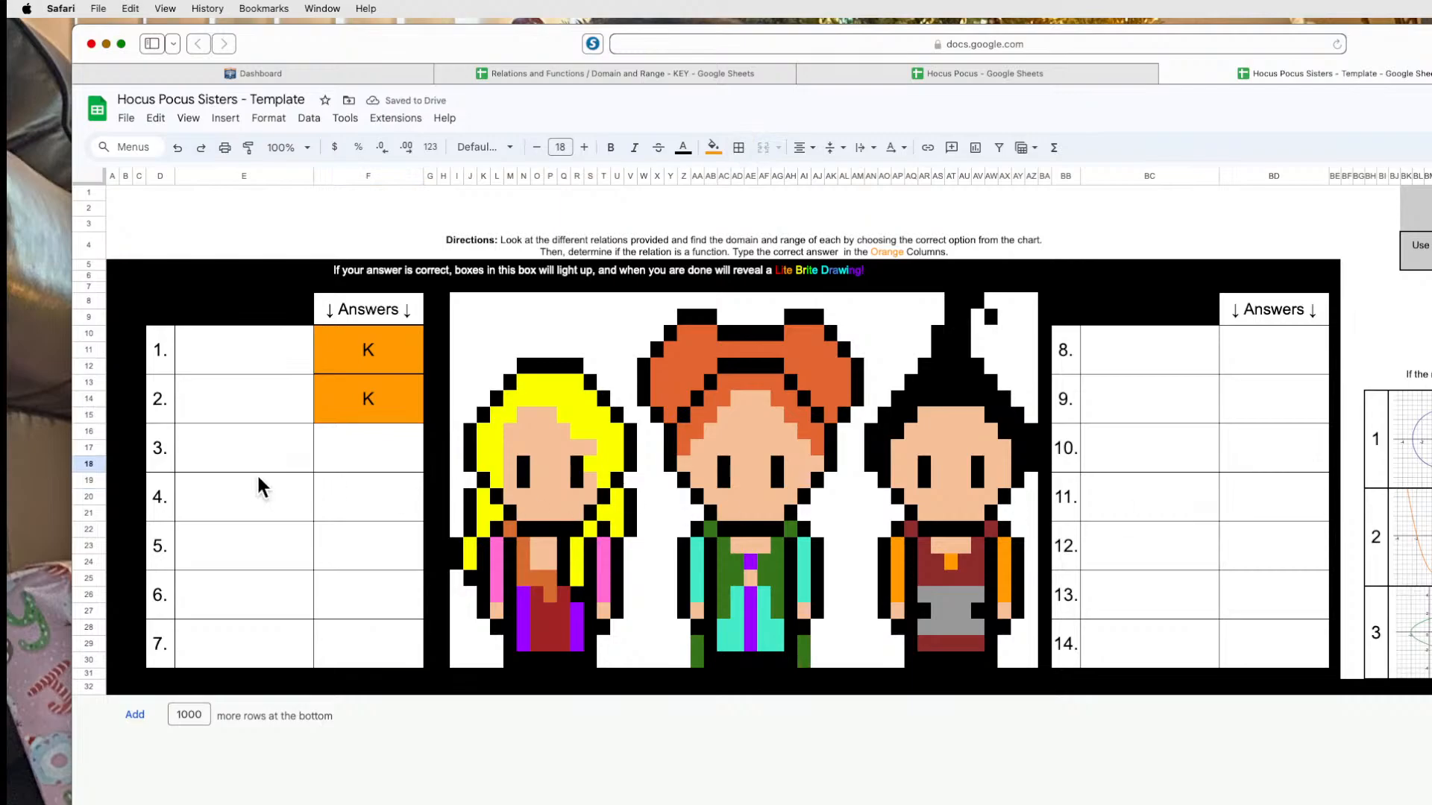
{"action": "left_click", "coordinate": [364, 448]}
{"action": "type", "text": "No"}
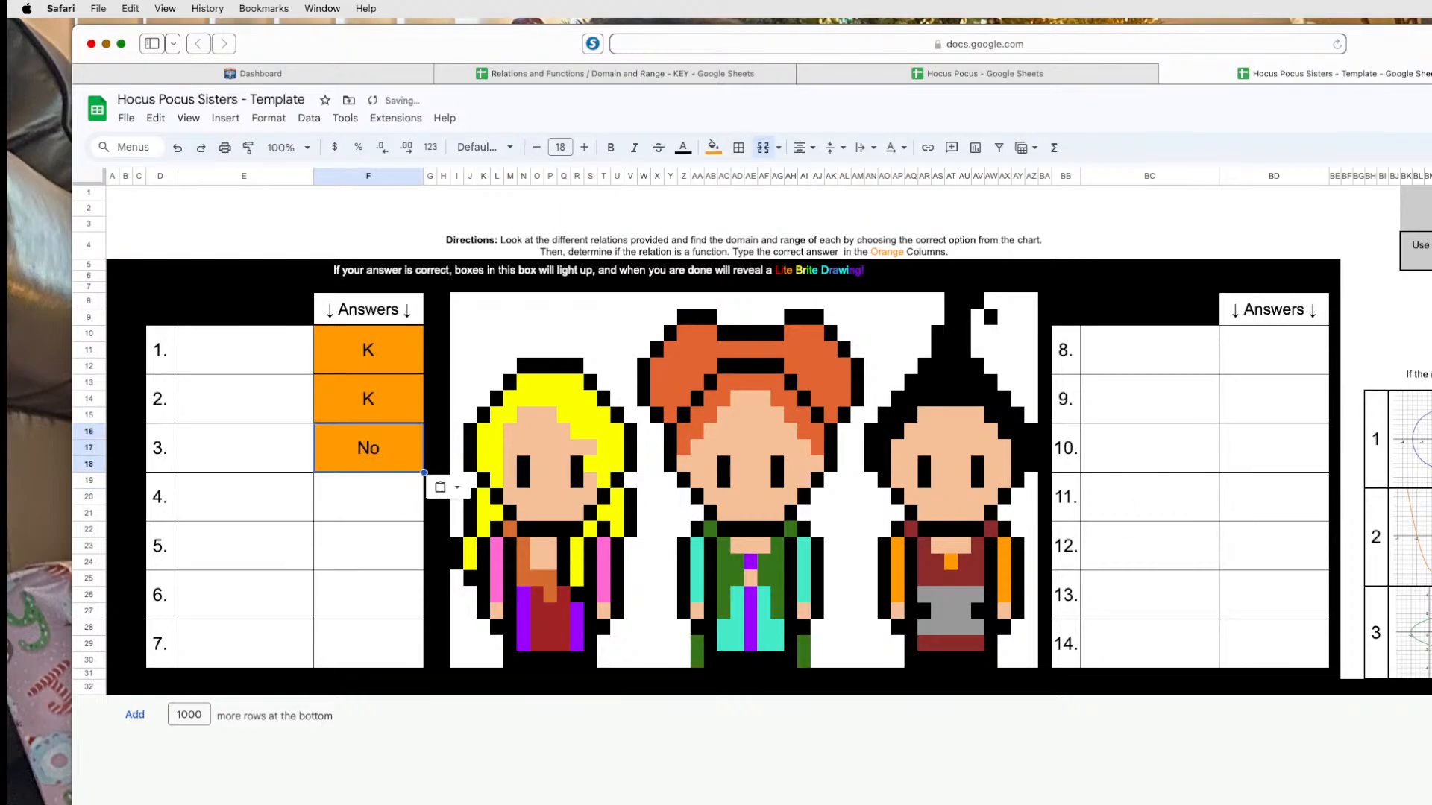
Unmerge the orange source answers in rows 20–21 and 22–23, placing "A" in F19 and "B" in F22.
{"action": "left_click", "coordinate": [869, 514]}
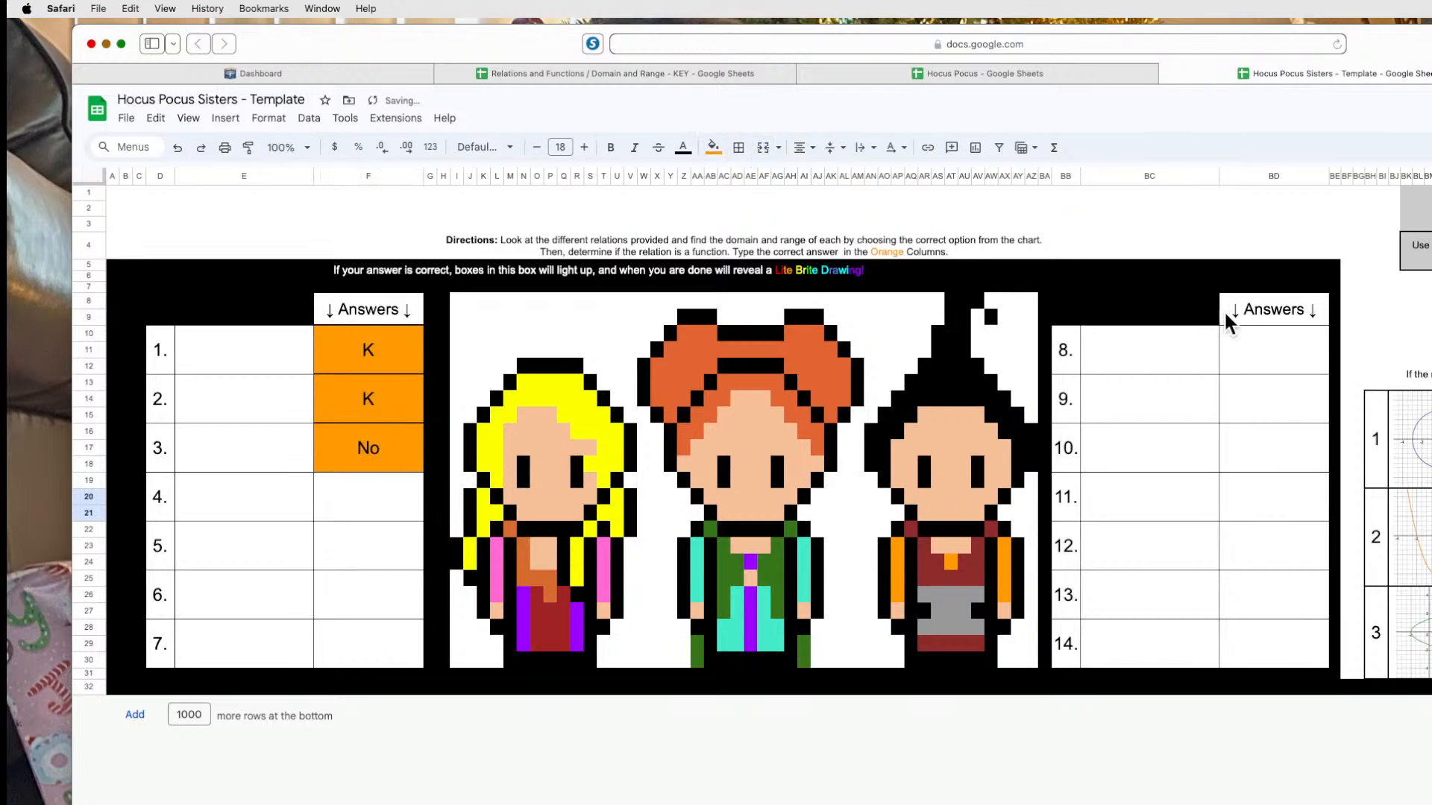
{"action": "left_click", "coordinate": [1431, 497]}
{"action": "left_click", "coordinate": [392, 511]}
{"action": "type", "text": "A"}
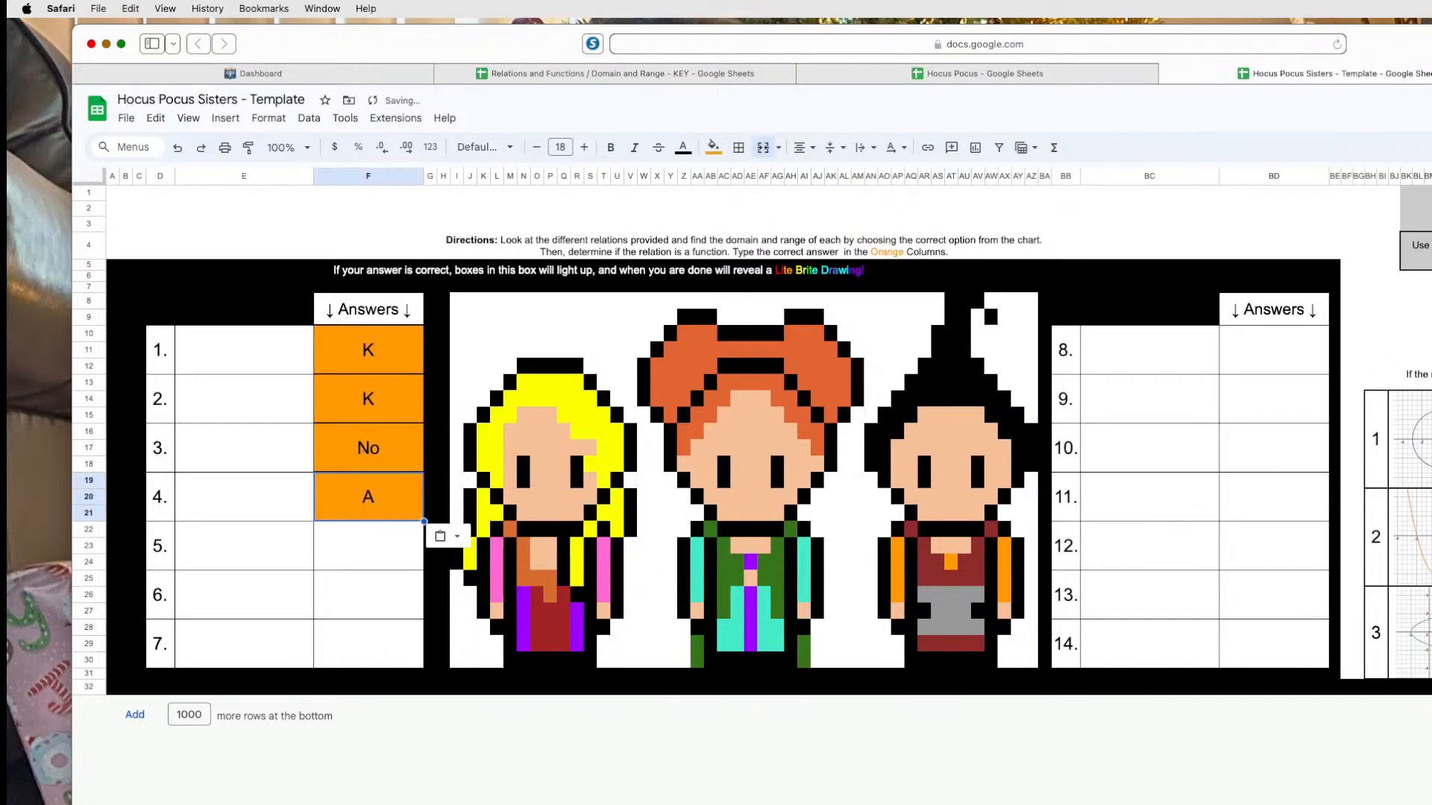
{"action": "left_click", "coordinate": [1431, 537]}
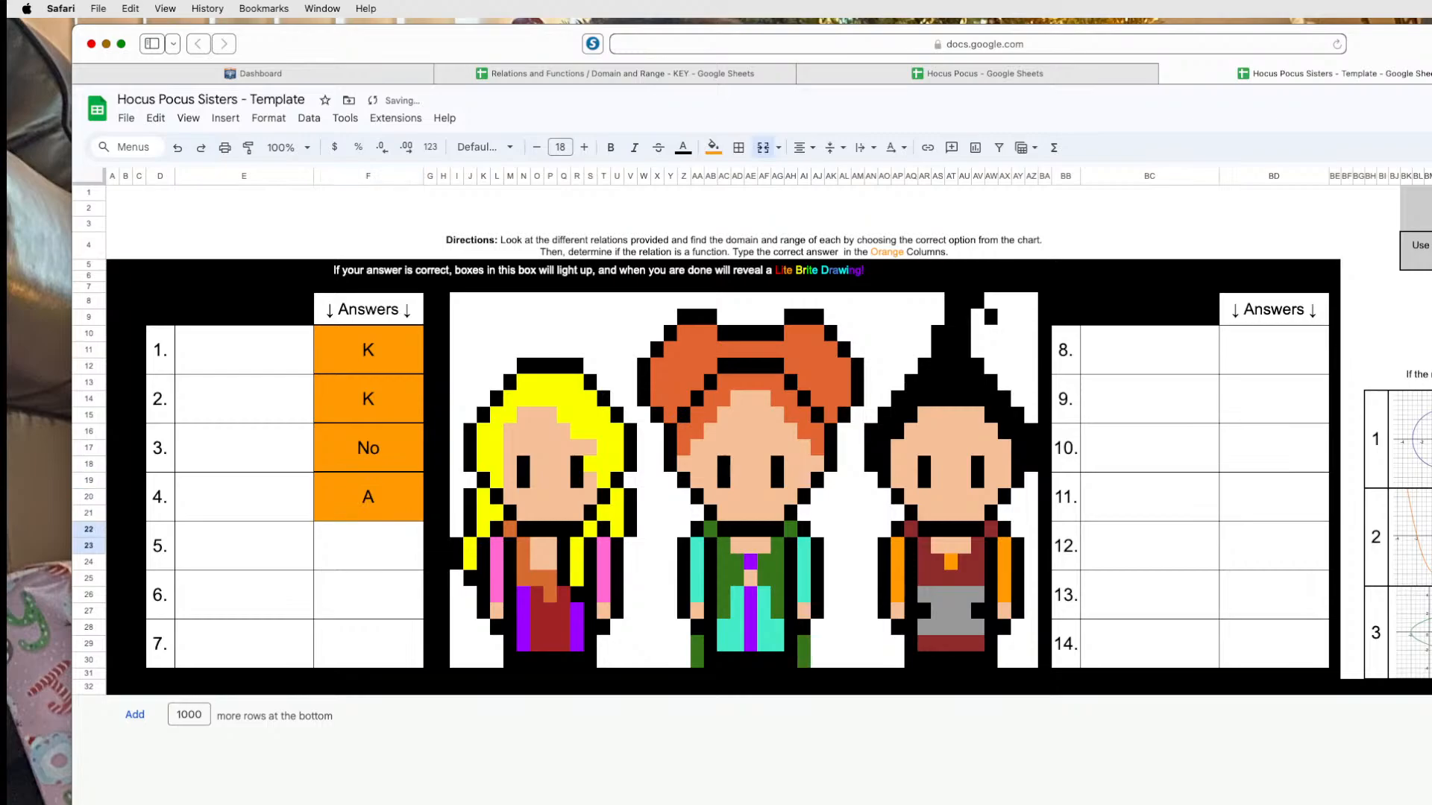
{"action": "left_click", "coordinate": [765, 151]}
{"action": "left_click", "coordinate": [1431, 530]}
{"action": "left_click", "coordinate": [376, 544]}
{"action": "type", "text": "B"}
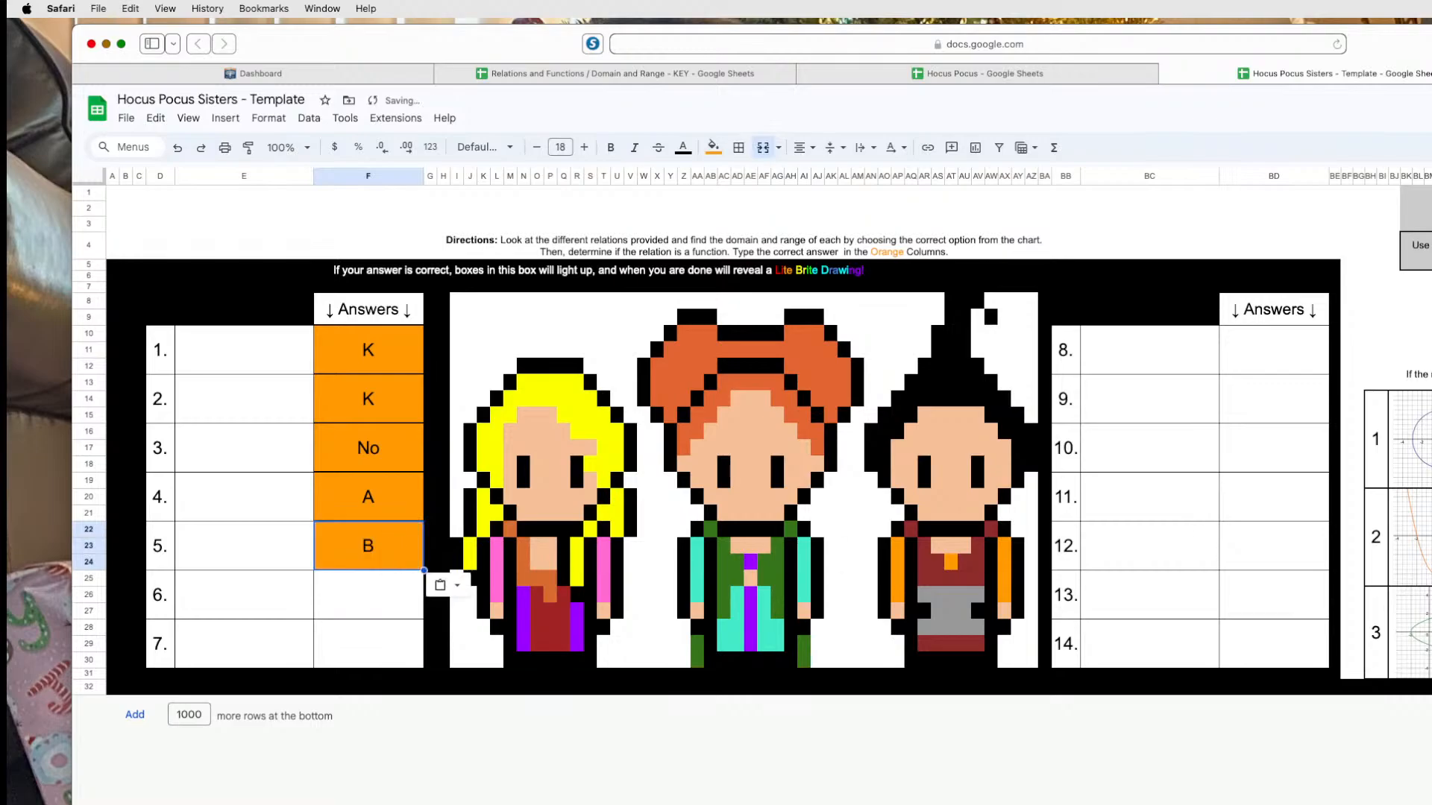
Unmerge the orange source answer in rows 24–25 and place its "Yes" in F25.
{"action": "left_click", "coordinate": [1431, 571]}
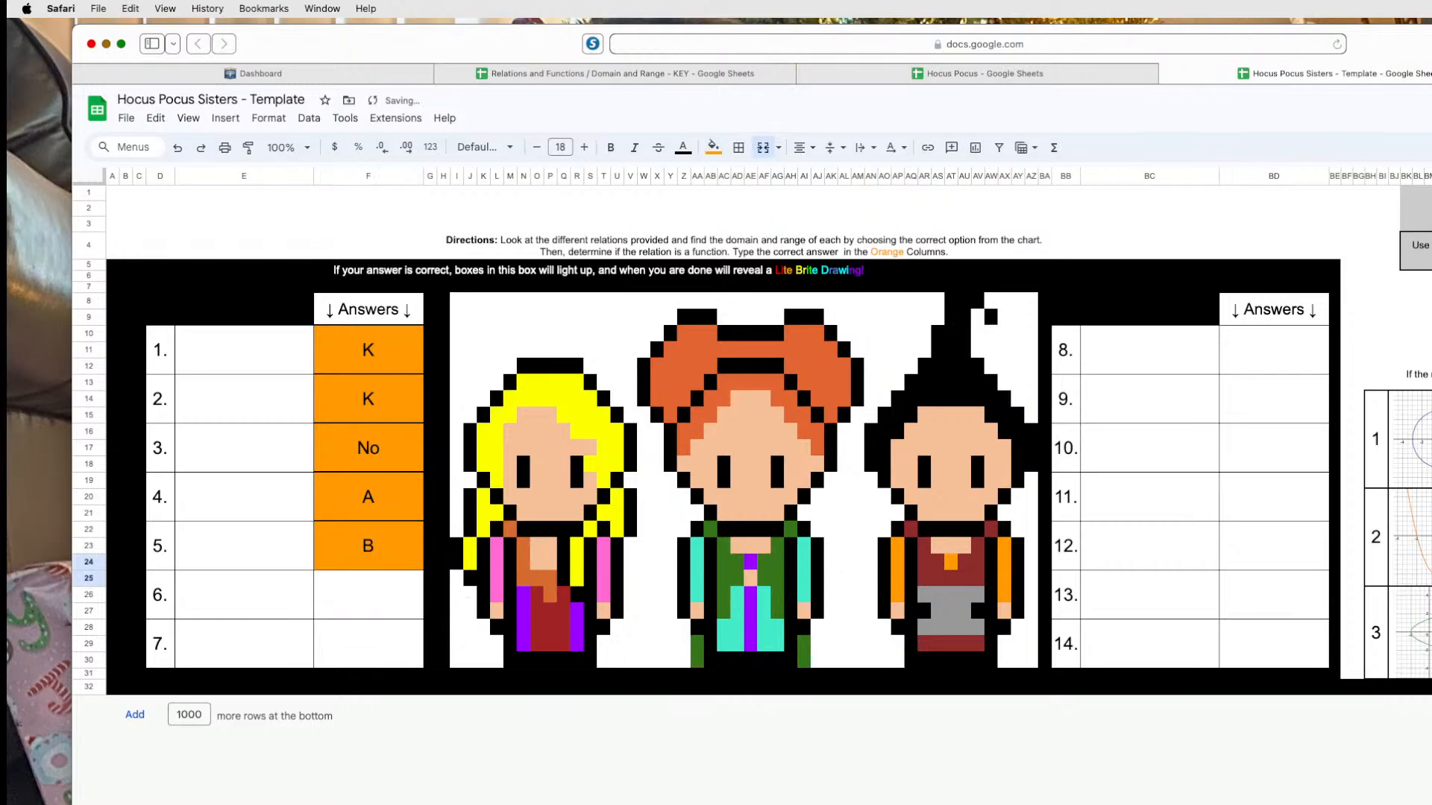
{"action": "left_click", "coordinate": [762, 149]}
{"action": "left_click", "coordinate": [1431, 562]}
{"action": "left_click", "coordinate": [401, 596]}
{"action": "type", "text": "Yes"}
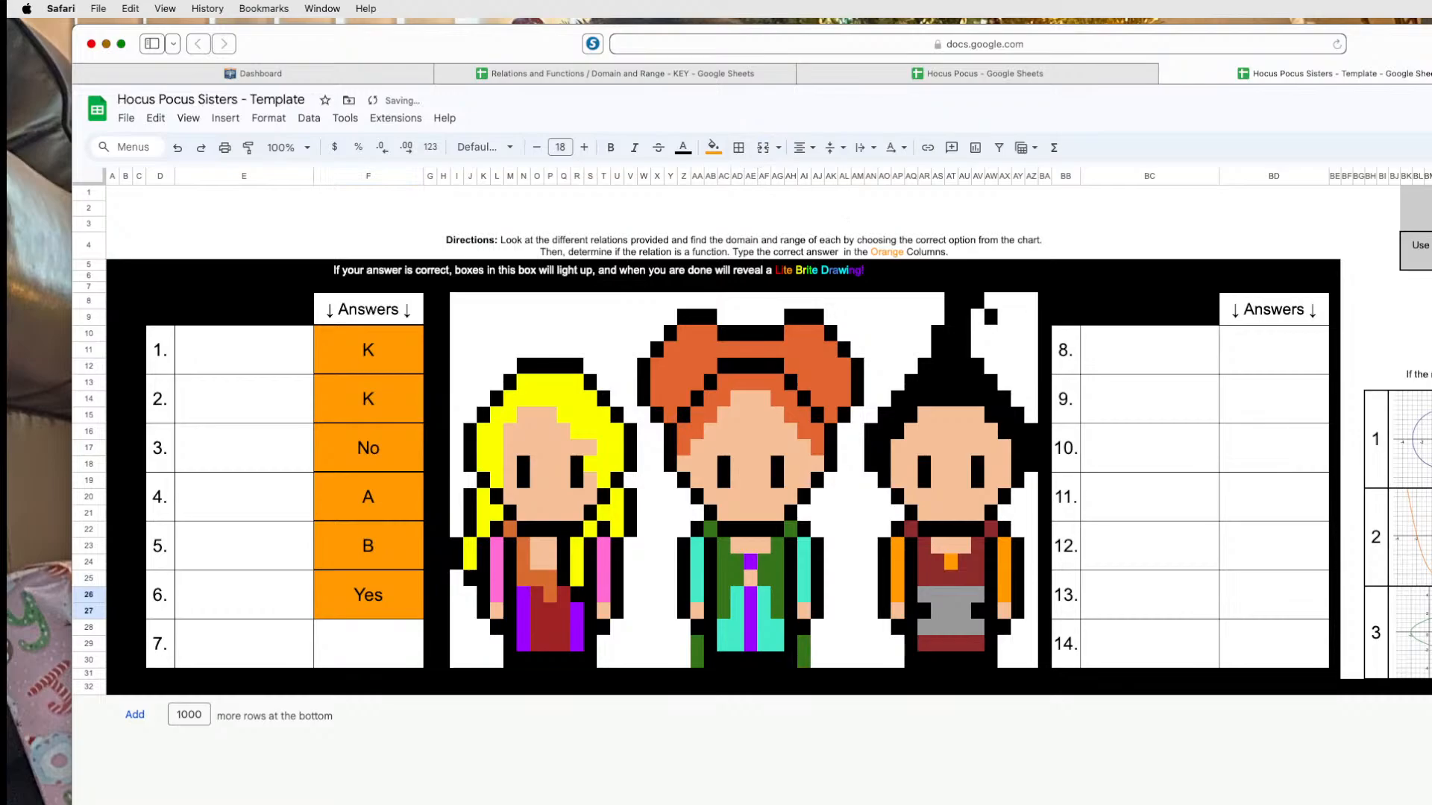
Place the orange source answer "H" in F28, and unmerge the source answer in rows 28–29, placing its "A" in BD10.
{"action": "left_click", "coordinate": [1430, 595]}
{"action": "left_click", "coordinate": [396, 639]}
{"action": "type", "text": "H"}
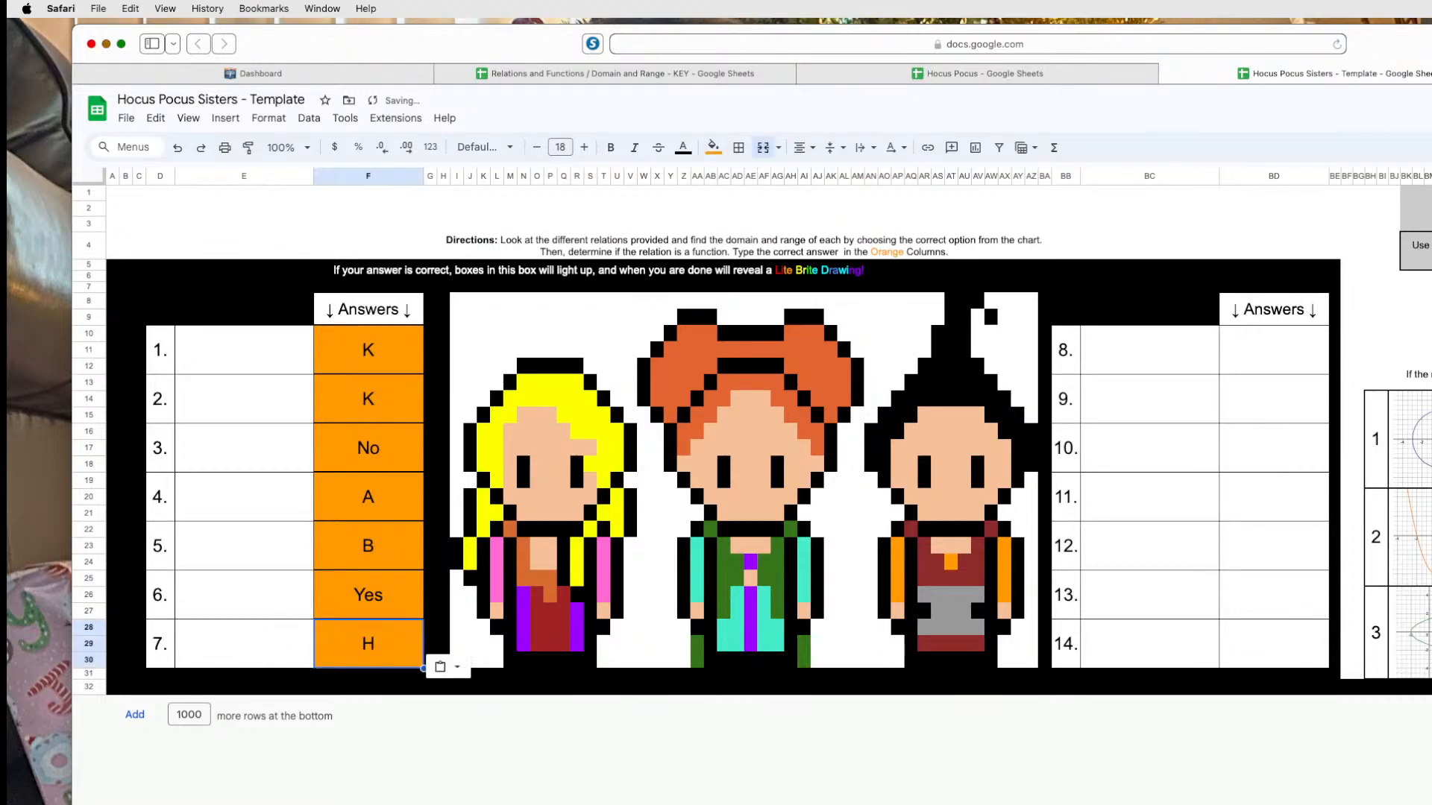
{"action": "left_click", "coordinate": [1430, 636]}
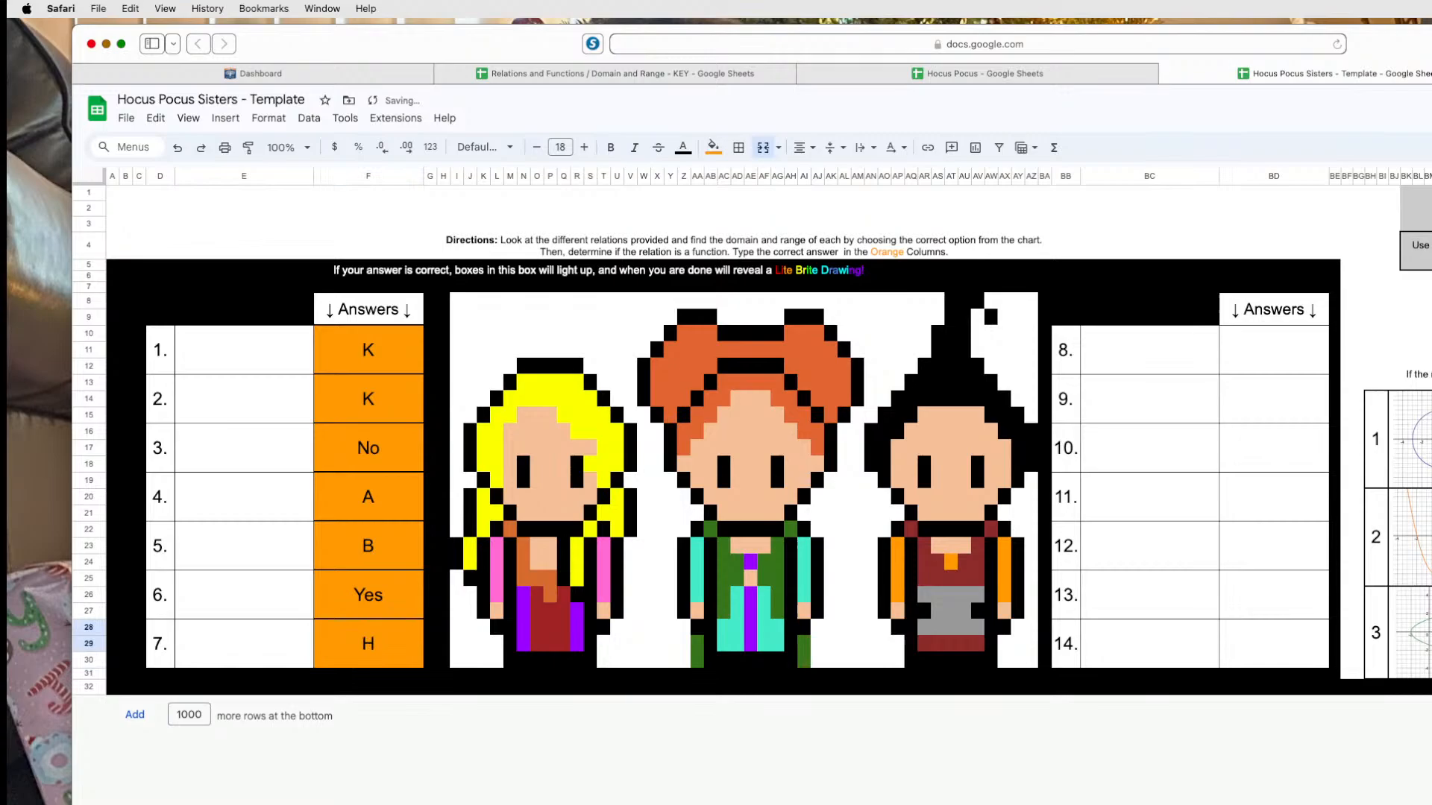
{"action": "left_click", "coordinate": [761, 153]}
{"action": "left_click", "coordinate": [1430, 628]}
{"action": "left_click", "coordinate": [1238, 352]}
{"action": "type", "text": "A"}
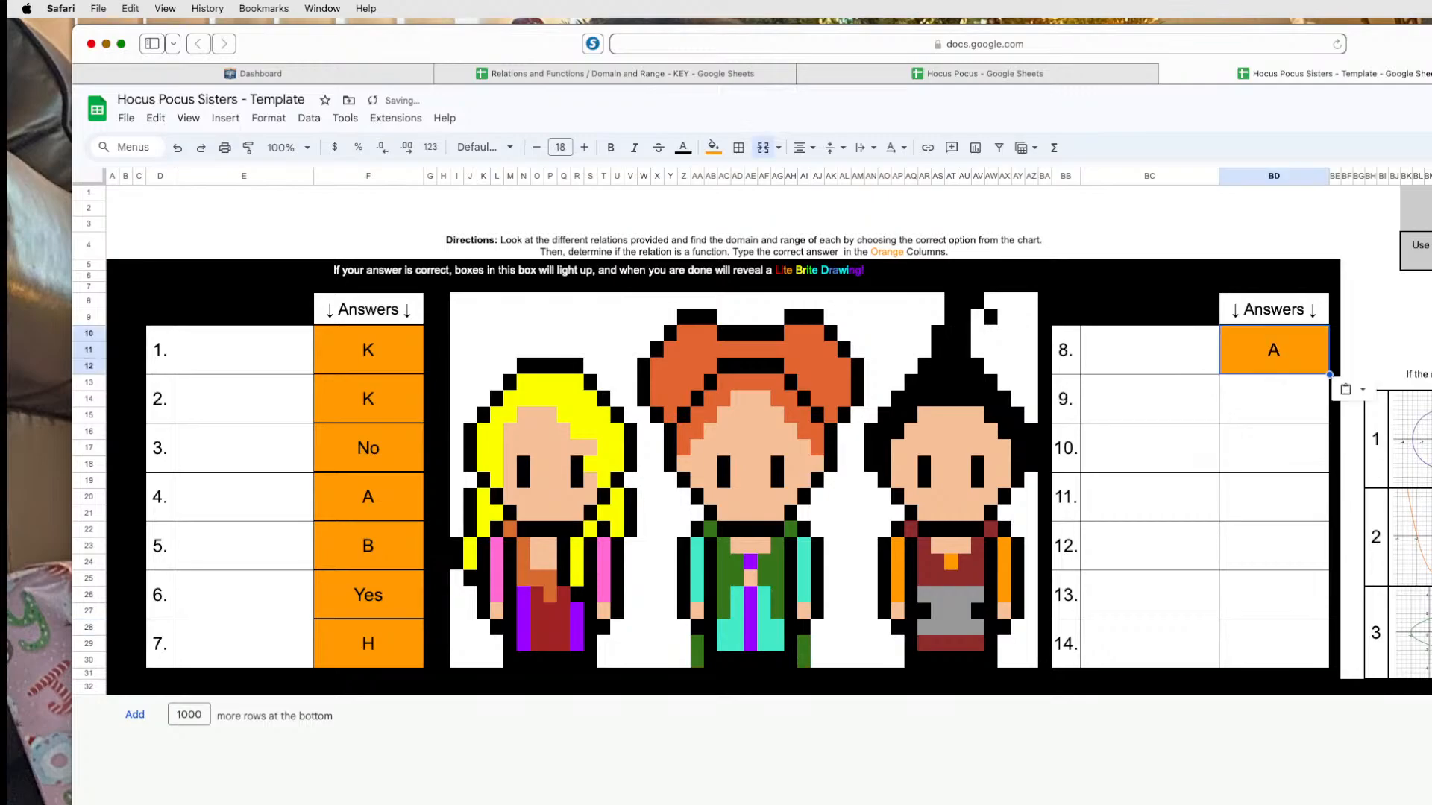
Unmerge the orange source answer in rows 30–31 and place its "No" in BD13.
{"action": "left_click", "coordinate": [1430, 666]}
{"action": "left_click", "coordinate": [762, 152]}
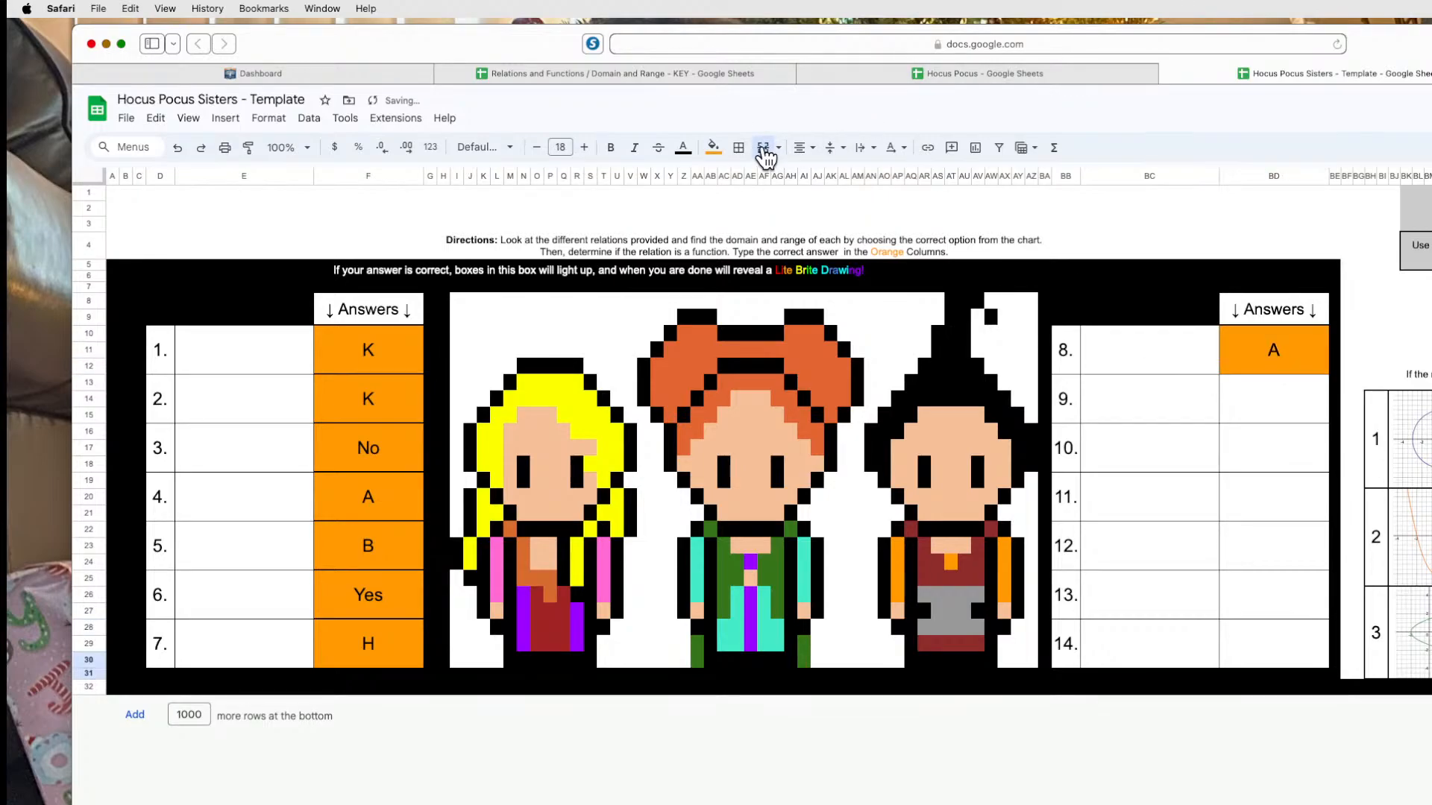
{"action": "left_click", "coordinate": [1431, 661]}
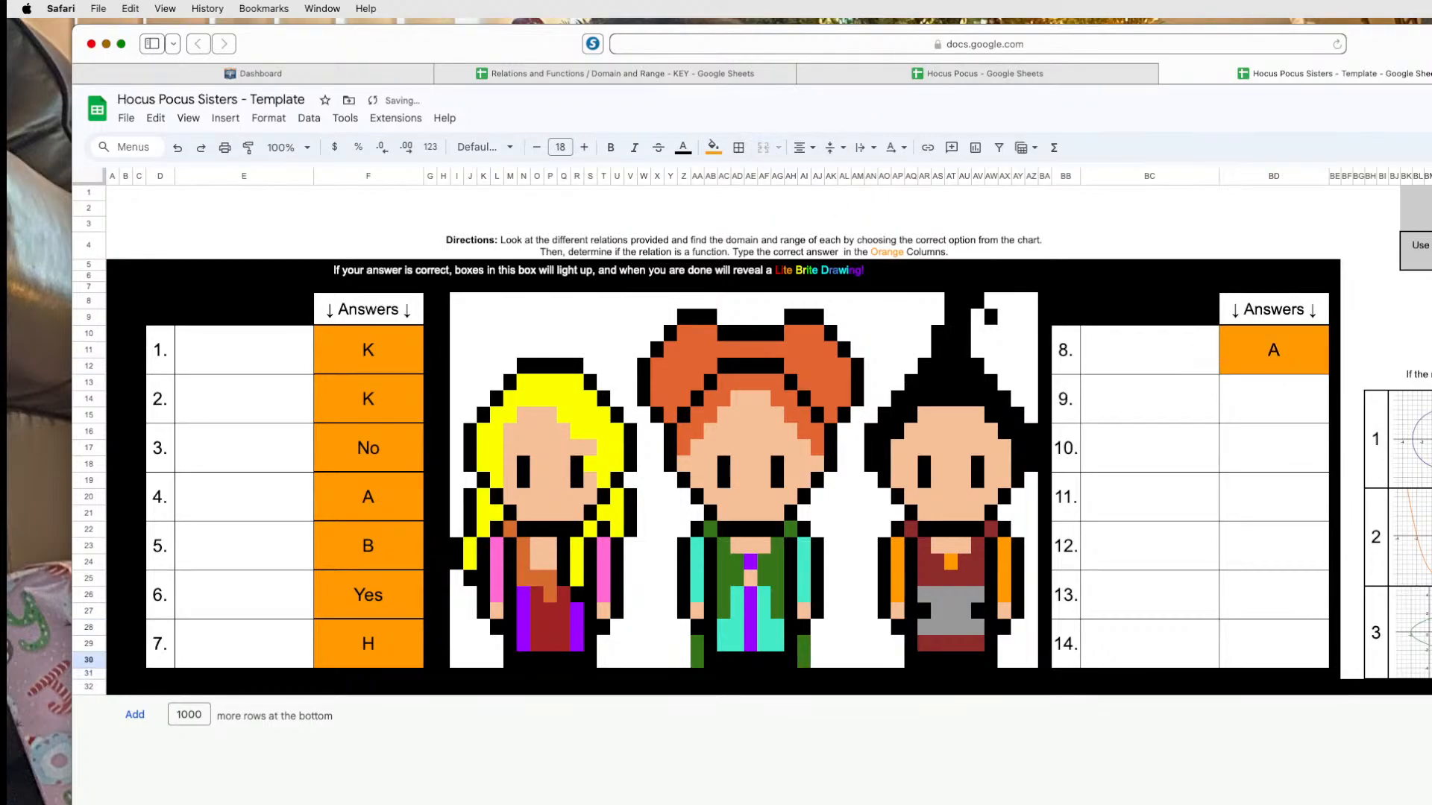
{"action": "left_click", "coordinate": [1286, 392]}
{"action": "type", "text": "No"}
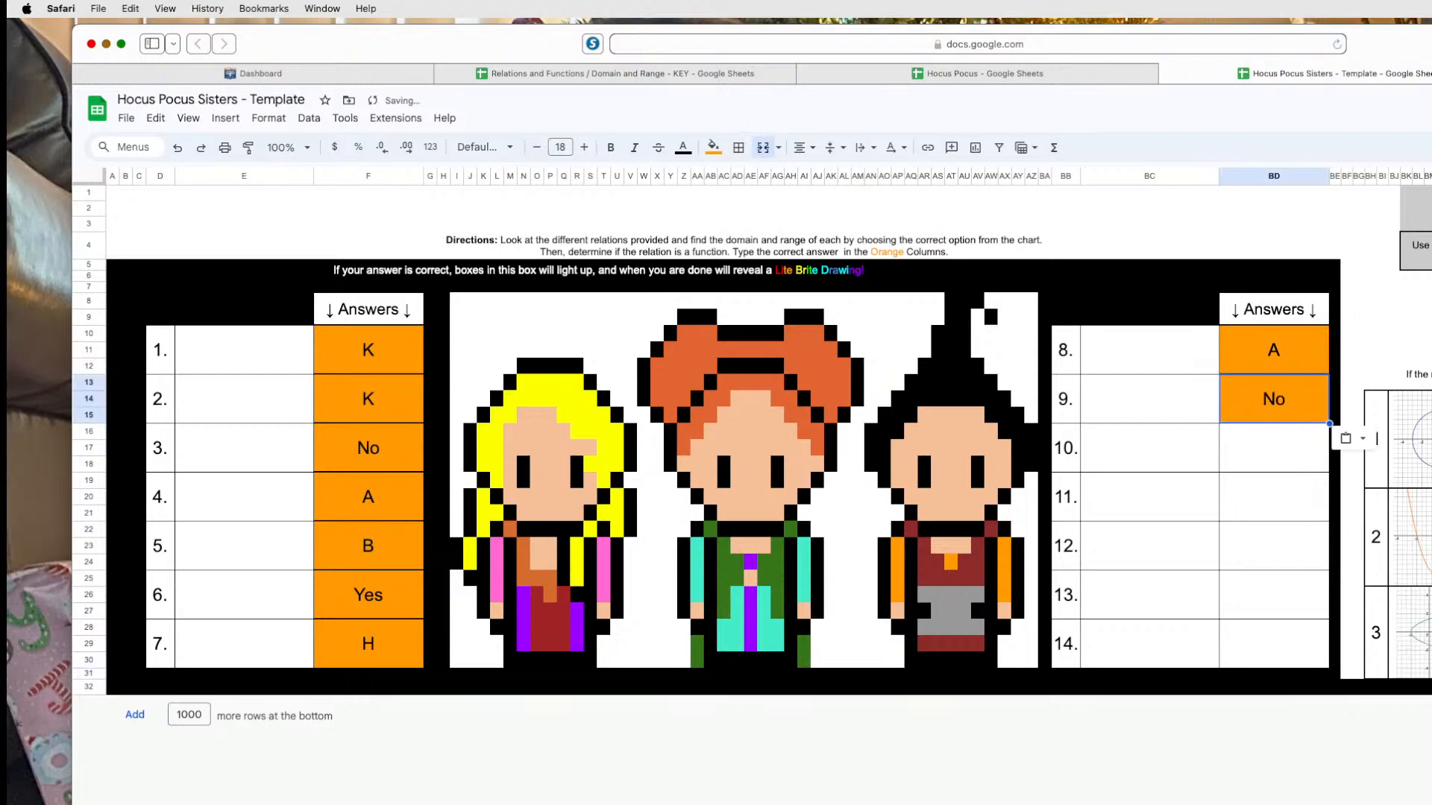
Delete the block of columns starting at BH that holds the original table for questions 1–3.
{"action": "left_click", "coordinate": [1358, 175]}
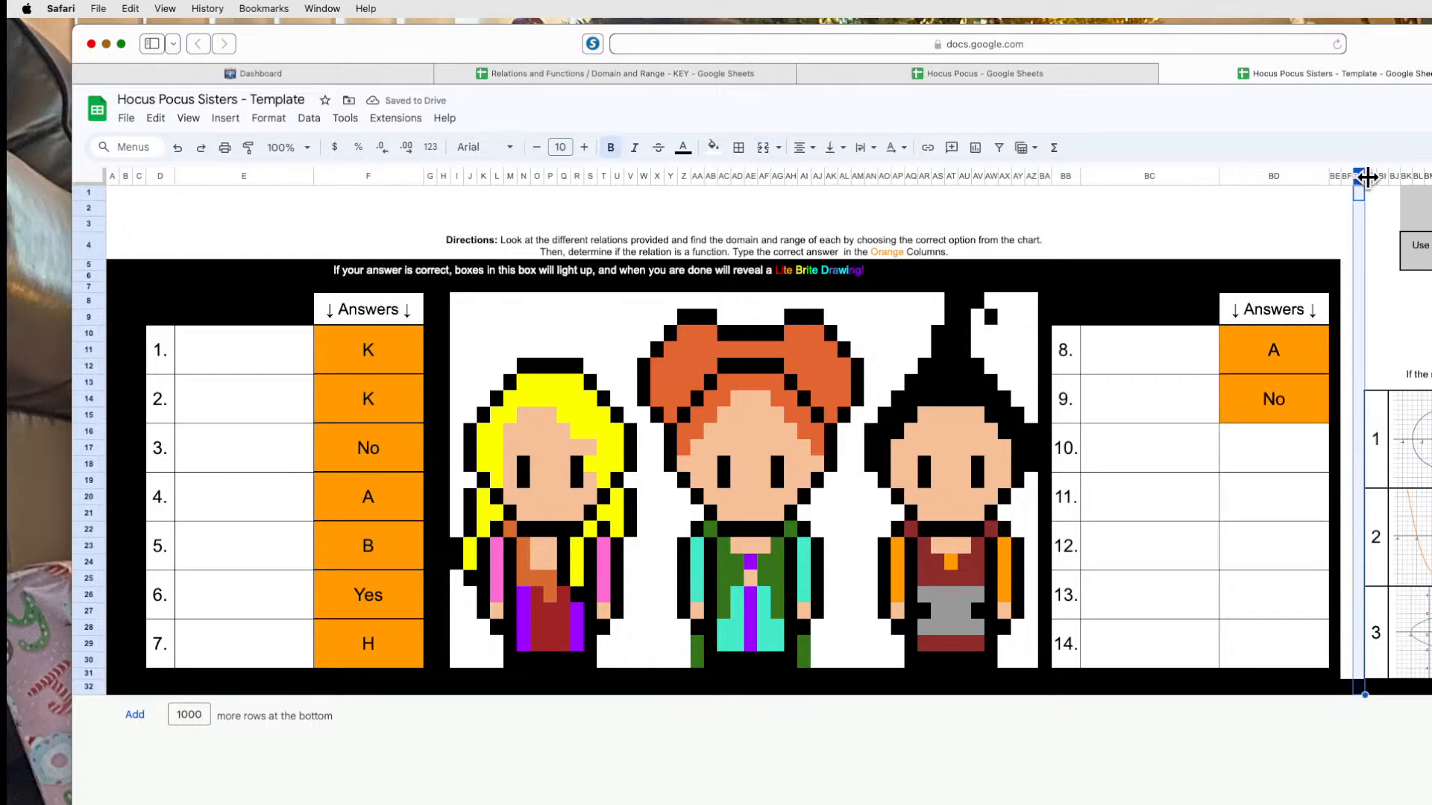
{"action": "left_click_drag", "start_coordinate": [1370, 174], "coordinate": [1431, 175]}
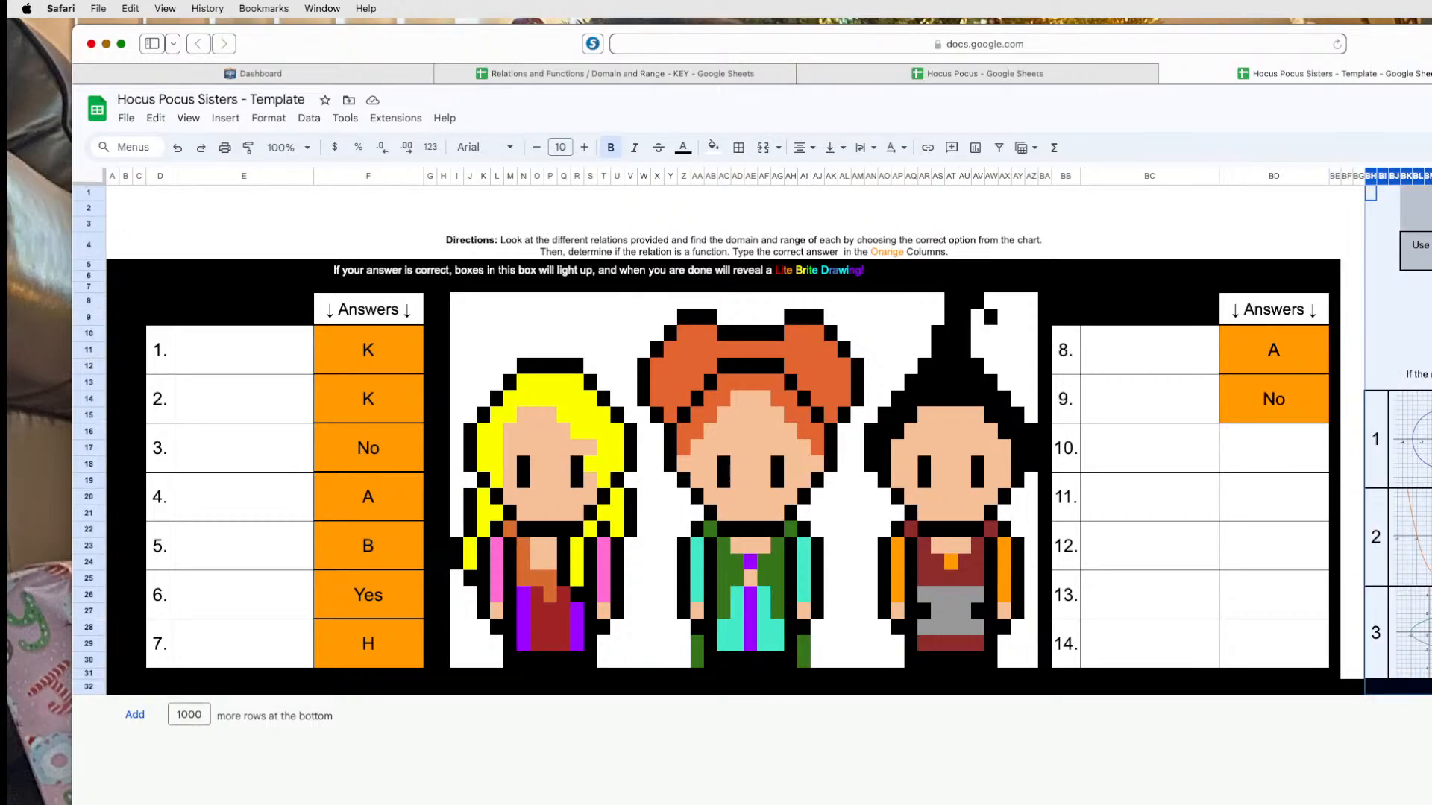
{"action": "key", "text": "super+alt+minus"}
{"action": "left_click", "coordinate": [1260, 490]}
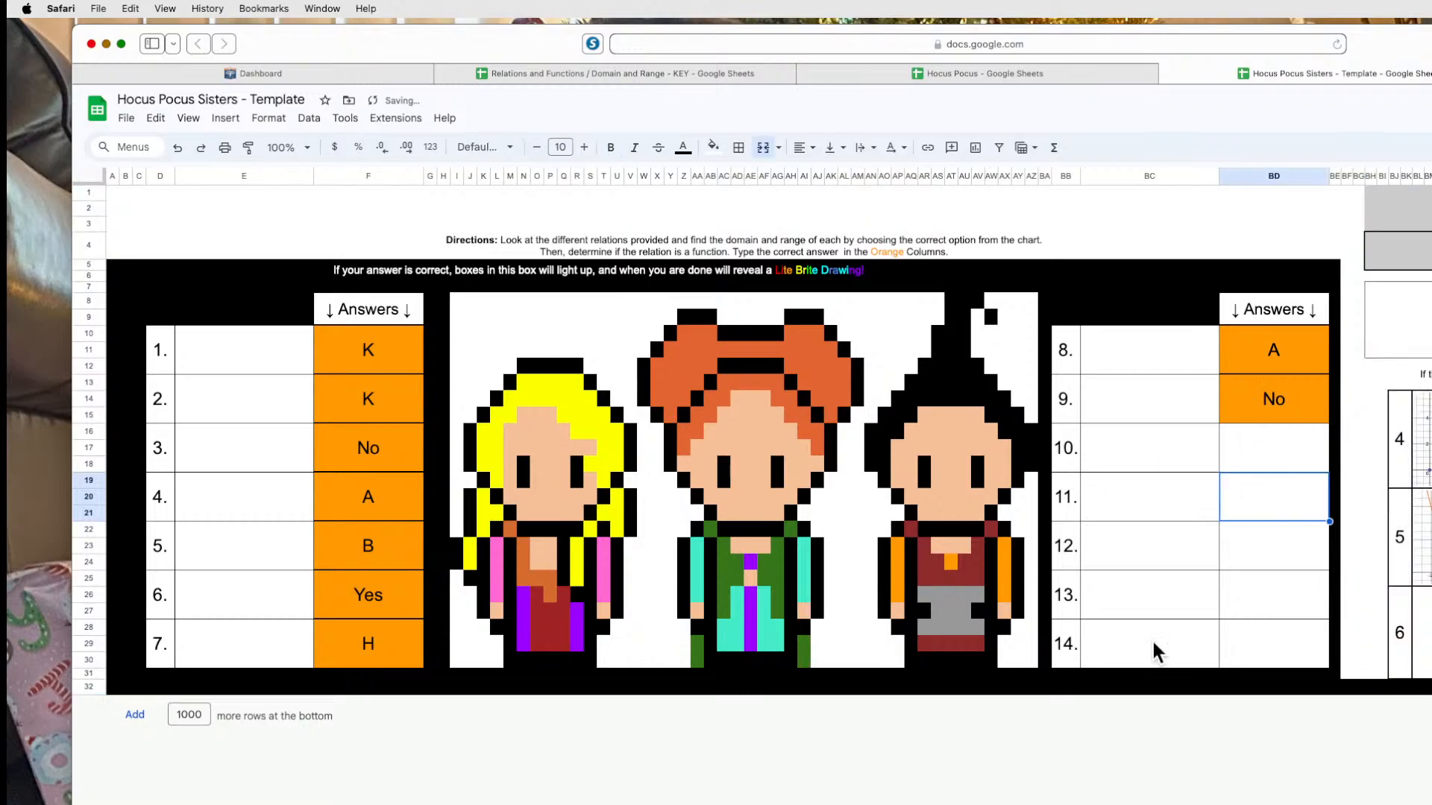
Unmerge the remaining original table's orange answer in rows 30–31 and place its "Yes" in BD28.
{"action": "mouse_move", "coordinate": [1431, 399]}
{"action": "left_mouse_down"}
{"action": "mouse_move", "coordinate": [1431, 687]}
{"action": "mouse_move", "coordinate": [1431, 673]}
{"action": "left_mouse_up"}
{"action": "left_click", "coordinate": [1431, 611]}
{"action": "left_click", "coordinate": [1431, 665]}
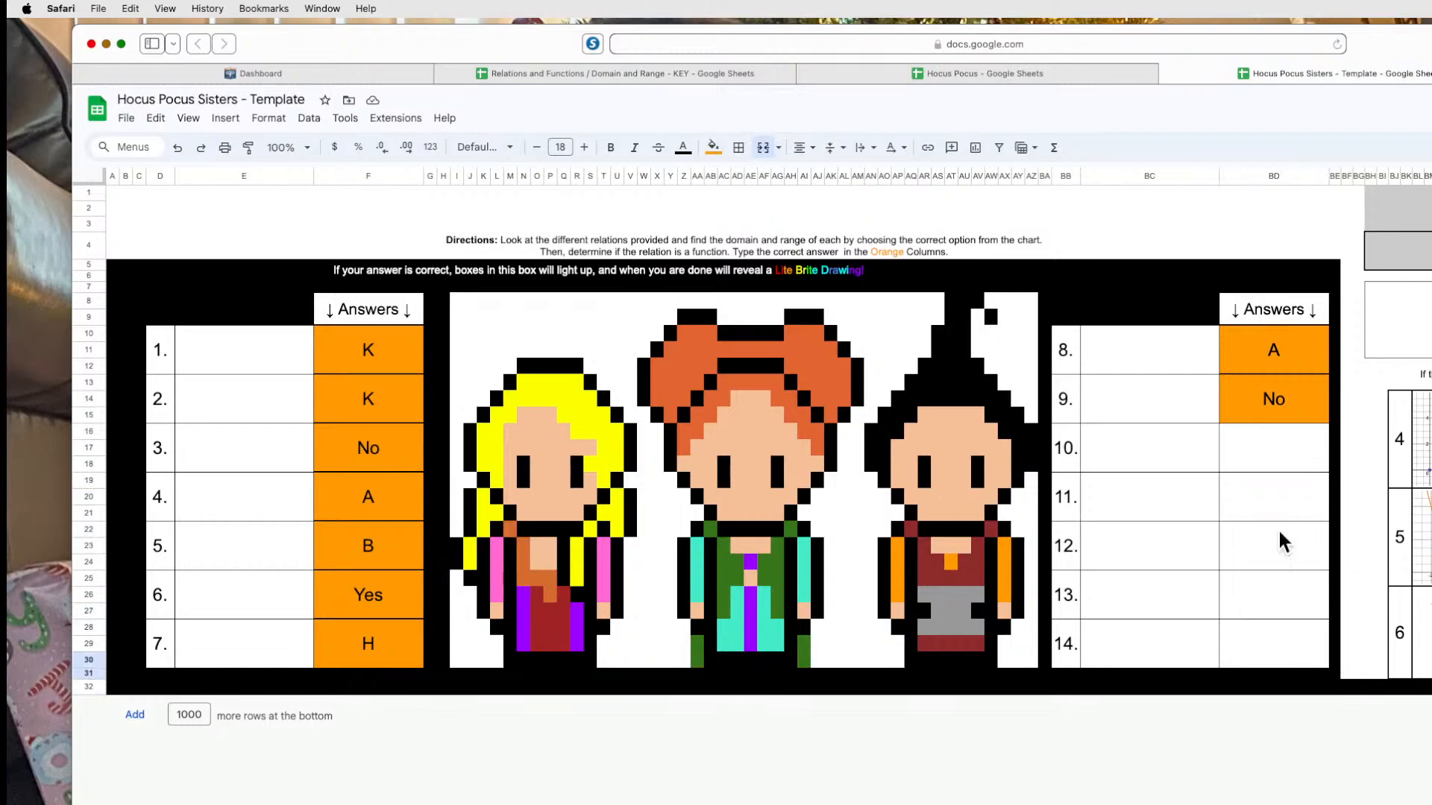
{"action": "left_click", "coordinate": [760, 151]}
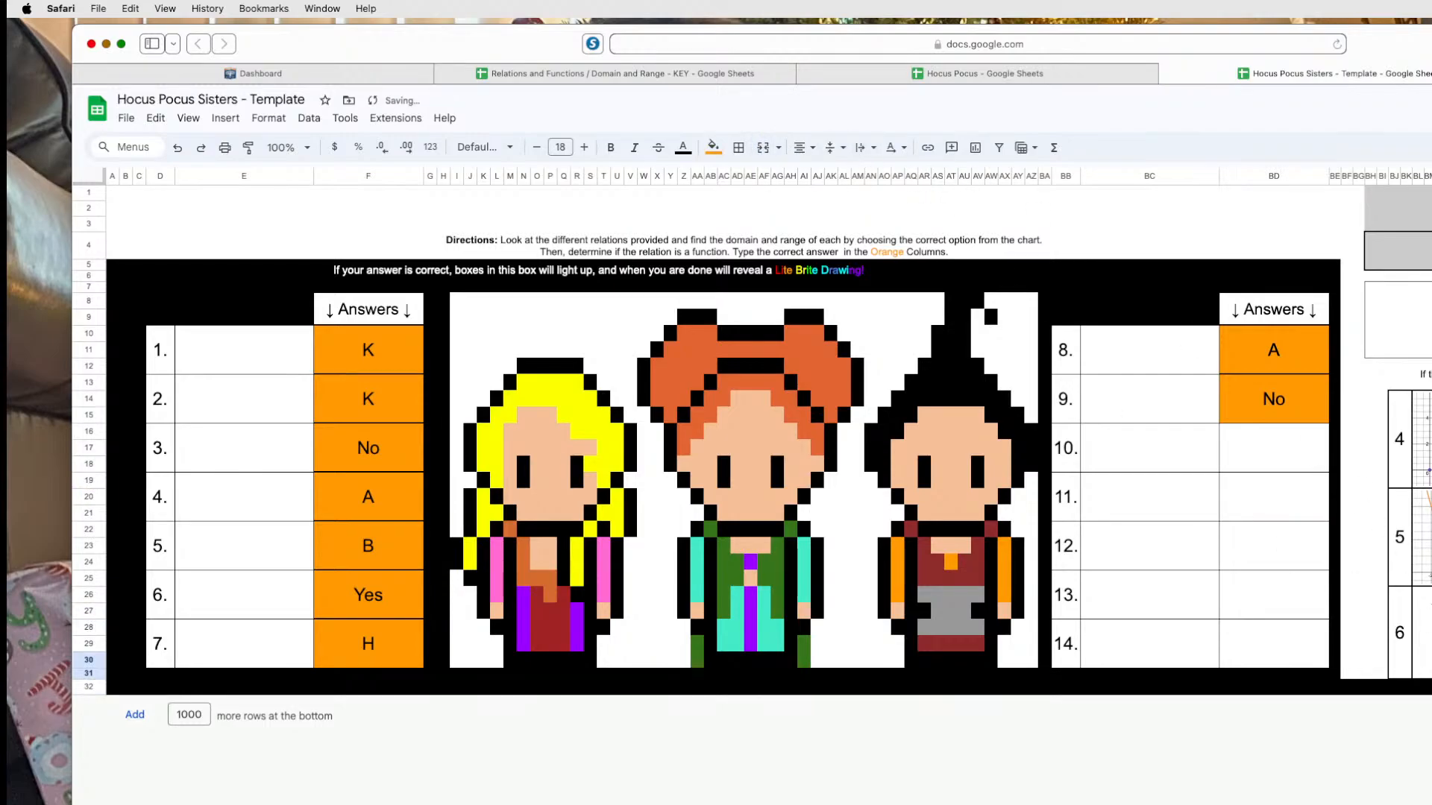
{"action": "key", "text": "super+c"}
{"action": "left_click", "coordinate": [1288, 649]}
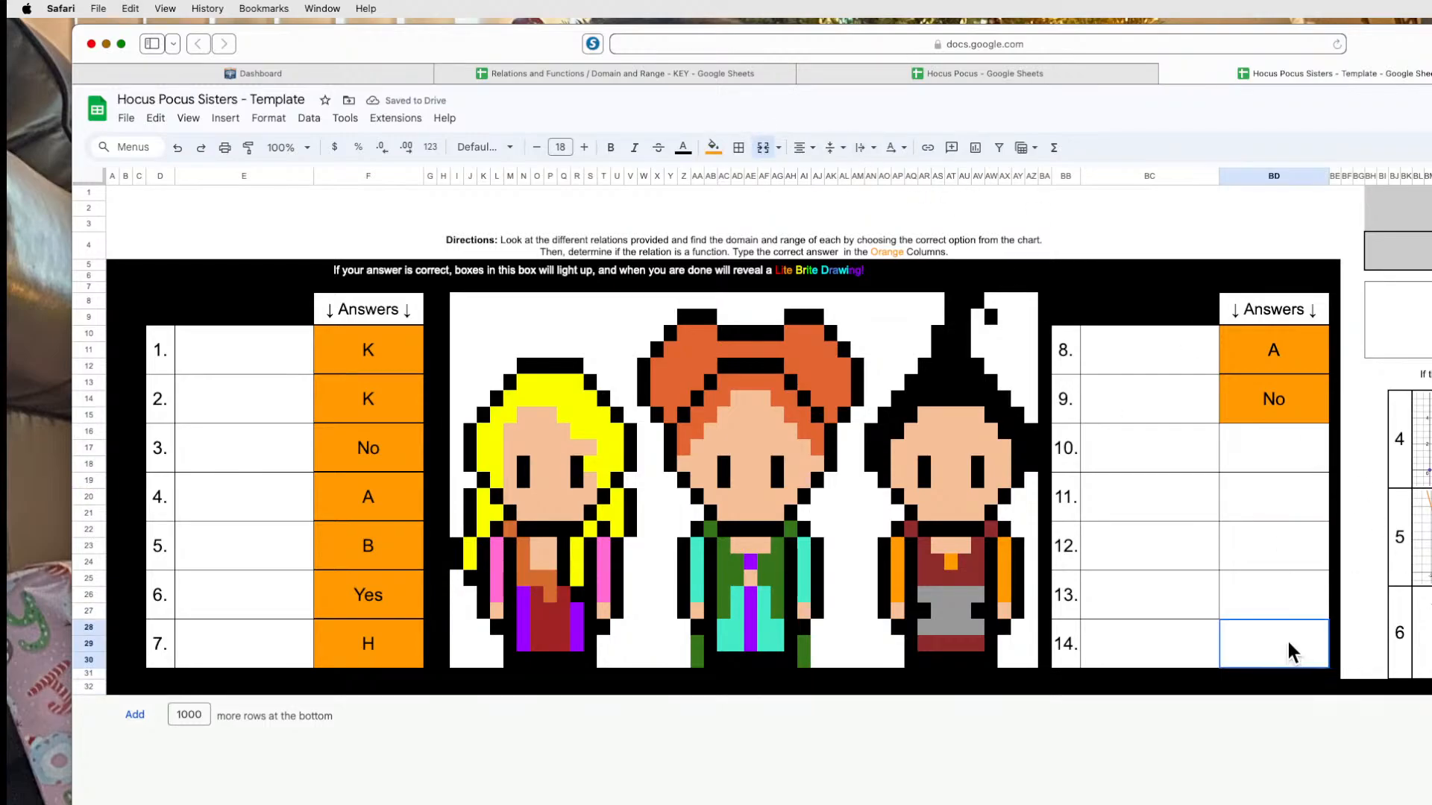
{"action": "key", "text": "super+v"}
Unmerge the orange source answers in rows 28–29 and 26–27, placing "L" in BD16 and "F" in BD19.
{"action": "left_click", "coordinate": [1431, 636]}
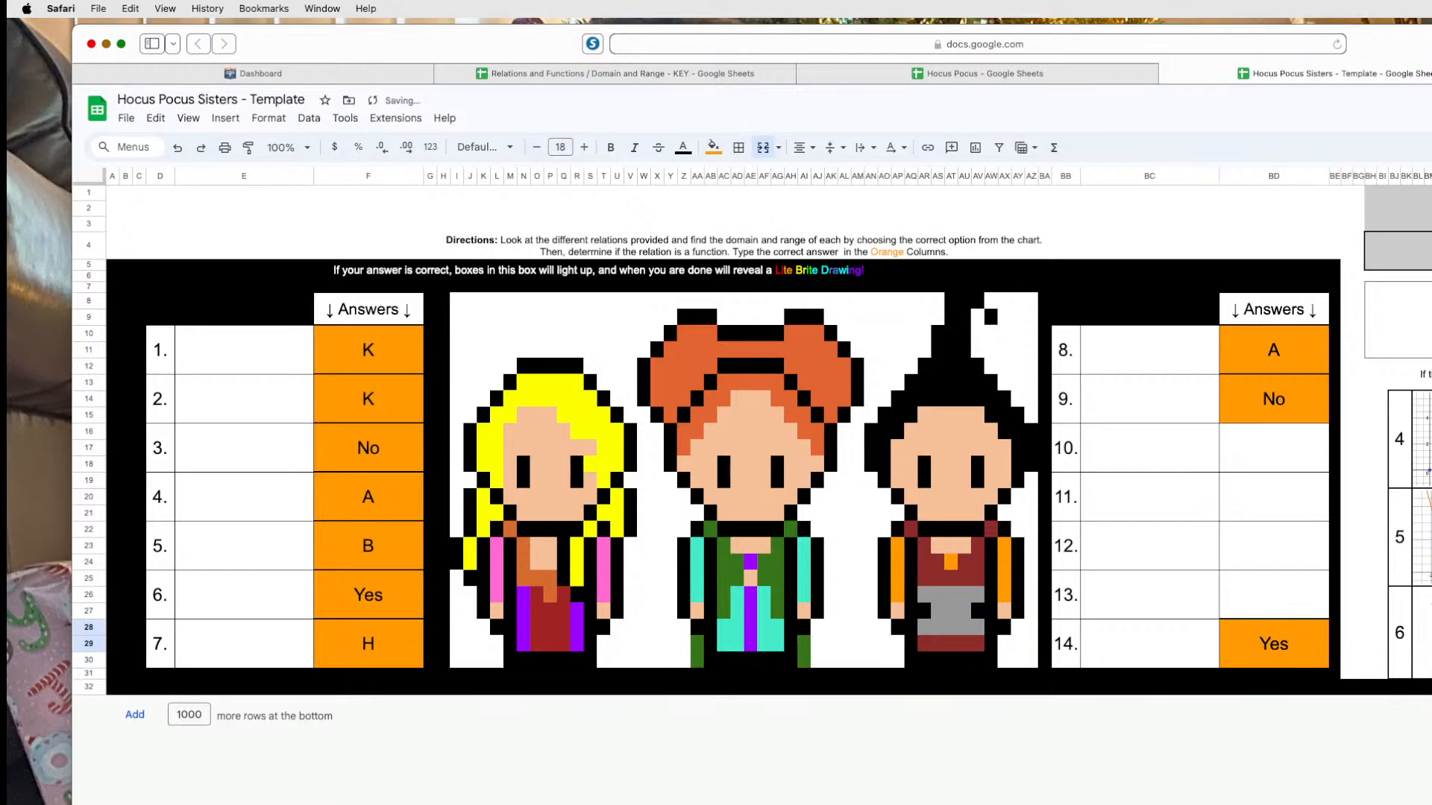
{"action": "left_click", "coordinate": [760, 150]}
{"action": "left_click", "coordinate": [1431, 628]}
{"action": "left_click", "coordinate": [1259, 454]}
{"action": "key", "text": "super+v"}
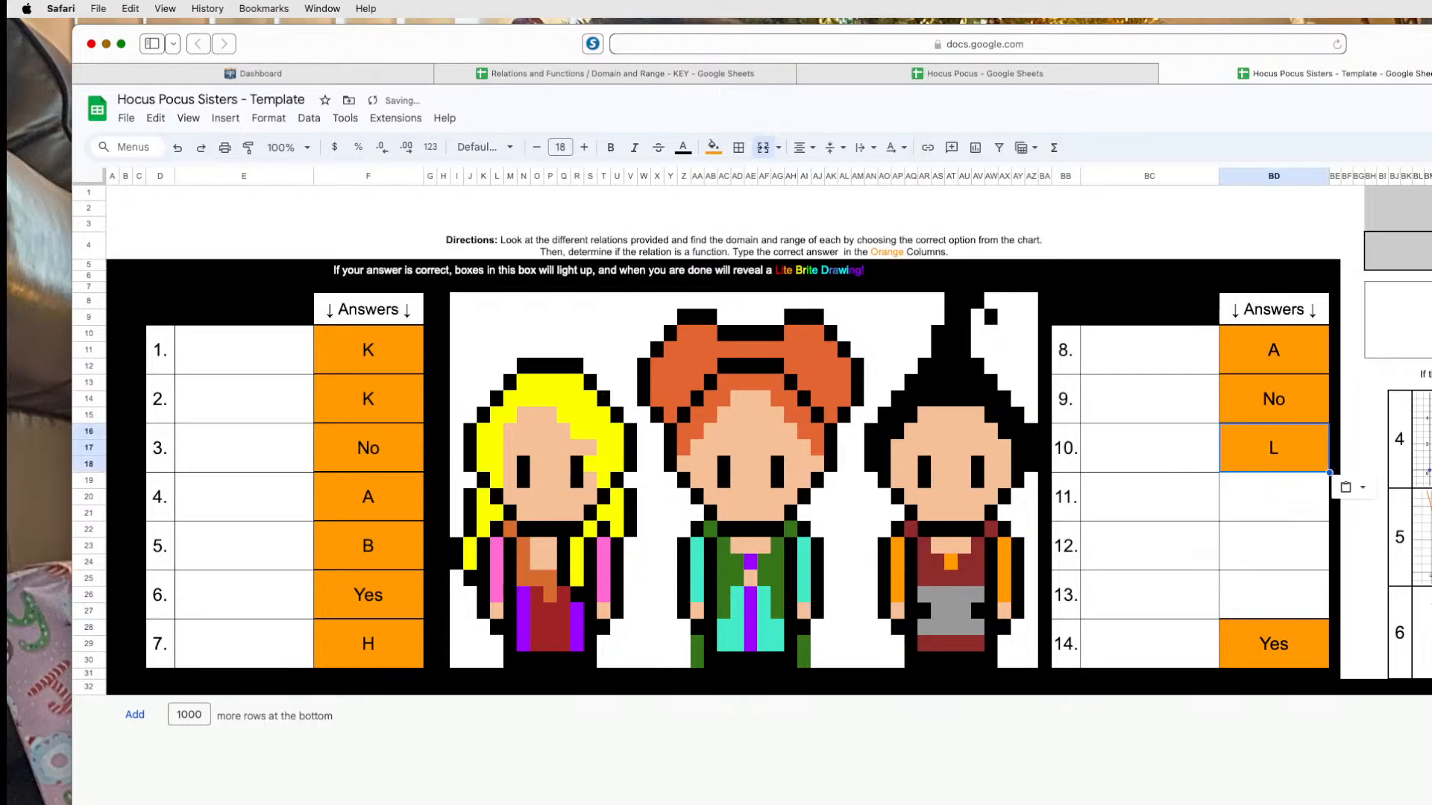
{"action": "left_click", "coordinate": [1431, 603]}
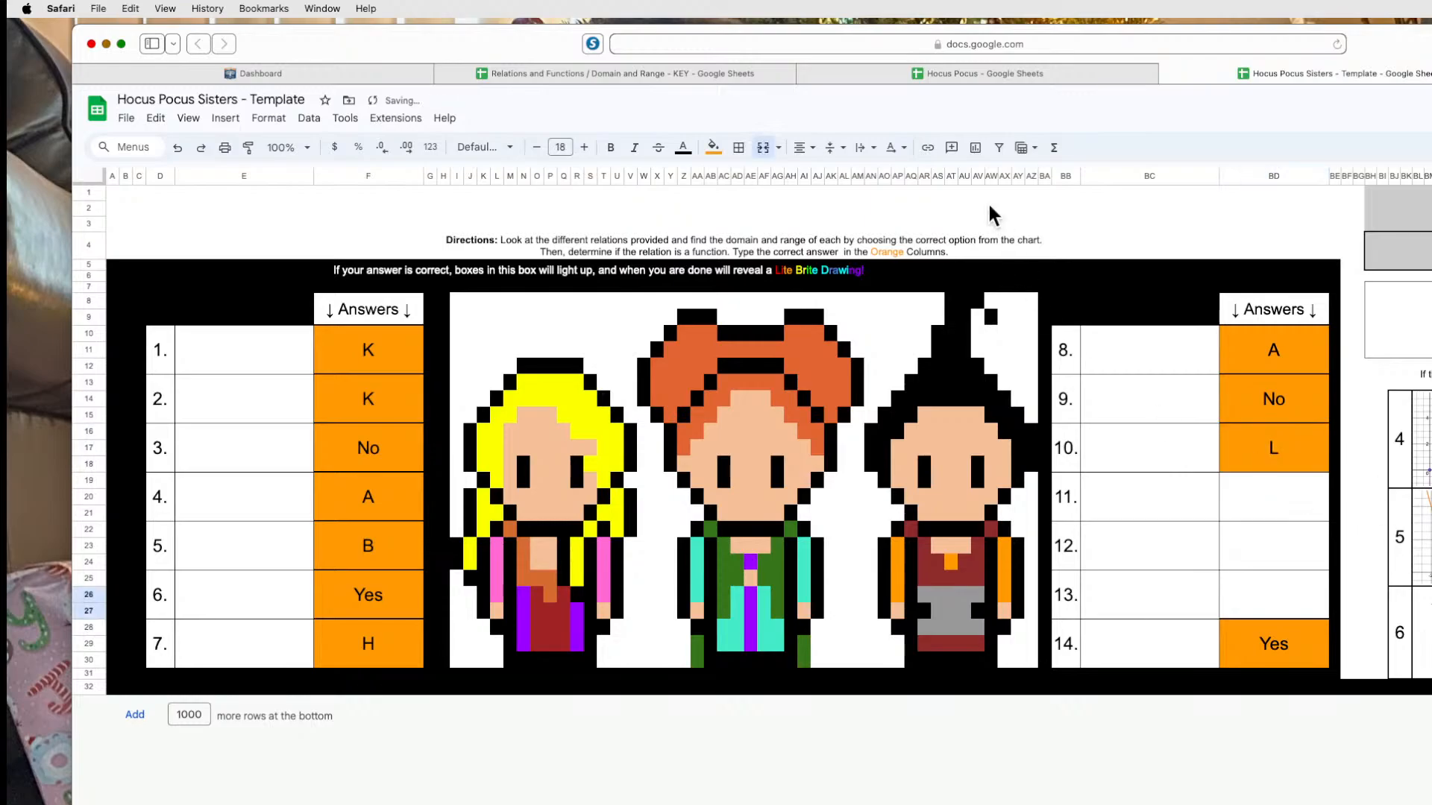
{"action": "left_click", "coordinate": [762, 149]}
{"action": "left_click", "coordinate": [1431, 595]}
{"action": "left_click", "coordinate": [1298, 496]}
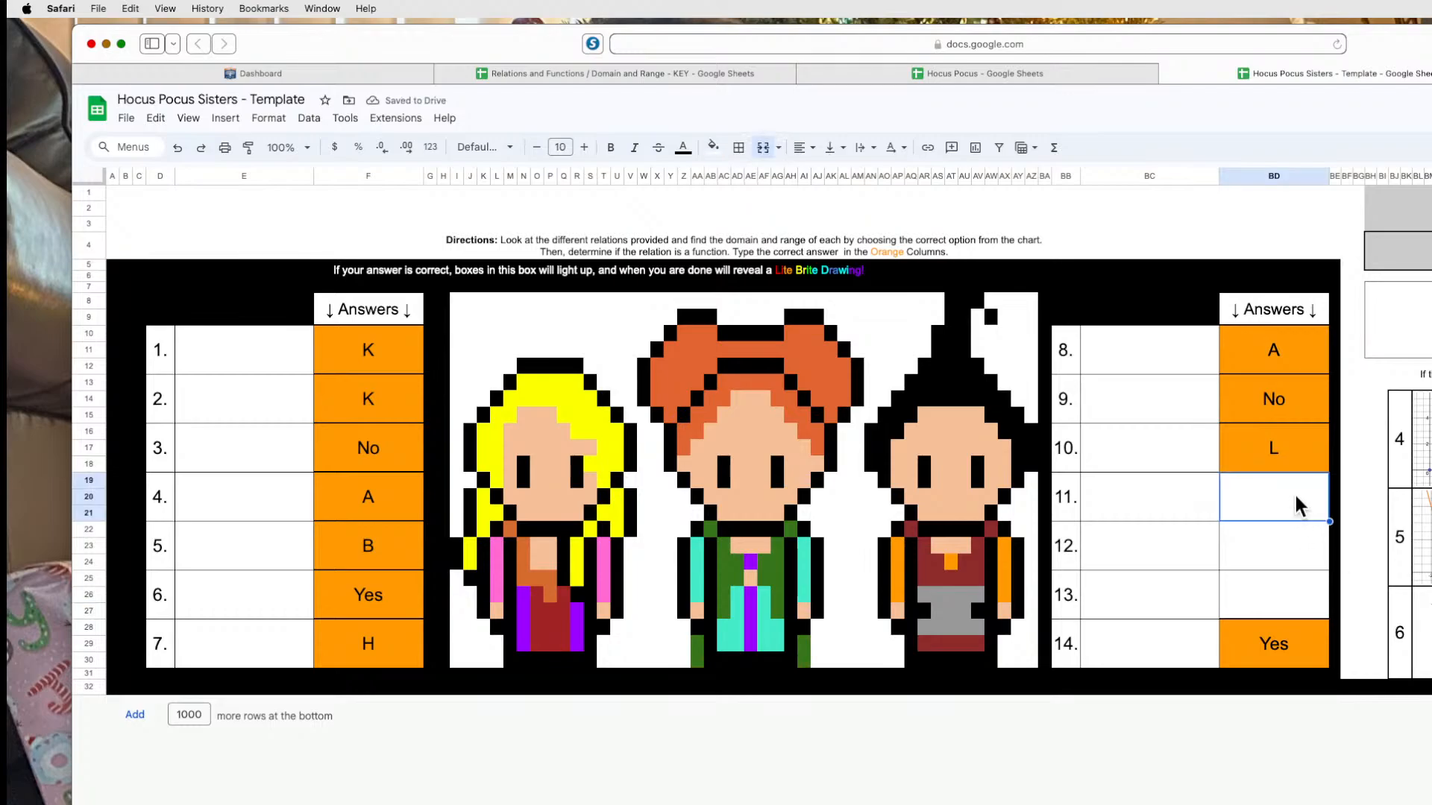
{"action": "key", "text": "super+v"}
Unmerge the orange source answers in rows 24–25 and 22–23, placing "Yes" in BD22 and "I" in BD25.
{"action": "left_click", "coordinate": [1431, 570]}
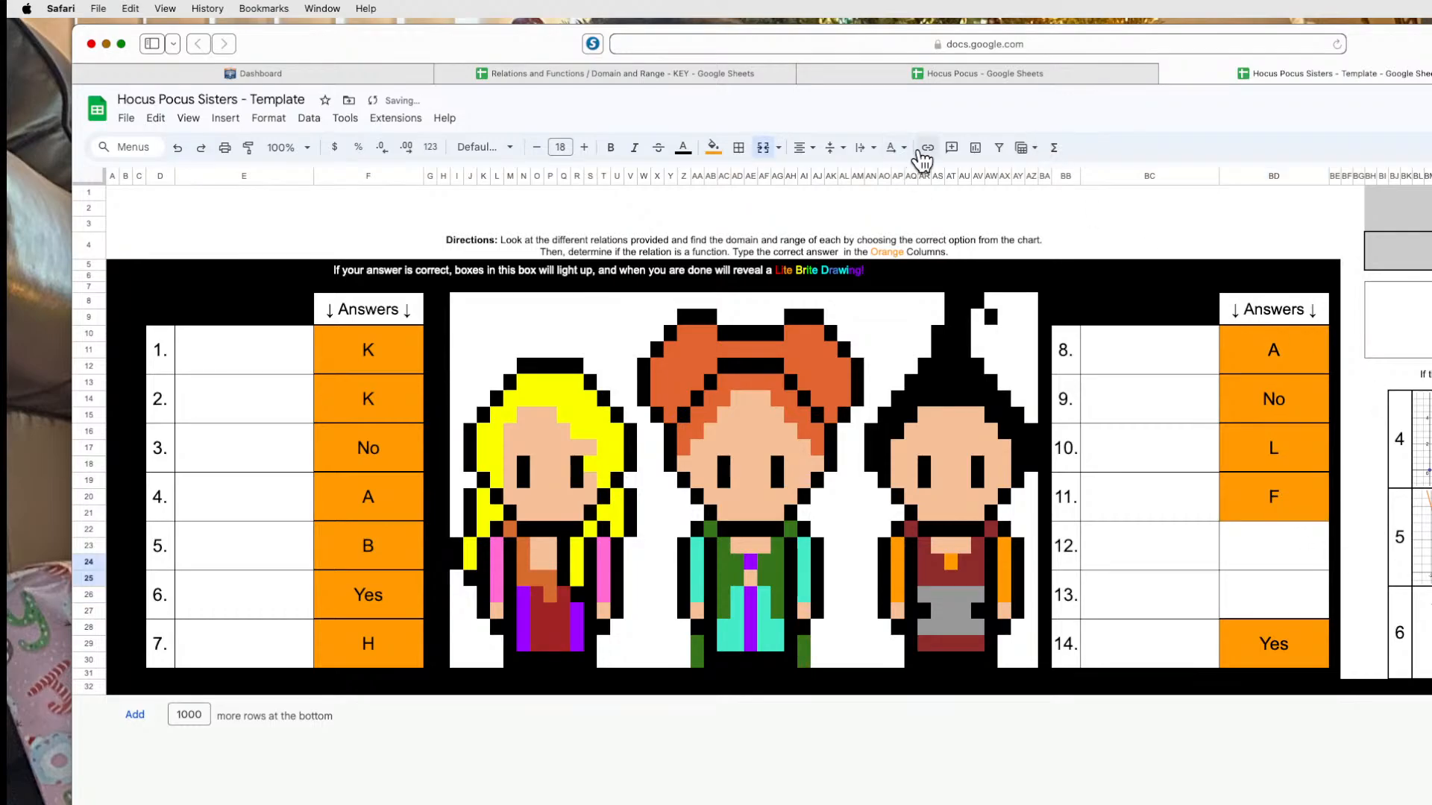
{"action": "left_click", "coordinate": [763, 153]}
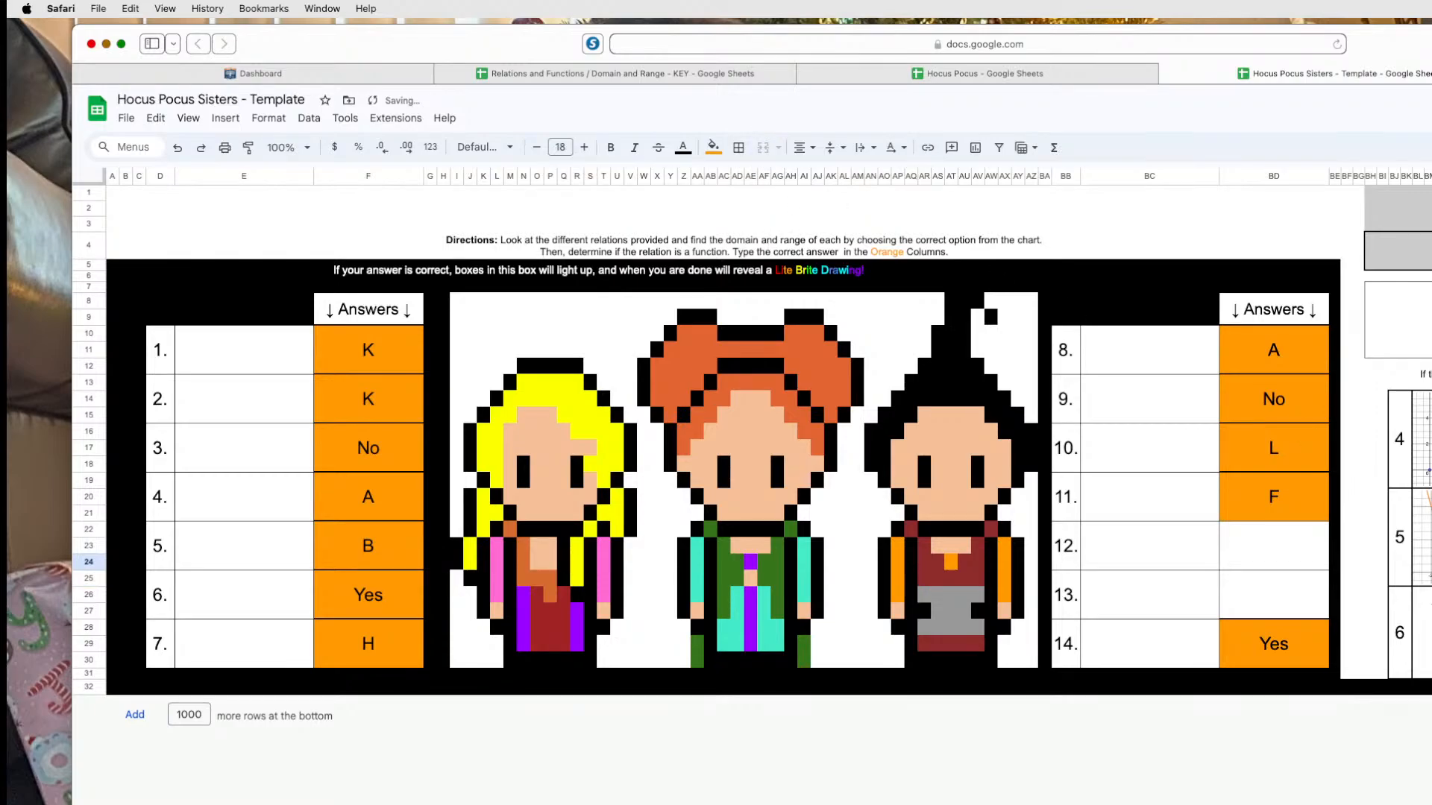
{"action": "left_click", "coordinate": [1322, 557]}
{"action": "key", "text": "super+v"}
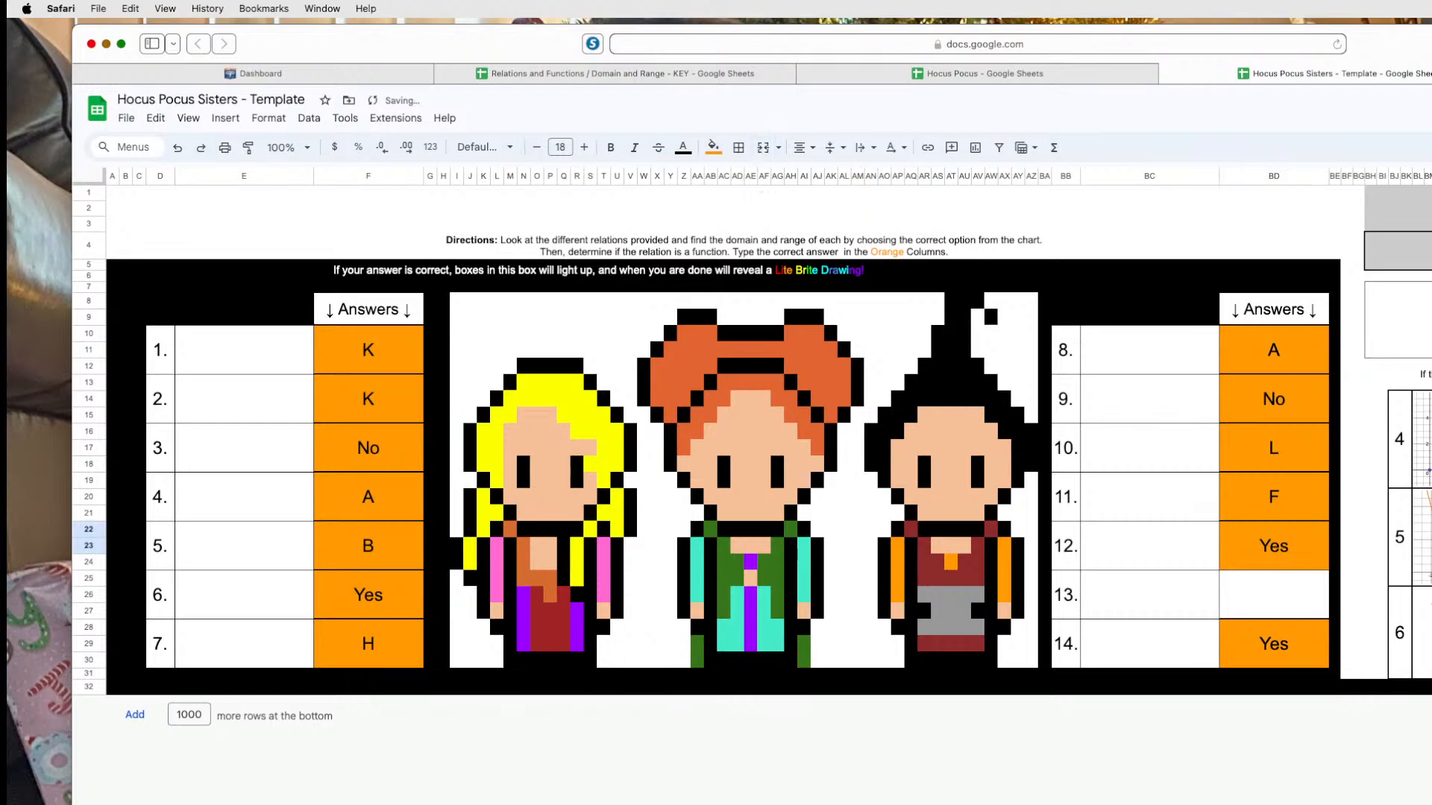
{"action": "left_click", "coordinate": [1297, 608]}
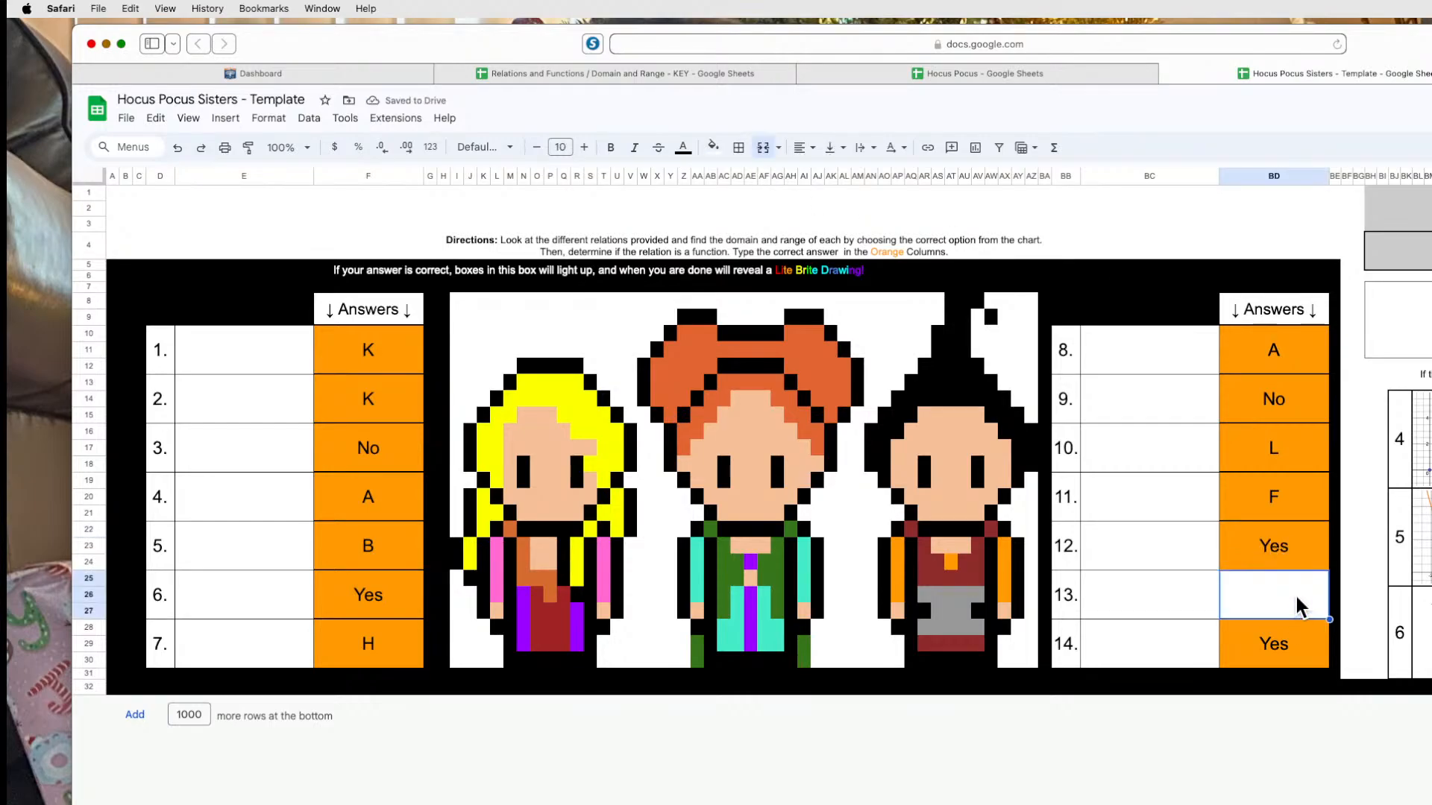
{"action": "key", "text": "super+v"}
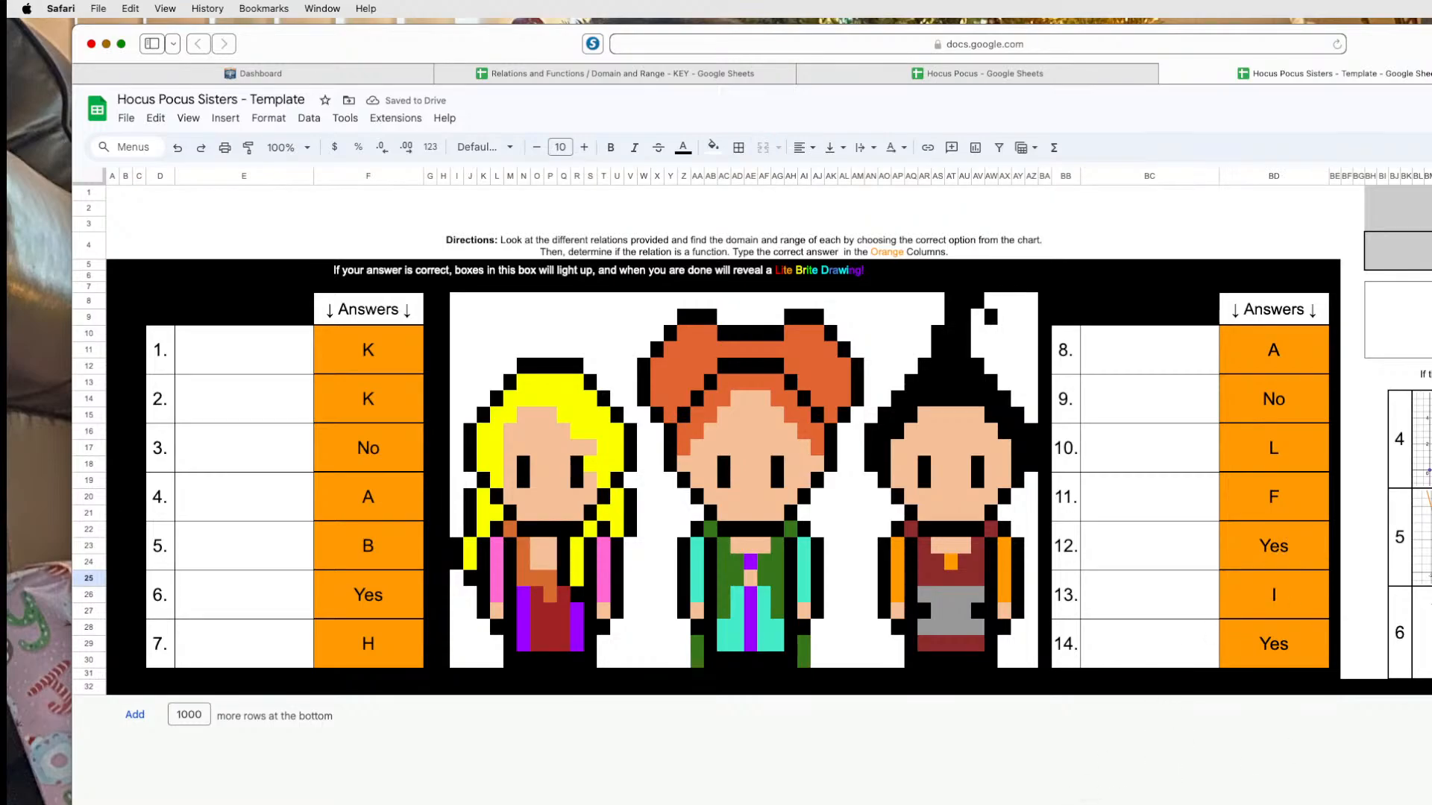
Try clearing the original table's orange answer in rows 20–21, and undo the deletion.
{"action": "left_click_drag", "start_coordinate": [1431, 402], "coordinate": [1431, 505]}
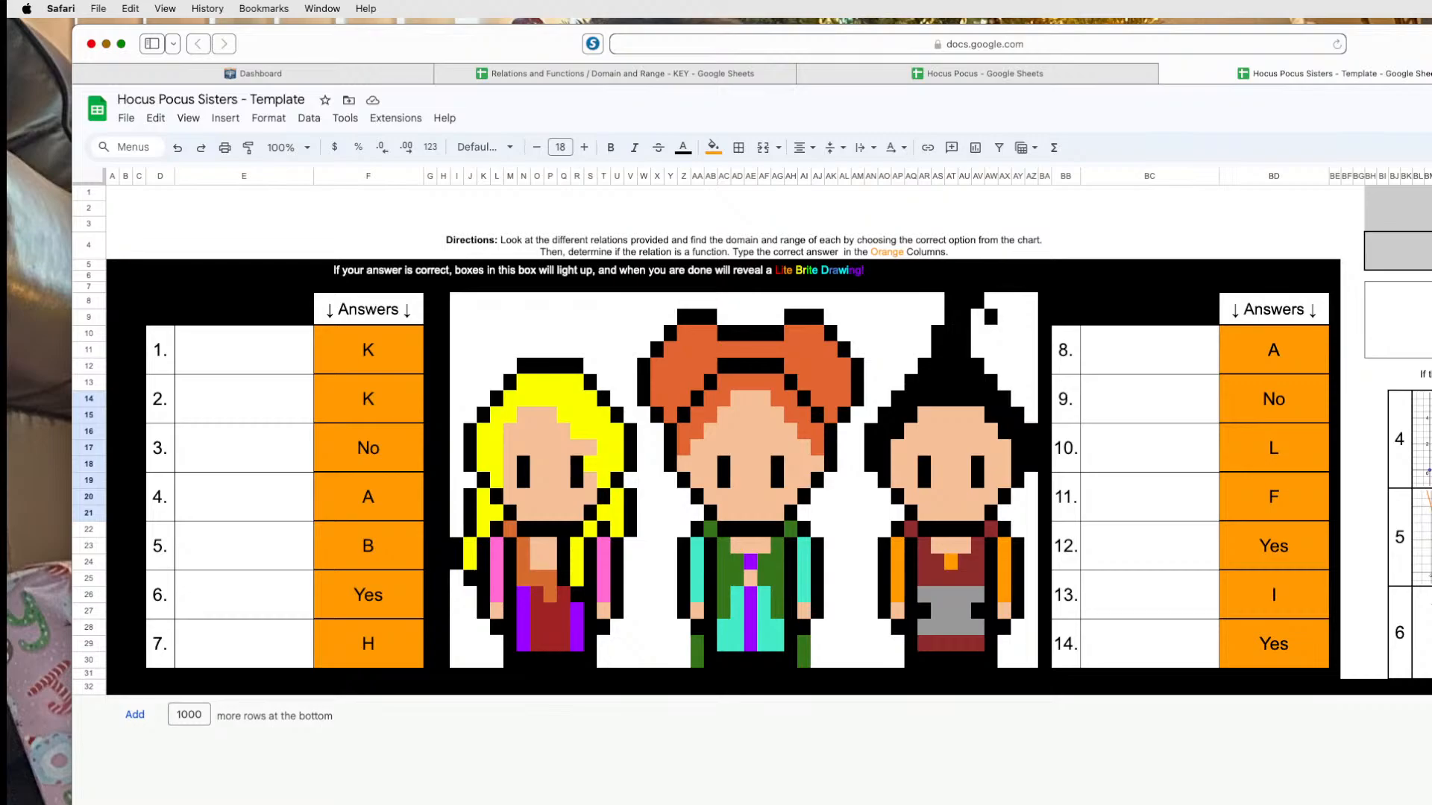
{"action": "left_click", "coordinate": [1431, 505]}
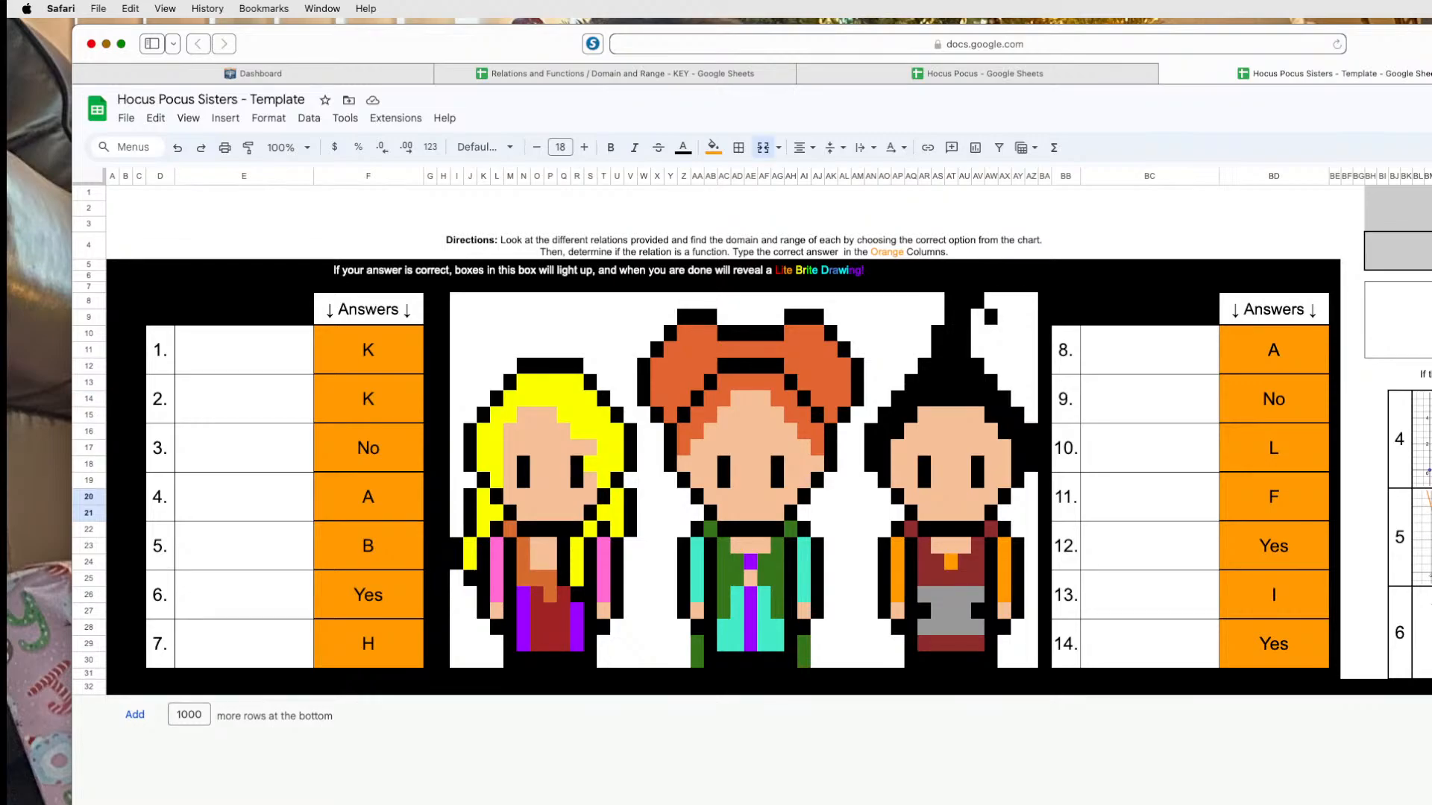
{"action": "key", "text": "Delete"}
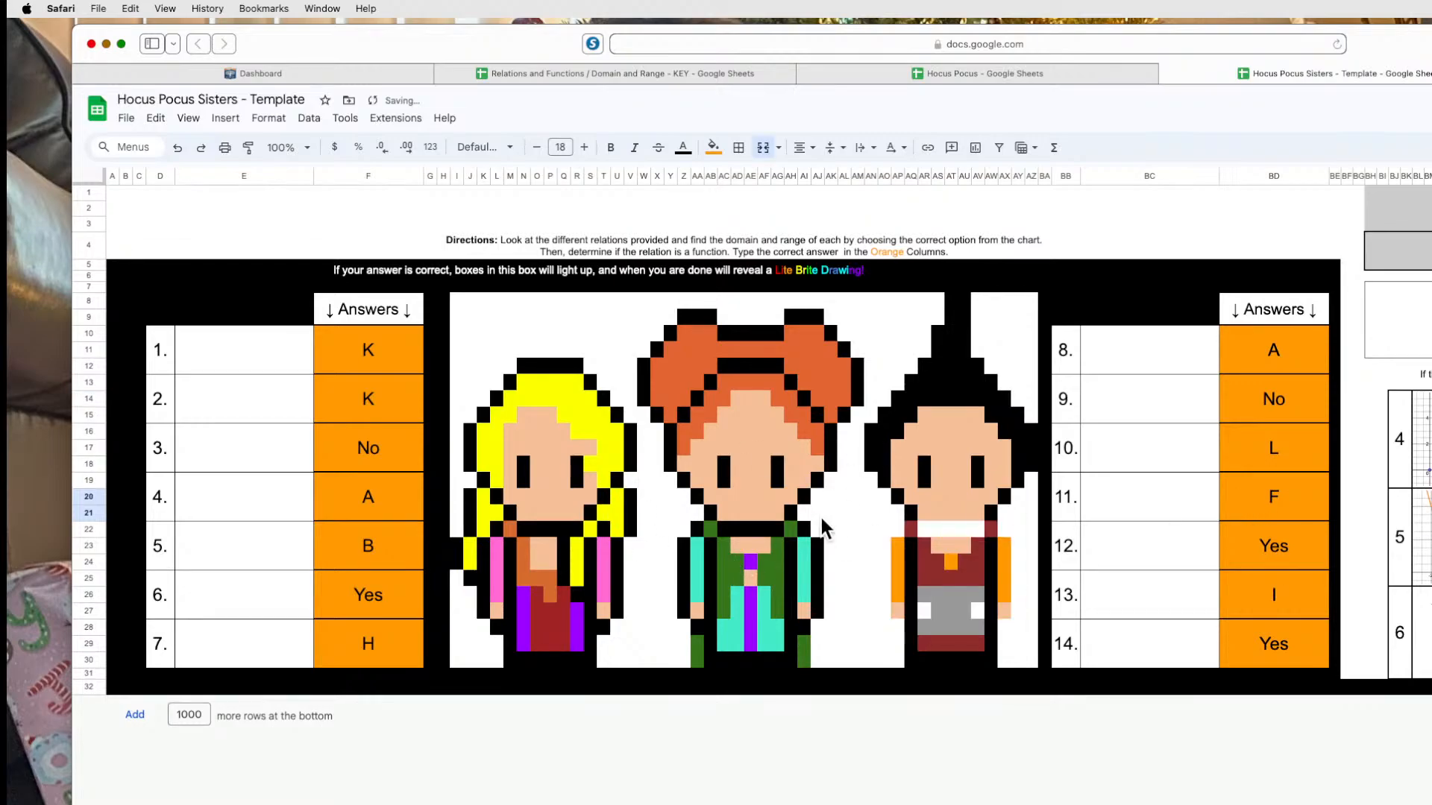
{"action": "left_click", "coordinate": [178, 147]}
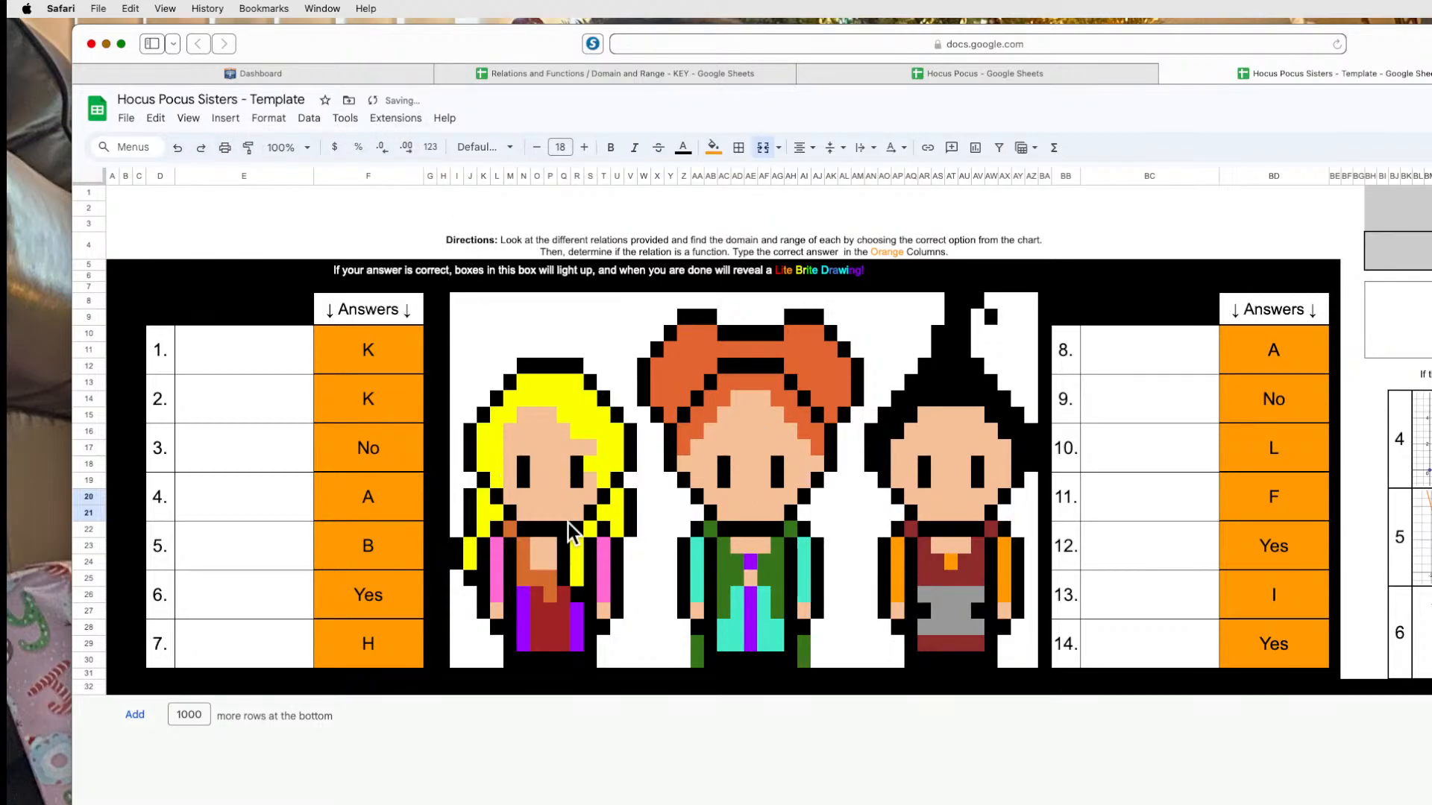
{"action": "right_click", "coordinate": [371, 350]}
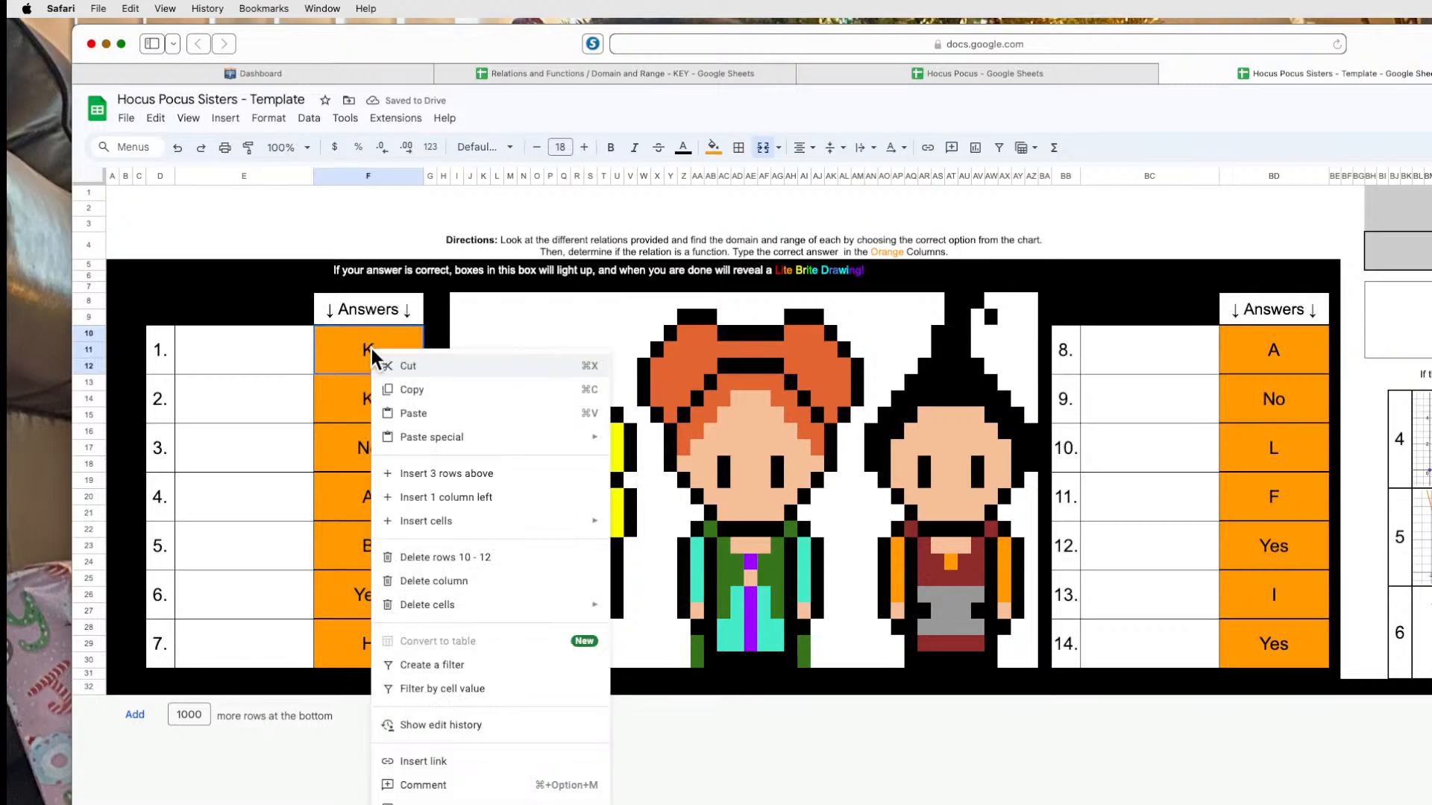
{"action": "left_click", "coordinate": [734, 484]}
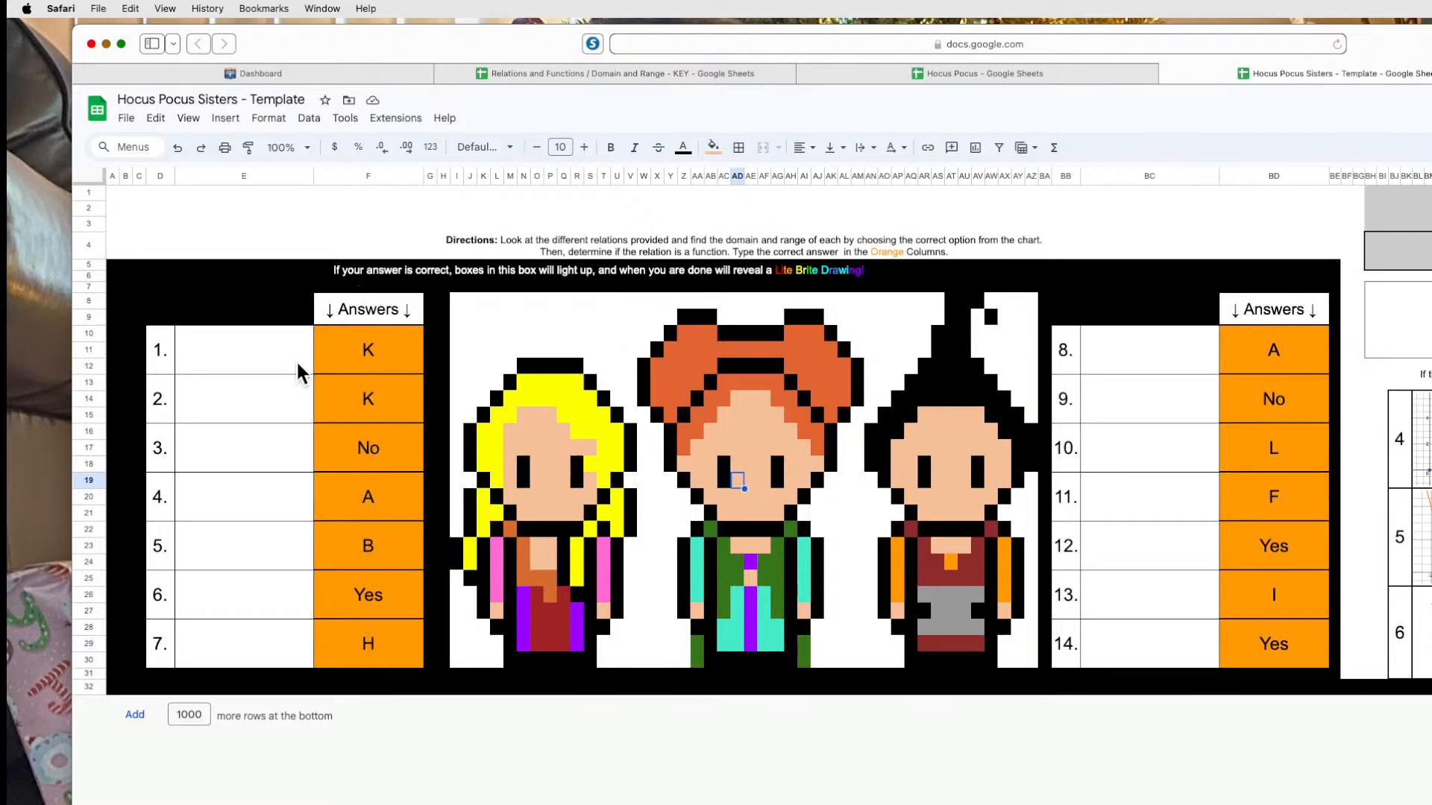
{"action": "left_click", "coordinate": [389, 364]}
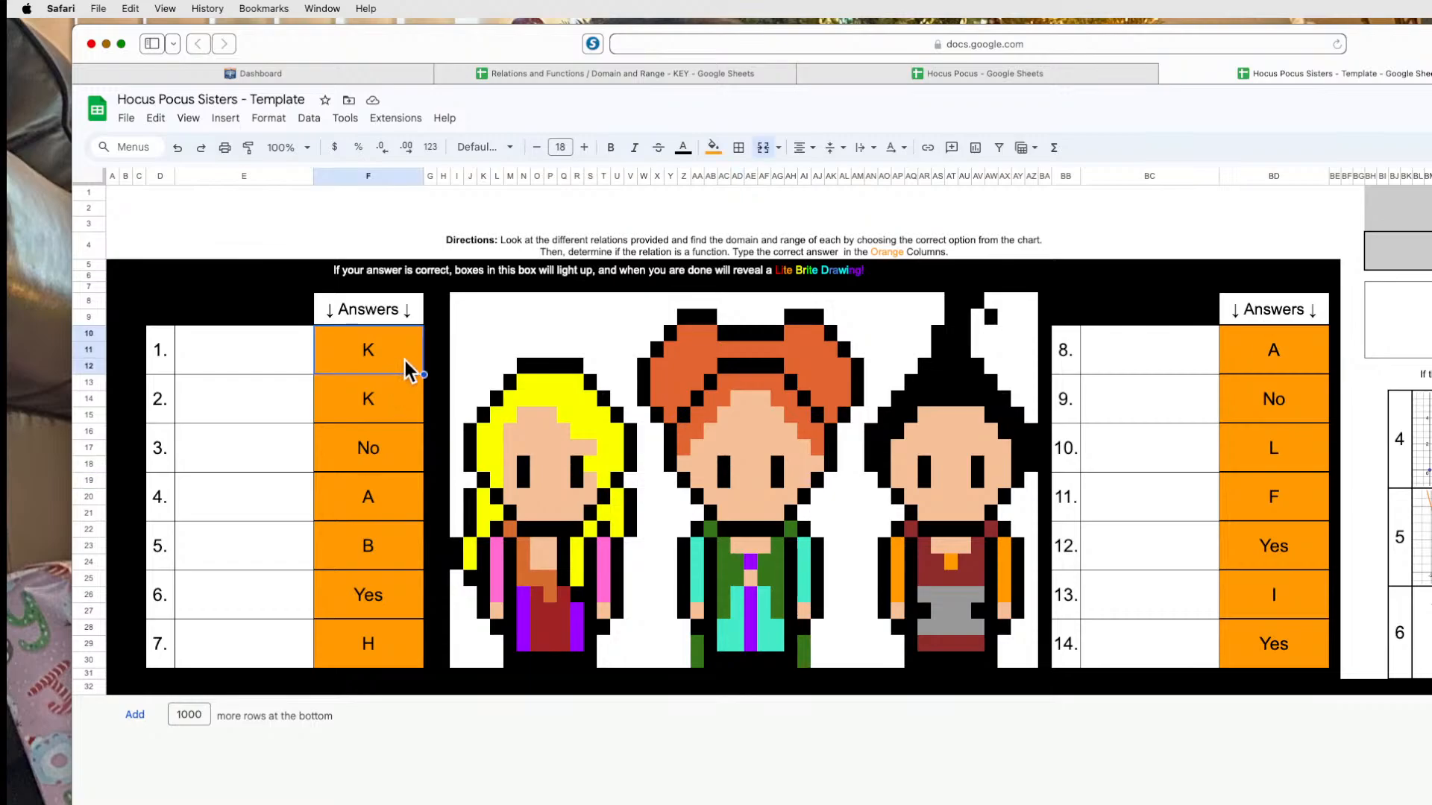
{"action": "left_click", "coordinate": [550, 396]}
{"action": "left_click", "coordinate": [356, 355]}
{"action": "left_click_drag", "start_coordinate": [378, 351], "coordinate": [385, 675]}
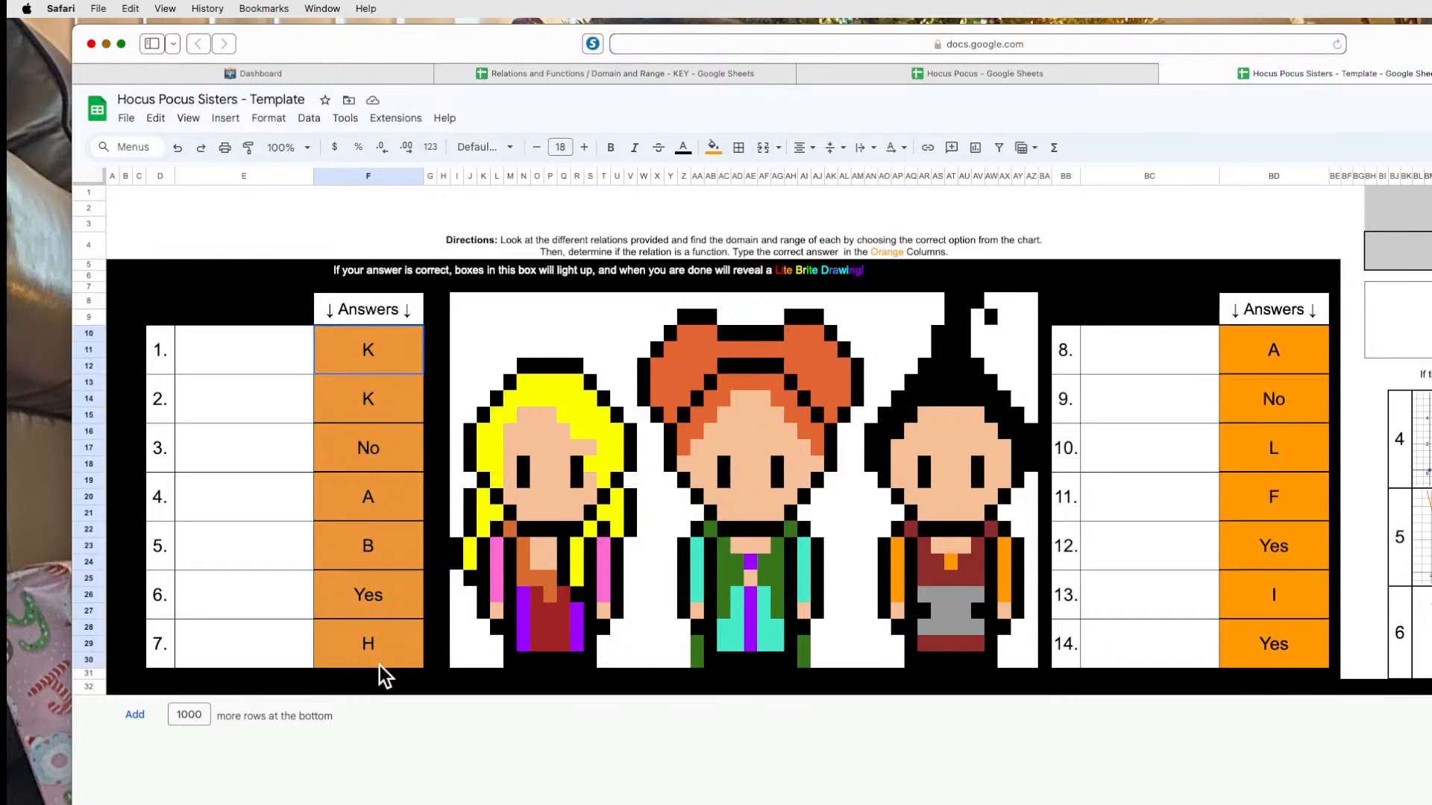
{"action": "left_click", "coordinate": [565, 396]}
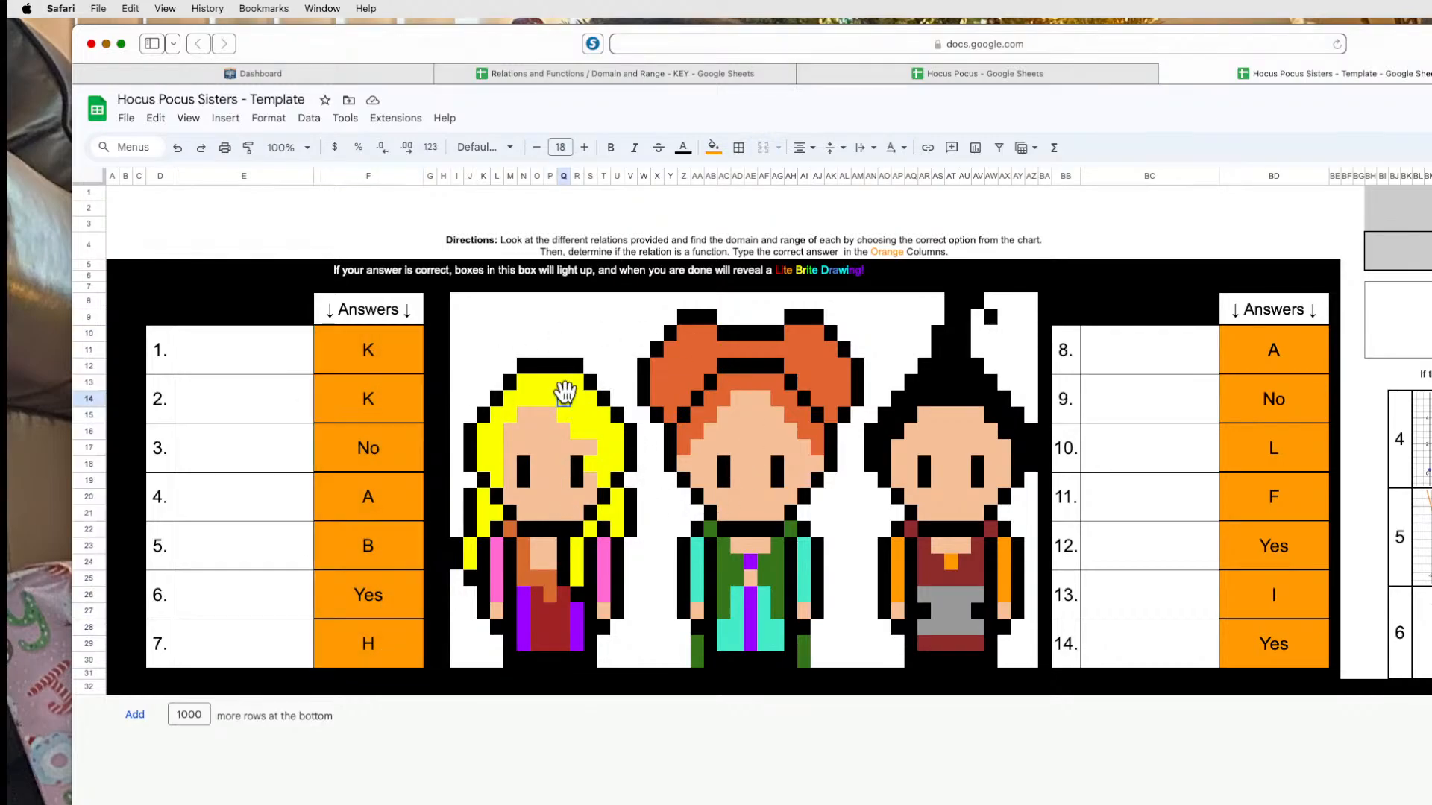
{"action": "left_click", "coordinate": [605, 436]}
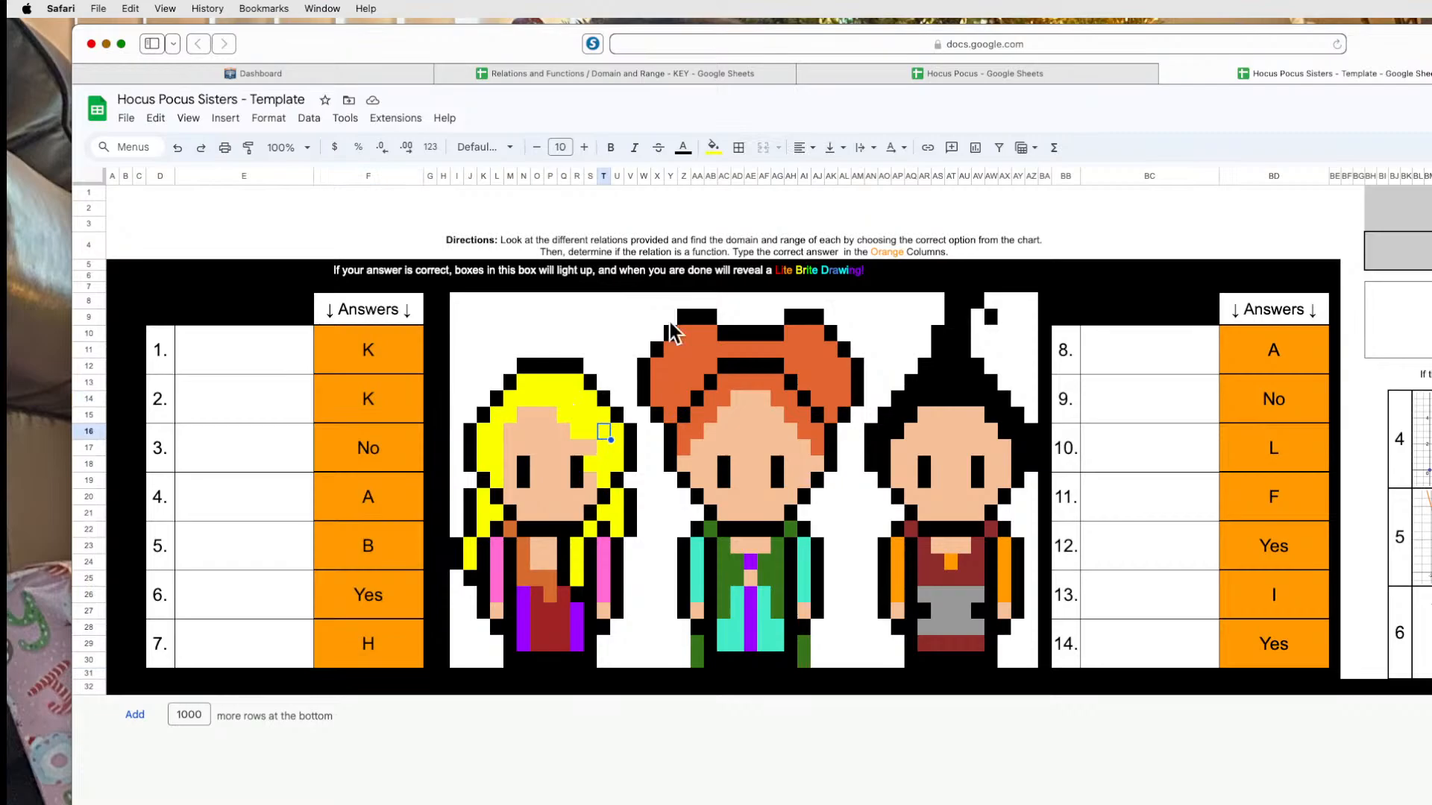
Test the picture's link to question 1 by clearing F10 and re-entering "K".
{"action": "left_click", "coordinate": [378, 372]}
{"action": "key", "text": "Delete"}
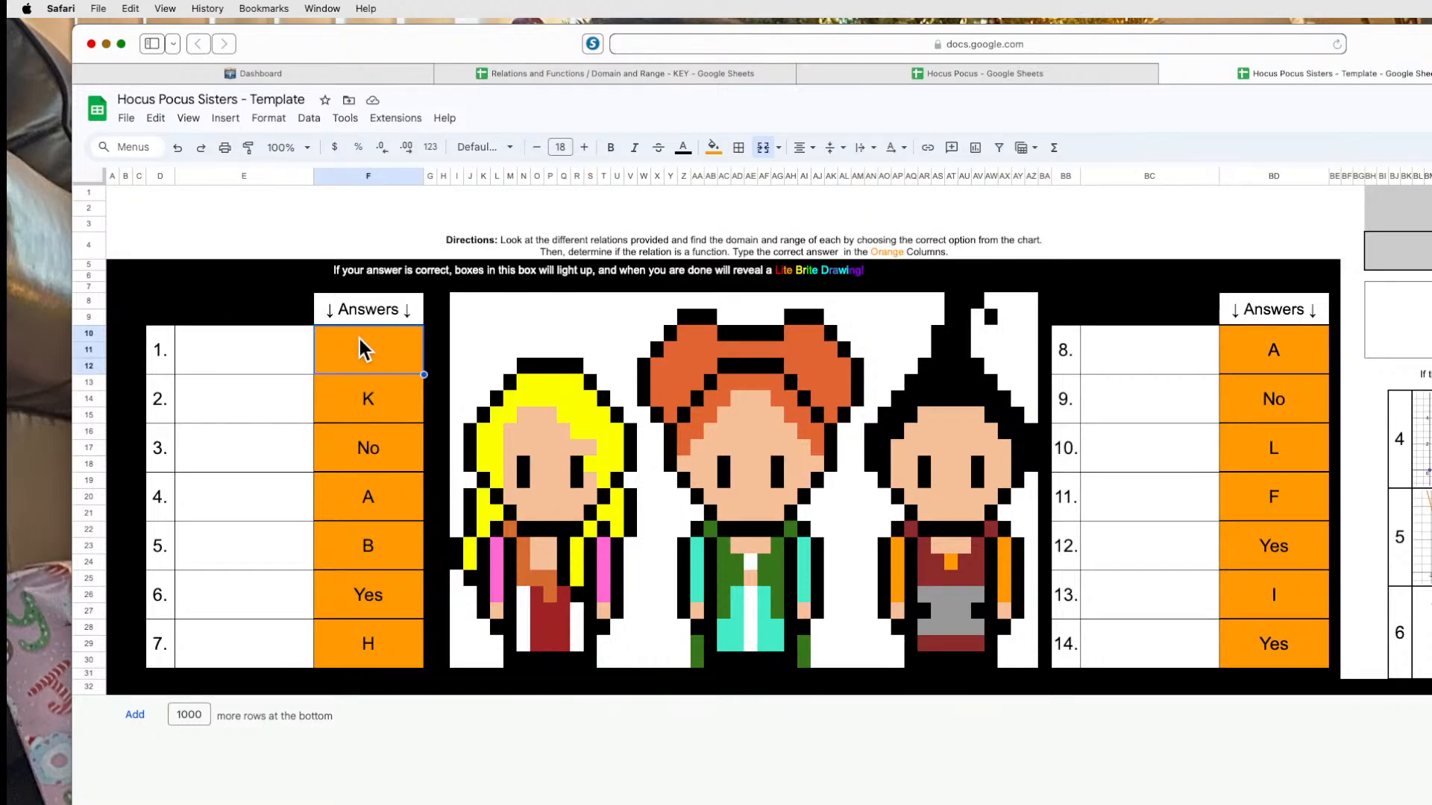
{"action": "type", "text": "K"}
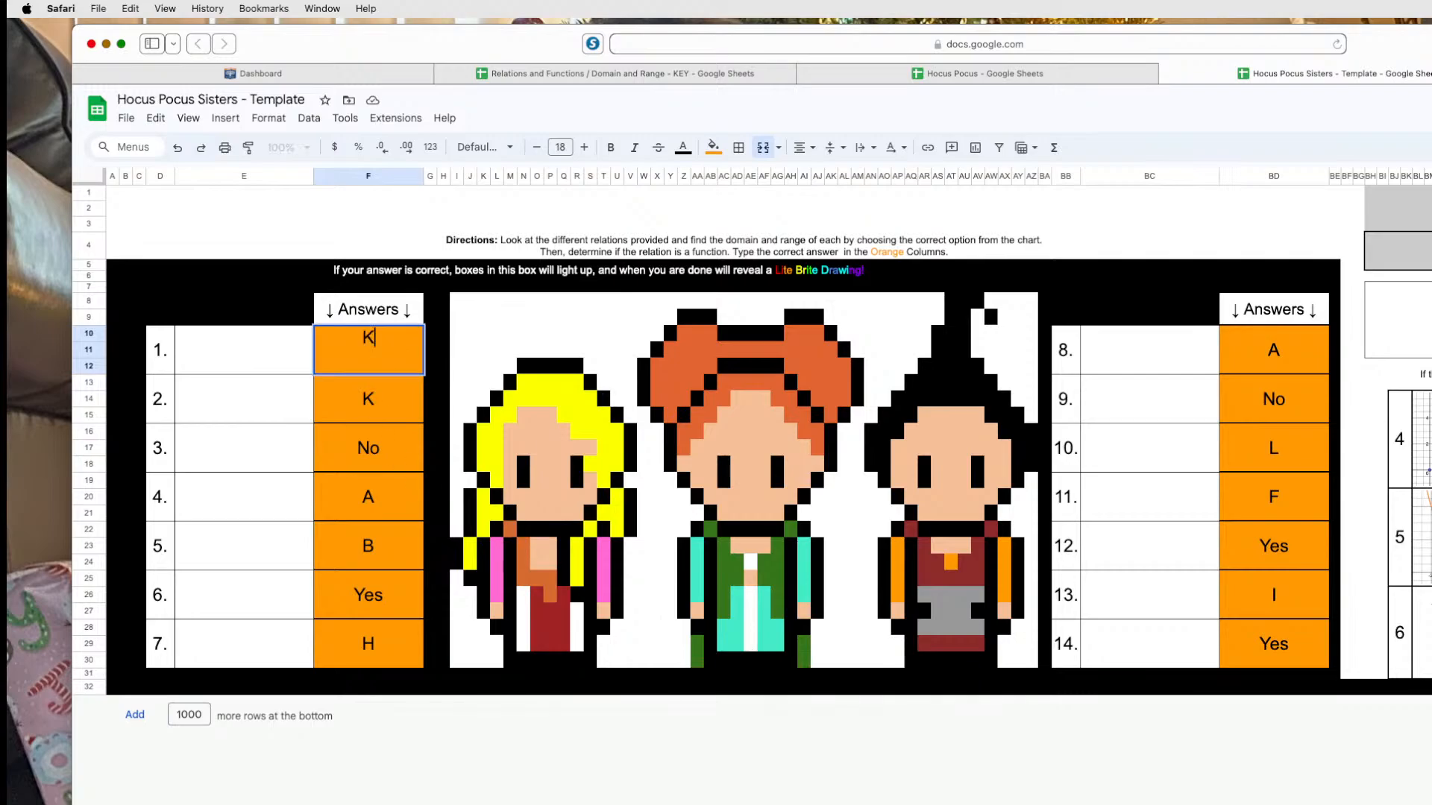
{"action": "left_click", "coordinate": [631, 687]}
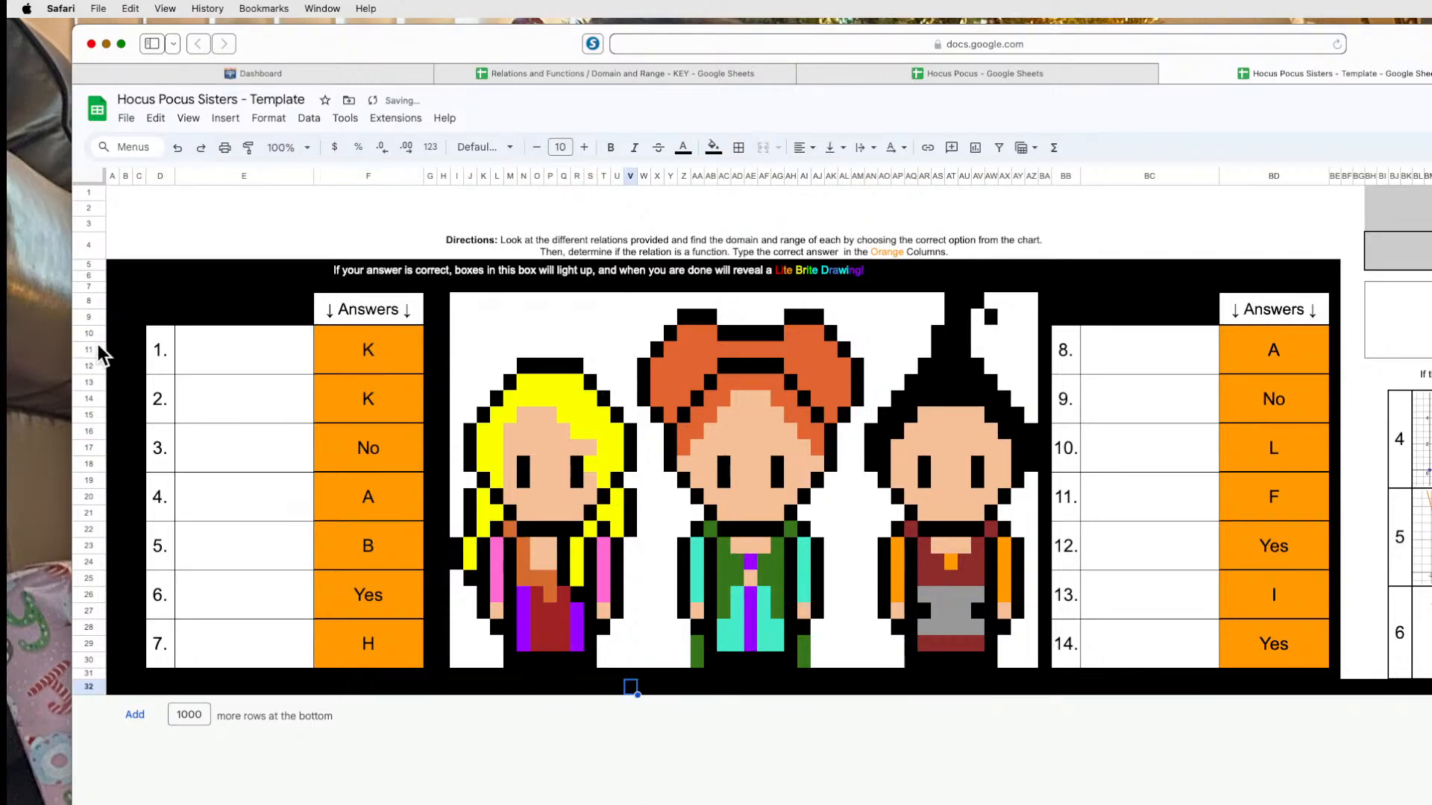
Try filling the orange answer cells for questions 1–7 and 8–14 beside the picture with white, and undo the colour change.
{"action": "left_click_drag", "start_coordinate": [396, 356], "coordinate": [397, 655]}
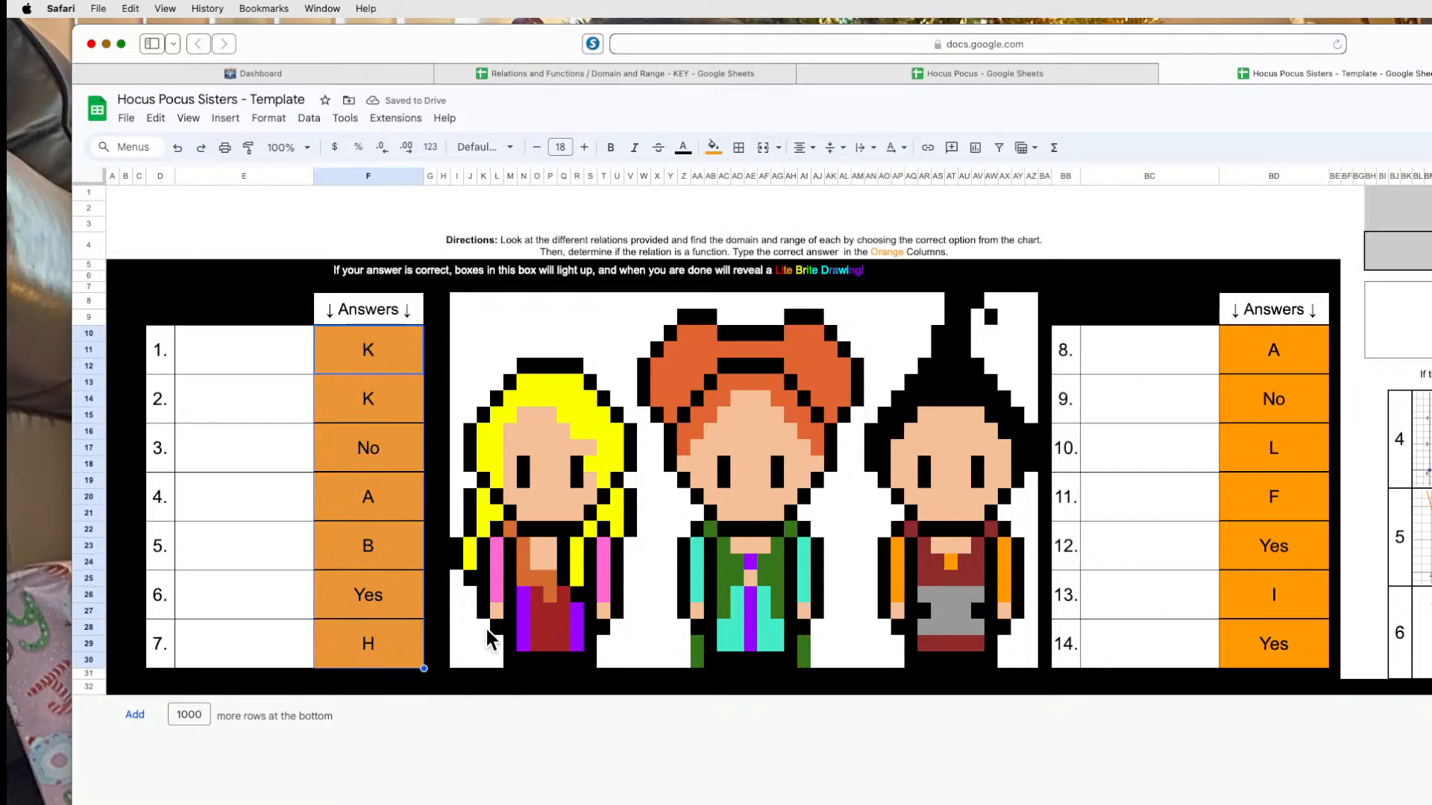
{"action": "left_click", "coordinate": [1294, 351], "text": "super"}
{"action": "left_click_drag", "start_coordinate": [1295, 658], "coordinate": [1296, 659]}
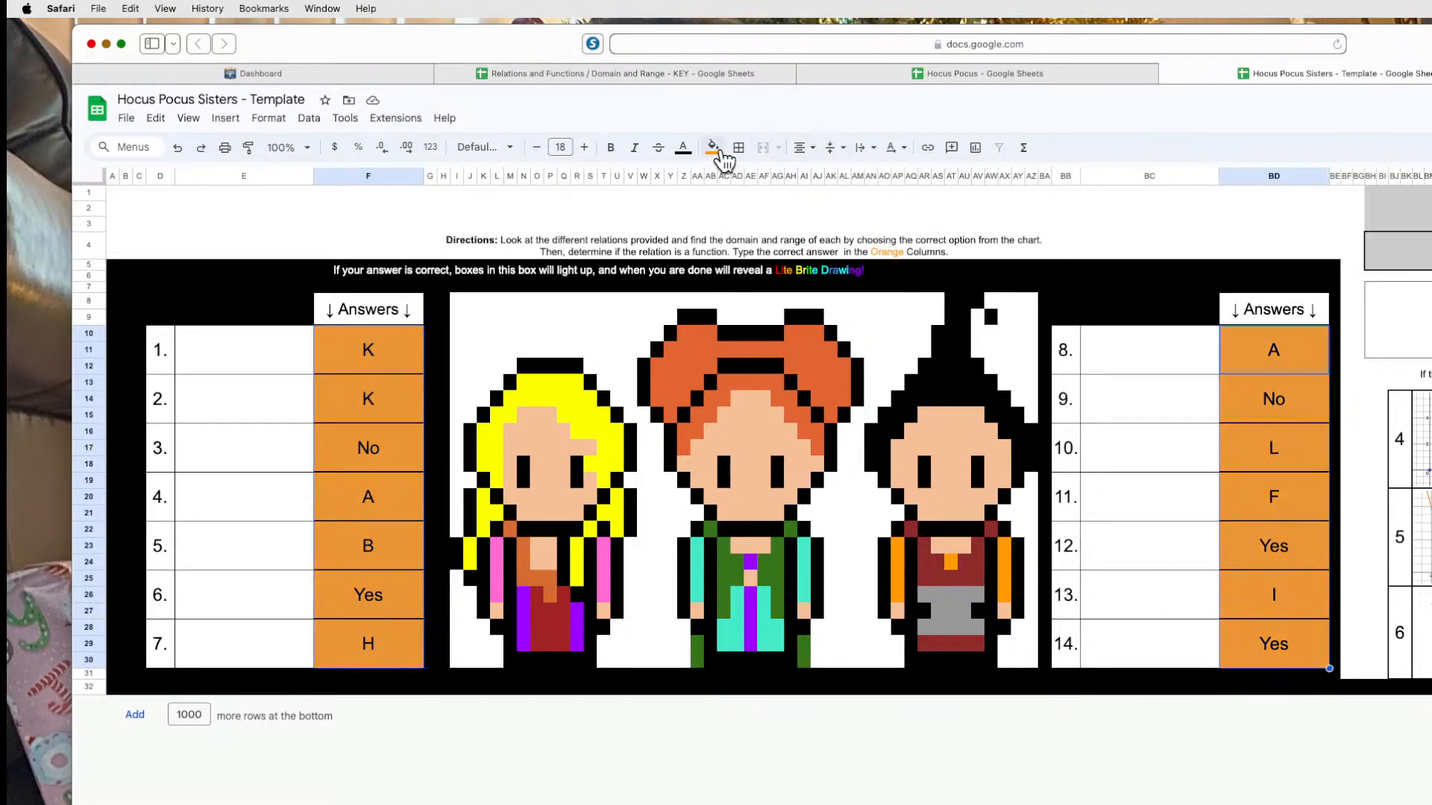
{"action": "left_click", "coordinate": [713, 147]}
{"action": "left_click", "coordinate": [864, 200]}
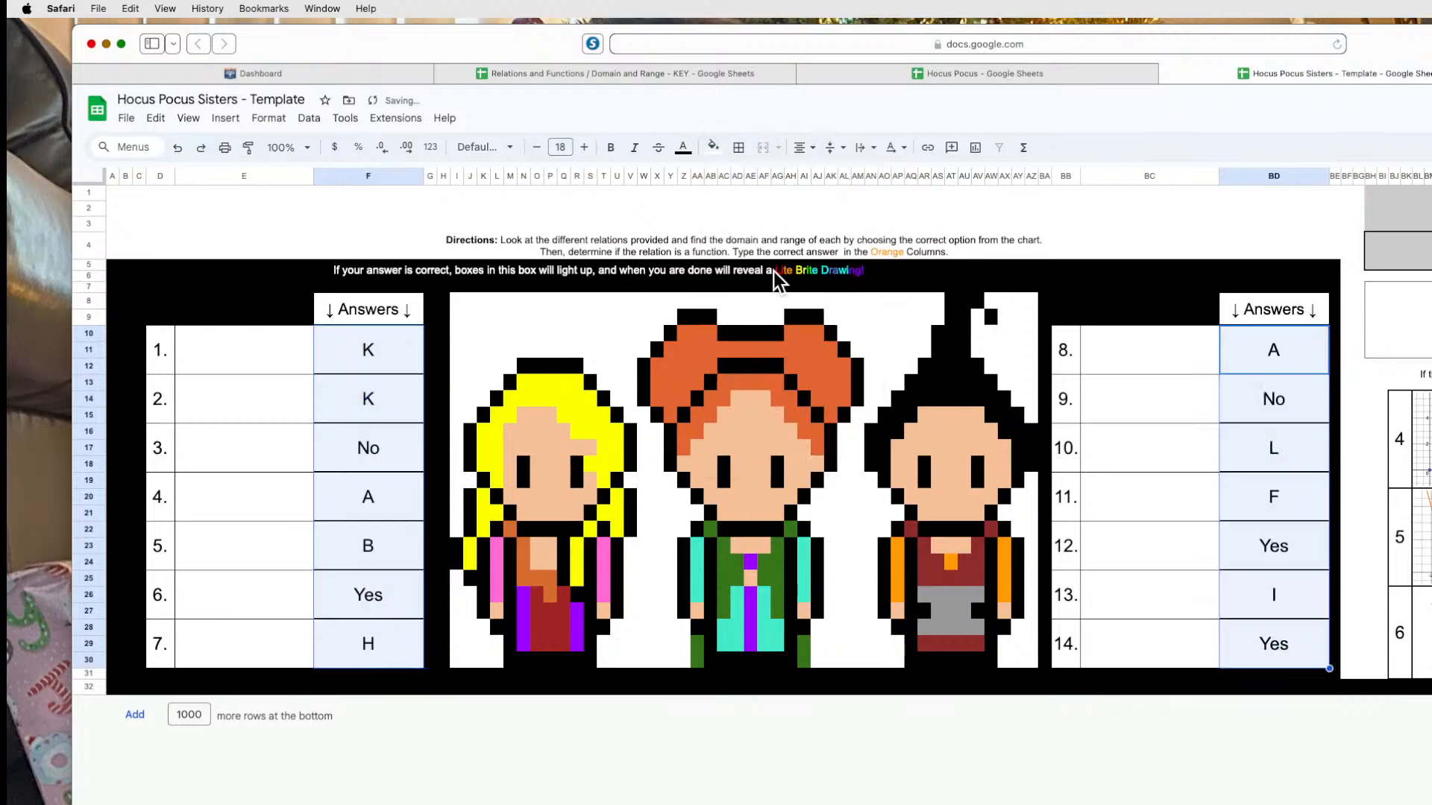
{"action": "left_click", "coordinate": [625, 499]}
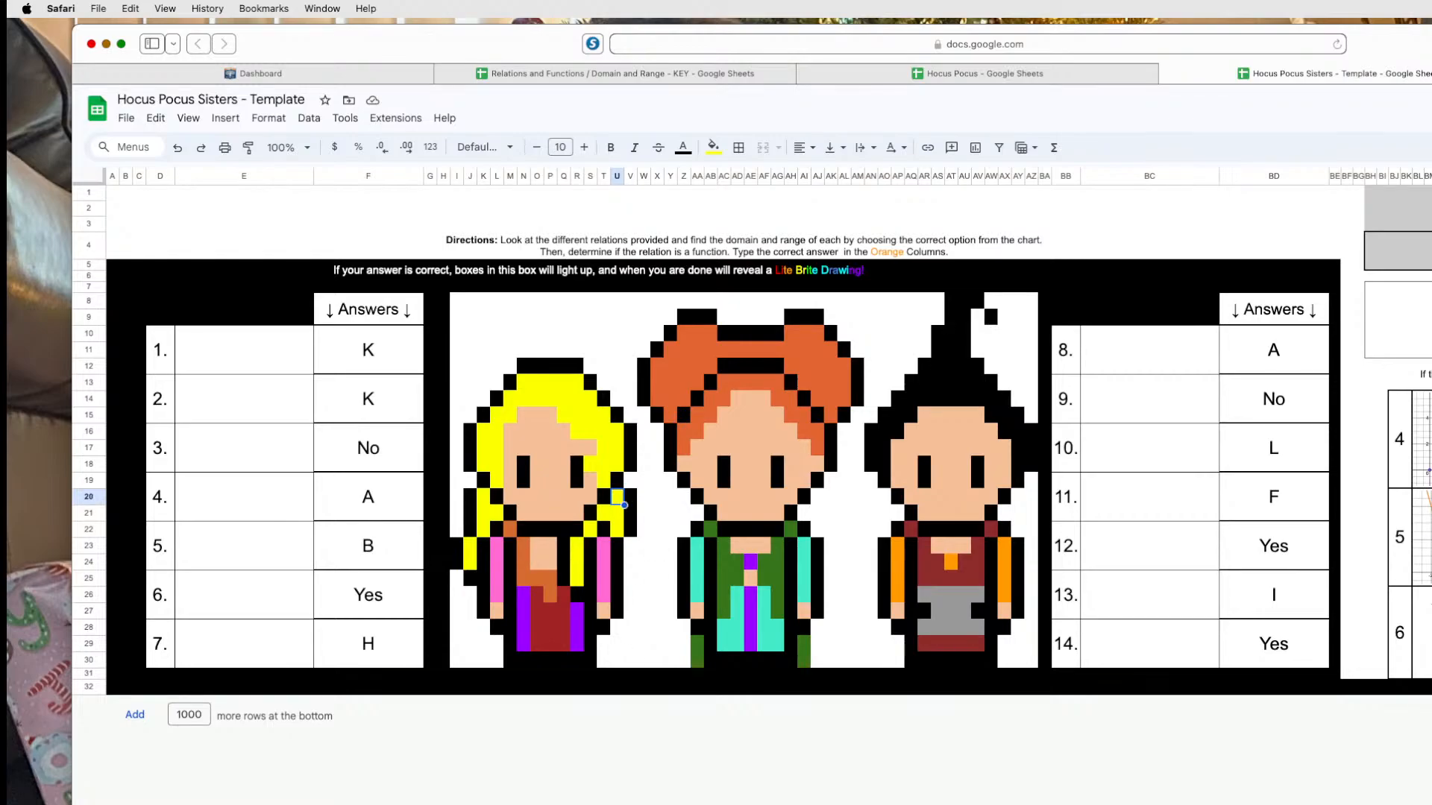
{"action": "key", "text": "super+z"}
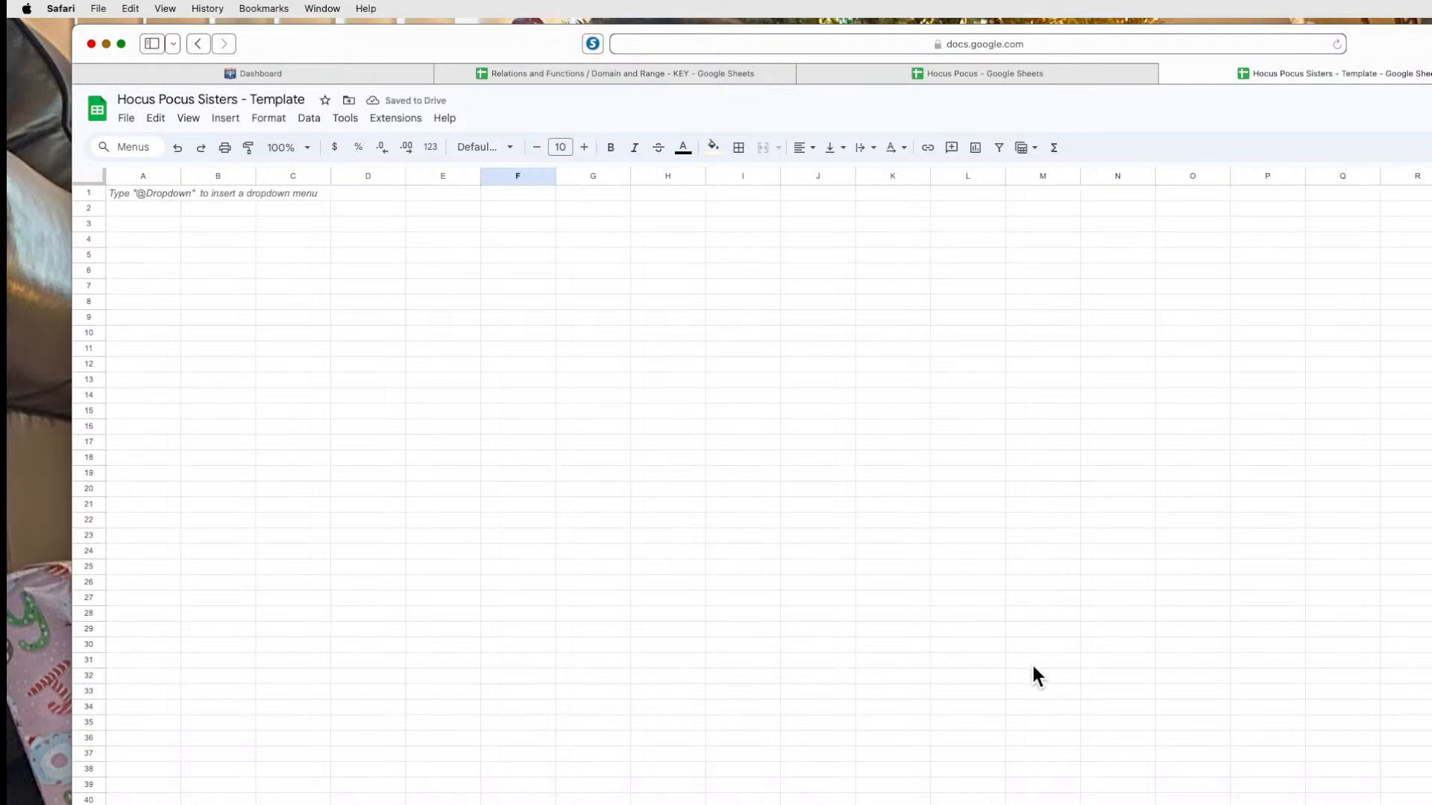
Enter the heading "Answers" in cell M35 of the blank sheet.
{"action": "left_click", "coordinate": [1039, 721]}
{"action": "type", "text": "Answers"}
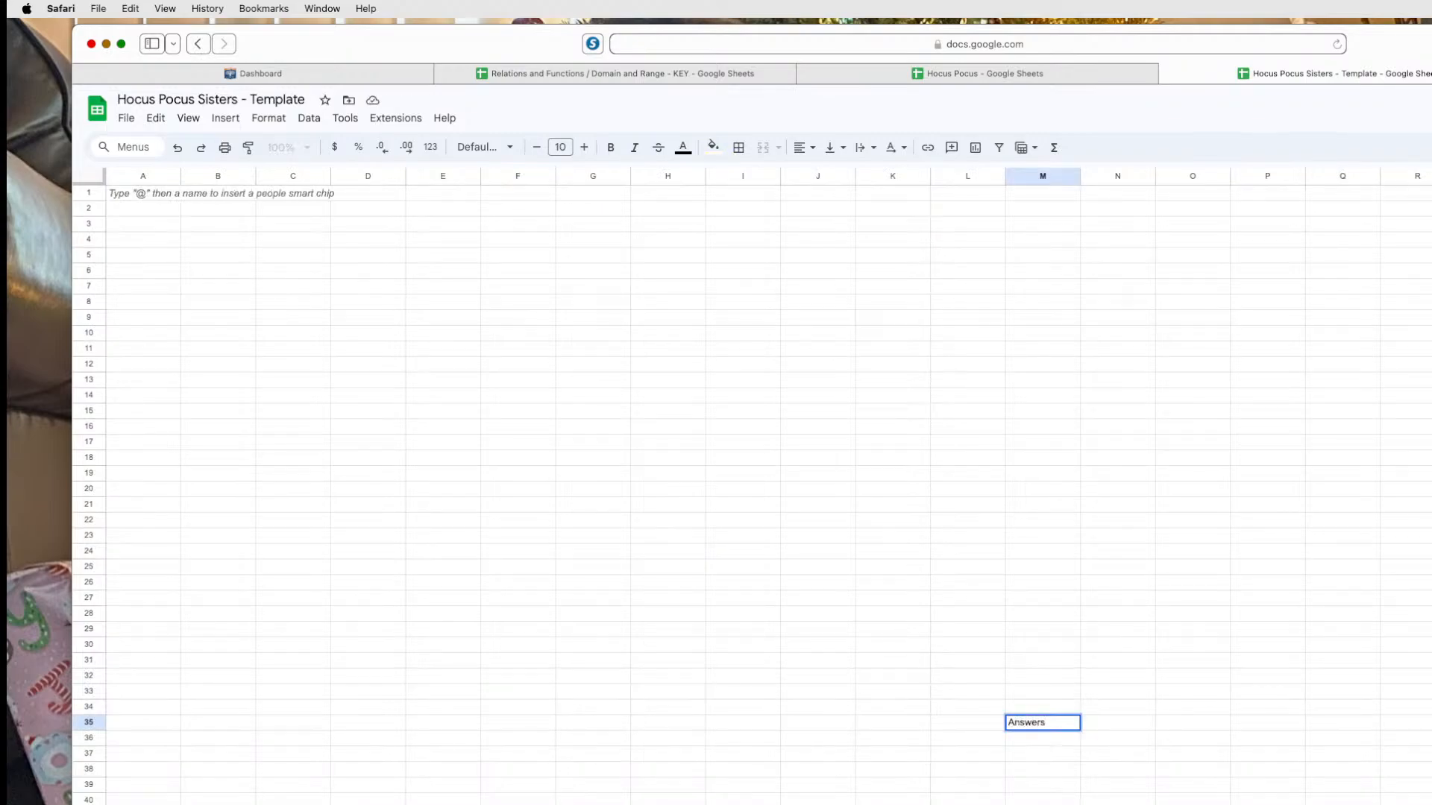
{"action": "key", "text": "Return"}
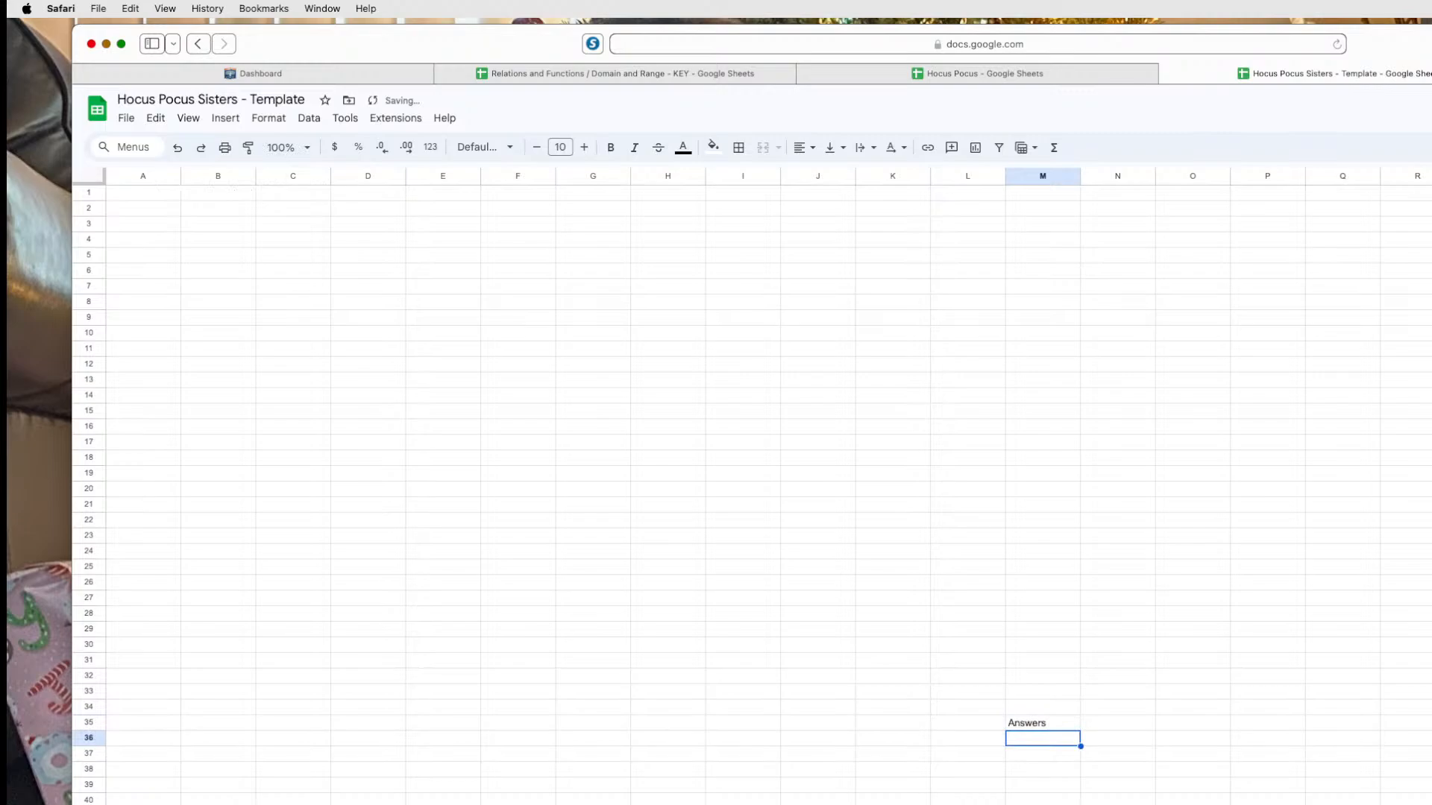
Fill the cells below the Answers heading in column M with the numbers 1 through 9, starting at M36.
{"action": "type", "text": "1"}
{"action": "key", "text": "Return"}
{"action": "type", "text": "2"}
{"action": "key", "text": "Return"}
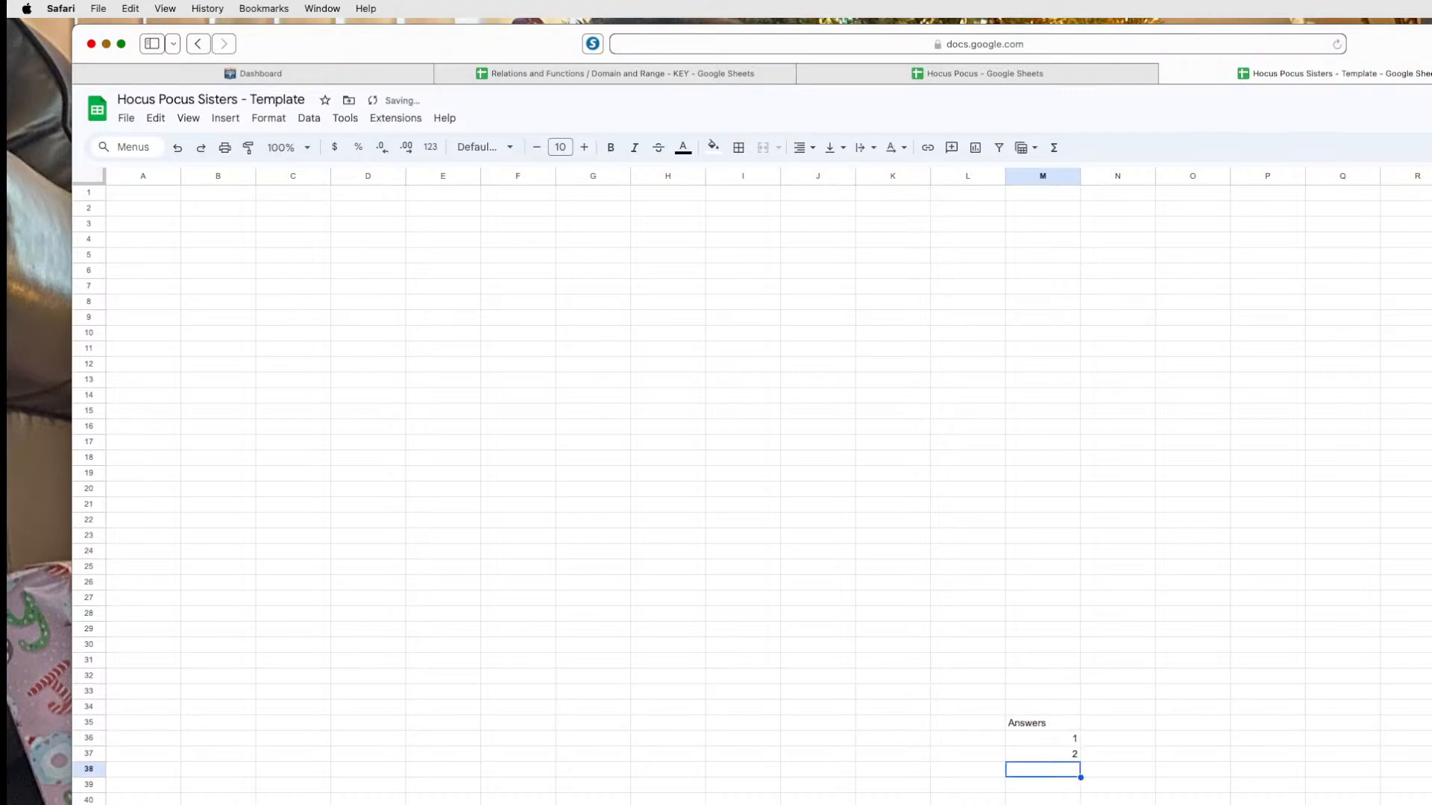
{"action": "type", "text": "3"}
{"action": "key", "text": "Return"}
{"action": "type", "text": "4"}
{"action": "key", "text": "Return"}
{"action": "type", "text": "5"}
{"action": "key", "text": "Return"}
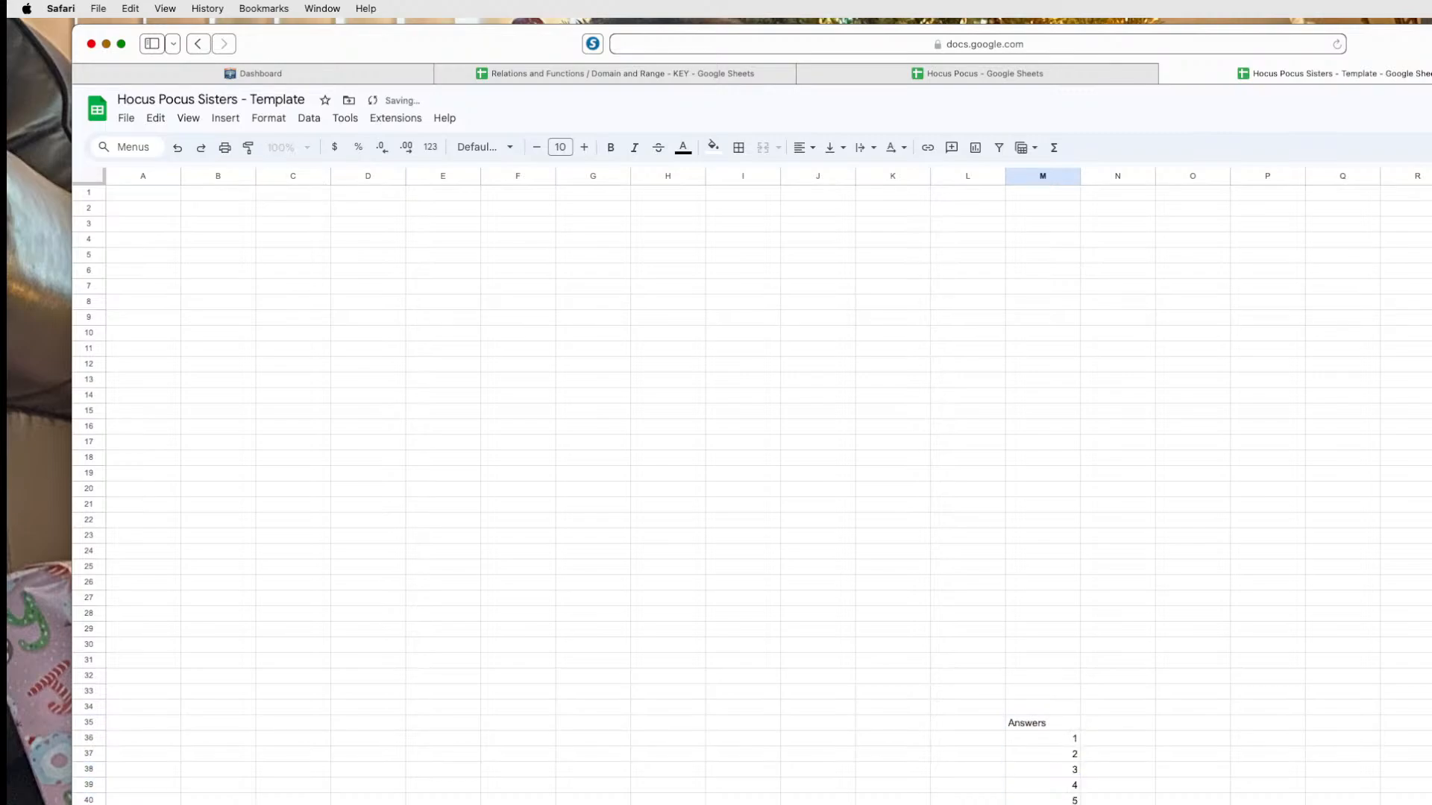
{"action": "type", "text": "6"}
{"action": "key", "text": "Return"}
{"action": "type", "text": "7"}
{"action": "key", "text": "Return"}
{"action": "type", "text": "8"}
{"action": "key", "text": "Return"}
{"action": "type", "text": "9"}
{"action": "key", "text": "Return"}
{"action": "left_click", "coordinate": [1063, 737]}
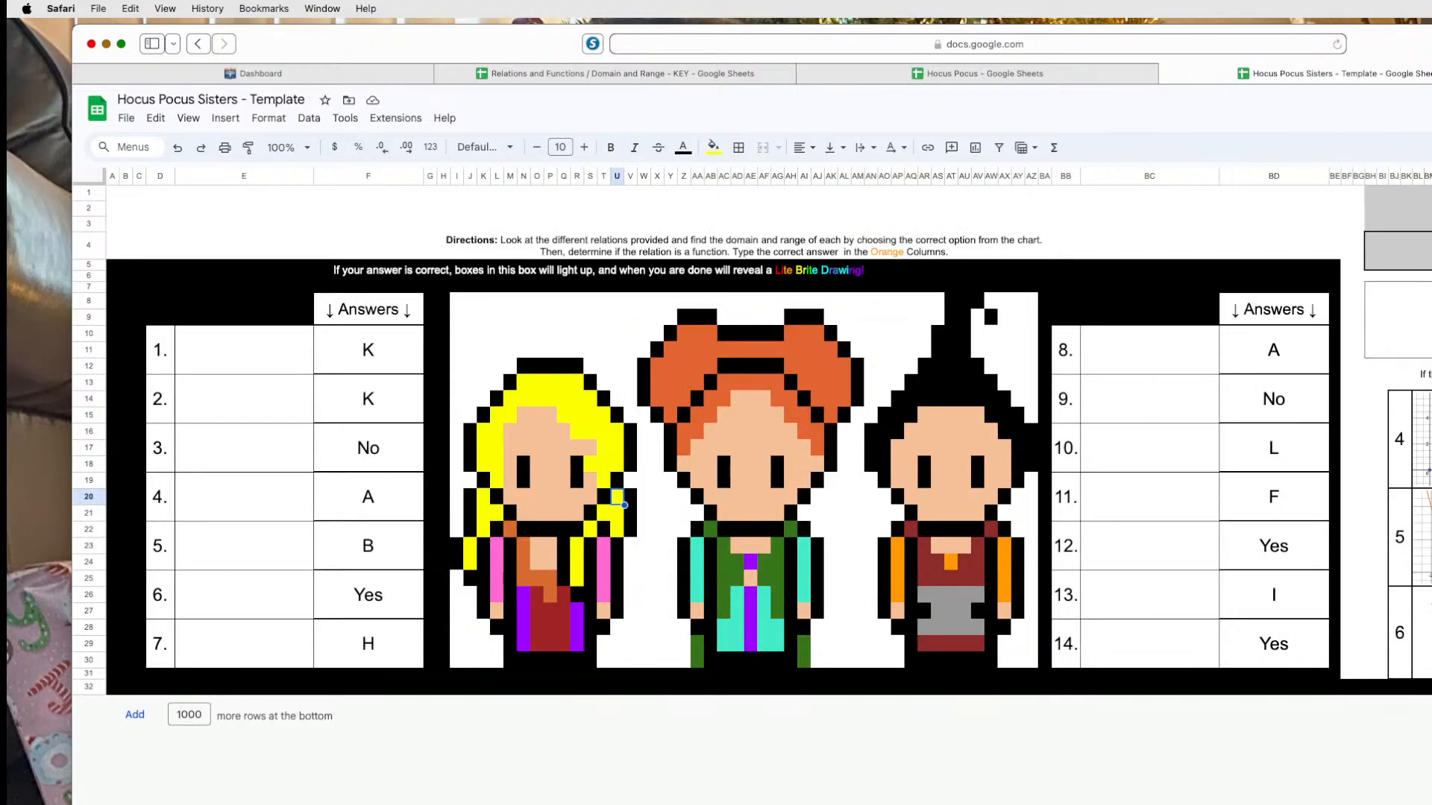
Examine the color-filled answer cells in the Hocus Pocus spreadsheet and return to the Hocus Pocus Sisters template.
{"action": "left_click", "coordinate": [928, 72]}
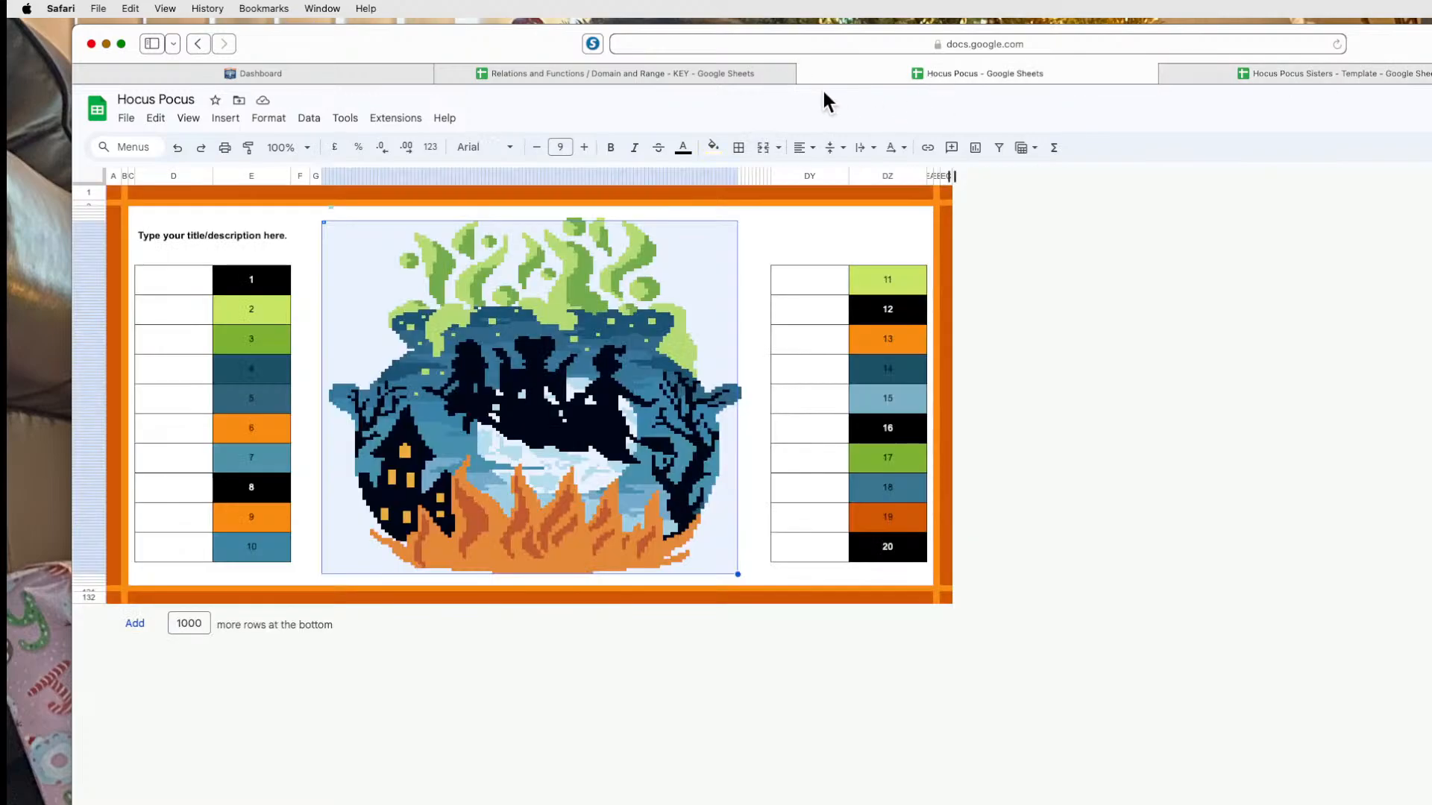
{"action": "left_click", "coordinate": [945, 378]}
{"action": "left_click", "coordinate": [873, 284]}
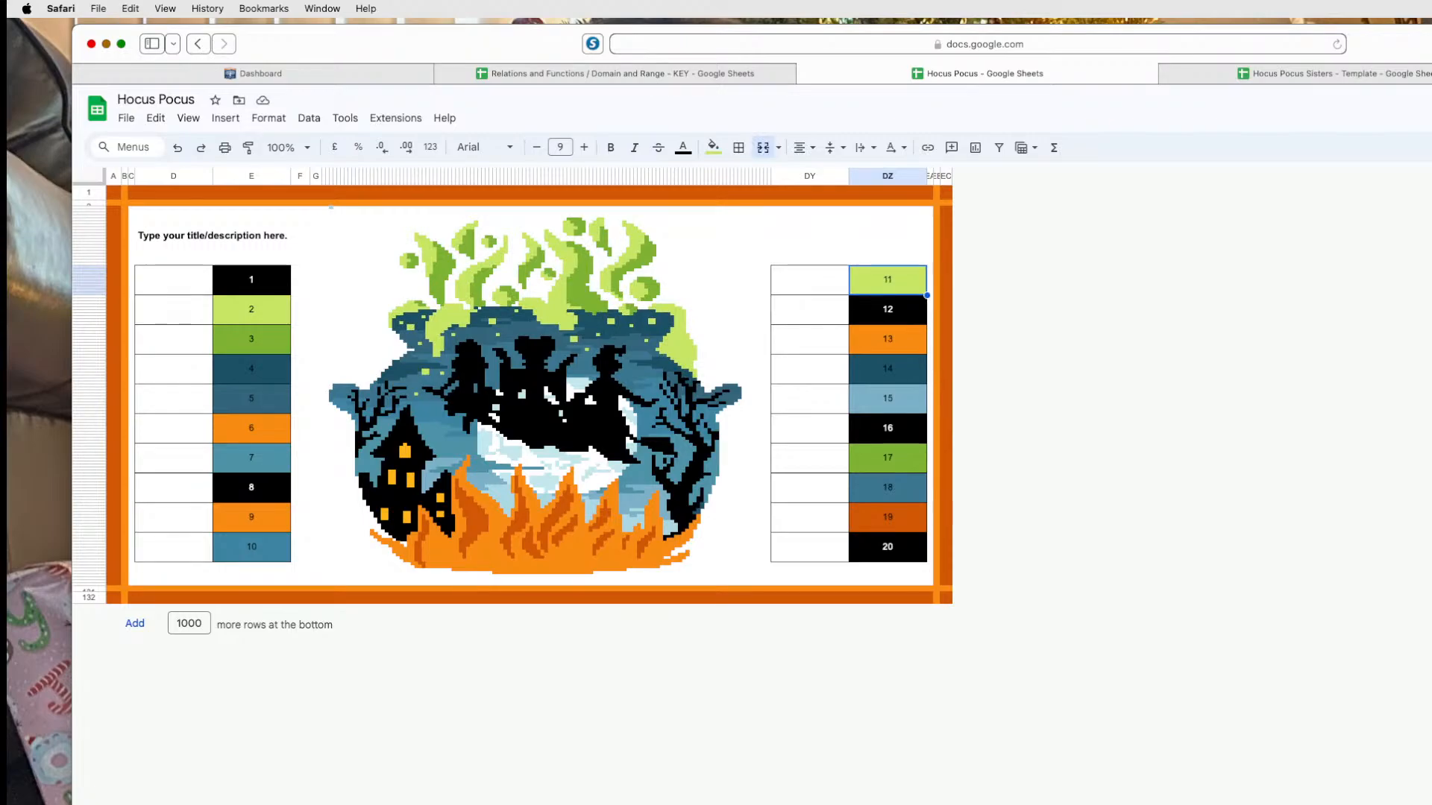
{"action": "left_click", "coordinate": [1335, 73]}
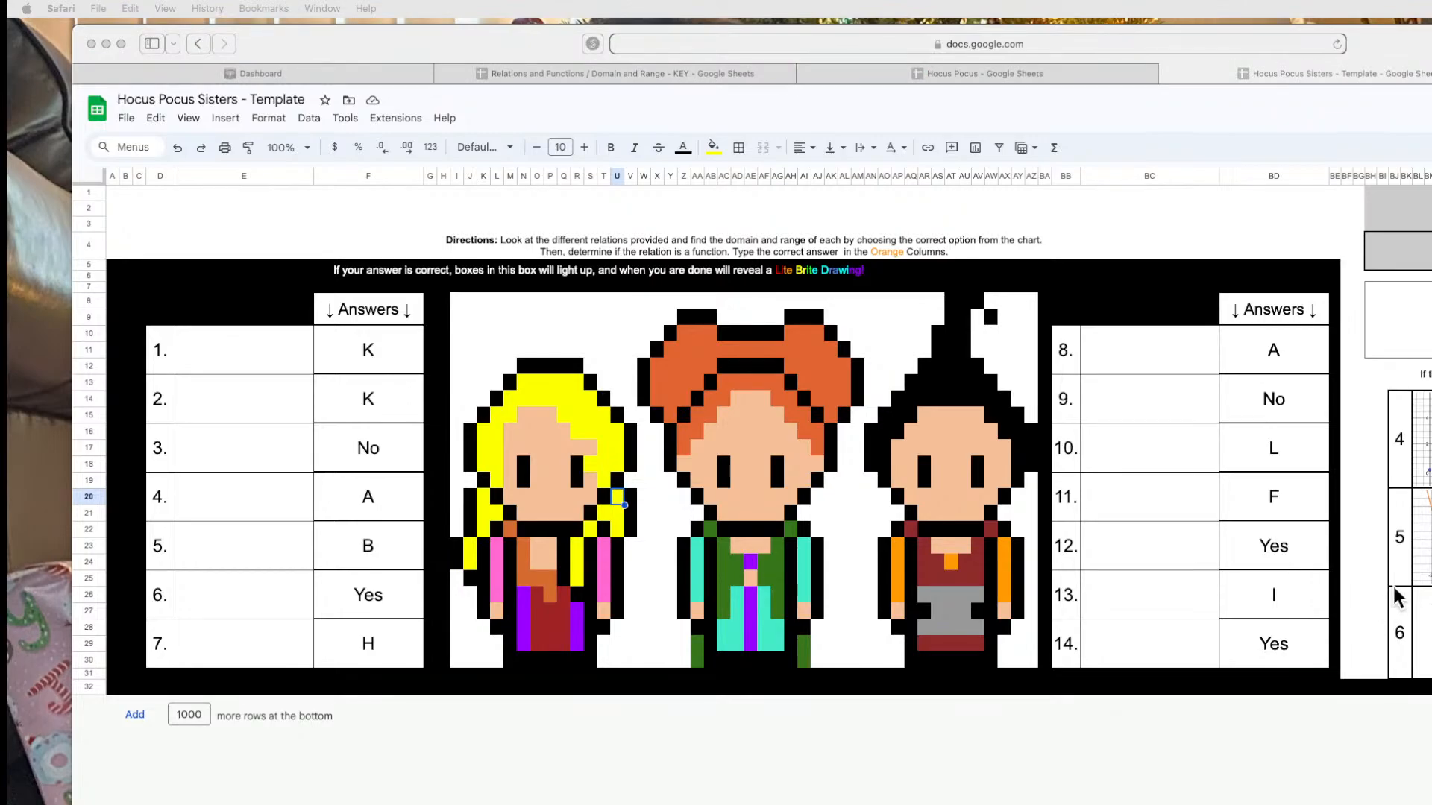
Replace the answer to question 1 in the Answers column with 1.
{"action": "left_click", "coordinate": [401, 363]}
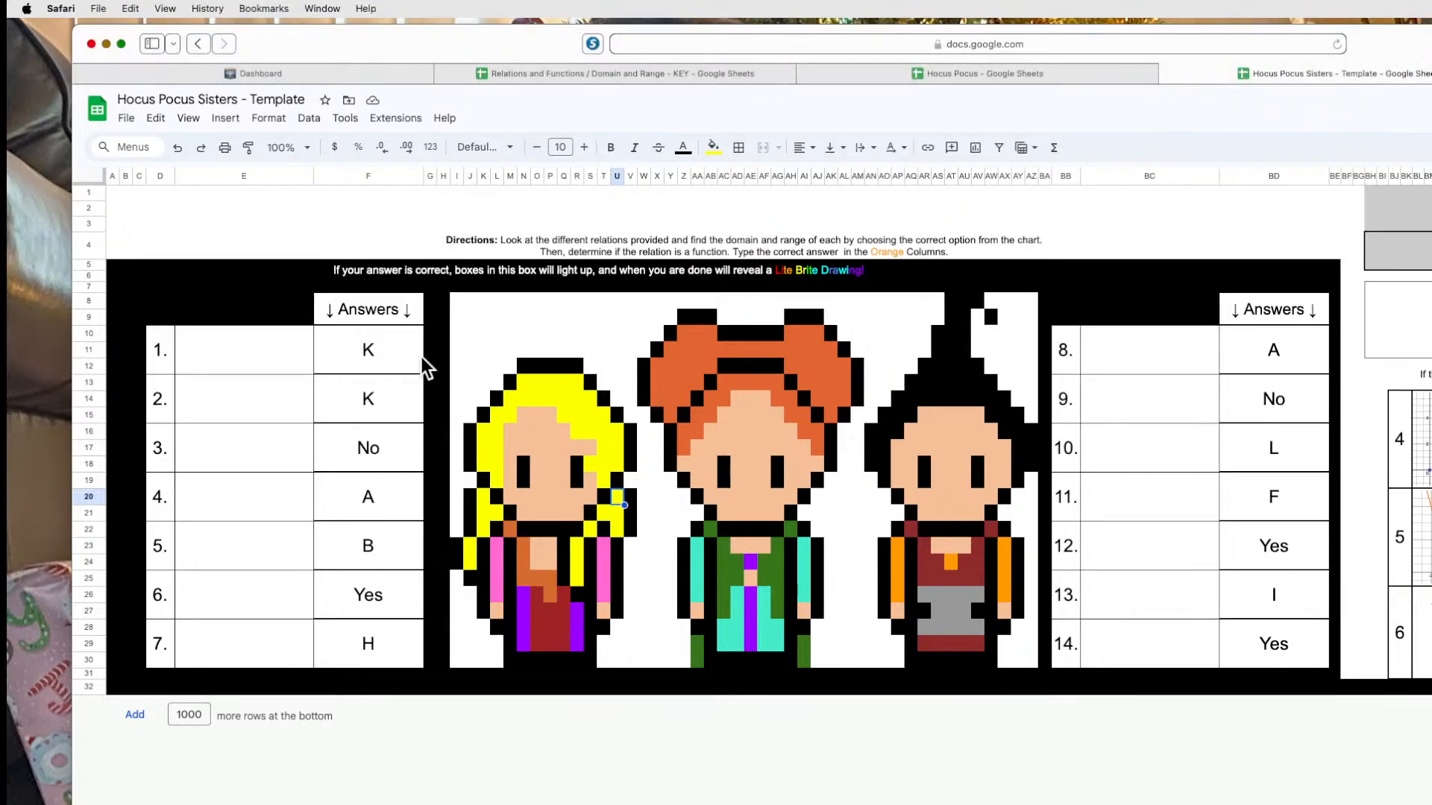
{"action": "left_click", "coordinate": [397, 353]}
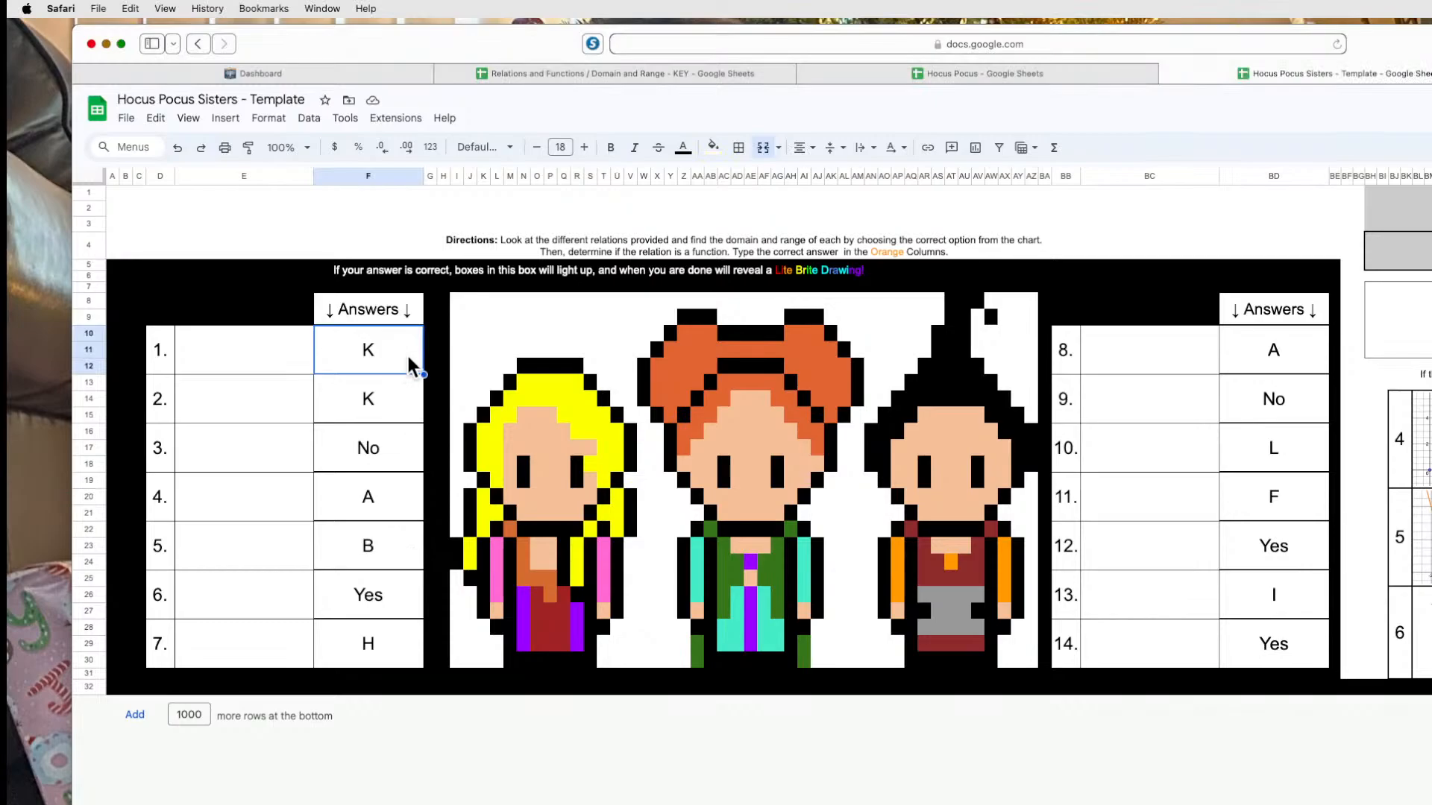
{"action": "key", "text": "BackSpace"}
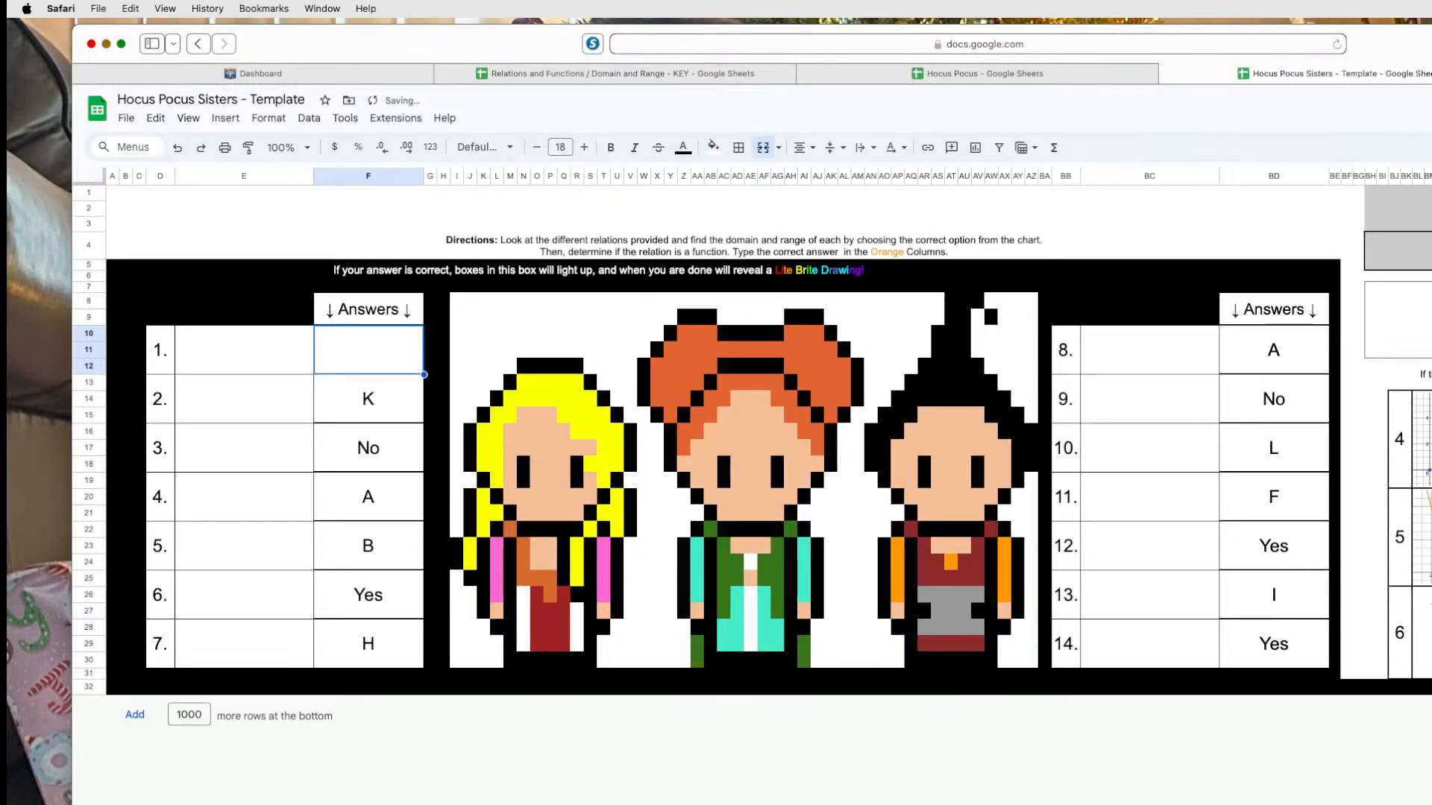
{"action": "type", "text": "1"}
{"action": "key", "text": "Return"}
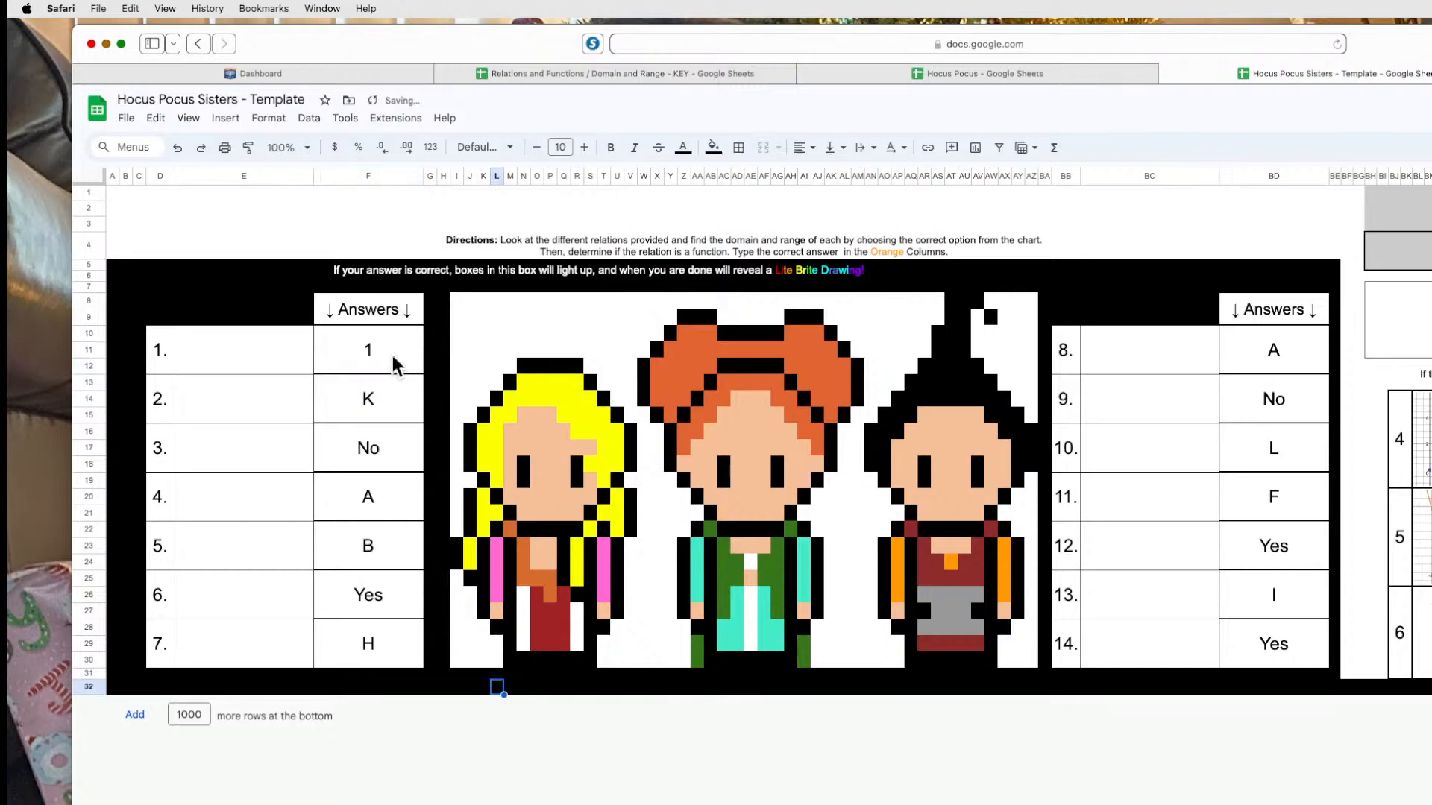
{"action": "left_click", "coordinate": [394, 366]}
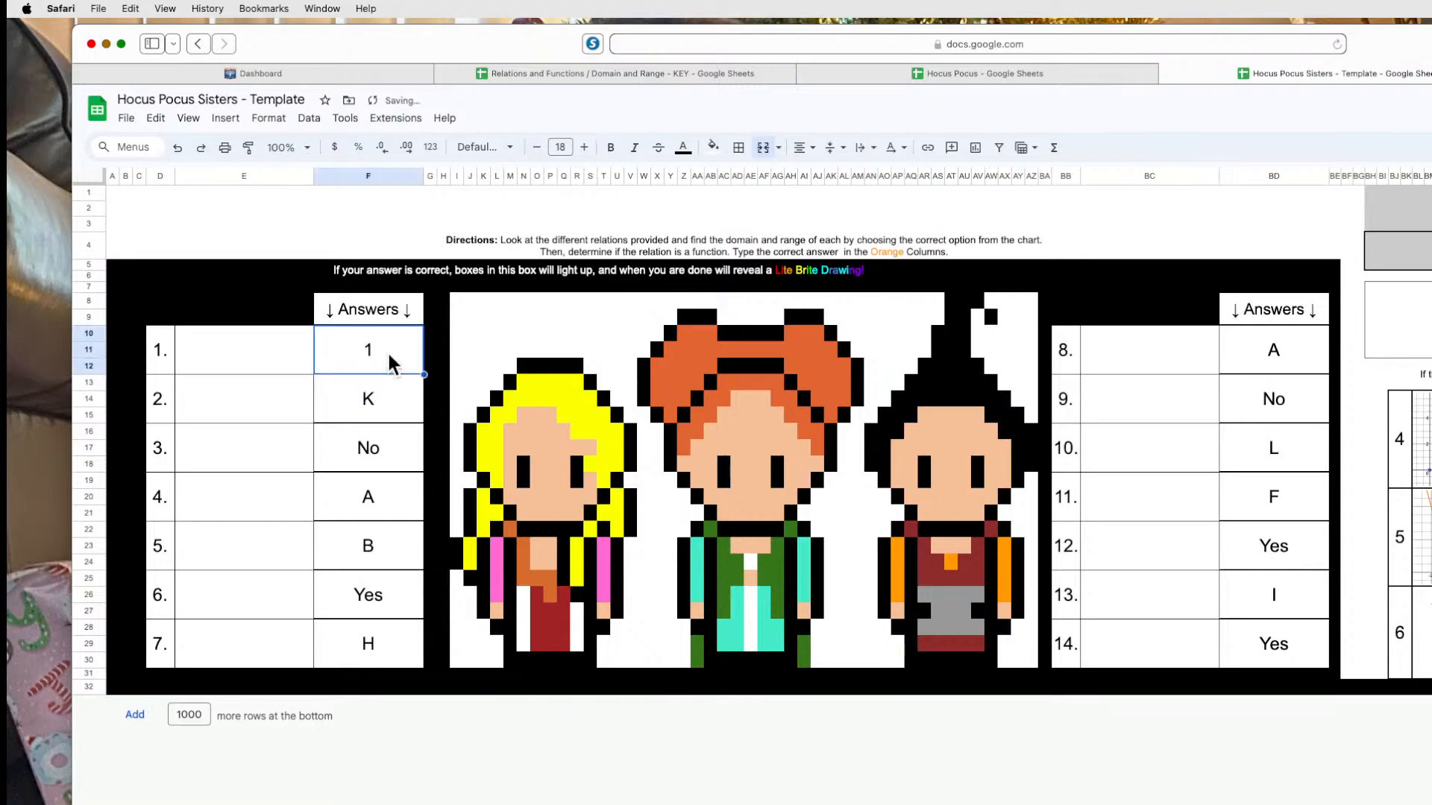
Try to make the first sister's dress cell N26 turn purple for the new answer 1, and undo the change.
{"action": "left_click", "coordinate": [525, 595]}
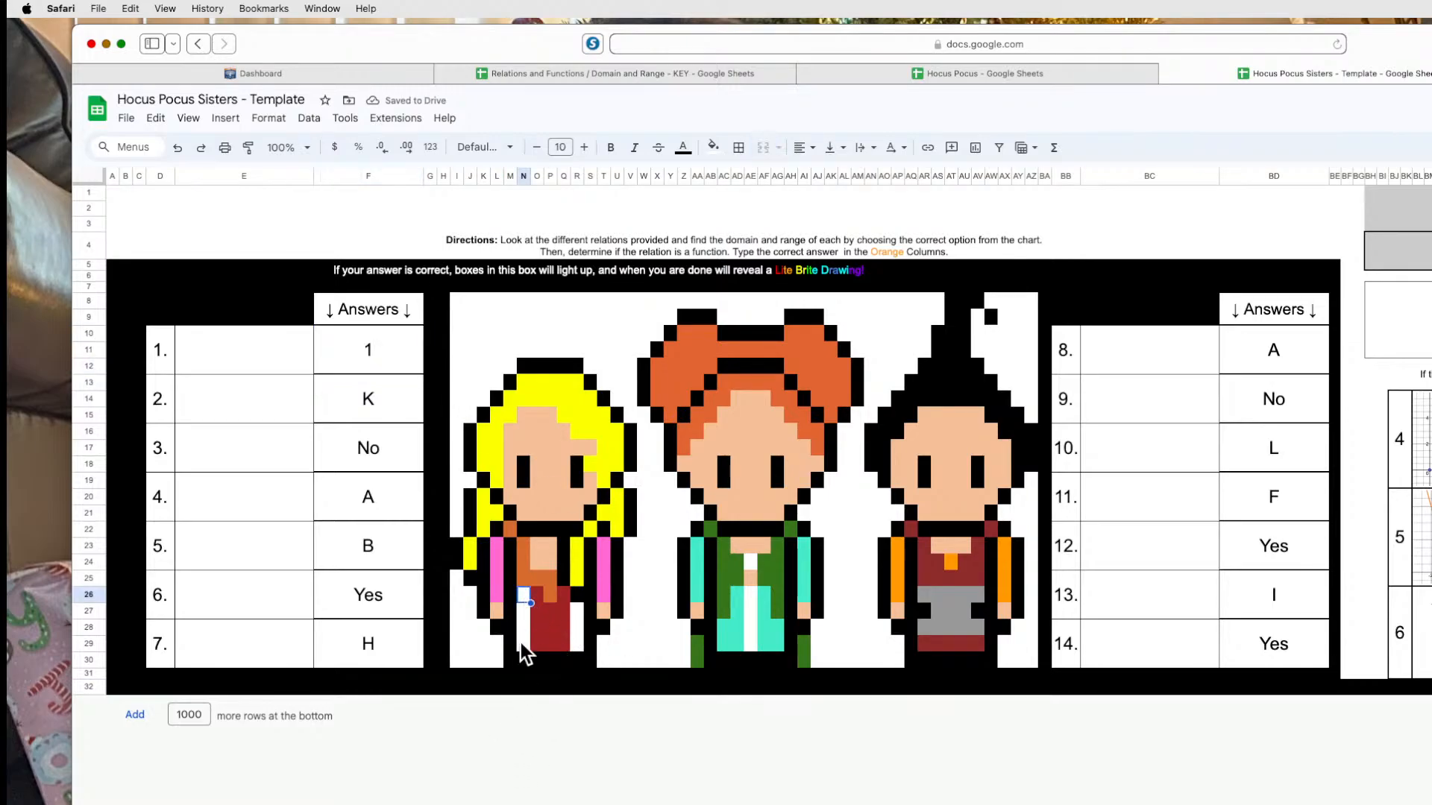
{"action": "right_click", "coordinate": [524, 601]}
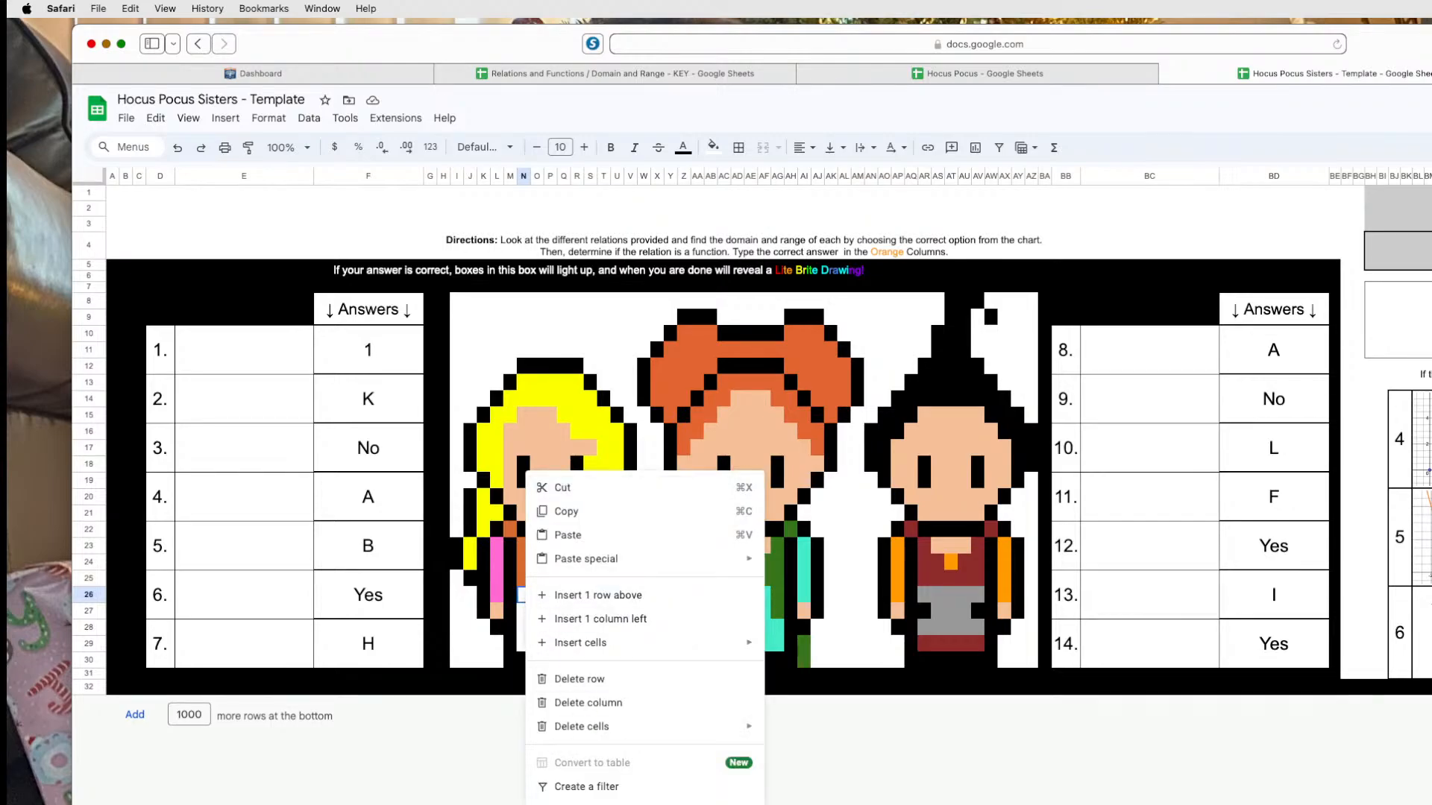
{"action": "left_click", "coordinate": [850, 804]}
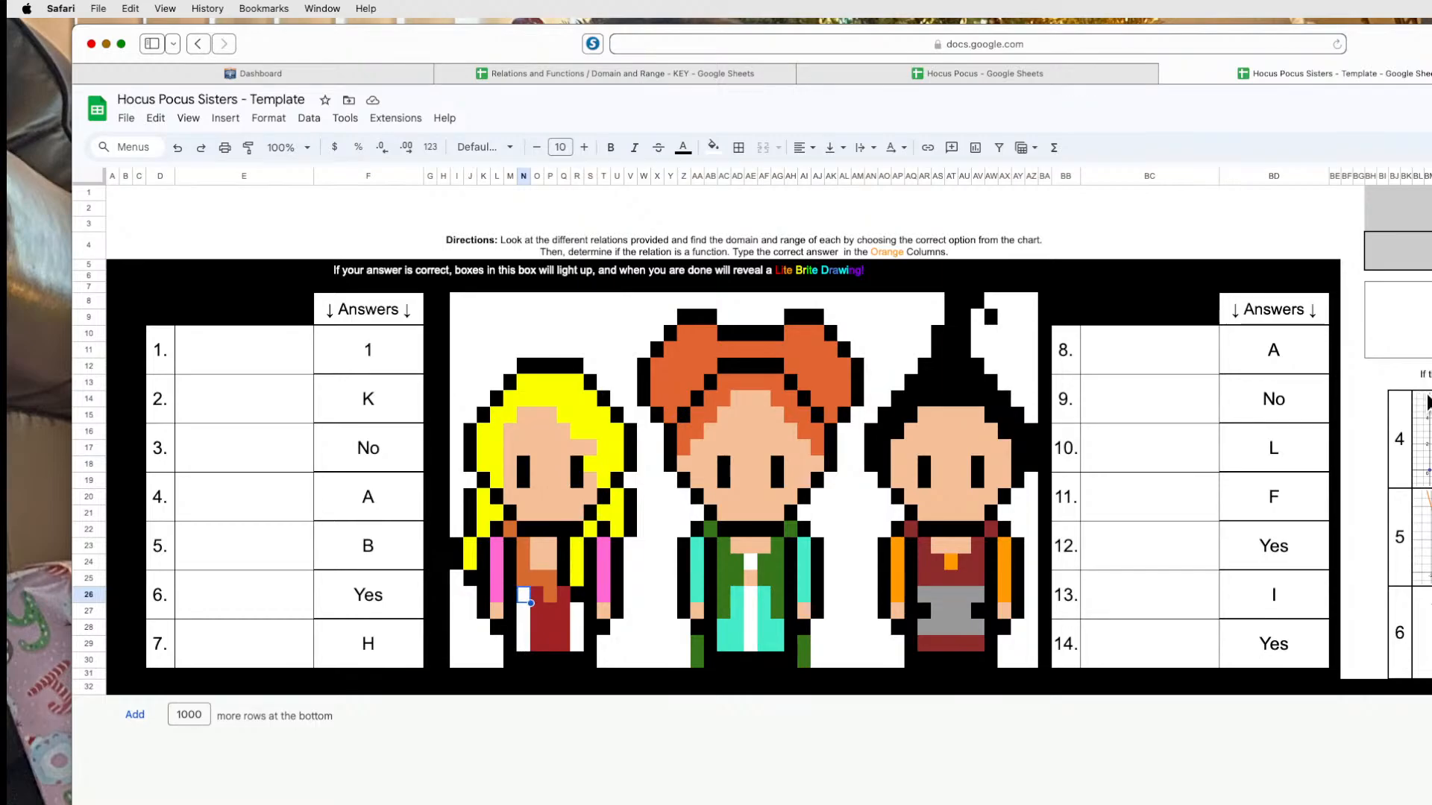
{"action": "key", "text": "super+c"}
{"action": "key", "text": "super+v"}
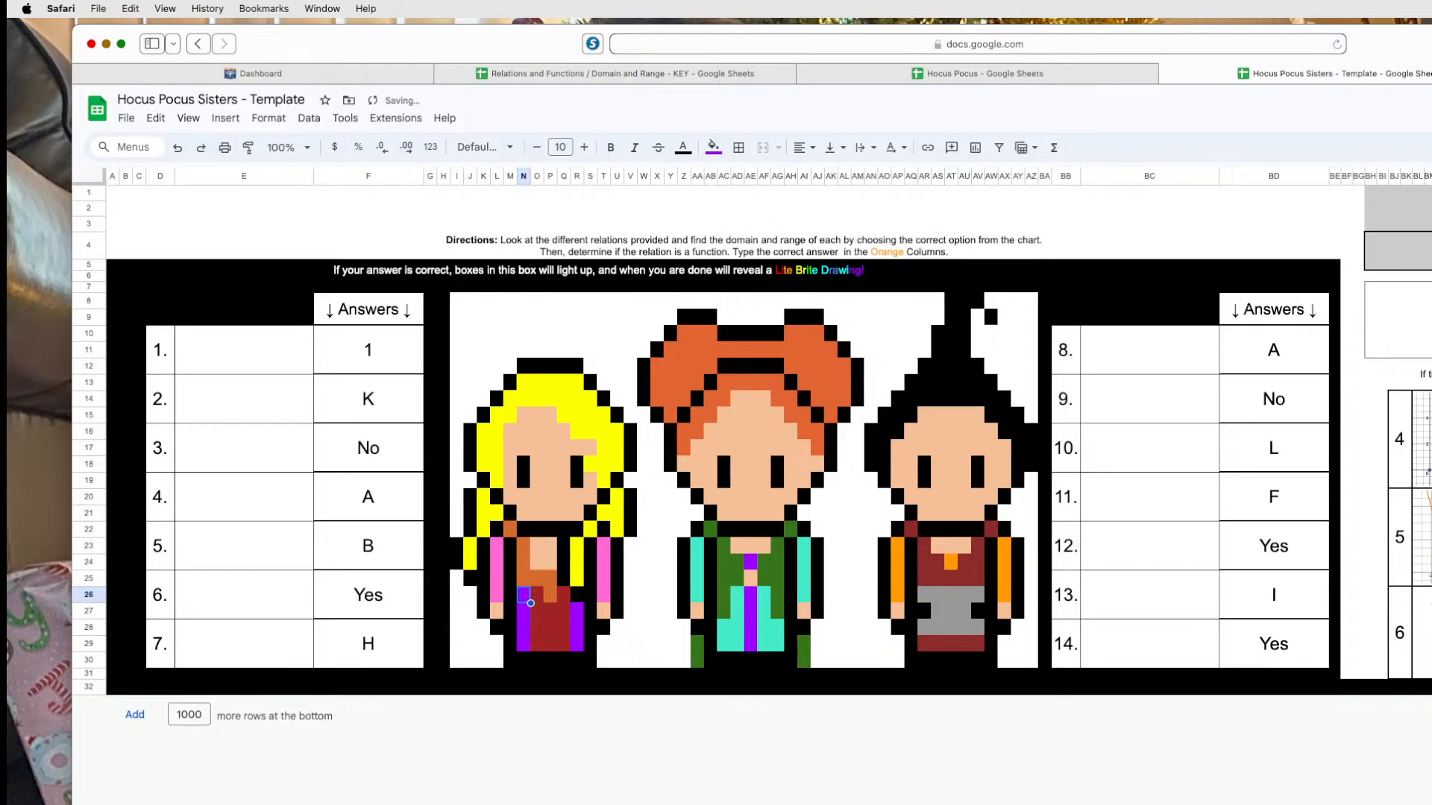
{"action": "key", "text": "super+z"}
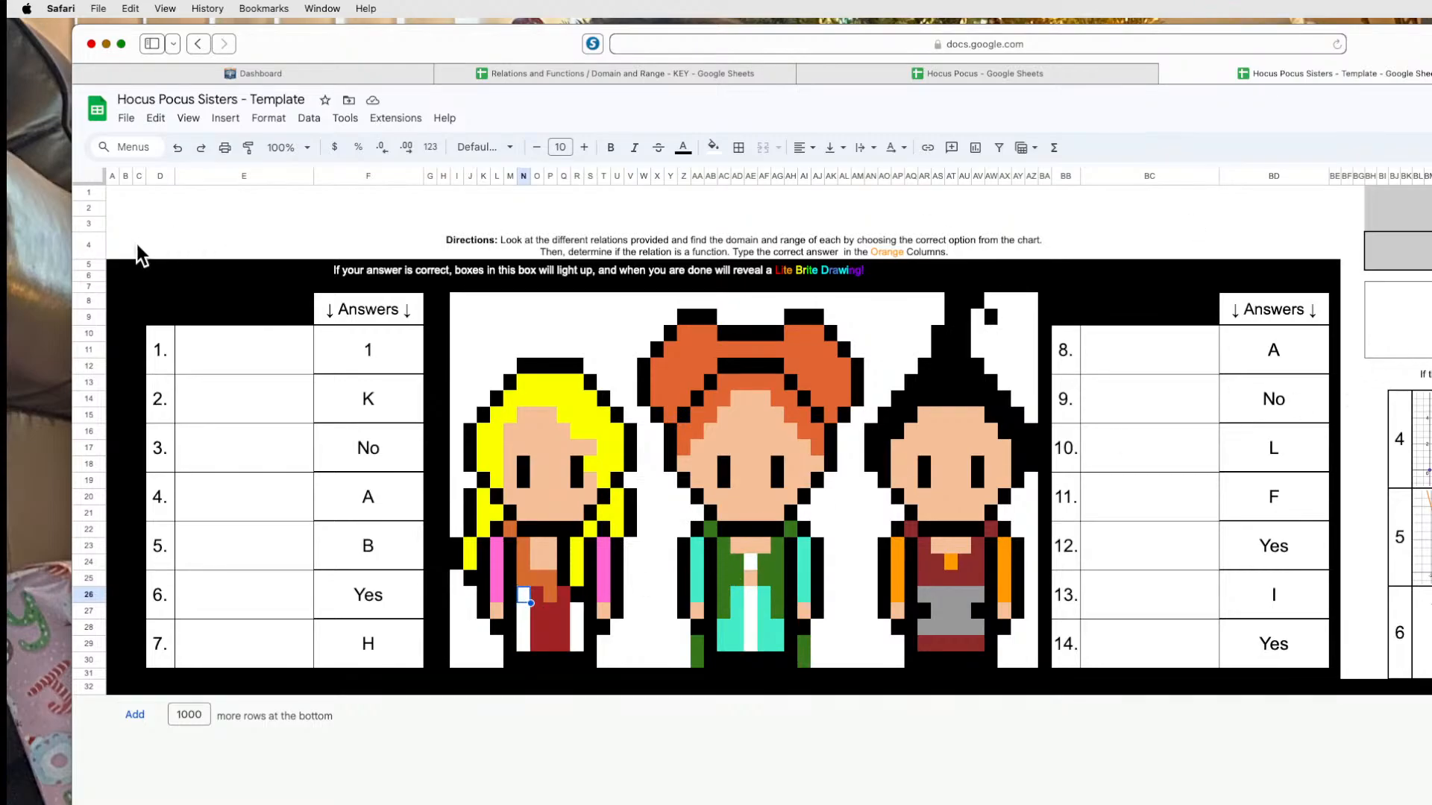
Set the number format of the entire sheet to Automatic.
{"action": "left_click", "coordinate": [84, 179]}
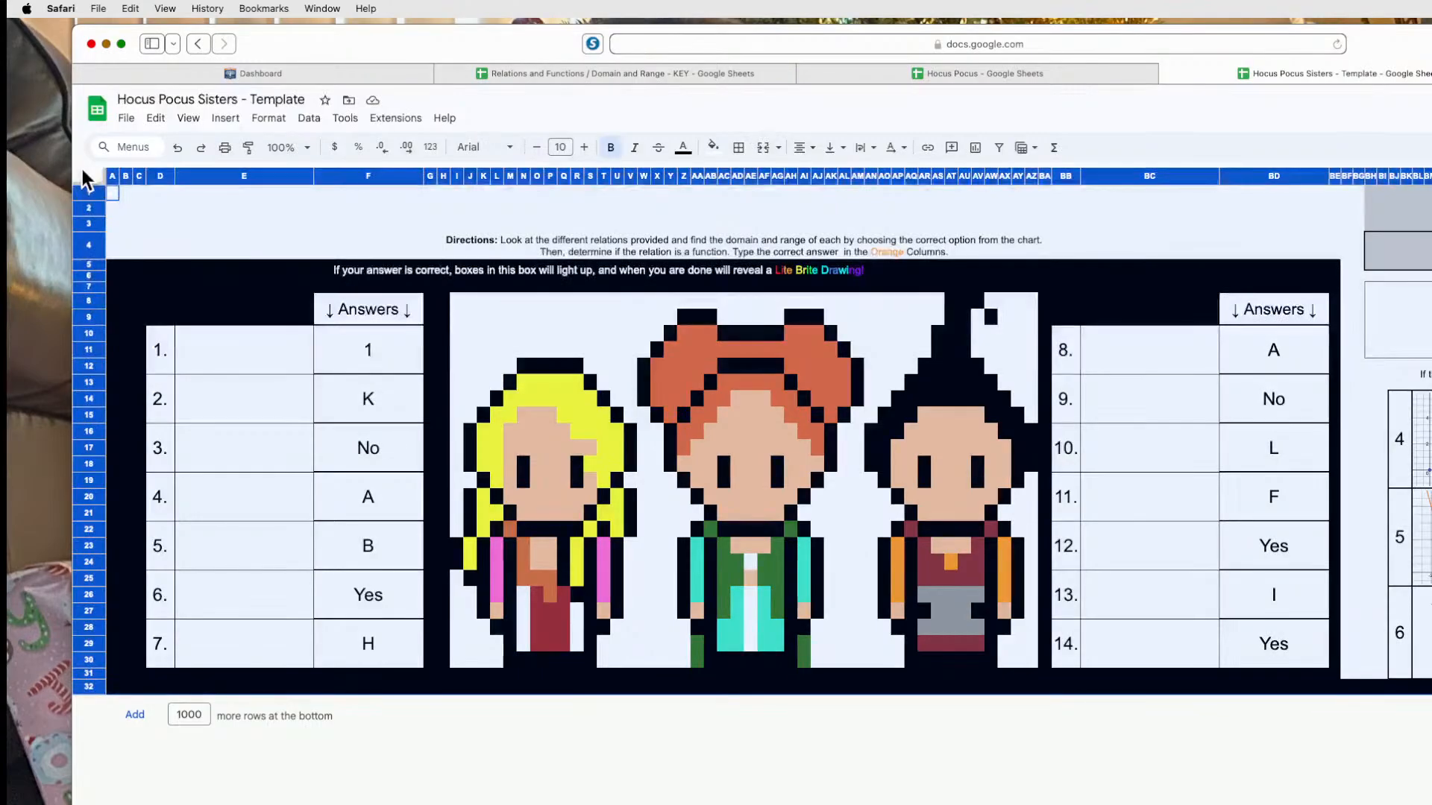
{"action": "left_click", "coordinate": [341, 120]}
{"action": "mouse_move", "coordinate": [269, 119]}
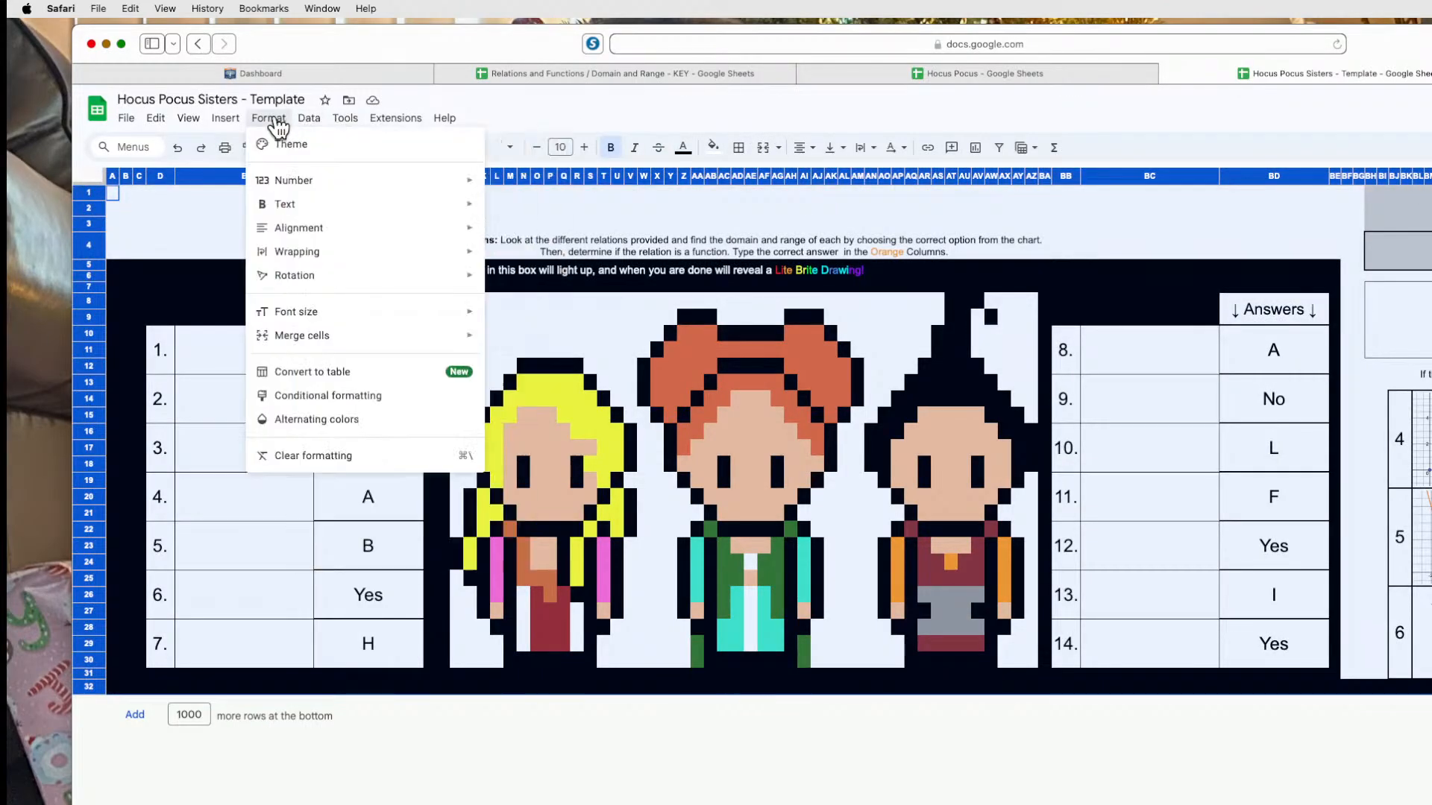
{"action": "mouse_move", "coordinate": [291, 181]}
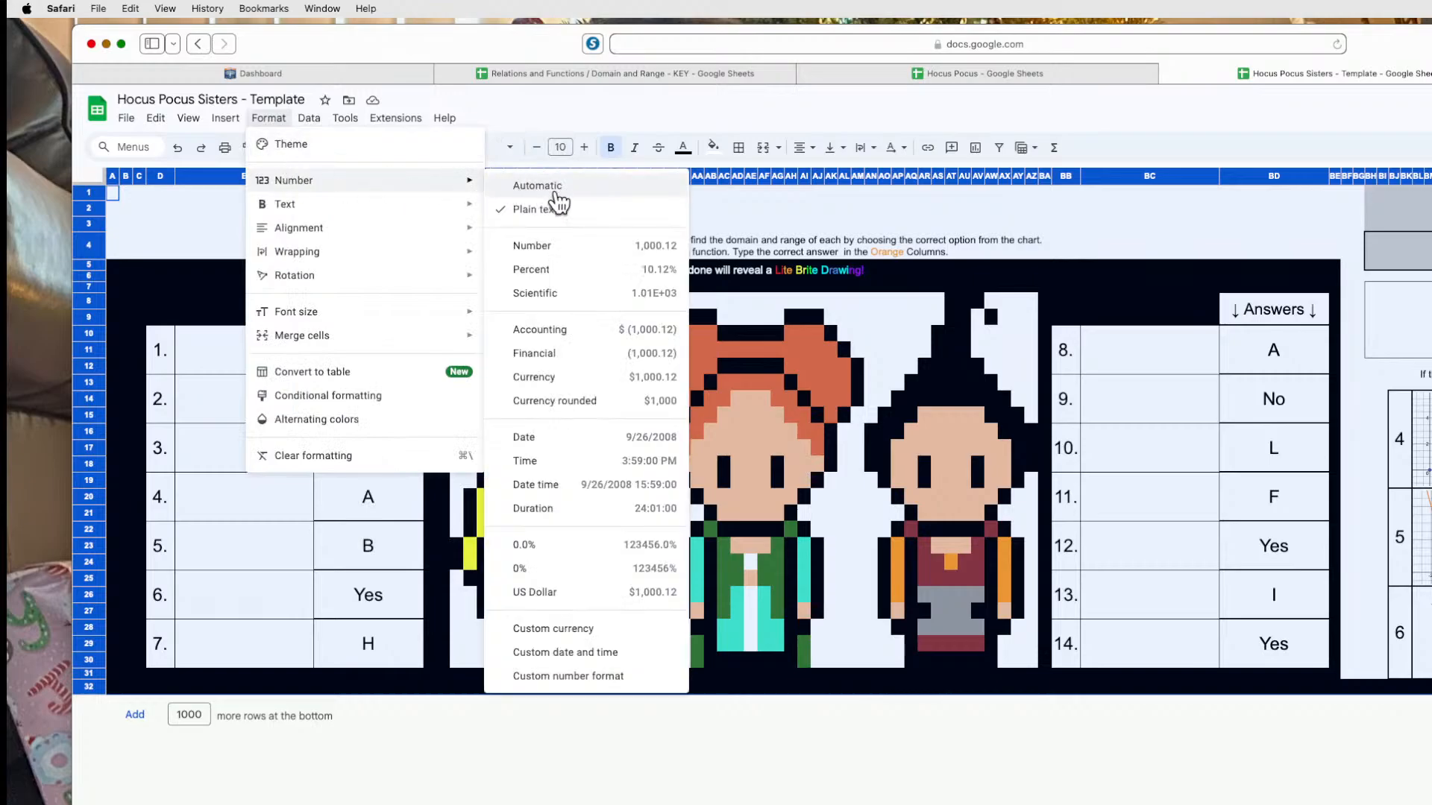
{"action": "left_click", "coordinate": [537, 185]}
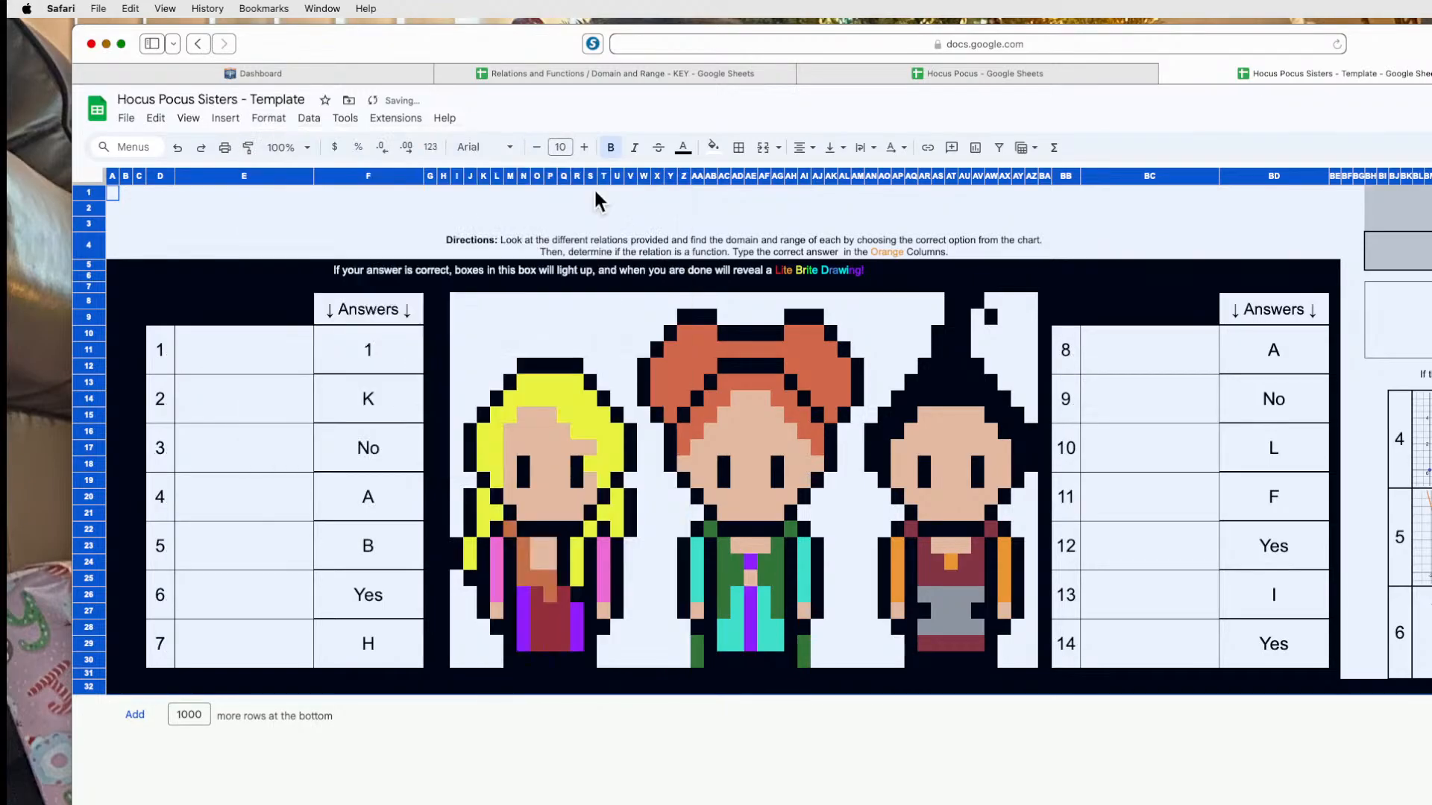
{"action": "left_click", "coordinate": [1033, 736]}
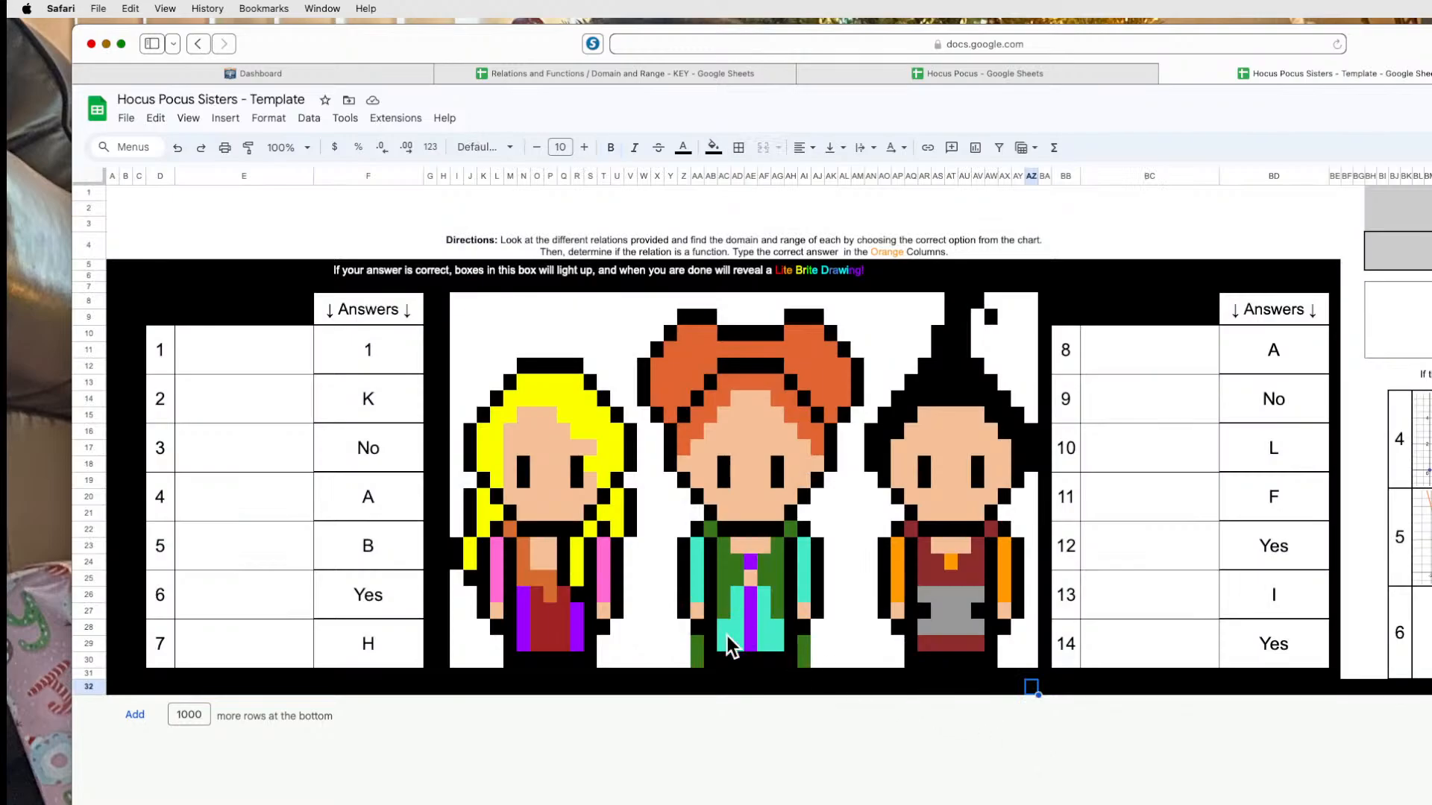
Compare dress cell N27 and the question 1 answer cell with the colored answer cells in the Hocus Pocus spreadsheet.
{"action": "left_click", "coordinate": [524, 612]}
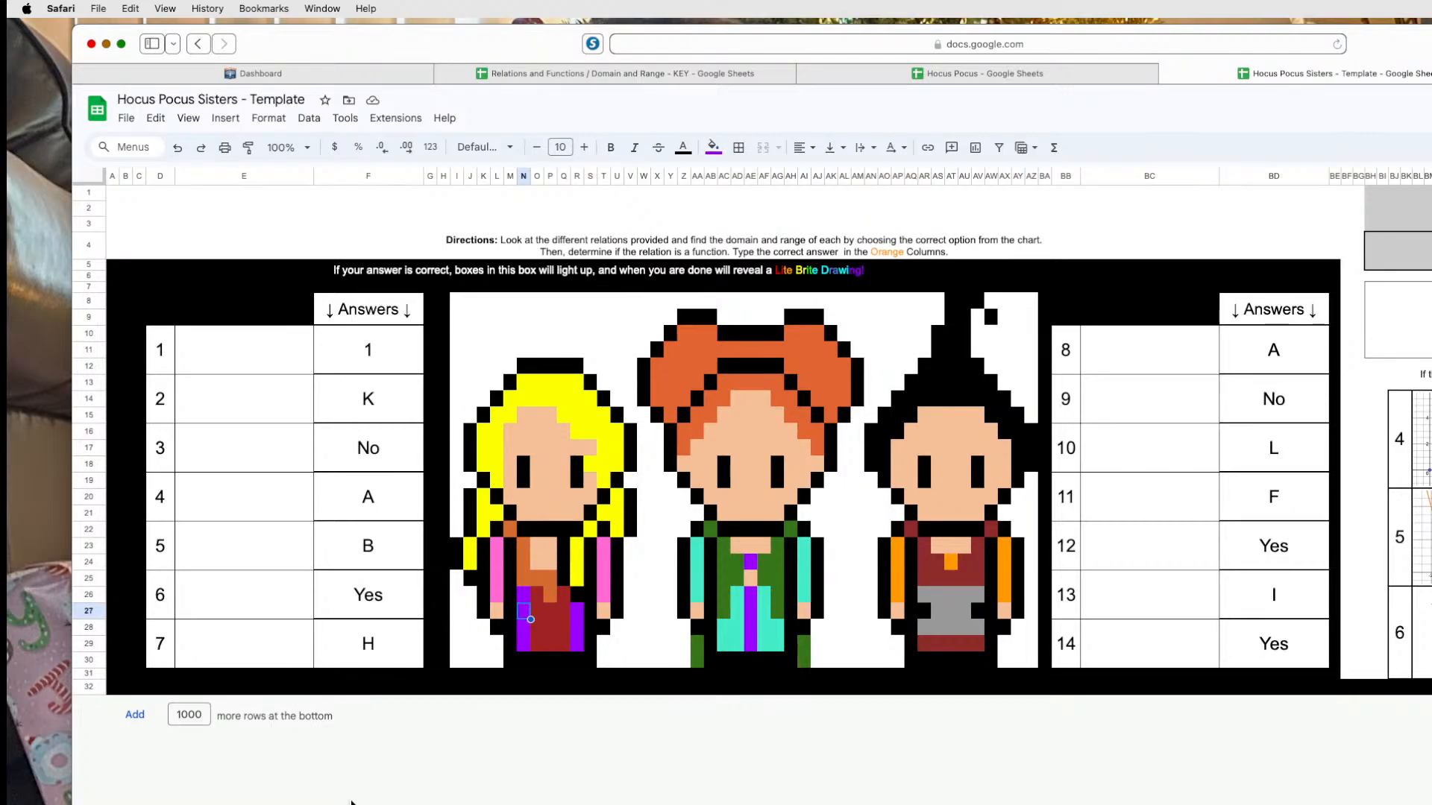
{"action": "left_click", "coordinate": [375, 365]}
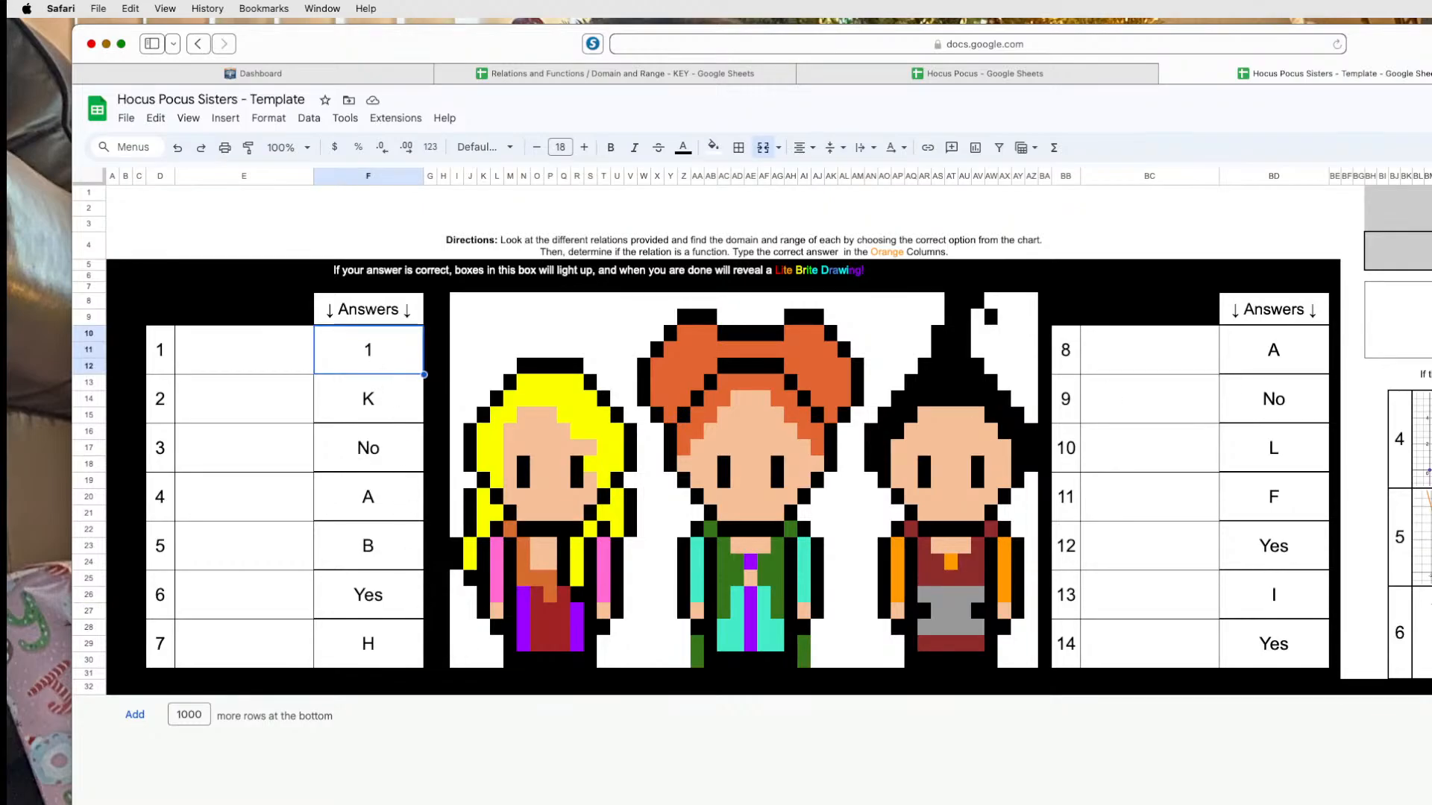
{"action": "left_click", "coordinate": [986, 73]}
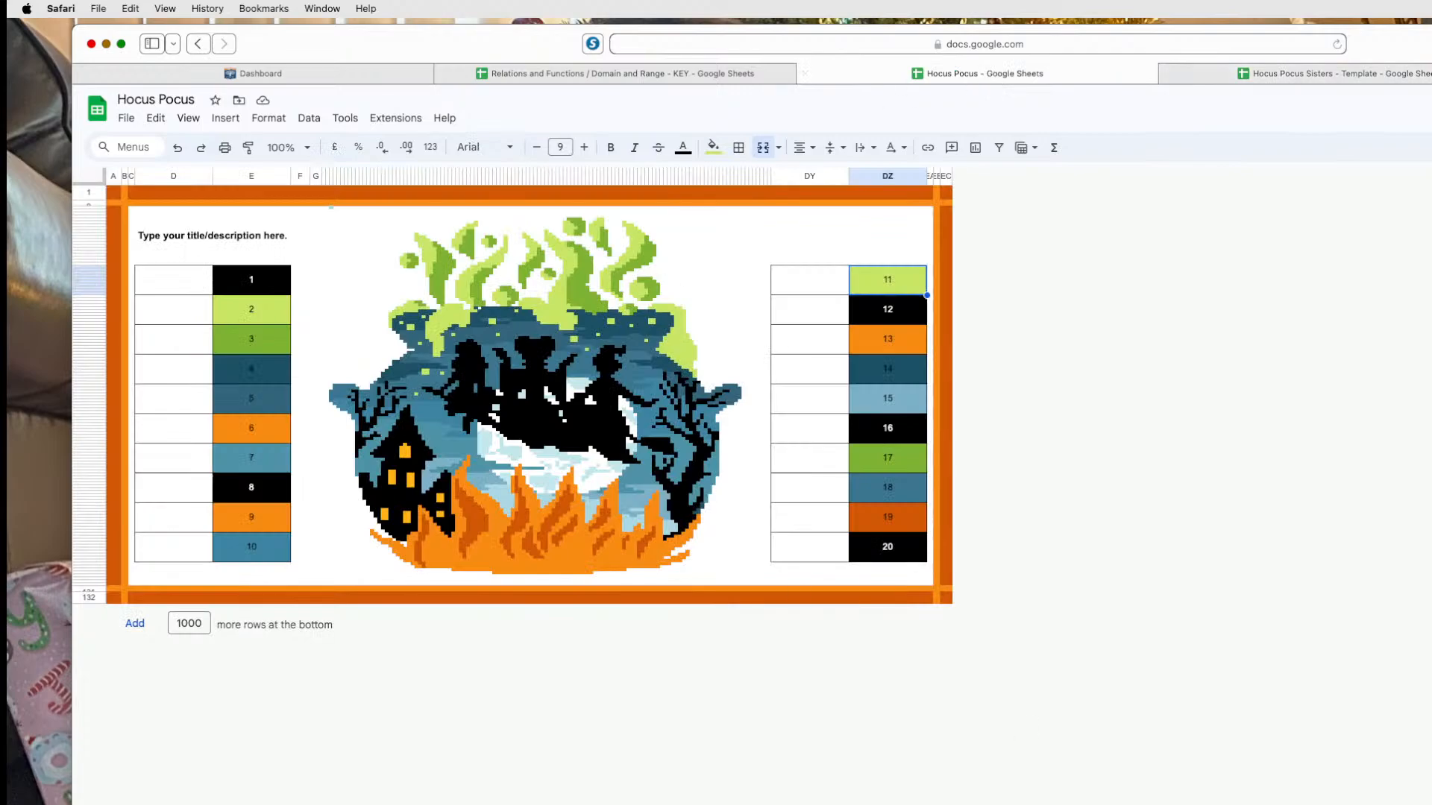
{"action": "left_click", "coordinate": [1354, 72]}
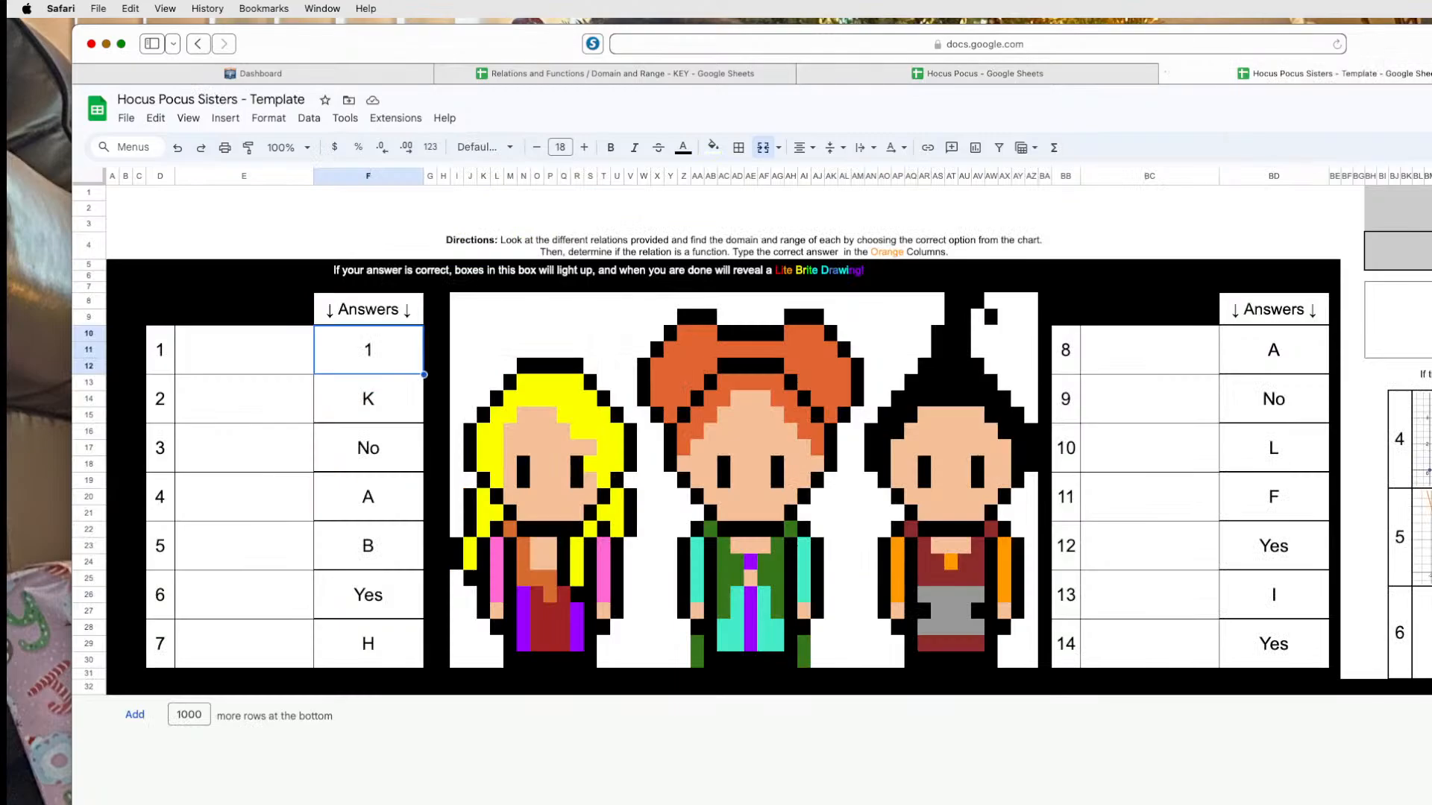
Try adding the question 1 answer cell F10:F12 to the purple conditional formatting rule's ranges, and undo the addition.
{"action": "right_click", "coordinate": [385, 359]}
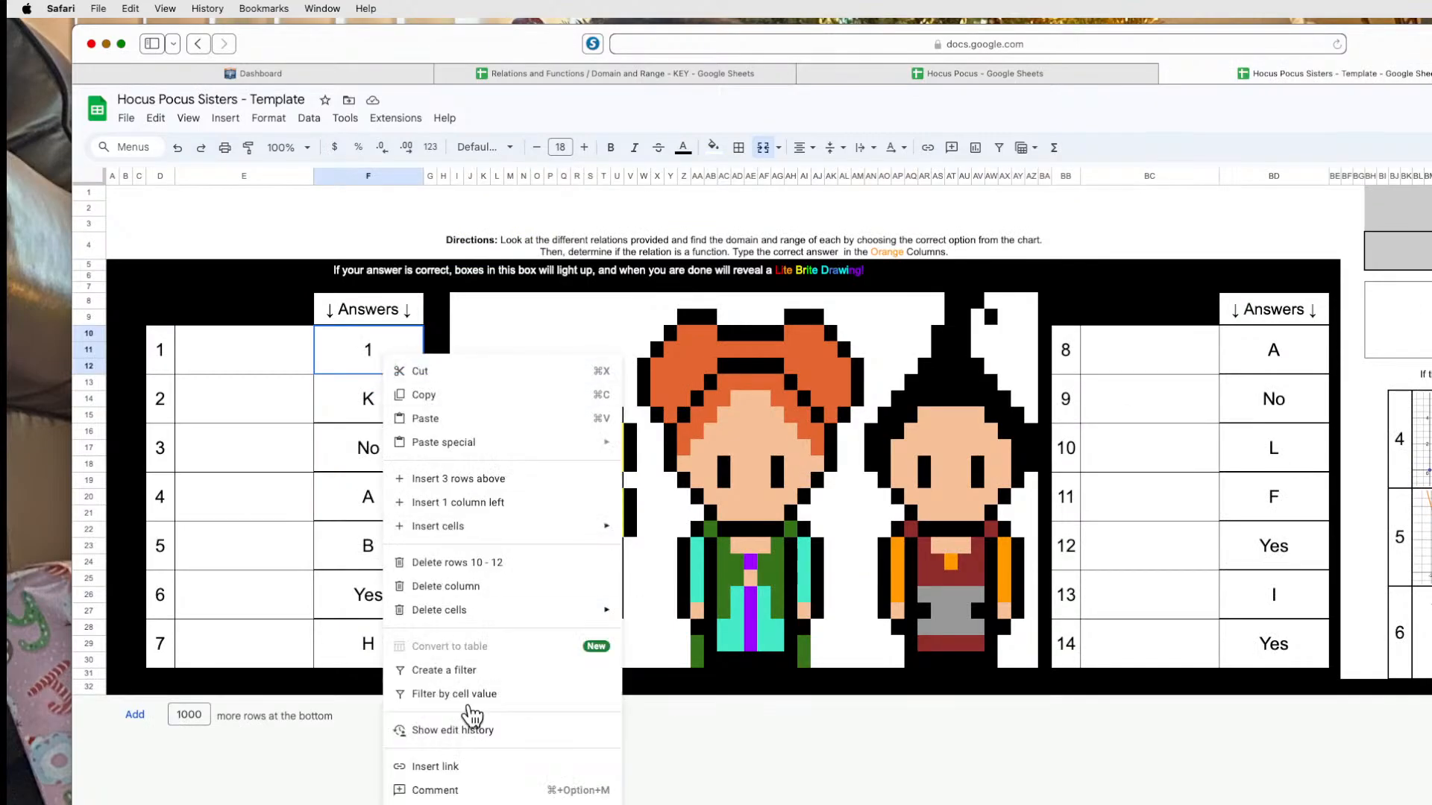
{"action": "left_click", "coordinate": [731, 756]}
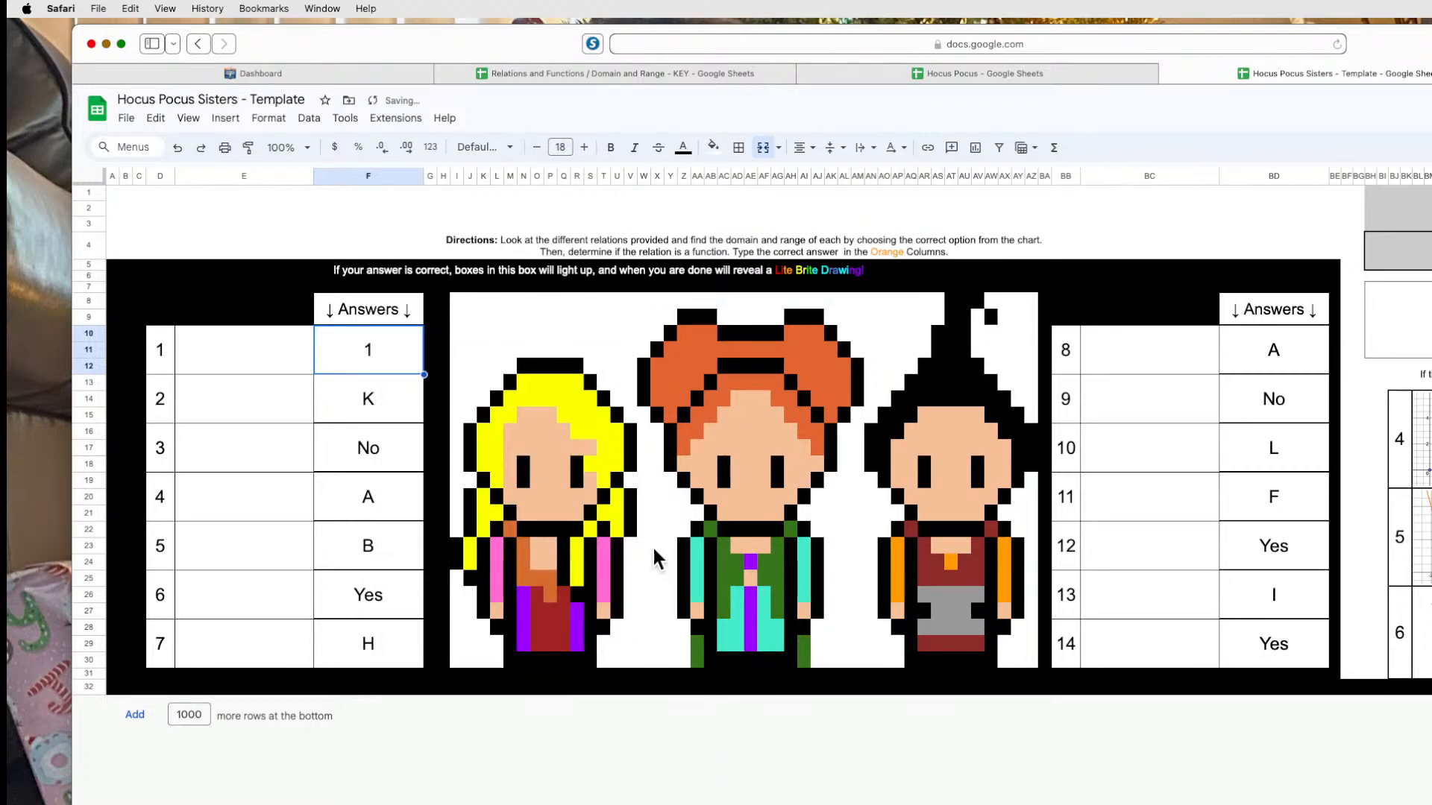
{"action": "left_click", "coordinate": [524, 613]}
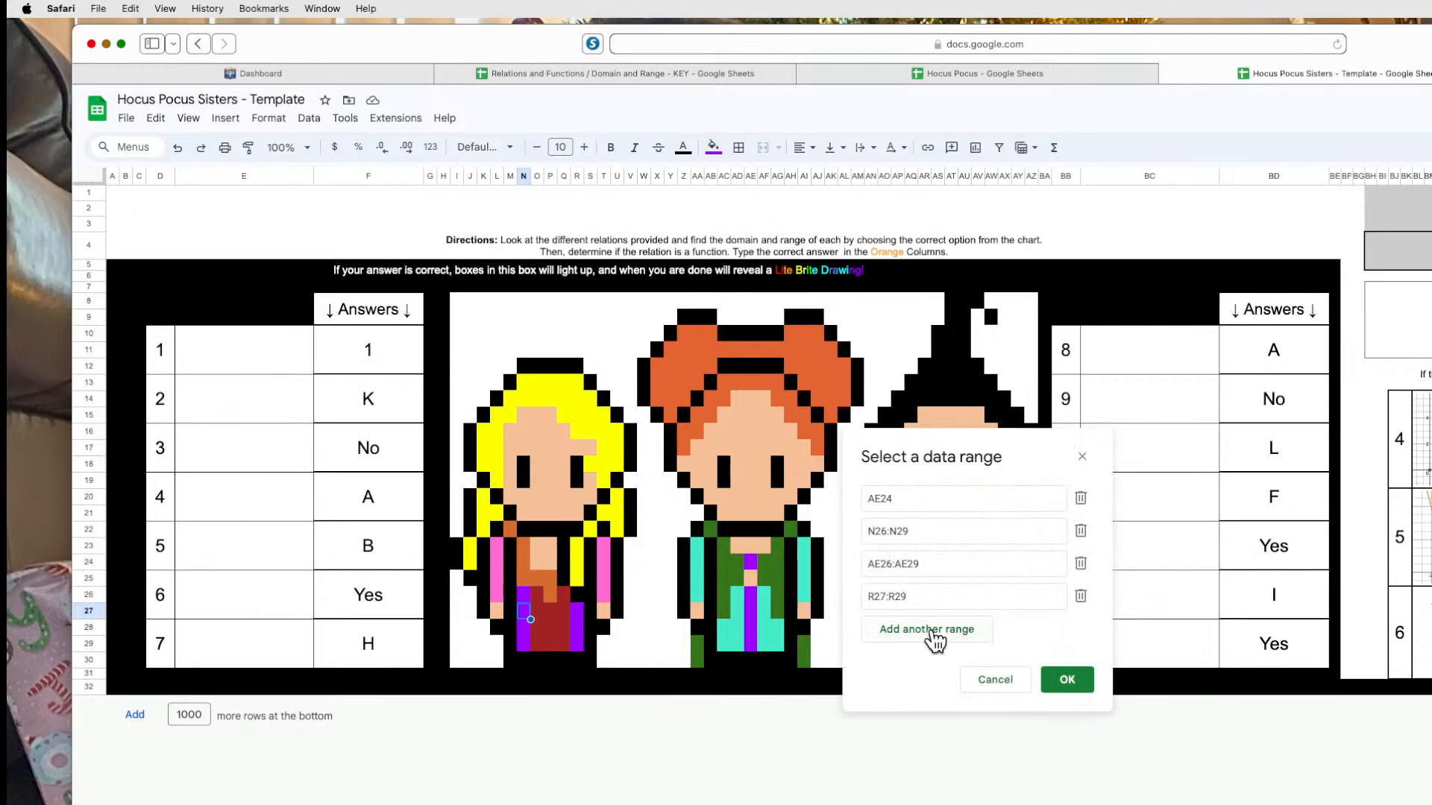
{"action": "left_click", "coordinate": [933, 639]}
{"action": "left_click", "coordinate": [399, 358]}
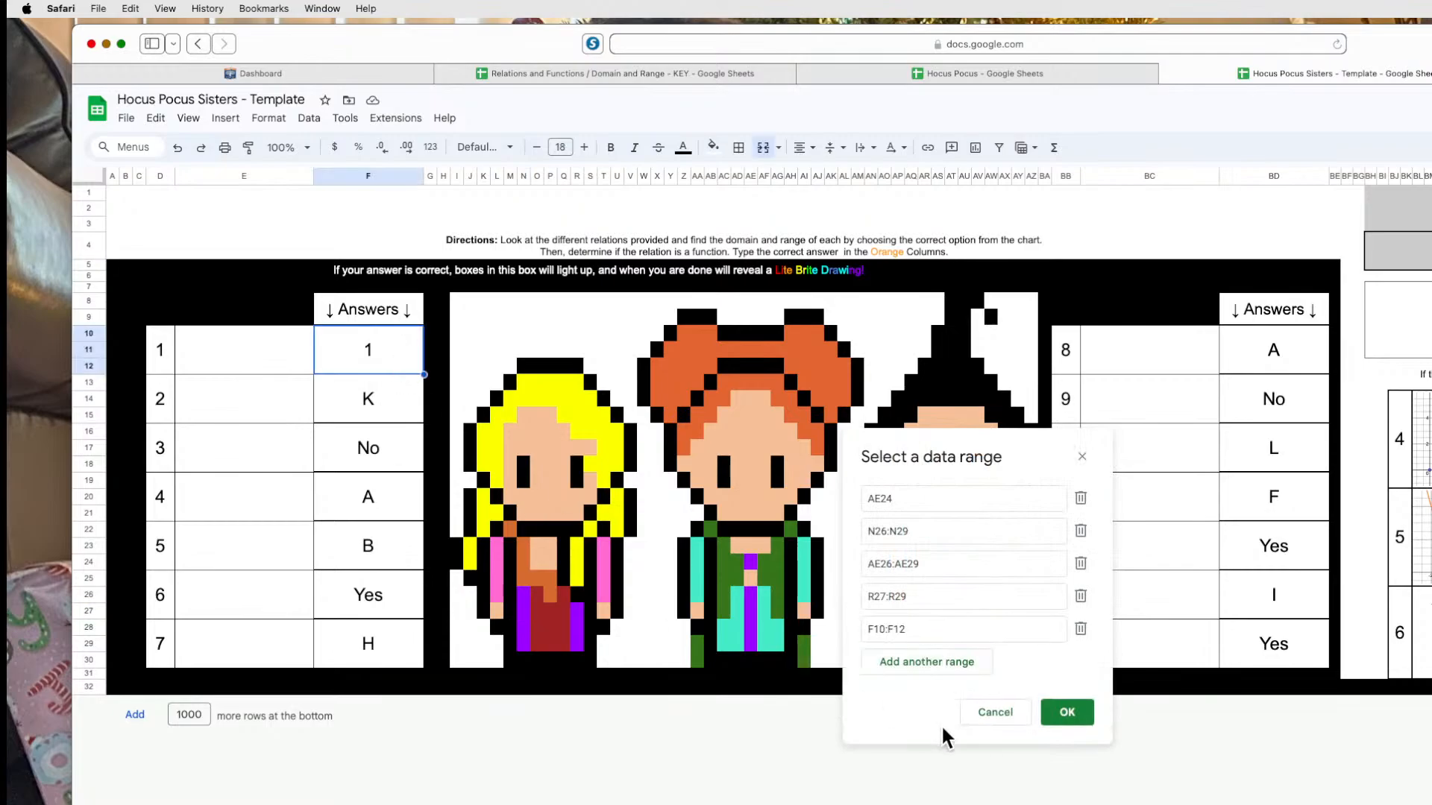
{"action": "left_click", "coordinate": [1073, 717]}
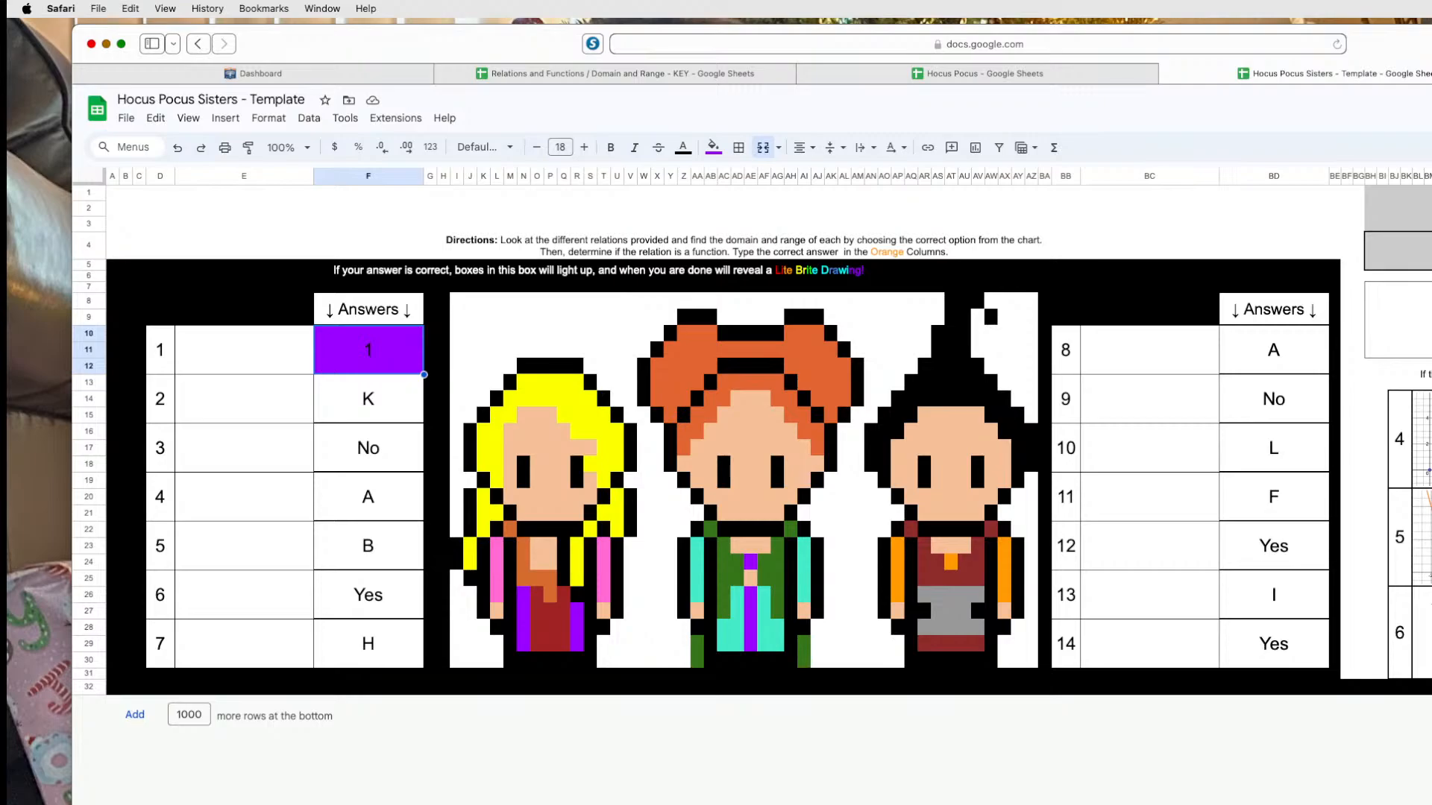
{"action": "key", "text": "super+z"}
Test how the third sister's dark red dress cells respond to their answer, checking cell AV24 and restoring the color.
{"action": "left_click", "coordinate": [537, 396]}
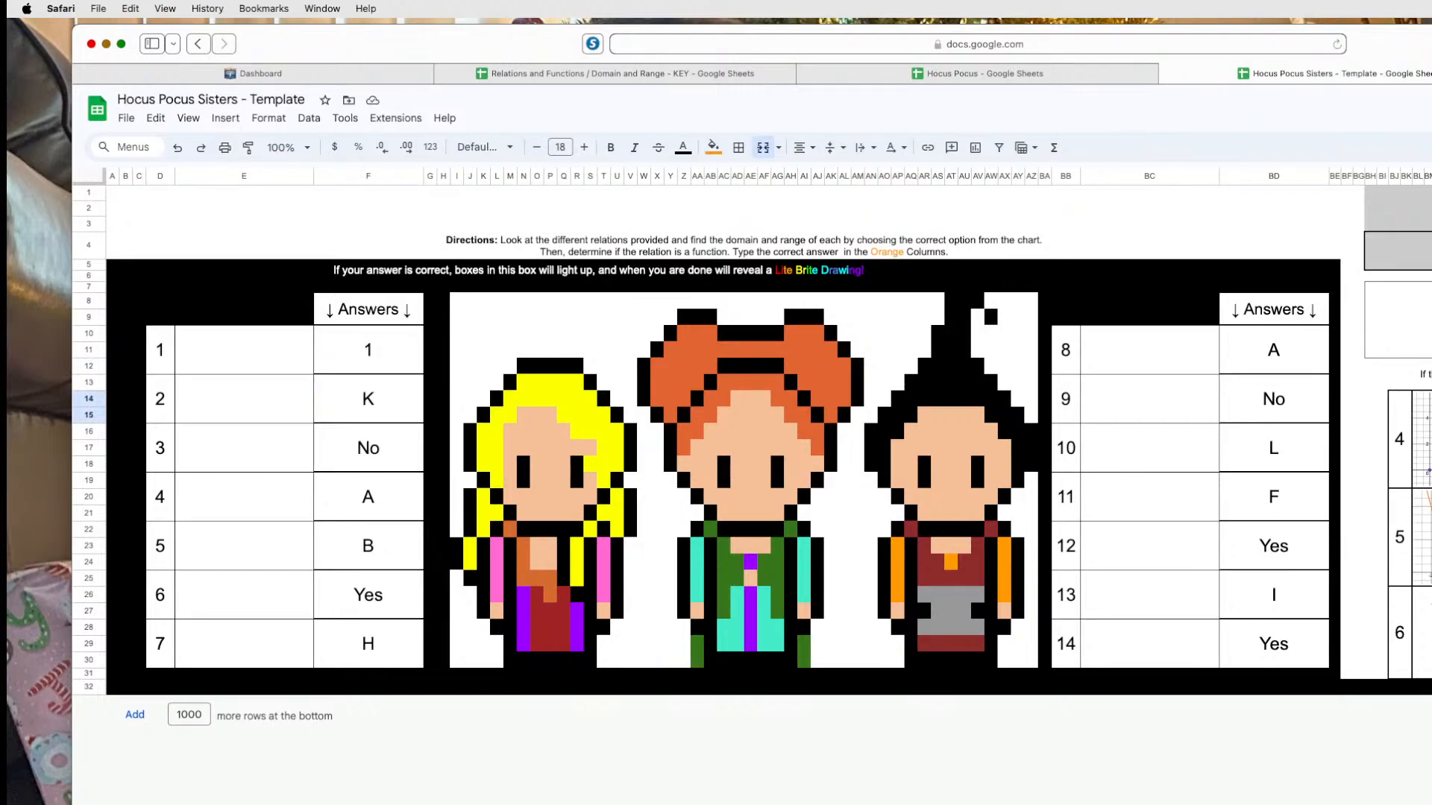
{"action": "key", "text": "super+z"}
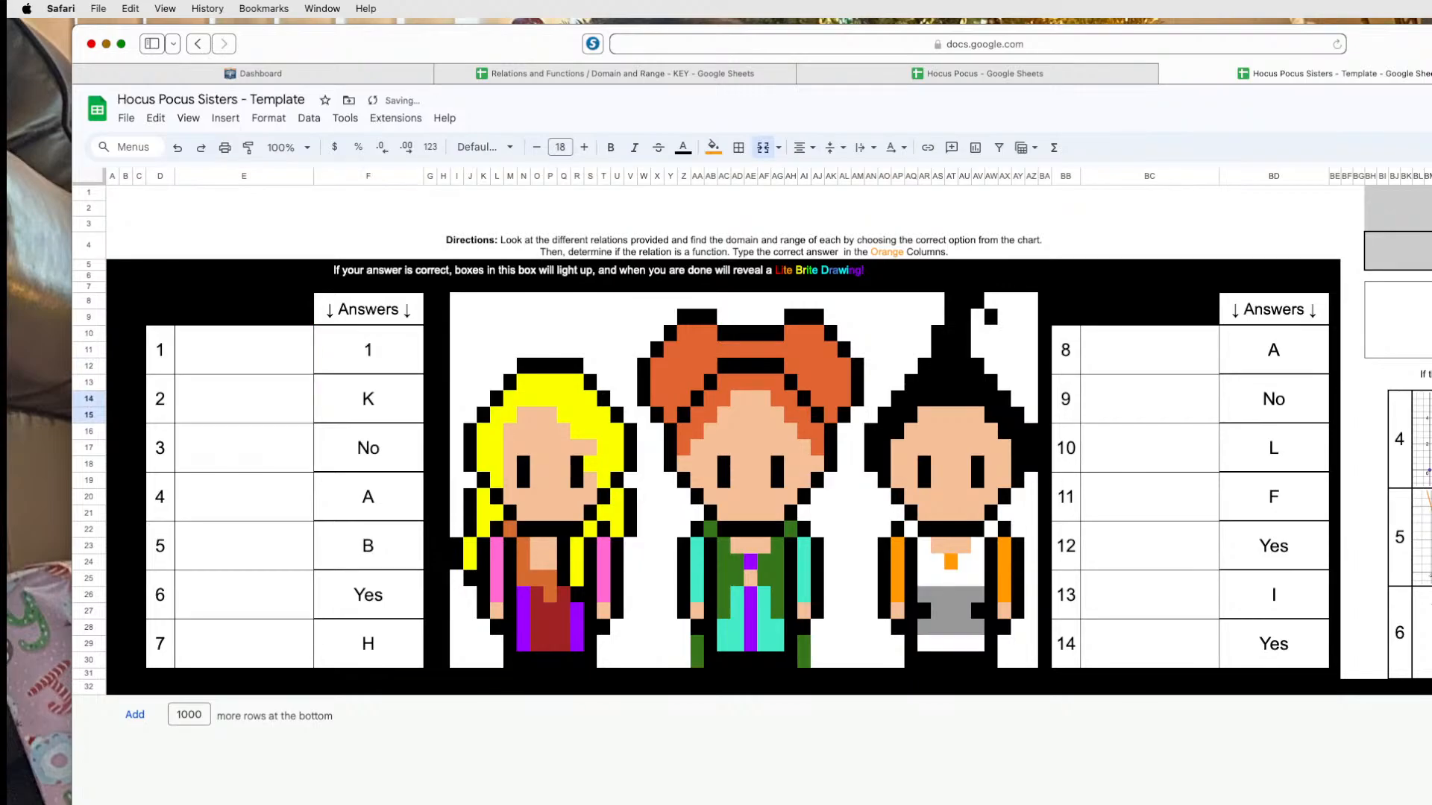
{"action": "left_click", "coordinate": [977, 565]}
{"action": "right_click", "coordinate": [978, 564]}
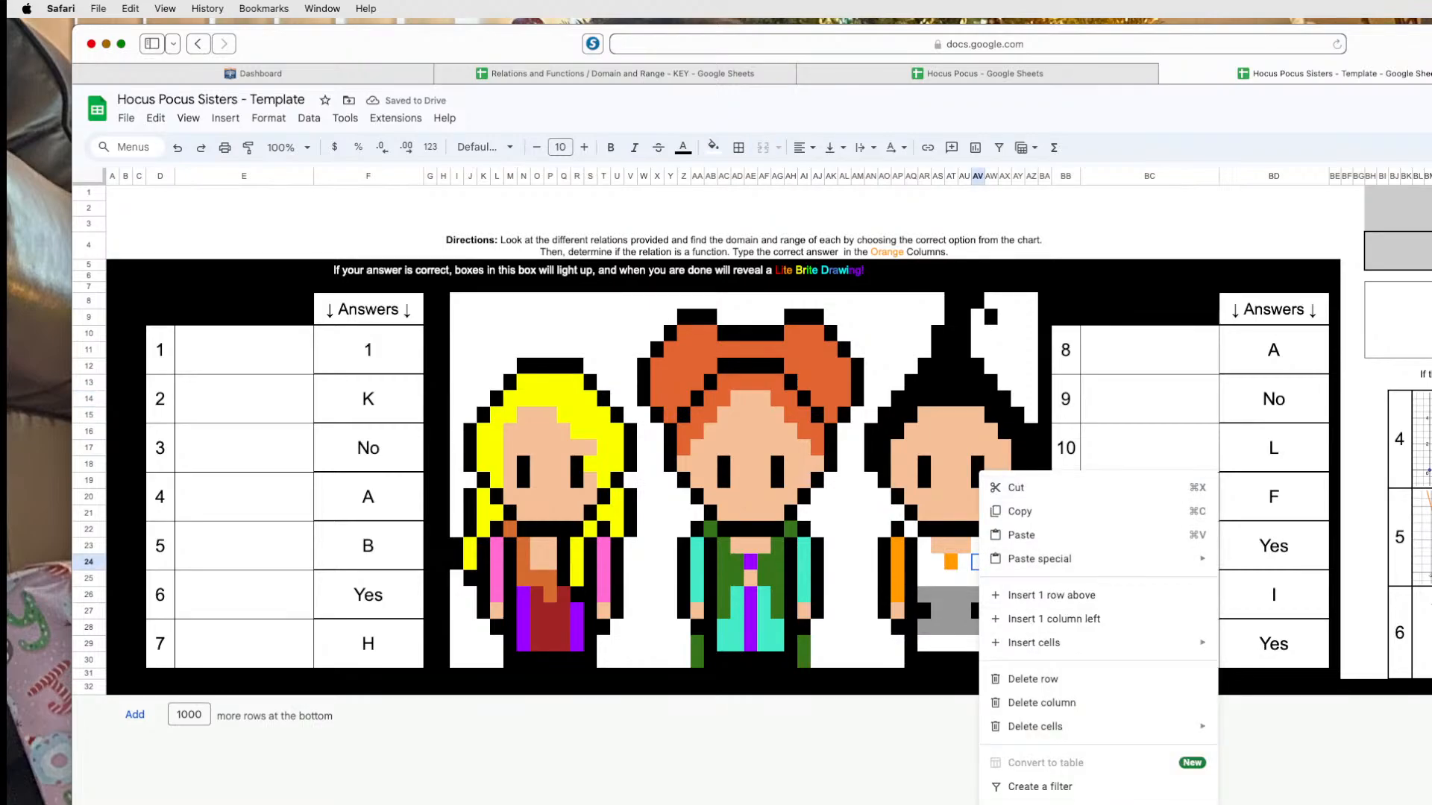
{"action": "left_click", "coordinate": [244, 399]}
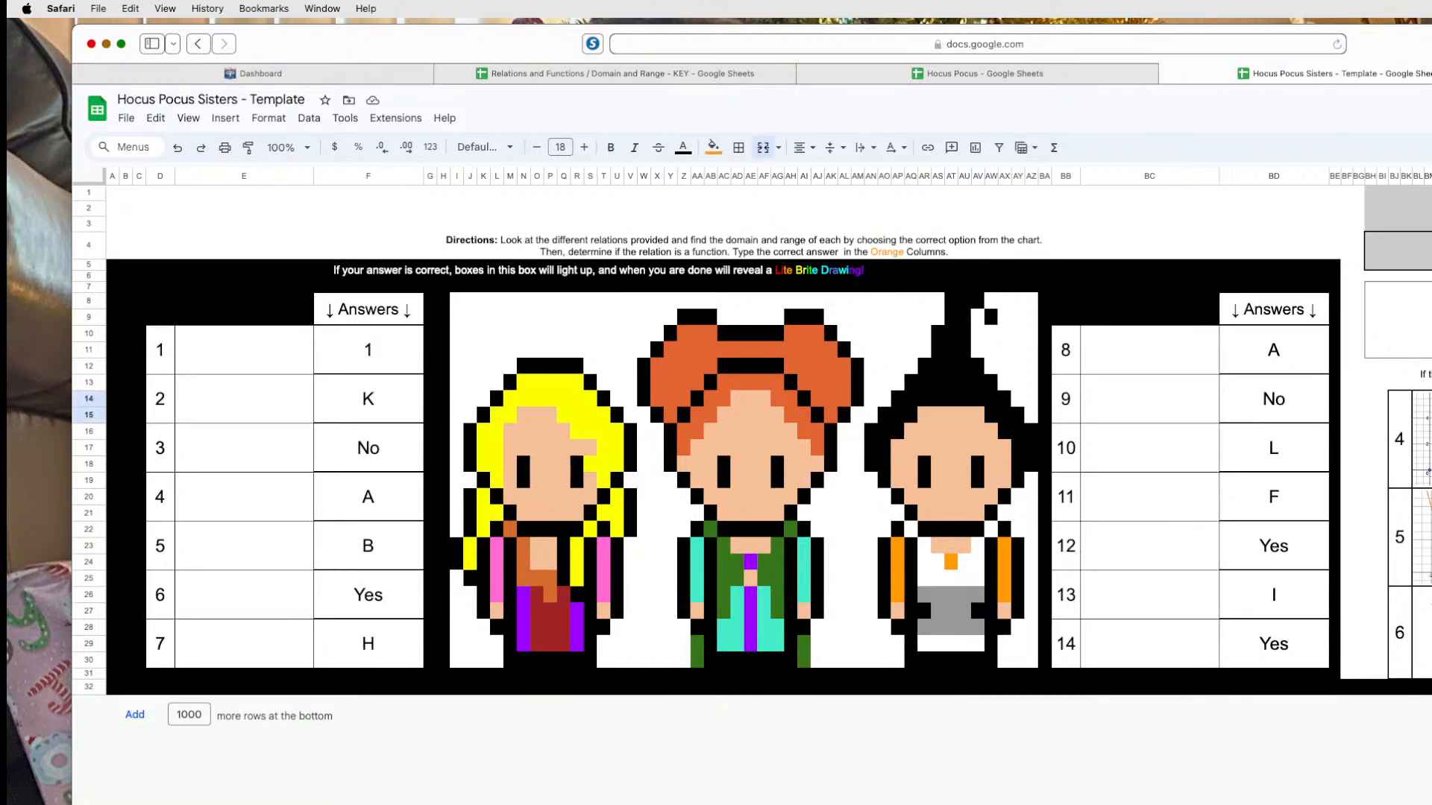
{"action": "key", "text": "Return"}
{"action": "left_click", "coordinate": [244, 497]}
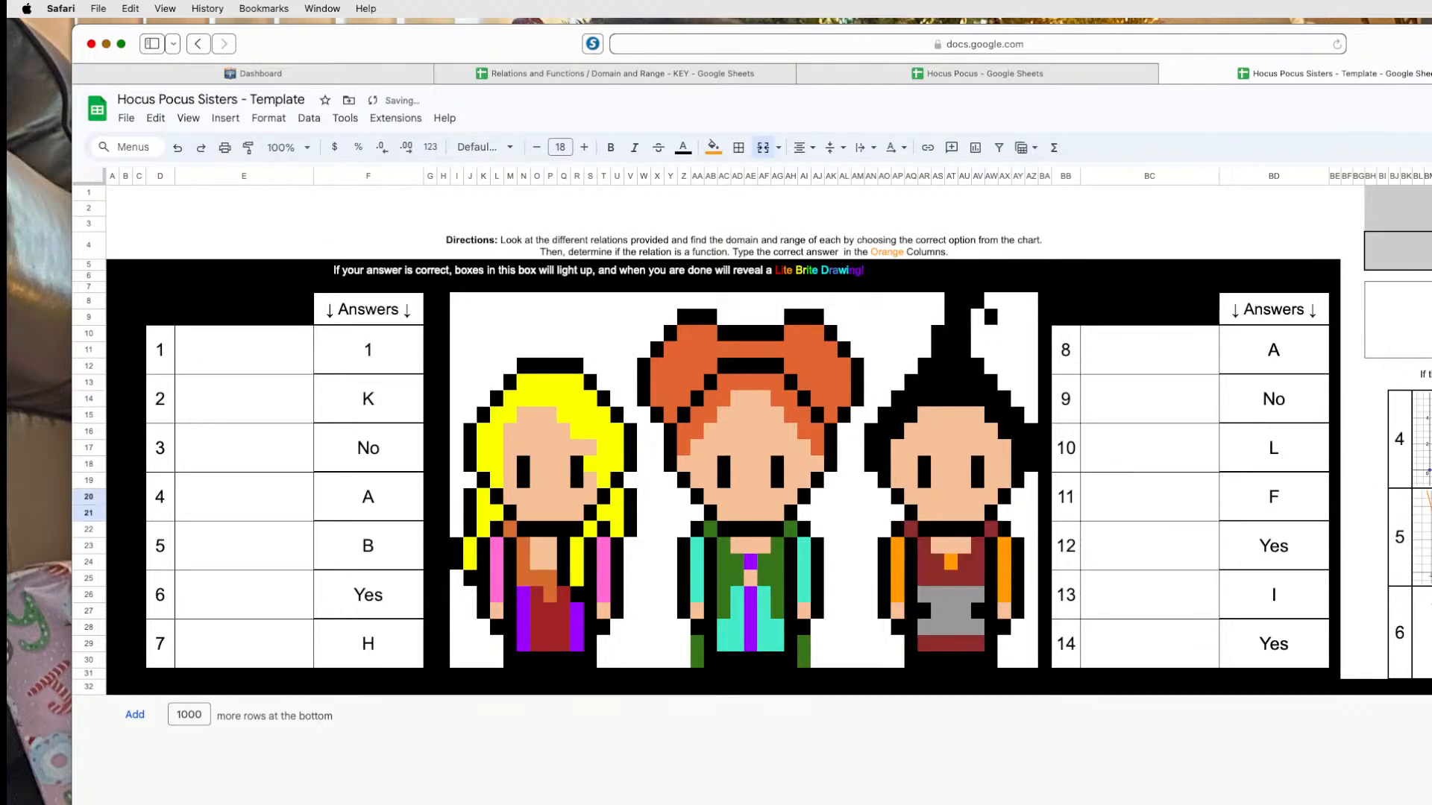
Test how the third sister's skin and the second sister's turquoise cells respond to their answers, checking cell AI24 and restoring the colors.
{"action": "left_click", "coordinate": [244, 447]}
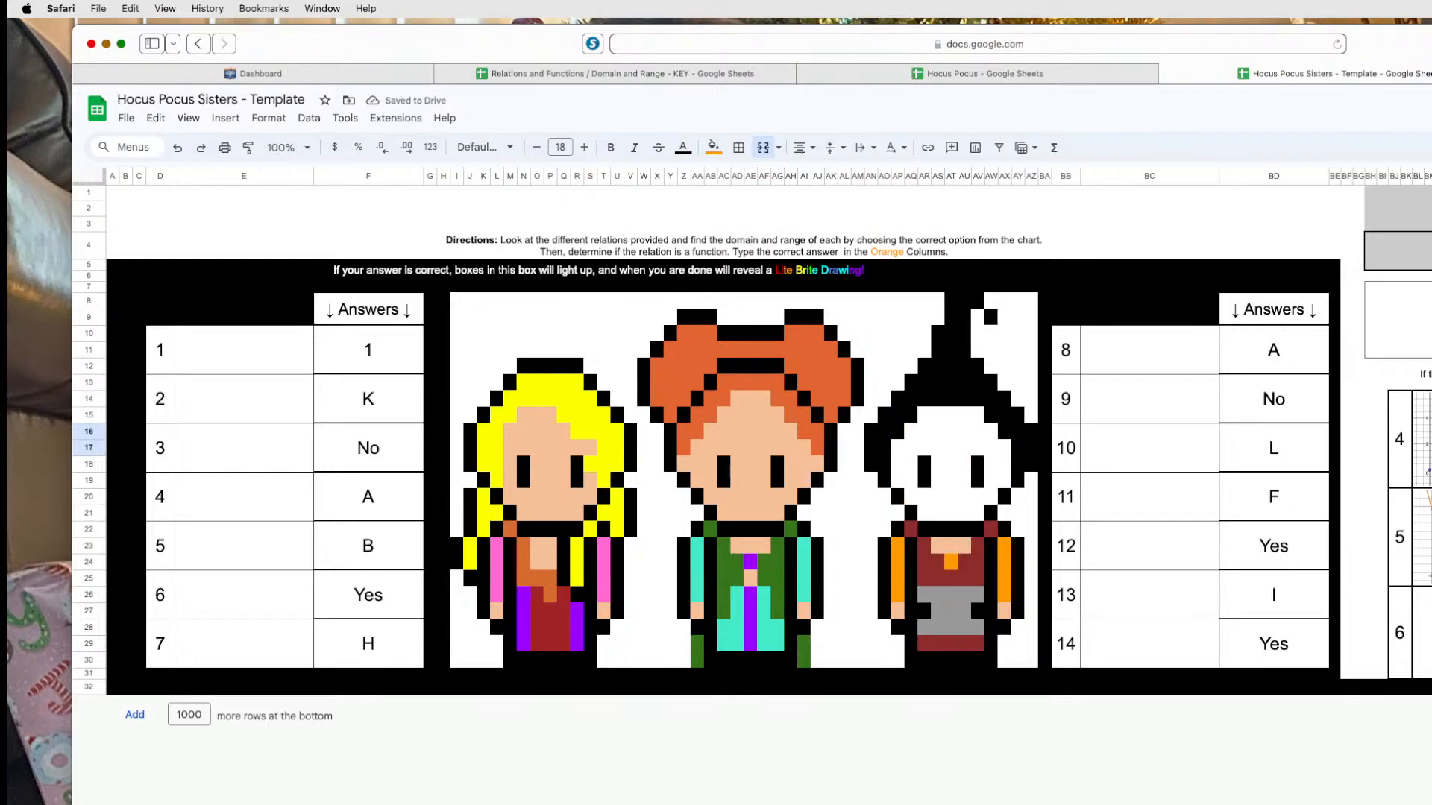
{"action": "left_click", "coordinate": [183, 147]}
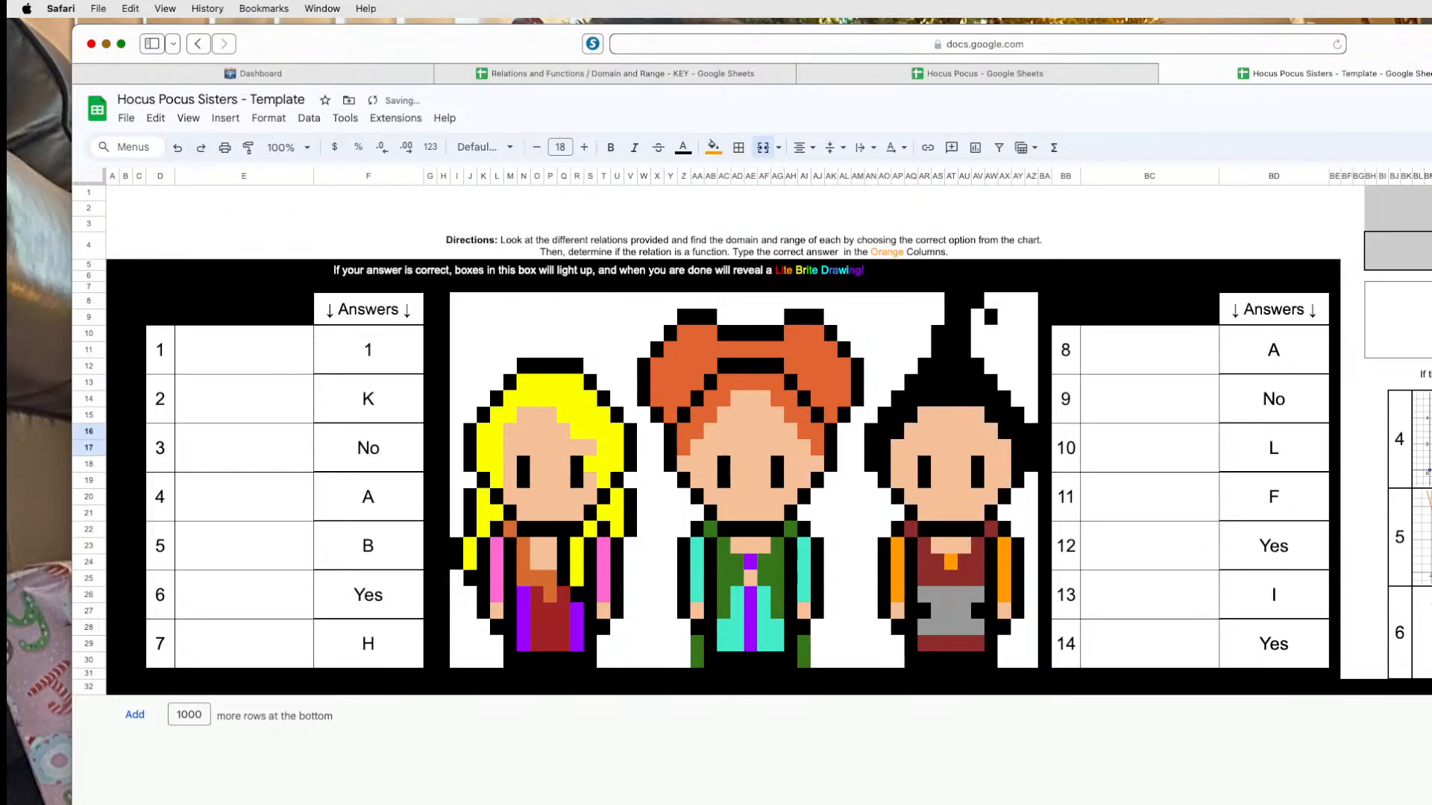
{"action": "key", "text": "Return"}
{"action": "key", "text": "Delete"}
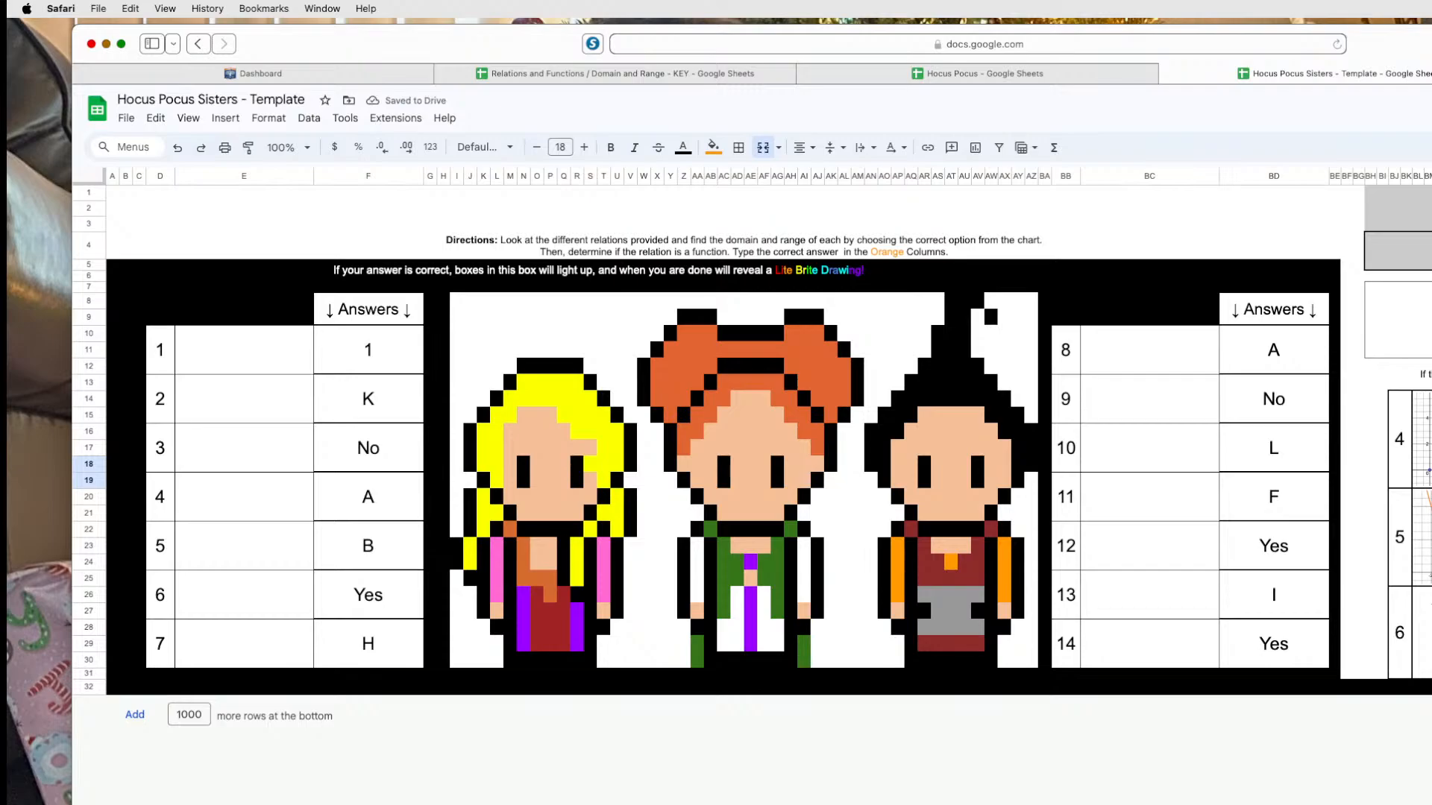
{"action": "right_click", "coordinate": [806, 560]}
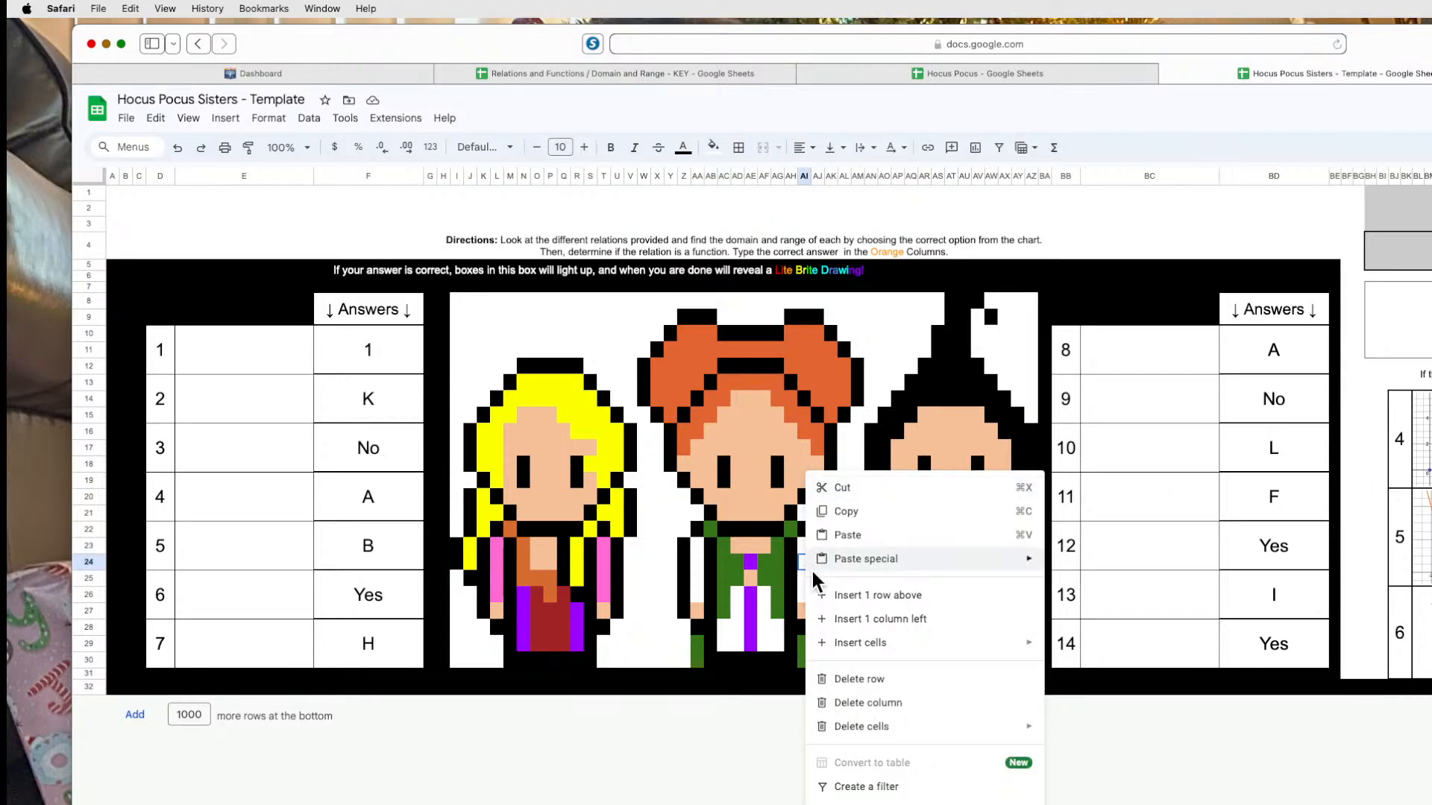
{"action": "key", "text": "Escape"}
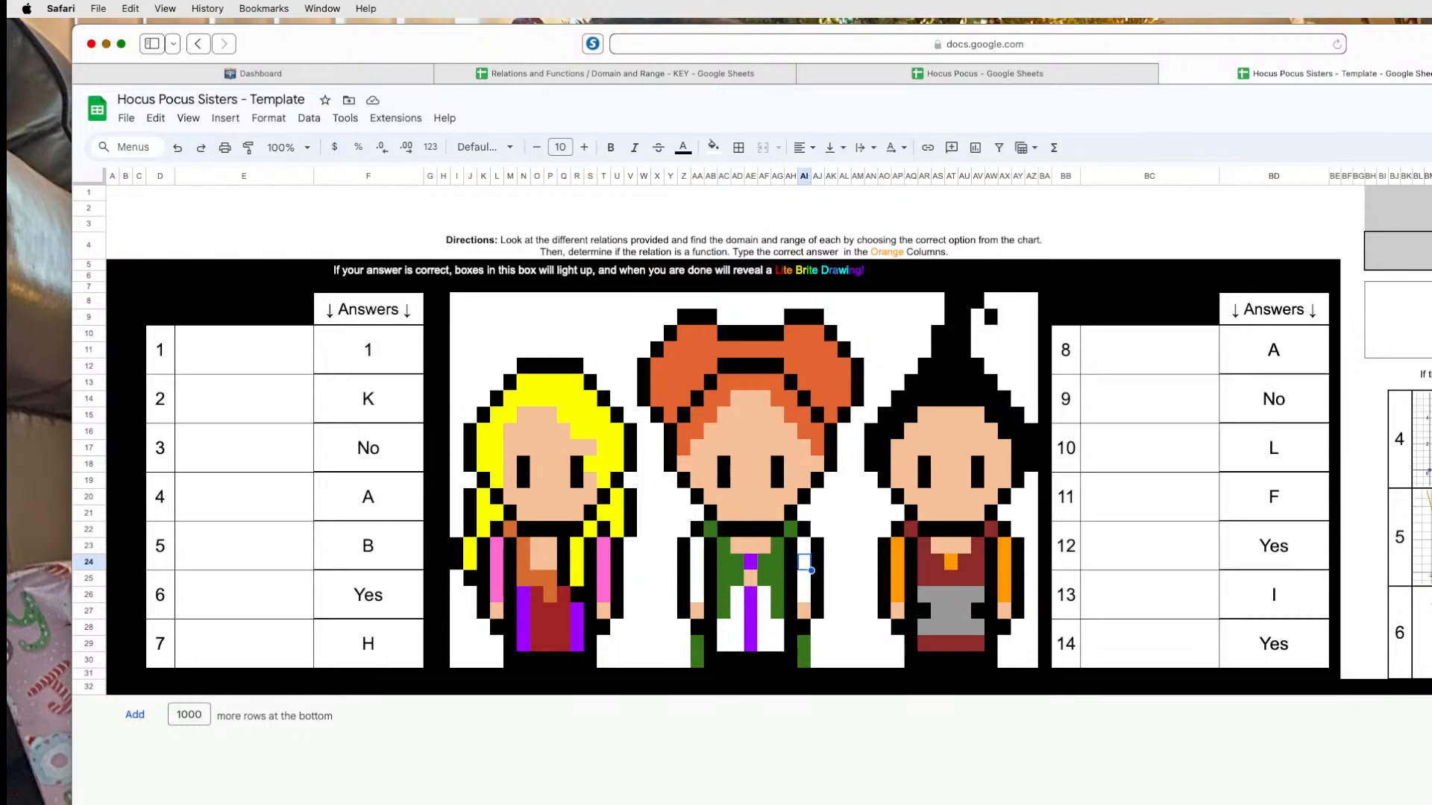
{"action": "key", "text": "super+z"}
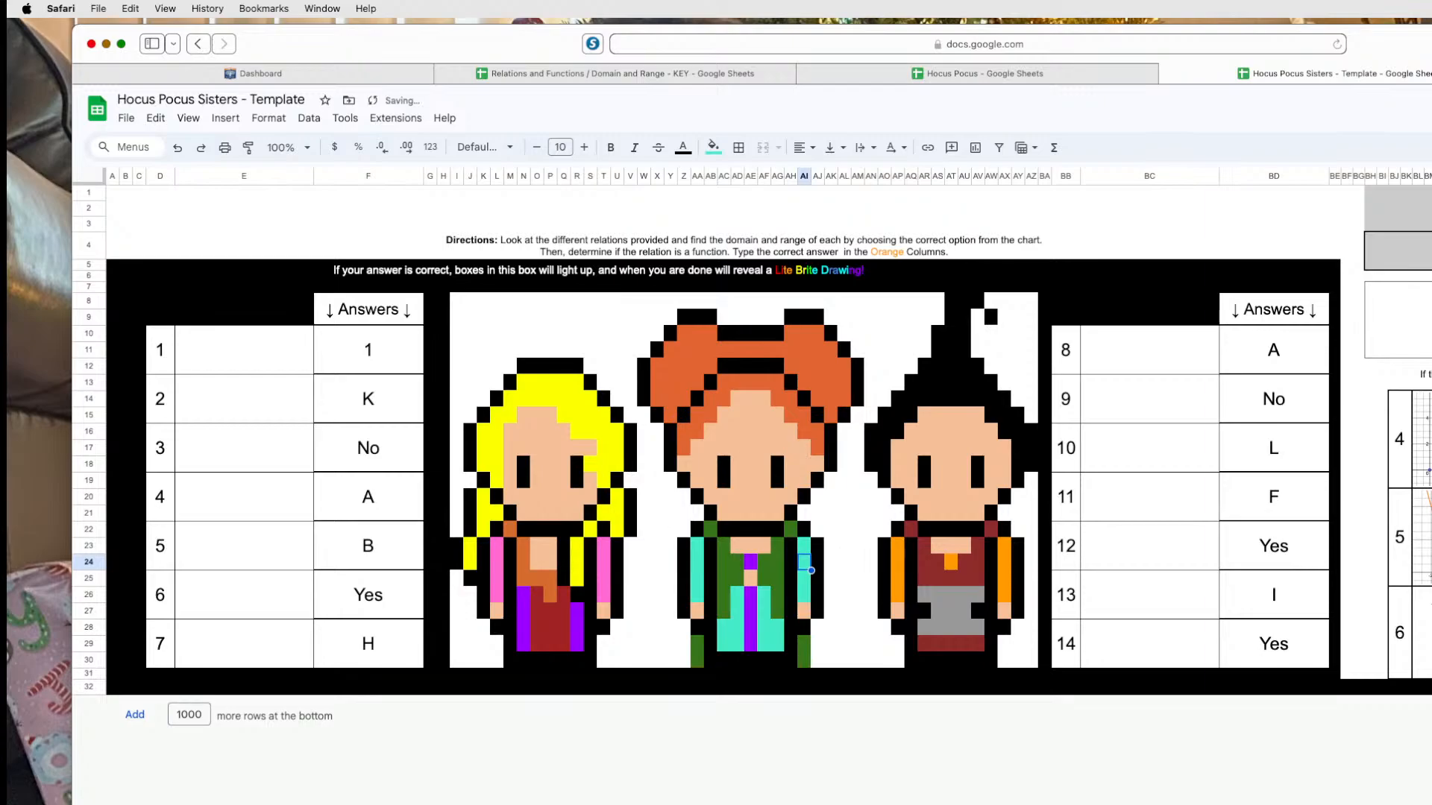
Add the question 1 answer cell F10:F12 to the turquoise conditional formatting rule's ranges.
{"action": "left_click", "coordinate": [892, 654]}
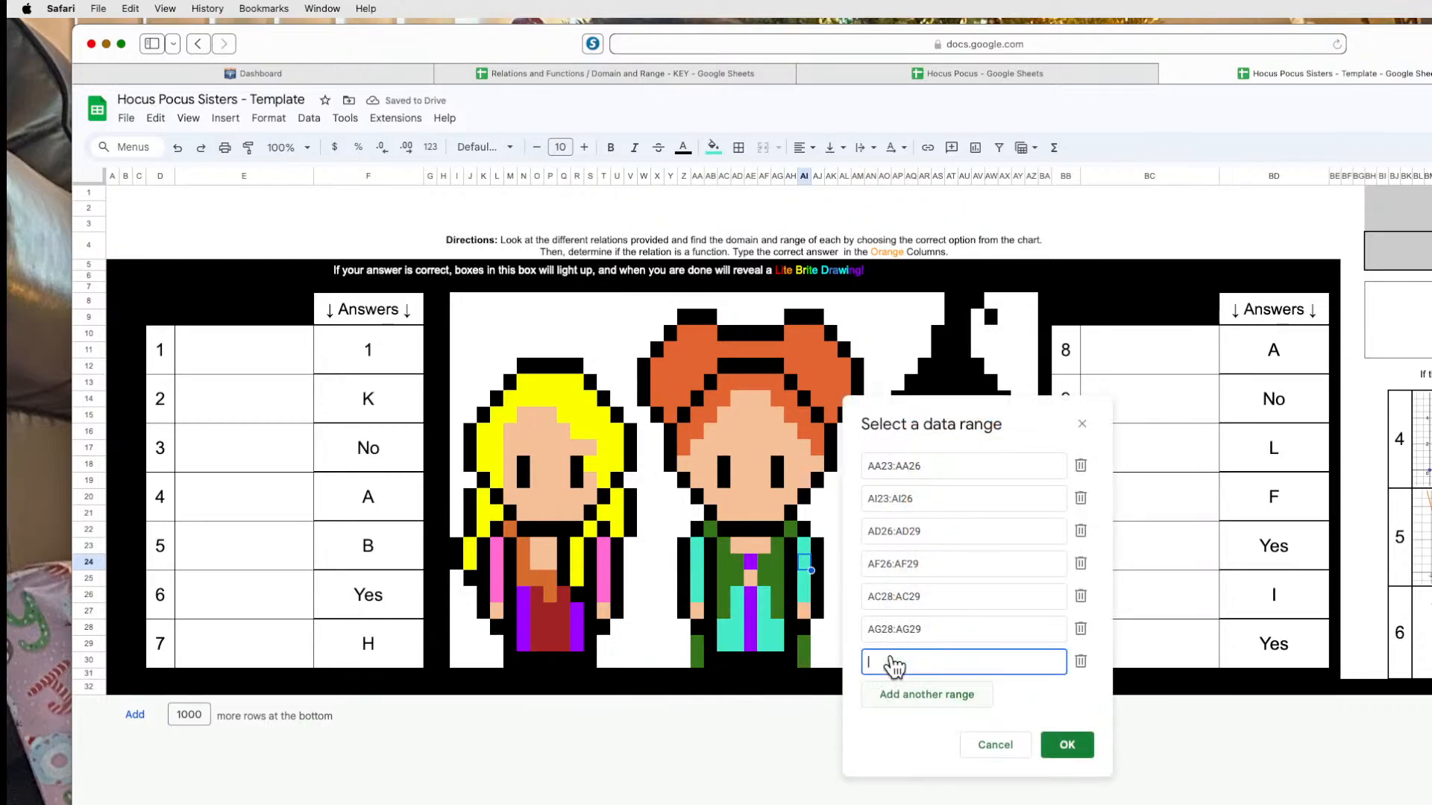
{"action": "left_click", "coordinate": [418, 363]}
{"action": "left_click", "coordinate": [1069, 745]}
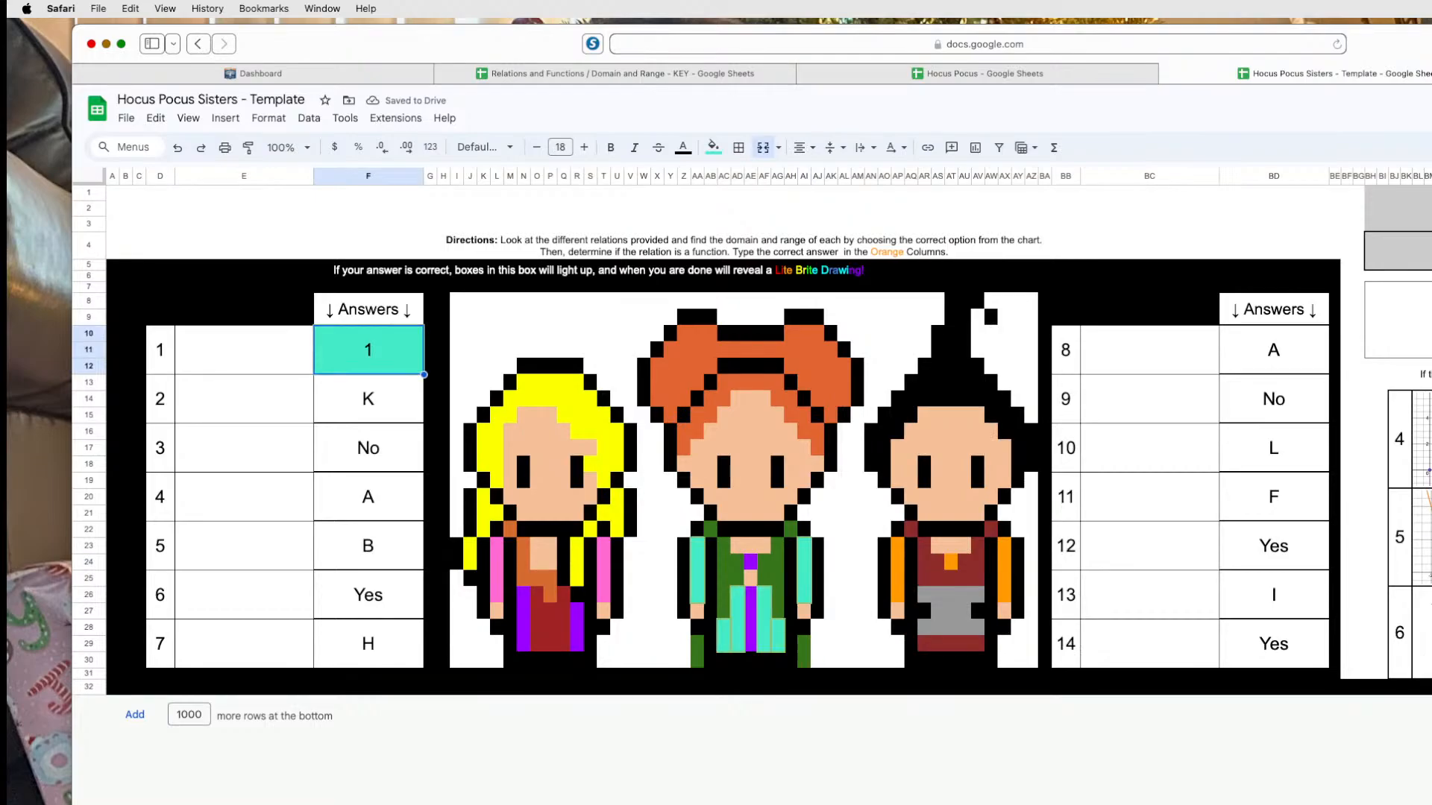
{"action": "left_click", "coordinate": [368, 394]}
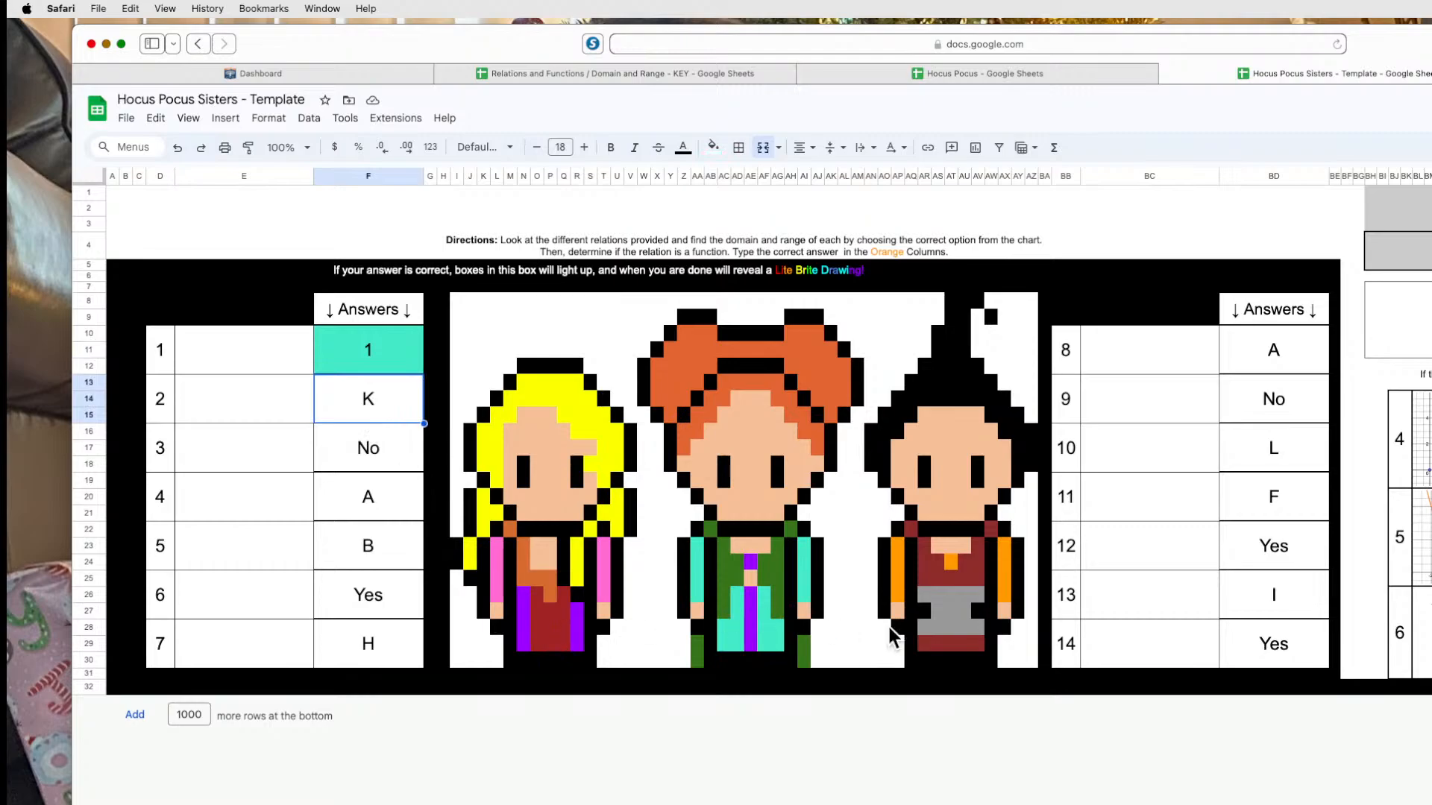
Clear the question 1 answer and re-enter 1 to test how its cell and the sisters' colors respond.
{"action": "left_click", "coordinate": [383, 358]}
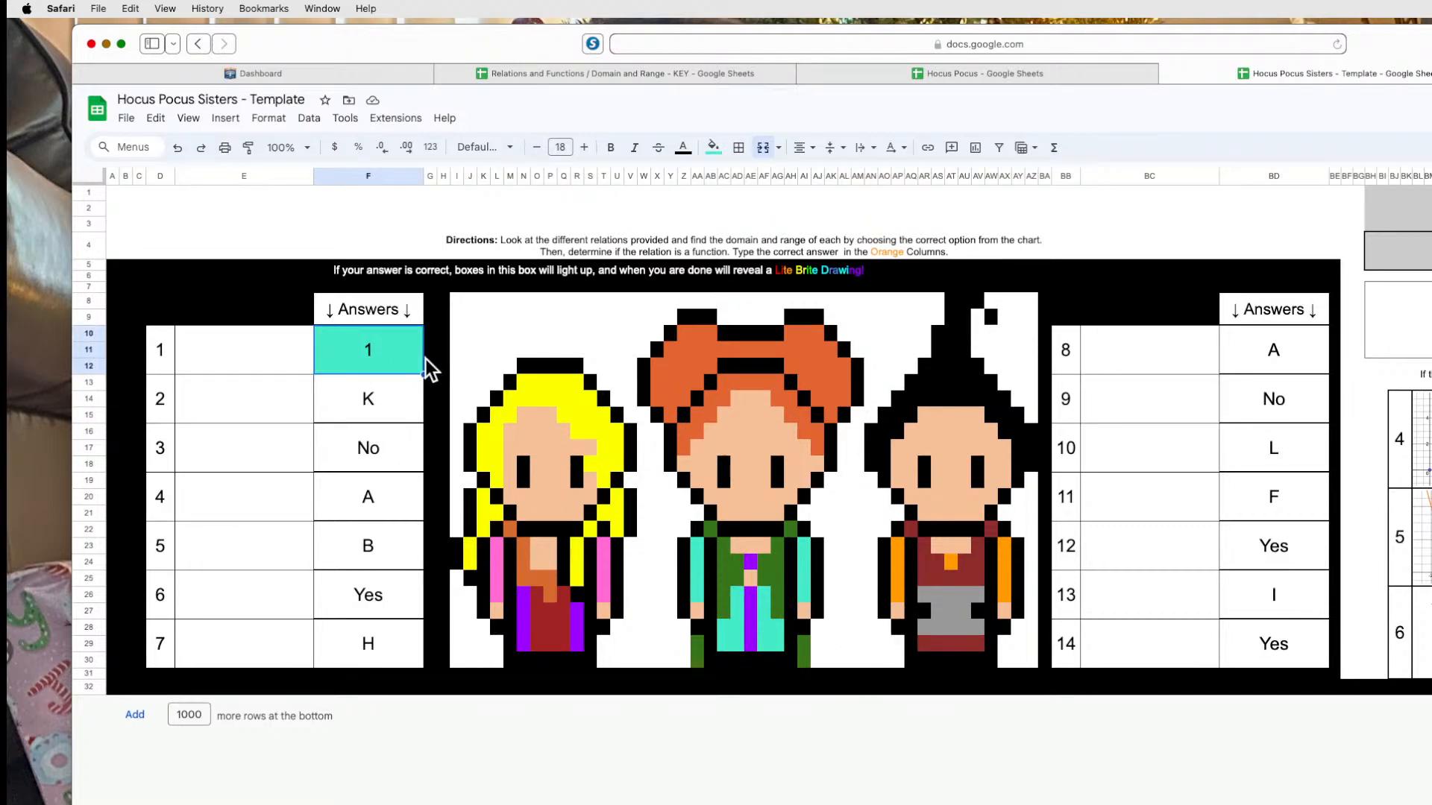
{"action": "key", "text": "Delete"}
{"action": "type", "text": "1"}
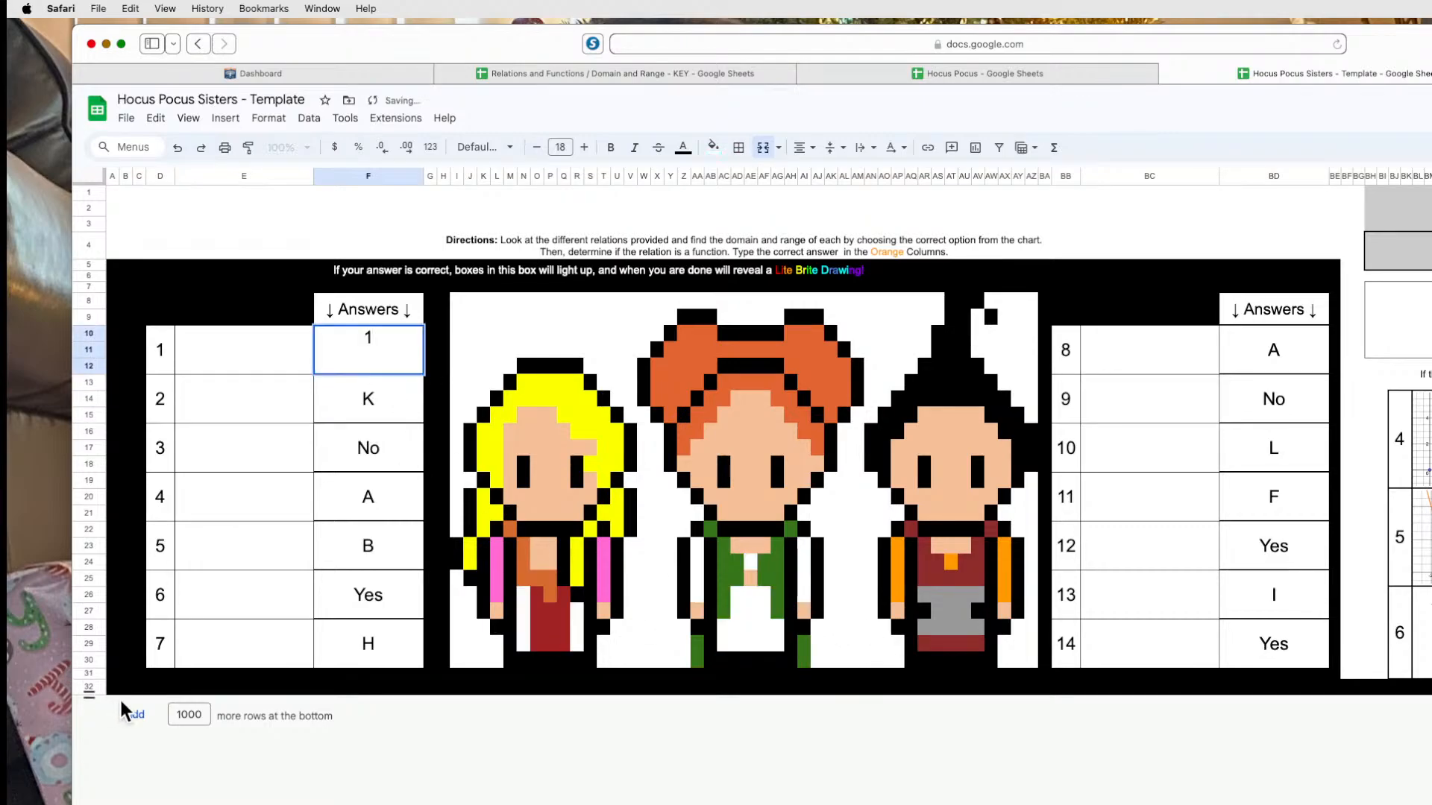
{"action": "left_click", "coordinate": [341, 586]}
{"action": "left_click", "coordinate": [365, 343]}
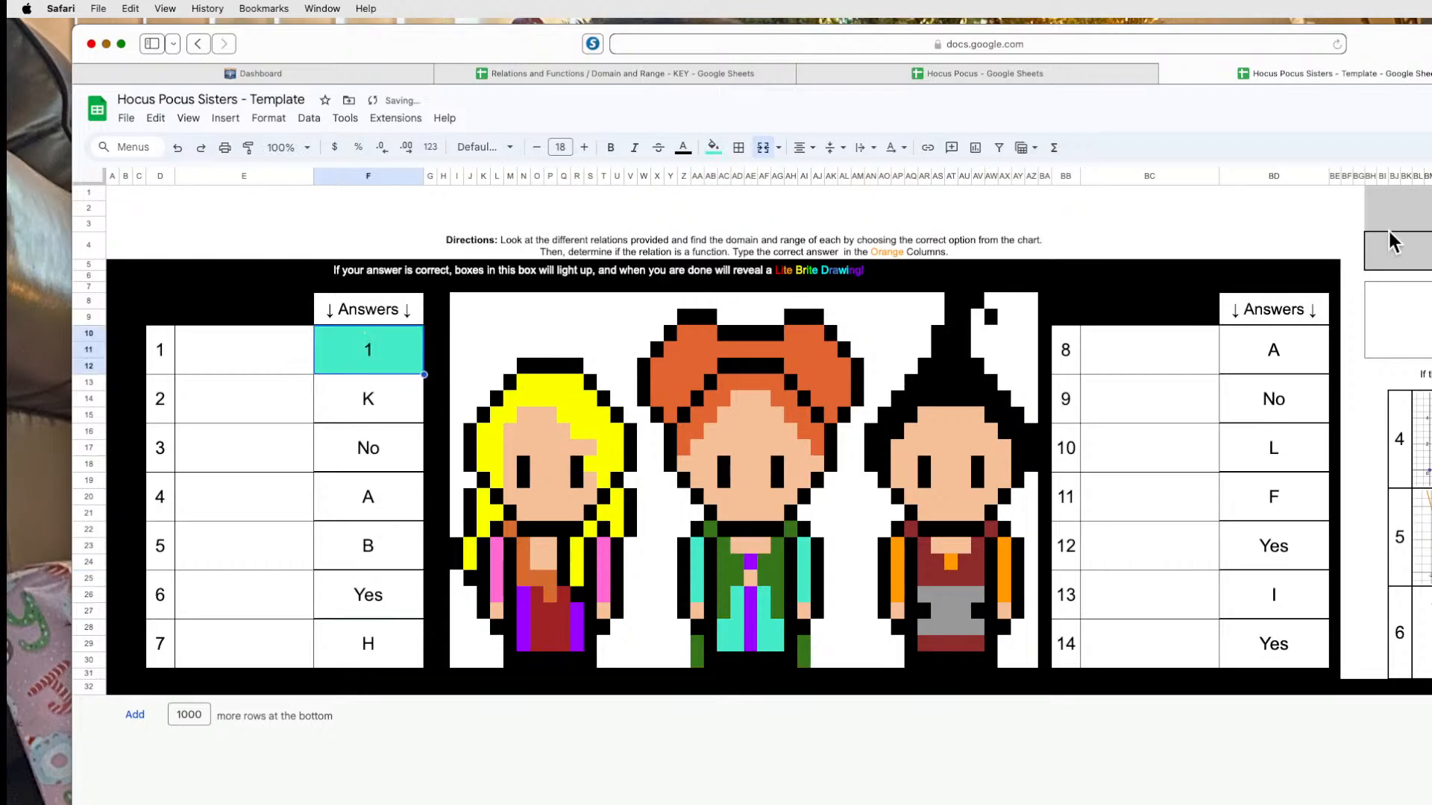
Add the question 1 answer cell F10:F12 to the ranges of the purple rule that covers cell N27.
{"action": "left_click", "coordinate": [526, 612]}
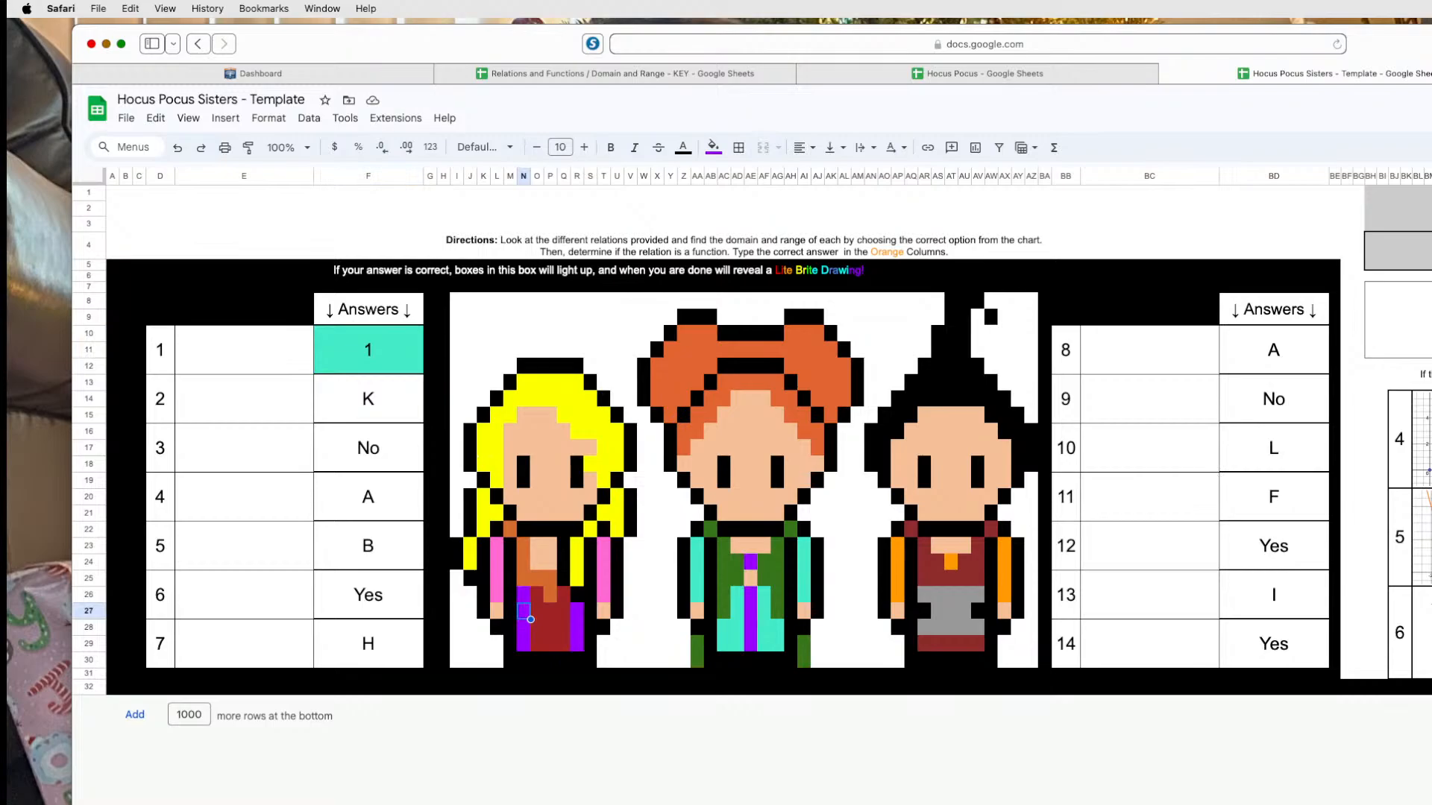
{"action": "left_click", "coordinate": [943, 634]}
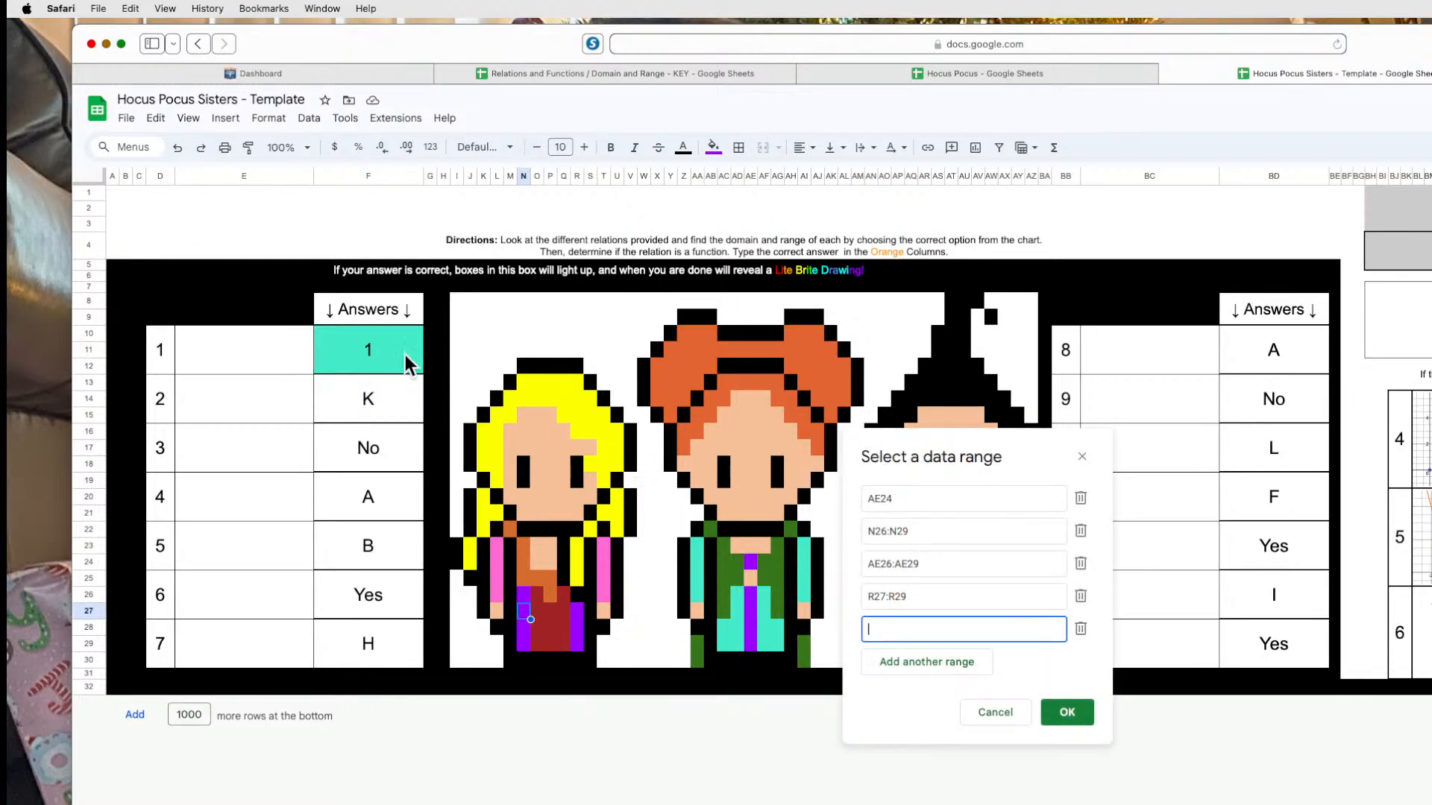
{"action": "left_click", "coordinate": [410, 362]}
{"action": "left_click", "coordinate": [1083, 715]}
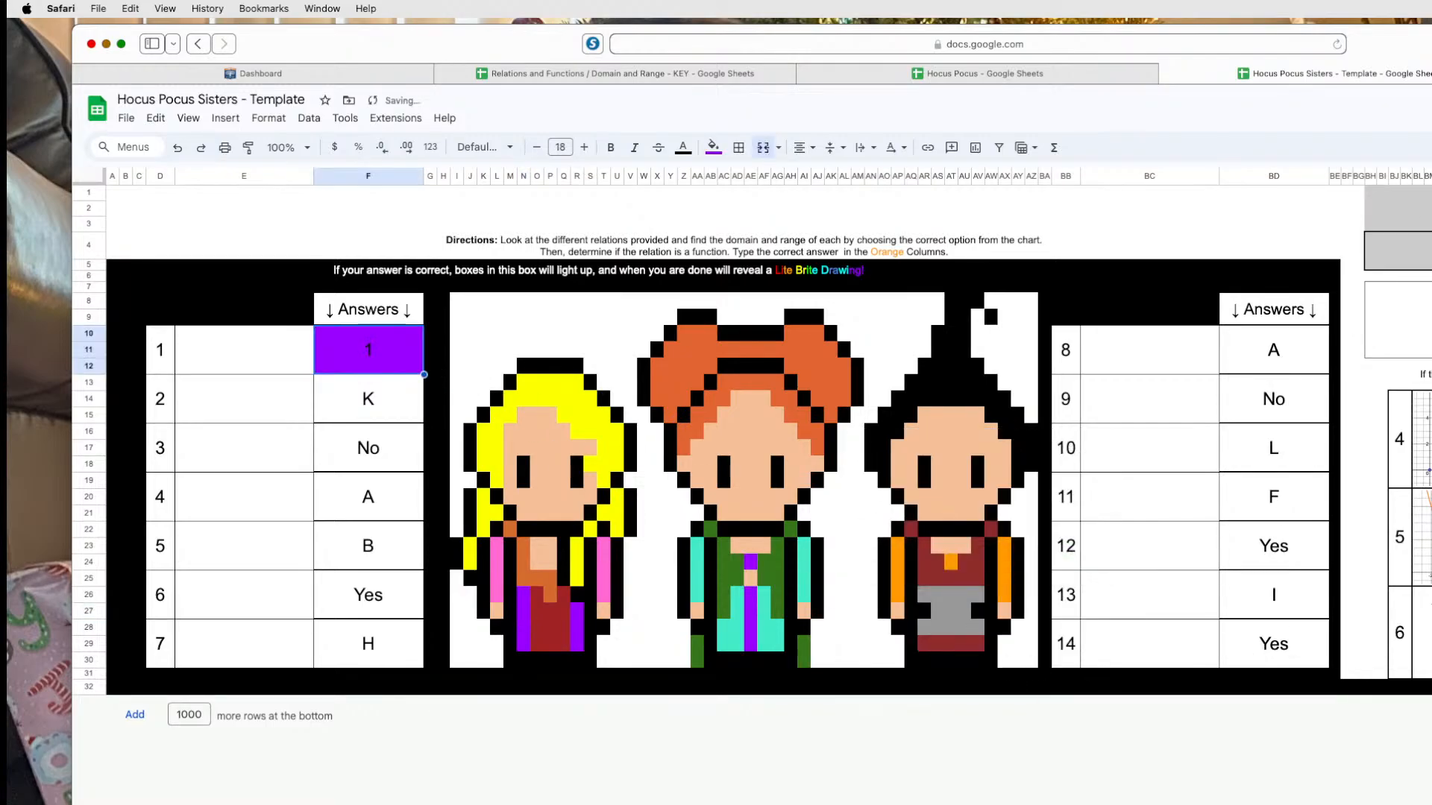
{"action": "left_click", "coordinate": [658, 686]}
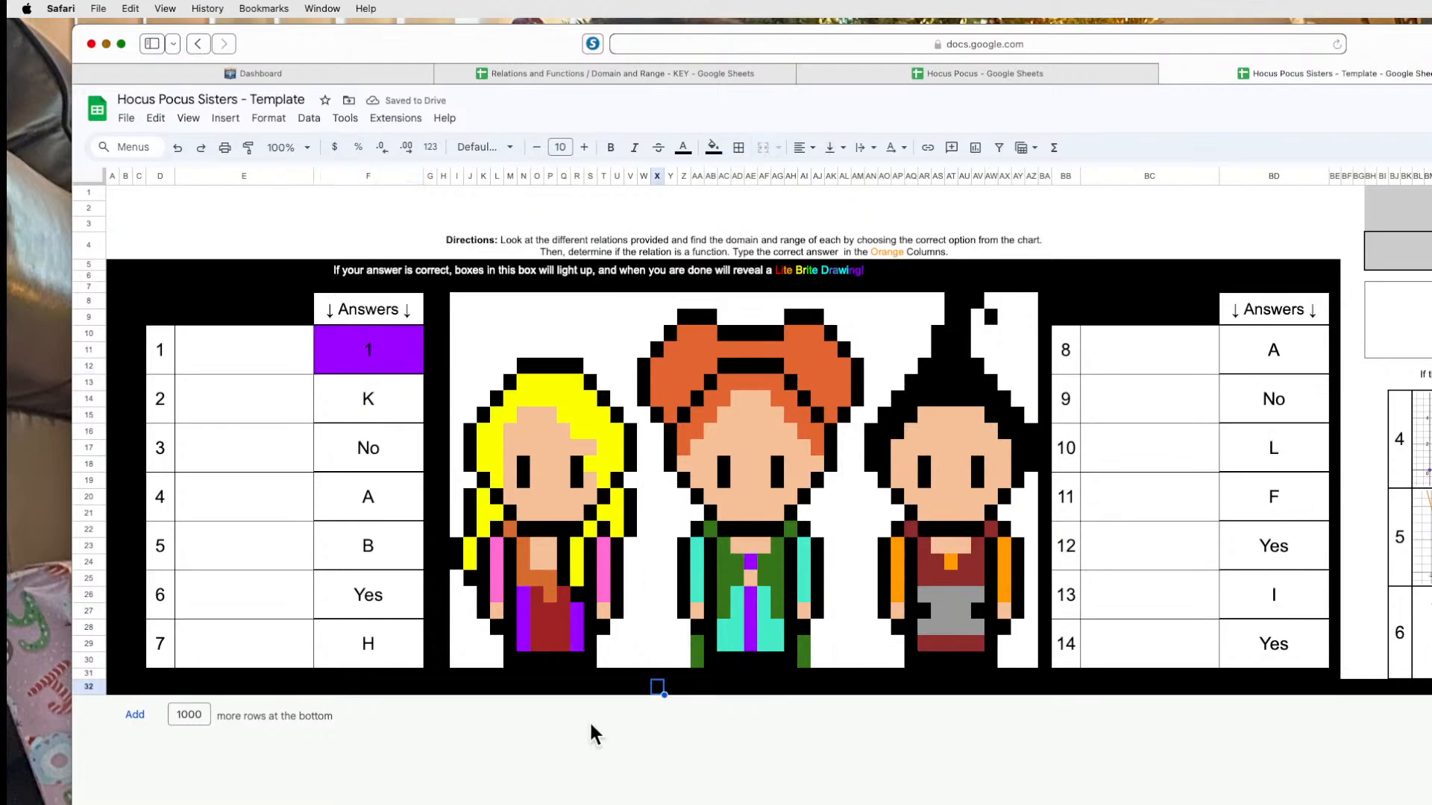
Clear the question 2 answer and add its cell F13:F15 to the conditional formatting ranges of the first sister's pink sleeves.
{"action": "left_click", "coordinate": [400, 352]}
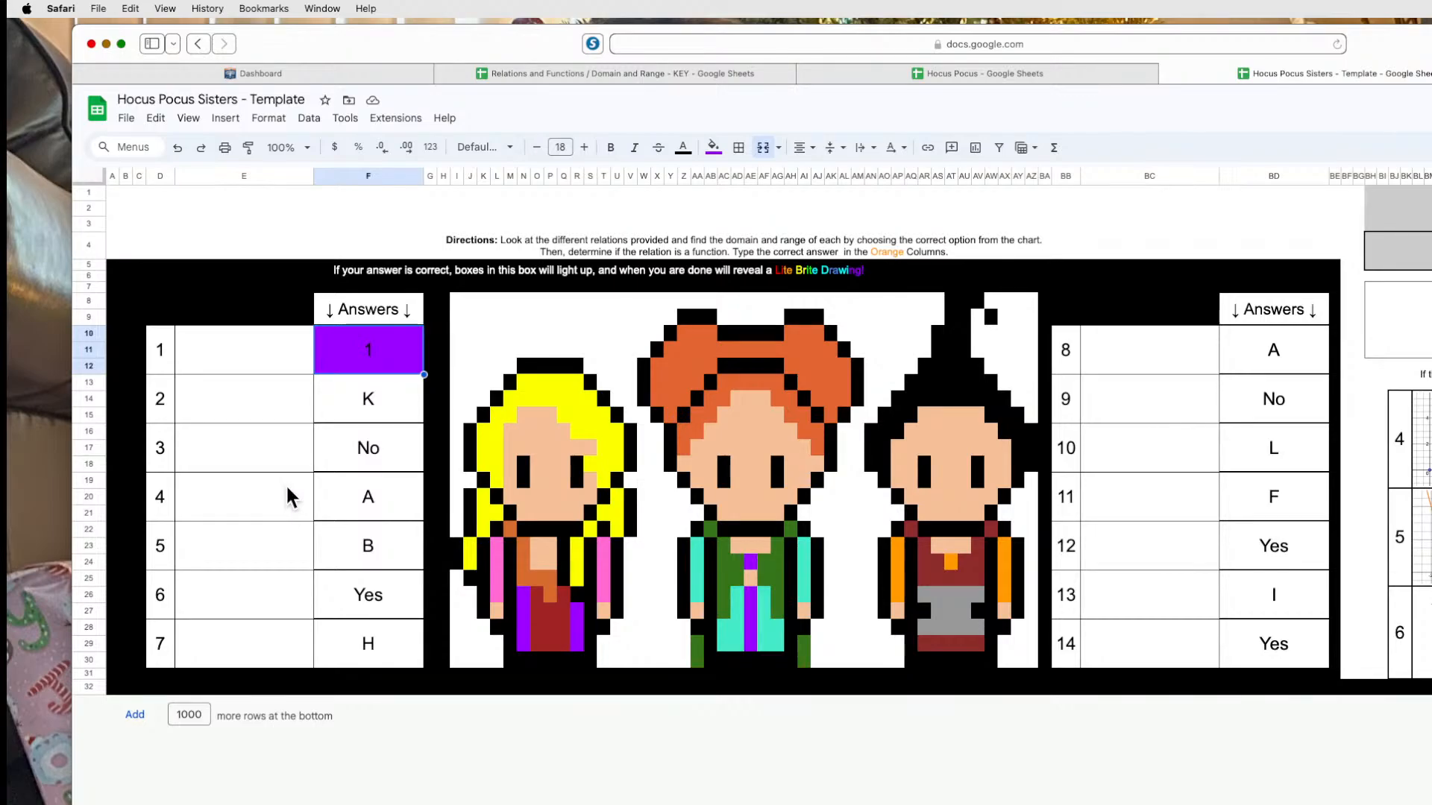
{"action": "left_click", "coordinate": [400, 406]}
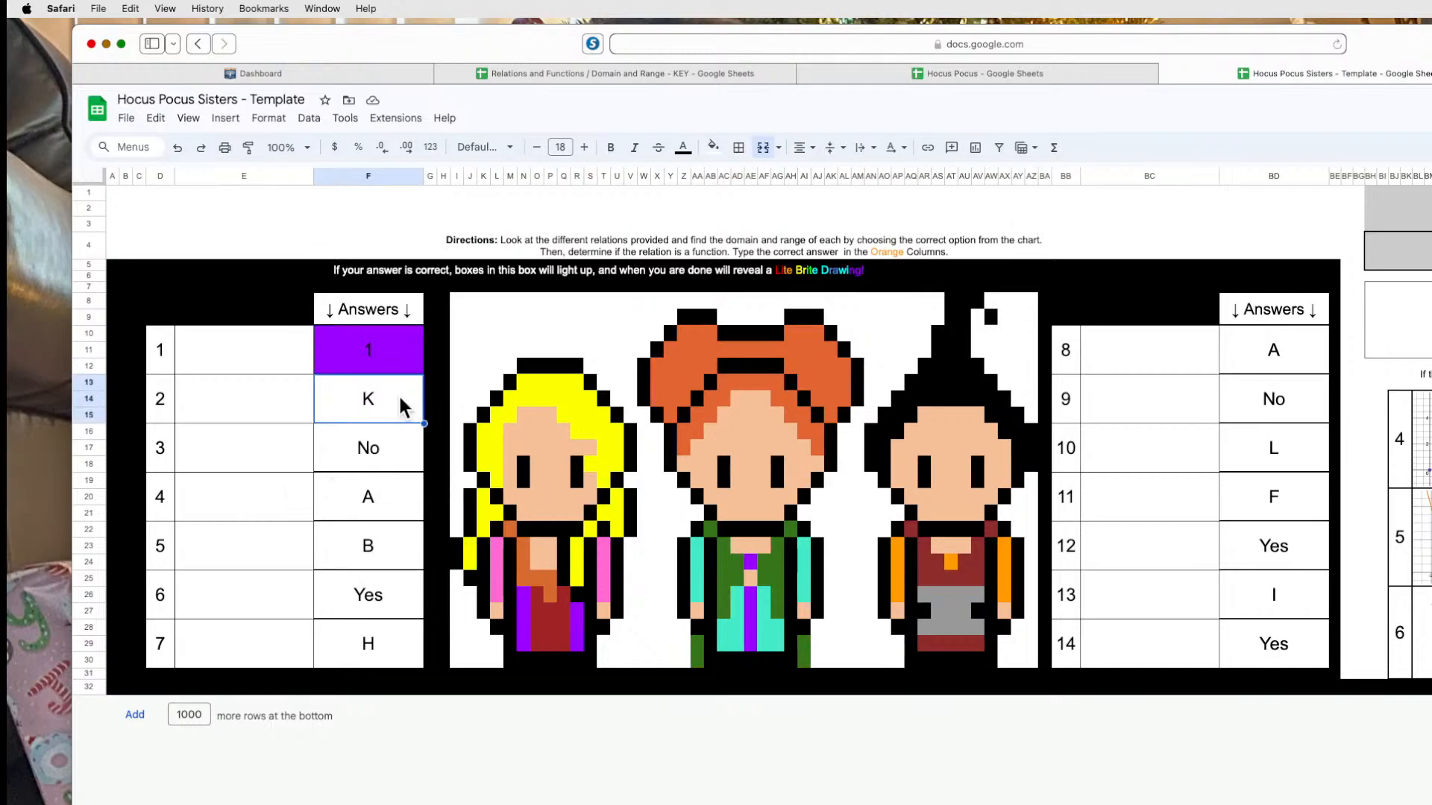
{"action": "key", "text": "Delete"}
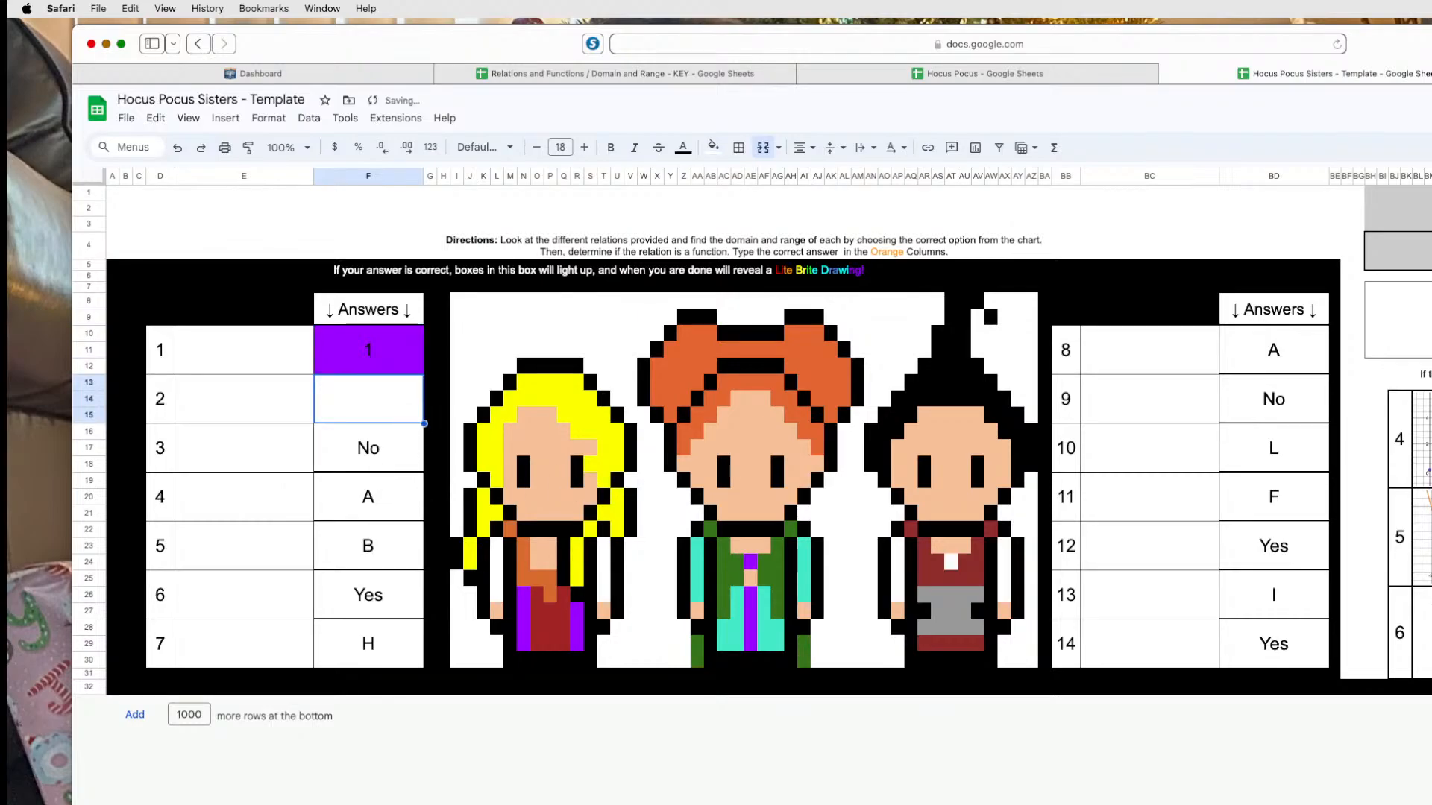
{"action": "left_click", "coordinate": [495, 576]}
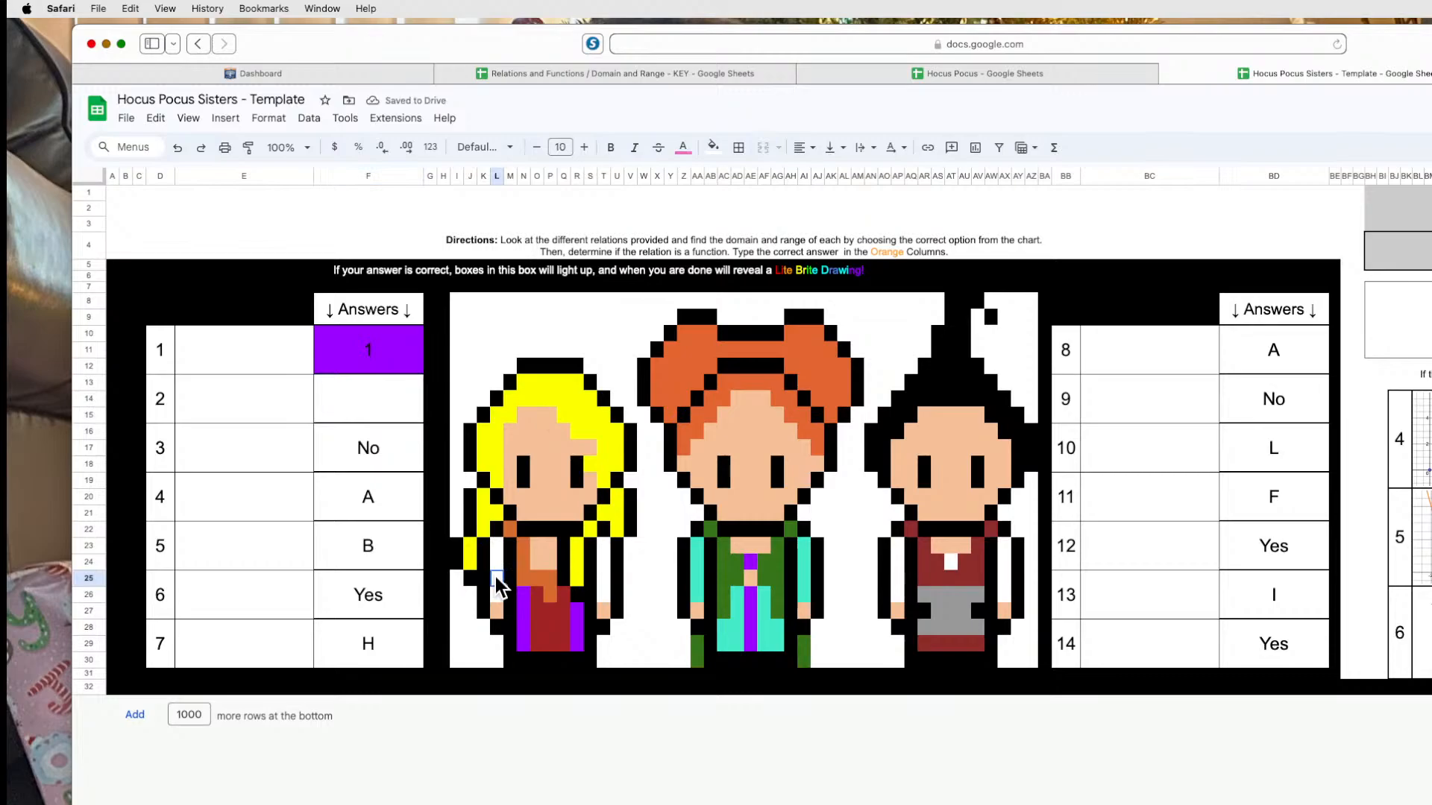
{"action": "right_click", "coordinate": [496, 576]}
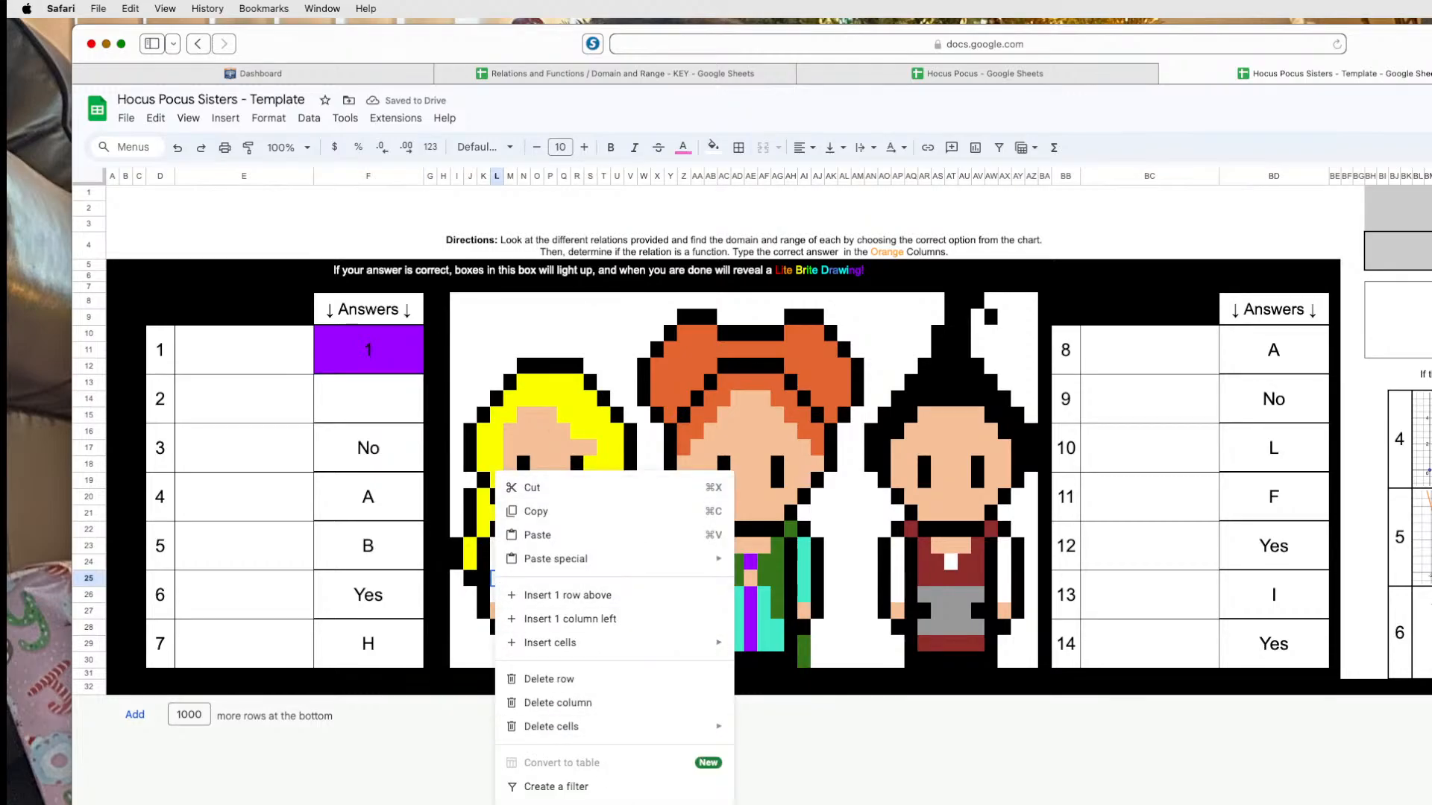
{"action": "left_click", "coordinate": [791, 804]}
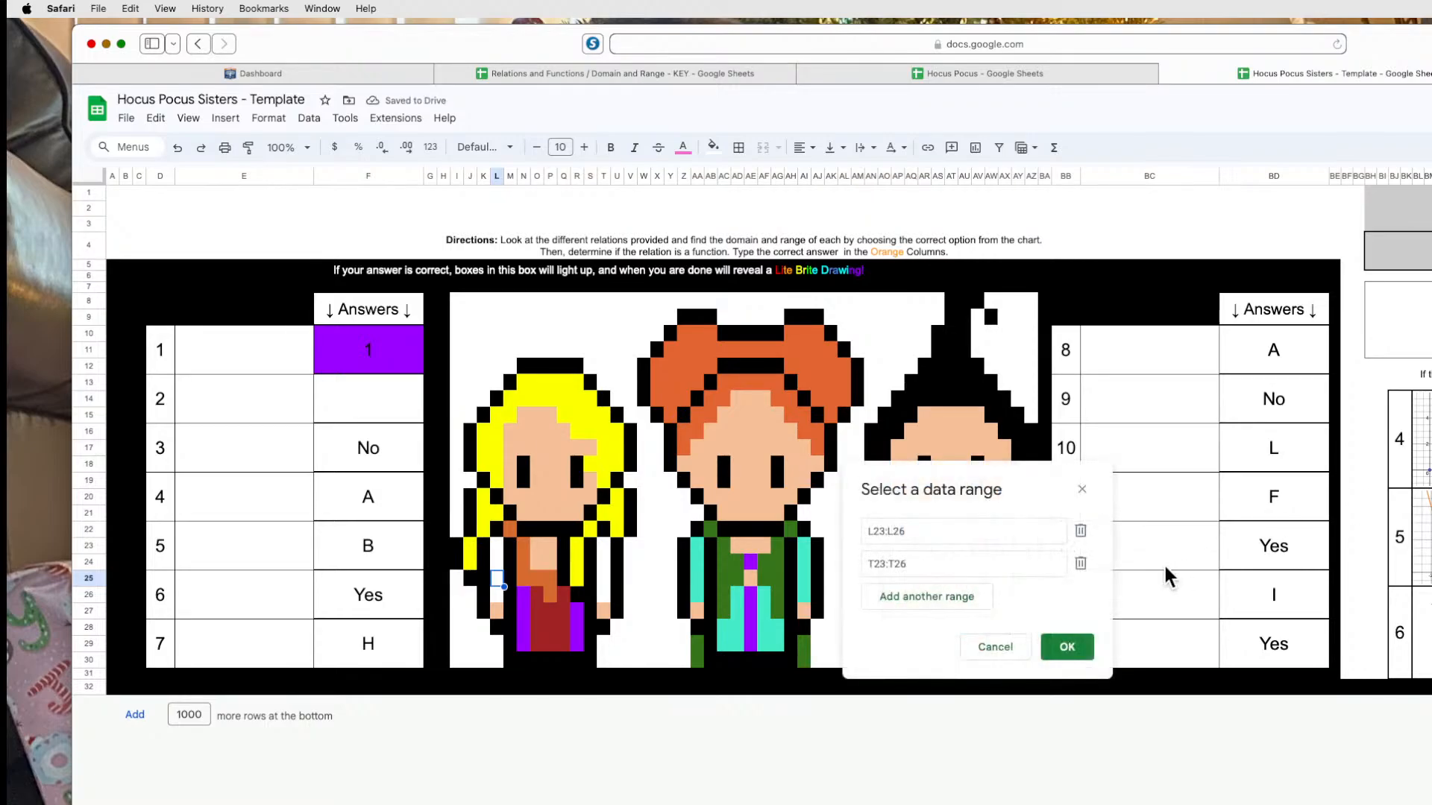
{"action": "left_click", "coordinate": [945, 597]}
{"action": "left_click", "coordinate": [386, 388]}
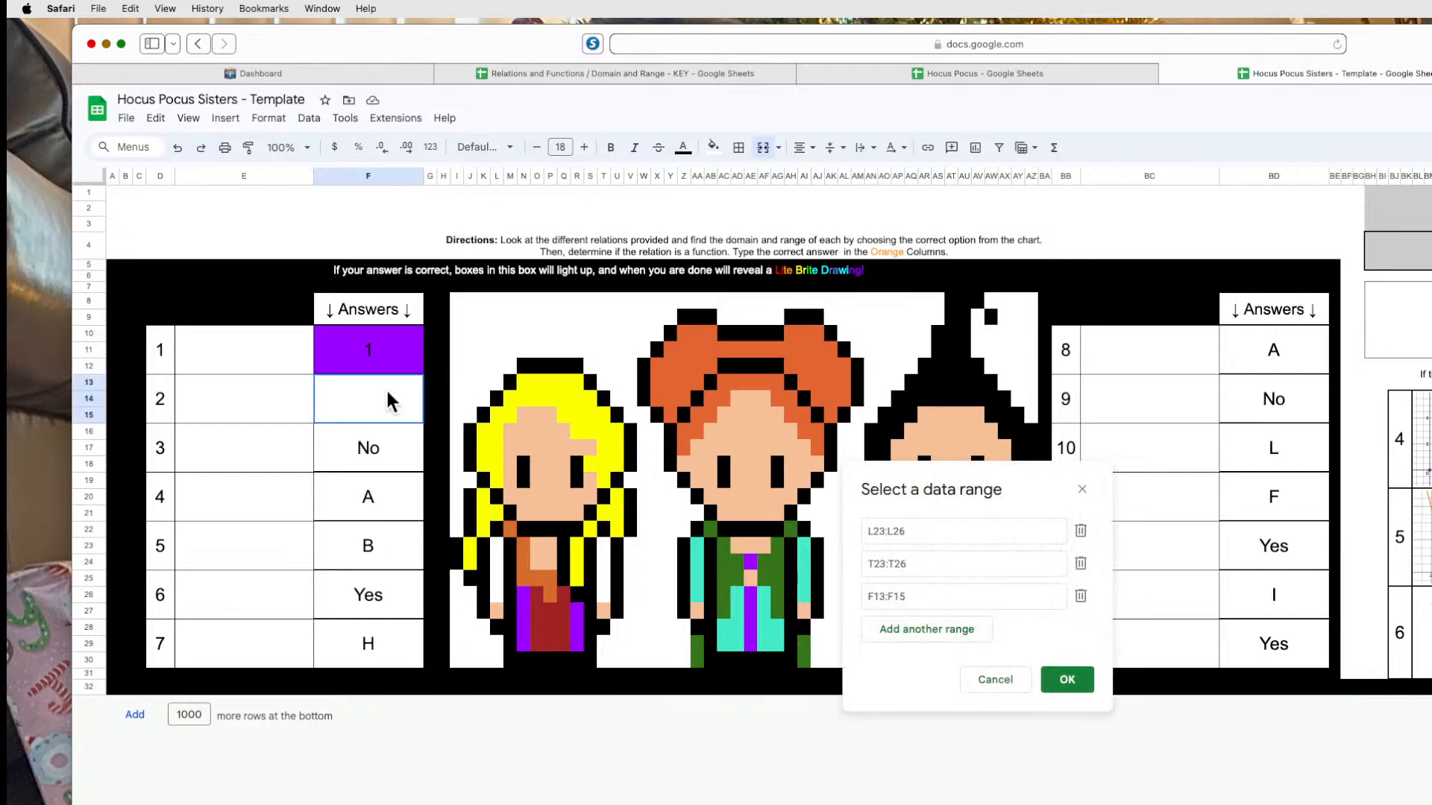
{"action": "left_click", "coordinate": [1074, 682]}
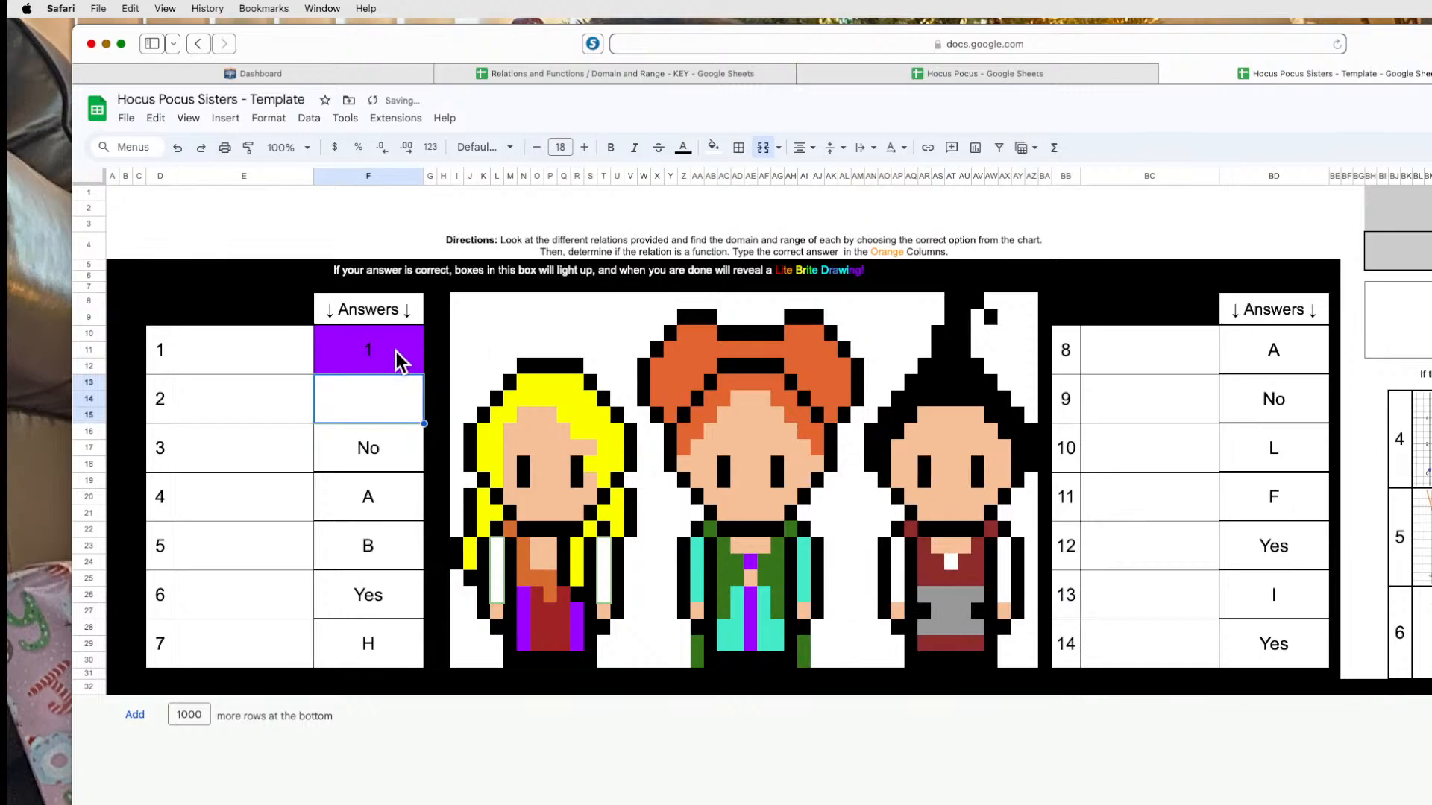
Enter 2 as the question 2 answer and 3 as the question 3 answer.
{"action": "type", "text": "2"}
{"action": "key", "text": "Return"}
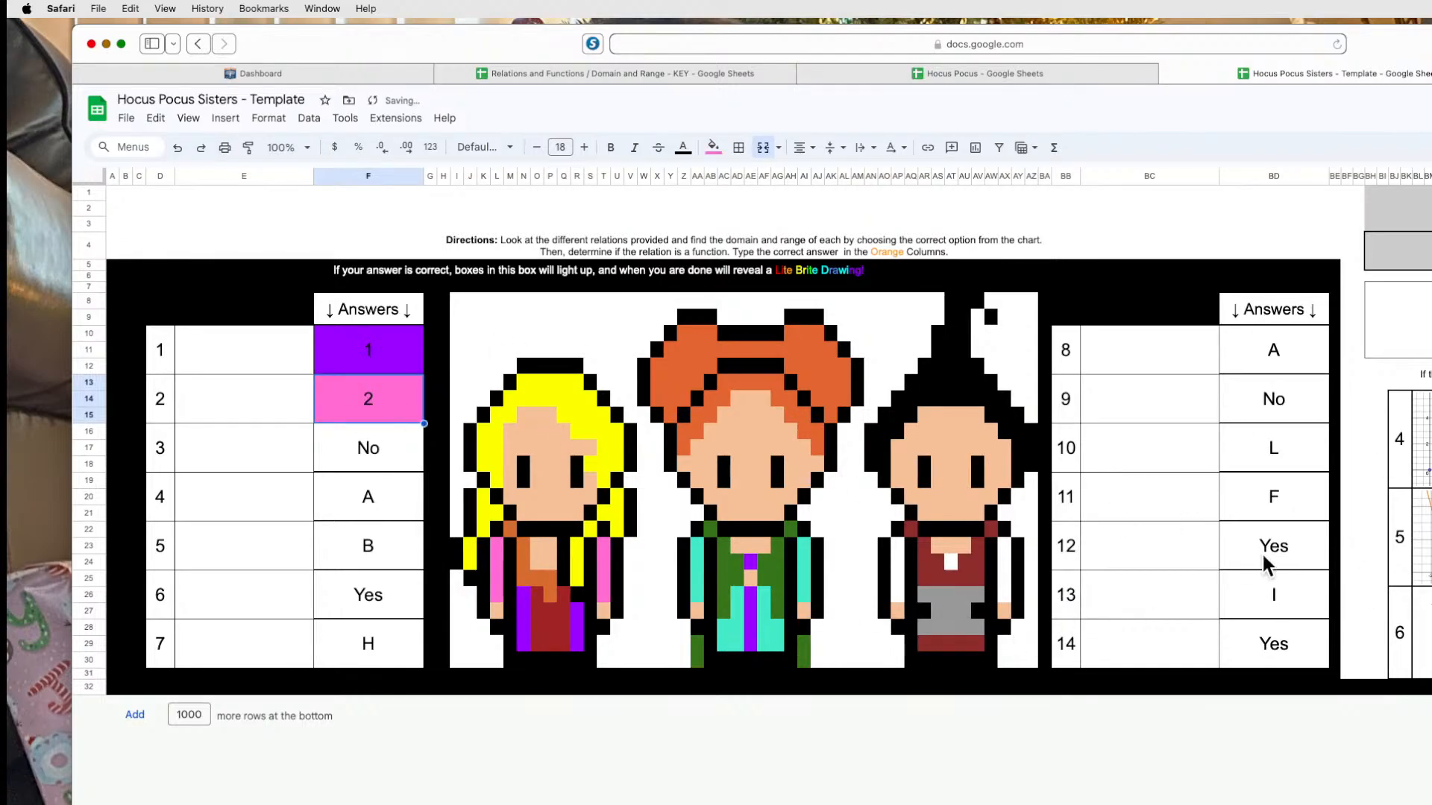
{"action": "left_click", "coordinate": [396, 451]}
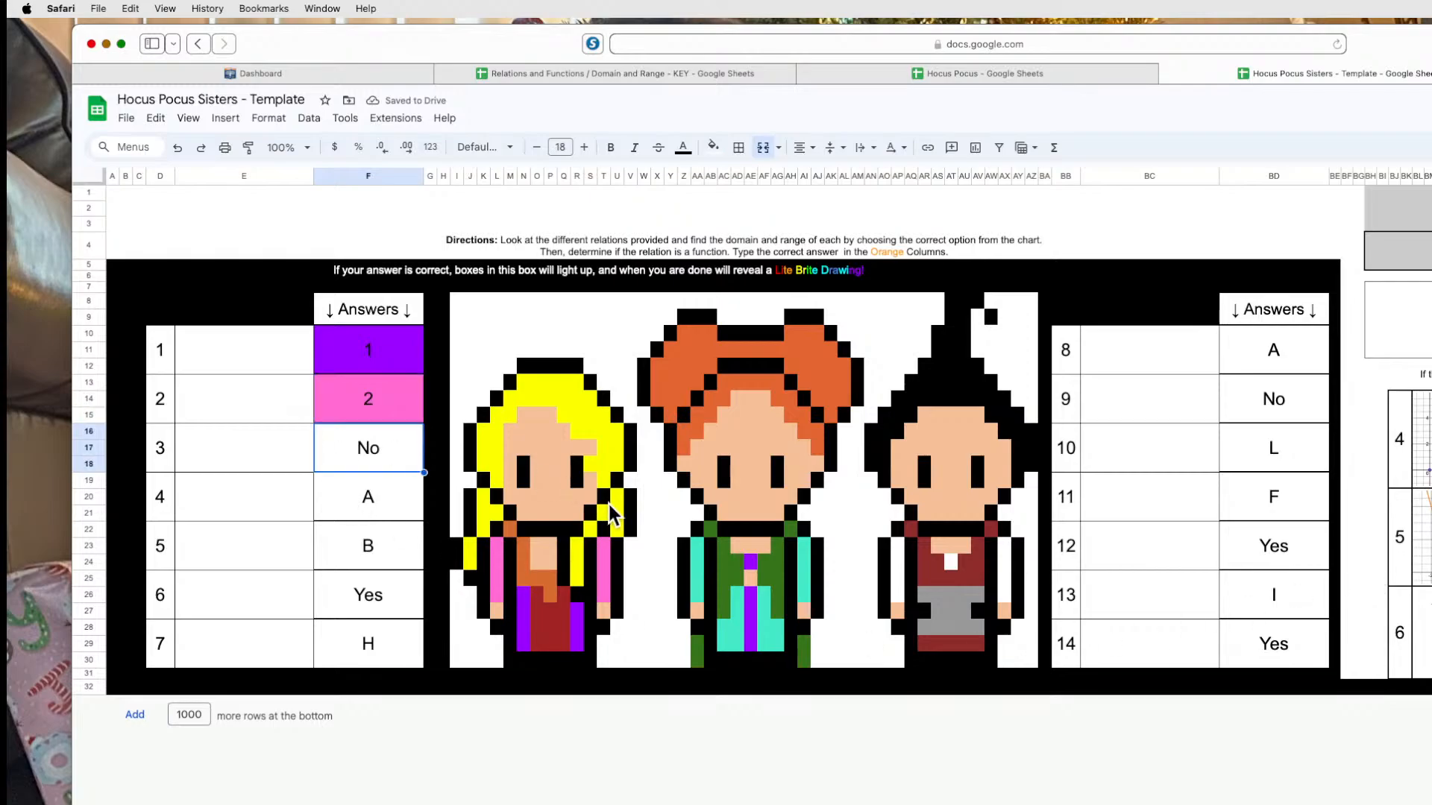
{"action": "type", "text": "3"}
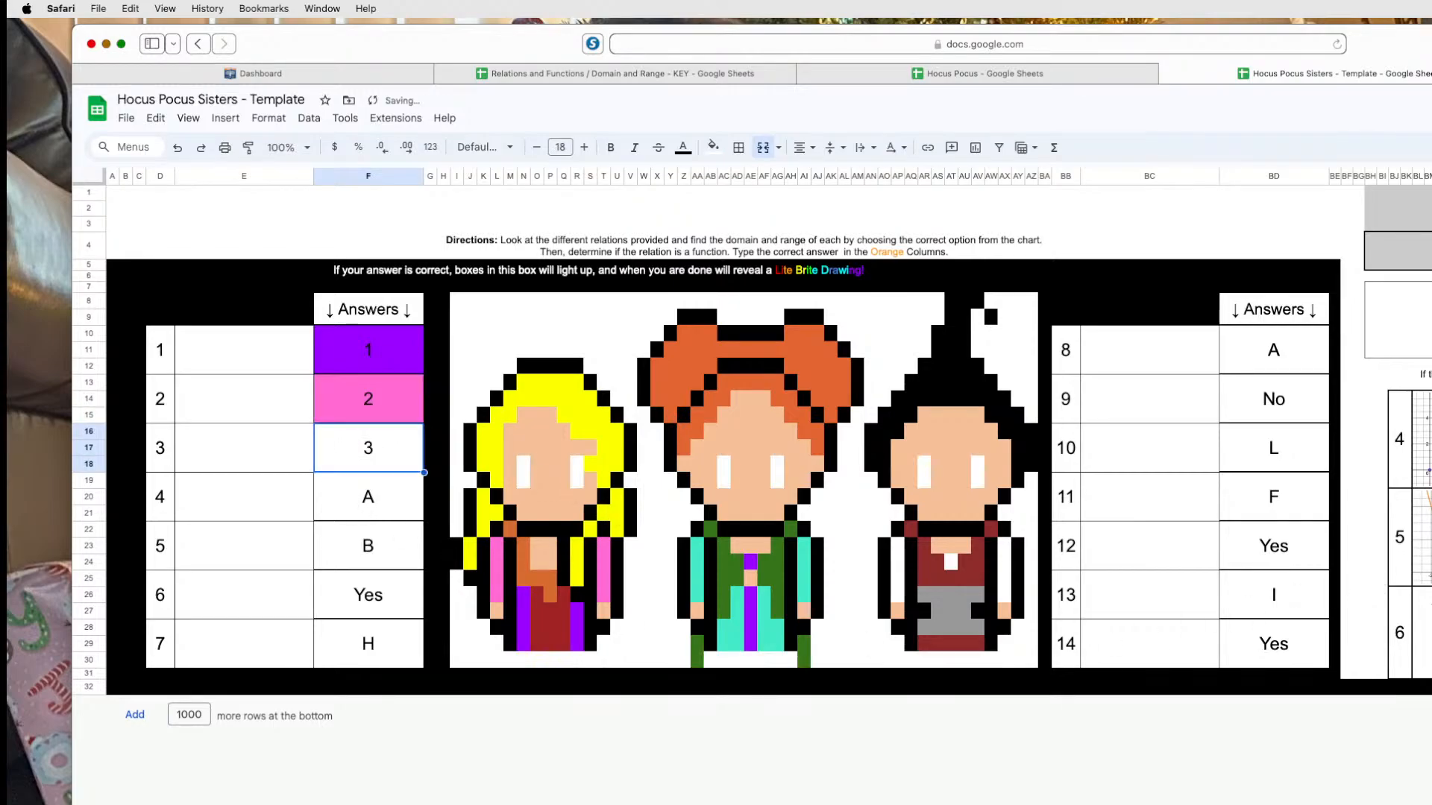
Test how the sisters' black eye cells respond to their answer, checking cell N18 and restoring the color.
{"action": "left_click", "coordinate": [524, 466]}
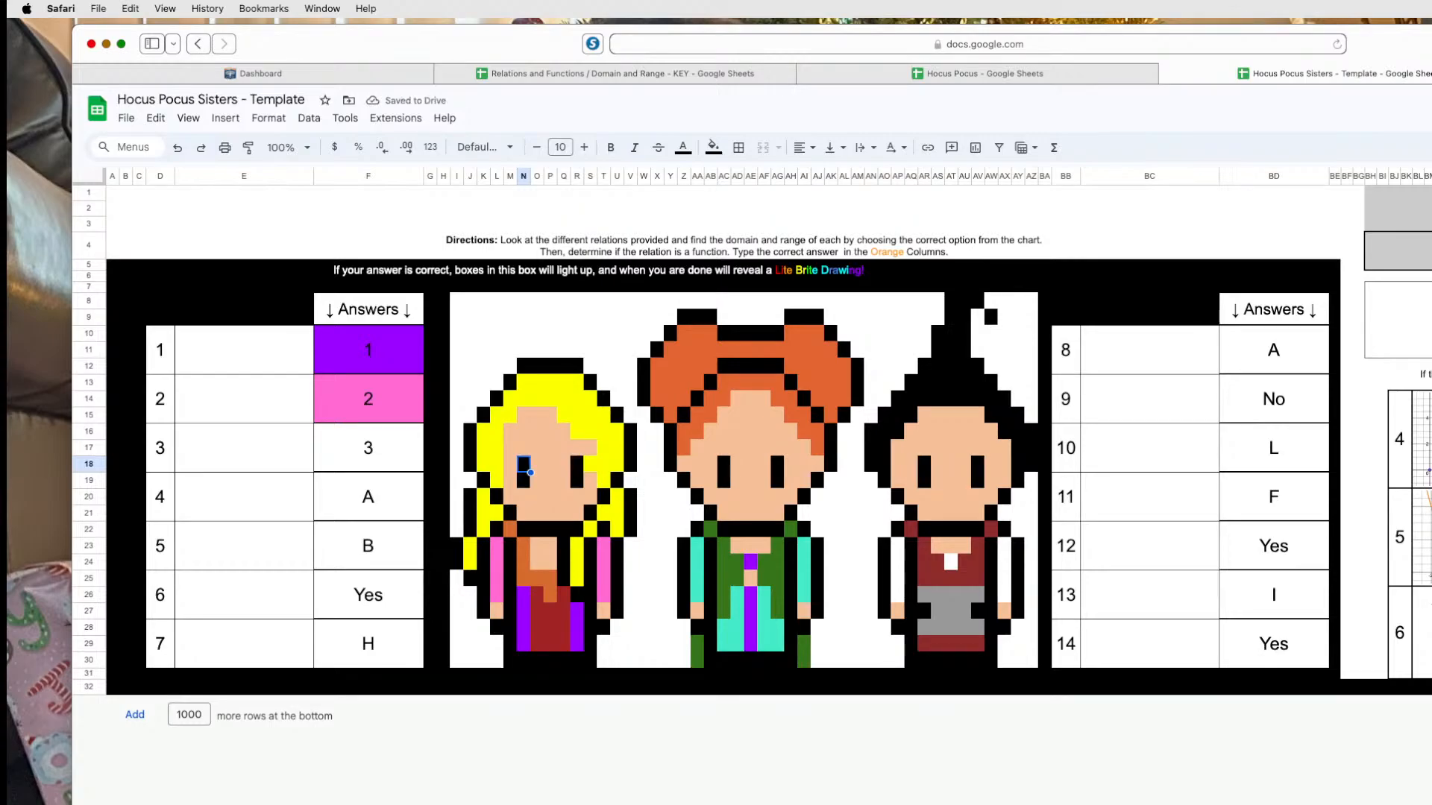
{"action": "key", "text": "super+z"}
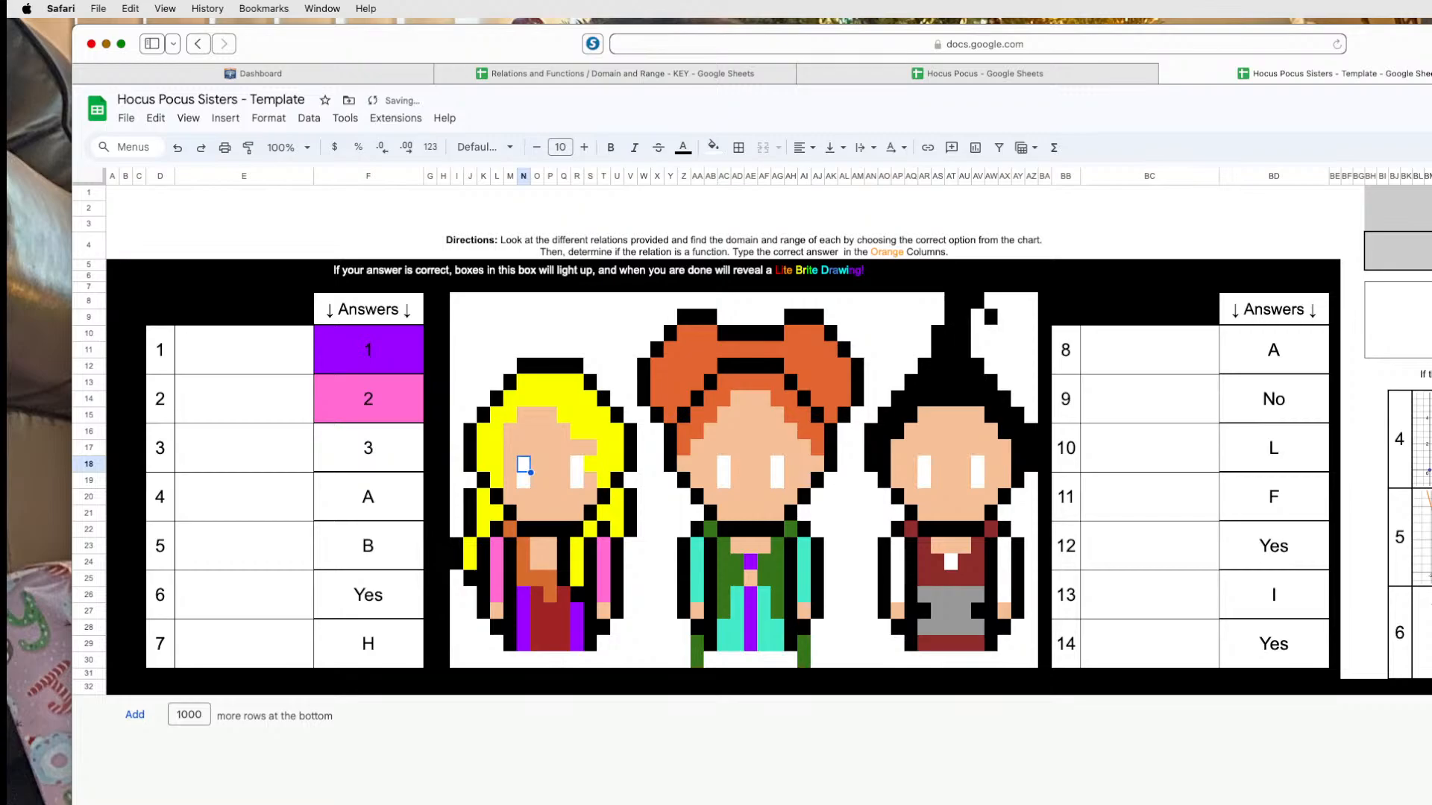
{"action": "key", "text": "super+shift+z"}
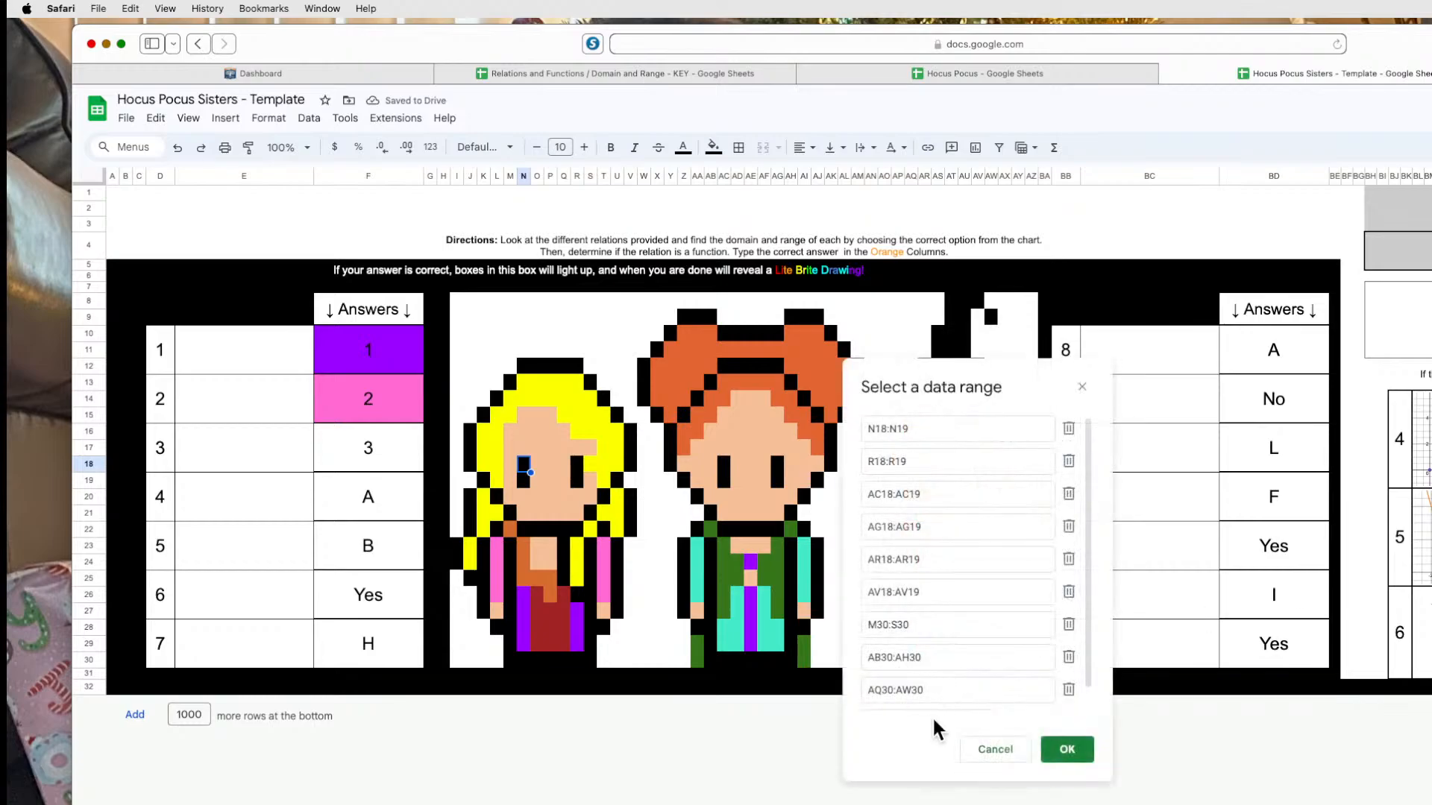
Add the question 3 answer cell F16:F18 to the black conditional formatting rule's ranges and make its text white.
{"action": "scroll", "coordinate": [972, 623], "scroll_direction": "down", "scroll_amount": 1}
{"action": "left_click", "coordinate": [931, 698]}
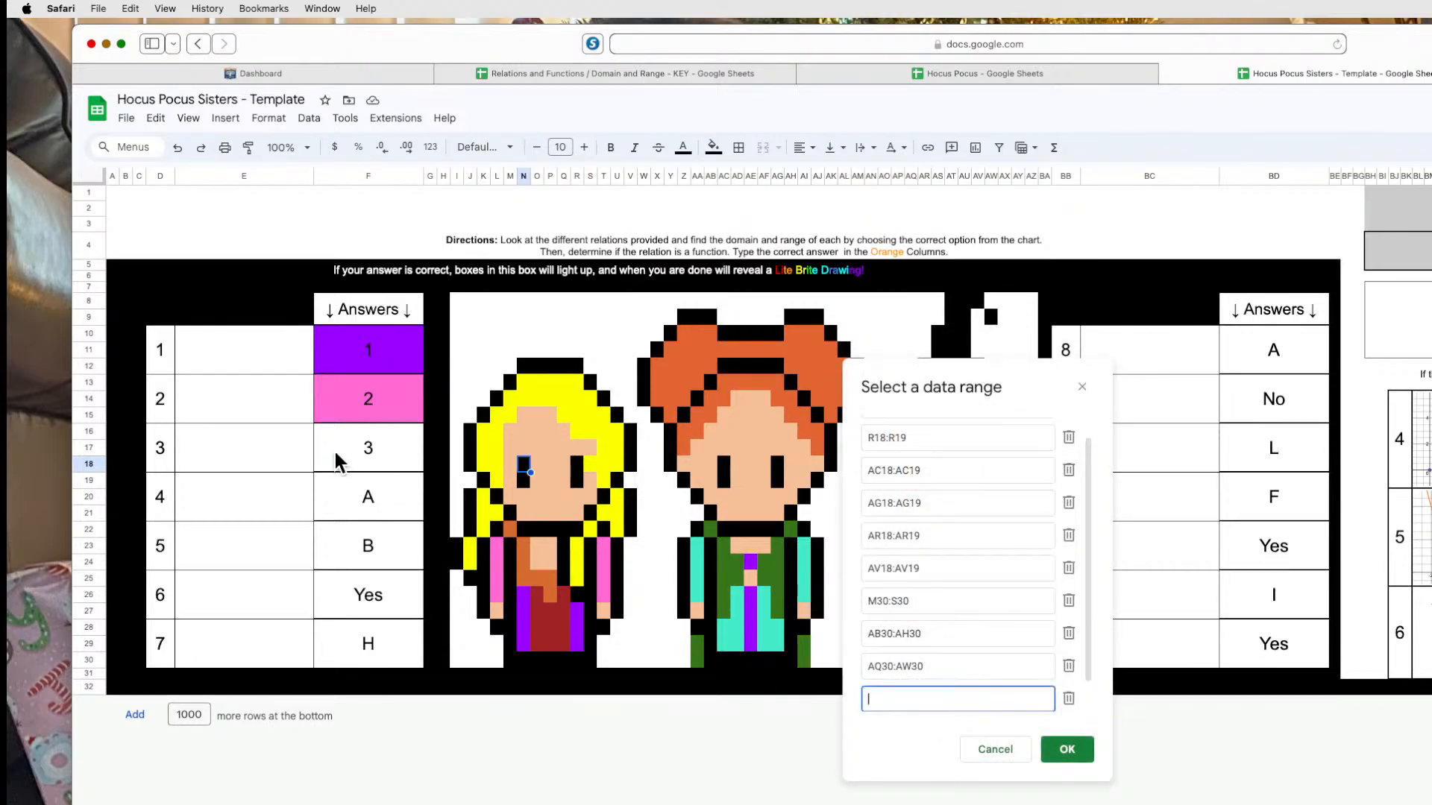
{"action": "left_click", "coordinate": [349, 457]}
{"action": "left_click", "coordinate": [1087, 750]}
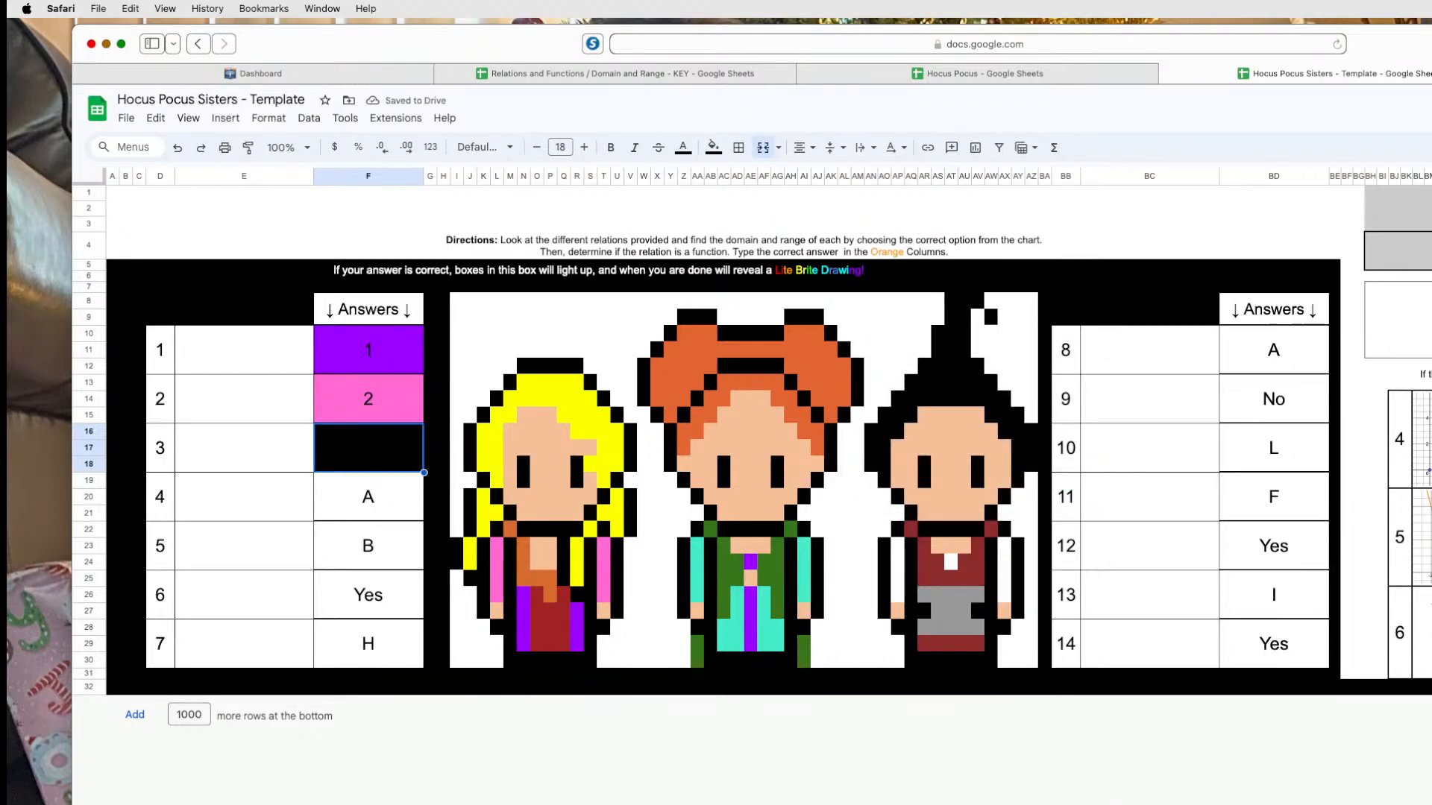
{"action": "type", "text": "3"}
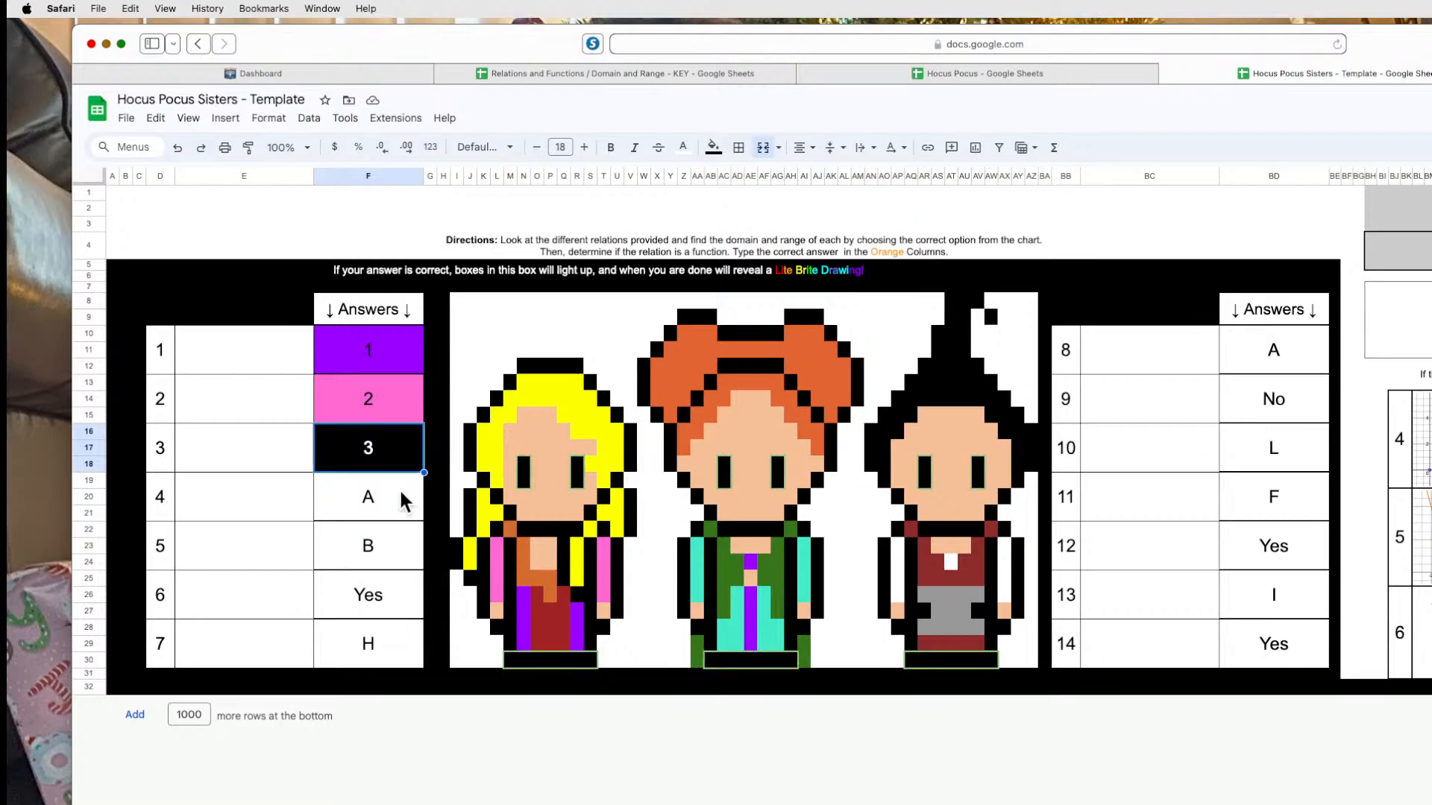
Add the question 3 answer cell F16:F18 to the conditional formatting ranges of the third sister's orange sleeves and pendant.
{"action": "left_click", "coordinate": [902, 570]}
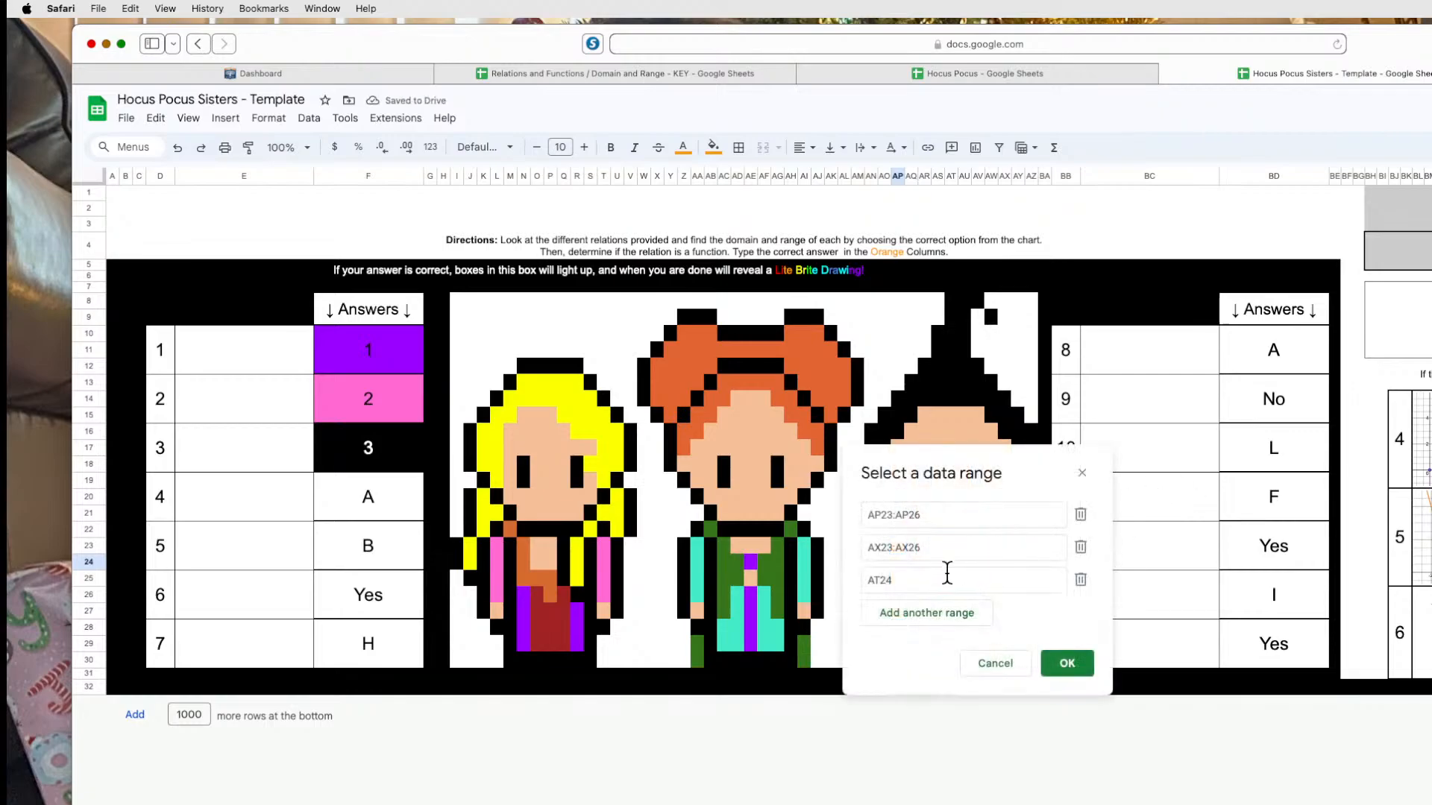
{"action": "left_click", "coordinate": [930, 616]}
{"action": "left_click", "coordinate": [349, 459]}
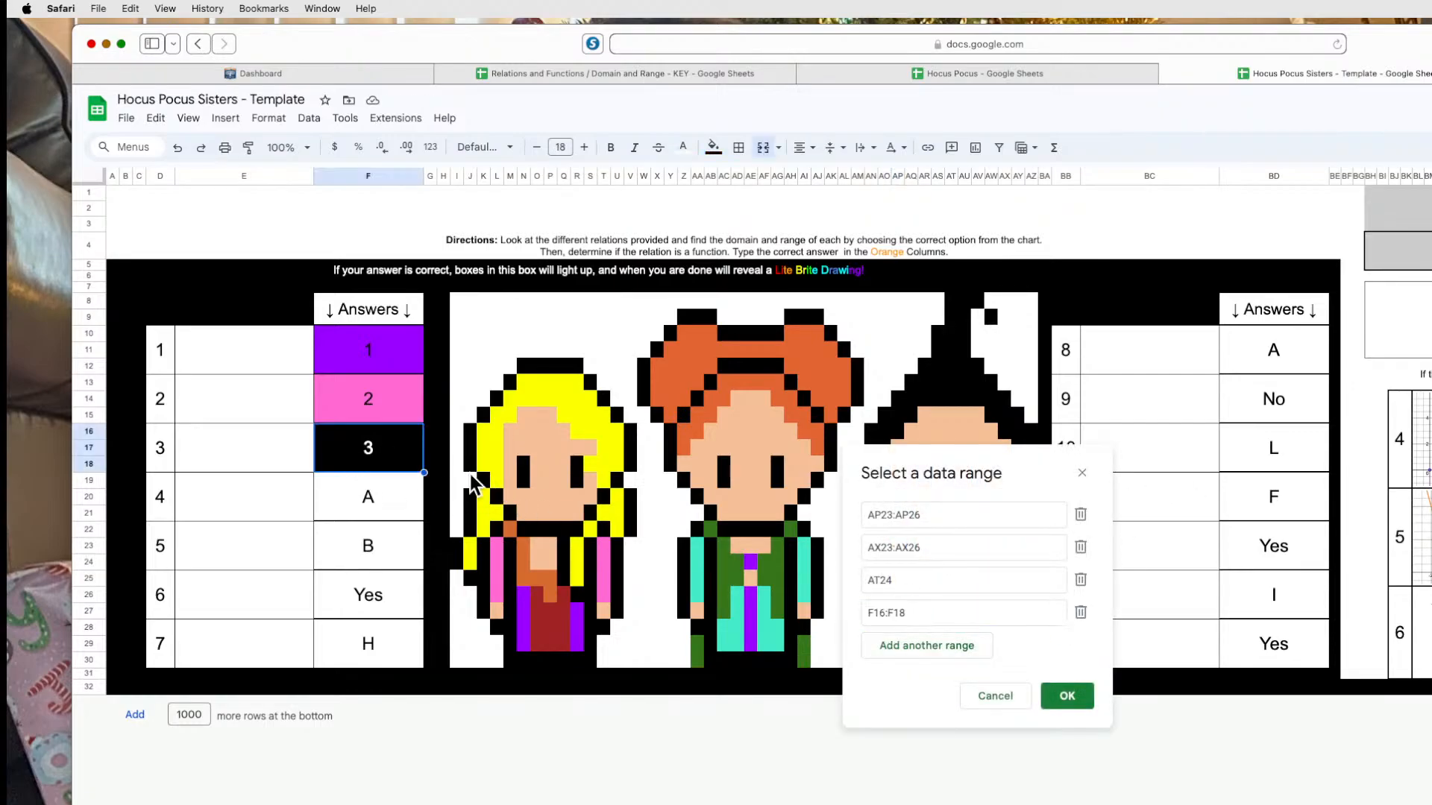
{"action": "left_click", "coordinate": [1074, 699]}
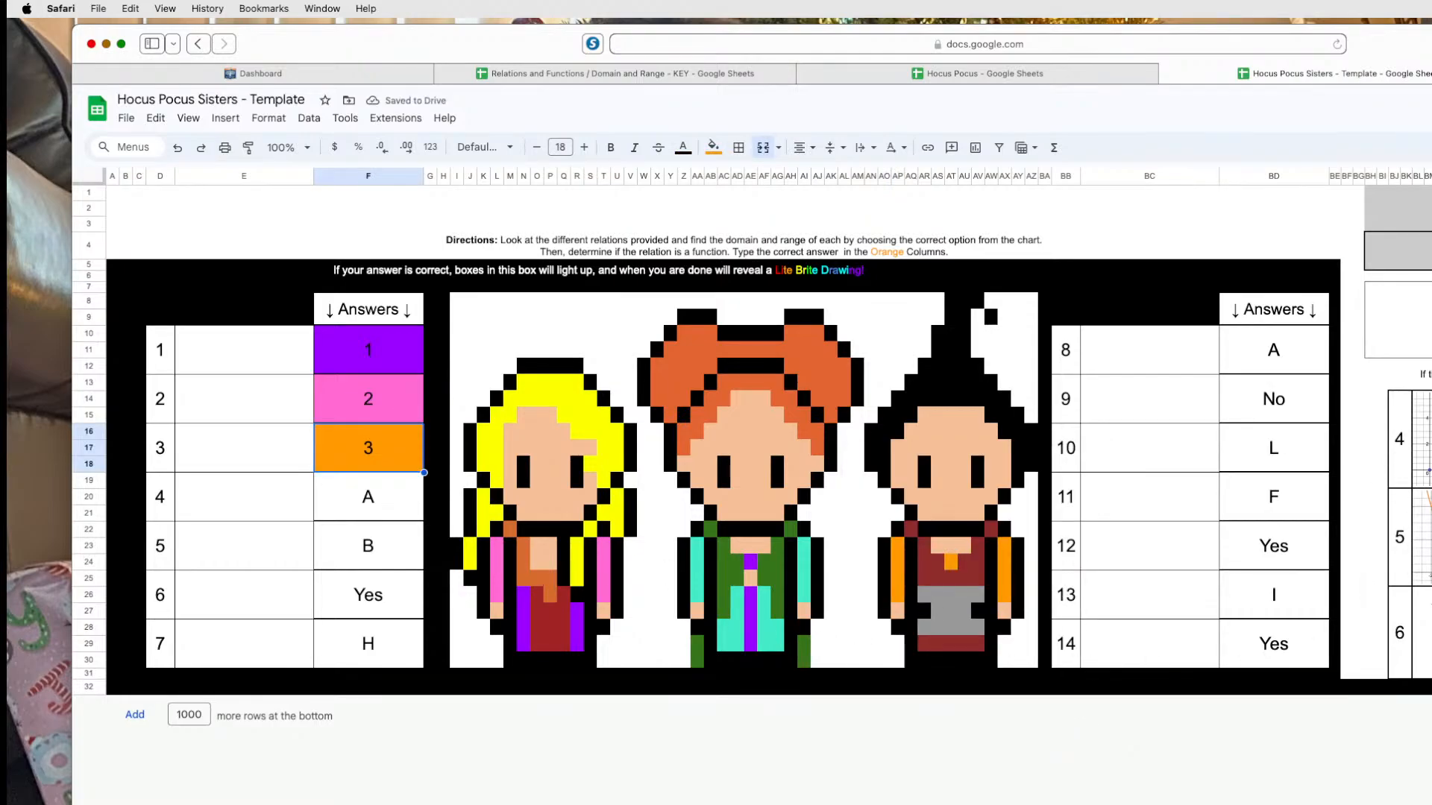
{"action": "left_click", "coordinate": [1429, 552]}
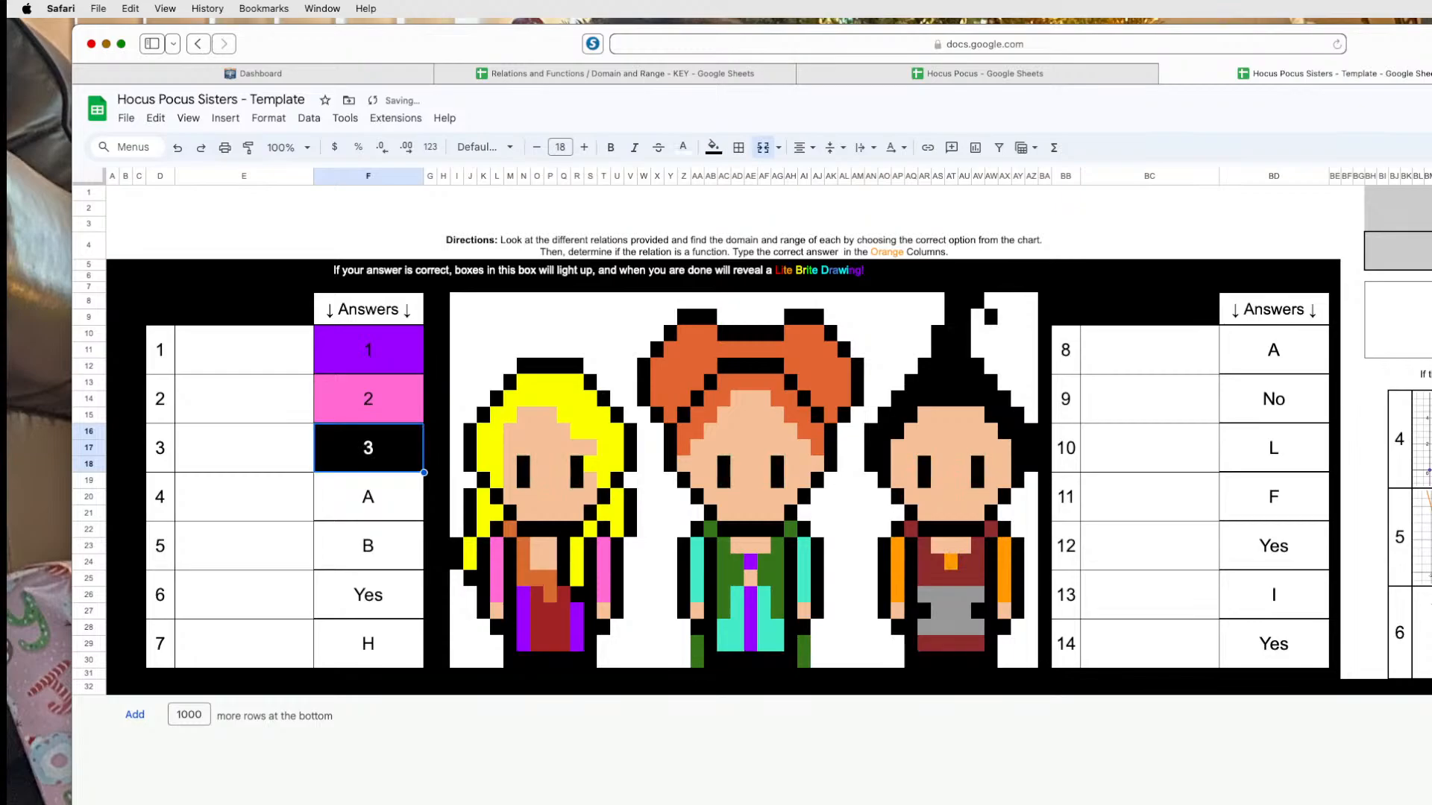
Replace the question 4 answer with 4.
{"action": "left_click", "coordinate": [373, 483]}
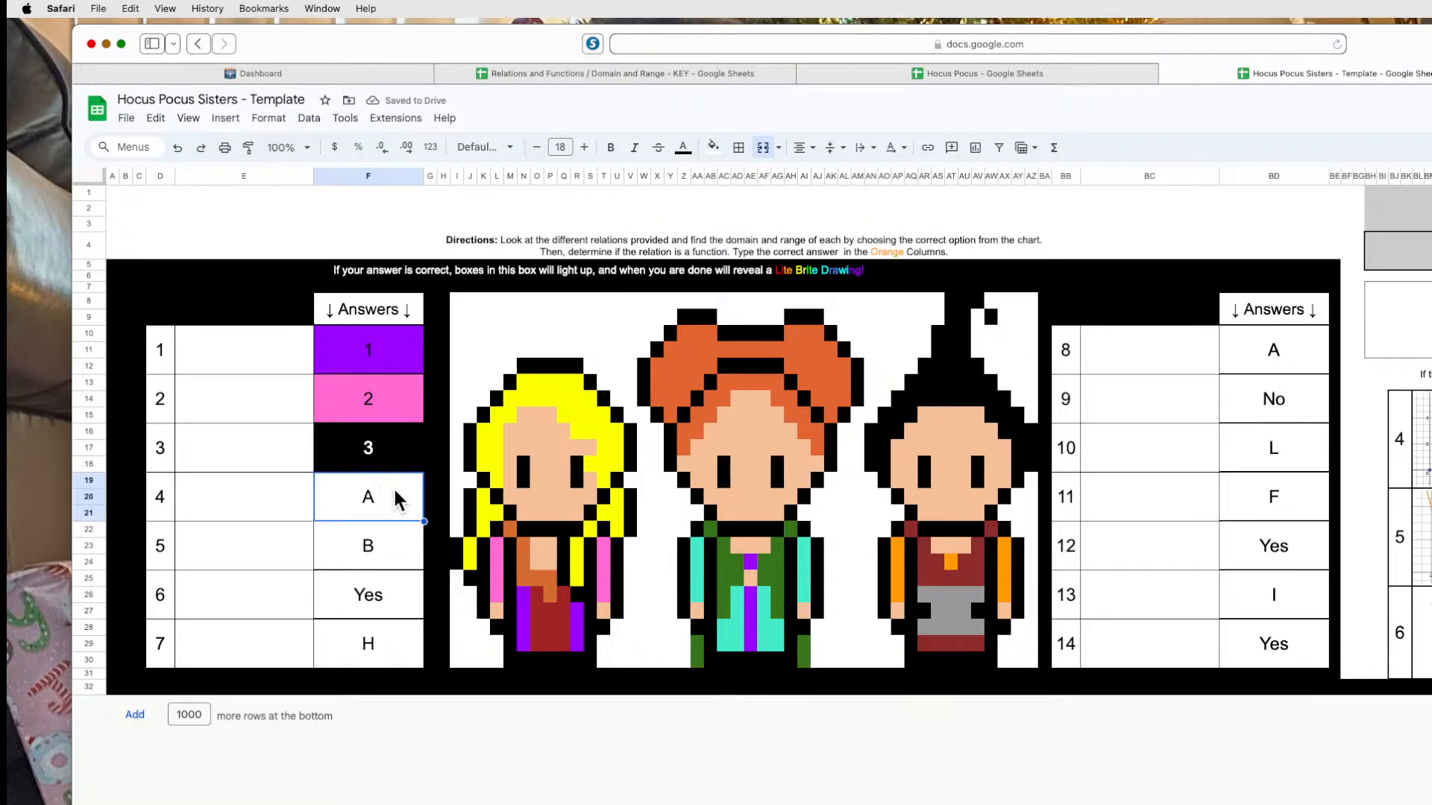
{"action": "key", "text": "Delete"}
{"action": "type", "text": "4"}
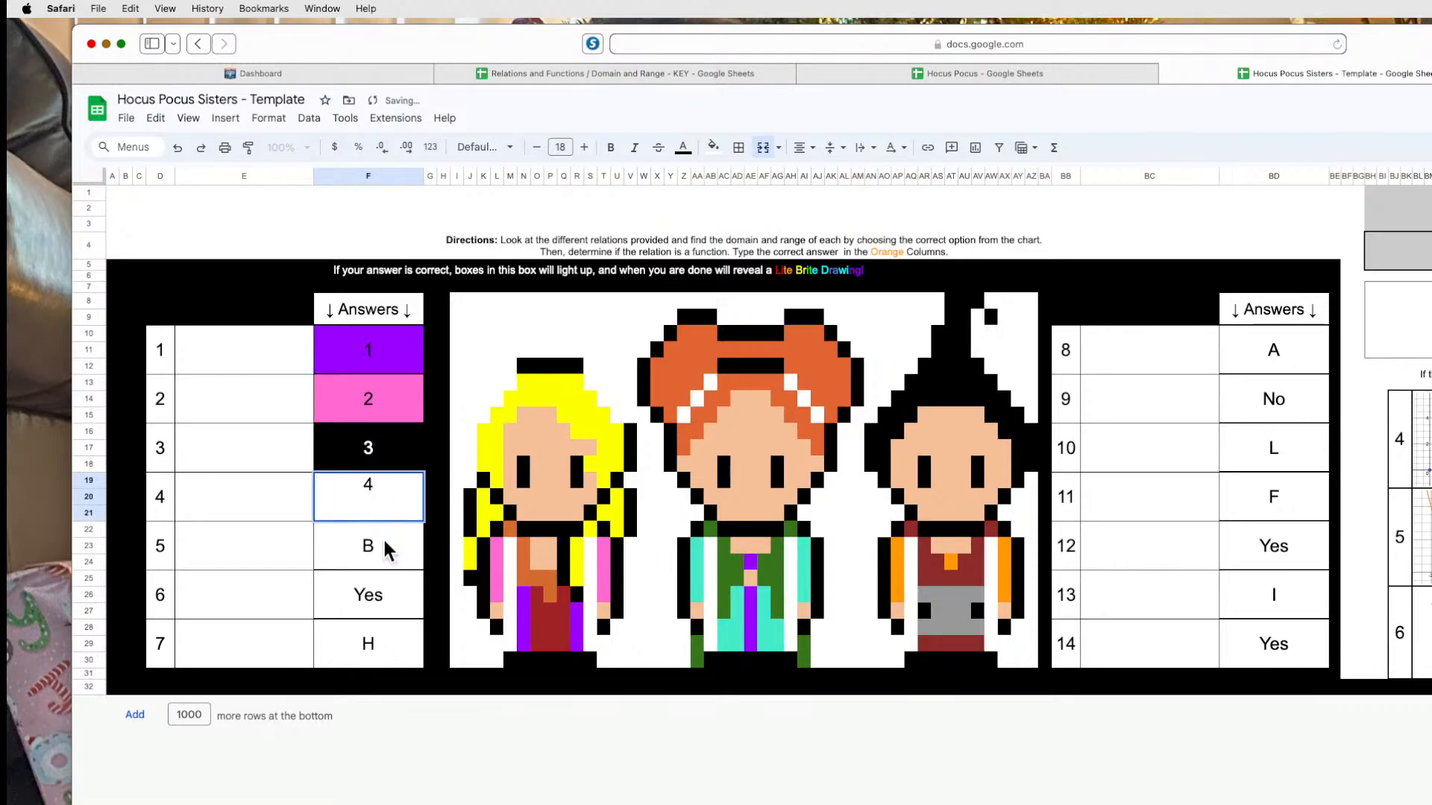
{"action": "left_click", "coordinate": [399, 567]}
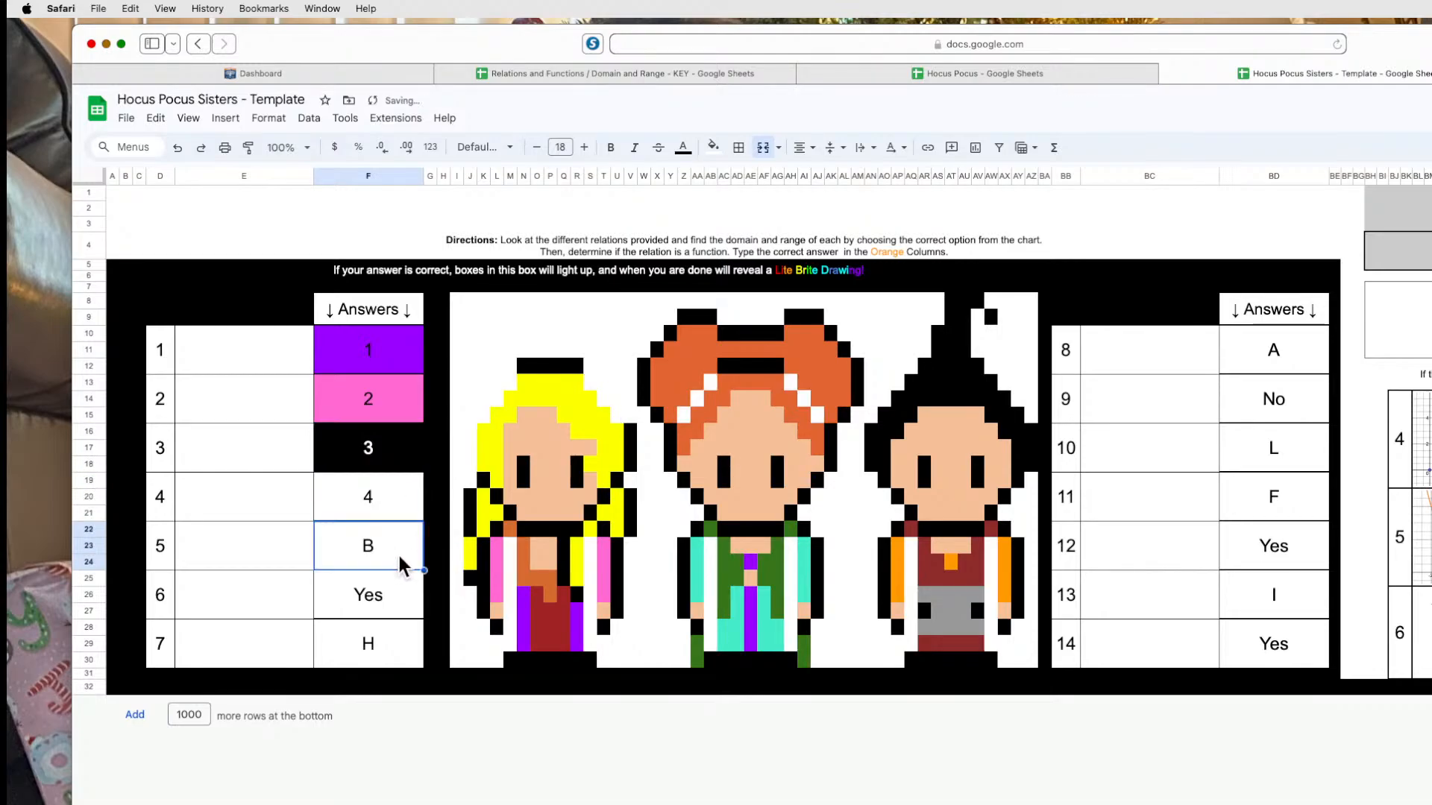
{"action": "left_click", "coordinate": [390, 514]}
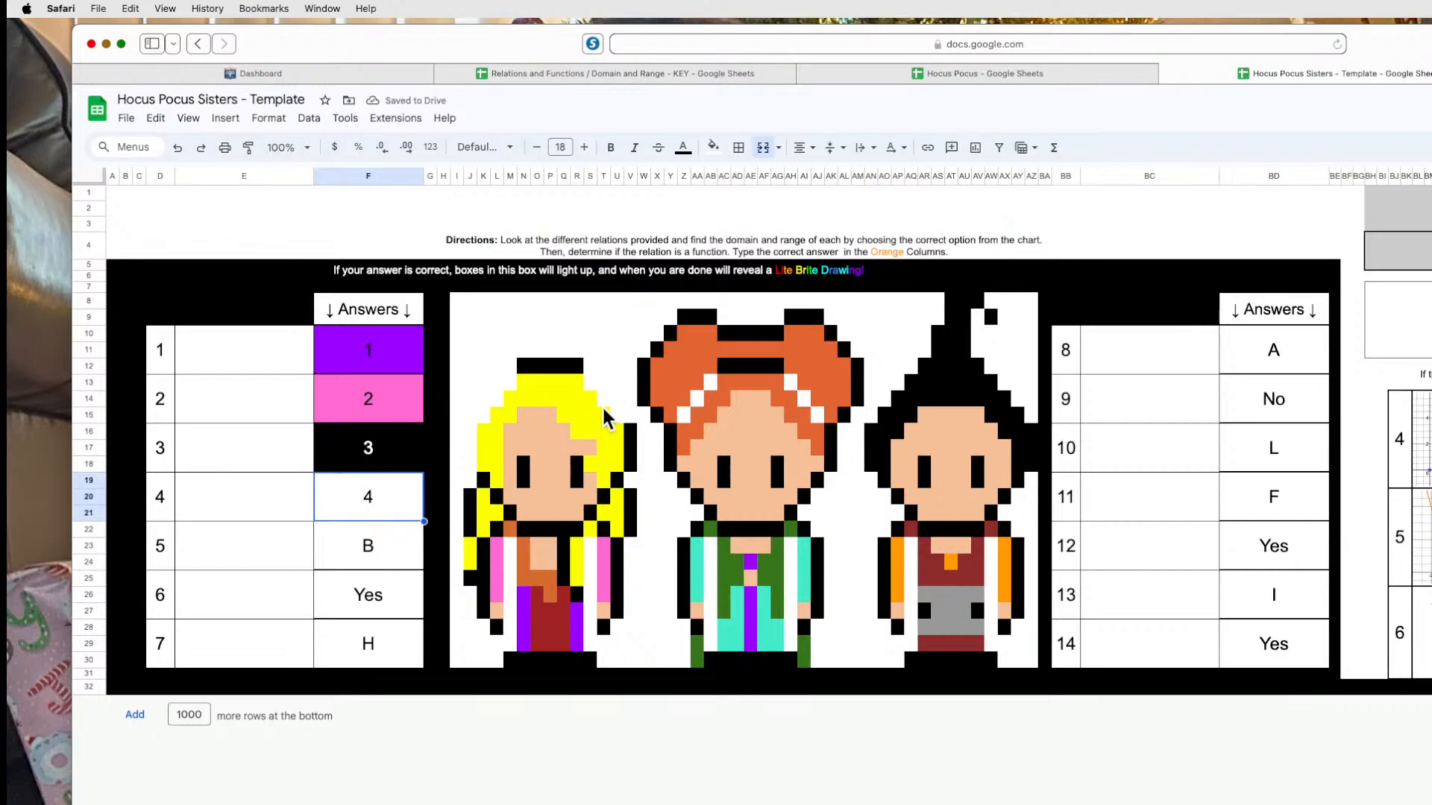
Update the black outline cells' conditional formatting rule, starting from cell Z15, to match answer 4 and use white text.
{"action": "left_click", "coordinate": [684, 416]}
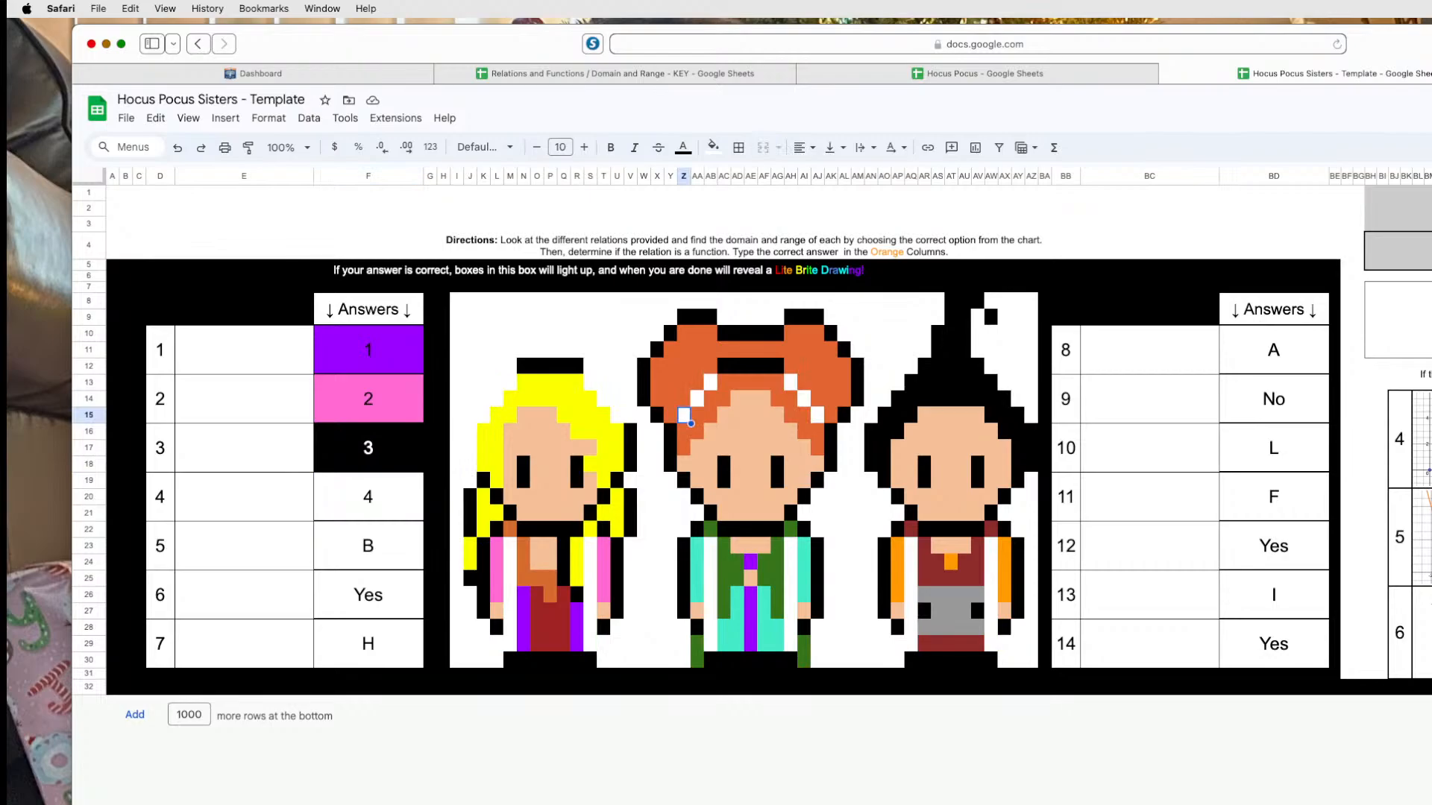
{"action": "key", "text": "super+y"}
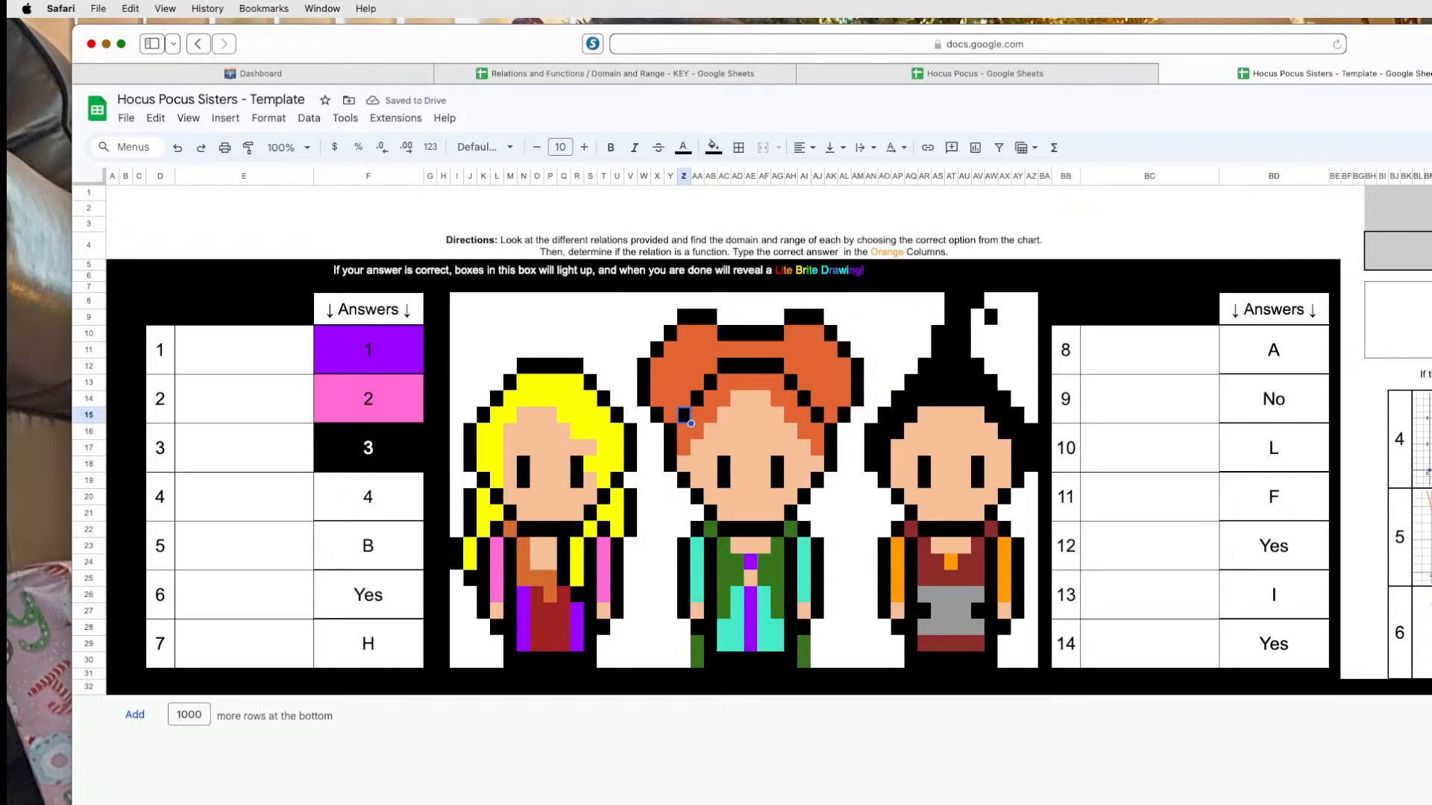
{"action": "key", "text": "super+z"}
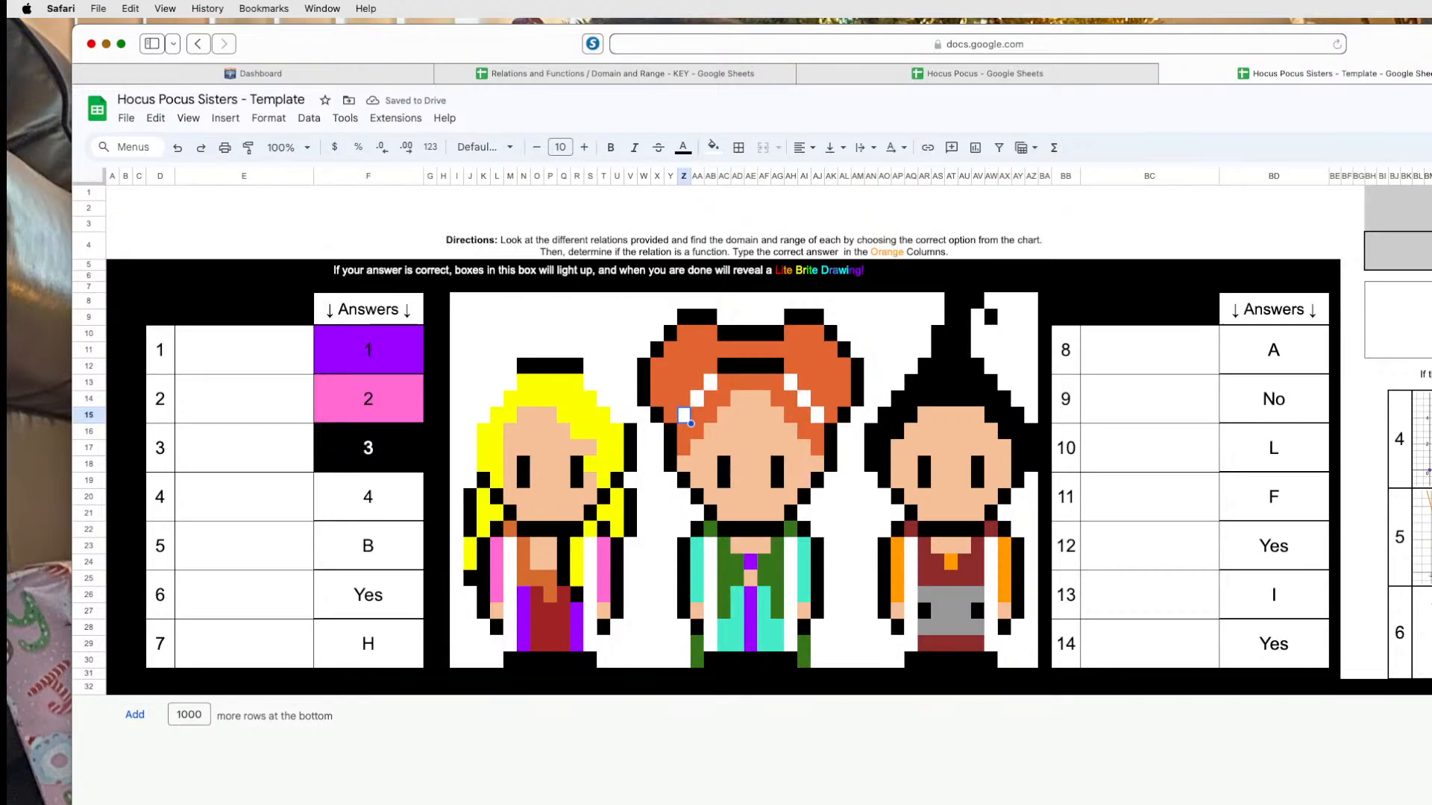
{"action": "key", "text": "super+shift+z"}
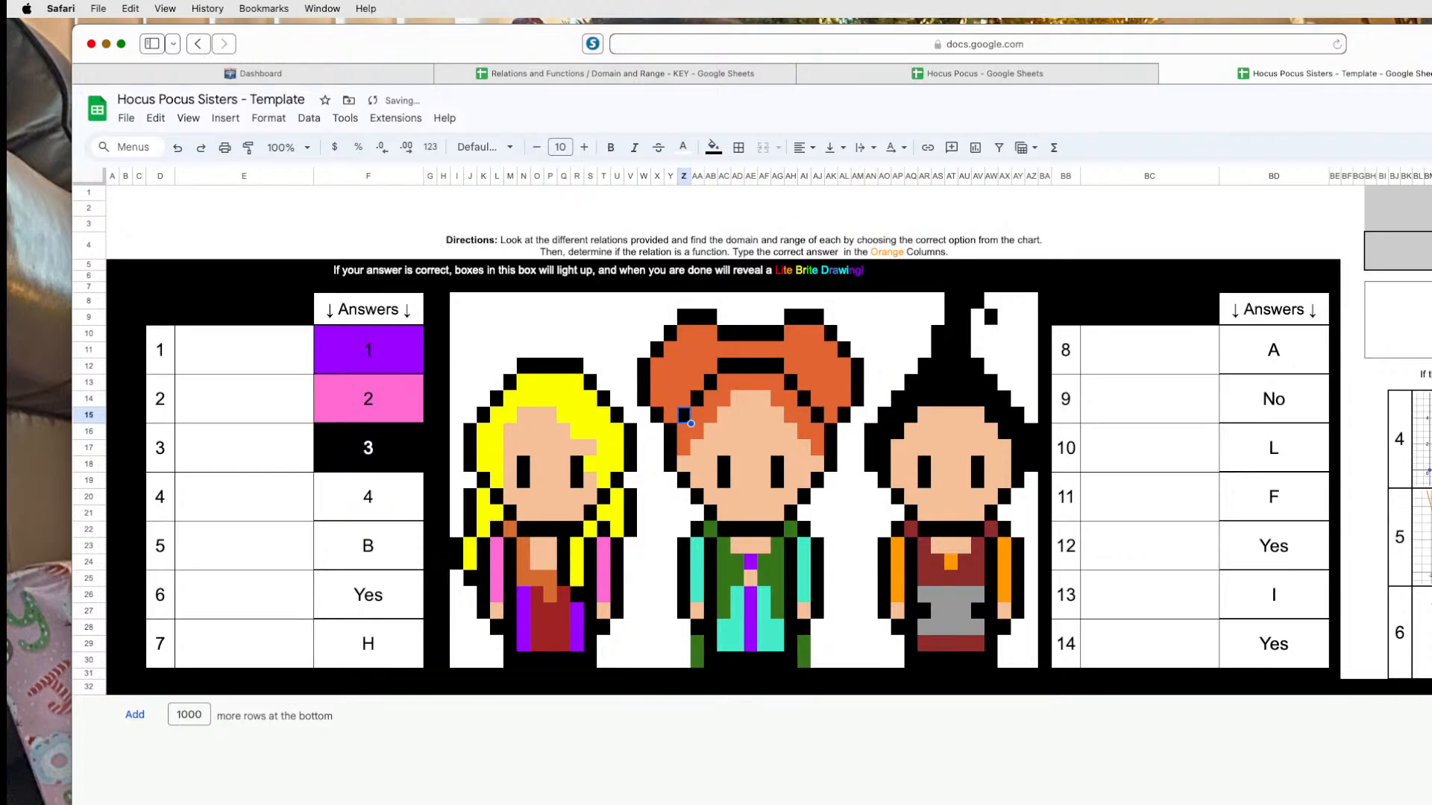
Add the question 4 answer cell F19:F21 to the black outline rule's ranges.
{"action": "scroll", "coordinate": [975, 680], "scroll_direction": "down", "scroll_amount": 5}
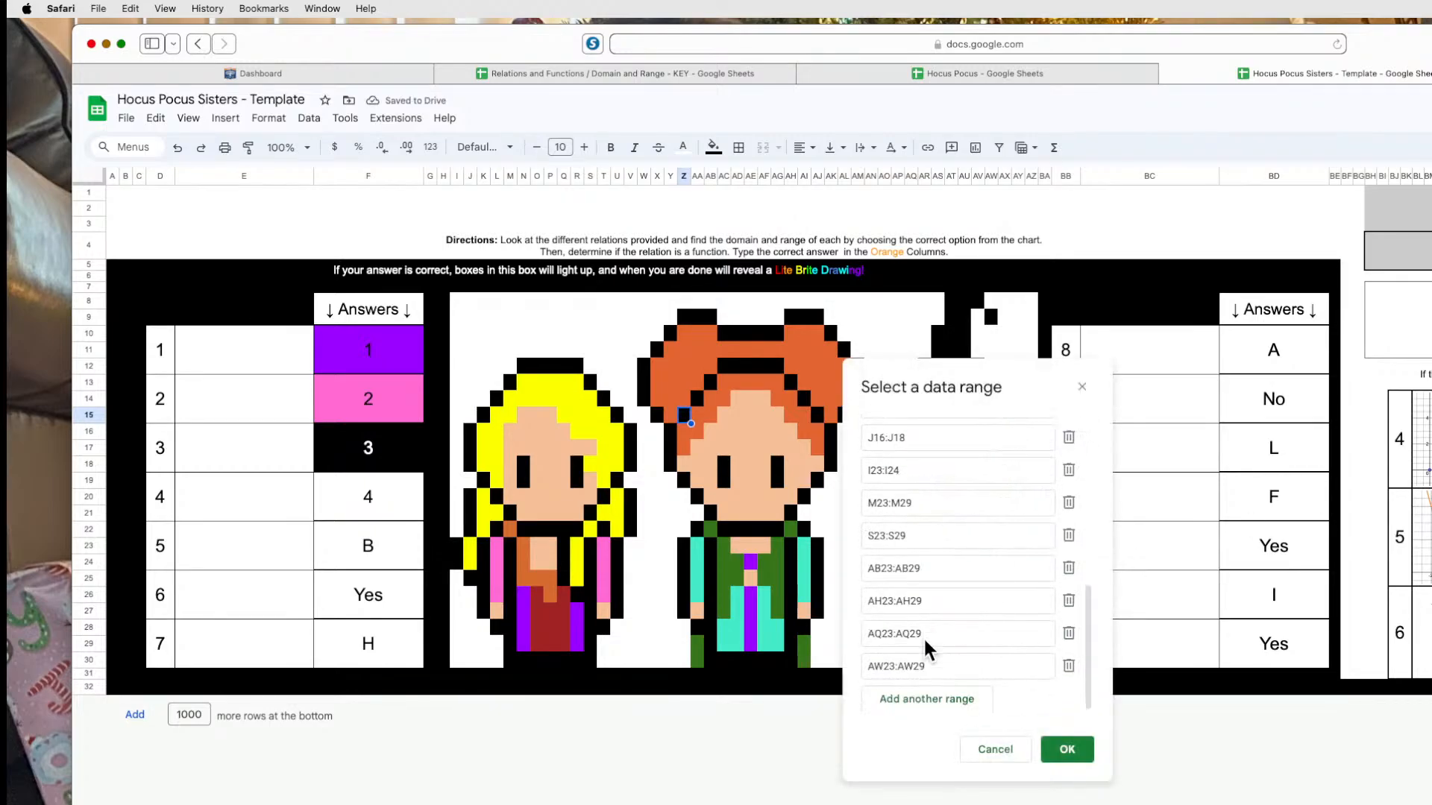
{"action": "left_click", "coordinate": [922, 707]}
{"action": "left_click", "coordinate": [411, 517]}
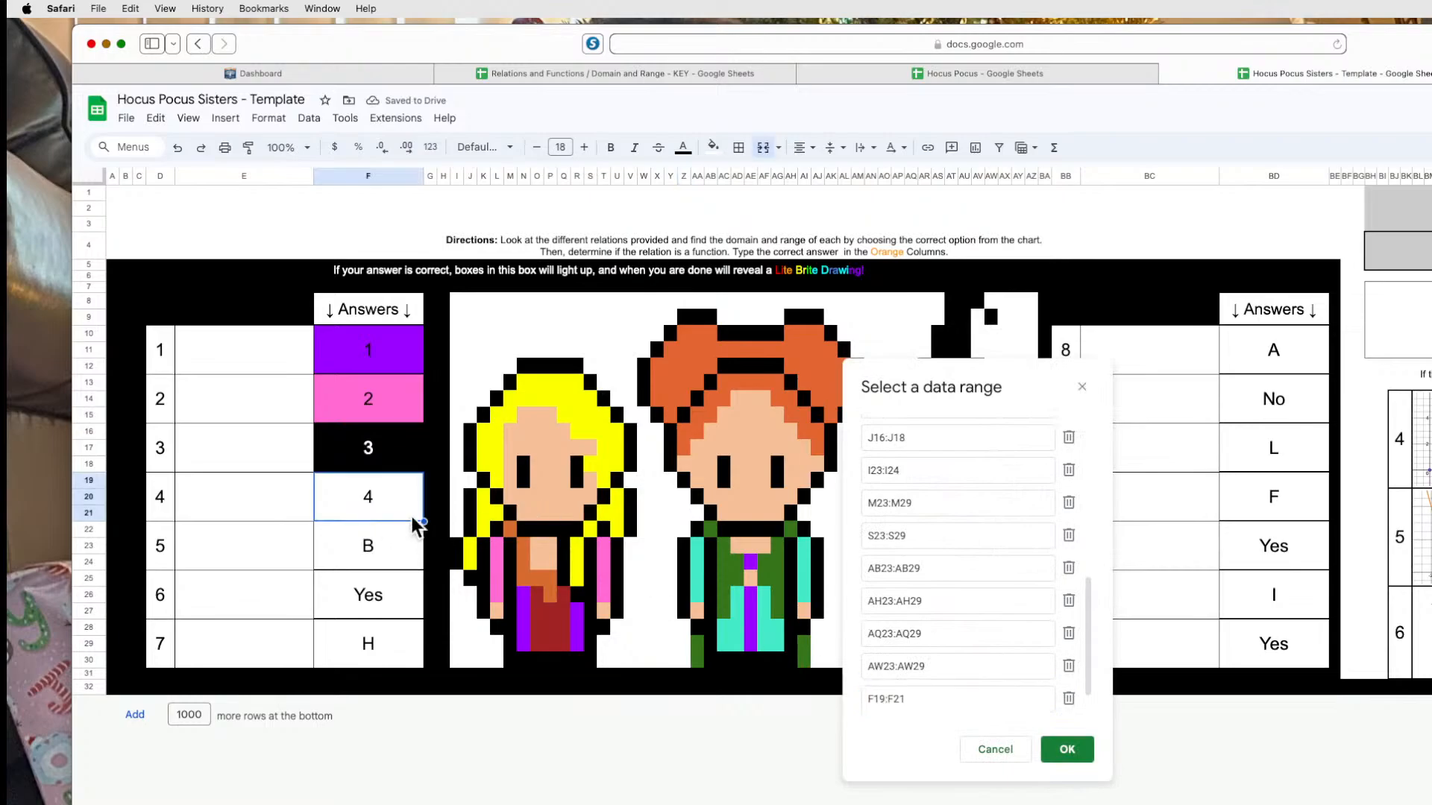
{"action": "left_click", "coordinate": [1067, 750]}
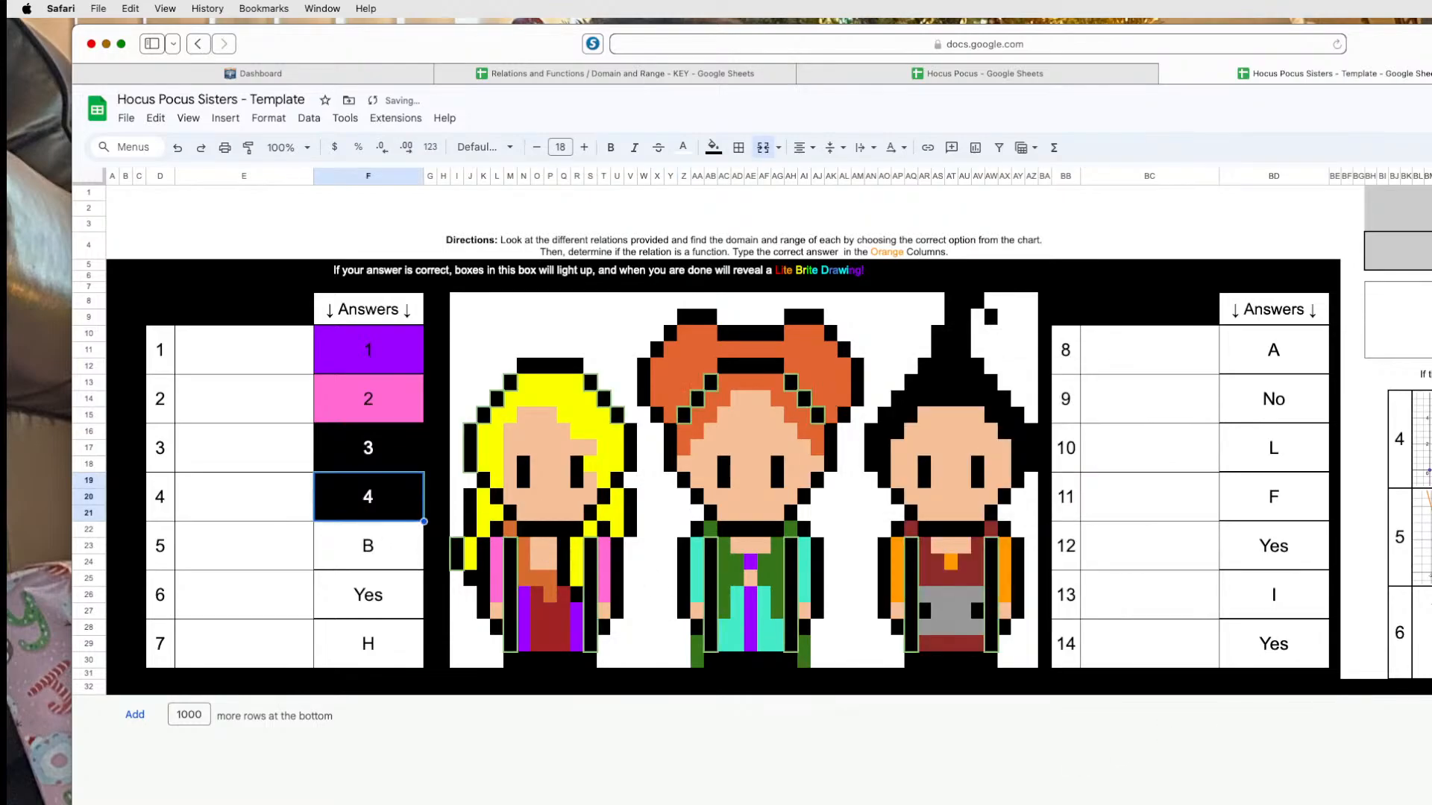
Remove the black formatting from the question 3 answer cell F16:F18 so that it takes the orange color.
{"action": "left_click", "coordinate": [1000, 642]}
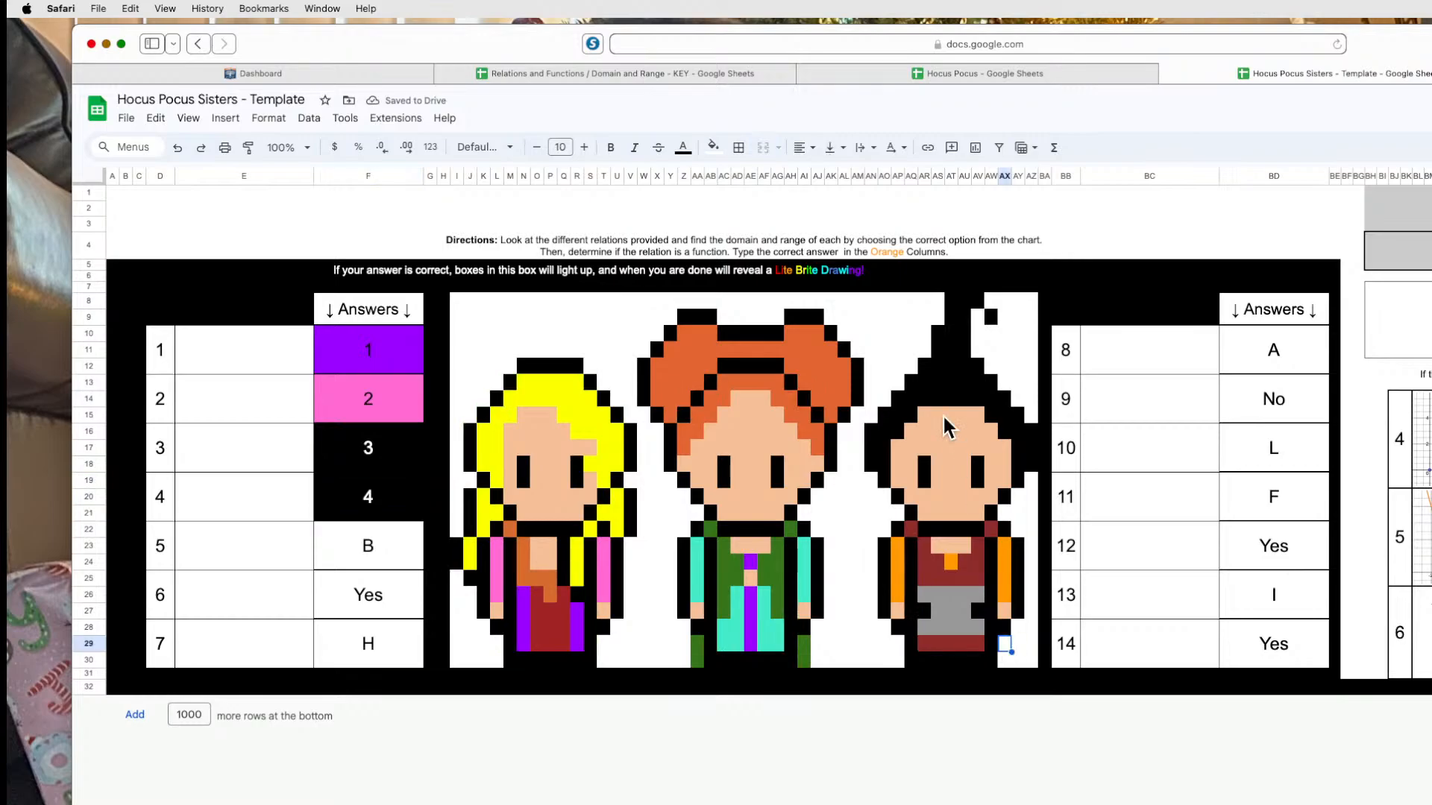
{"action": "left_click", "coordinate": [412, 459]}
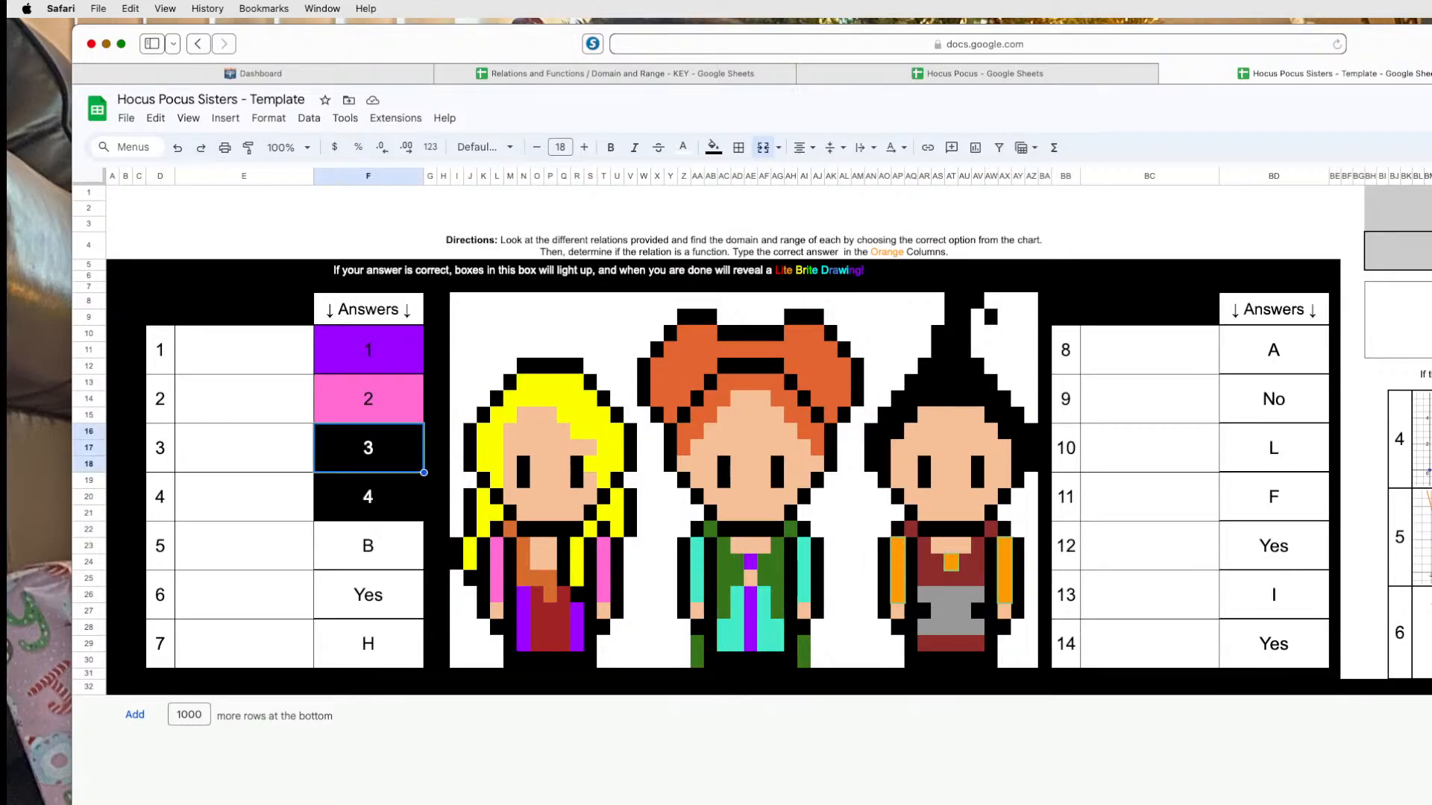
{"action": "key", "text": "super+z"}
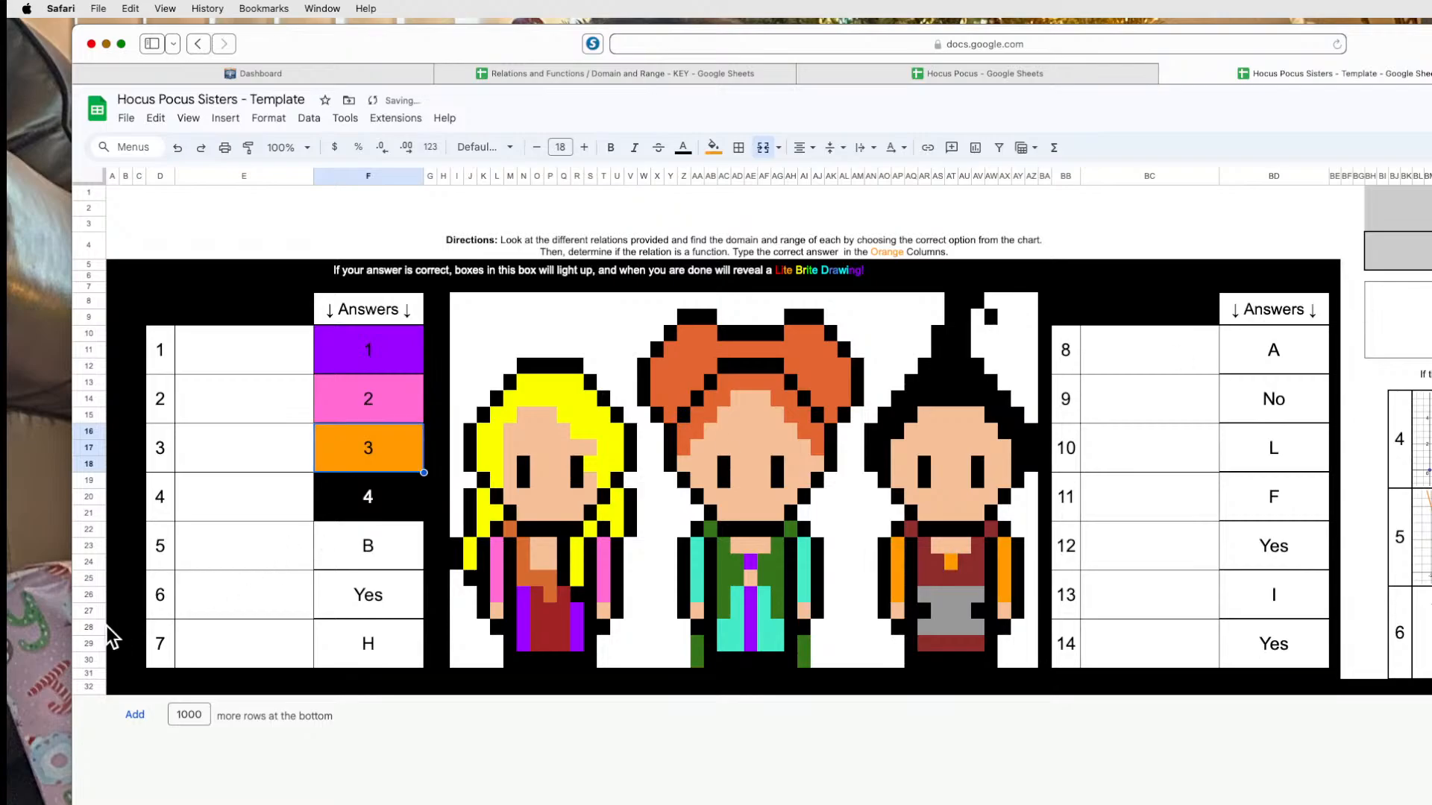
Clear the question 5 answer and test how the first sister's face cells respond, checking cell N17.
{"action": "left_click", "coordinate": [348, 540]}
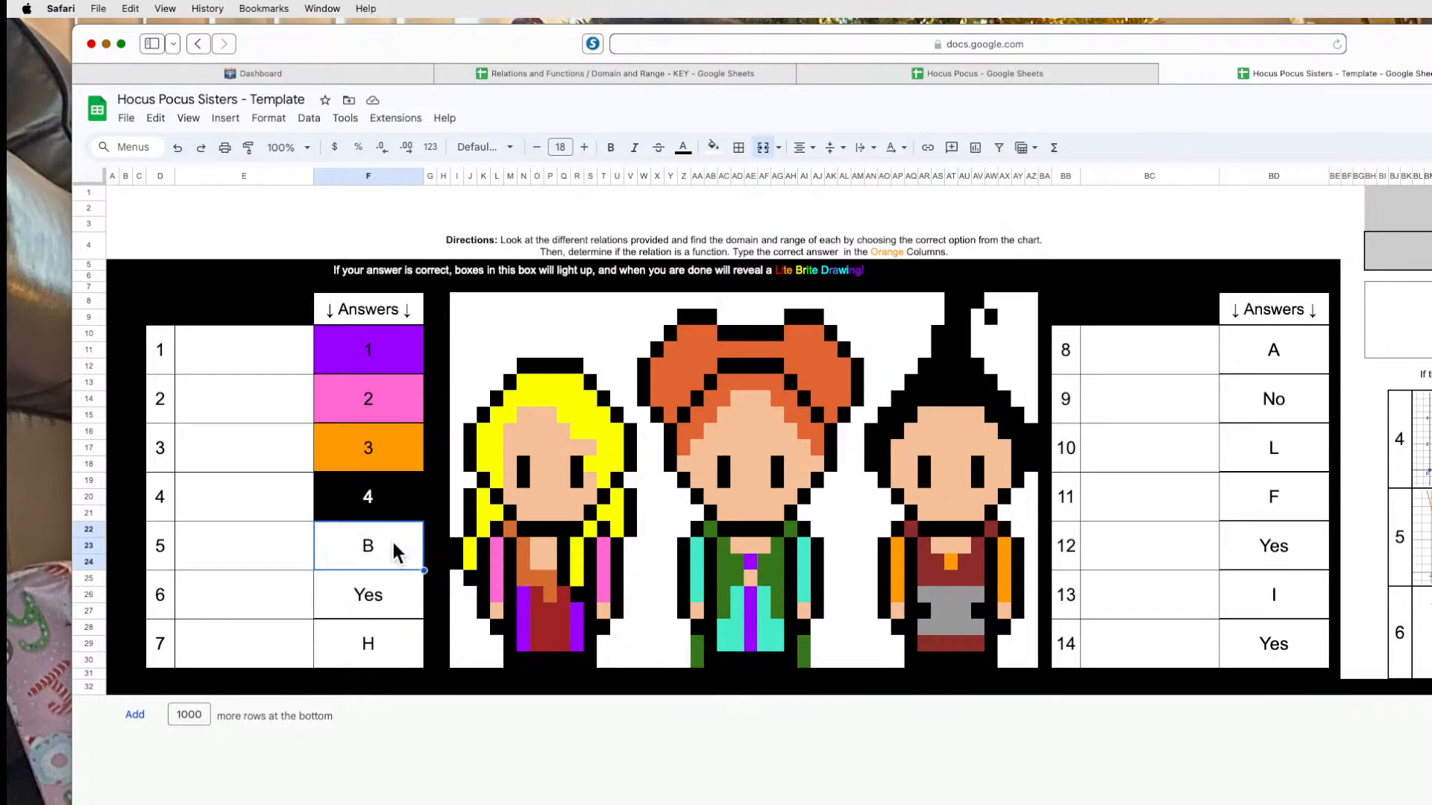
{"action": "key", "text": "Delete"}
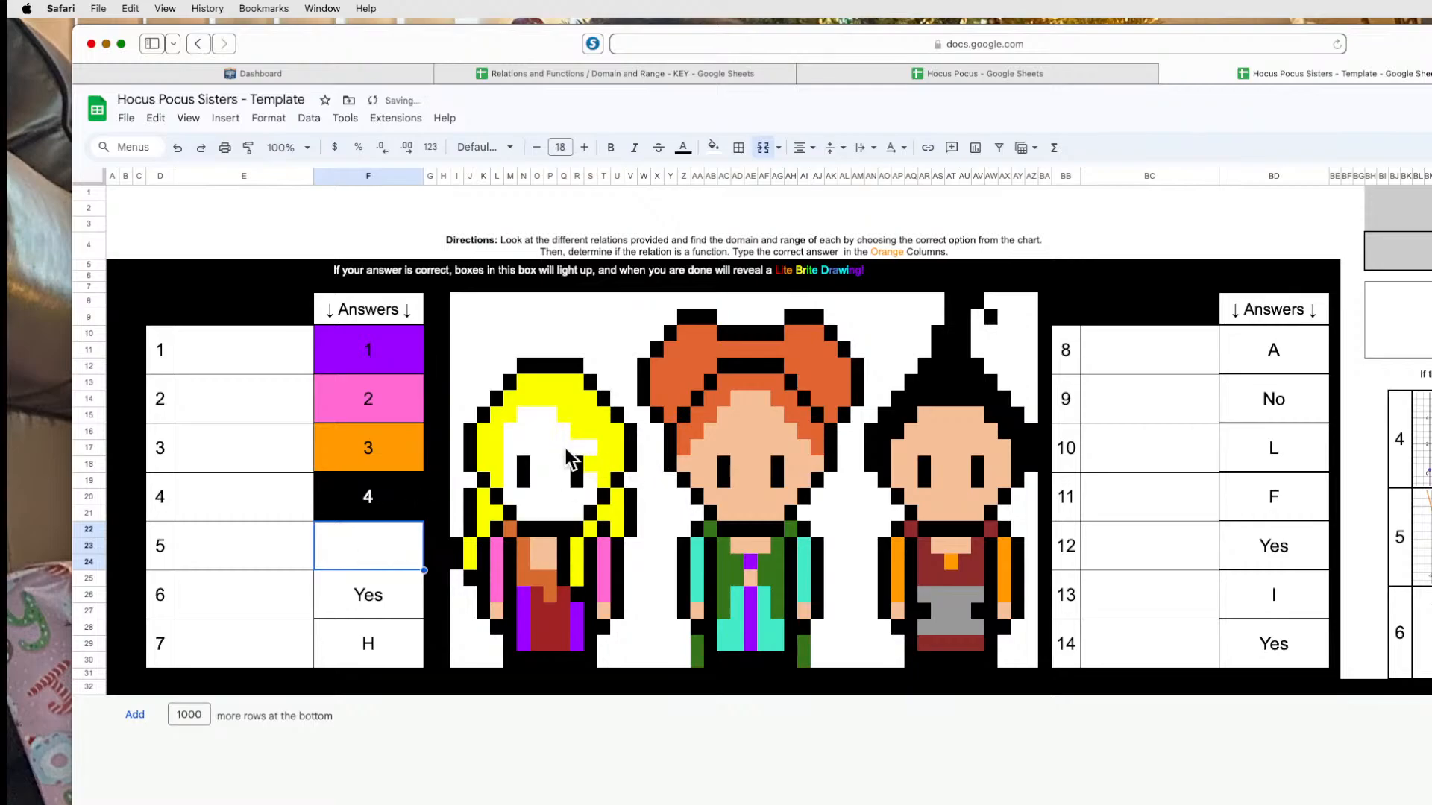
{"action": "left_click", "coordinate": [523, 448]}
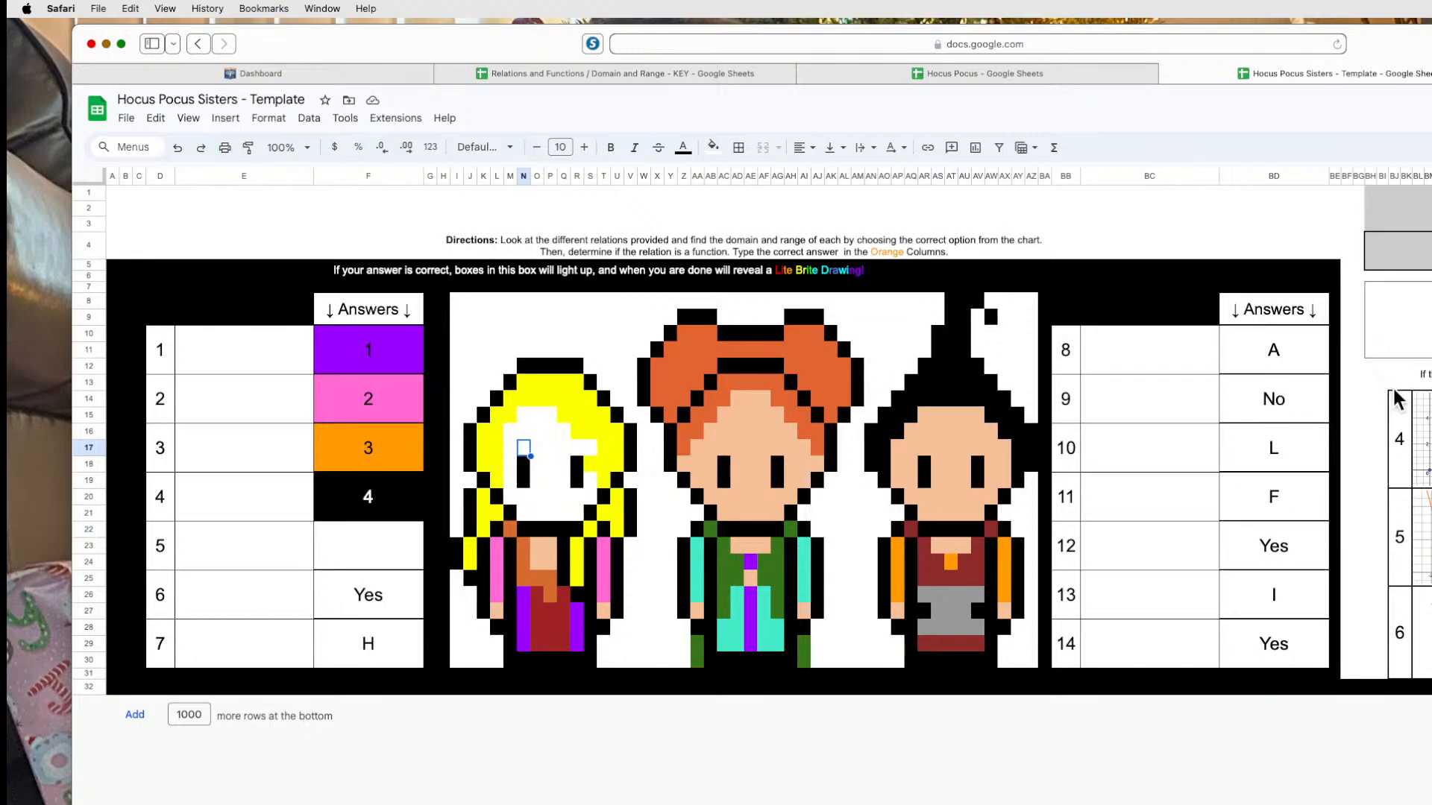
{"action": "key", "text": "super+z"}
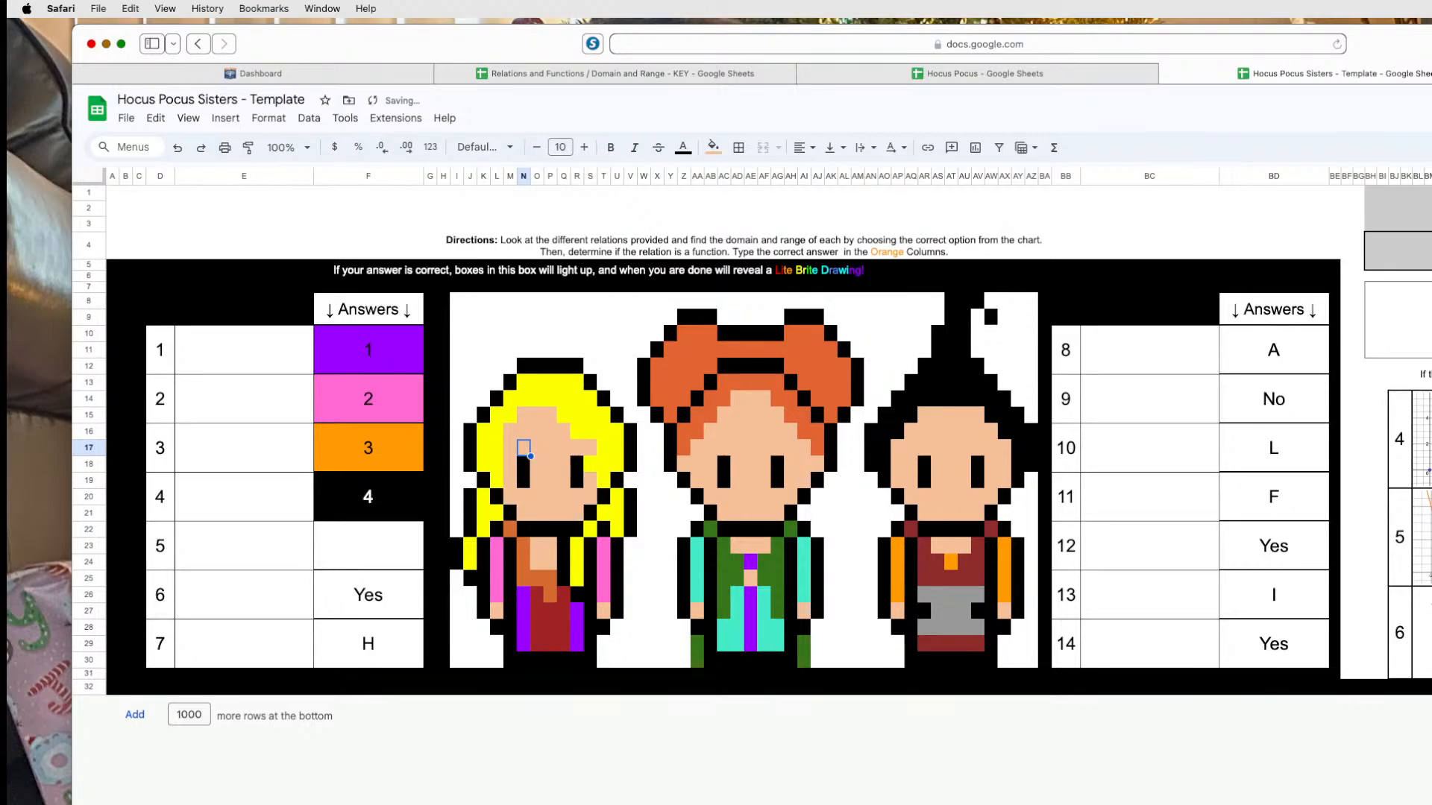
{"action": "key", "text": "super+z"}
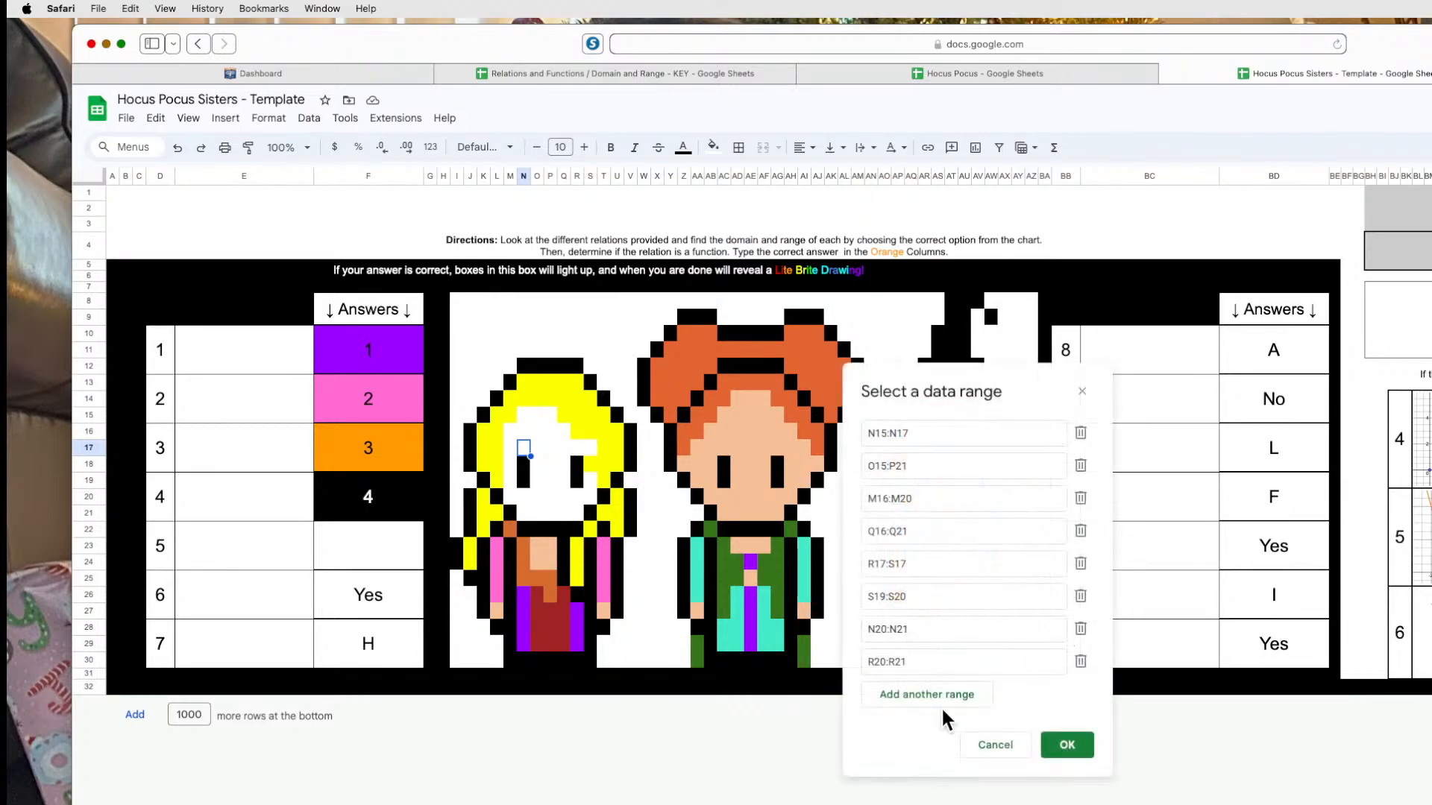
Add the question 5 answer cell F22:F24 to the conditional formatting ranges of the first sister's face.
{"action": "left_click", "coordinate": [941, 709]}
{"action": "left_click", "coordinate": [362, 560]}
{"action": "left_click", "coordinate": [1067, 754]}
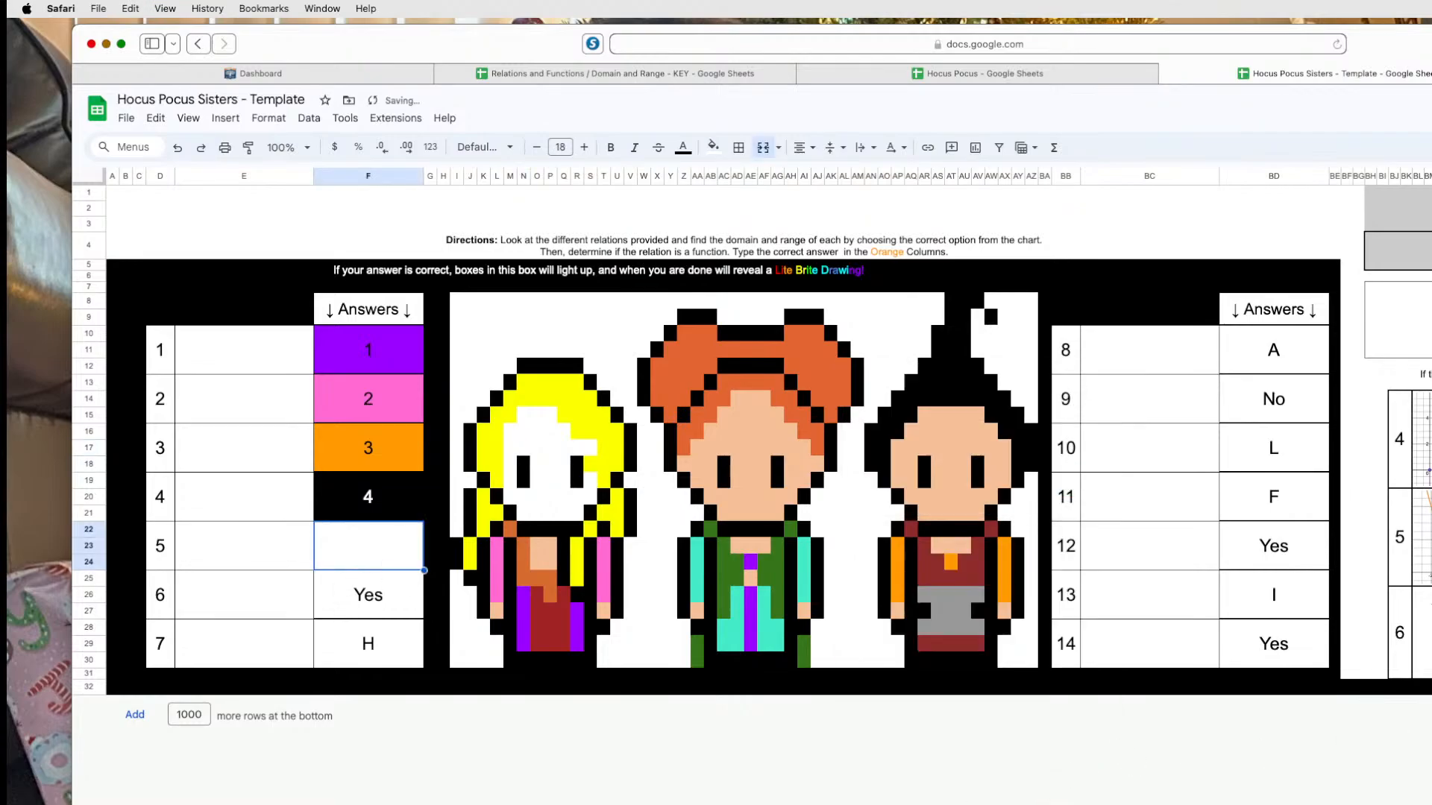
Enter 5 as the question 5 answer and correct the face rule so the face and answer cell light up peach.
{"action": "type", "text": "5"}
{"action": "left_click", "coordinate": [350, 605]}
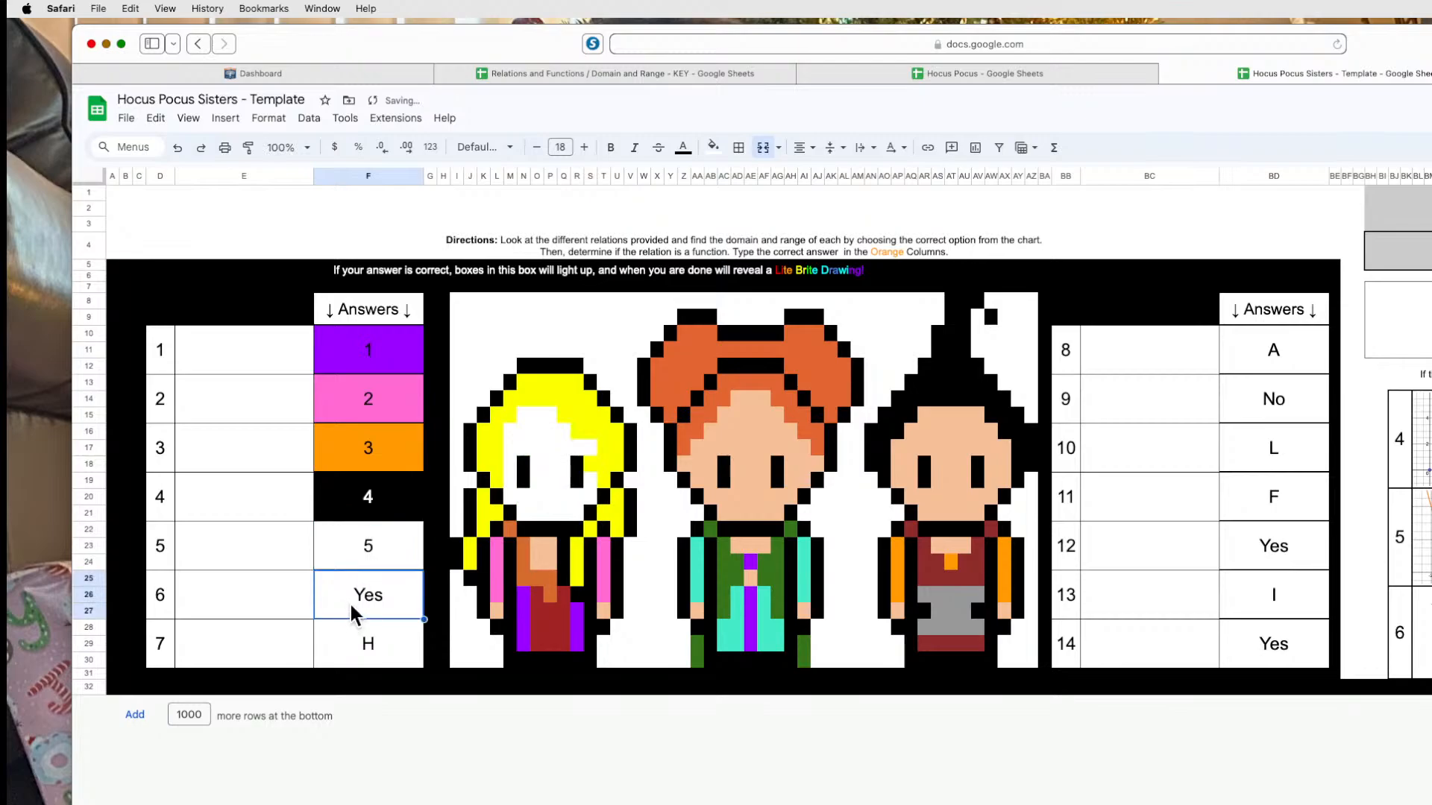
{"action": "left_click", "coordinate": [370, 546]}
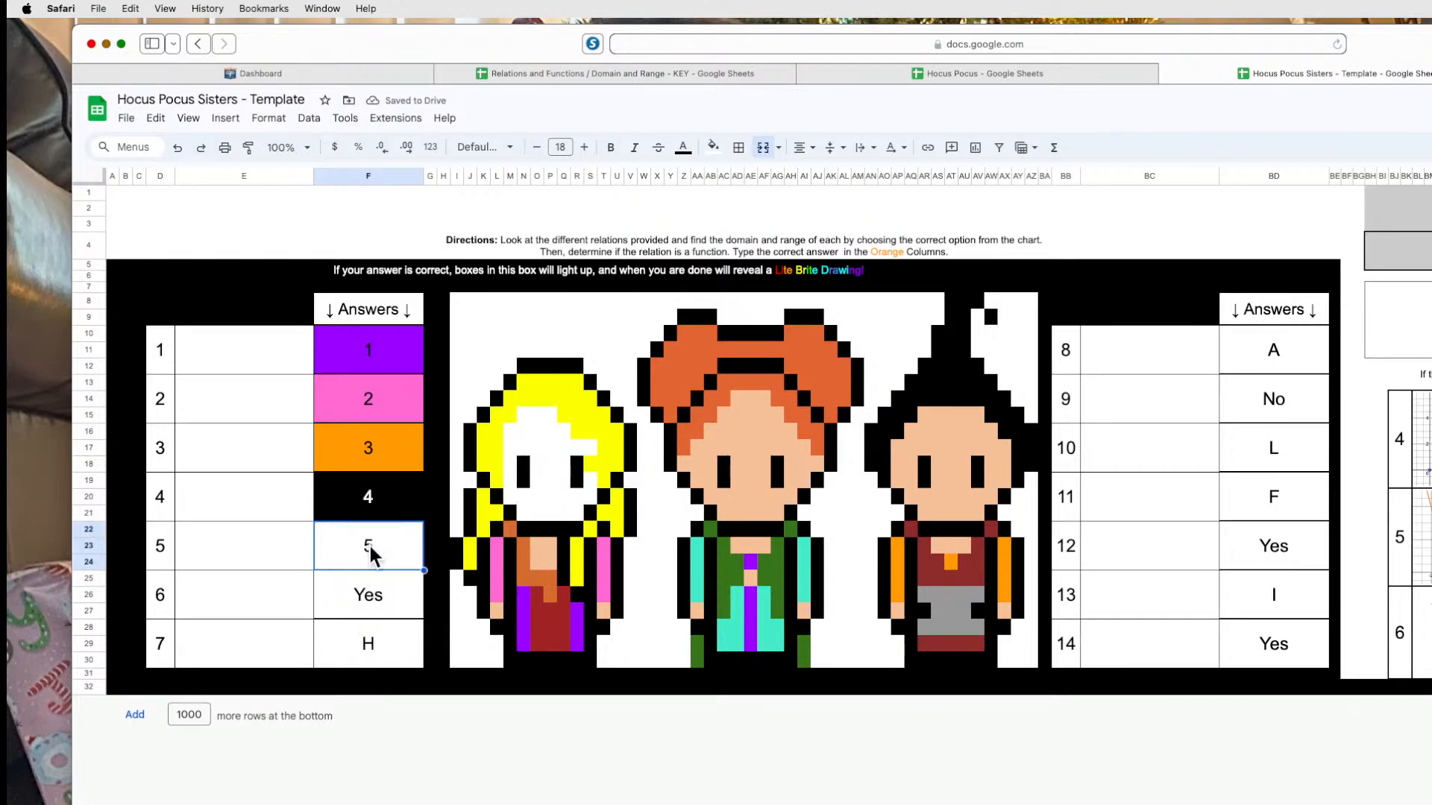
{"action": "left_click", "coordinate": [383, 500]}
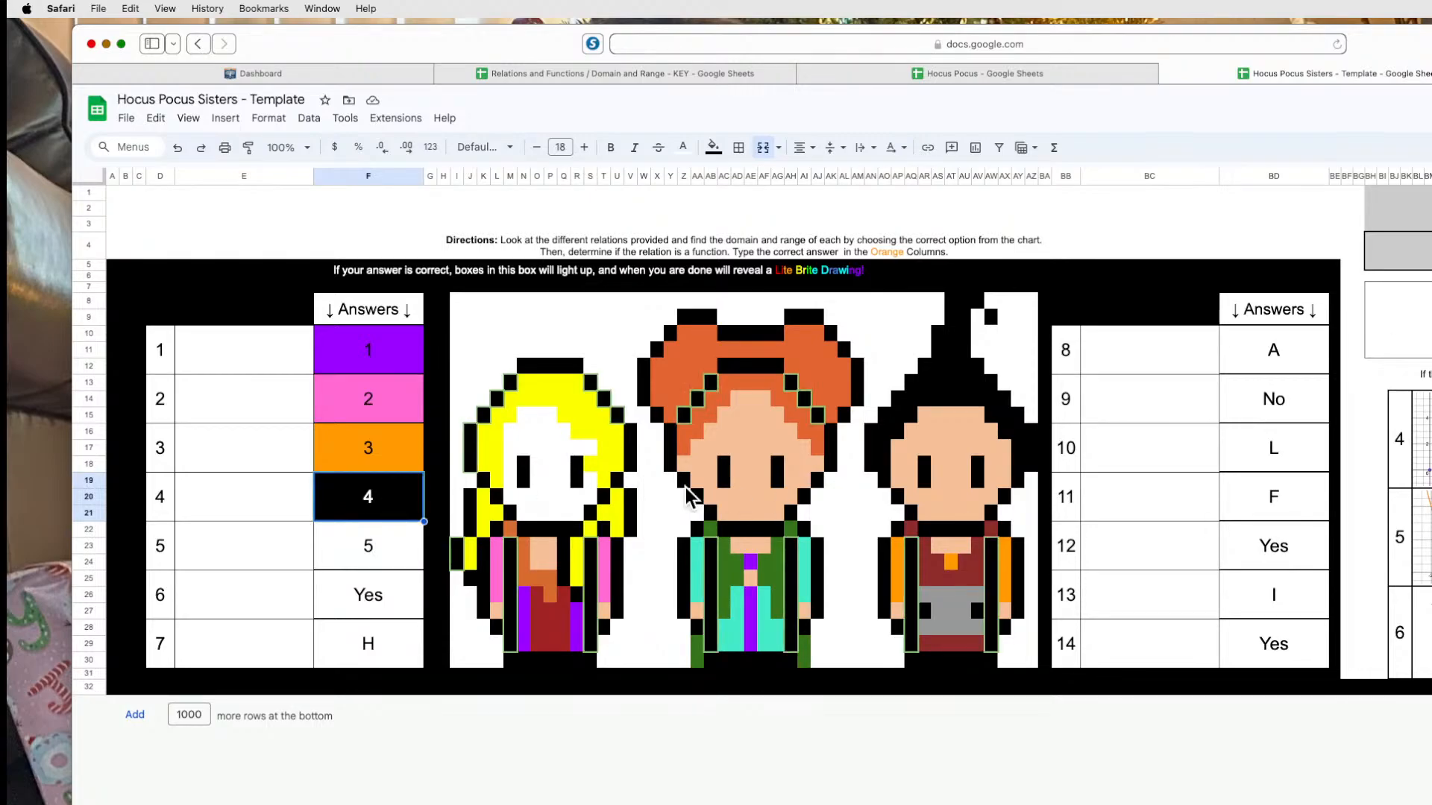
{"action": "left_click", "coordinate": [373, 543]}
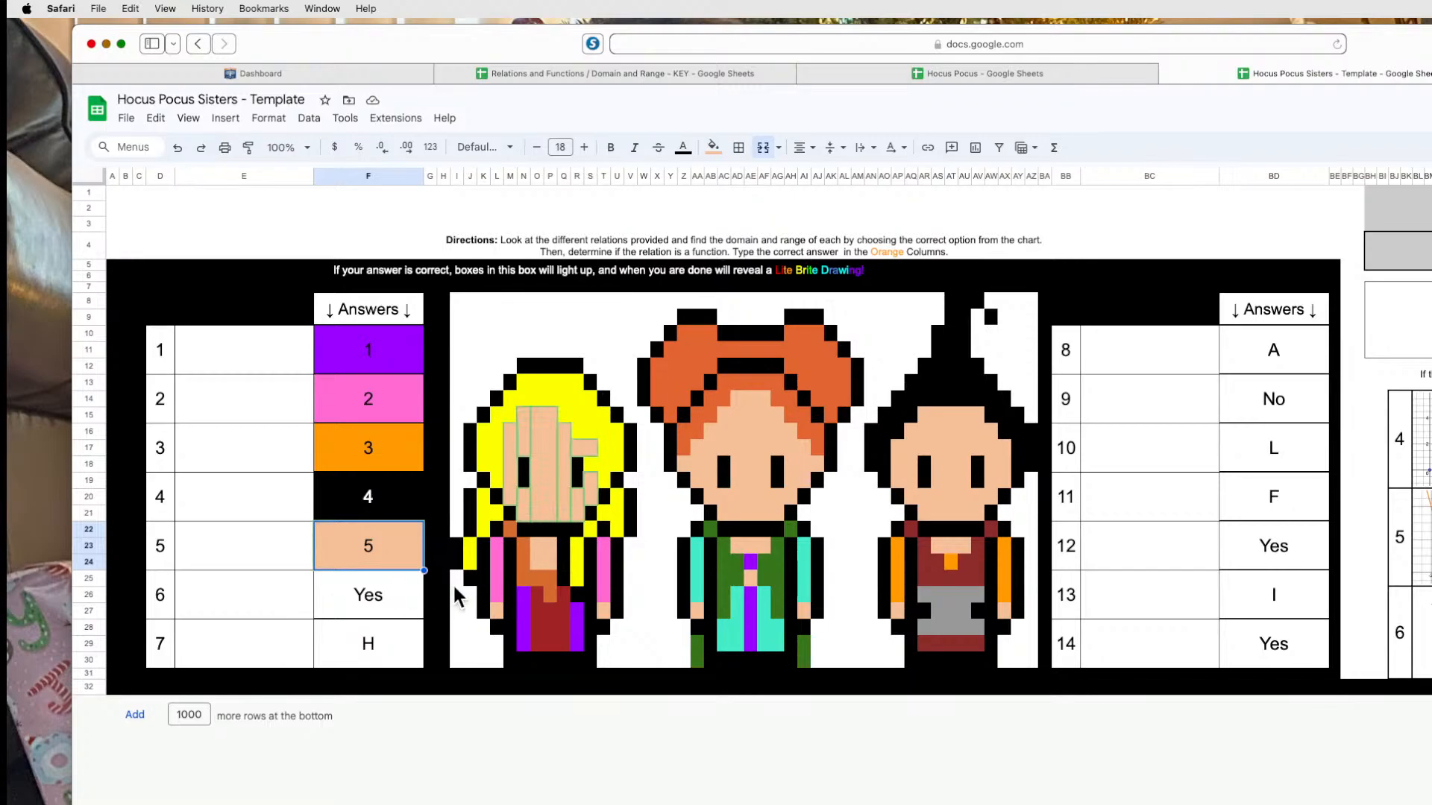
Replace the question 6 answer with 6.
{"action": "left_click", "coordinate": [421, 606]}
{"action": "key", "text": "Delete"}
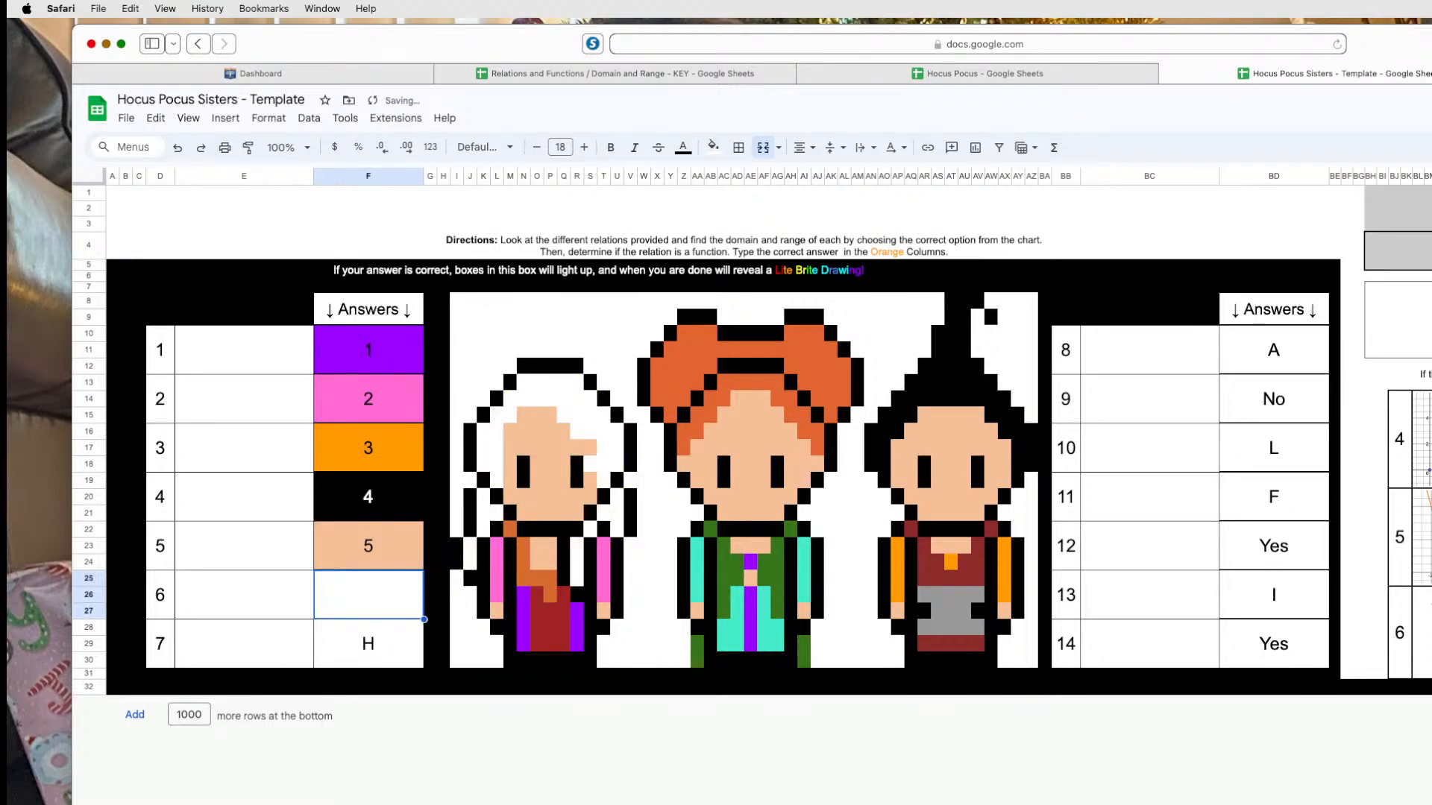
{"action": "type", "text": "6"}
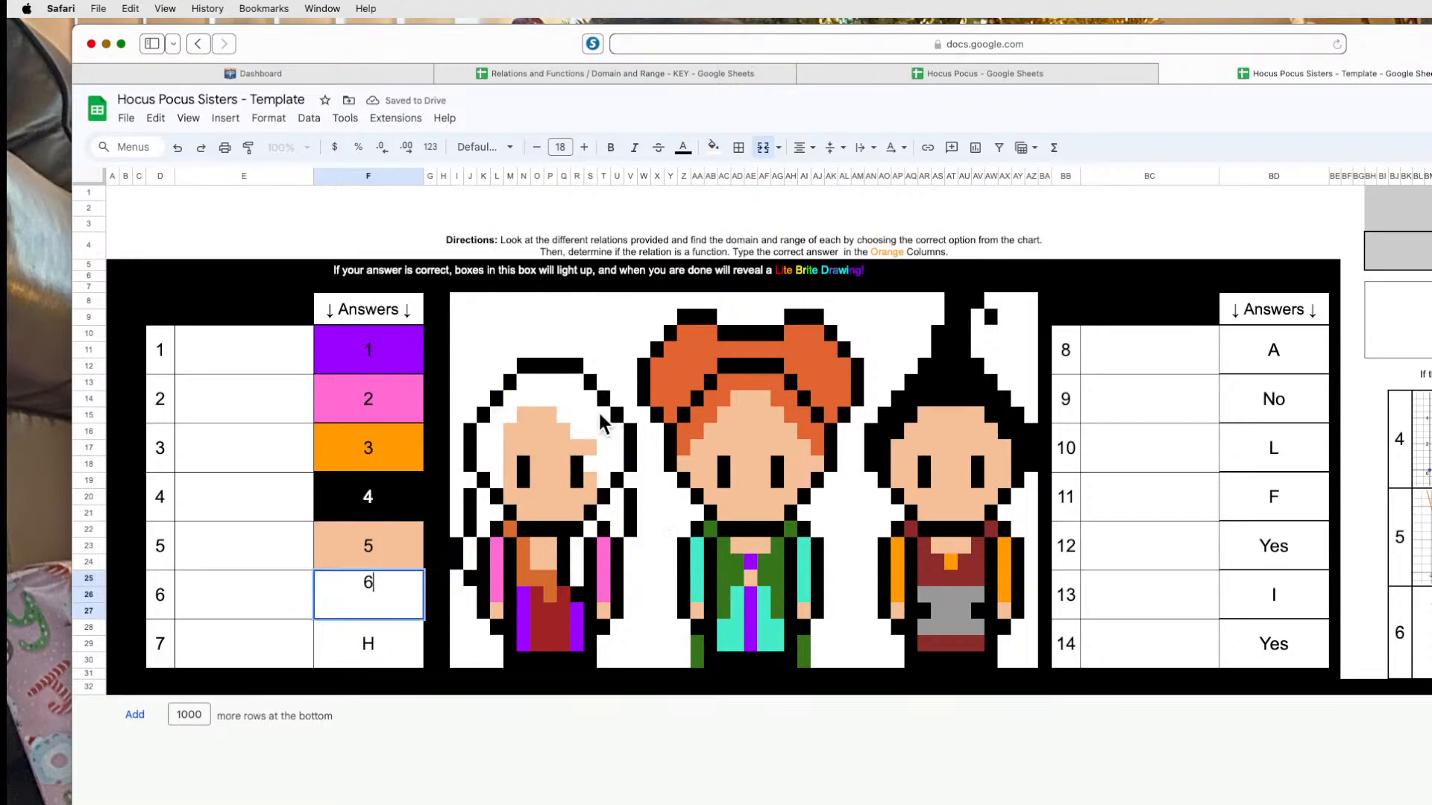
Make the first sister's yellow hair rule, starting from cell S15, respond to the question 6 answer of 6.
{"action": "left_click", "coordinate": [595, 415]}
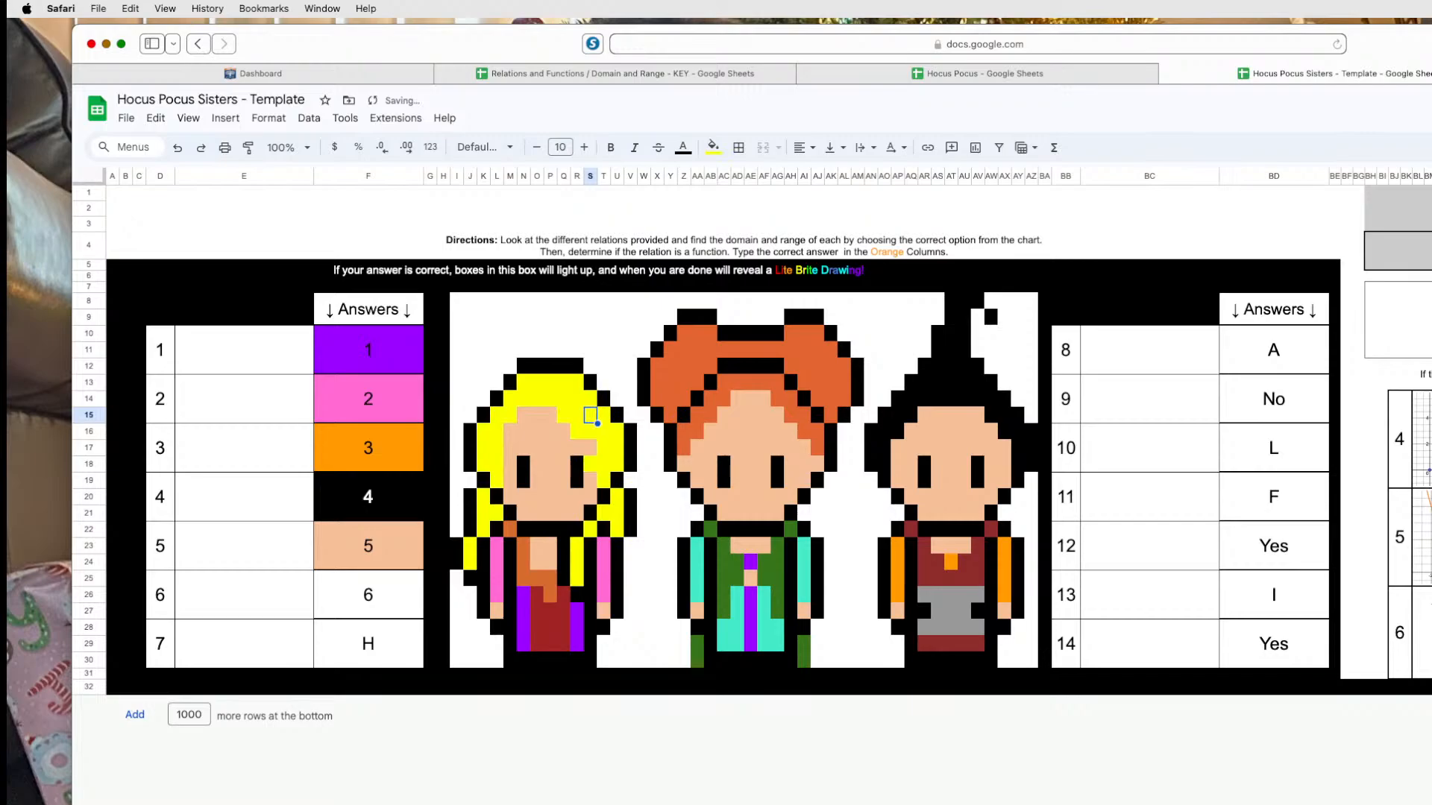
{"action": "key", "text": "super+z"}
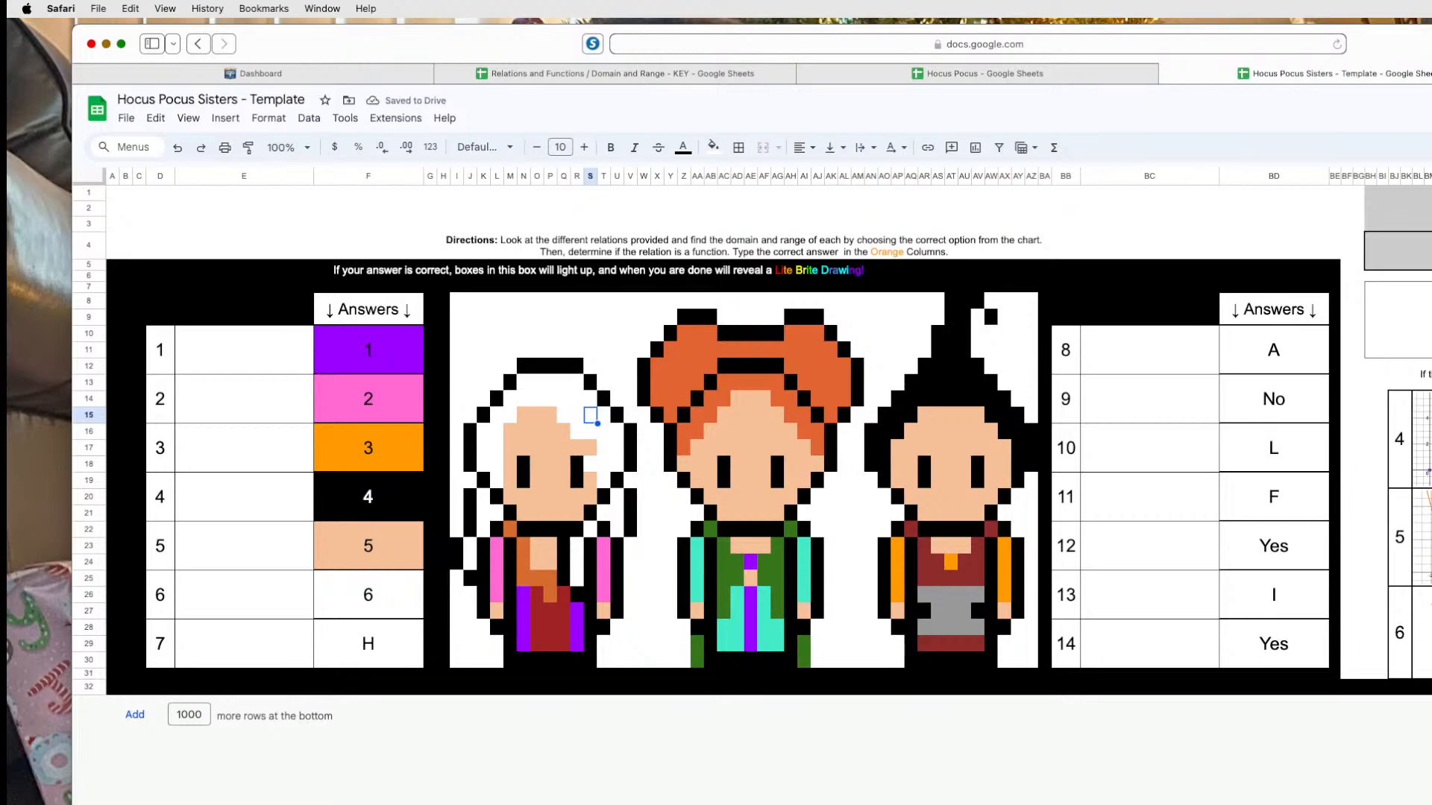
{"action": "key", "text": "super+shift+z"}
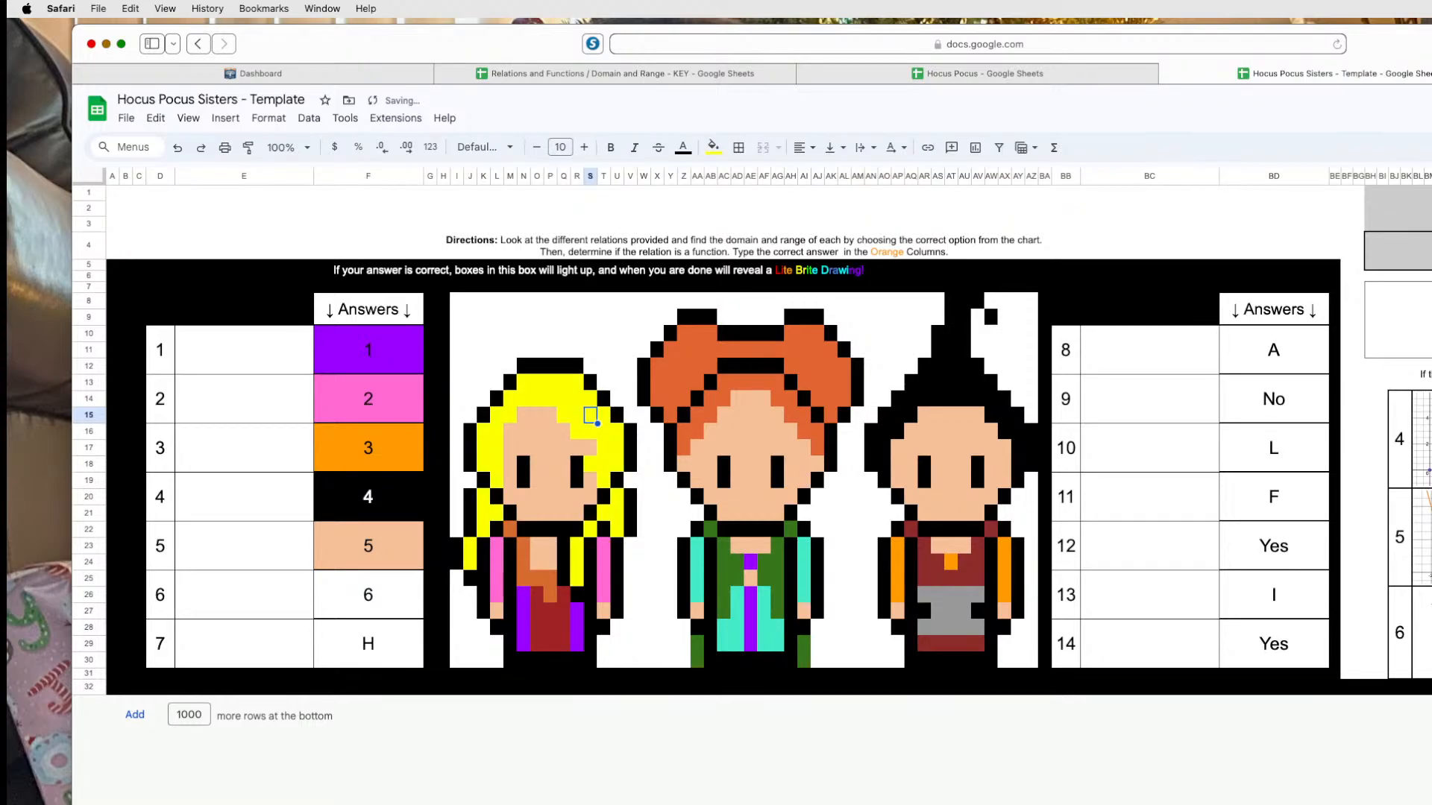
Add the question 6 answer cell F25:F27 to the ranges of the first sister's yellow hair rule.
{"action": "scroll", "coordinate": [950, 629], "scroll_direction": "down", "scroll_amount": 5}
{"action": "left_click", "coordinate": [934, 699]}
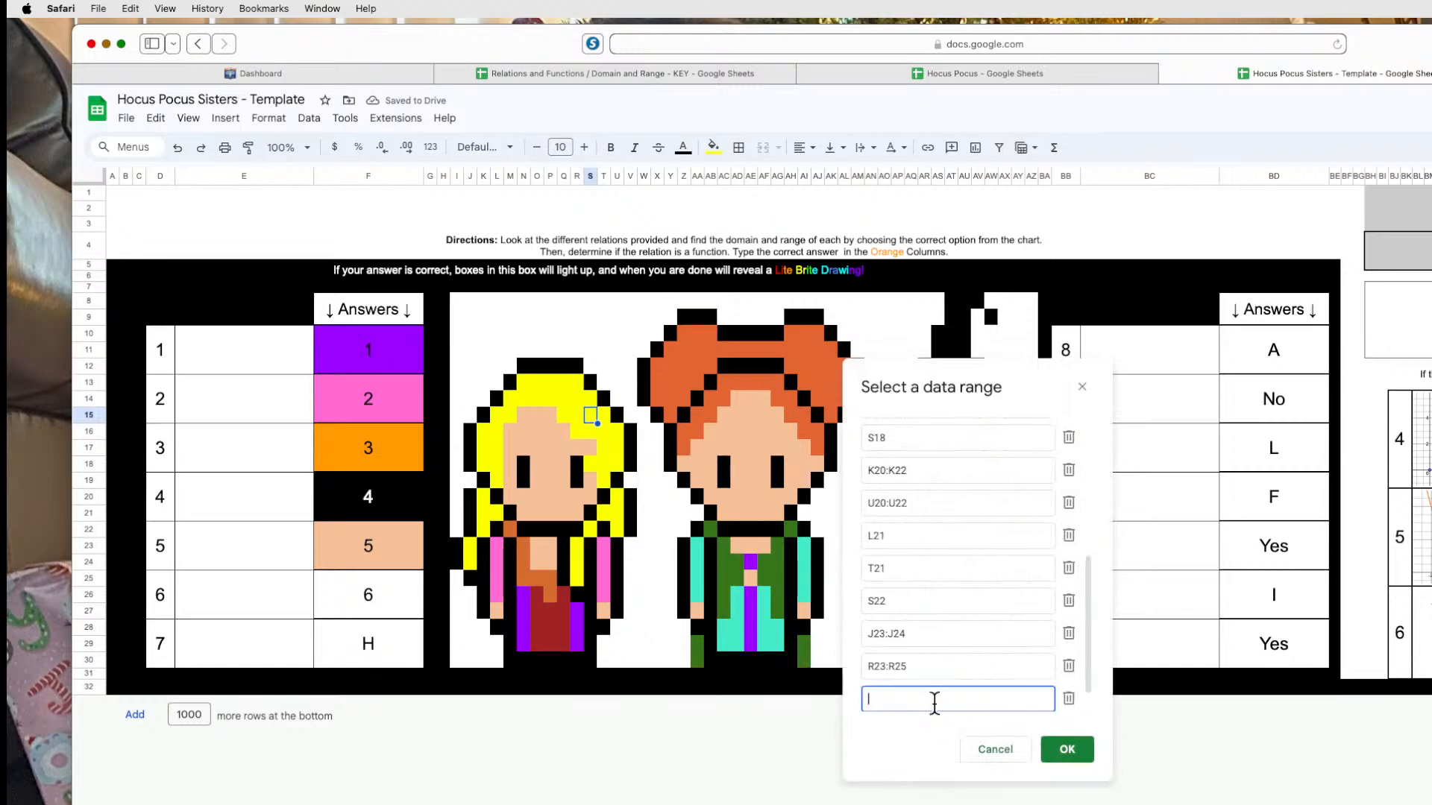
{"action": "left_click", "coordinate": [368, 593]}
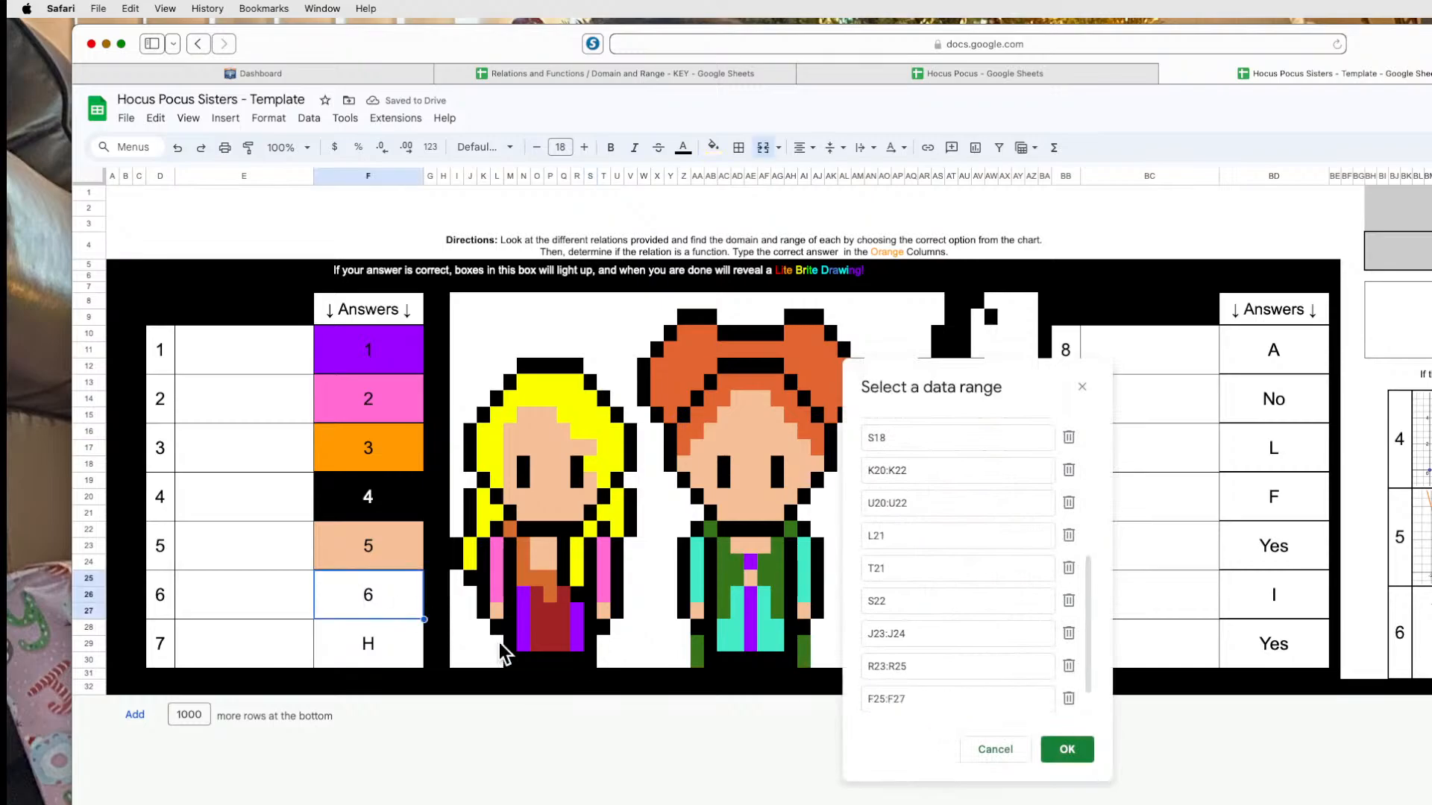
{"action": "left_click", "coordinate": [1068, 749]}
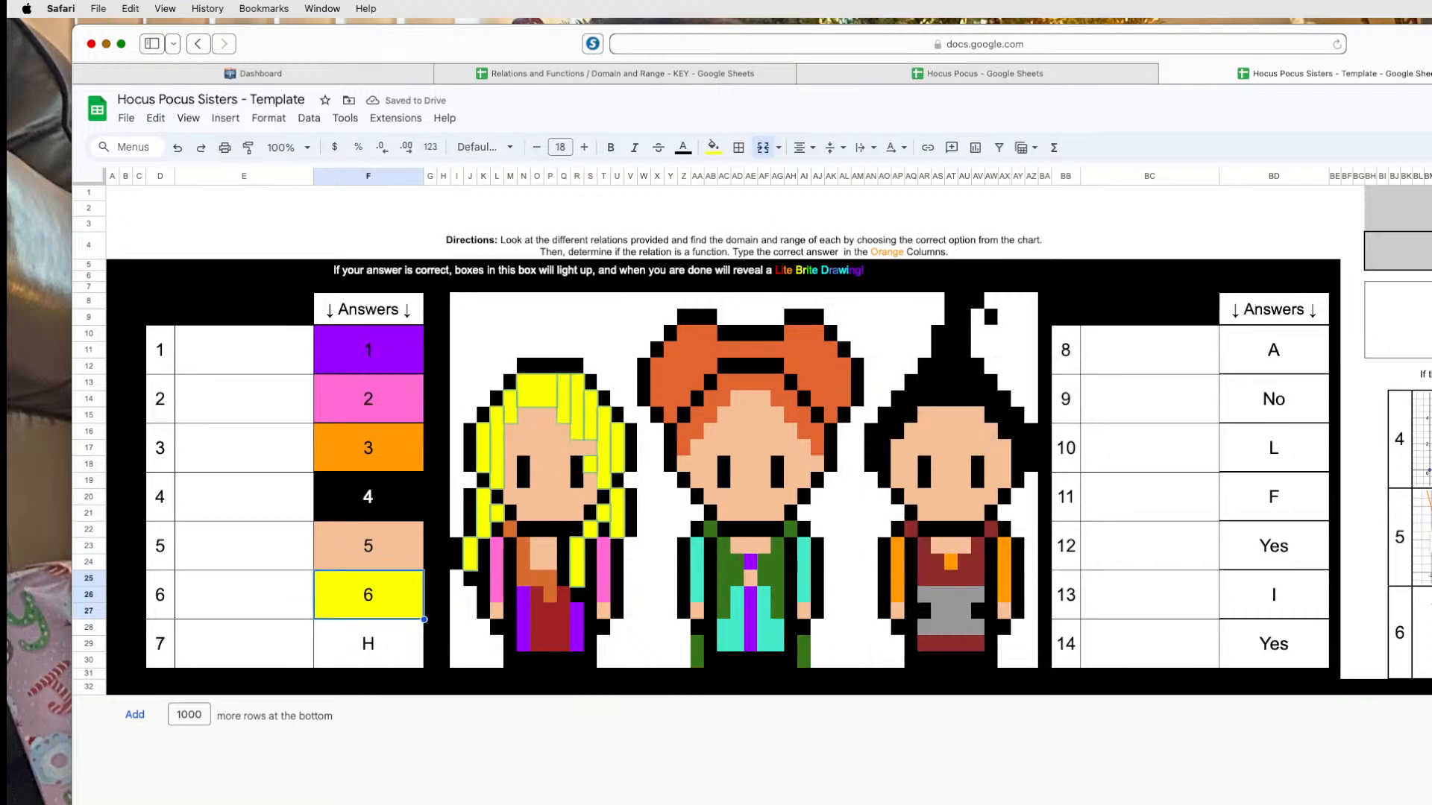
Clear the orange D answer cell of question 5 in the relations table beside the picture.
{"action": "scroll", "coordinate": [769, 425], "scroll_direction": "right", "scroll_amount": 2}
{"action": "scroll", "coordinate": [768, 425], "scroll_direction": "right", "scroll_amount": 1}
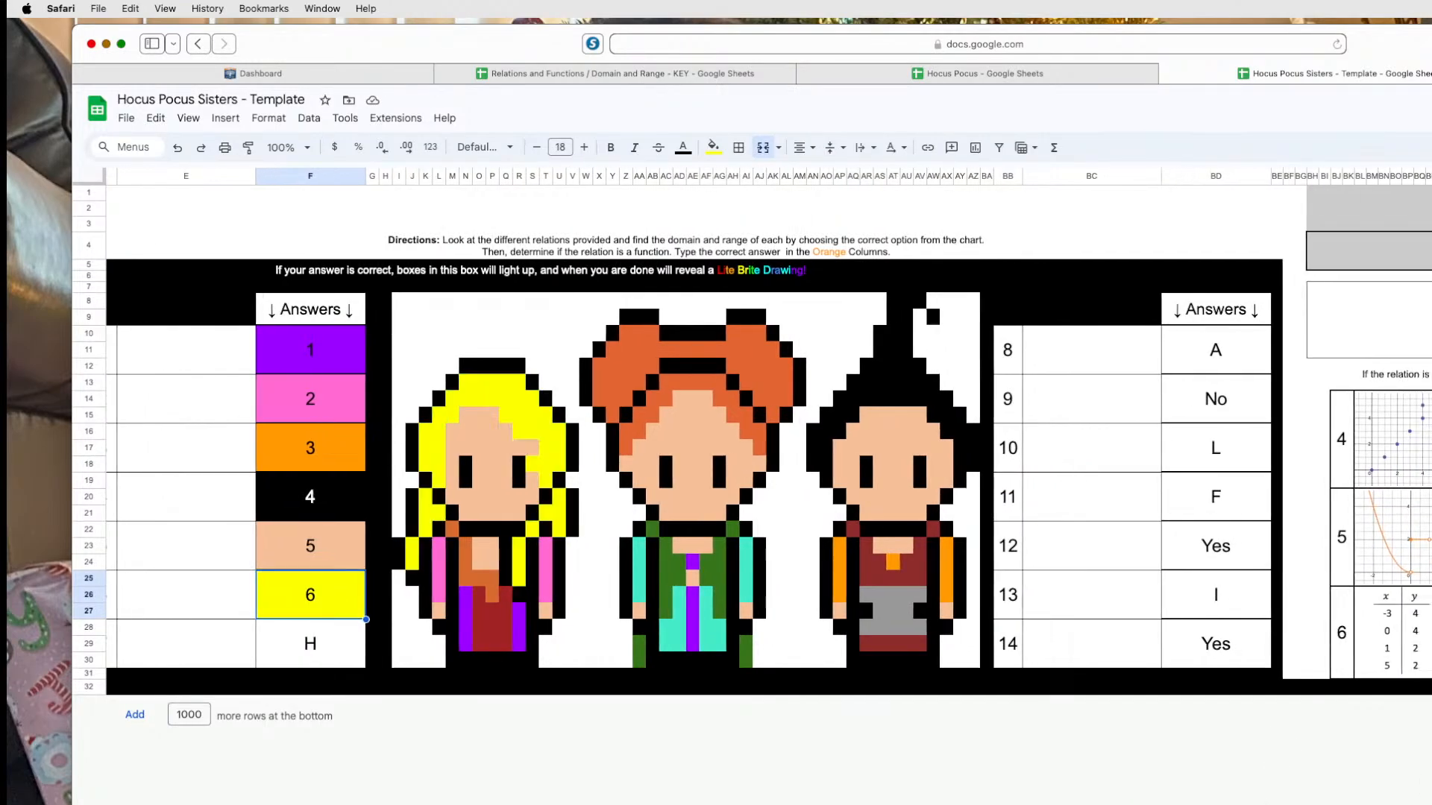
{"action": "left_click", "coordinate": [1429, 504]}
{"action": "key", "text": "Delete"}
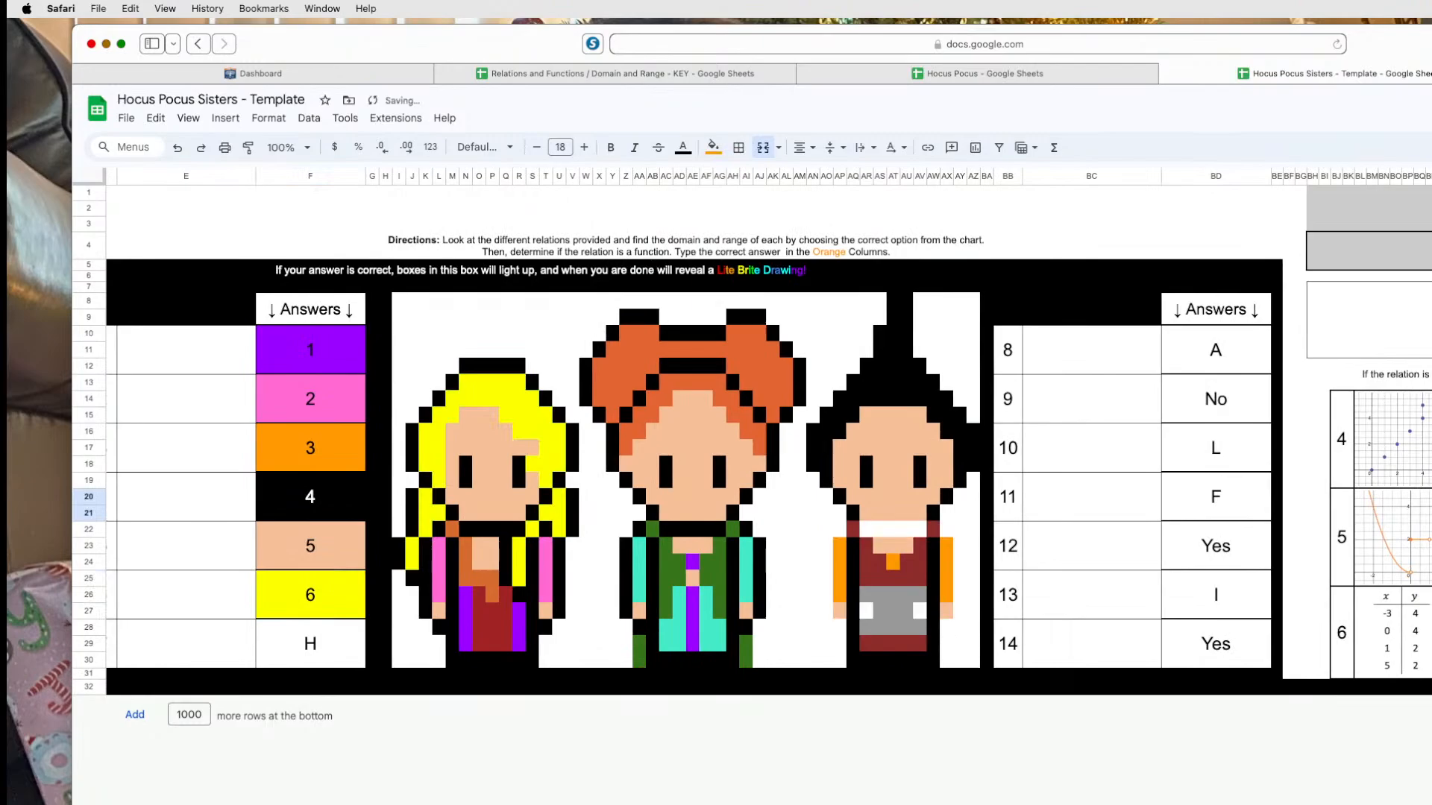
Add the question 6 answer cell F25:F27 to the ranges of the third sister's black outline rule, starting from cell AV22.
{"action": "left_click", "coordinate": [921, 530]}
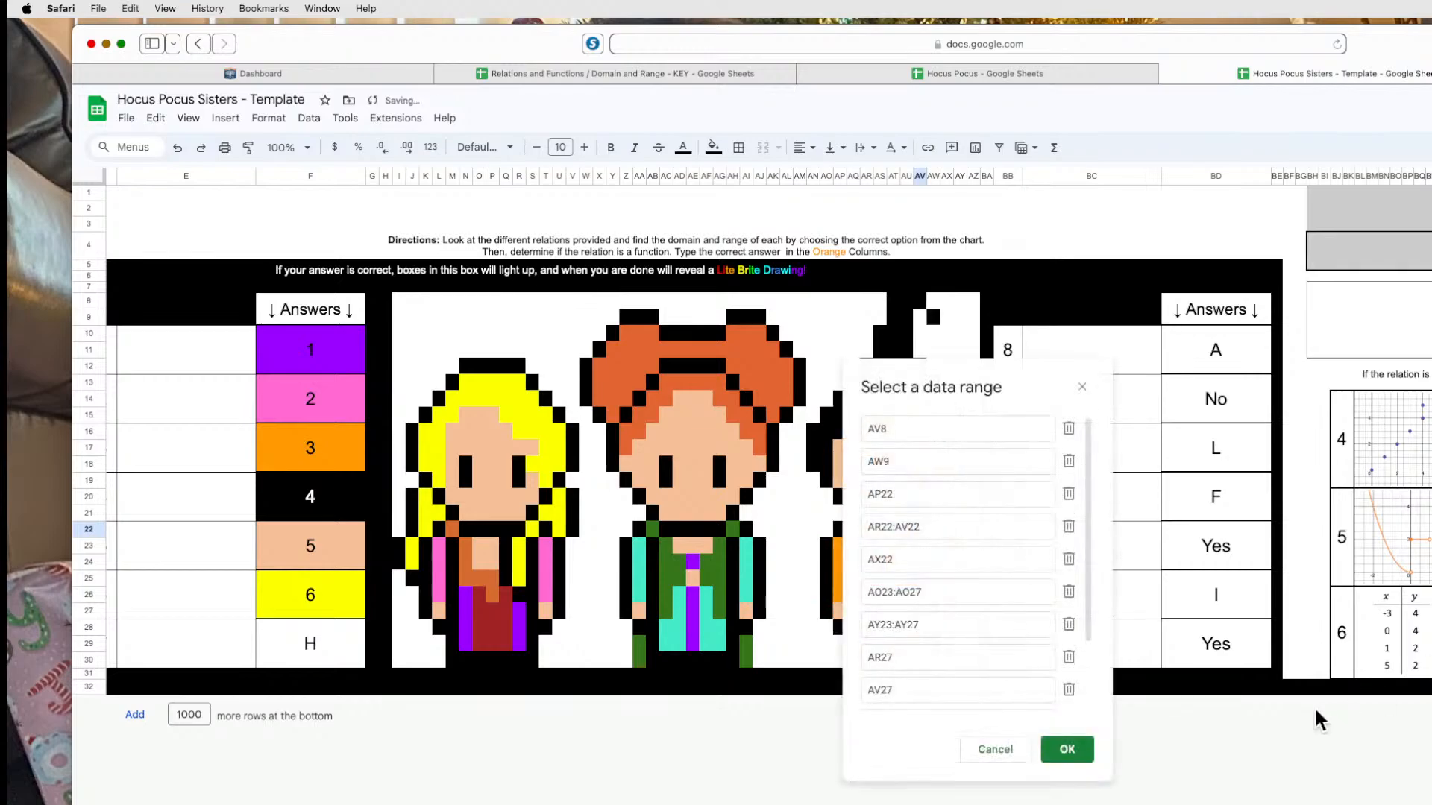
{"action": "scroll", "coordinate": [987, 678], "scroll_direction": "down", "scroll_amount": 3}
{"action": "left_click", "coordinate": [972, 701]}
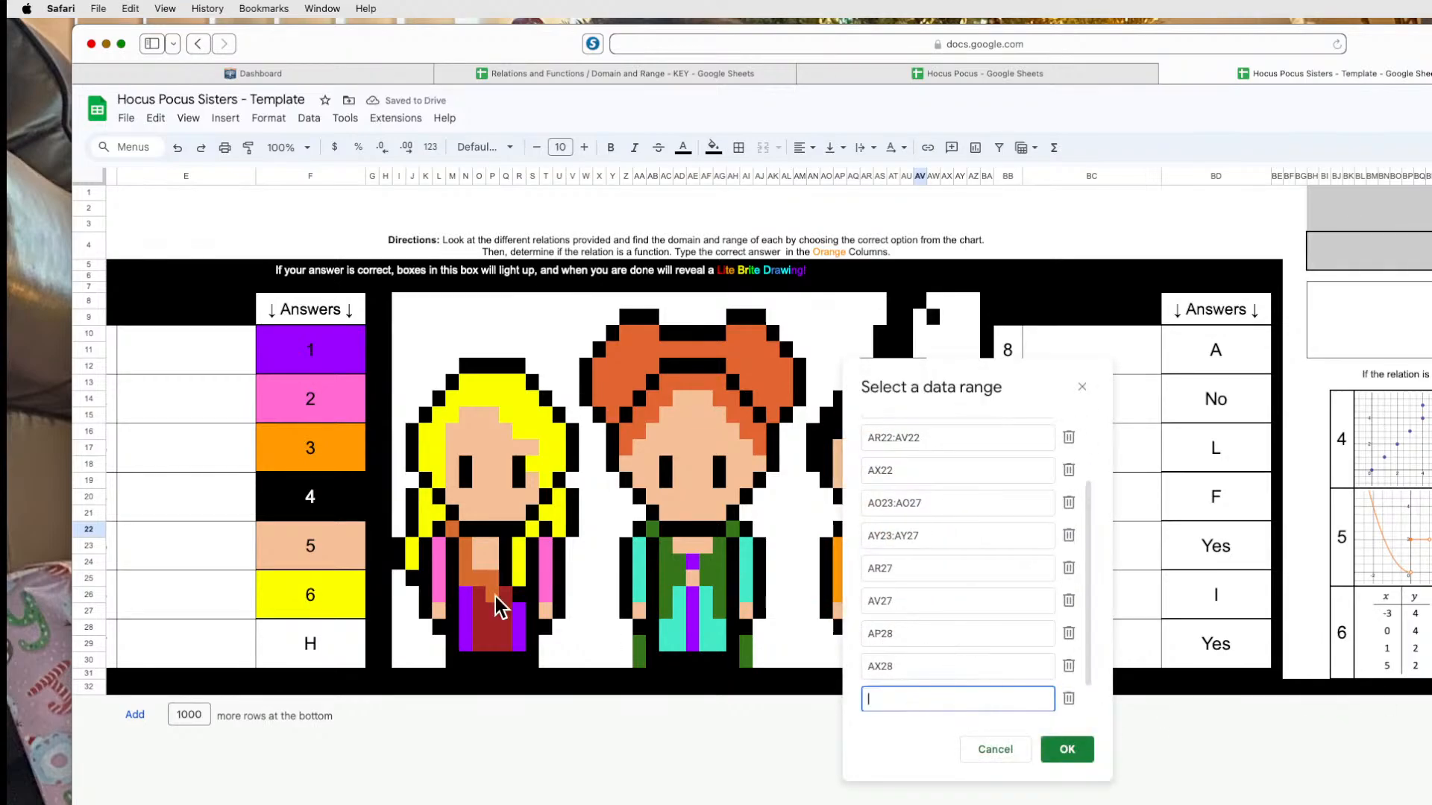
{"action": "left_click", "coordinate": [310, 608]}
{"action": "left_click", "coordinate": [1066, 751]}
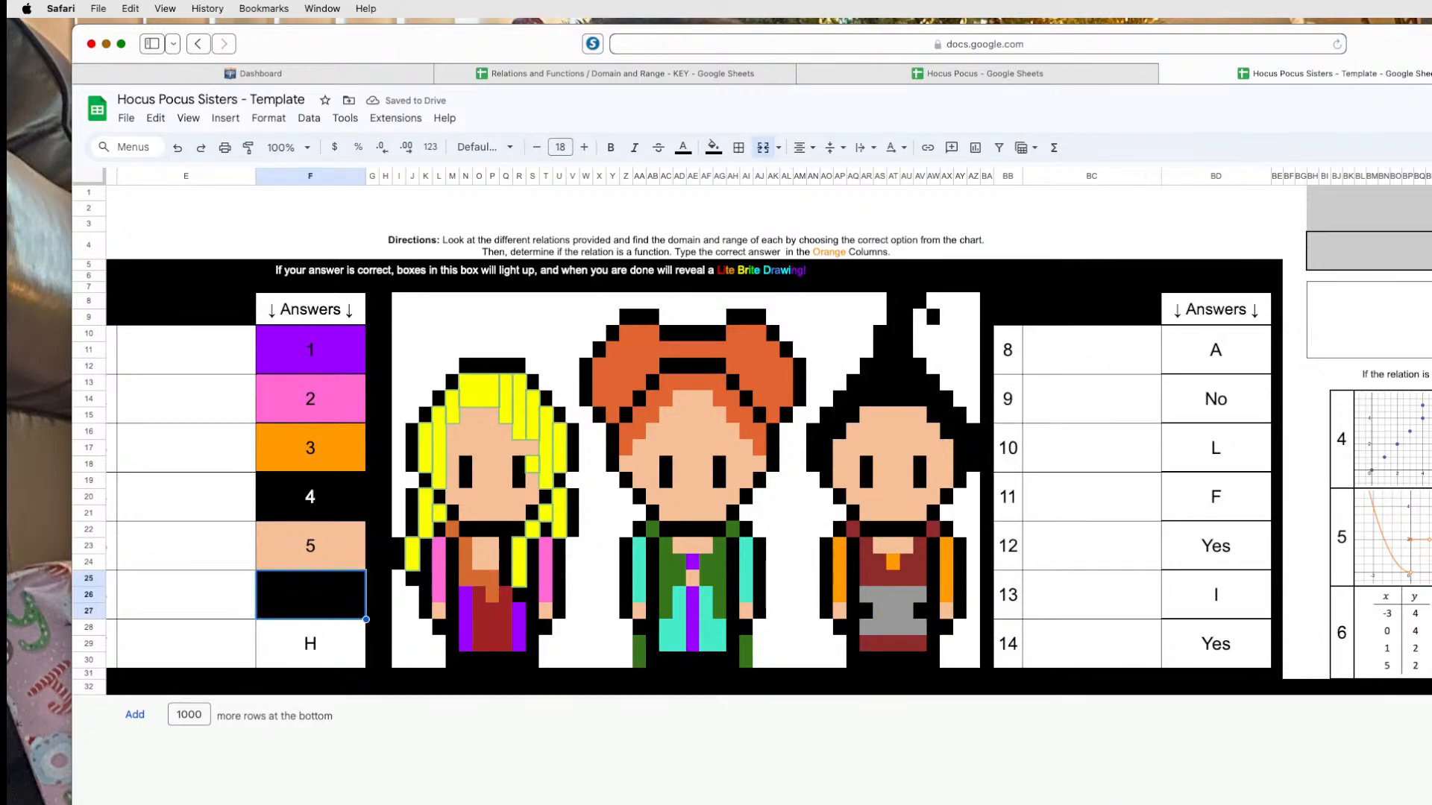
Replace the question 7 answer with 7 and add its cell F28:F30 to the ranges of the first sister's dark red dress rule.
{"action": "left_click", "coordinate": [300, 656]}
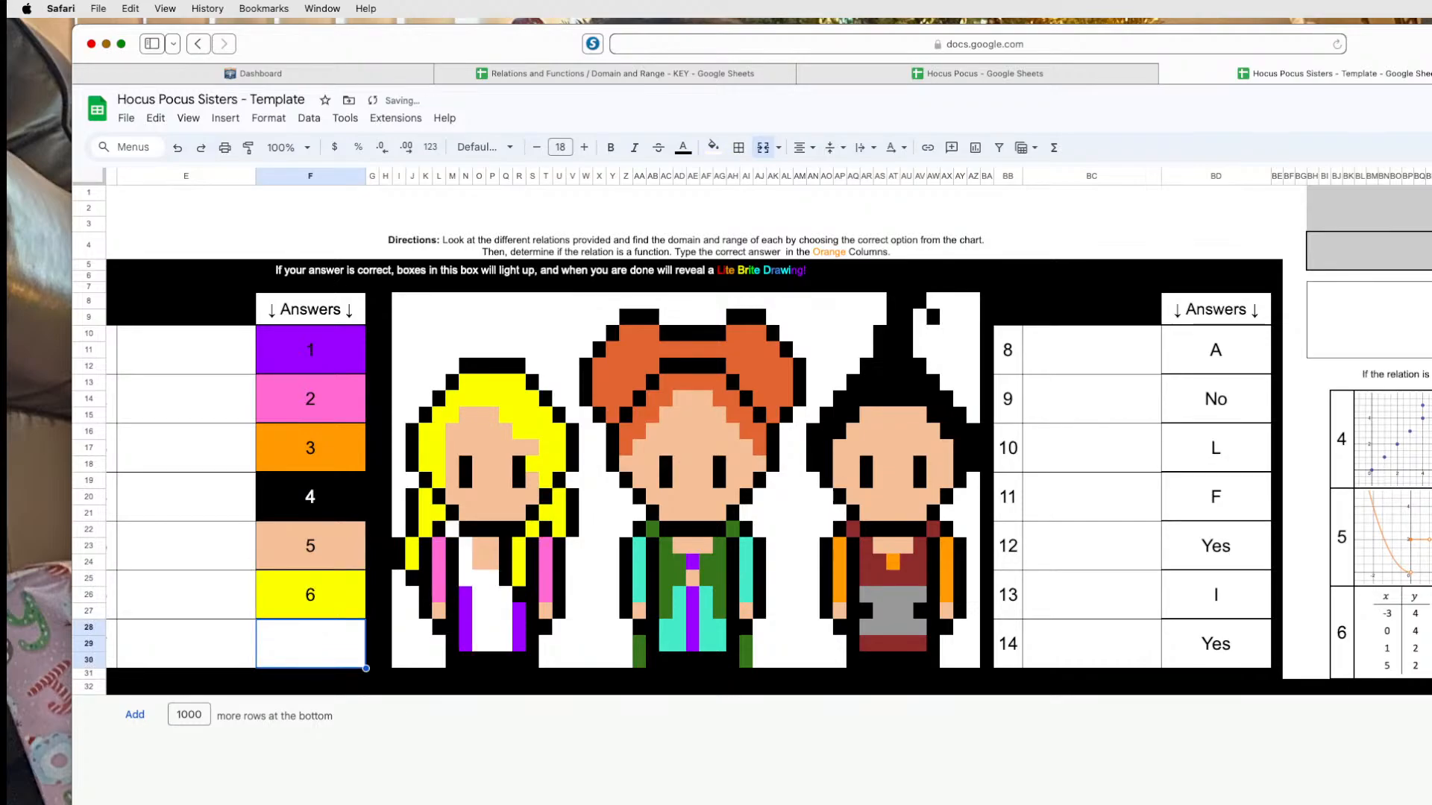
{"action": "type", "text": "7"}
{"action": "left_click", "coordinate": [493, 613]}
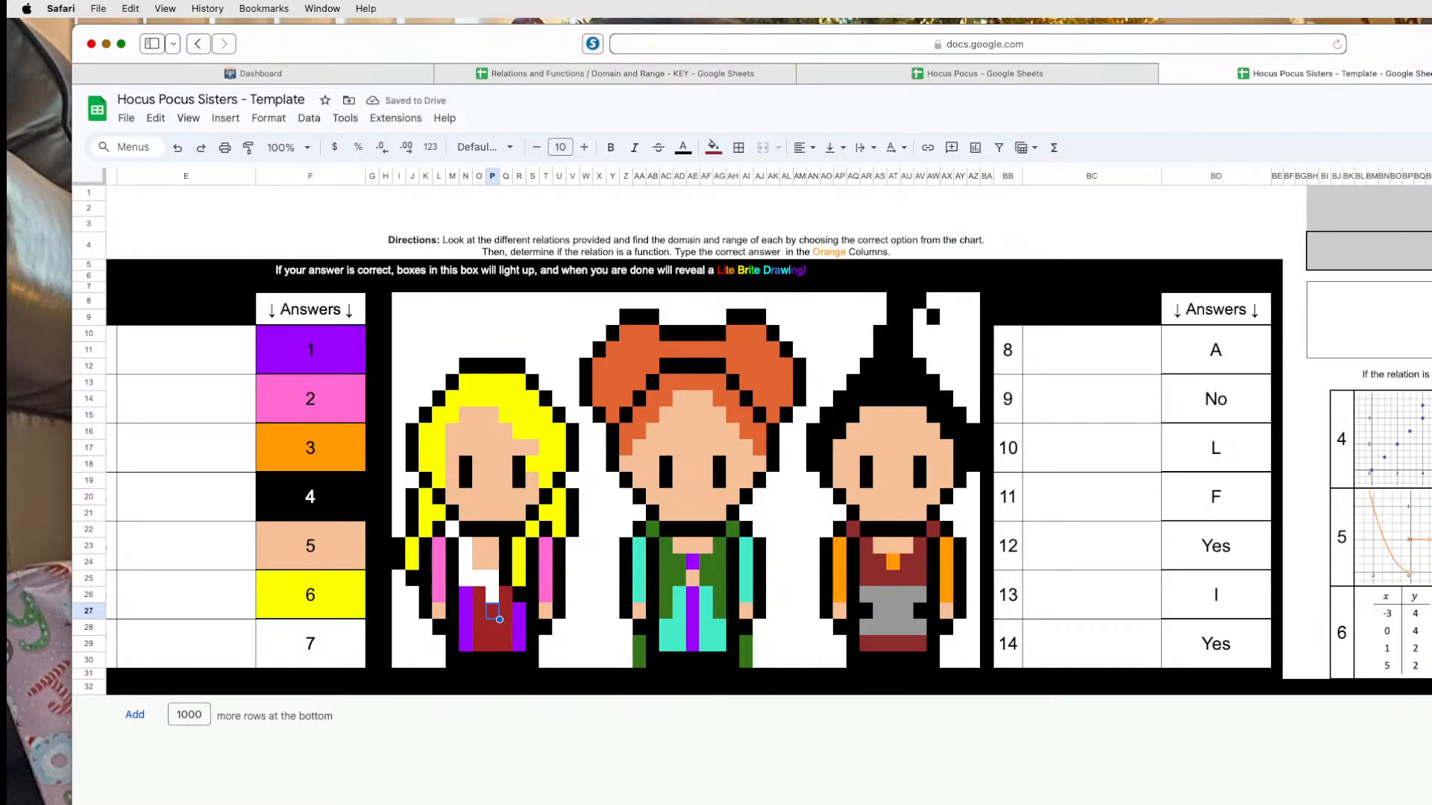
{"action": "left_click", "coordinate": [962, 620]}
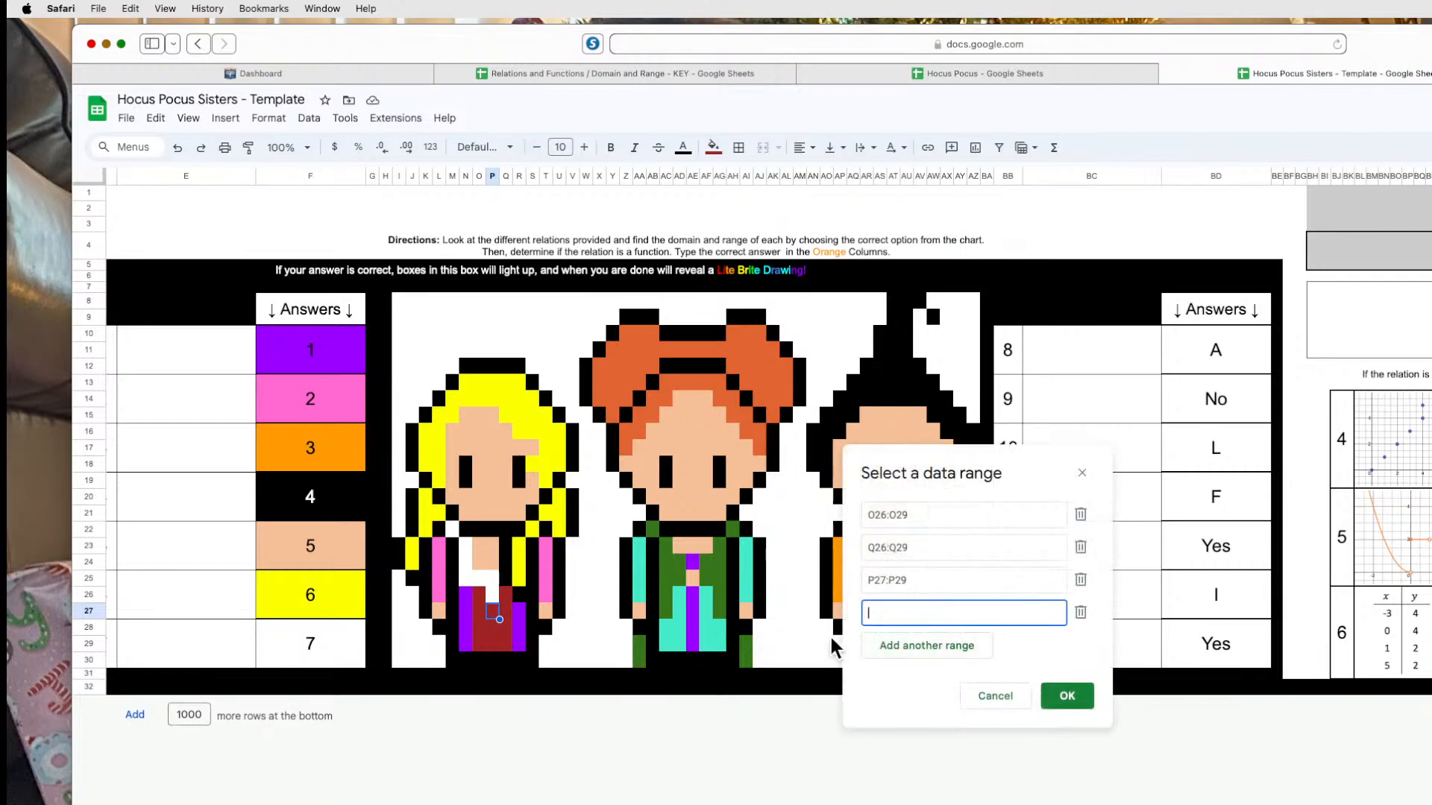
{"action": "left_click", "coordinate": [361, 656]}
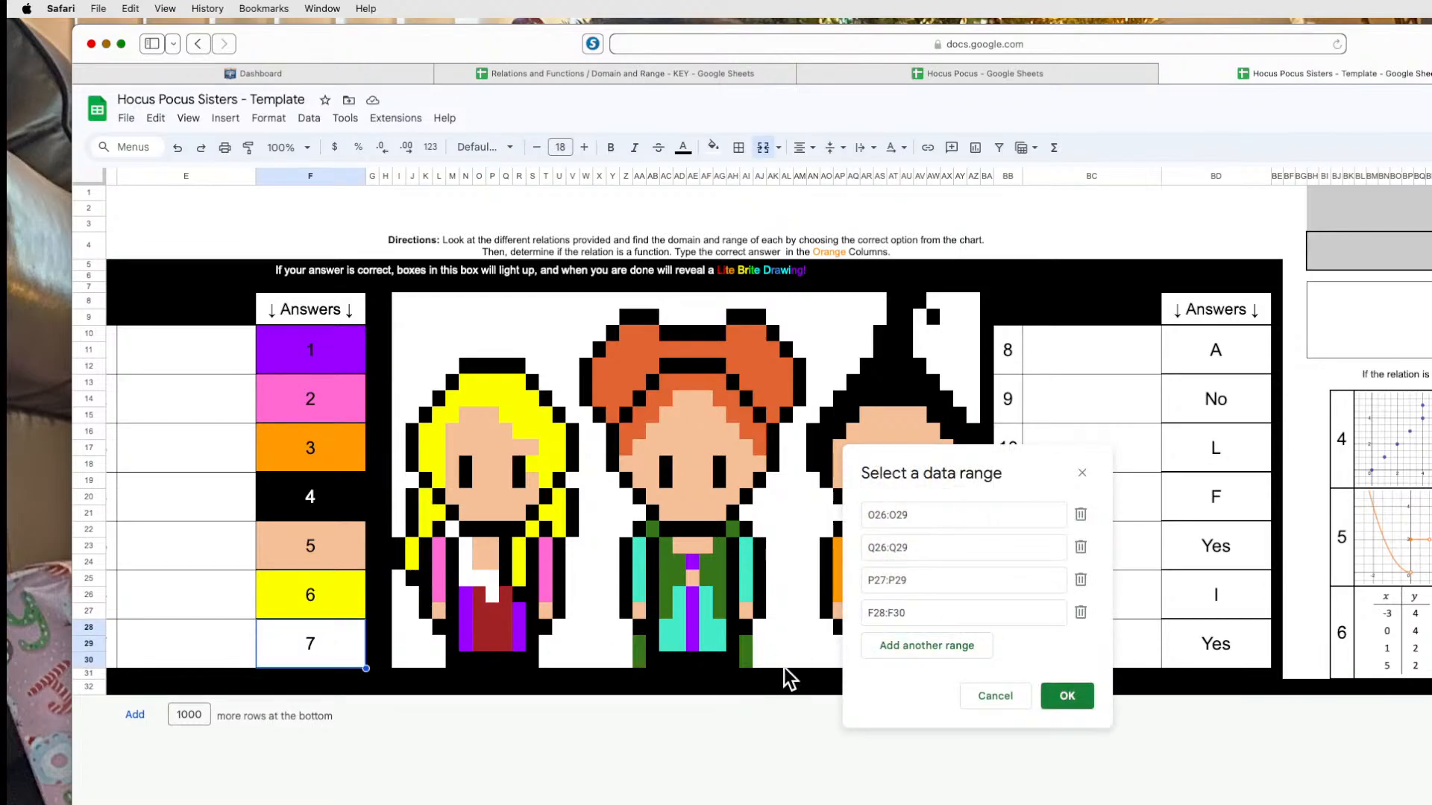
{"action": "left_click", "coordinate": [1065, 698]}
Restore the first sister's orange dress trim and add the question 7 answer cell F28:F30 to that rule's ranges.
{"action": "left_click", "coordinate": [492, 578]}
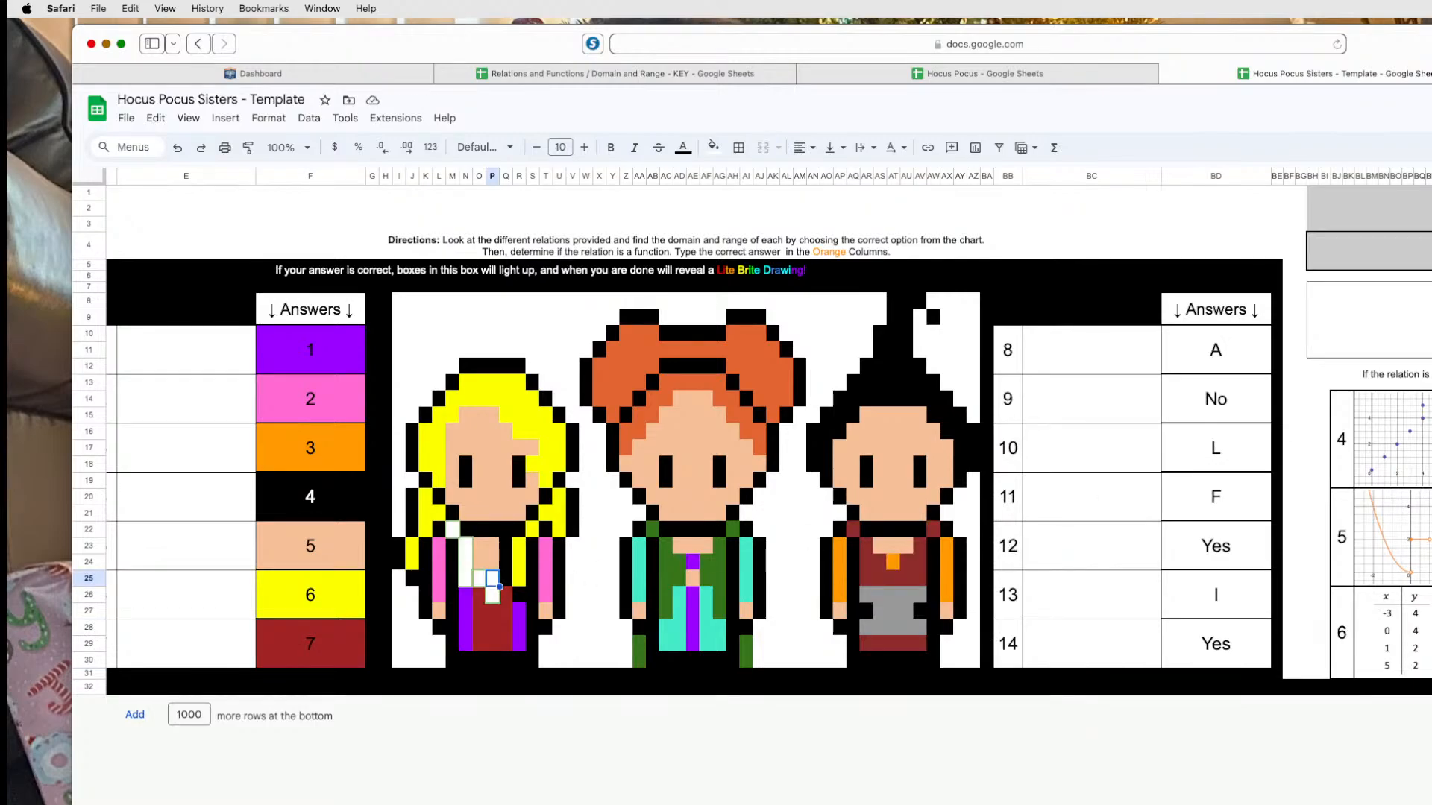
{"action": "key", "text": "super+z"}
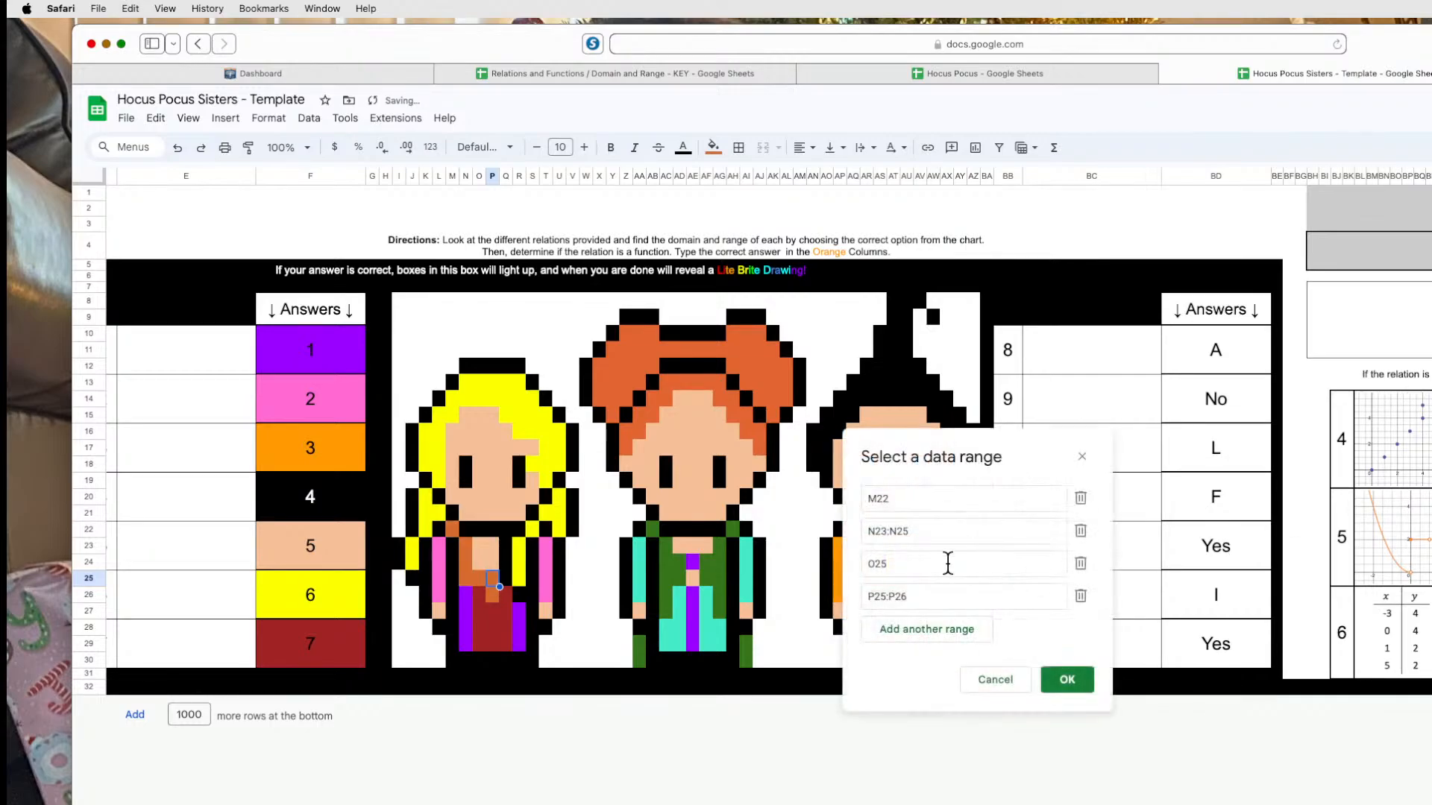
{"action": "left_click", "coordinate": [931, 630]}
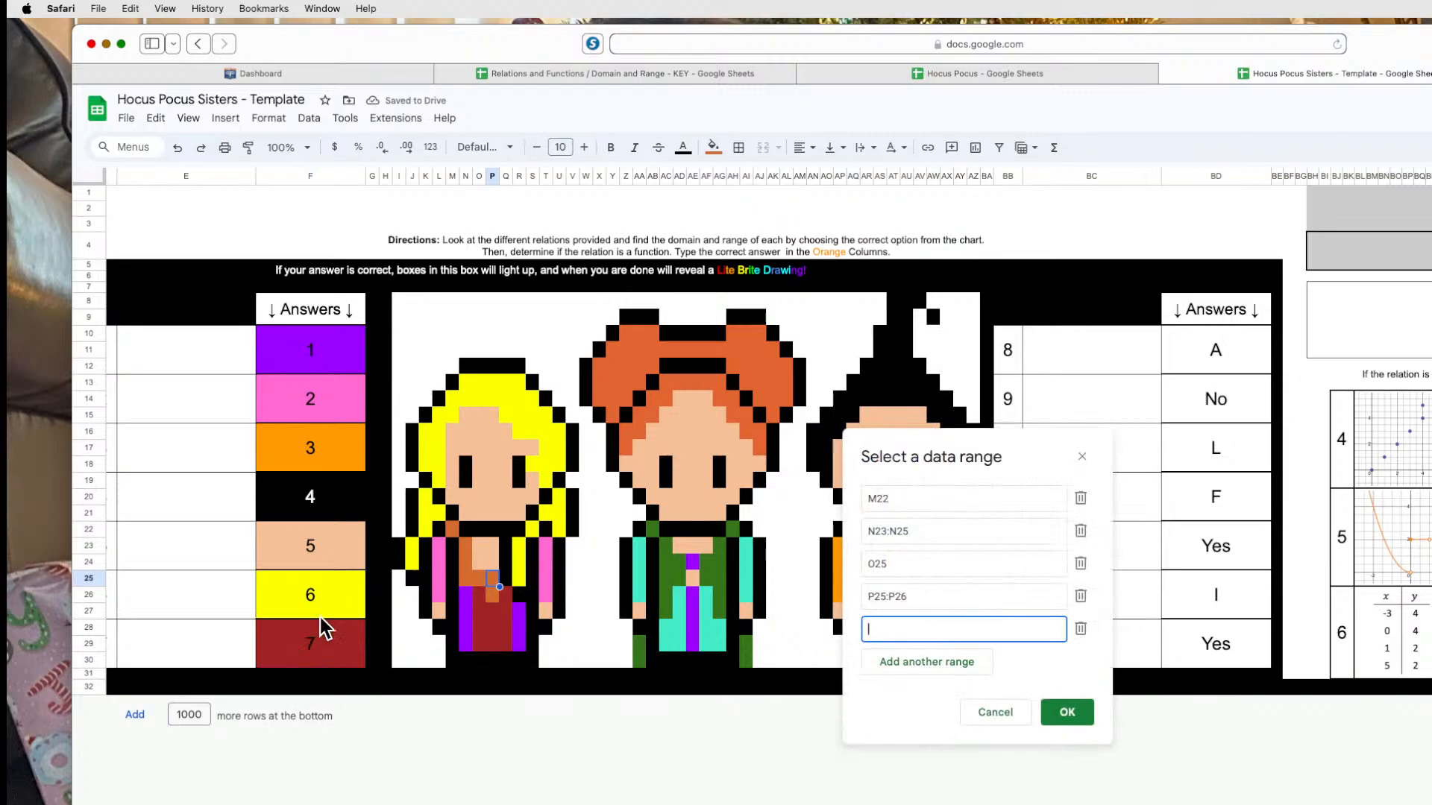
{"action": "left_click", "coordinate": [323, 647]}
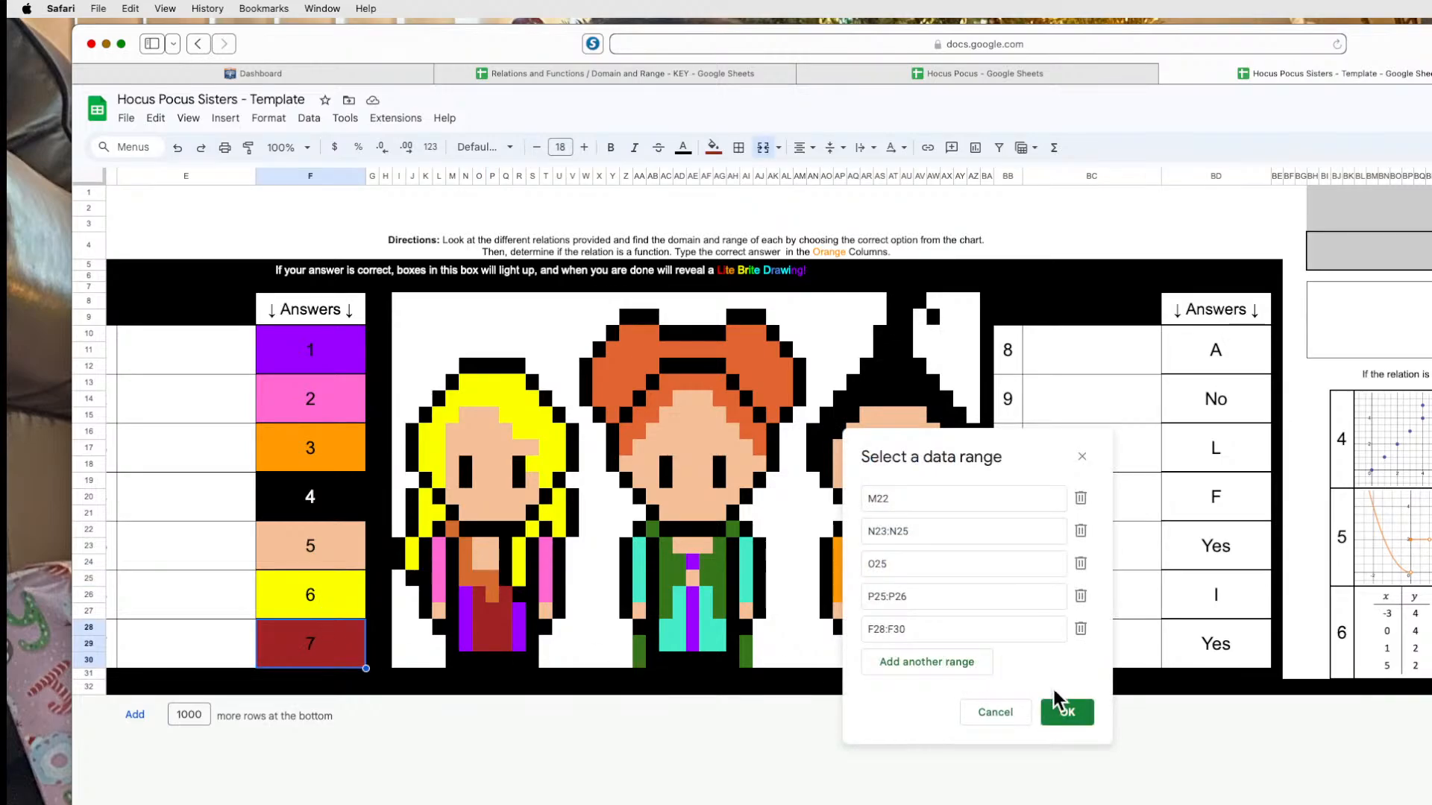
{"action": "left_click", "coordinate": [1059, 714]}
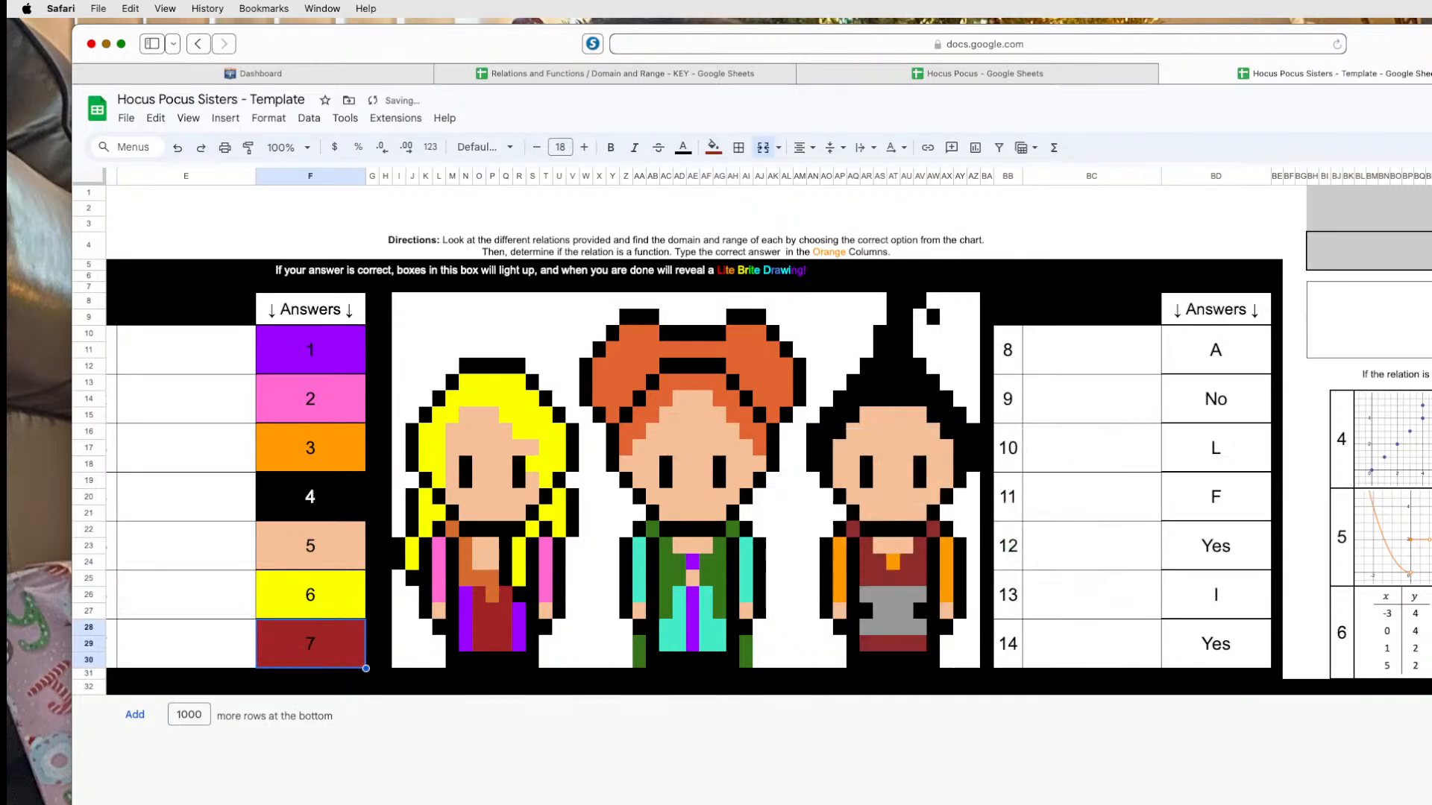
Compare the conditional formatting of the first sister's orange trim with that of the second sister's orange hair.
{"action": "left_click", "coordinate": [462, 562]}
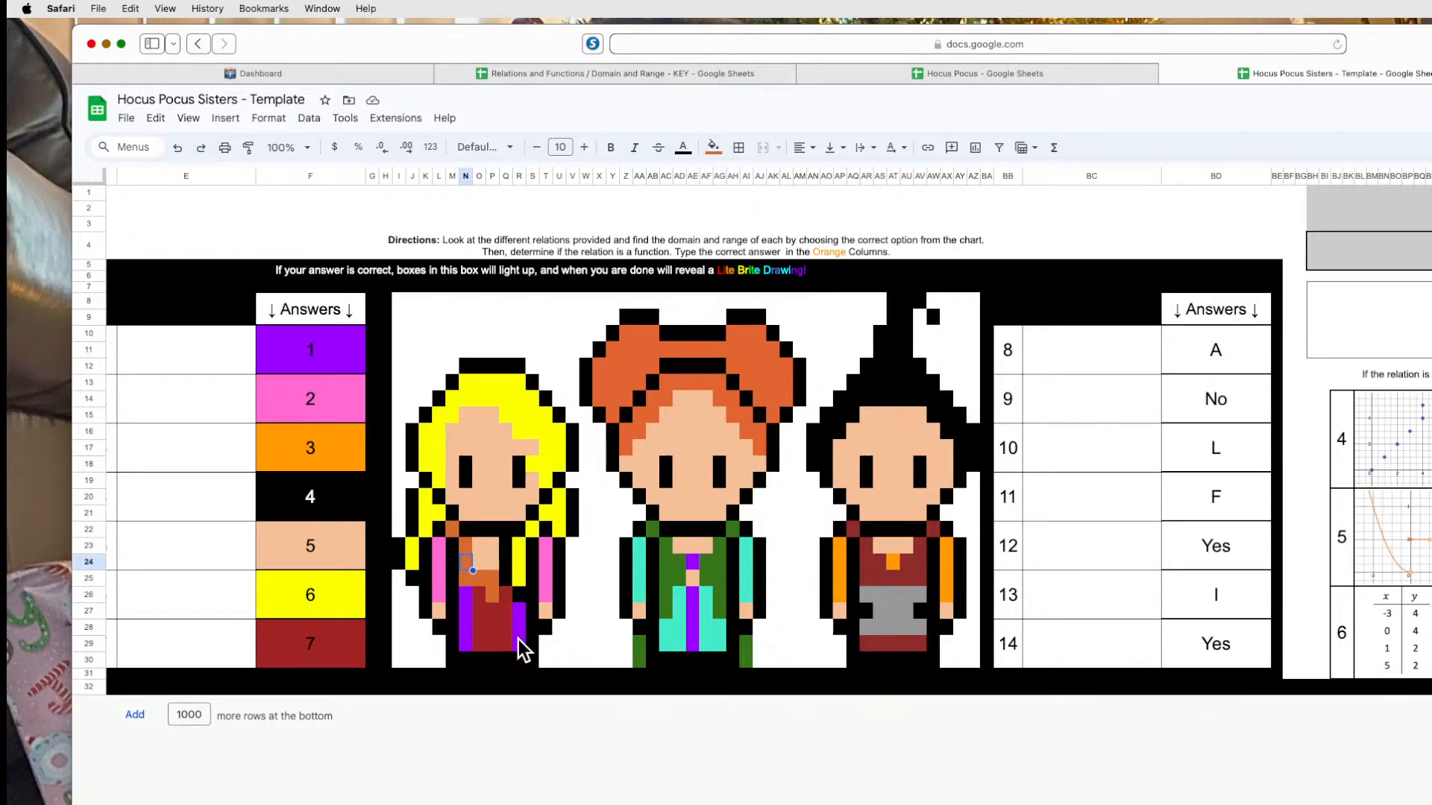
{"action": "left_click", "coordinate": [601, 626]}
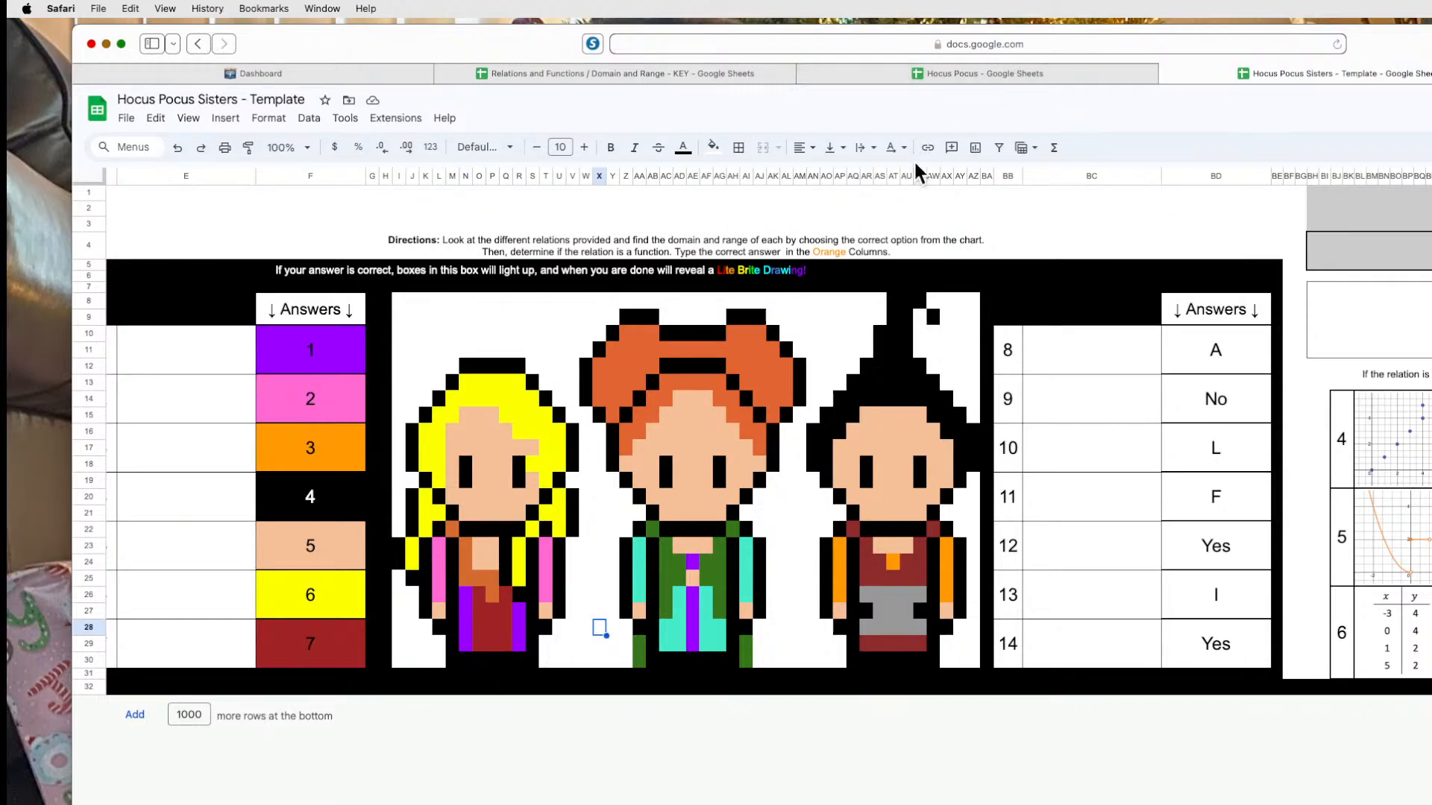
{"action": "left_click", "coordinate": [977, 73]}
{"action": "left_click", "coordinate": [1221, 76]}
{"action": "left_click", "coordinate": [451, 525]}
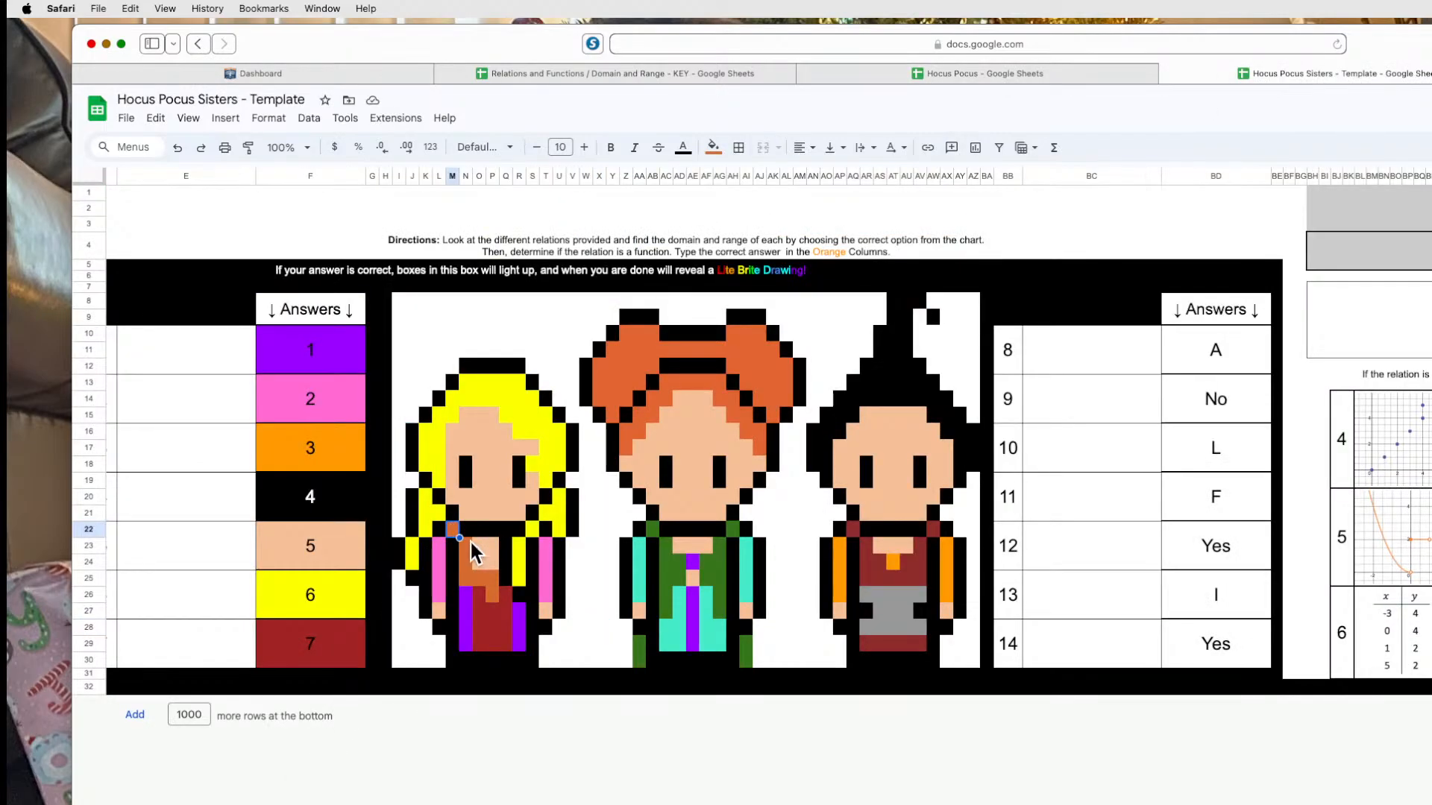
{"action": "mouse_move", "coordinate": [468, 548]}
{"action": "left_mouse_down"}
{"action": "mouse_move", "coordinate": [495, 601]}
{"action": "mouse_move", "coordinate": [465, 589]}
{"action": "left_mouse_up"}
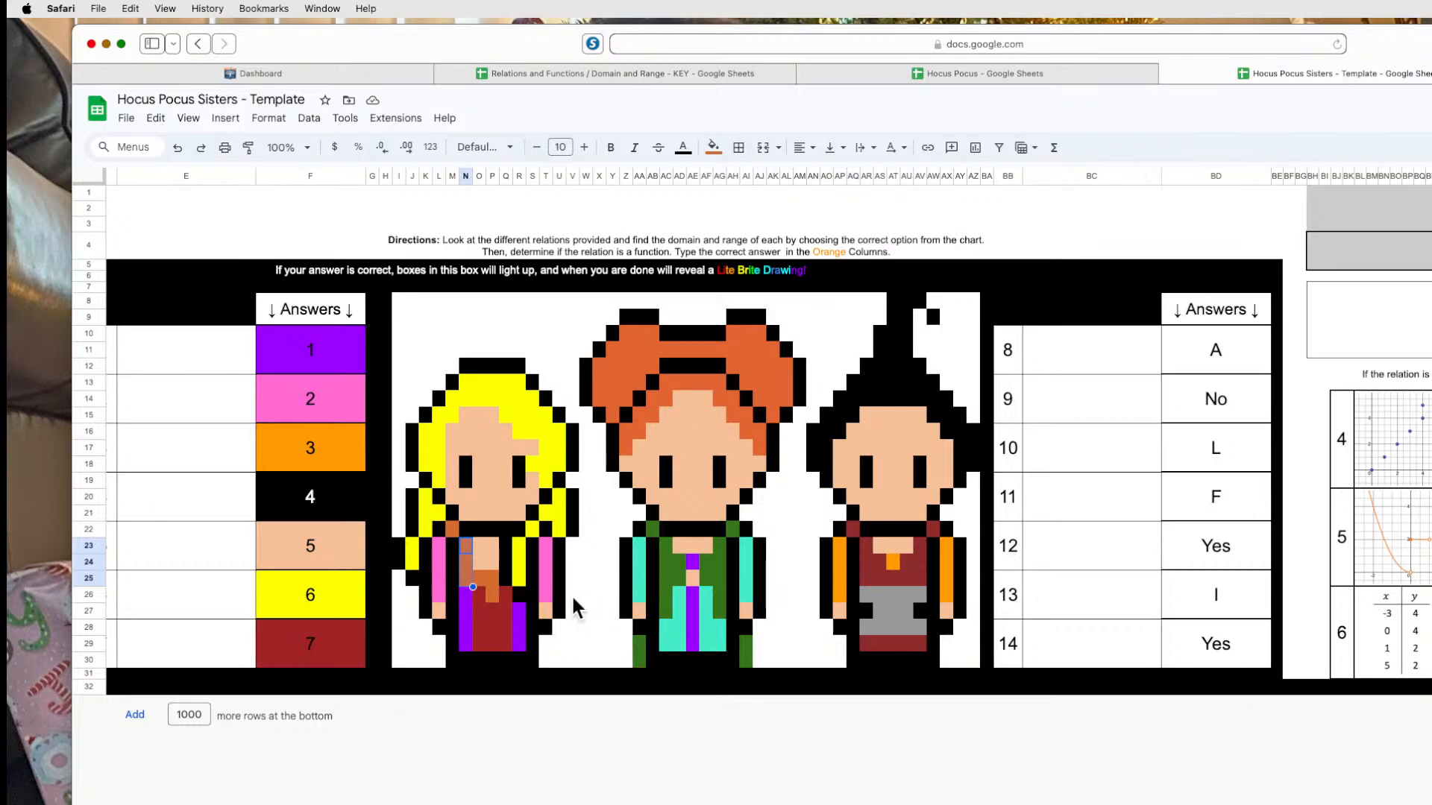
{"action": "left_click", "coordinate": [630, 370]}
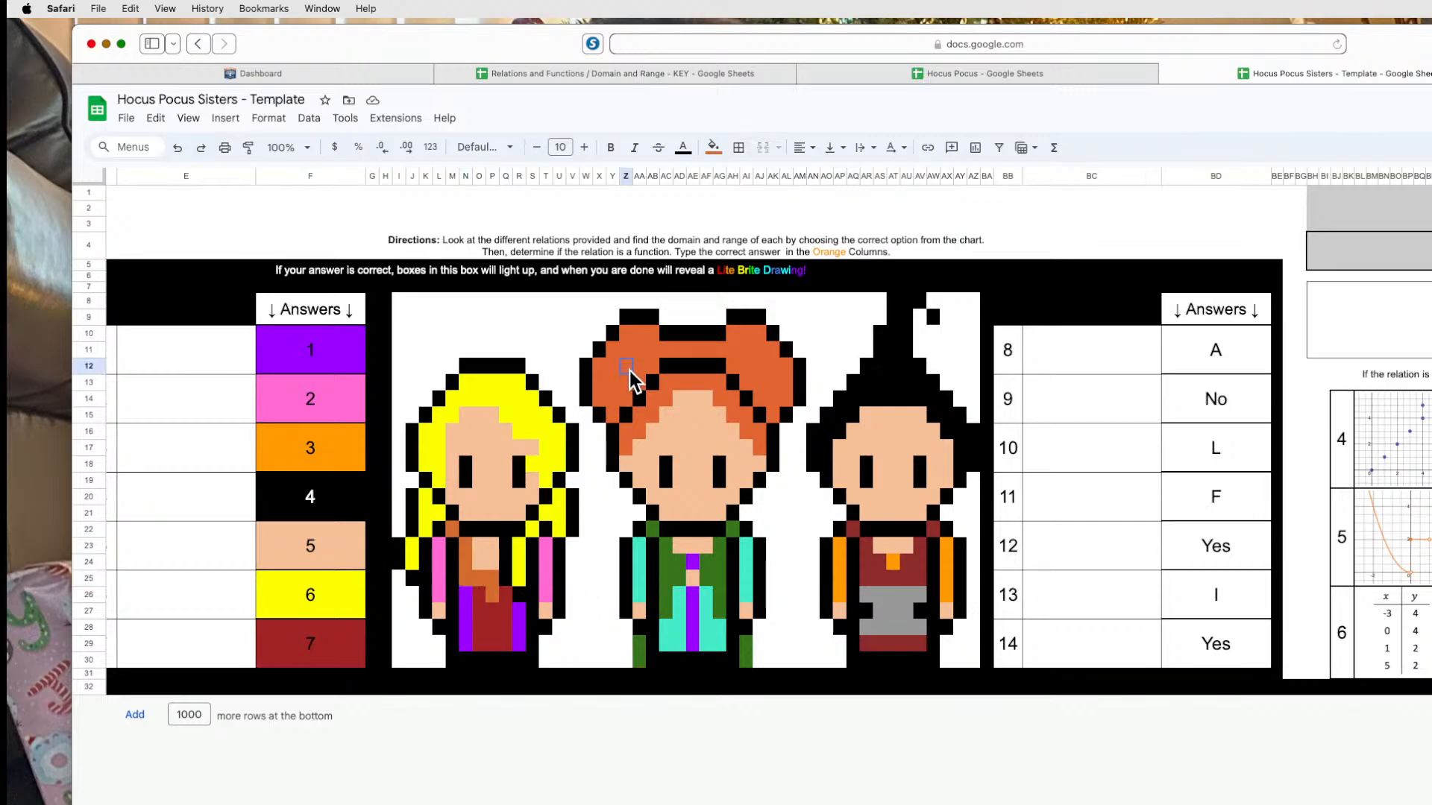
{"action": "left_click", "coordinate": [473, 566]}
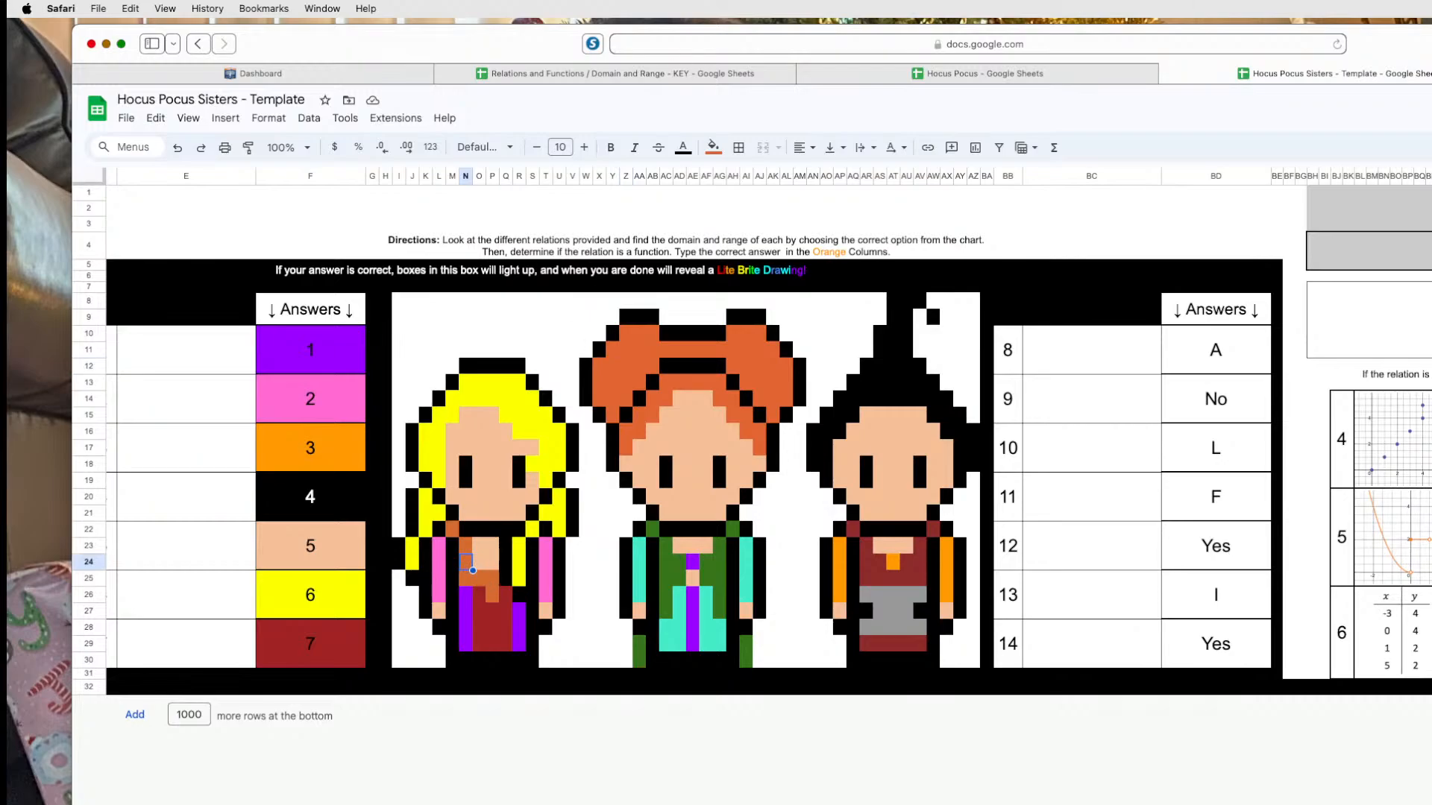
{"action": "key", "text": "super+t"}
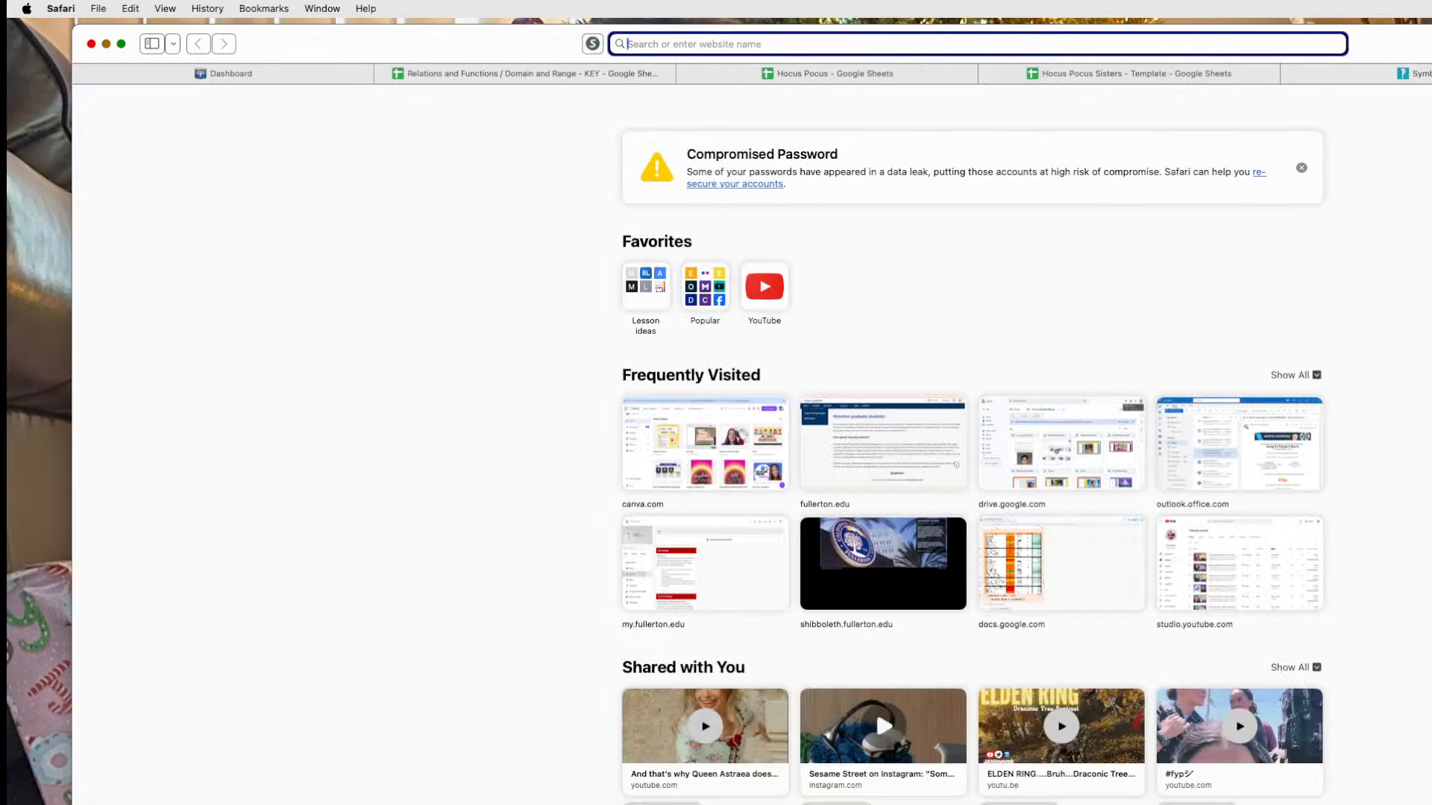
{"action": "key", "text": "super+w"}
{"action": "left_click", "coordinate": [1380, 78]}
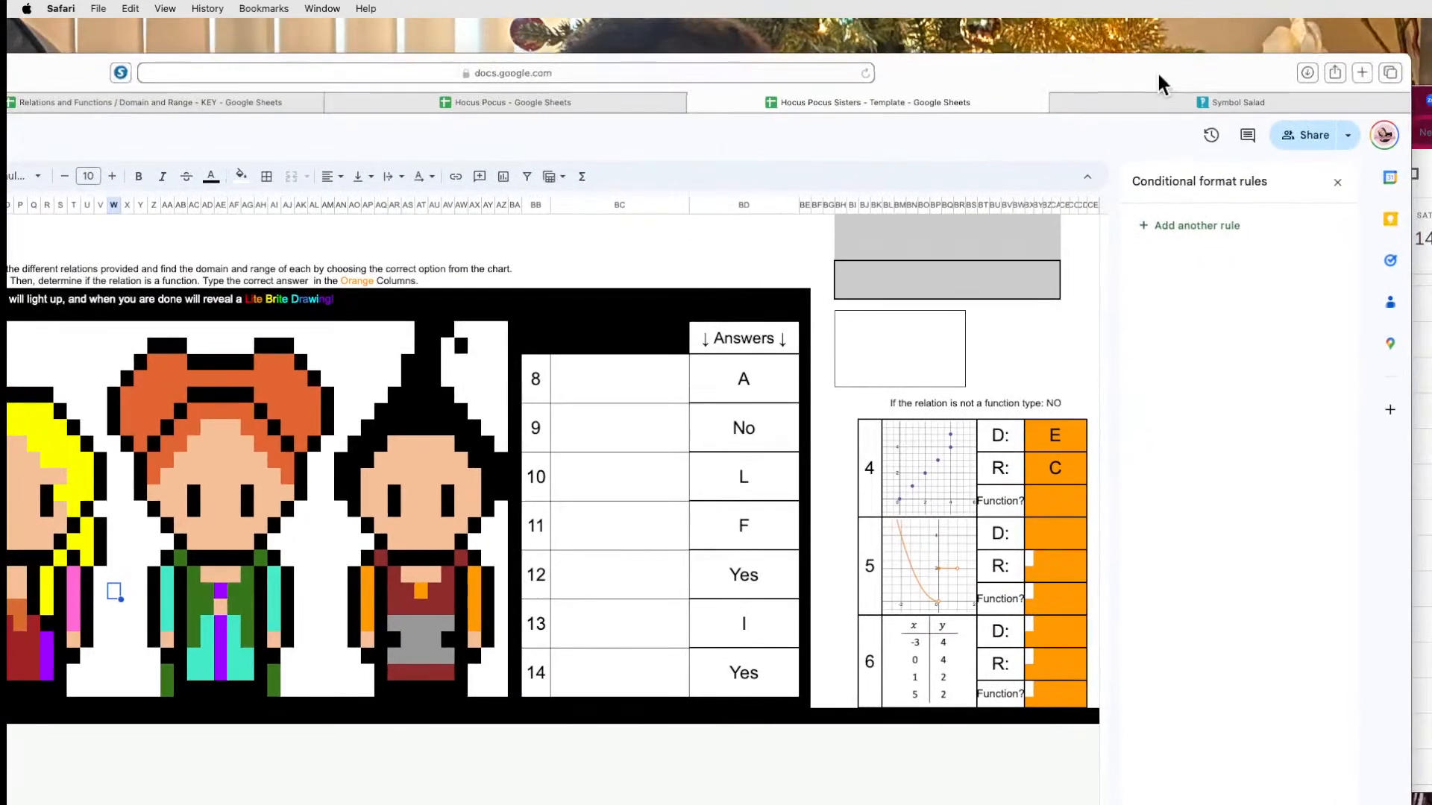
{"action": "key", "text": "super+Tab"}
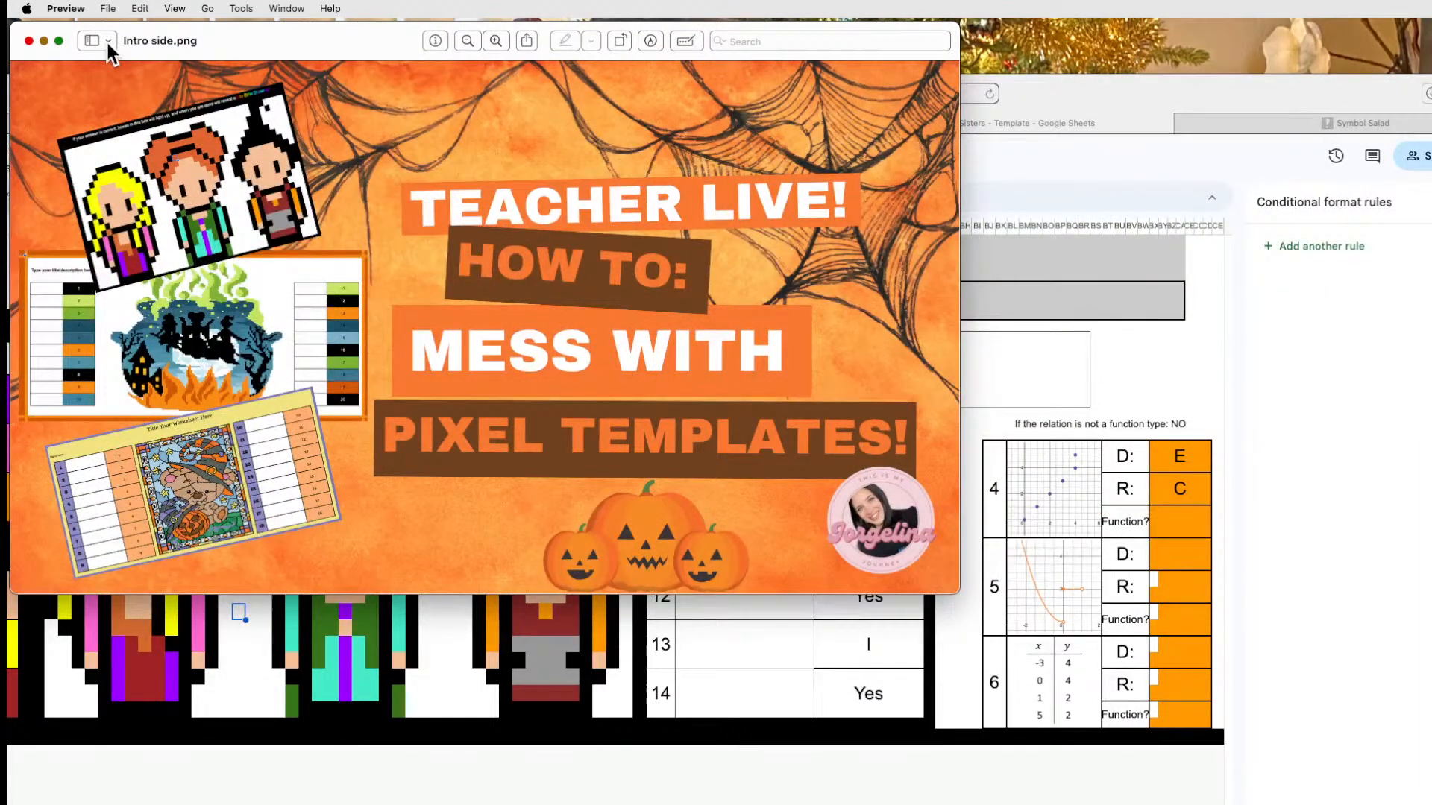
{"action": "left_click", "coordinate": [28, 40]}
{"action": "left_click", "coordinate": [1108, 85]}
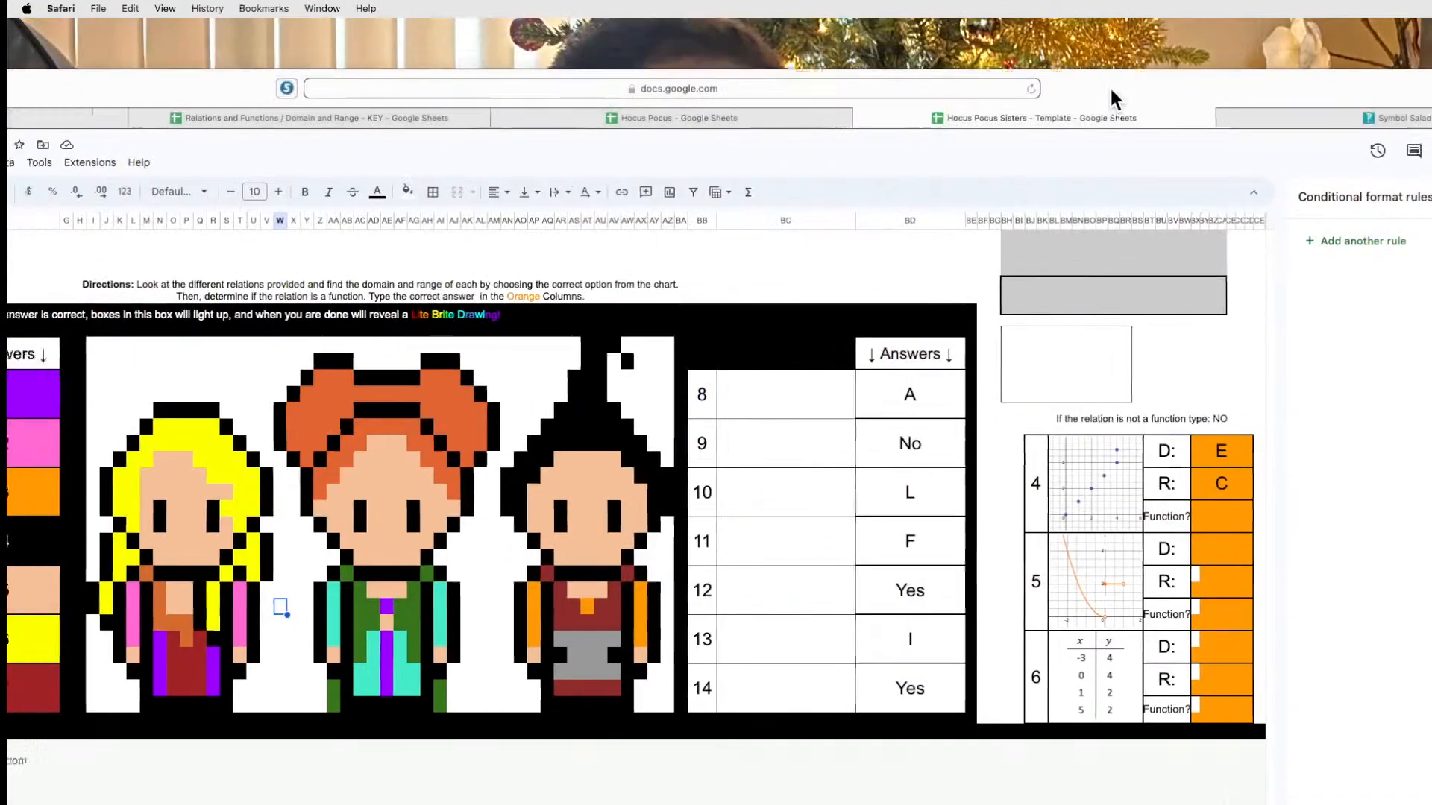
{"action": "double_click", "coordinate": [1108, 85]}
{"action": "double_click", "coordinate": [1342, 37]}
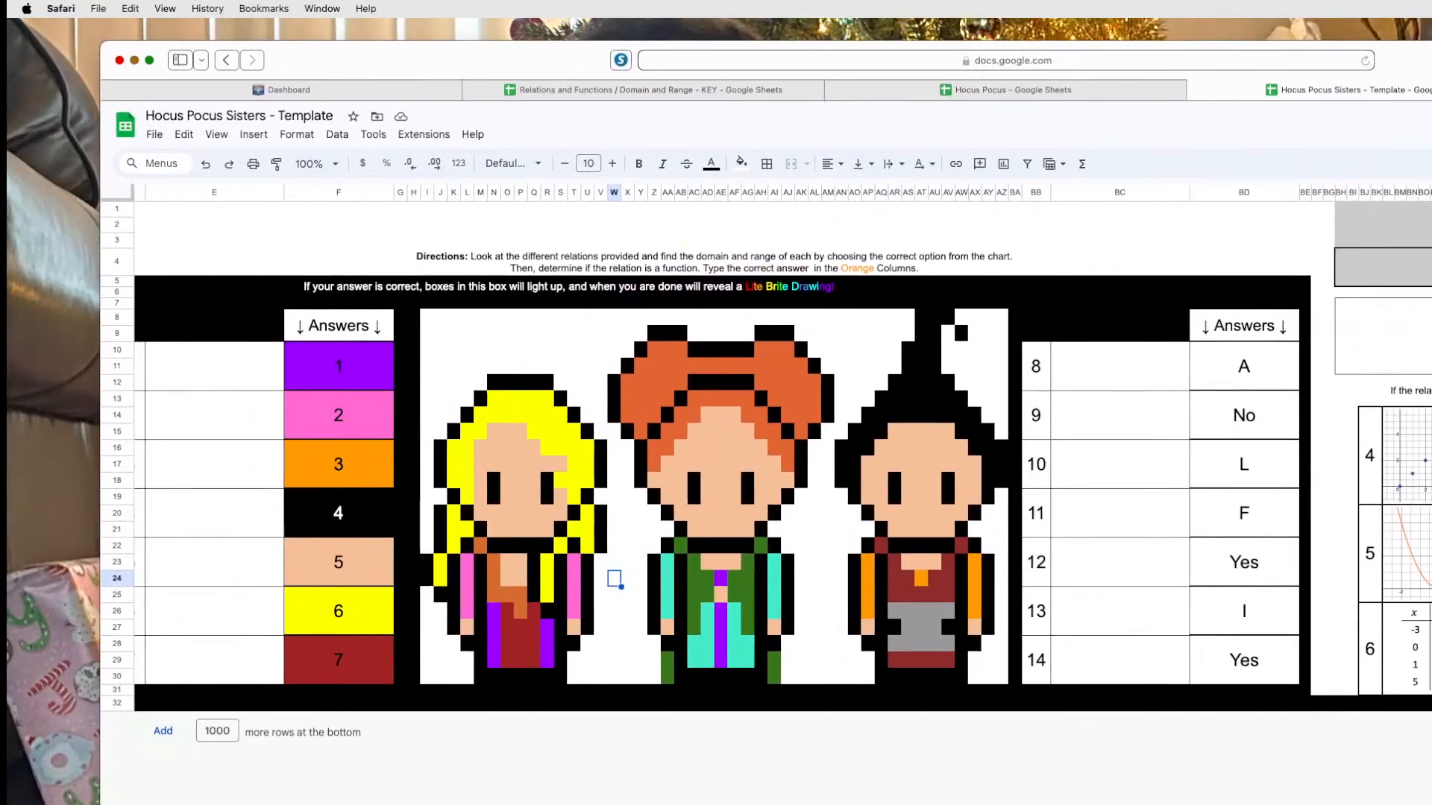
Replace the question 8 answer with 8 and check the rules on the question 7 and question 8 answer cells.
{"action": "left_click", "coordinate": [1270, 373]}
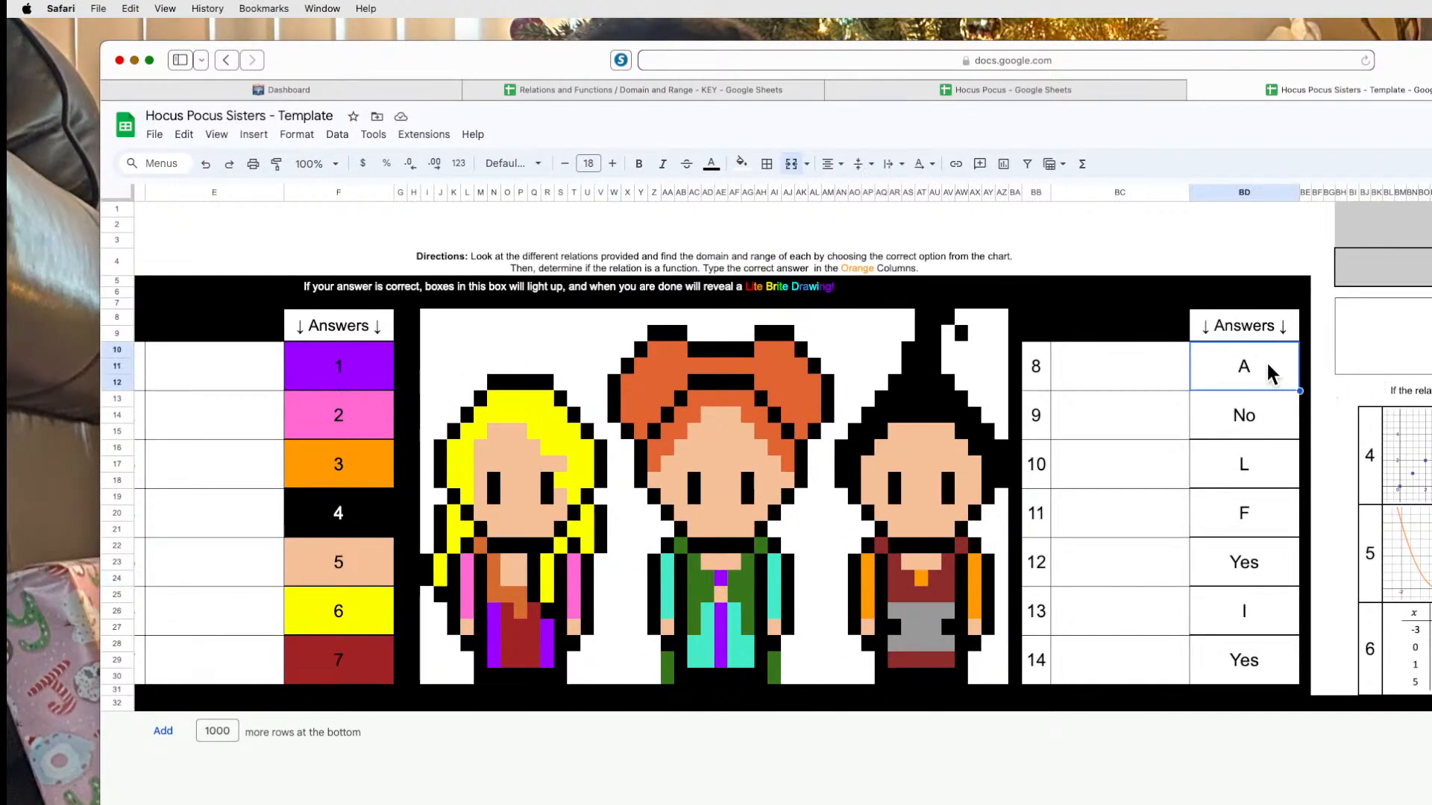
{"action": "type", "text": "8"}
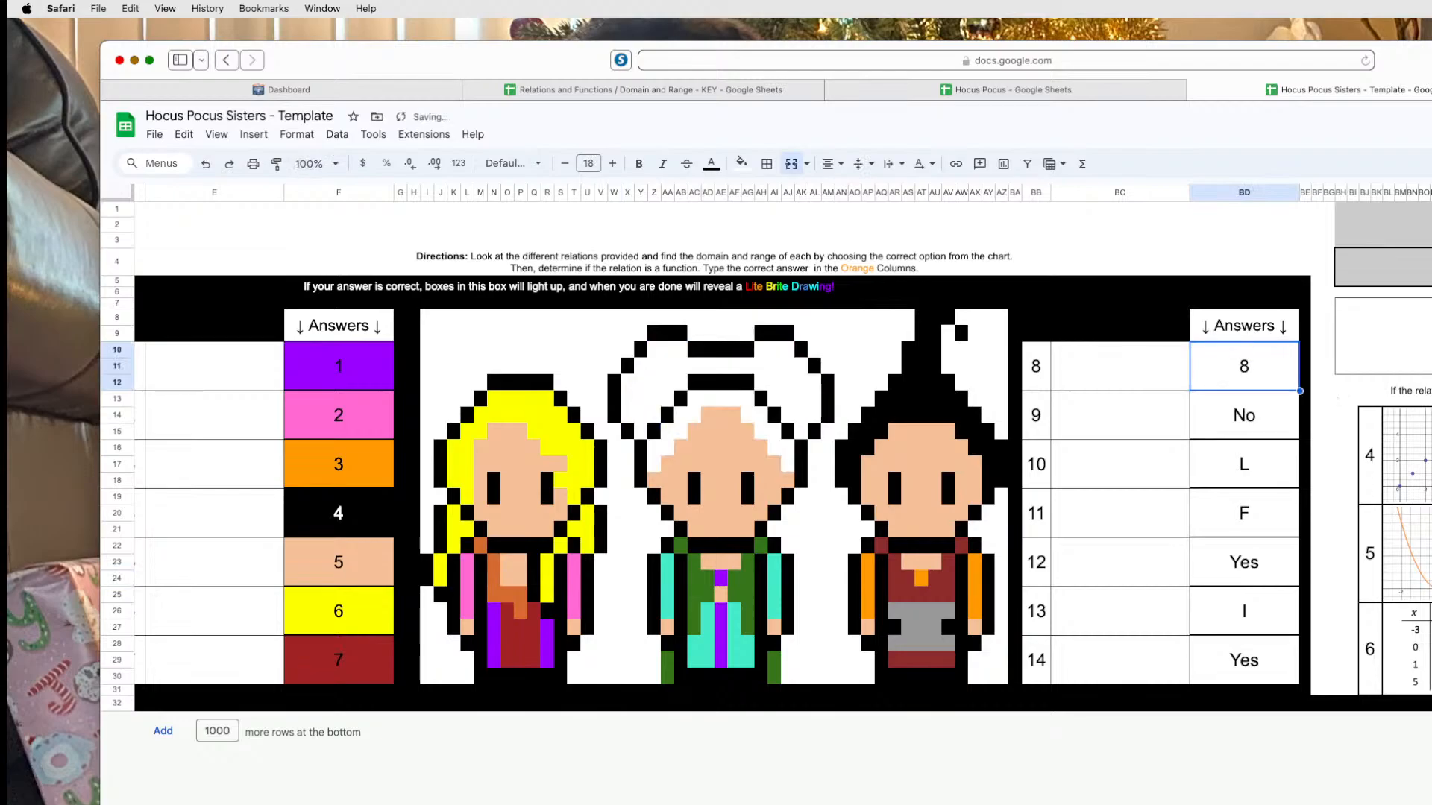
{"action": "left_click", "coordinate": [352, 662]}
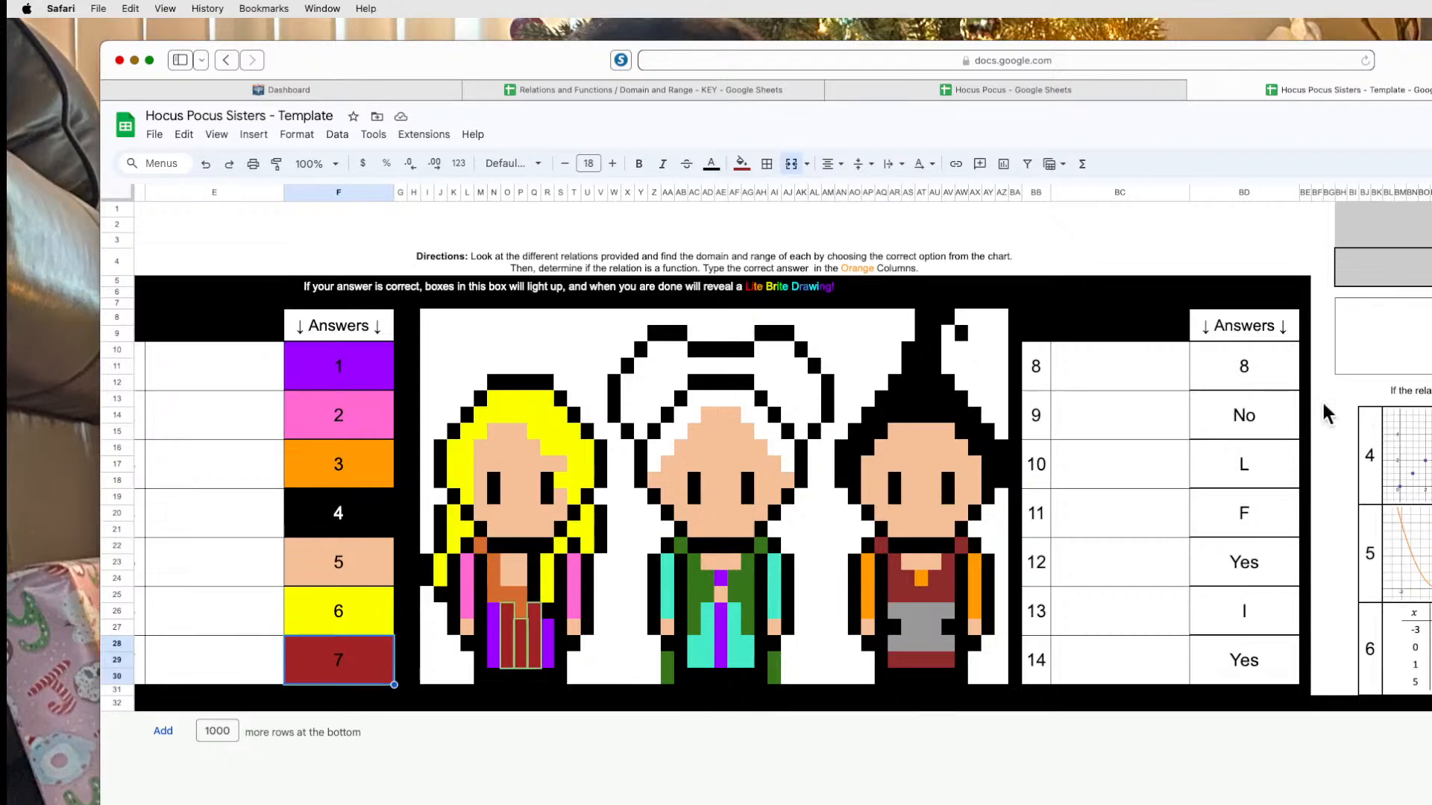
{"action": "left_click", "coordinate": [1259, 357]}
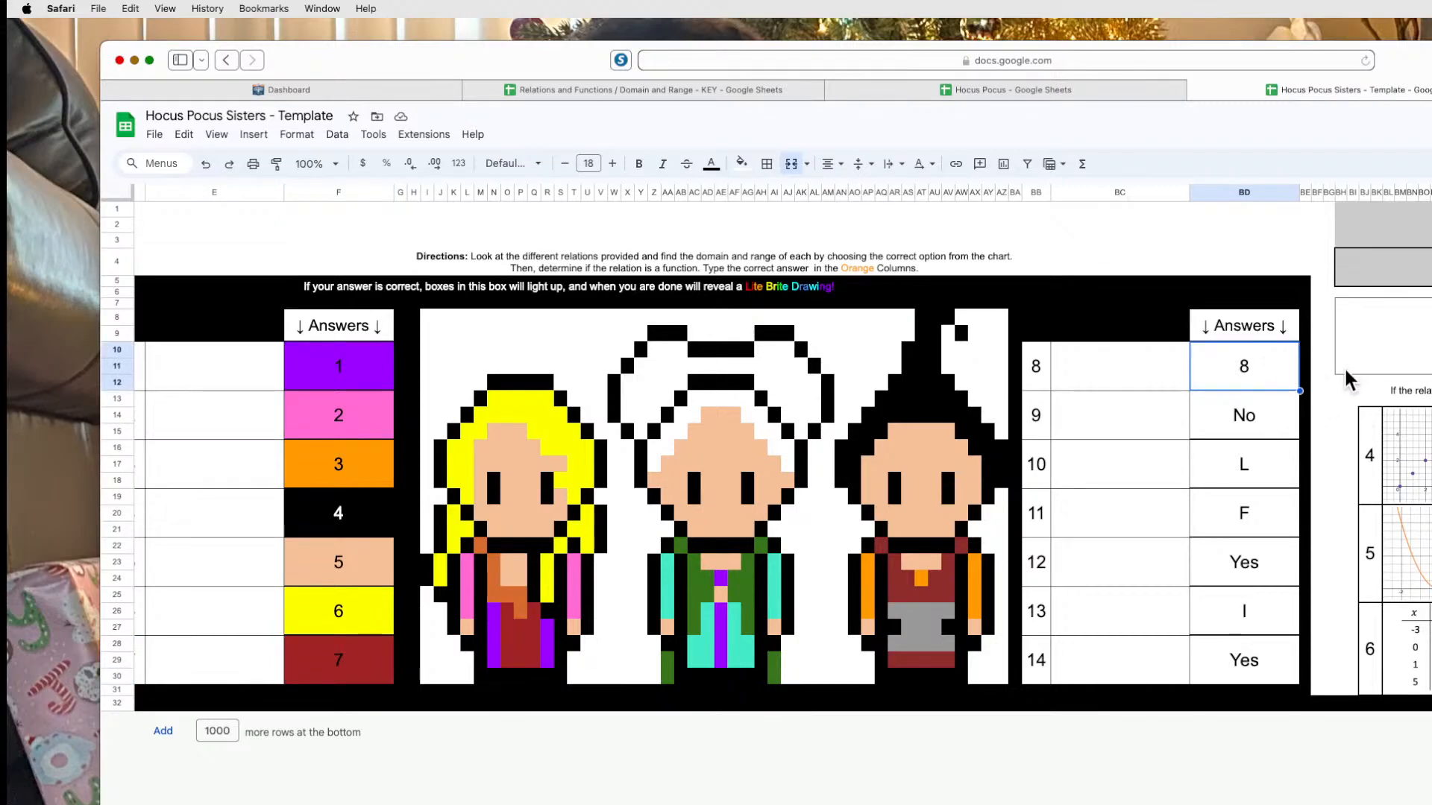
Restore the second sister's orange hair and add the question 8 answer cell BD10:BD12 to that rule's ranges.
{"action": "left_click", "coordinate": [798, 386]}
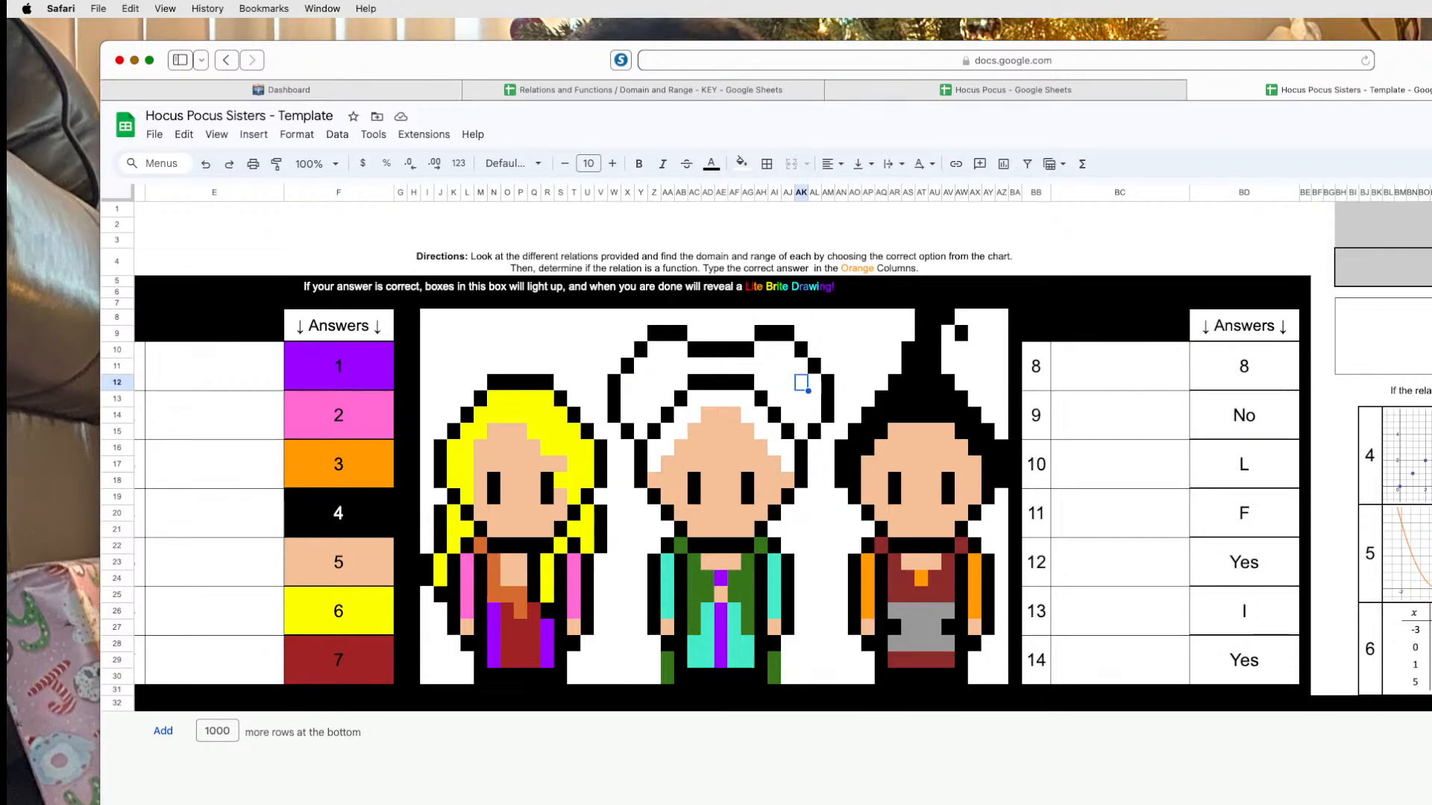
{"action": "key", "text": "super+z"}
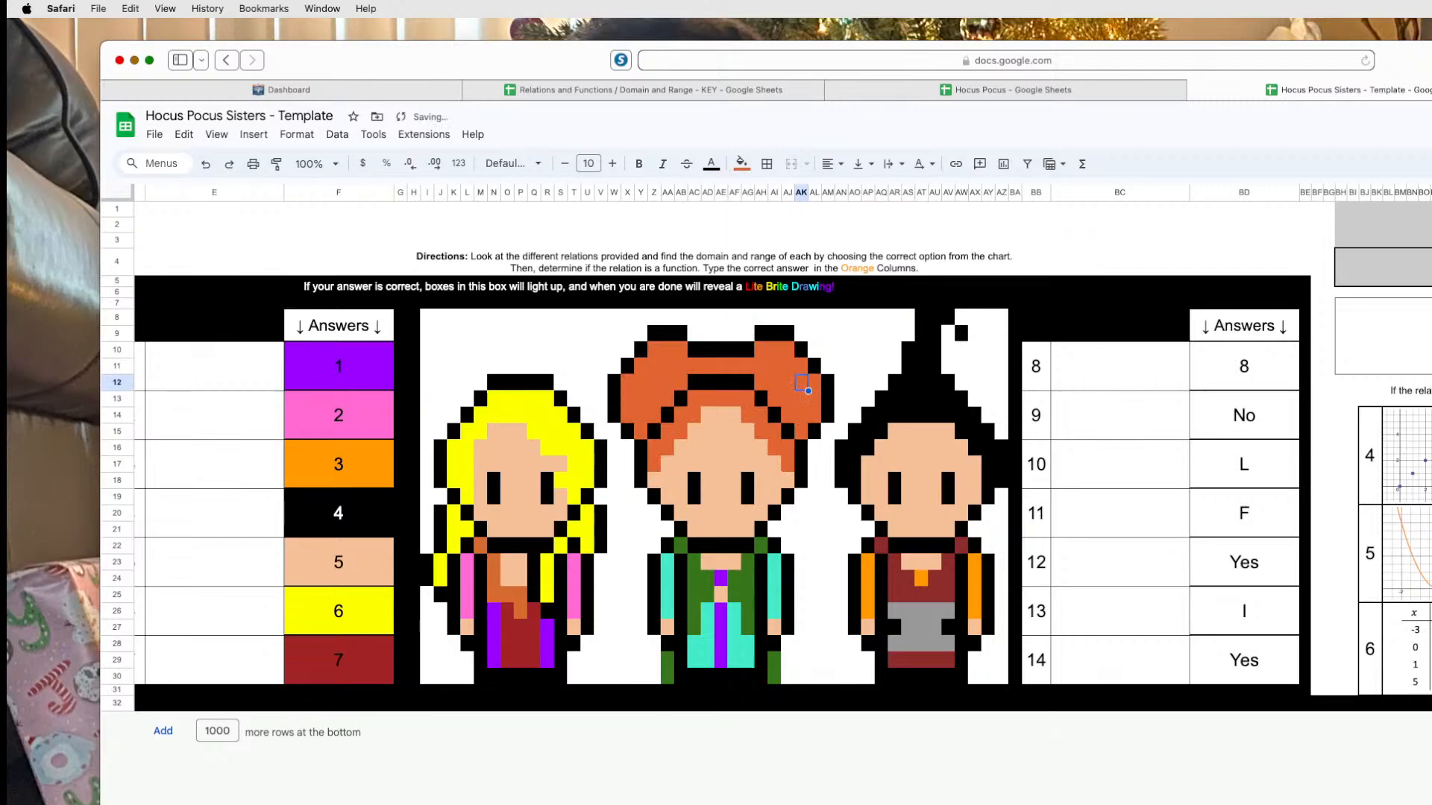
{"action": "key", "text": "super+shift+z"}
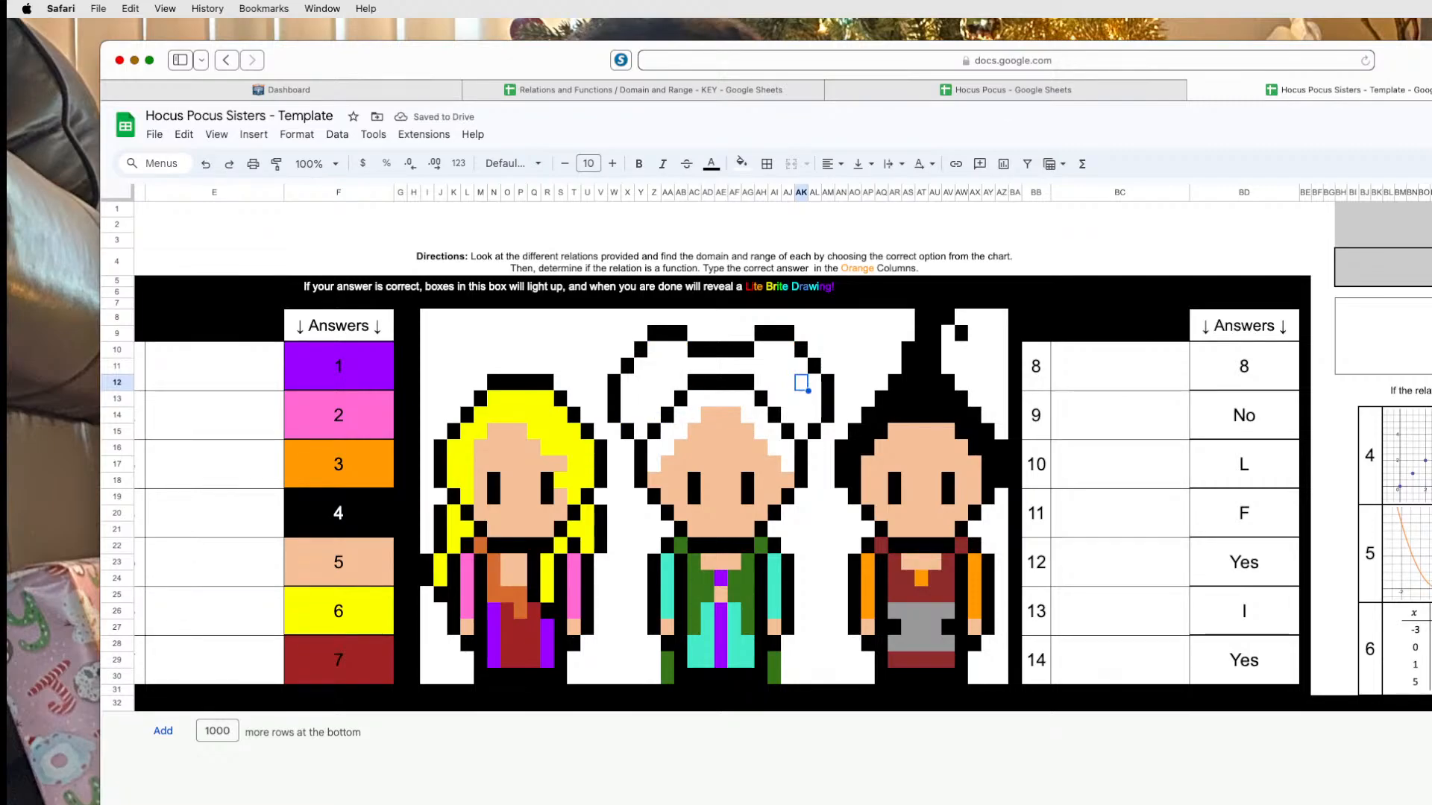
{"action": "key", "text": "super+z"}
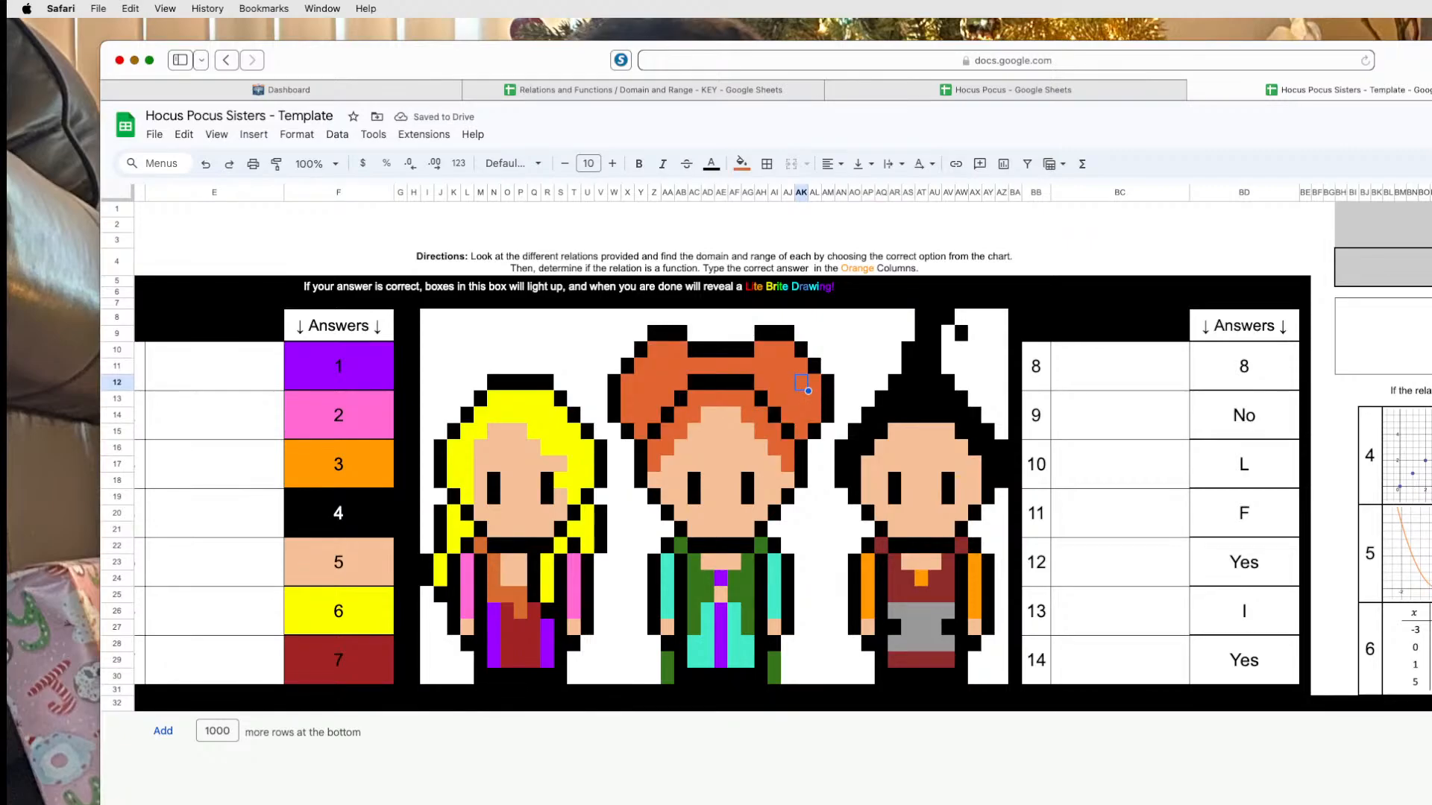
{"action": "scroll", "coordinate": [1052, 670], "scroll_direction": "down", "scroll_amount": 5}
{"action": "left_click", "coordinate": [1016, 708]}
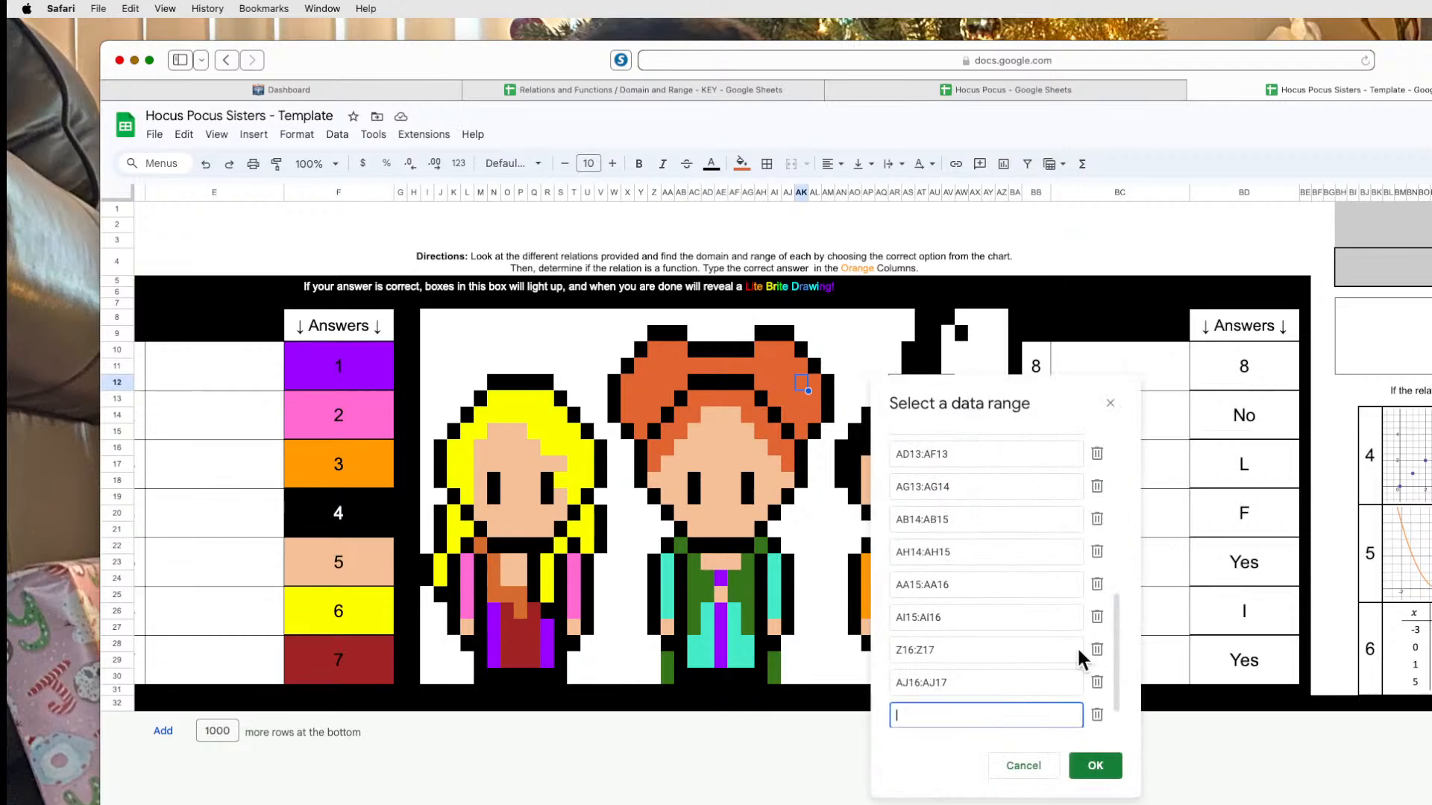
{"action": "left_click", "coordinate": [1244, 366]}
{"action": "left_click", "coordinate": [1095, 765]}
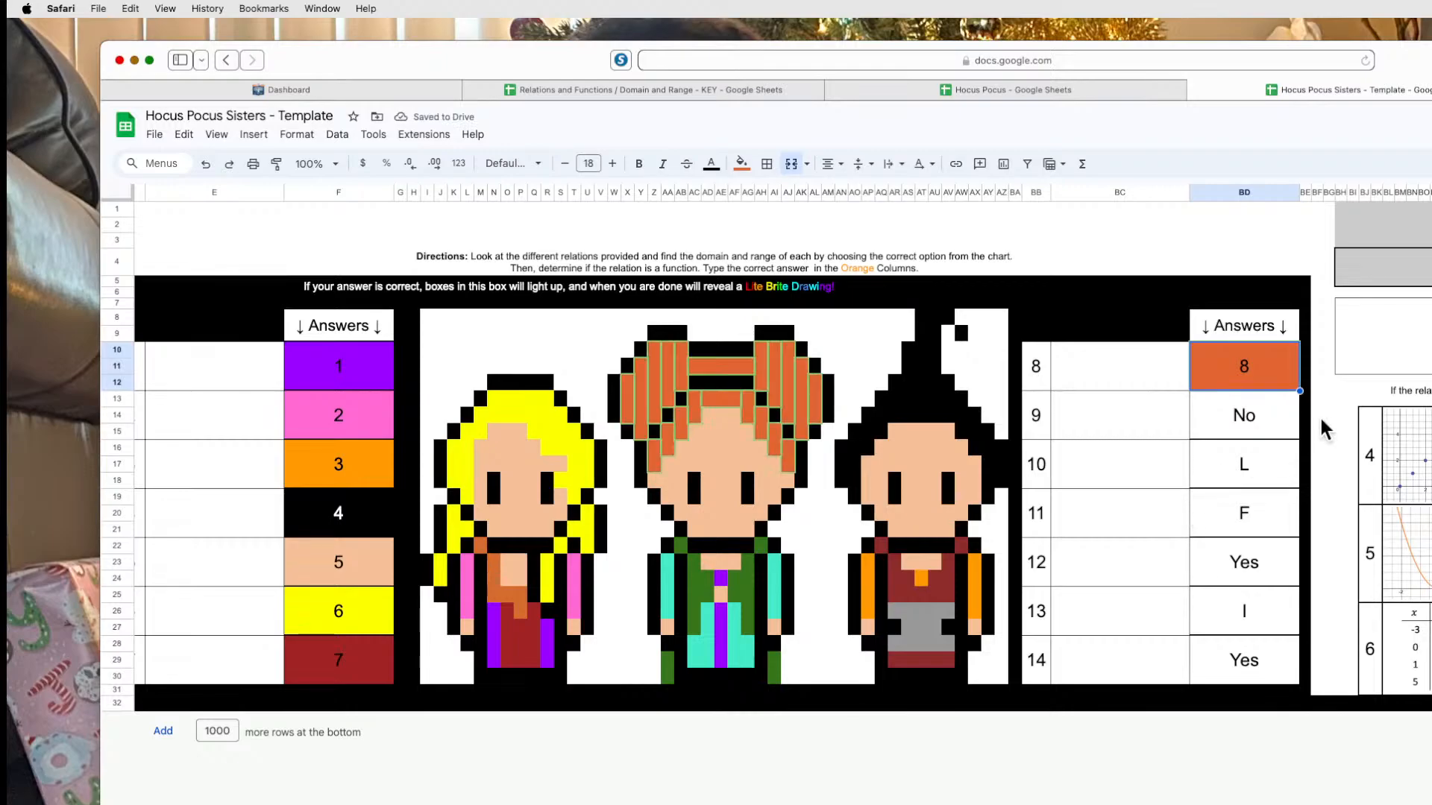
Replace the question 9 answer with 9.
{"action": "left_click", "coordinate": [1278, 425]}
{"action": "type", "text": "9"}
{"action": "left_click", "coordinate": [1291, 531]}
{"action": "left_click", "coordinate": [1243, 416]}
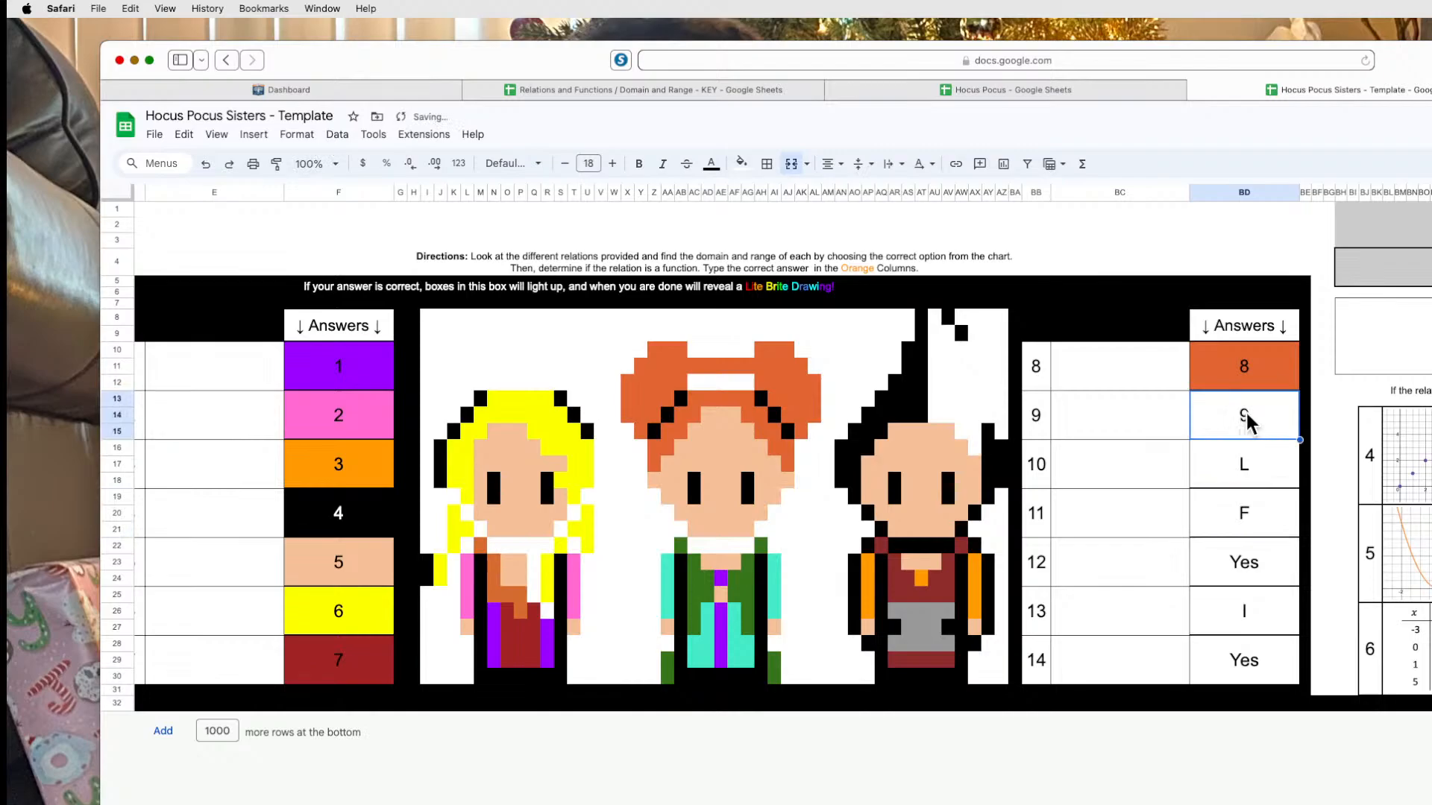
Restore the right part of the third sister's black hair, add answer cell BD13:BD15 to its rule's ranges, and show the 9 in bold white.
{"action": "left_click", "coordinate": [949, 383]}
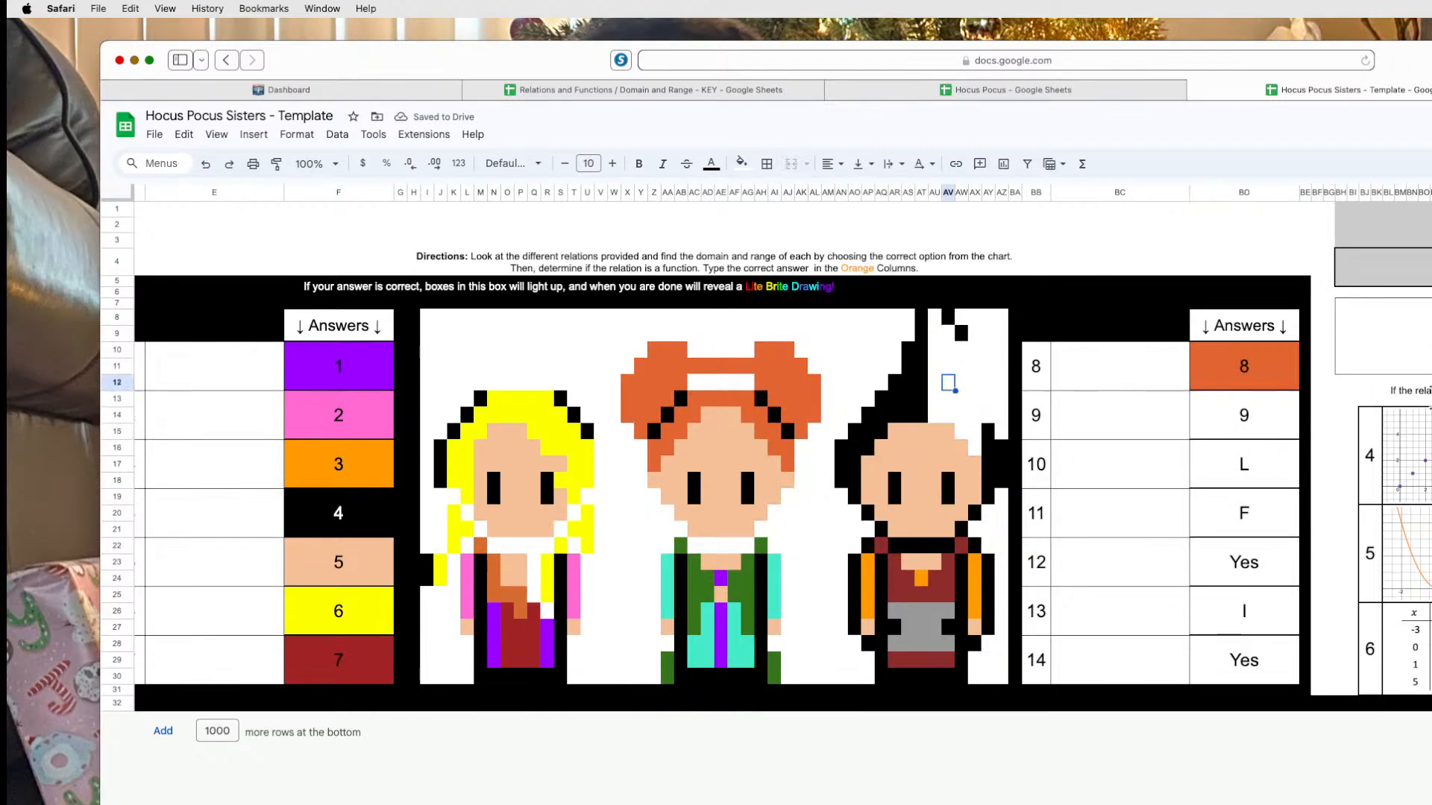
{"action": "key", "text": "super+z"}
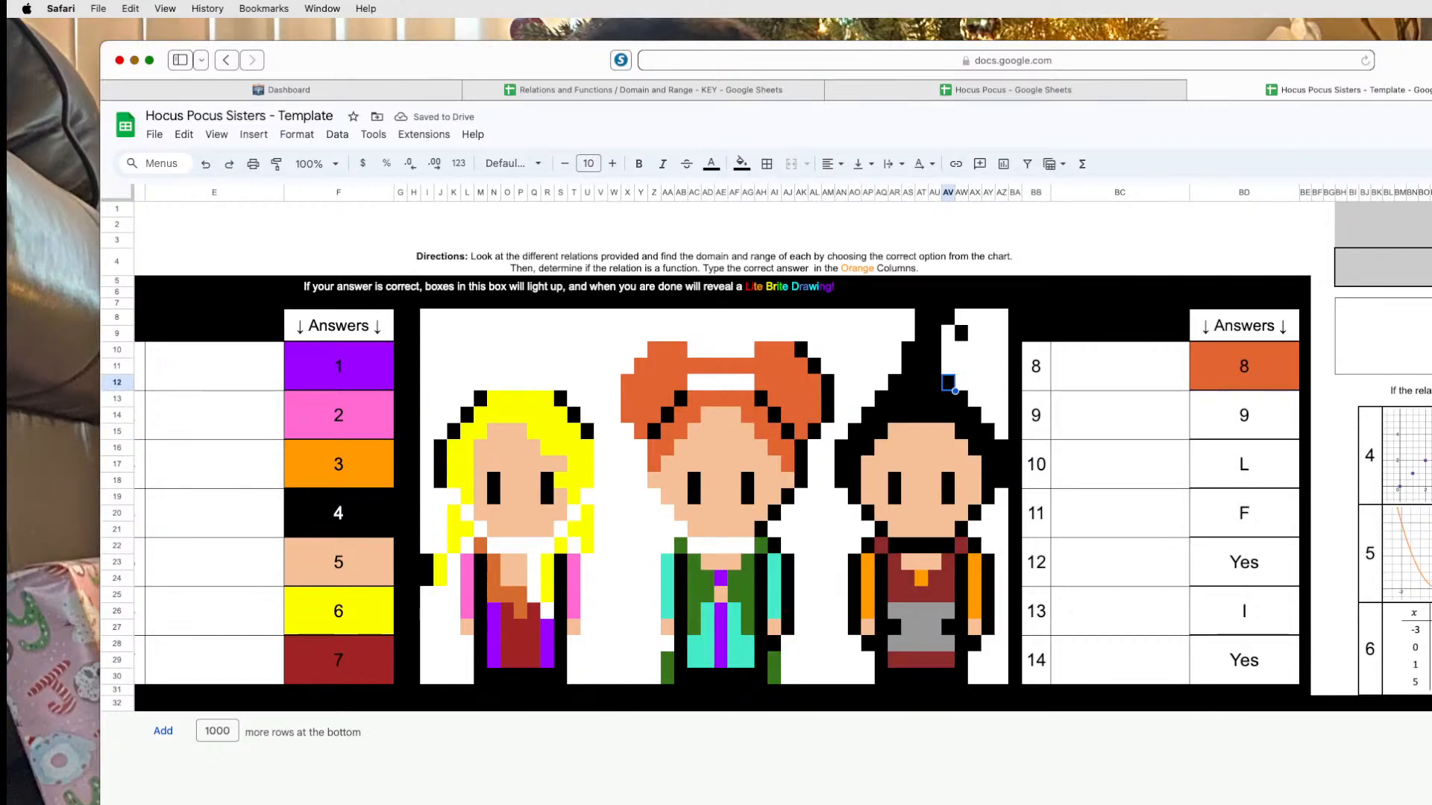
{"action": "key", "text": "super+y"}
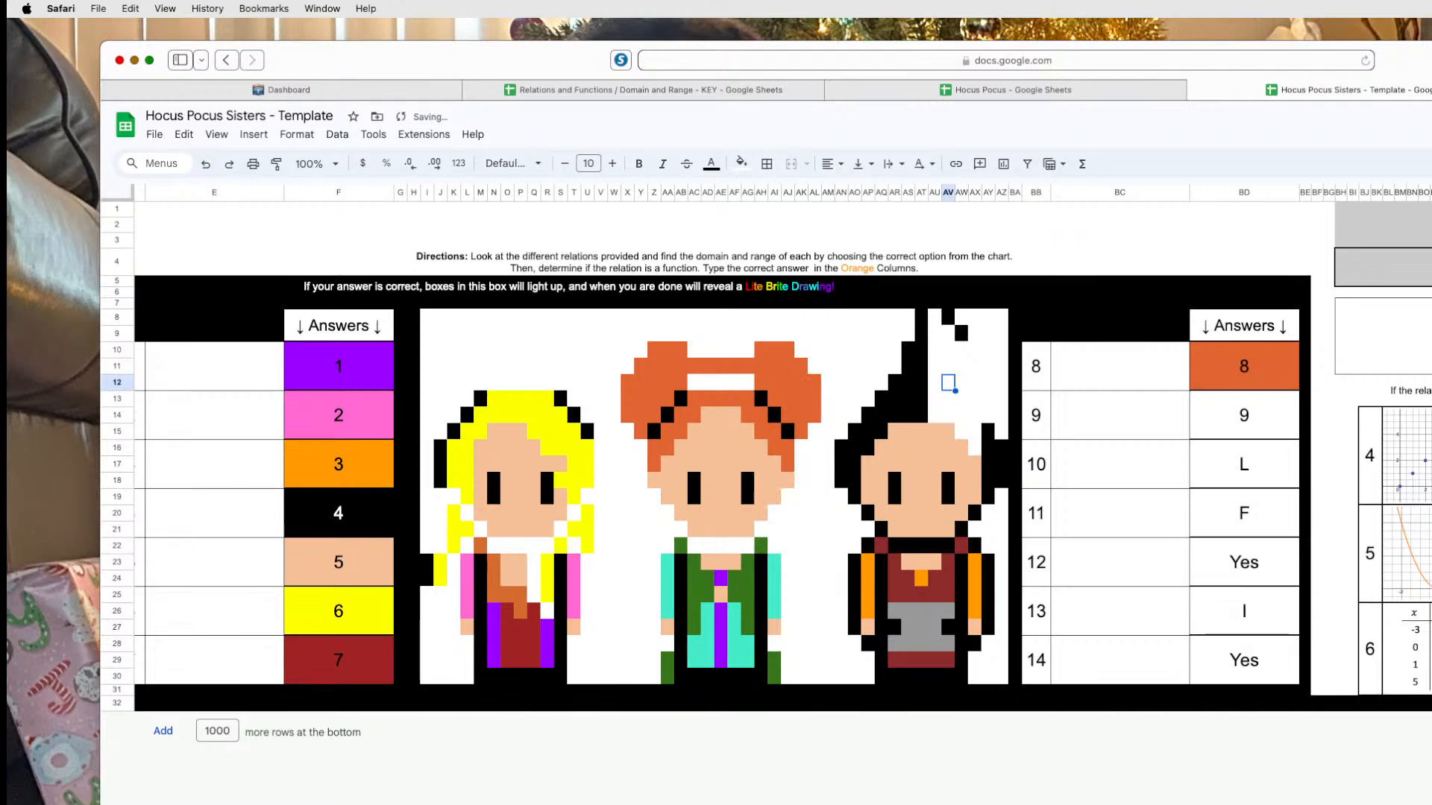
{"action": "key", "text": "super+z"}
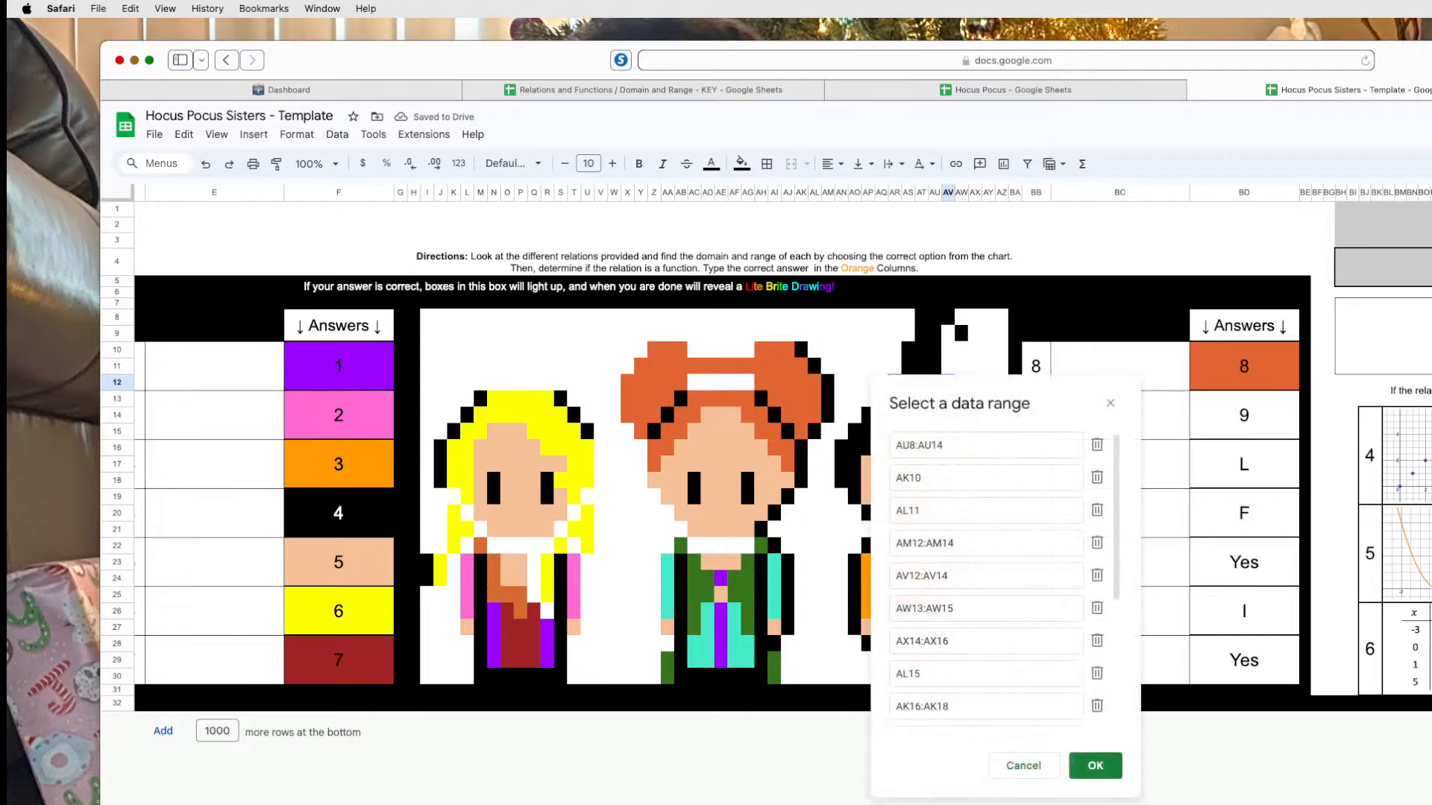
{"action": "scroll", "coordinate": [925, 649], "scroll_direction": "down", "scroll_amount": 3}
{"action": "left_click", "coordinate": [960, 718]}
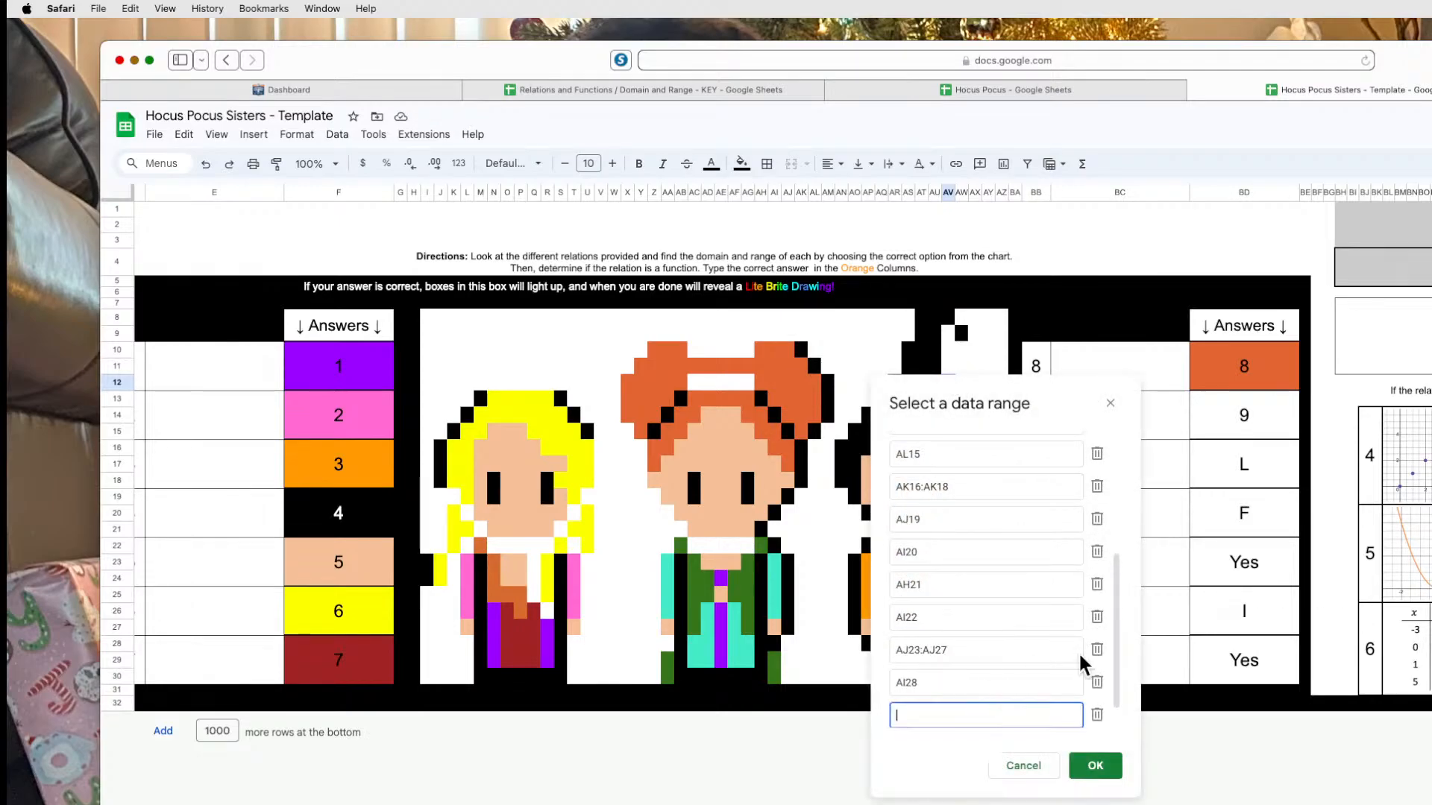
{"action": "left_click", "coordinate": [1241, 433]}
{"action": "left_click", "coordinate": [1096, 766]}
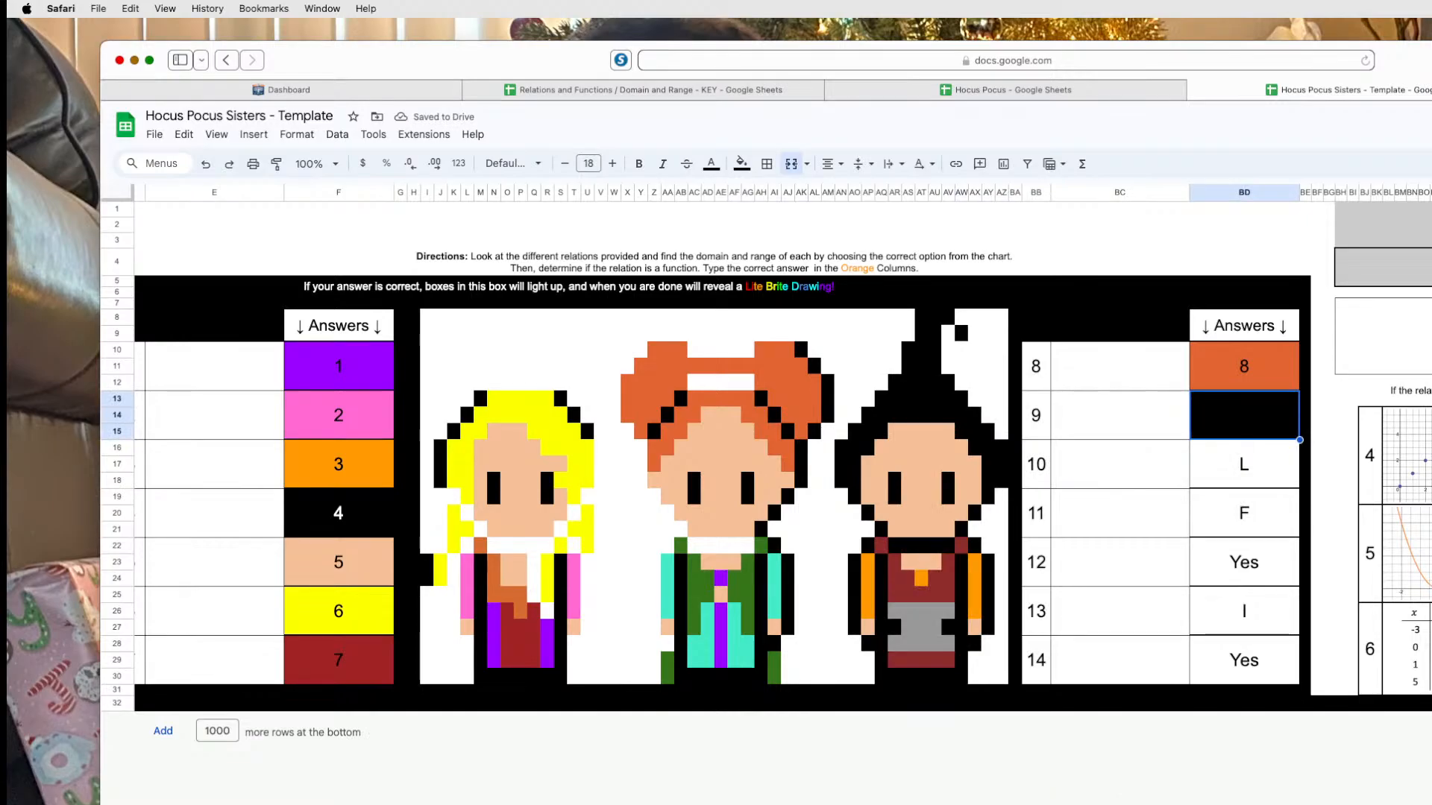
{"action": "type", "text": "9"}
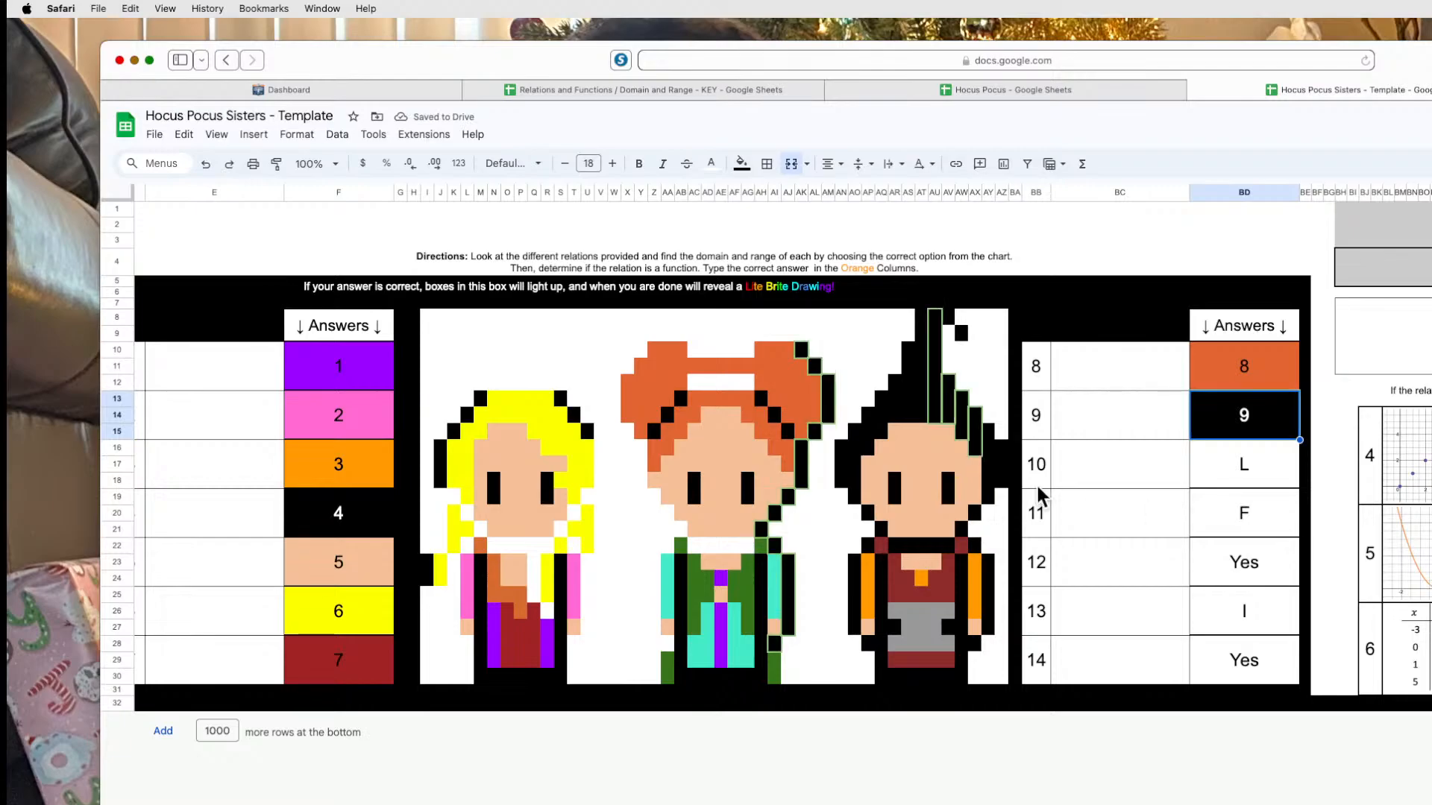
Restore the second sister's black headband and add the question 9 answer cell BD13:BD15 to that rule's ranges.
{"action": "left_click", "coordinate": [721, 384]}
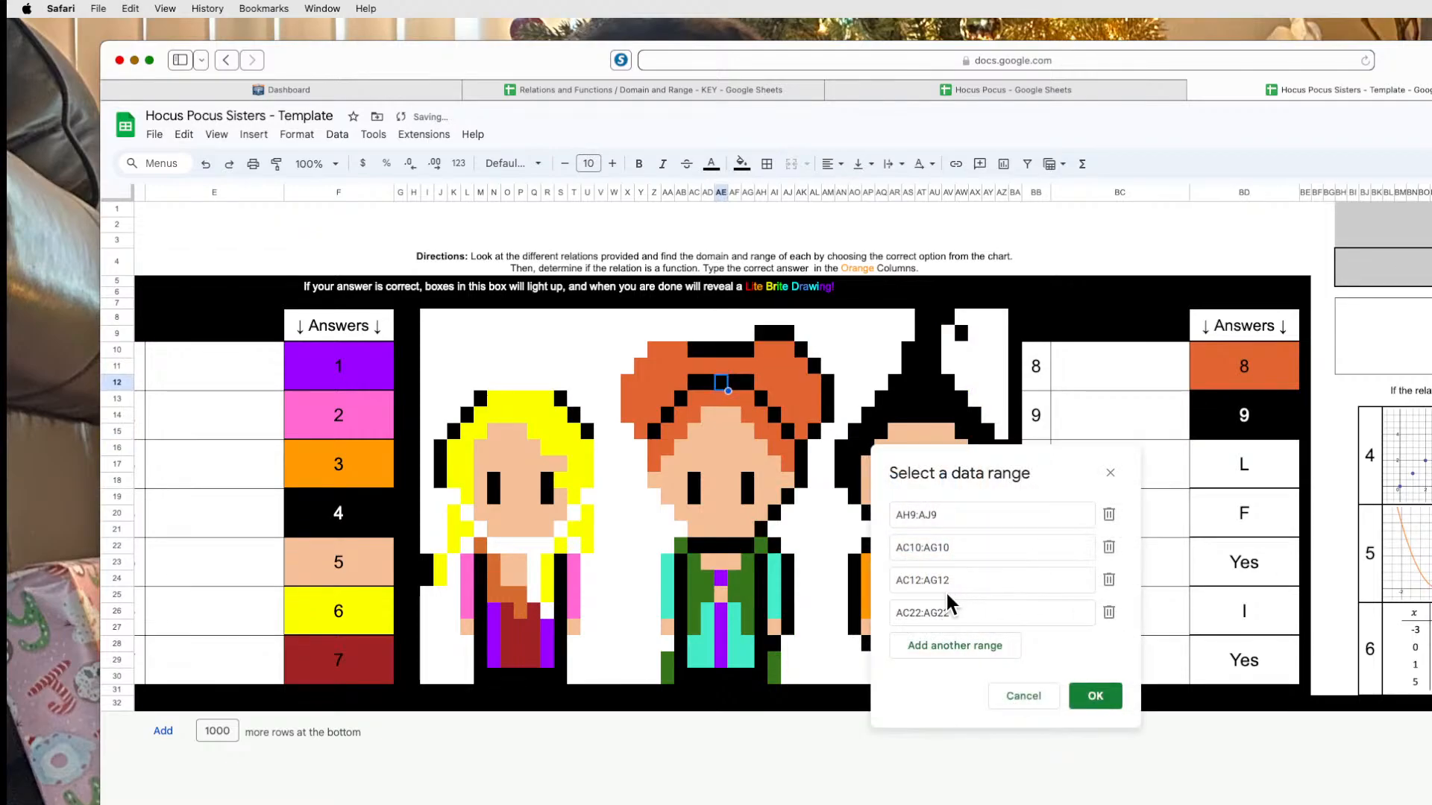
{"action": "left_click", "coordinate": [969, 643]}
{"action": "left_click", "coordinate": [1225, 422]}
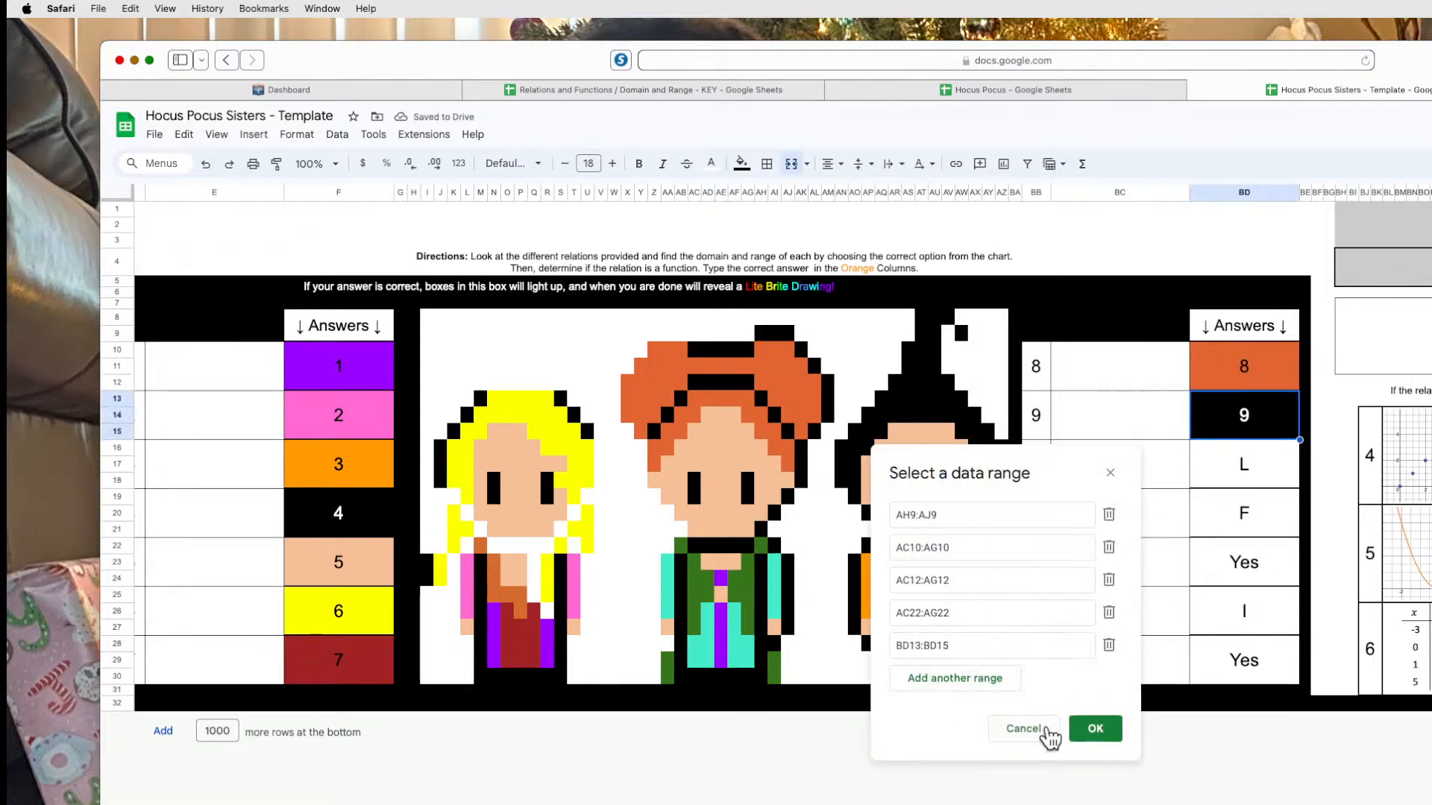
{"action": "left_click", "coordinate": [1096, 730]}
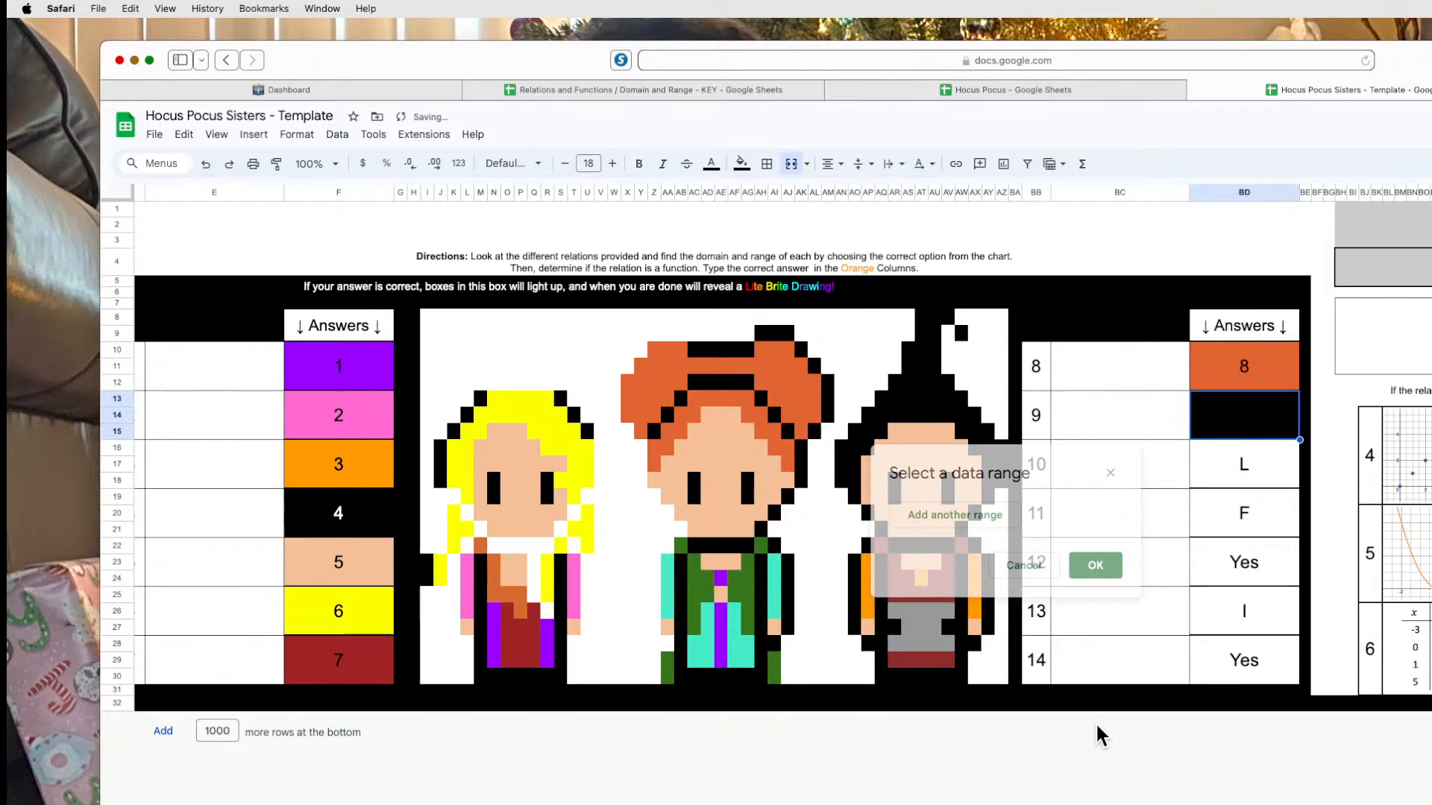
Restore the first sister's black outline, add BD13:BD15 to that rule's ranges, and show the question 9 answer 9 in bold white.
{"action": "left_click", "coordinate": [525, 542]}
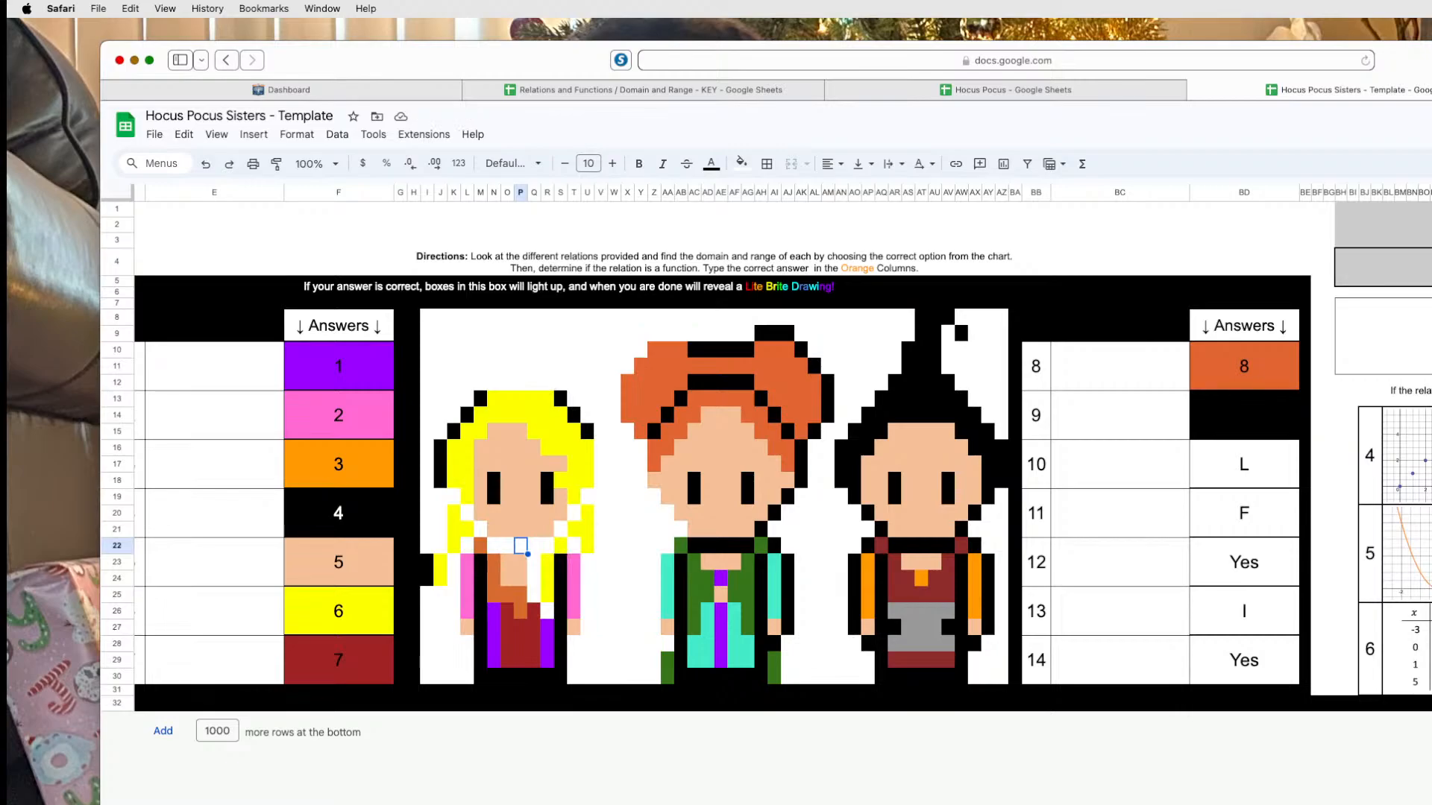
{"action": "key", "text": "super+z"}
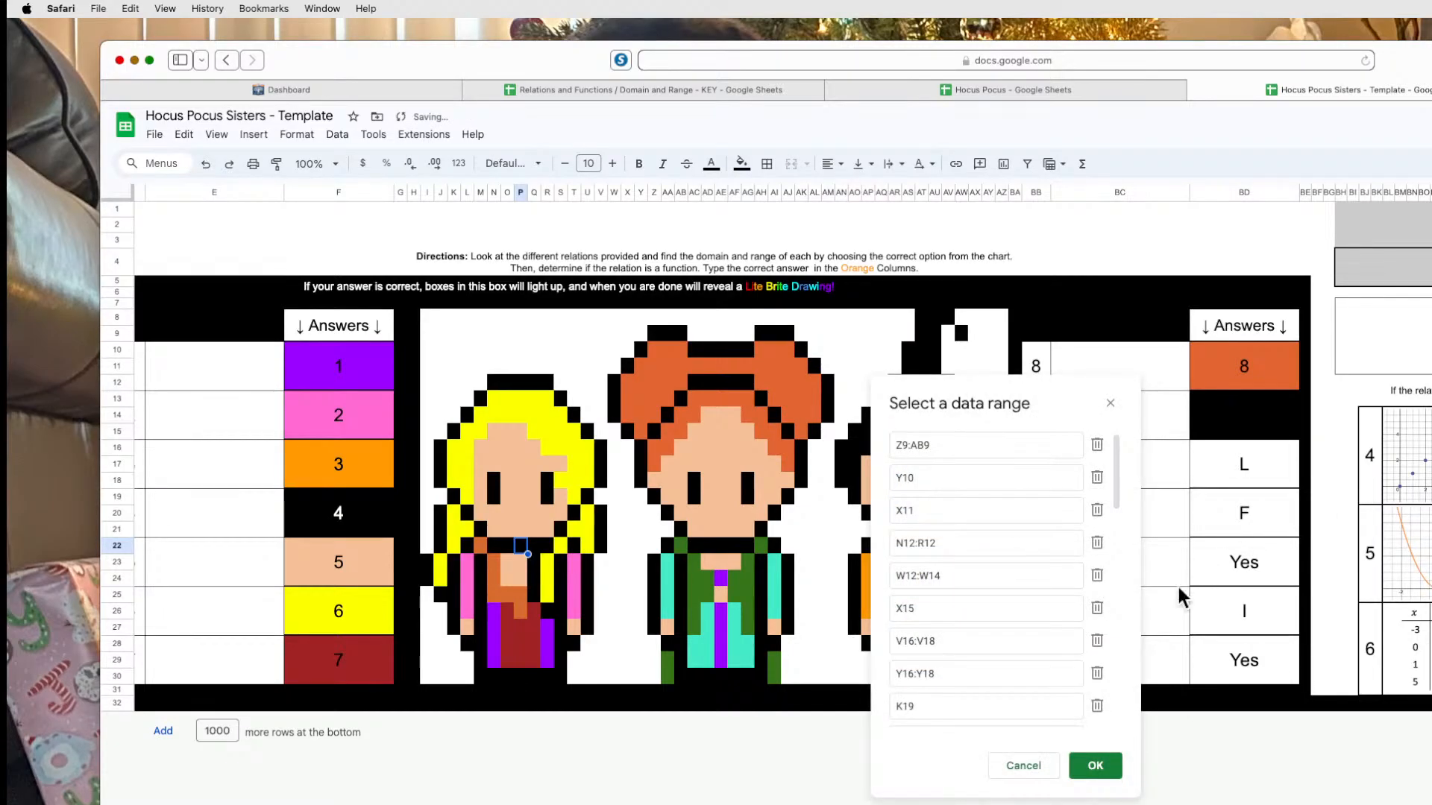
{"action": "scroll", "coordinate": [977, 660], "scroll_direction": "down", "scroll_amount": 5}
{"action": "left_click", "coordinate": [965, 715]}
{"action": "left_click", "coordinate": [1269, 436]}
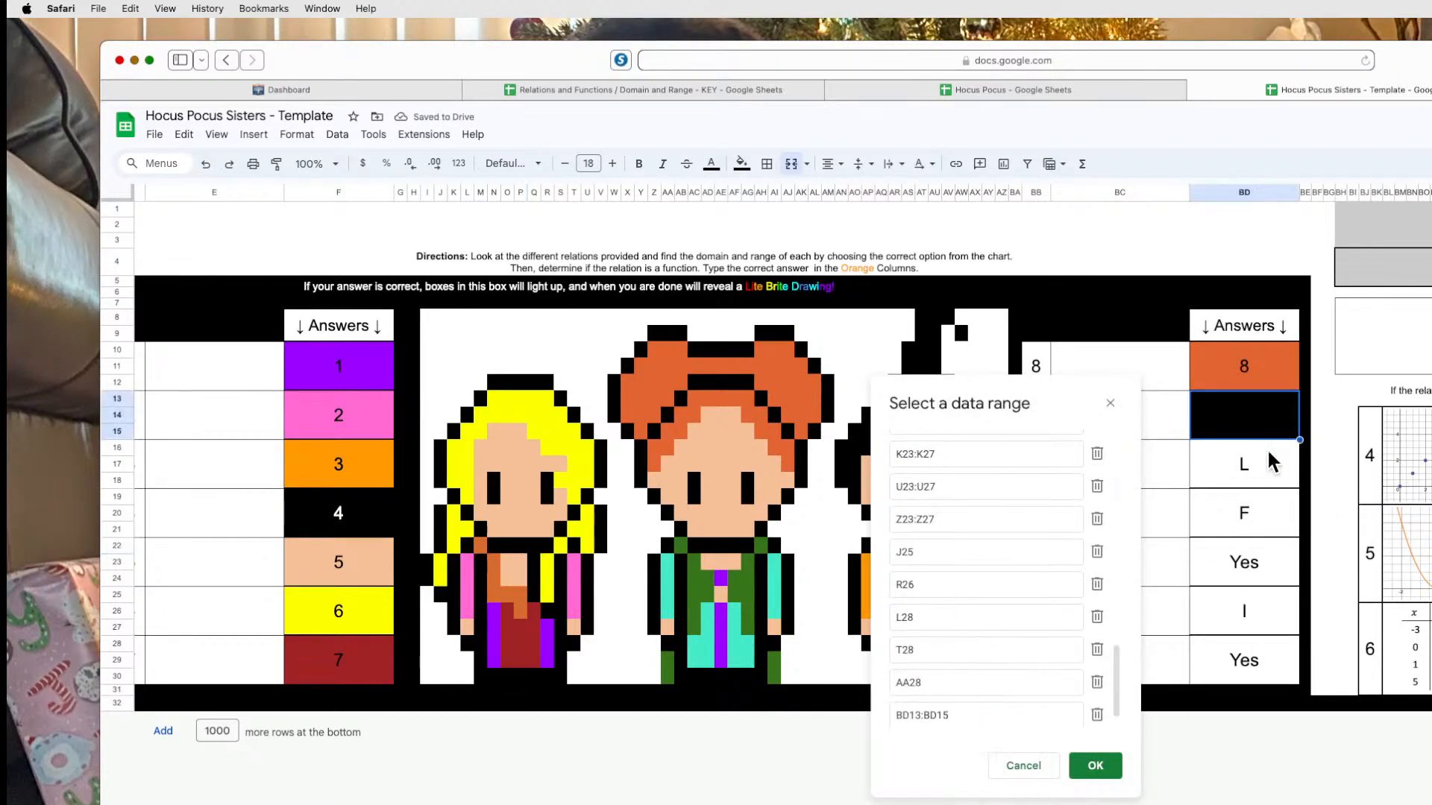
{"action": "left_click", "coordinate": [1095, 767]}
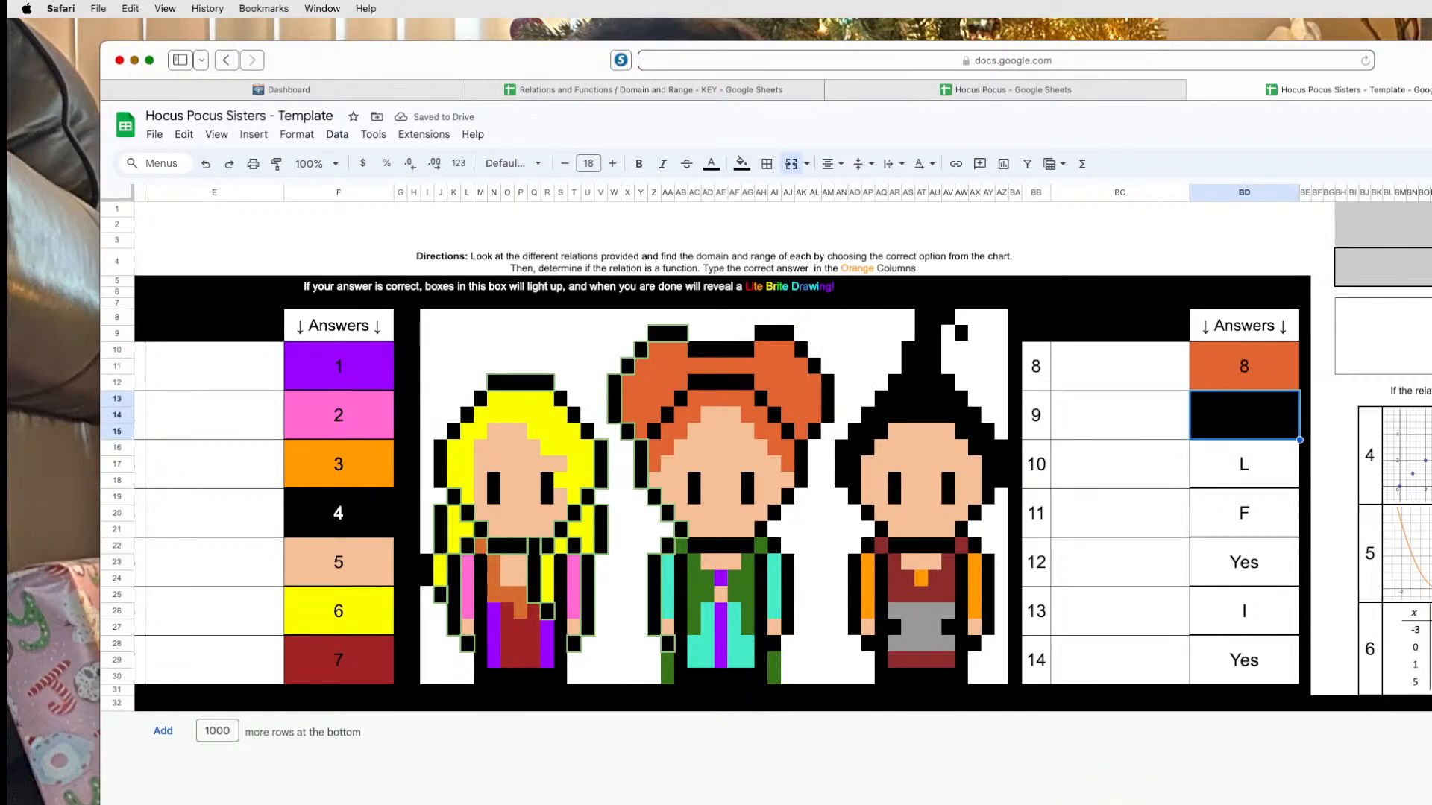
{"action": "type", "text": "9"}
{"action": "key", "text": "Return"}
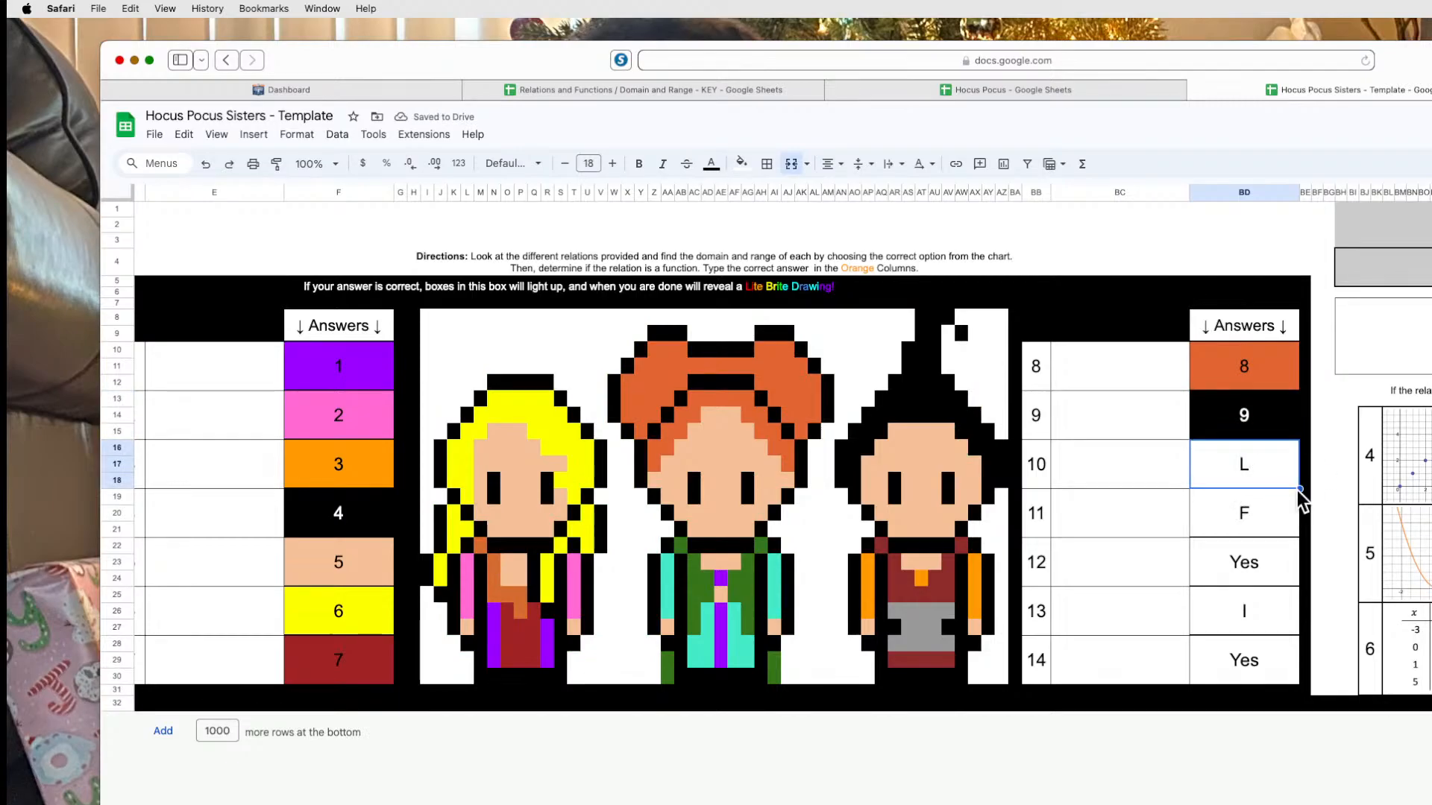
Replace the question 10 answer with 10, restore the second sister's face, and add answer cell BD16:BD18 to the face rule's ranges.
{"action": "type", "text": "10"}
{"action": "left_click", "coordinate": [1272, 575]}
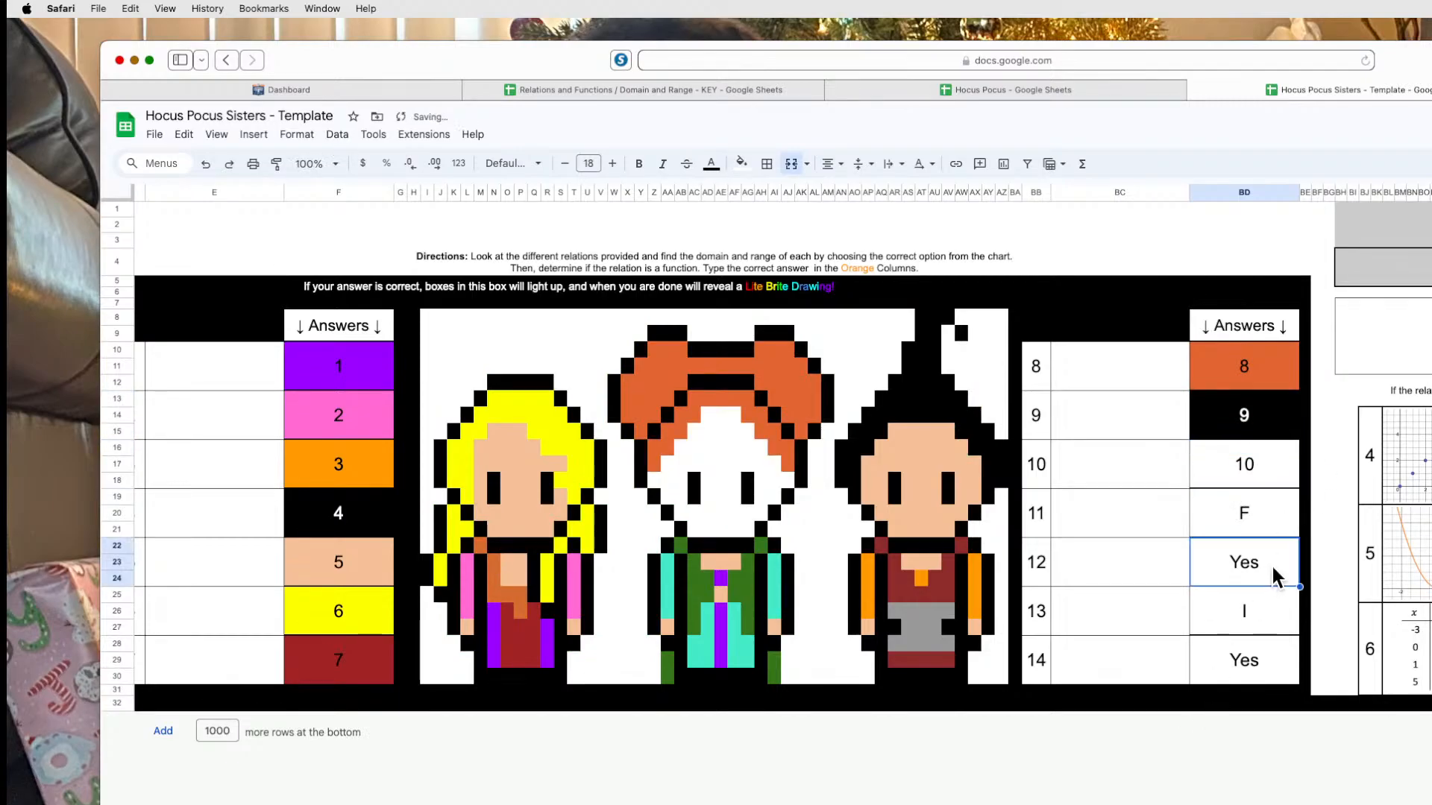
{"action": "left_click", "coordinate": [735, 448]}
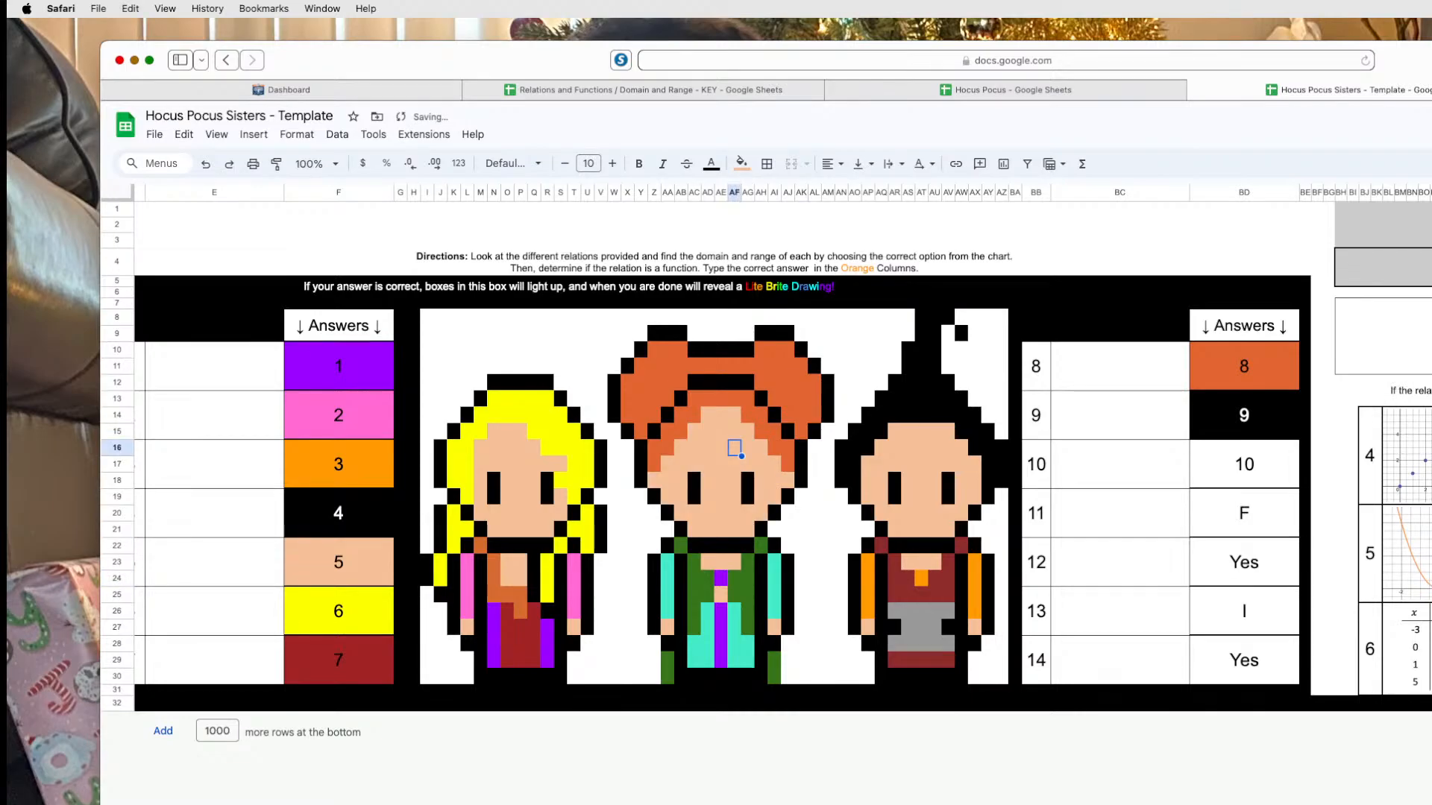
{"action": "key", "text": "super+z"}
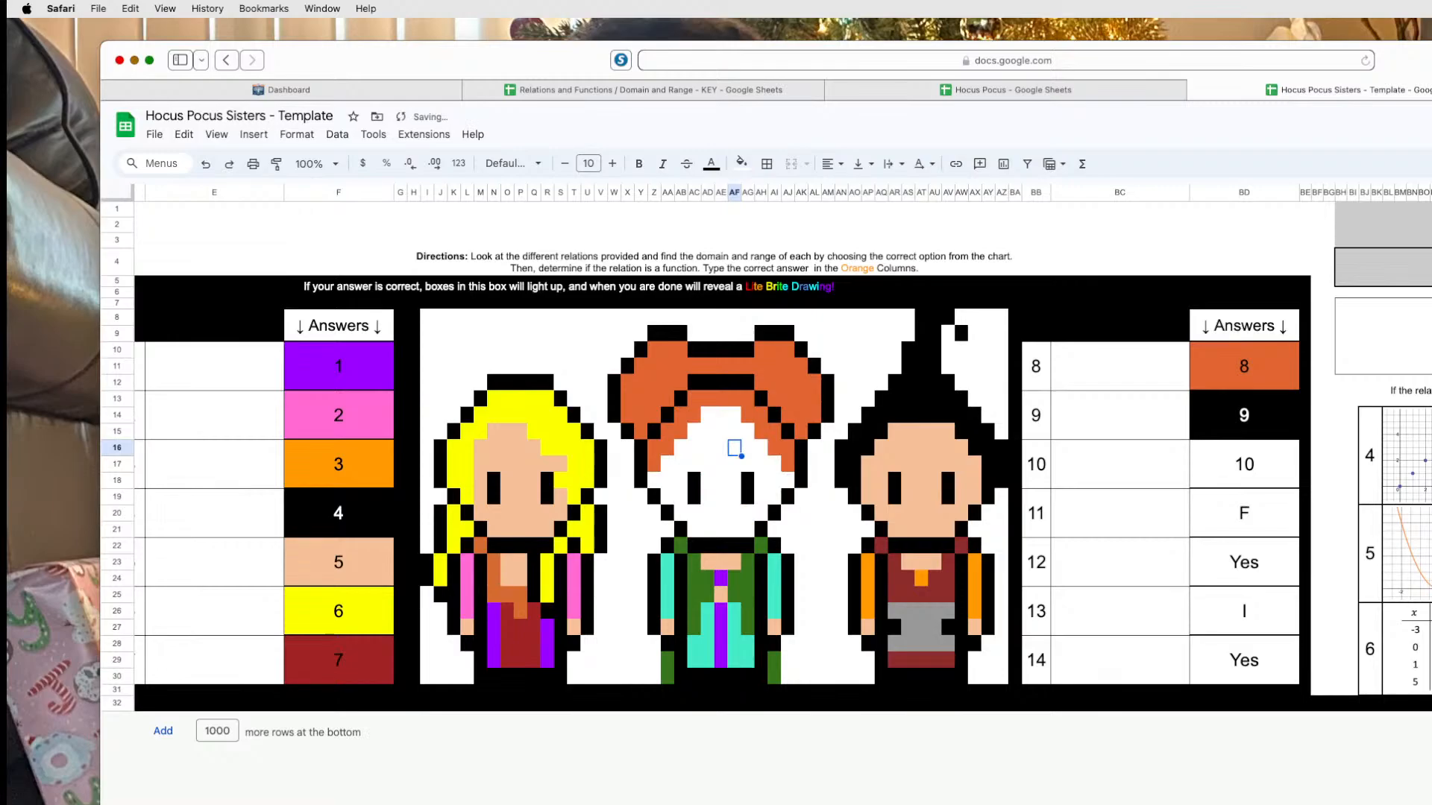
{"action": "key", "text": "super+shift+z"}
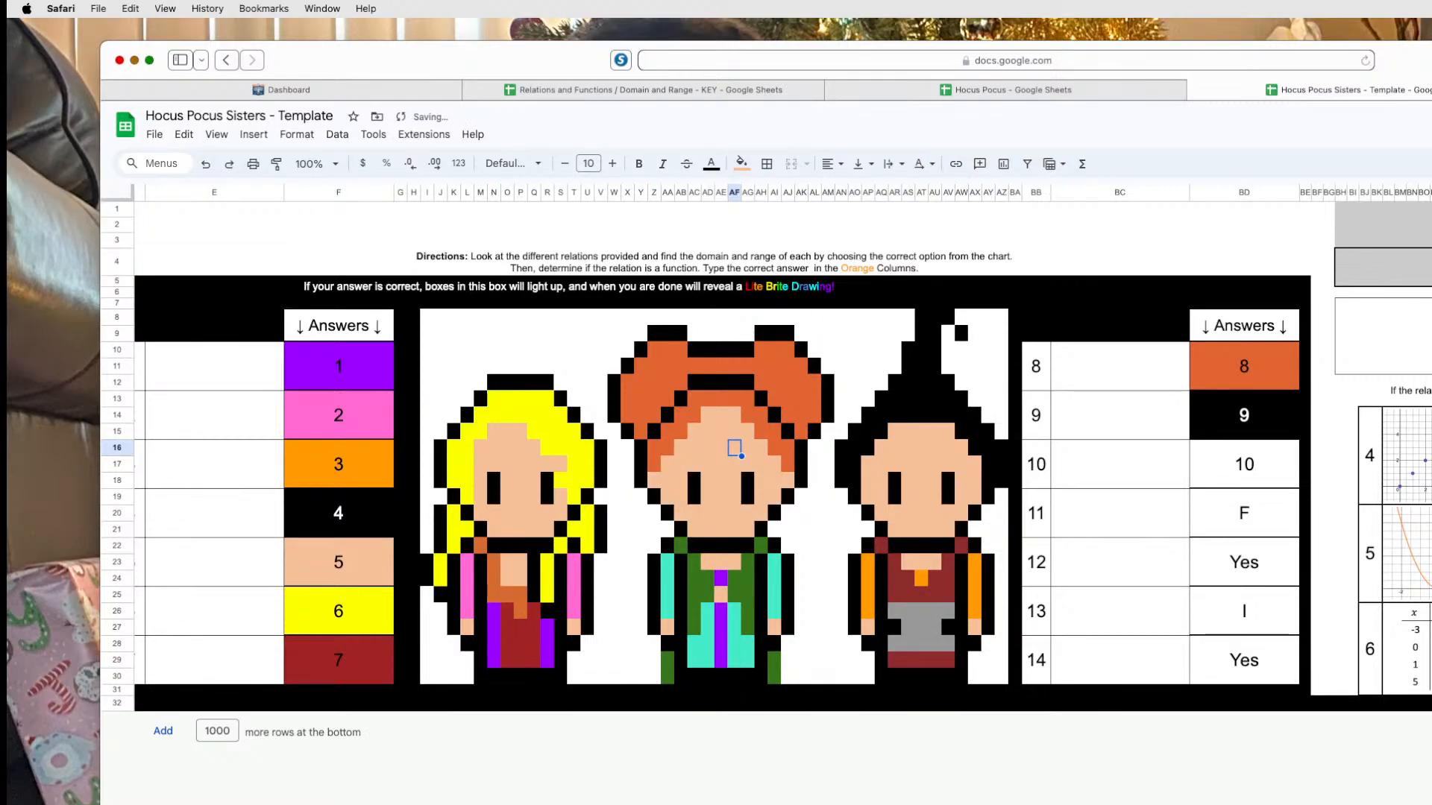
{"action": "scroll", "coordinate": [1016, 559], "scroll_direction": "down", "scroll_amount": 3}
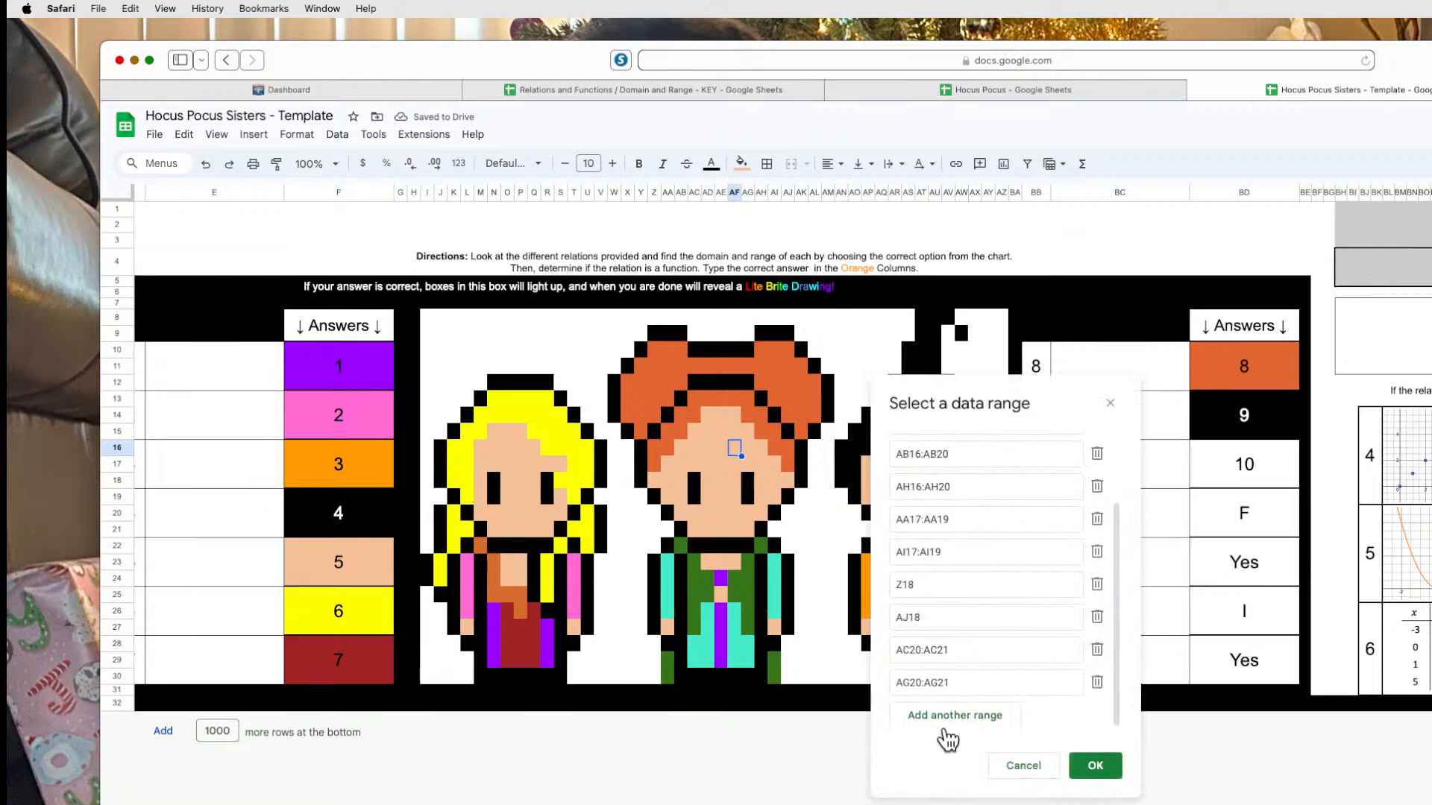
{"action": "left_click", "coordinate": [954, 716]}
{"action": "left_click", "coordinate": [1244, 464]}
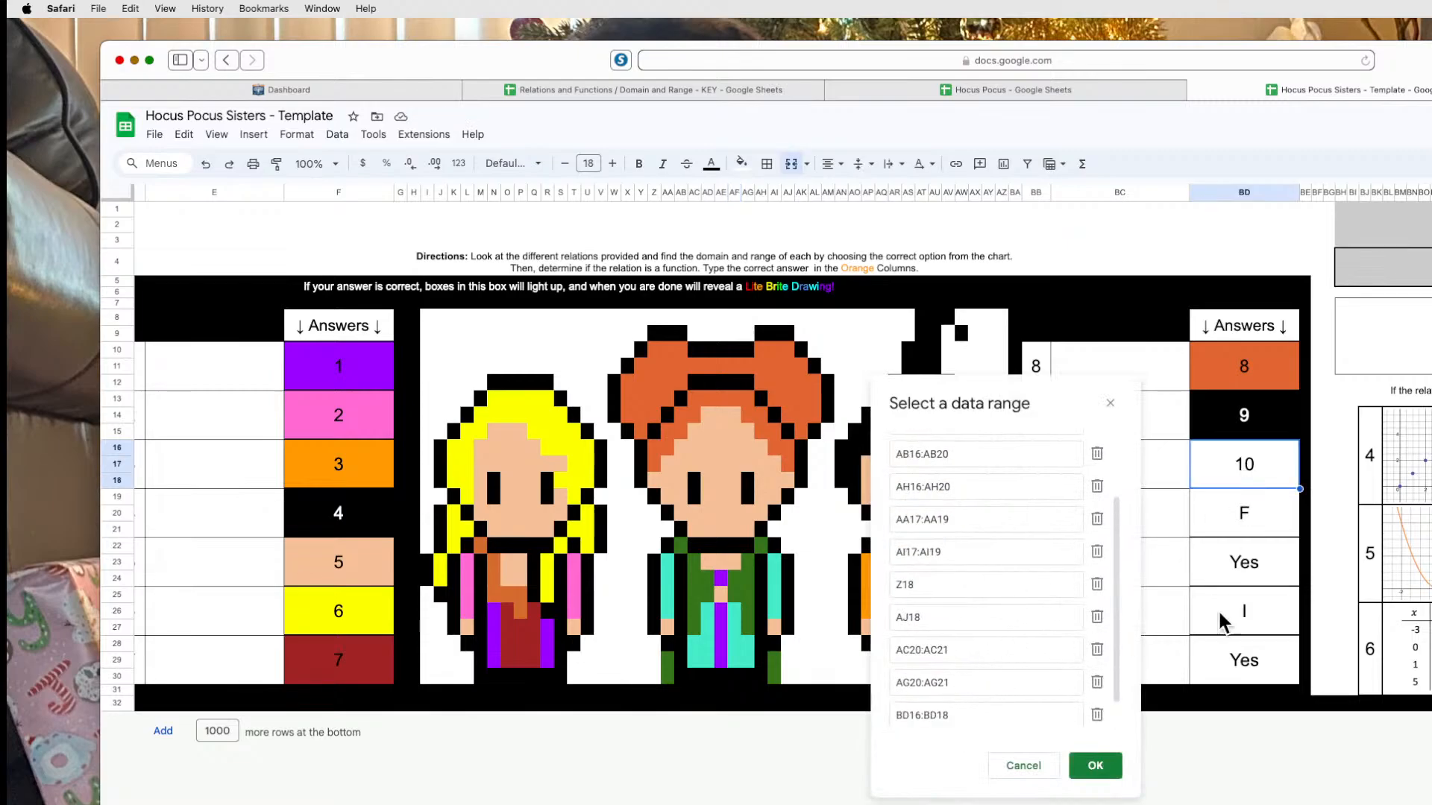
{"action": "left_click", "coordinate": [1094, 766]}
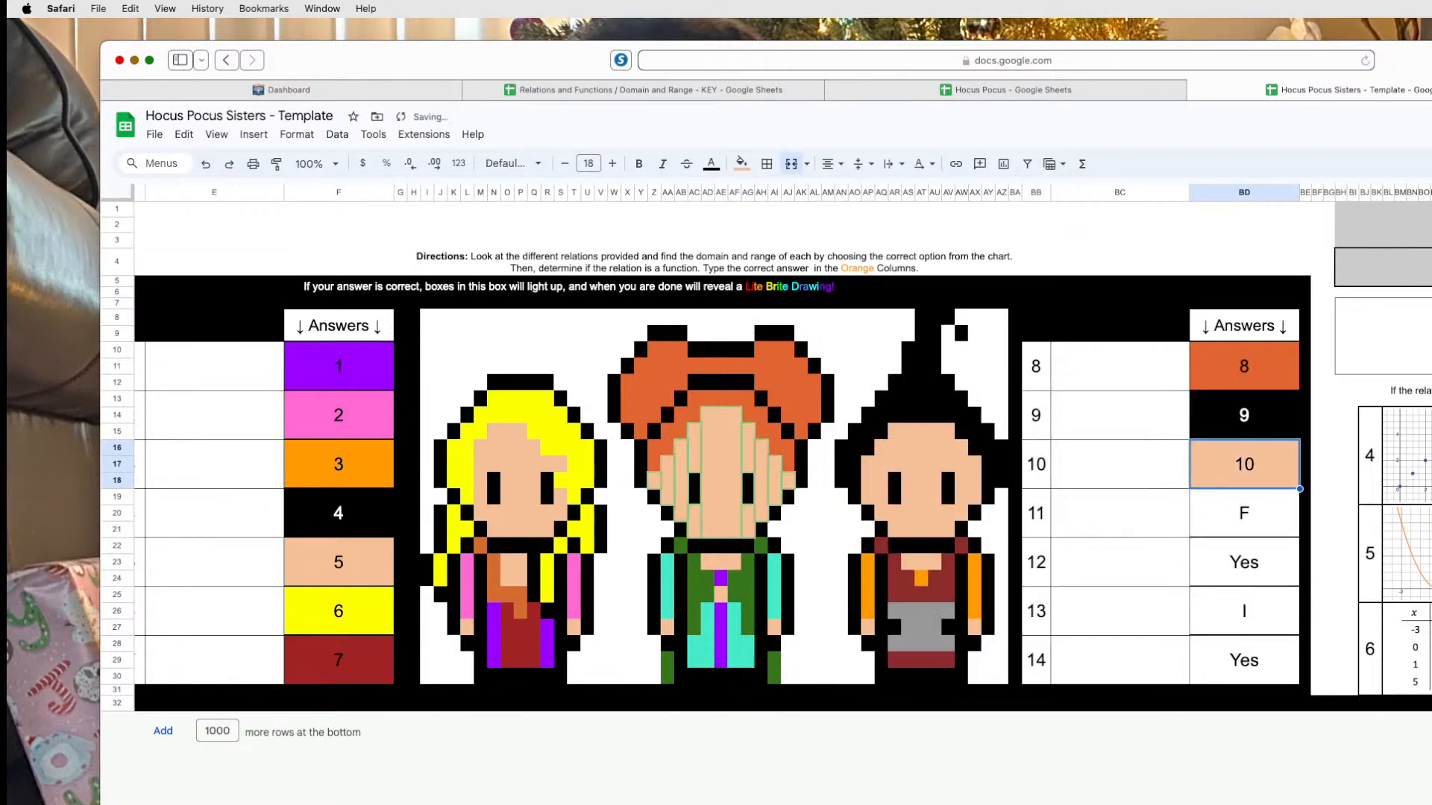
Replace the question 11 answer with 11.
{"action": "left_click", "coordinate": [1264, 513]}
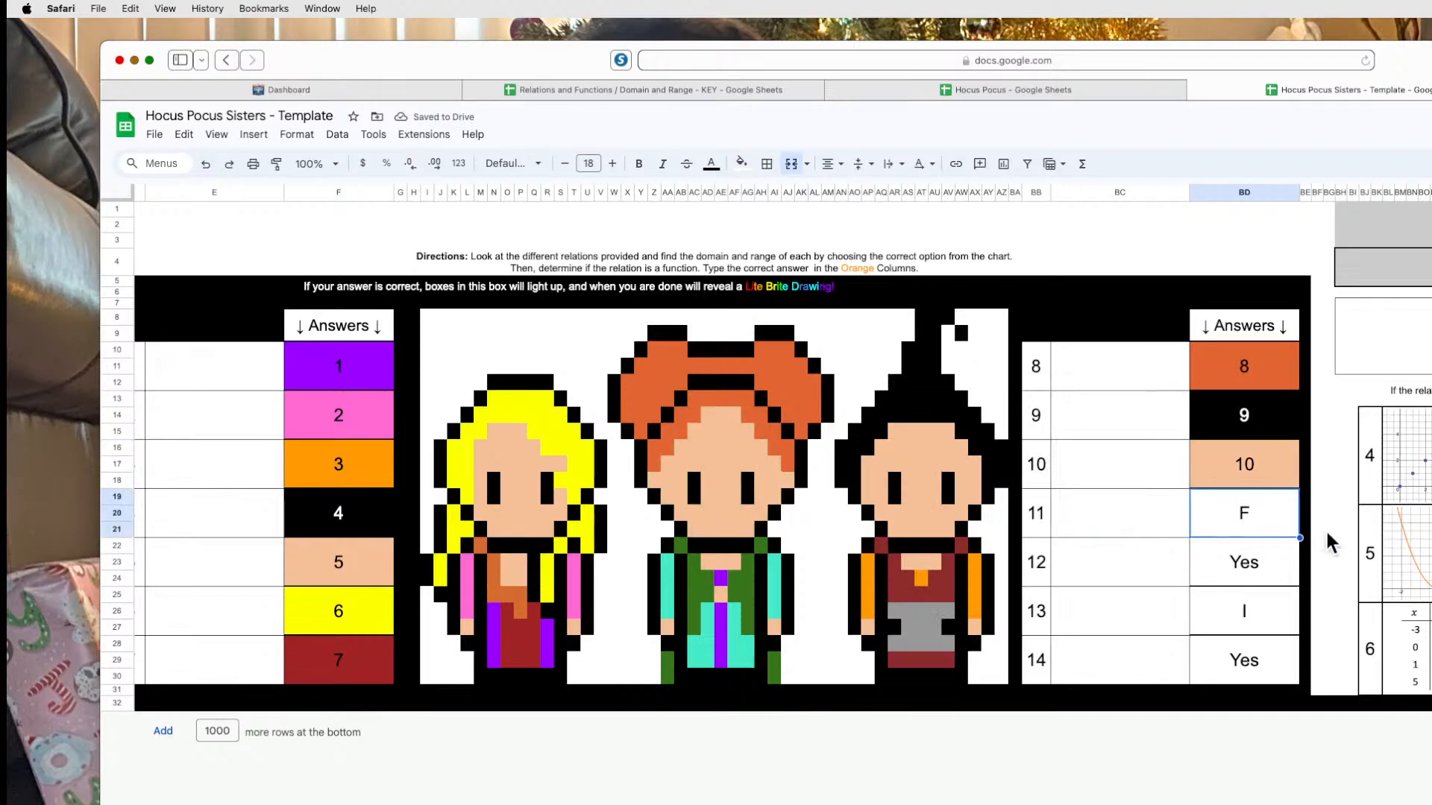
{"action": "key", "text": "Delete"}
{"action": "type", "text": "11"}
{"action": "left_click", "coordinate": [1244, 571]}
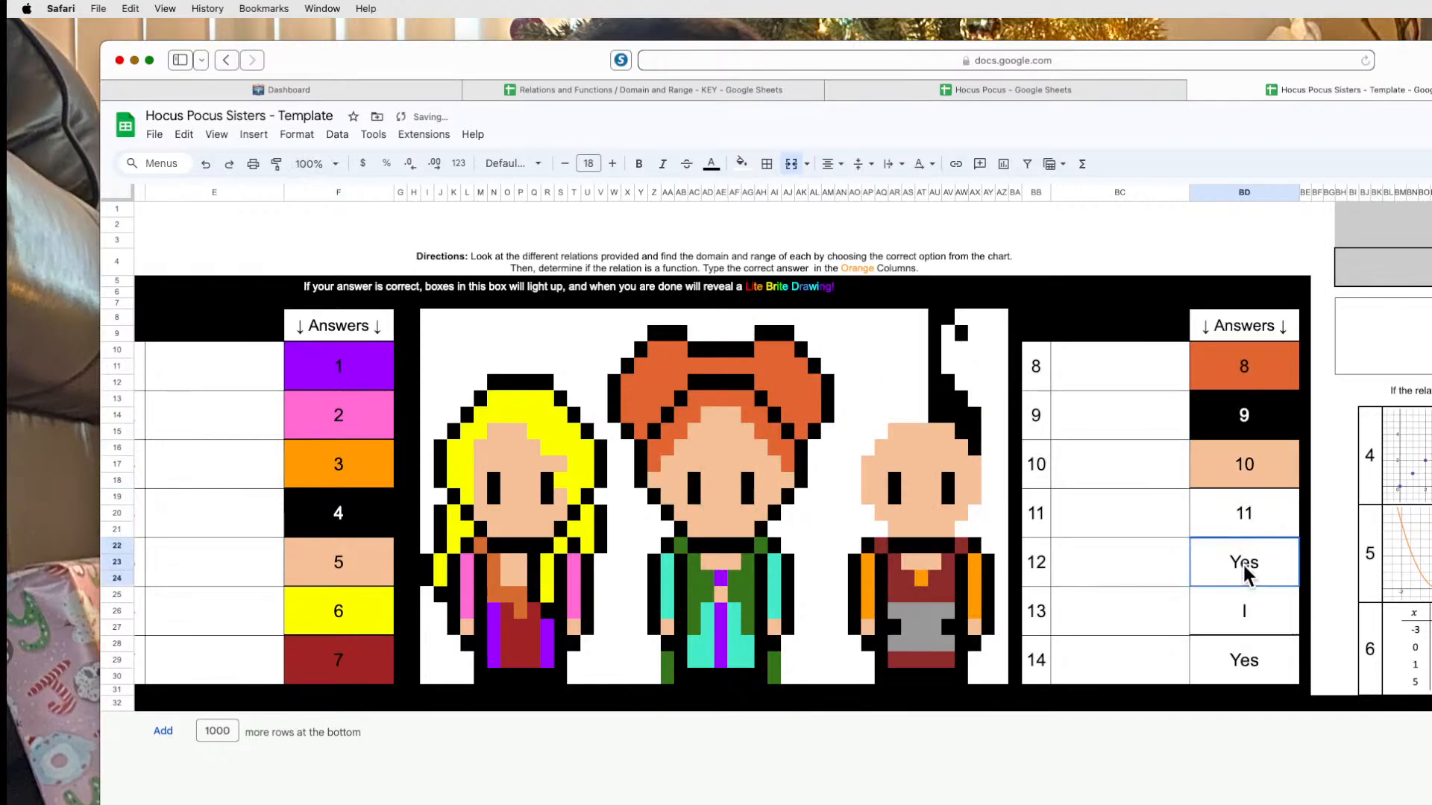
Restore the third sister's missing black hair and add the question 11 answer cell BD19:BD21 to that rule's ranges.
{"action": "left_click", "coordinate": [922, 383]}
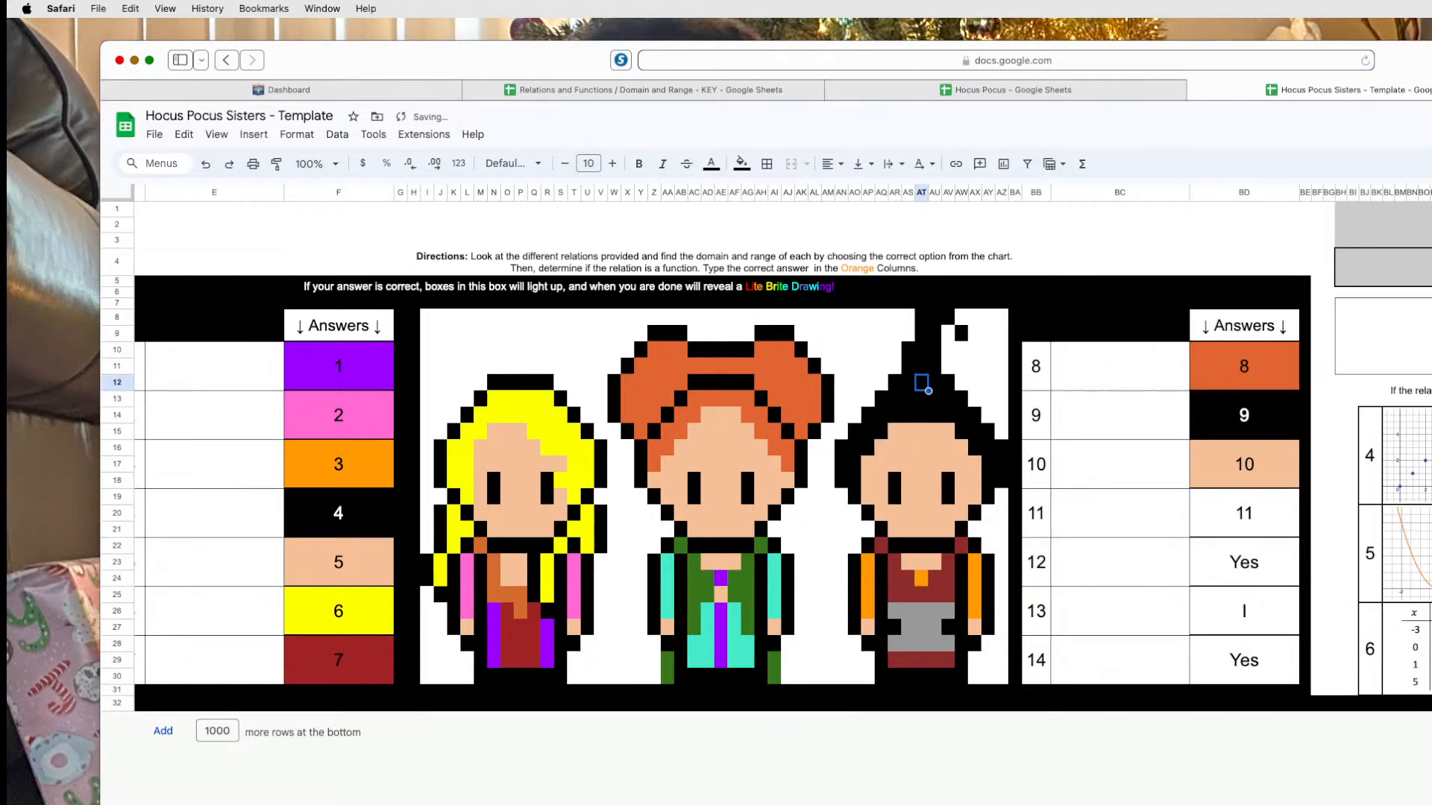
{"action": "key", "text": "super+z"}
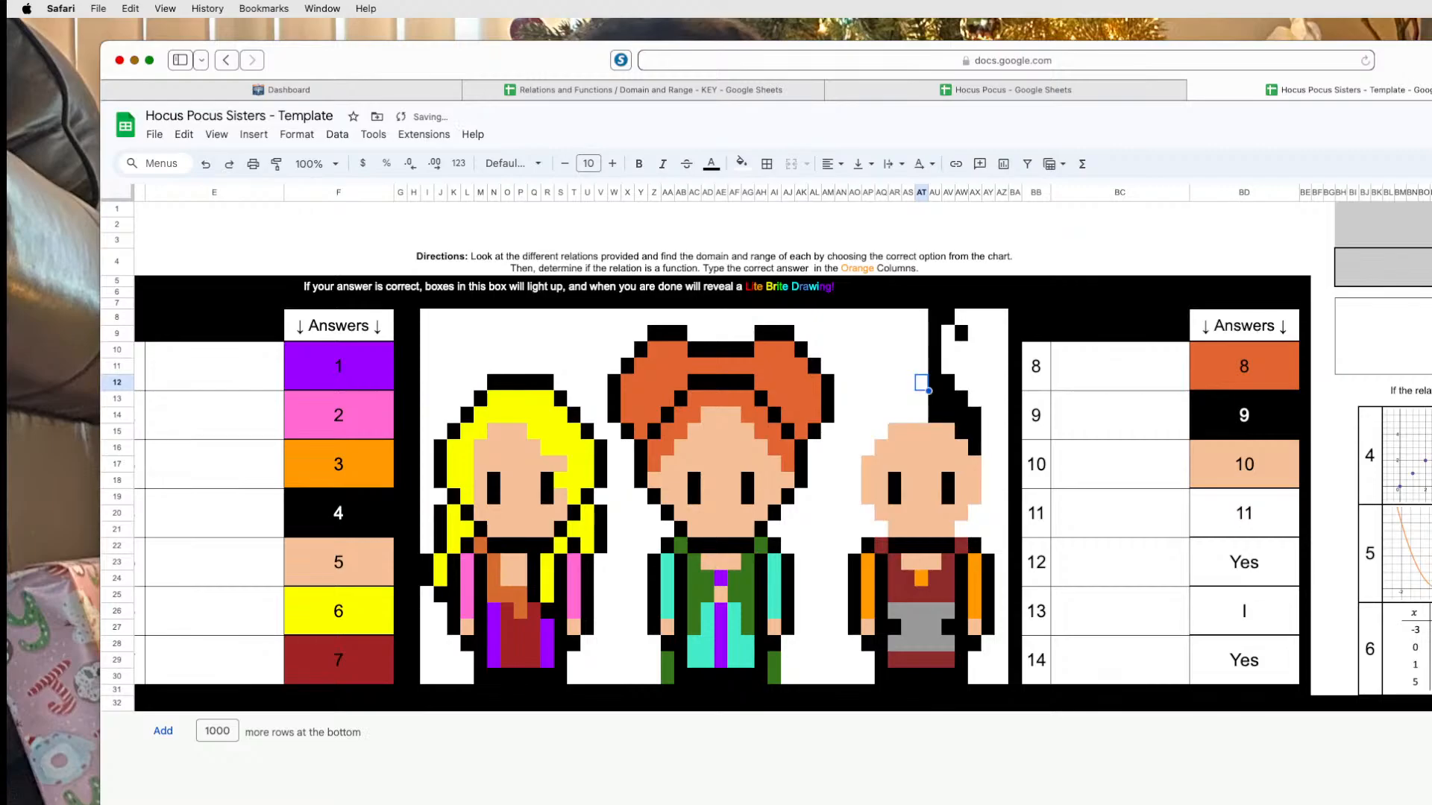
{"action": "key", "text": "super+shift+z"}
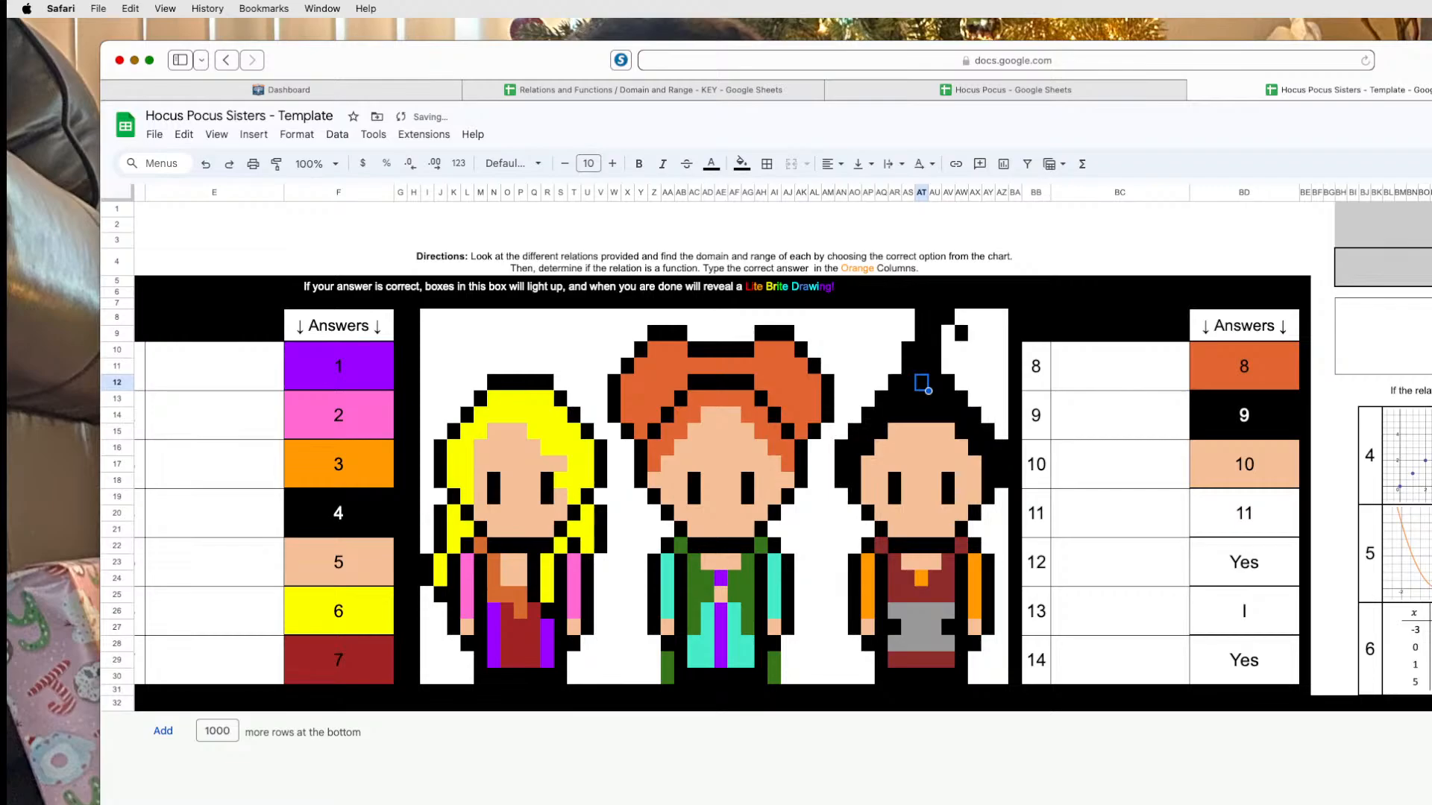
{"action": "key", "text": "super+shift+z"}
{"action": "scroll", "coordinate": [963, 672], "scroll_direction": "down", "scroll_amount": 5}
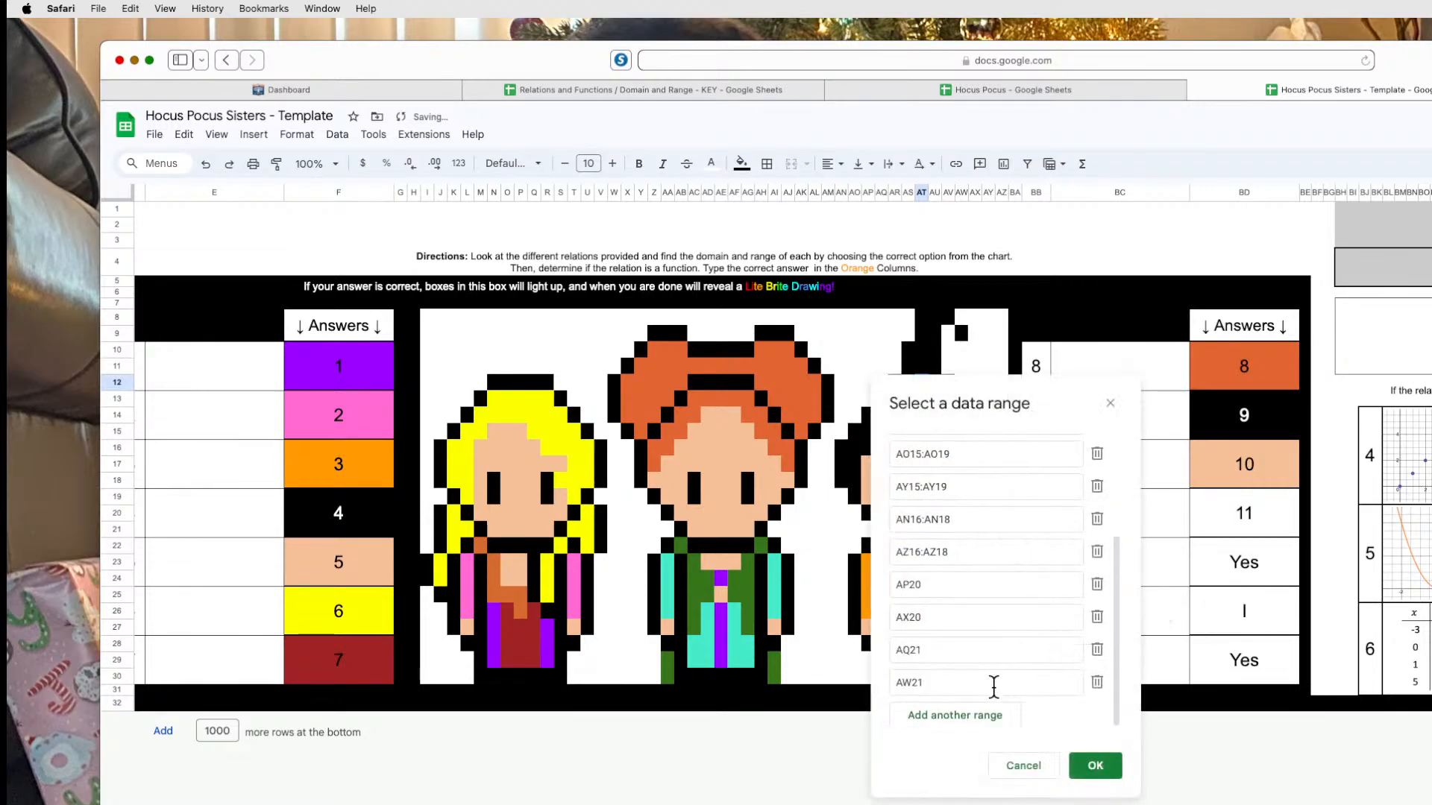
{"action": "left_click", "coordinate": [992, 717]}
{"action": "left_click", "coordinate": [1246, 504]}
{"action": "left_click", "coordinate": [1094, 763]}
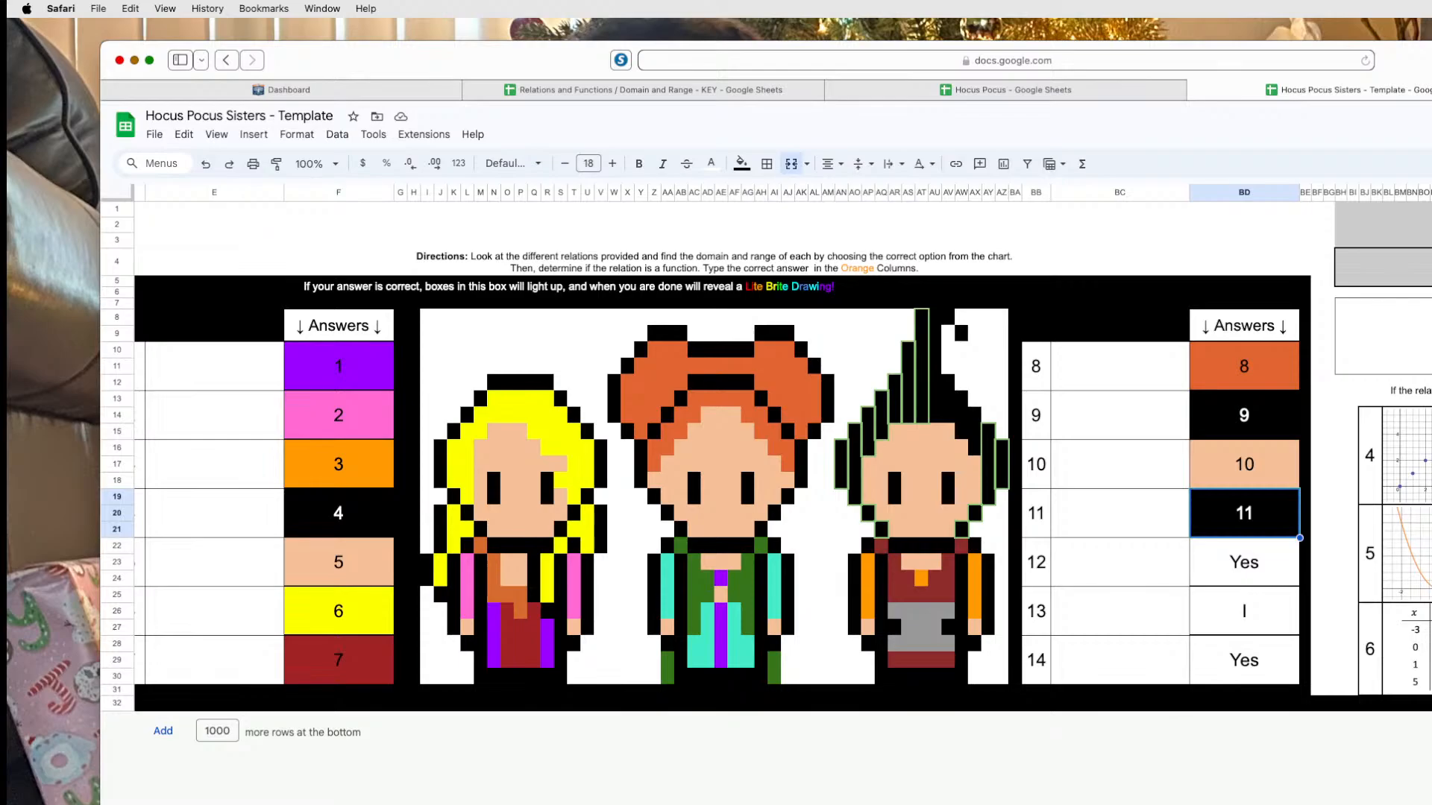
Check the sisters' picture in the Relations and Functions key sheet and replace the template's question 12 answer with 12.
{"action": "left_click", "coordinate": [1198, 553]}
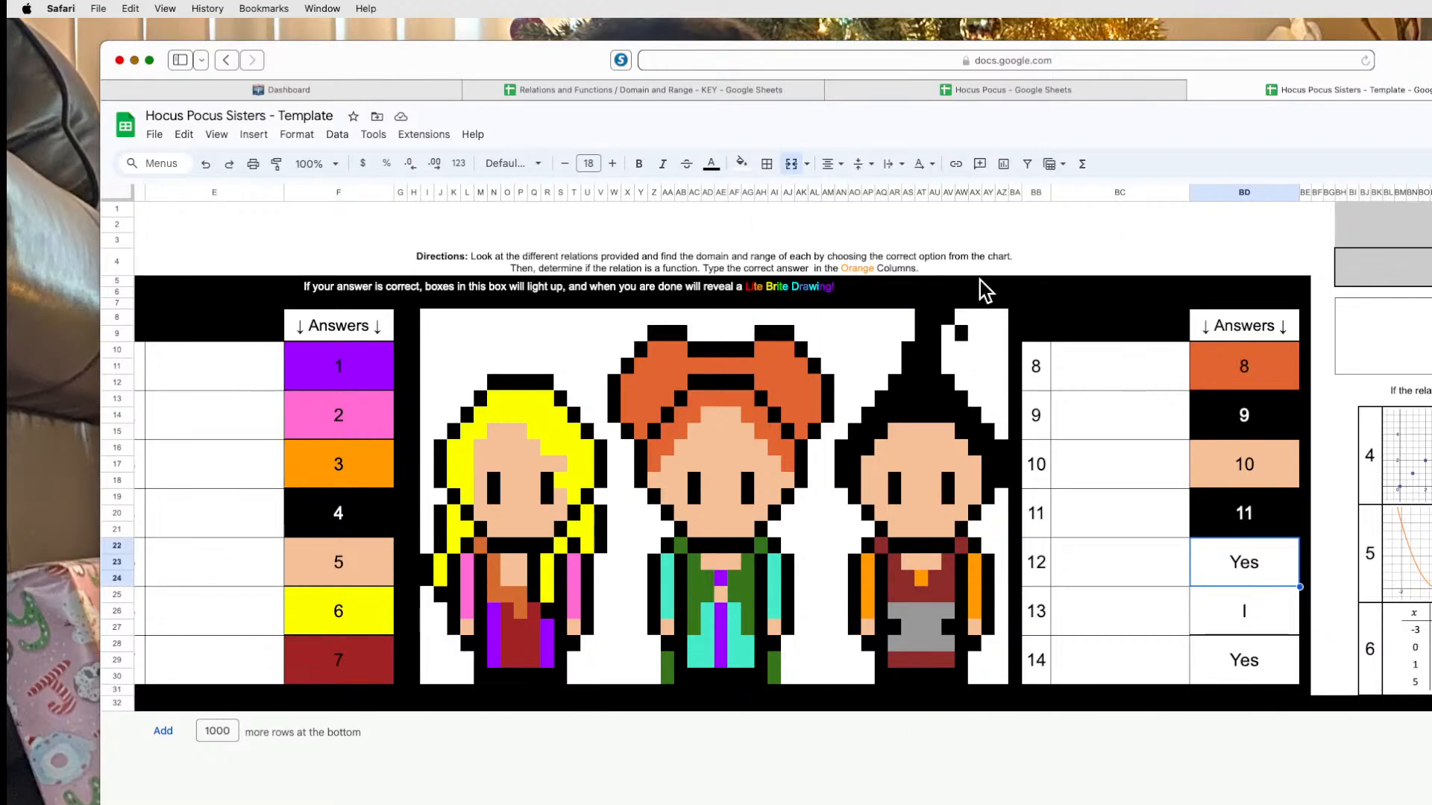
{"action": "left_click", "coordinate": [1035, 84]}
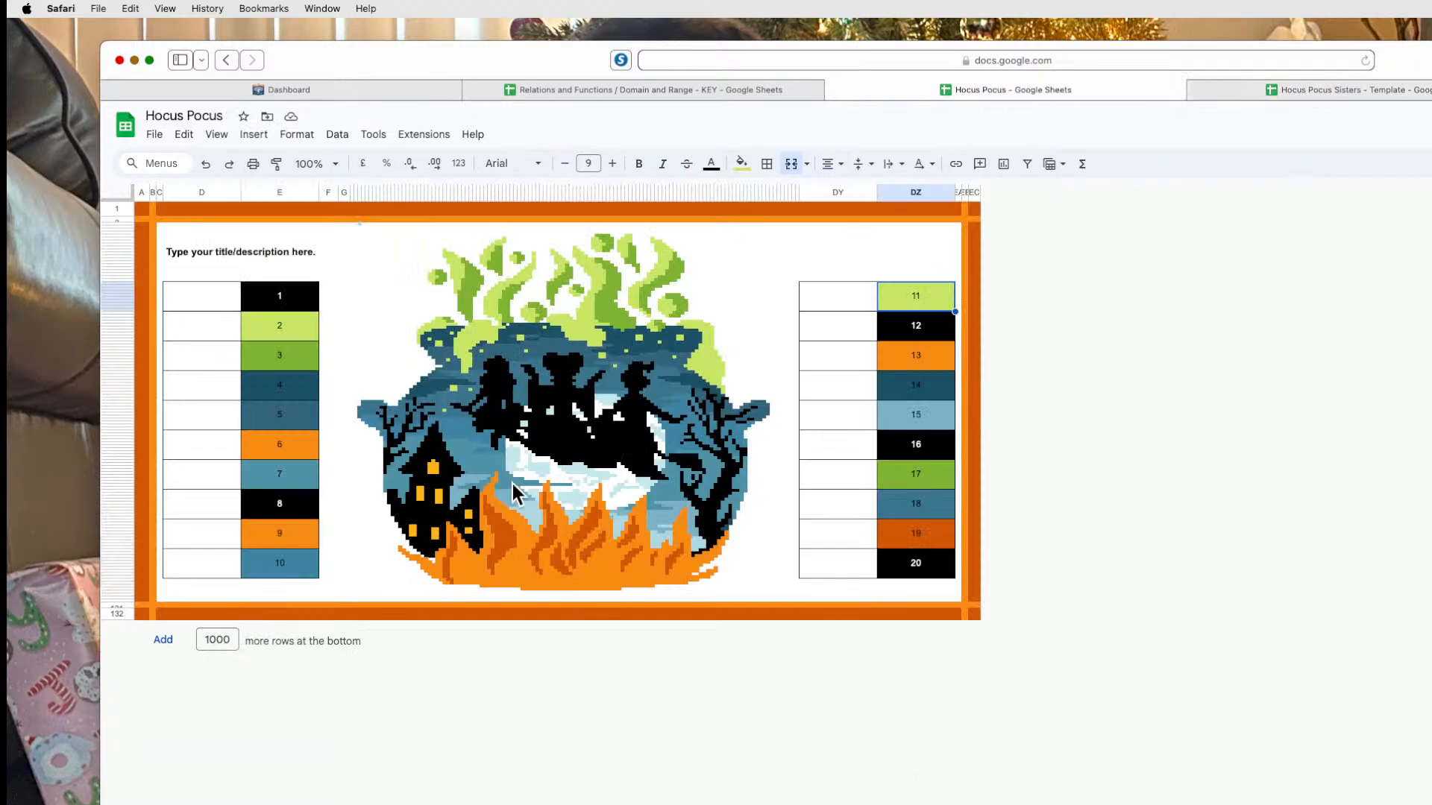
{"action": "left_click", "coordinate": [791, 84]}
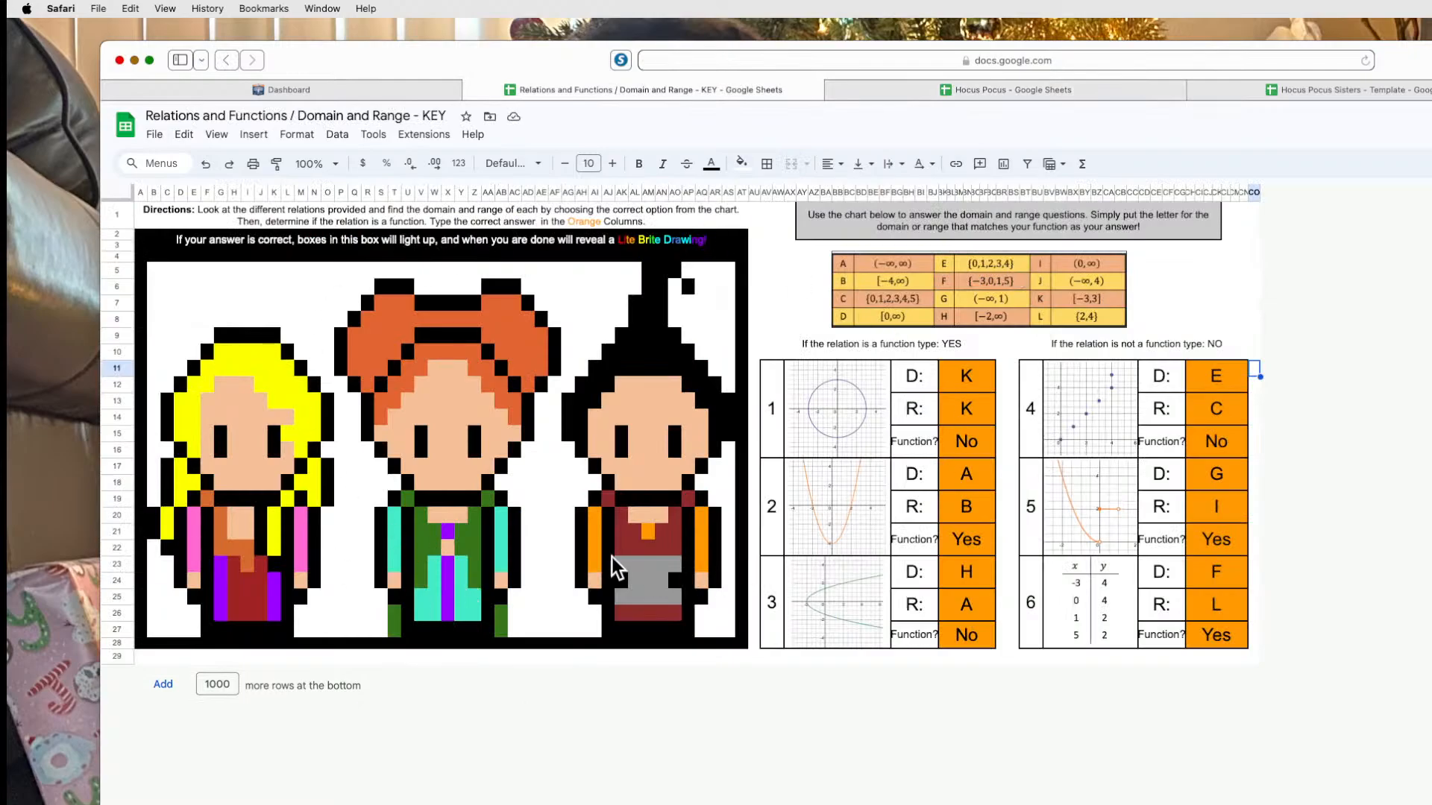
{"action": "left_click", "coordinate": [1394, 93]}
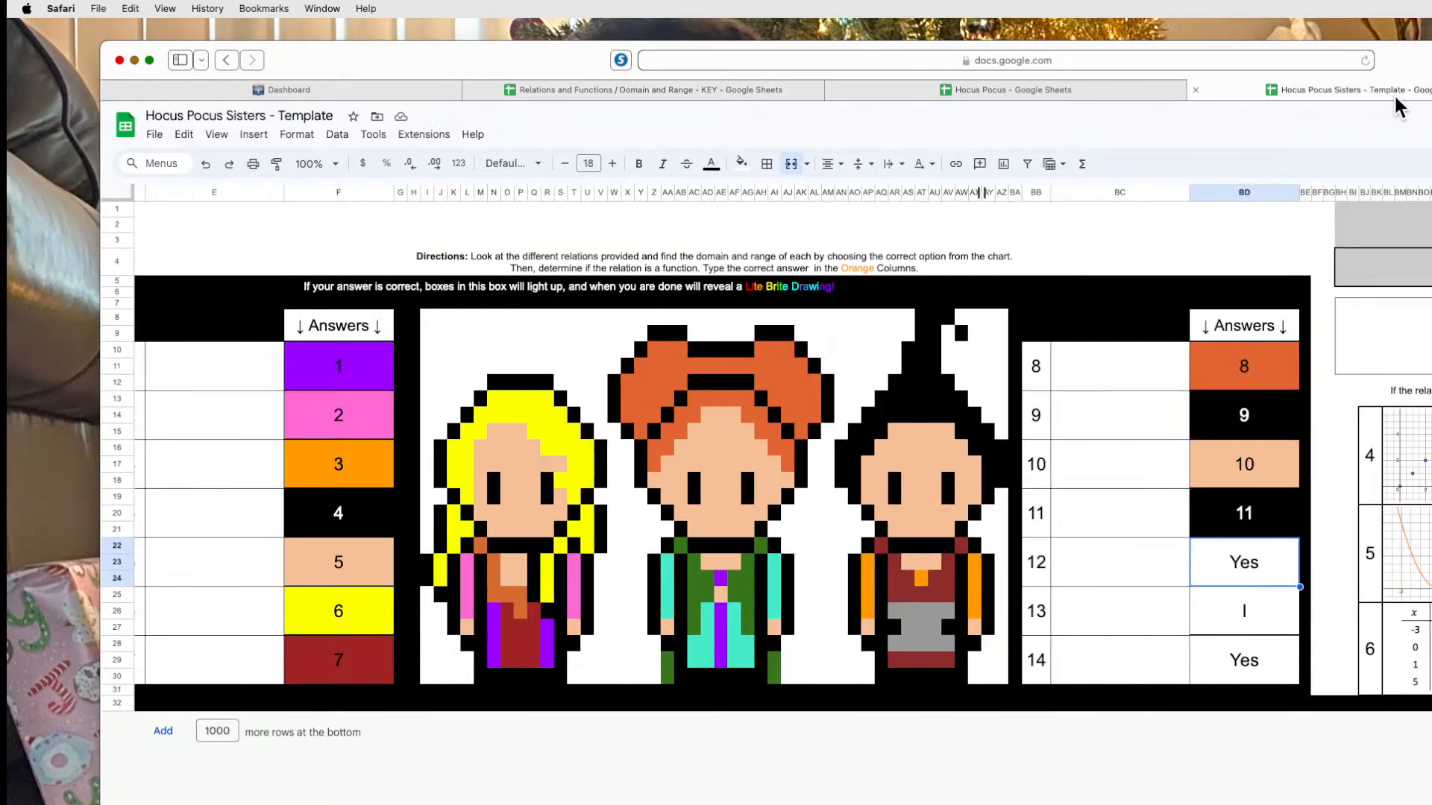
{"action": "left_click", "coordinate": [744, 95]}
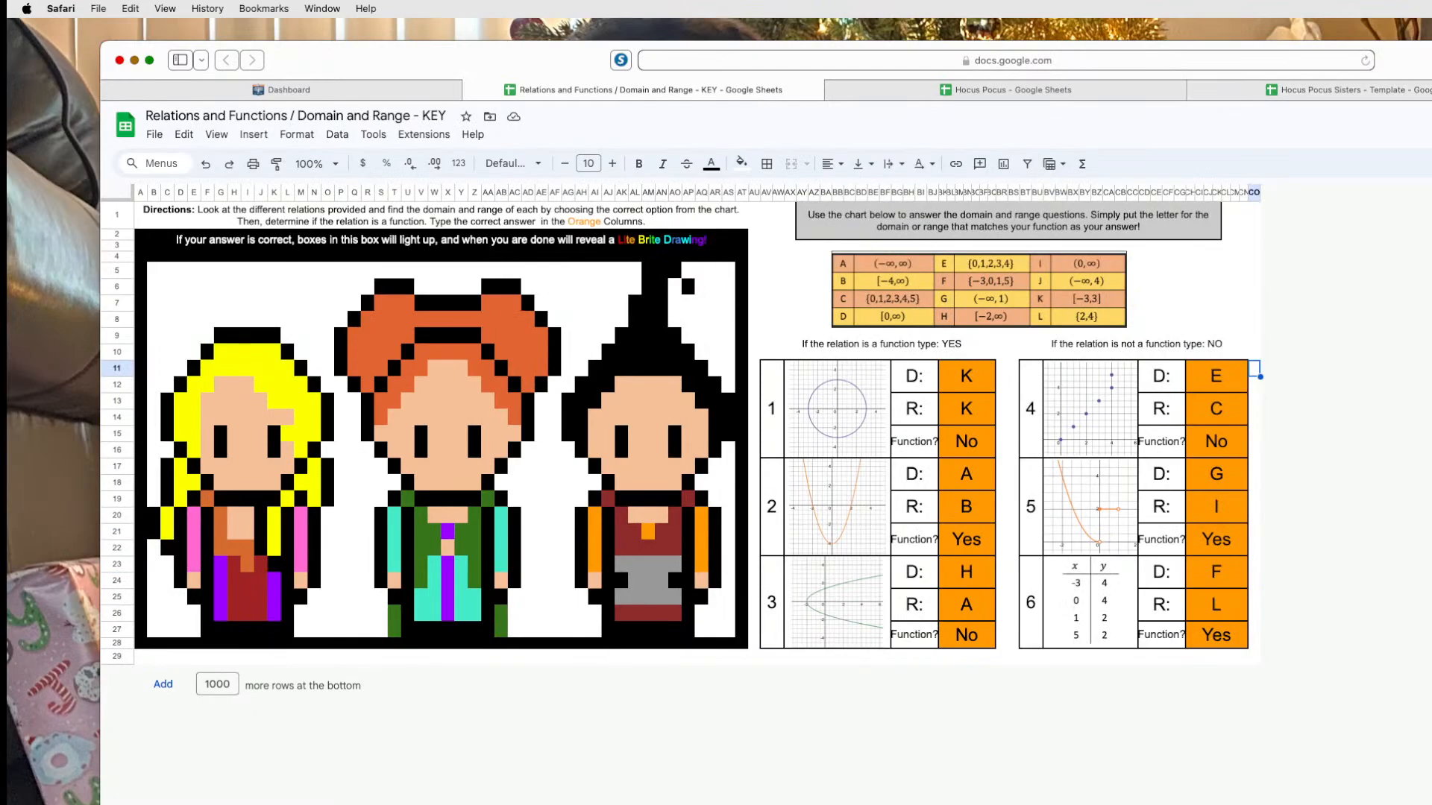
{"action": "left_click", "coordinate": [1388, 94]}
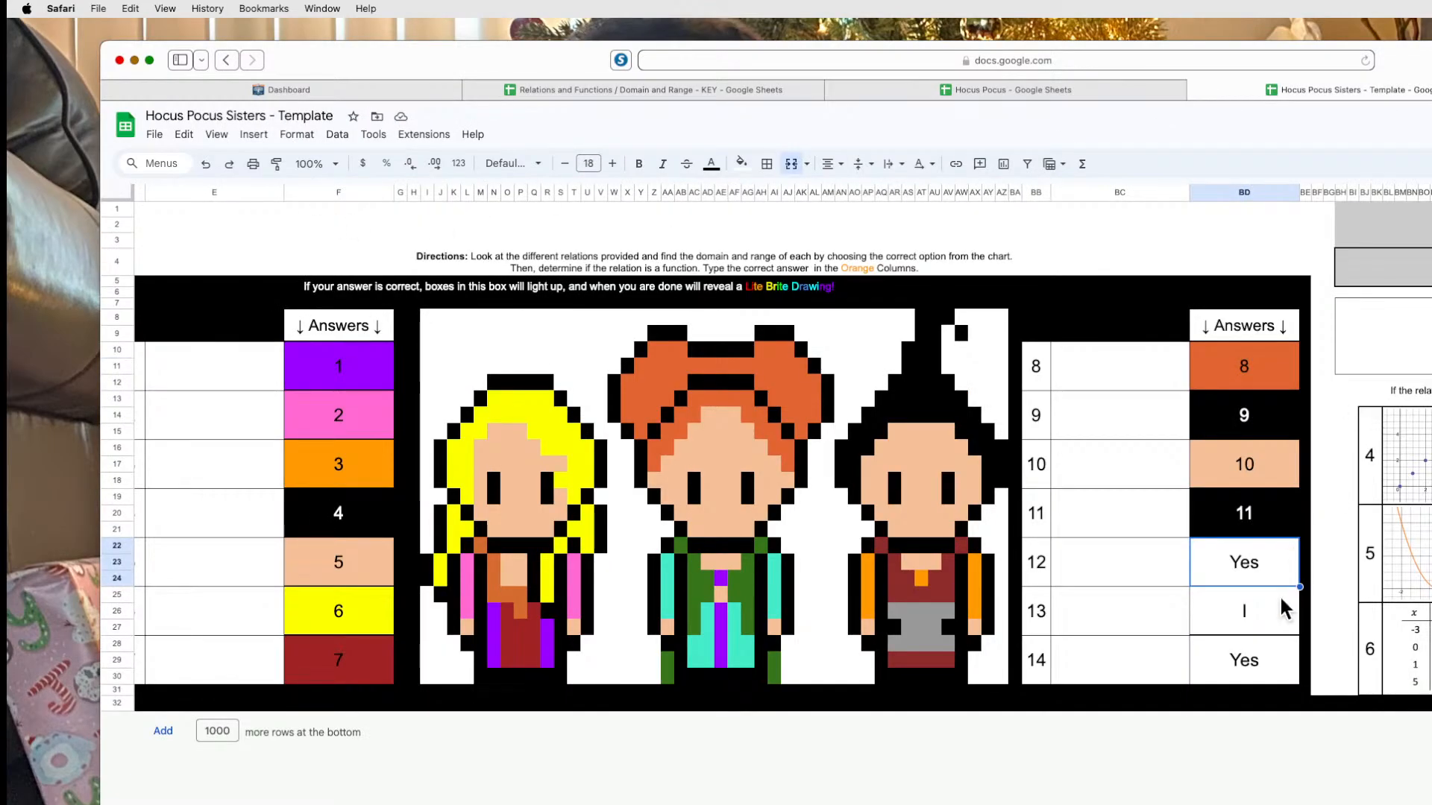
{"action": "type", "text": "12"}
{"action": "key", "text": "Return"}
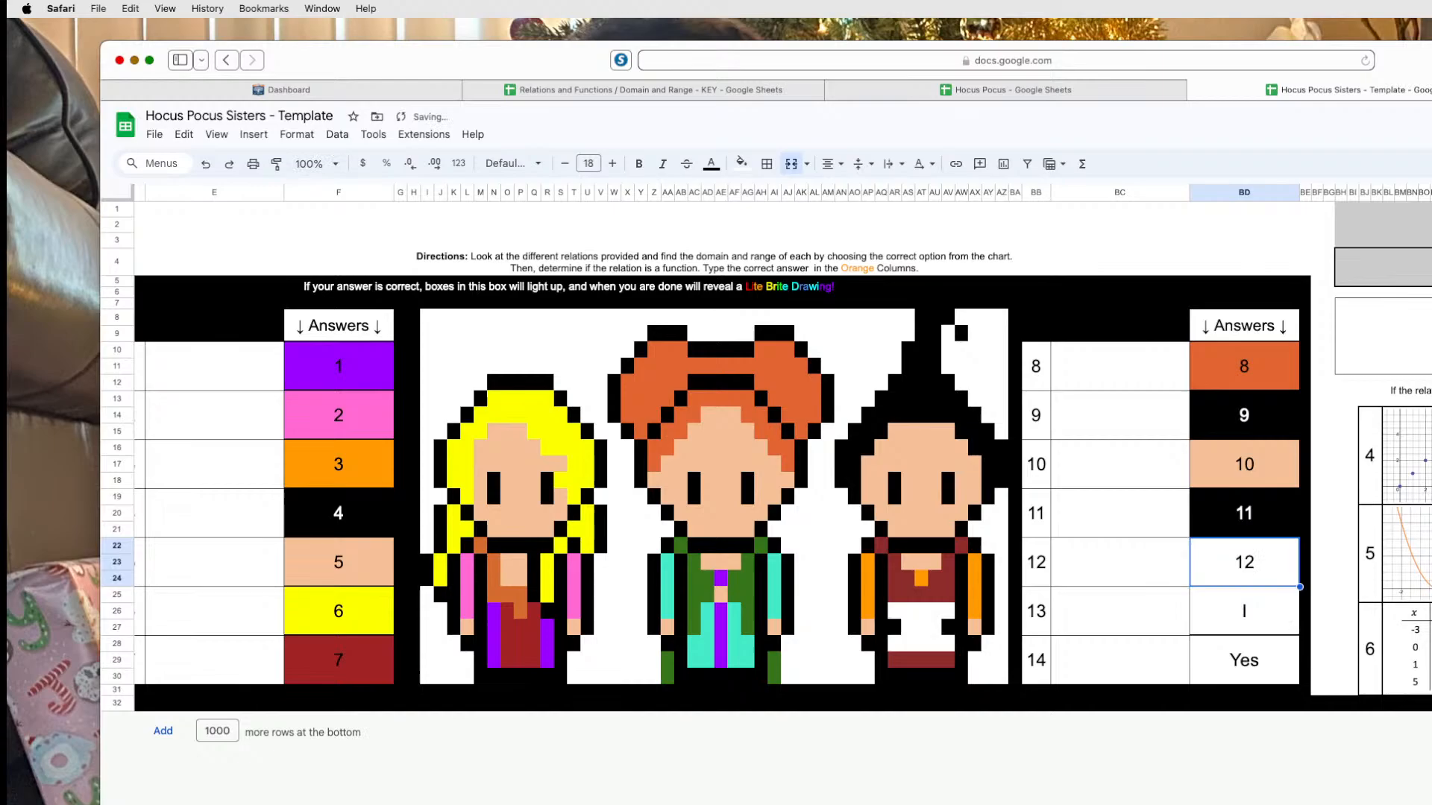
Restore the gray waist of the third sister's dress and add the question 12 answer cell BD22:BD24 to the gray rule's ranges.
{"action": "left_click", "coordinate": [923, 612]}
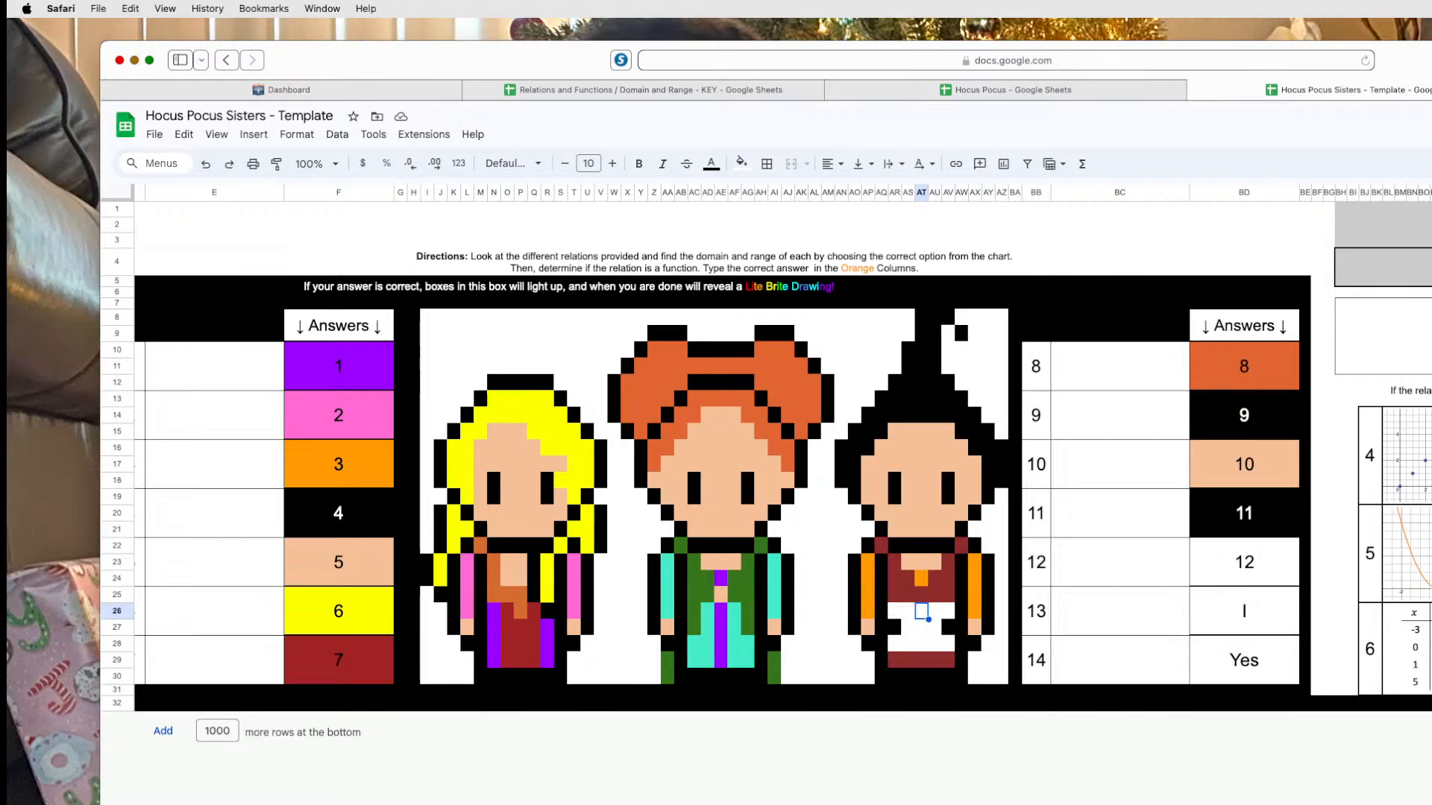
{"action": "key", "text": "super+z"}
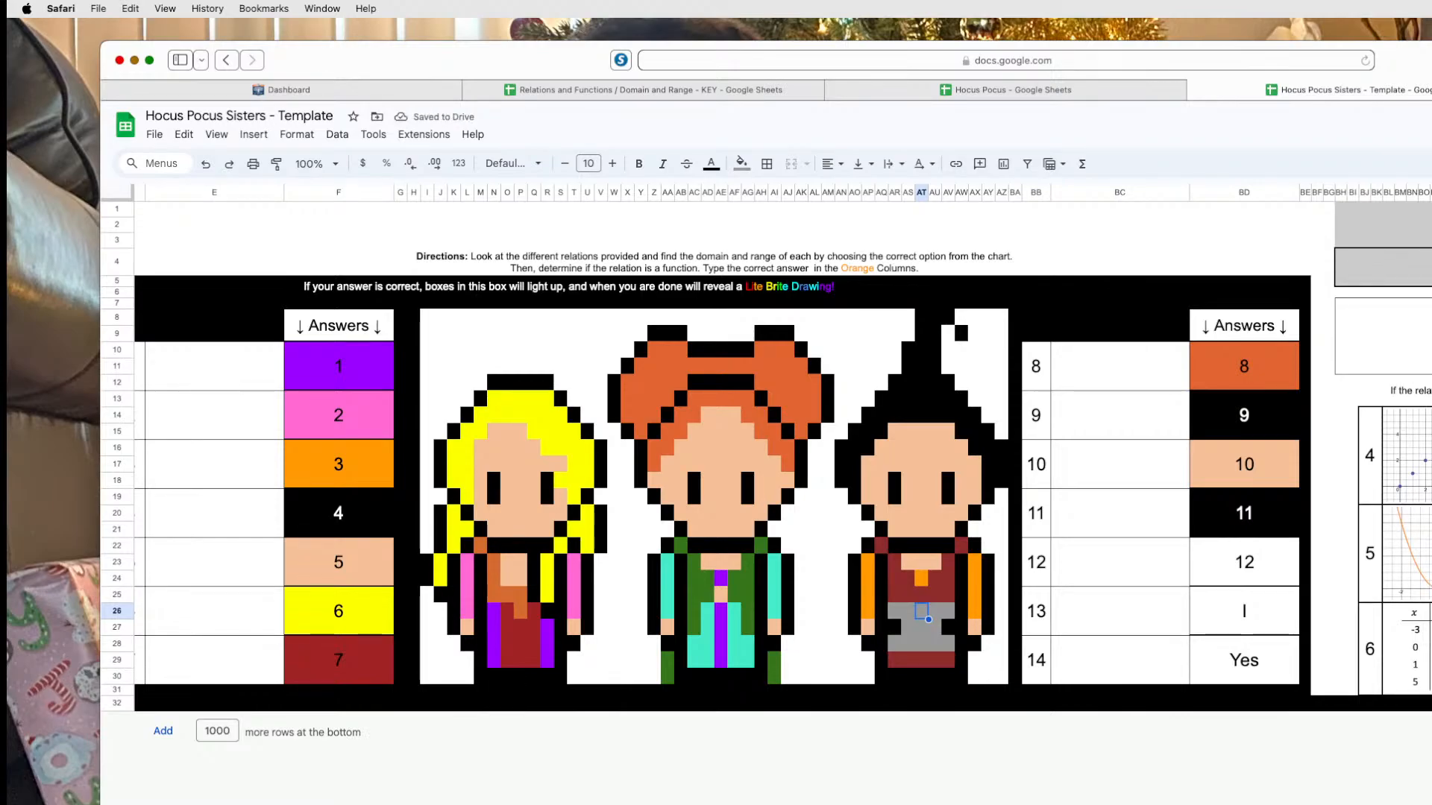
{"action": "key", "text": "ctrl+z"}
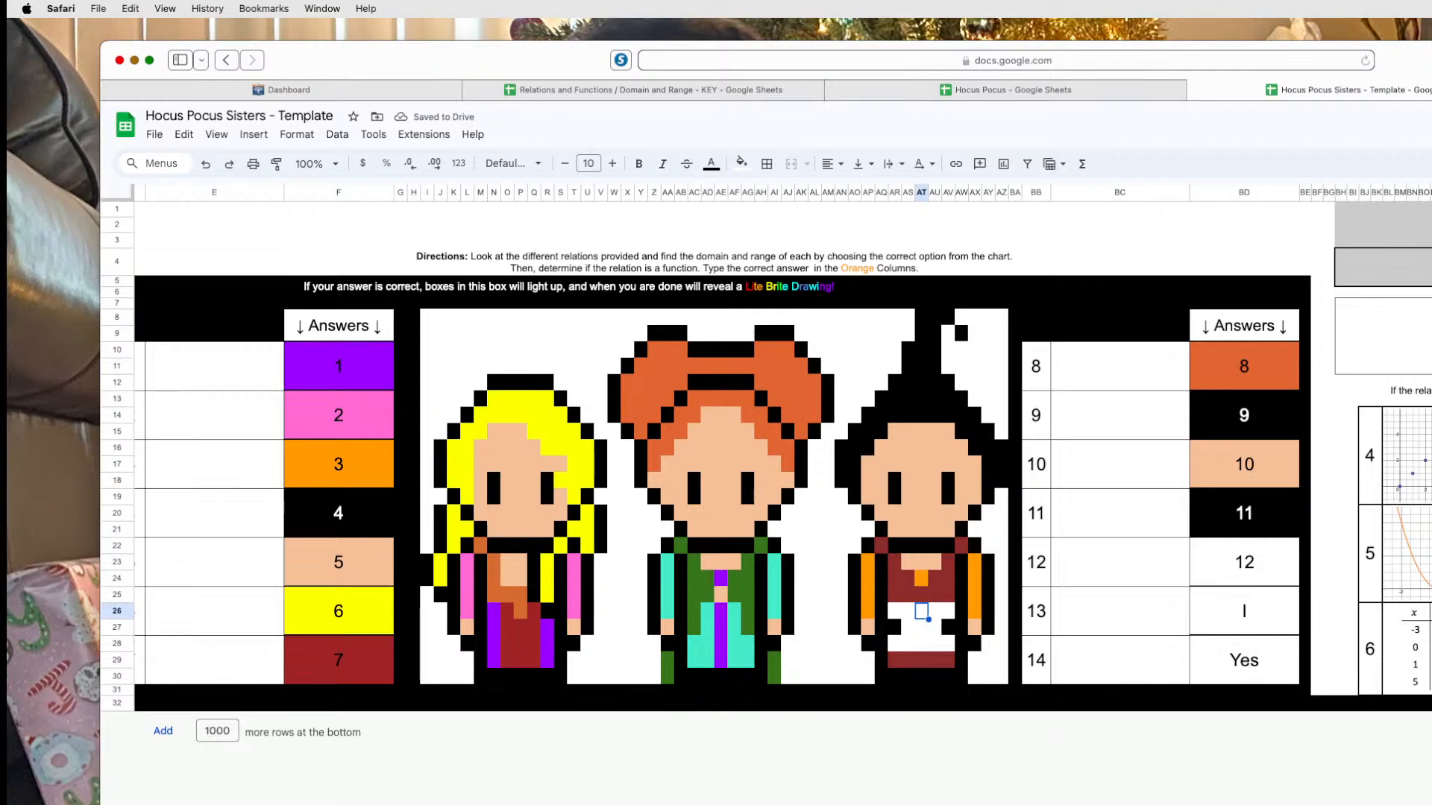
{"action": "key", "text": "ctrl+z"}
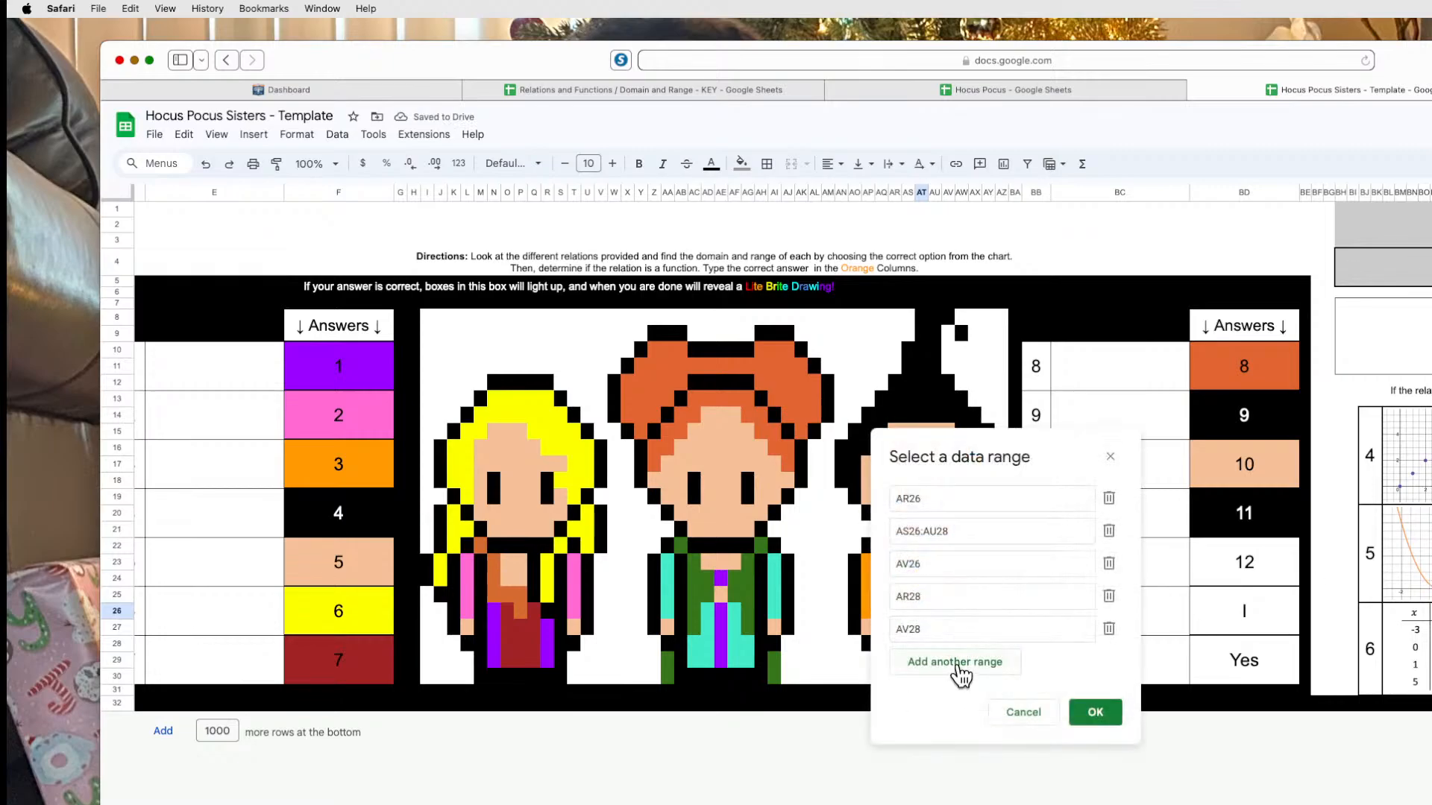
{"action": "left_click", "coordinate": [962, 675]}
{"action": "left_click", "coordinate": [1255, 573]}
{"action": "left_click", "coordinate": [1095, 745]}
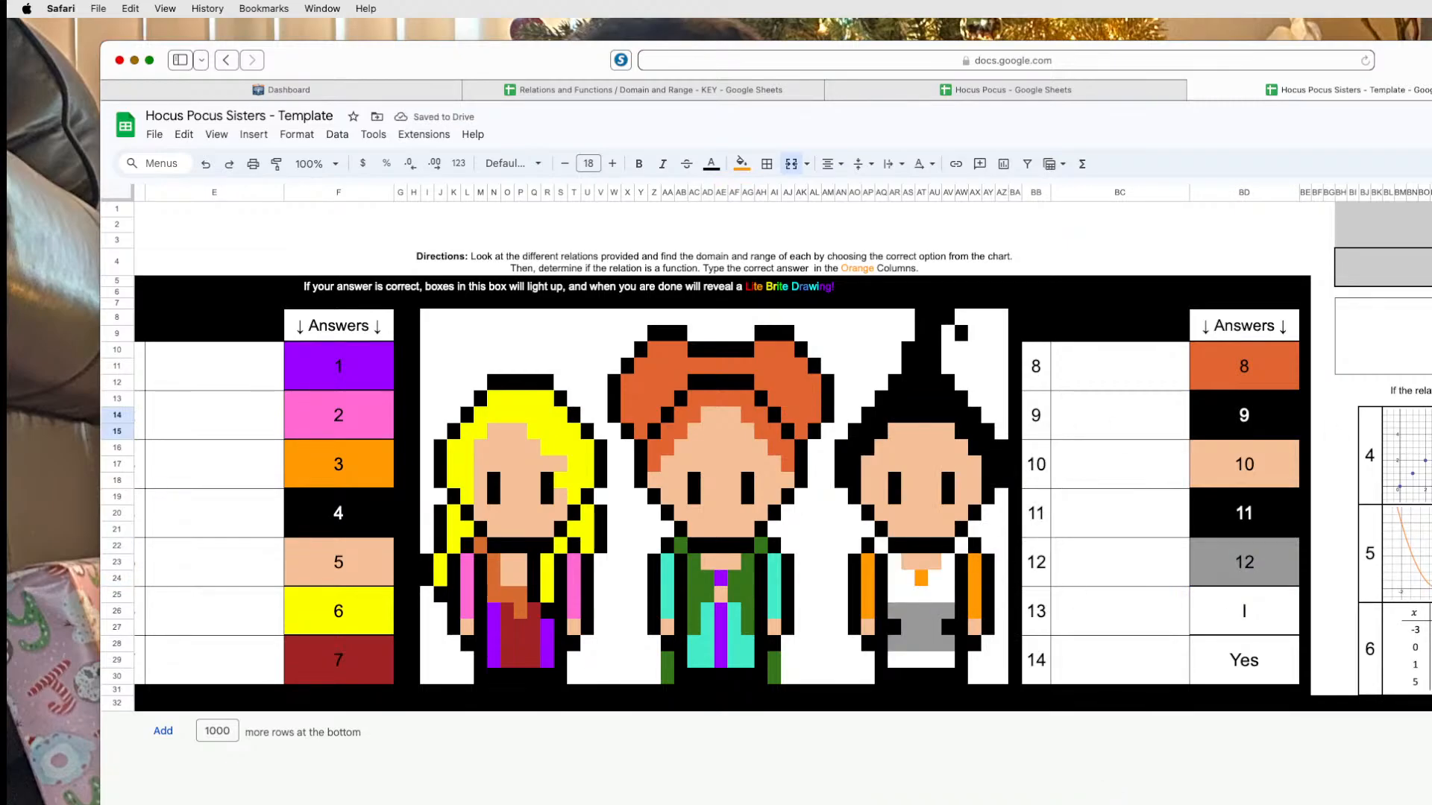
Restore the dark red parts of the third sister's dress and add answer cell BD22:BD24 to the dark red rule's ranges.
{"action": "left_click", "coordinate": [946, 565]}
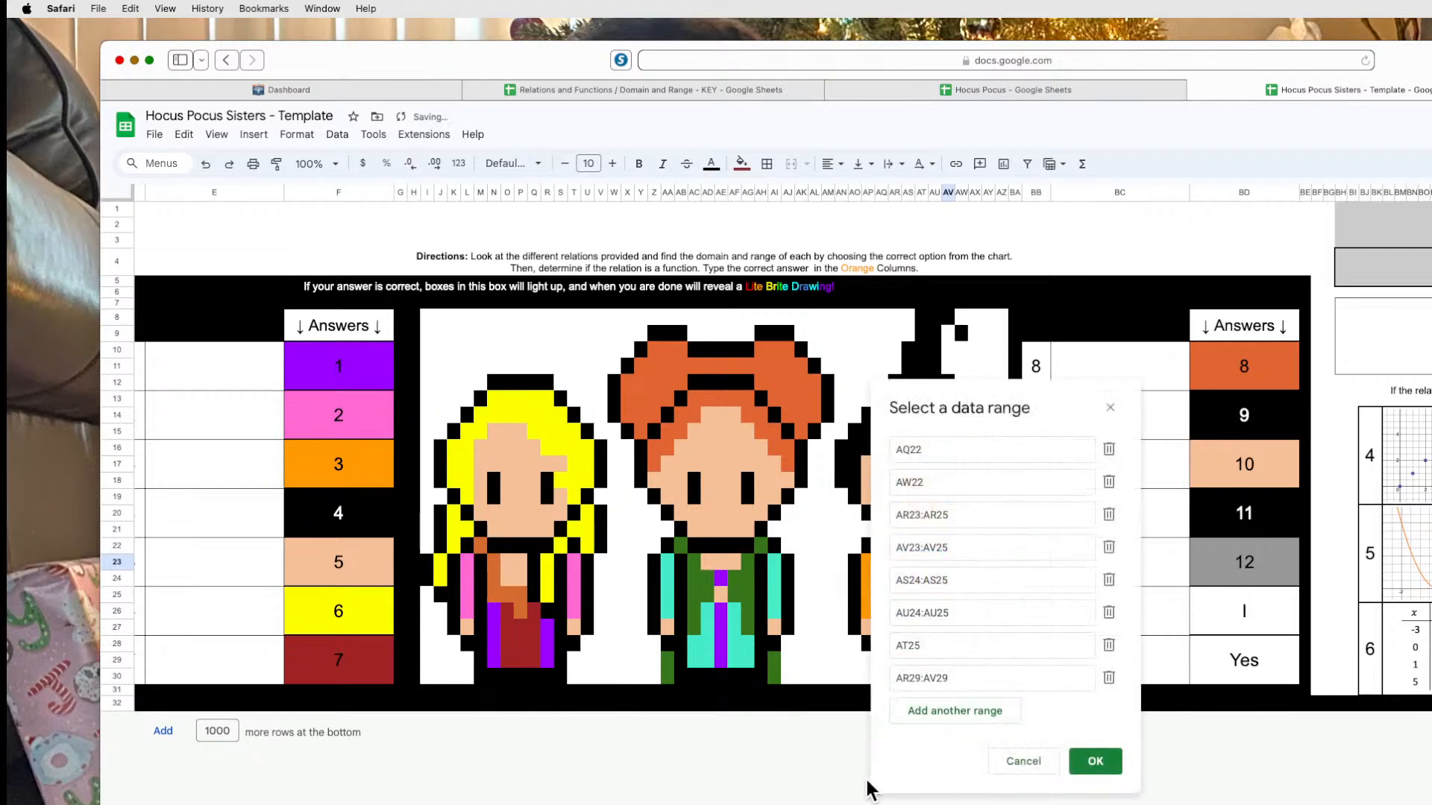
{"action": "left_click", "coordinate": [918, 709]}
{"action": "left_click", "coordinate": [1277, 563]}
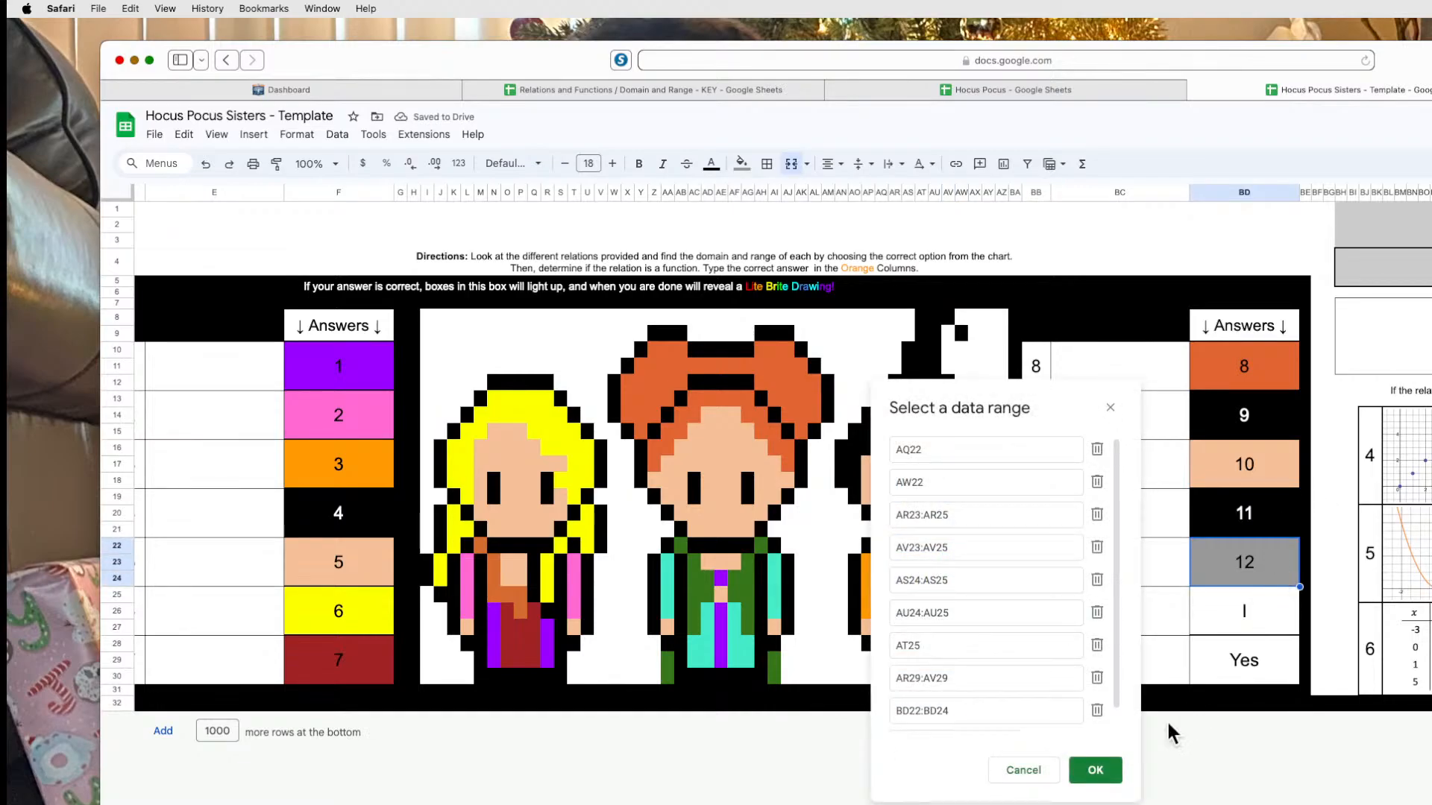
{"action": "left_click", "coordinate": [1095, 770]}
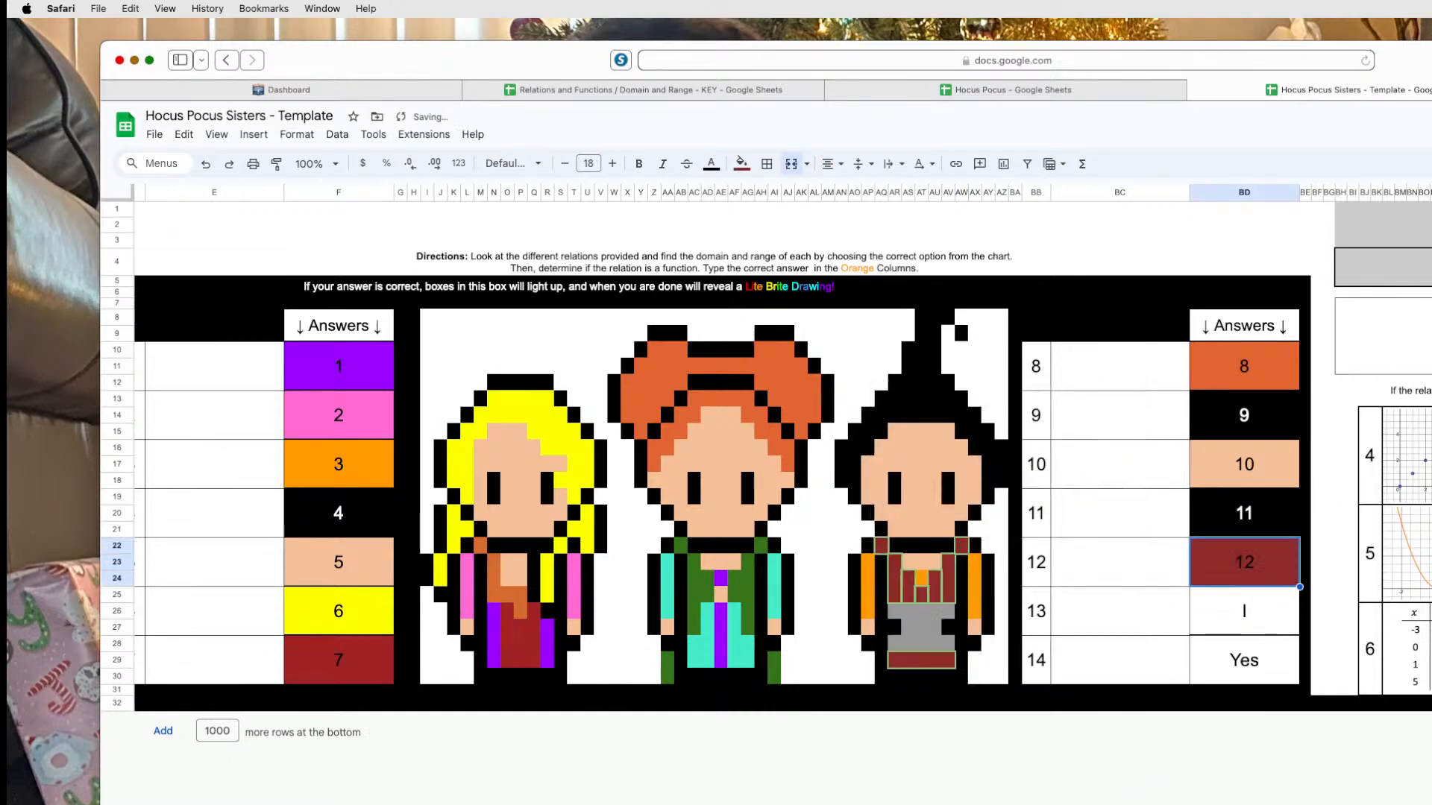
Replace the question 13 answer with 13.
{"action": "left_click", "coordinate": [1227, 625]}
{"action": "type", "text": "13"}
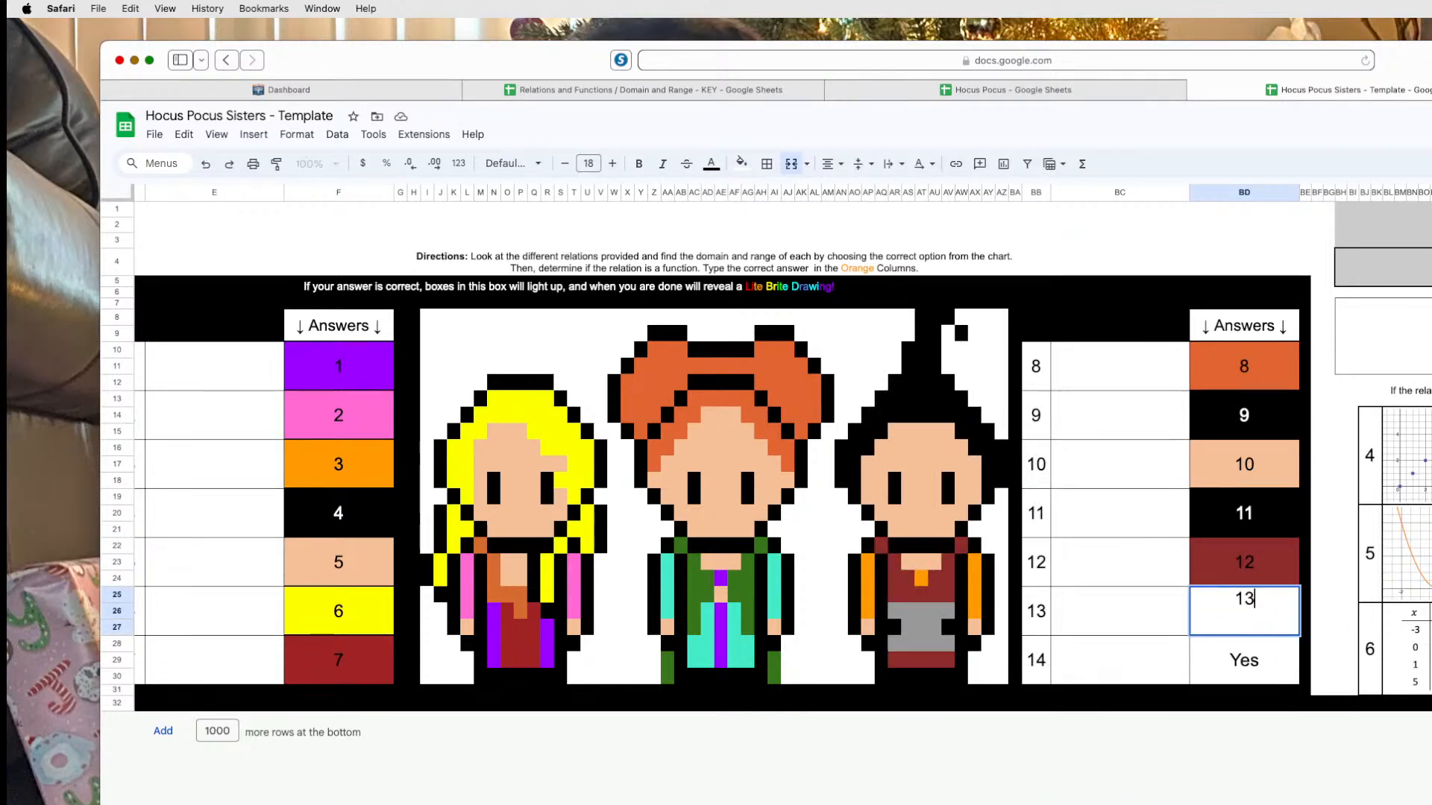
{"action": "key", "text": "Return"}
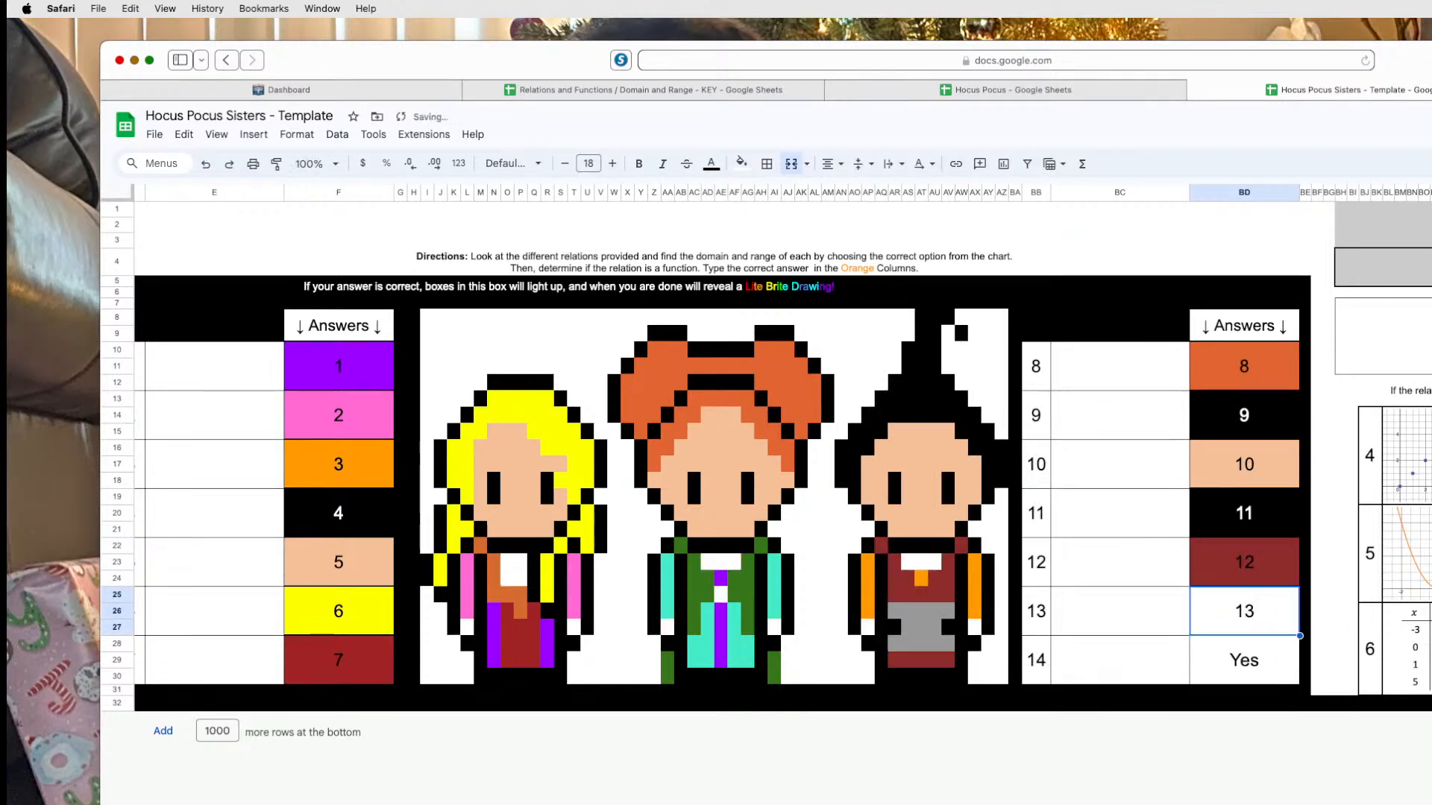
Restore the skin color of the sisters' necklines and hands and add answer cell BD25:BD27 to that rule's ranges.
{"action": "left_click", "coordinate": [710, 562]}
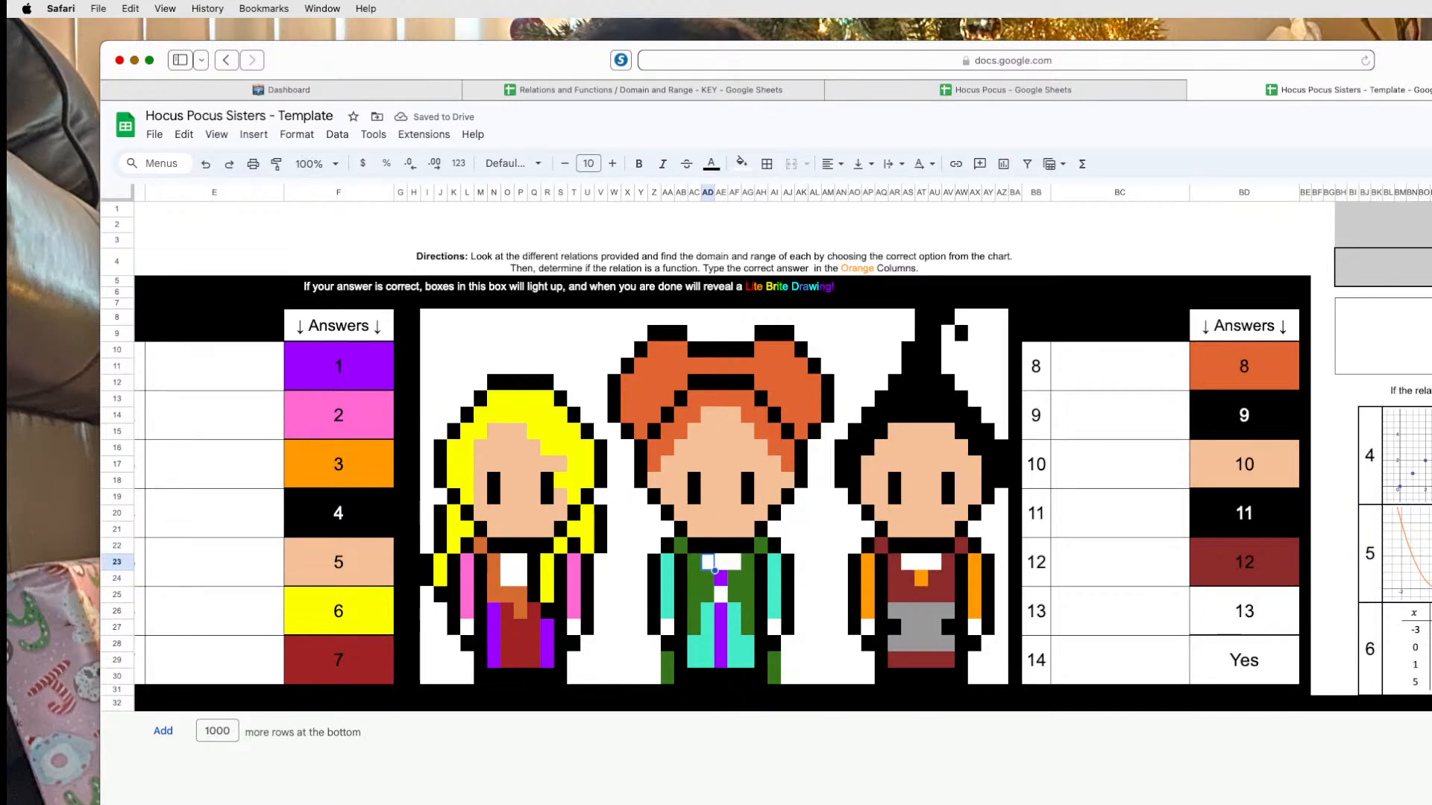
{"action": "key", "text": "super+v"}
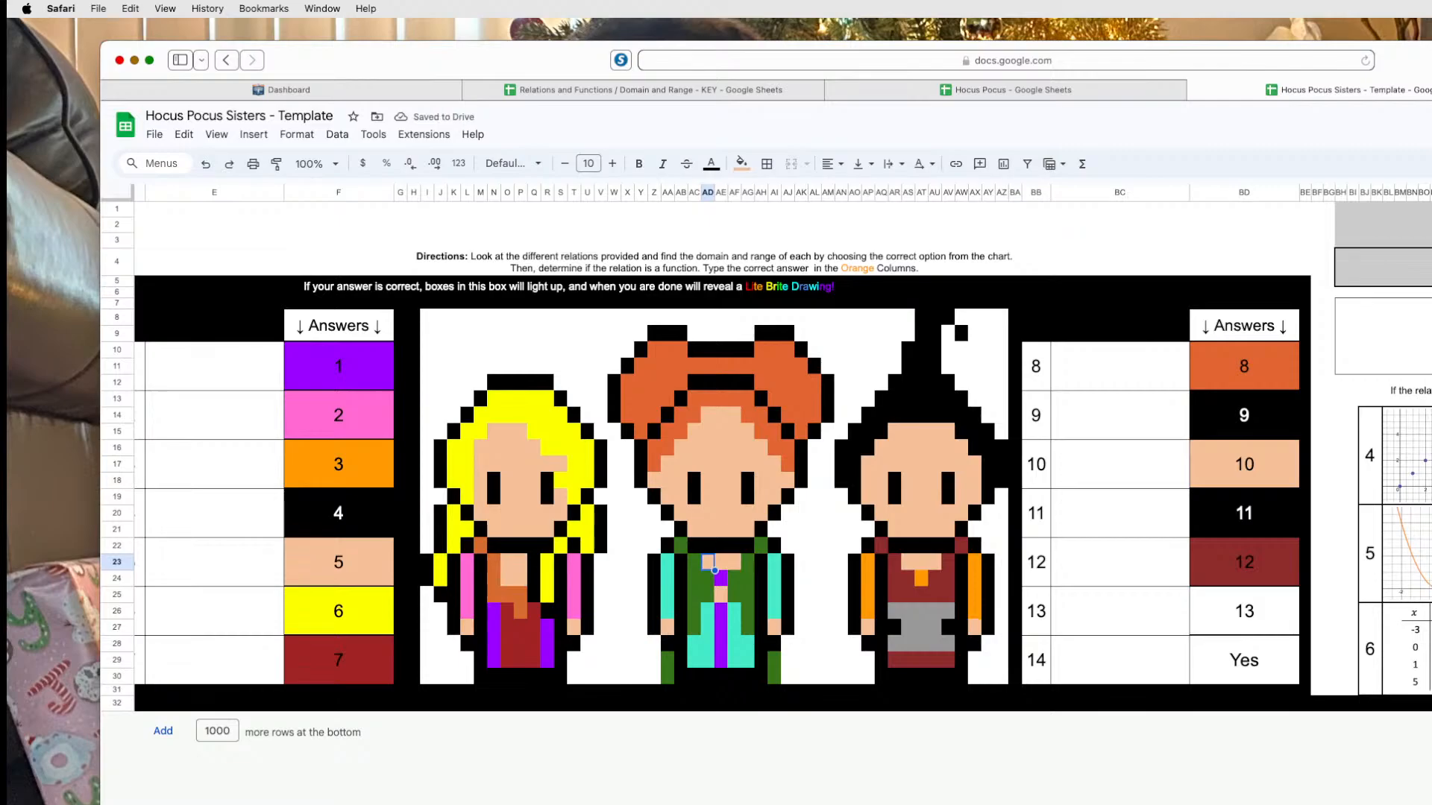
{"action": "key", "text": "super+z"}
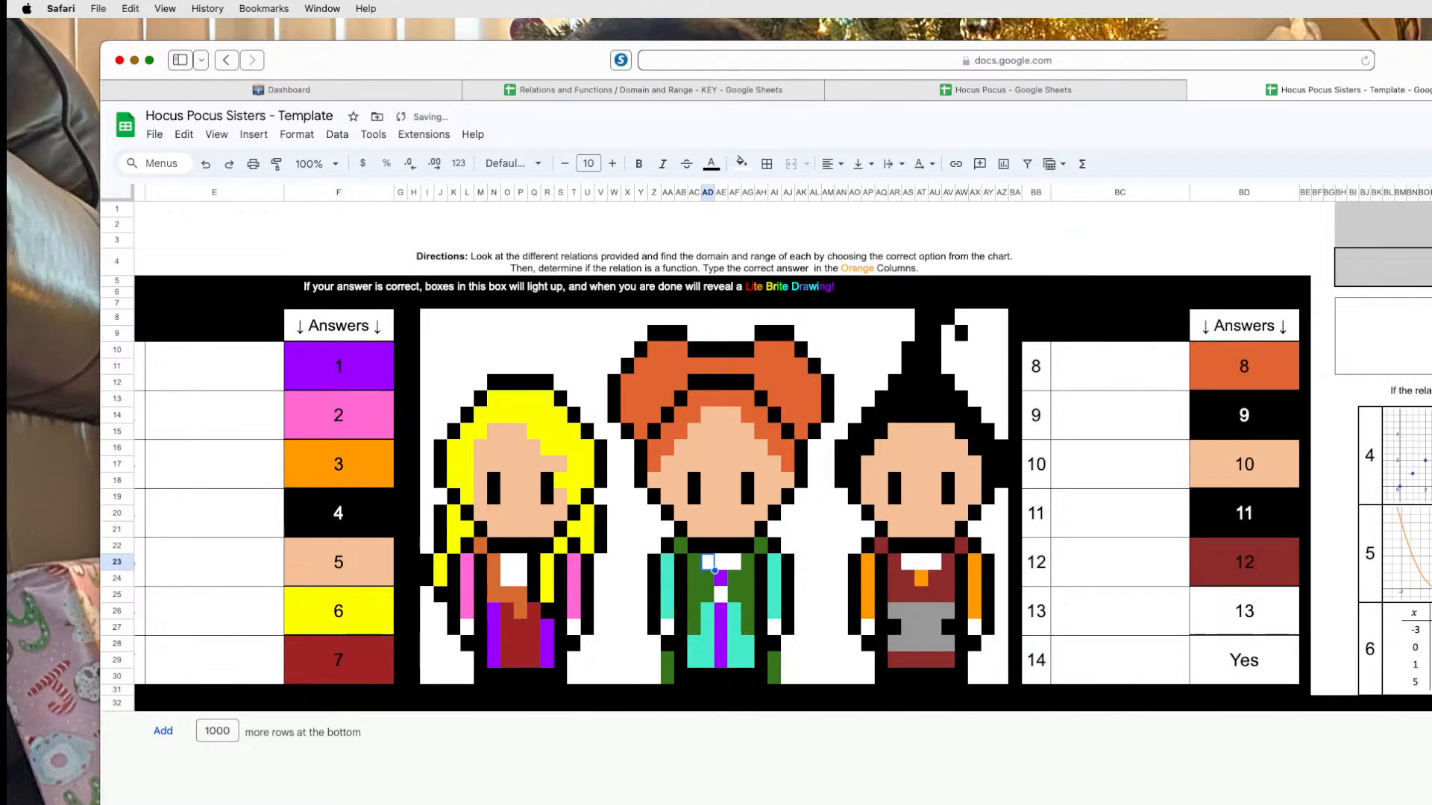
{"action": "key", "text": "super+z"}
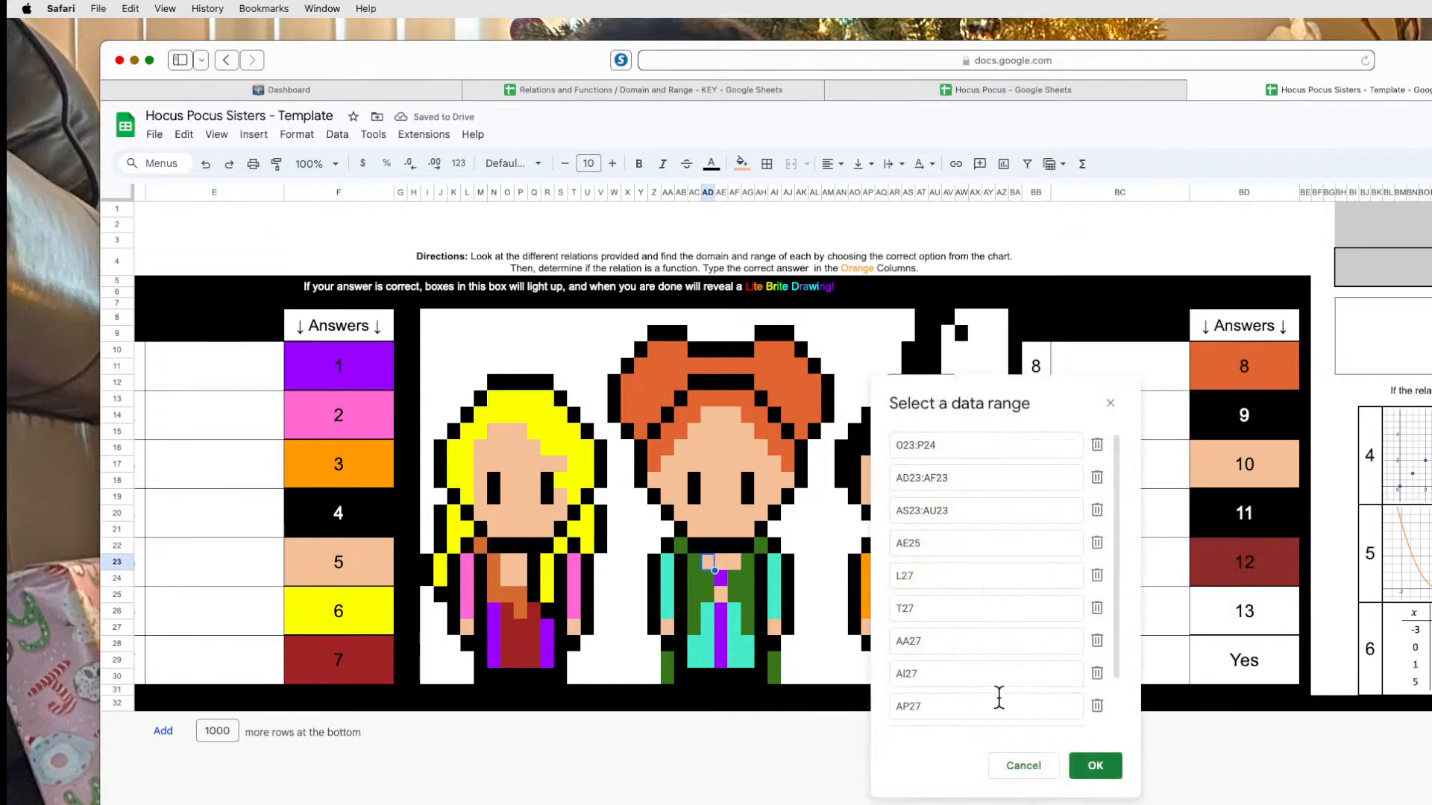
{"action": "scroll", "coordinate": [998, 698], "scroll_direction": "down", "scroll_amount": 2}
{"action": "left_click", "coordinate": [955, 716]}
{"action": "left_click", "coordinate": [1210, 623]}
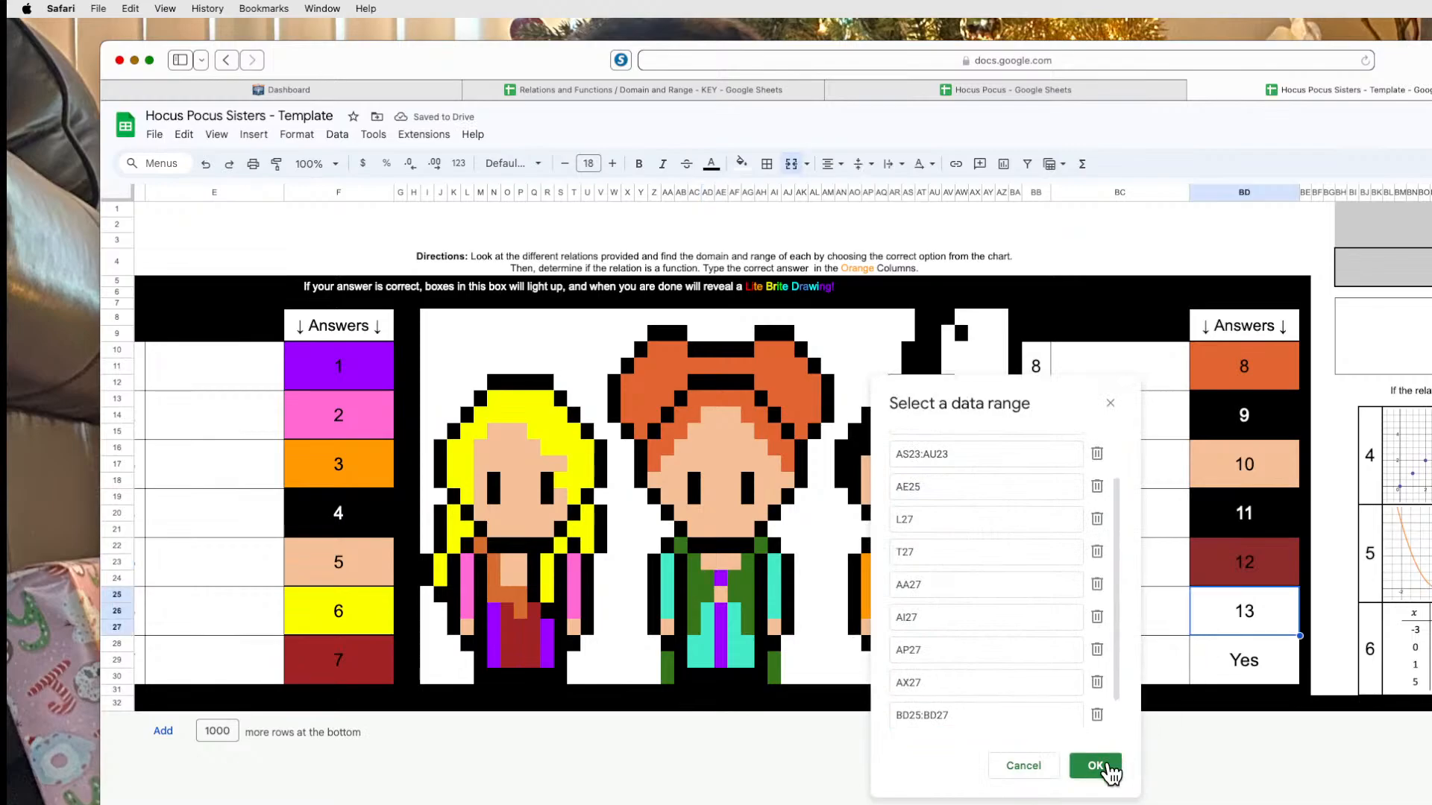
{"action": "left_click", "coordinate": [1095, 765]}
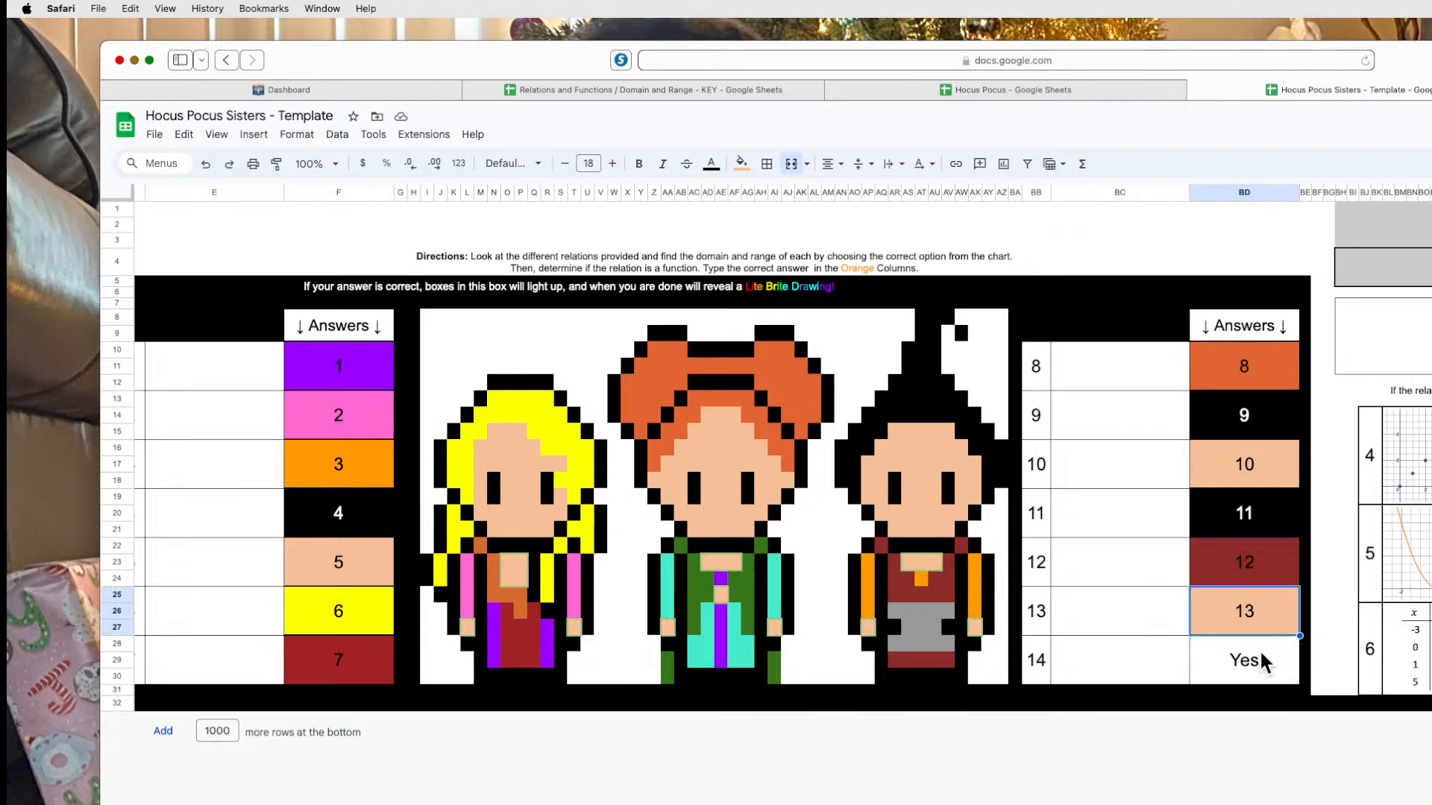
Replace the question 14 answer with 14.
{"action": "left_click", "coordinate": [1272, 668]}
{"action": "key", "text": "Delete"}
{"action": "type", "text": "14"}
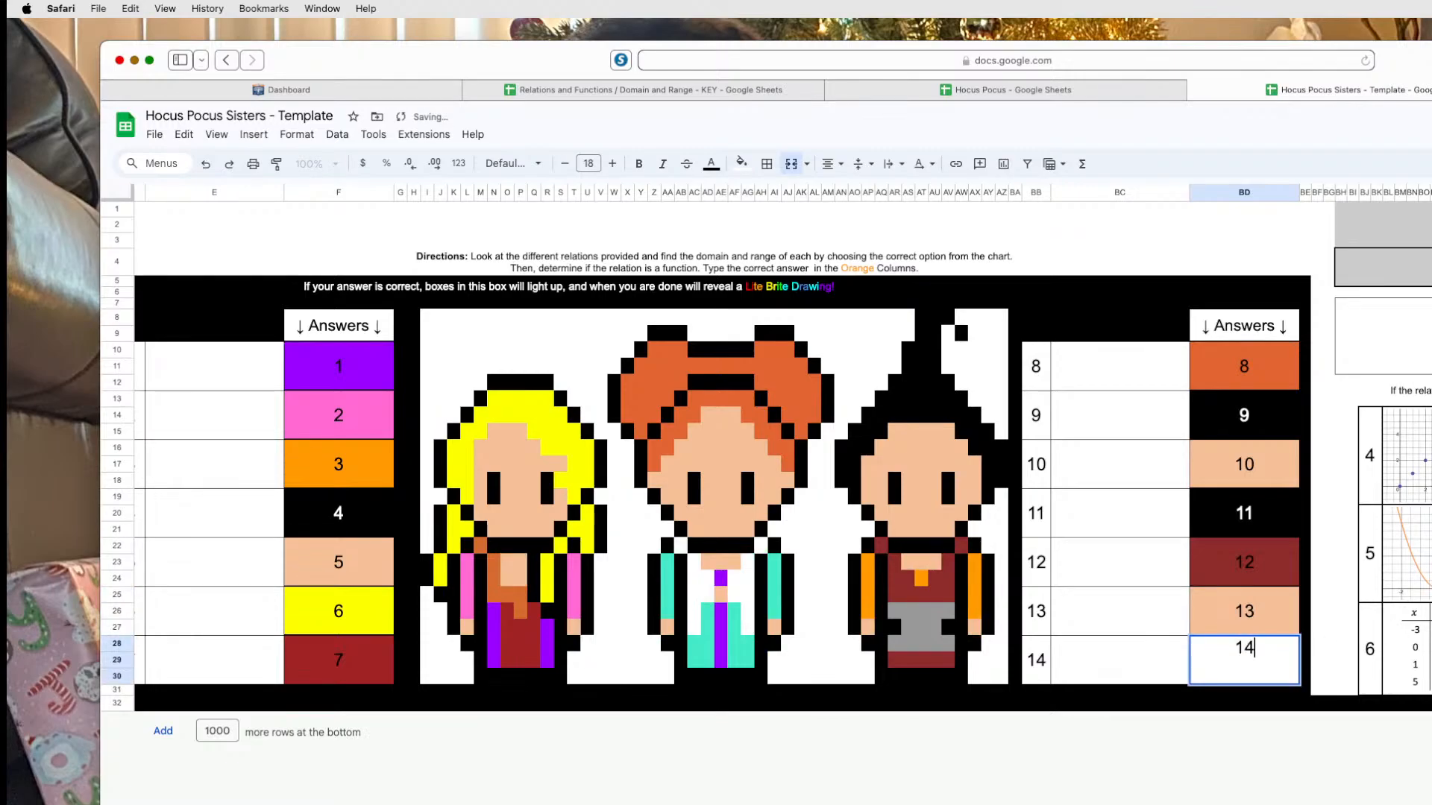
{"action": "left_click", "coordinate": [1135, 610]}
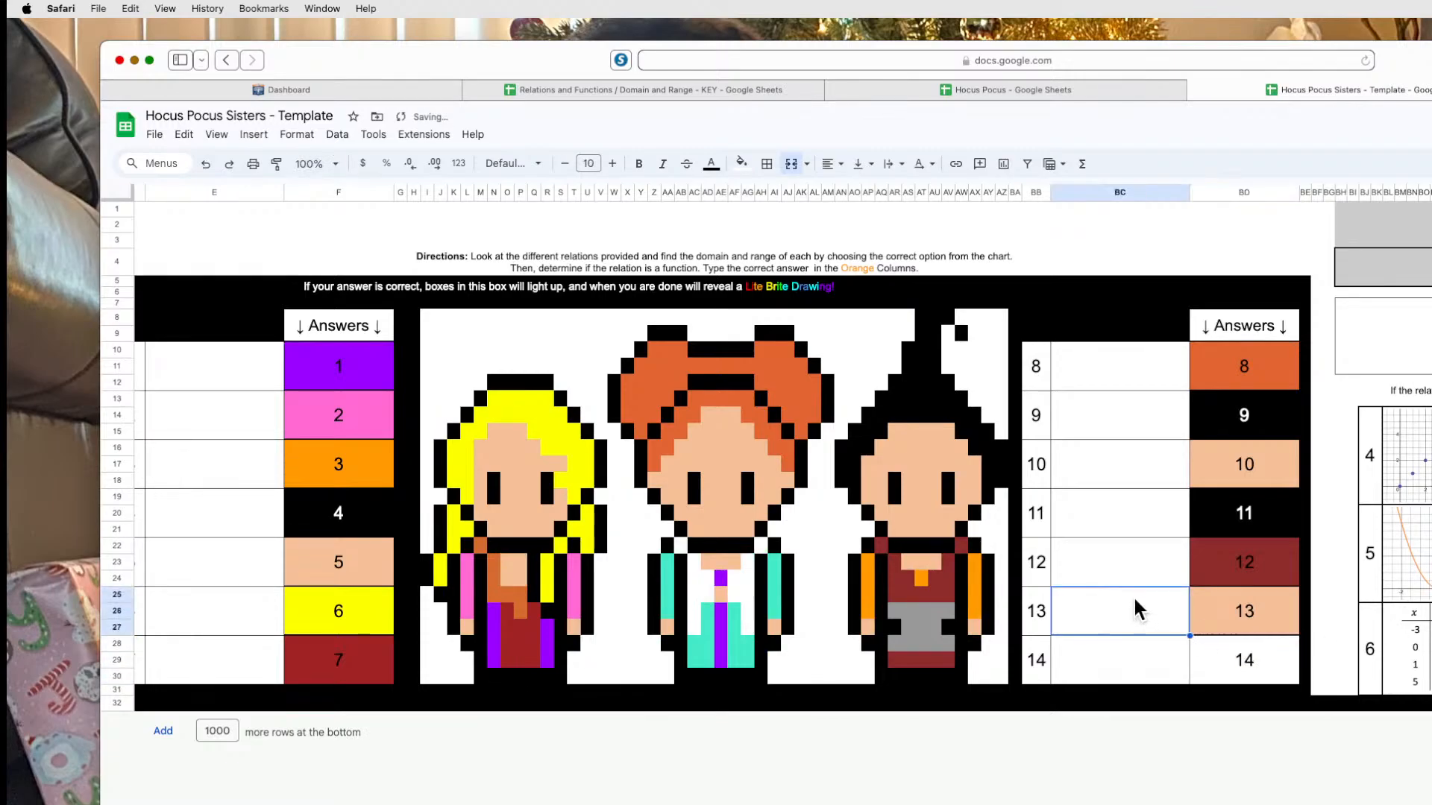
Restore the green of the second sister's dress and add the question 14 answer cell BD28:BD30 to the green rule's ranges.
{"action": "left_click", "coordinate": [735, 595]}
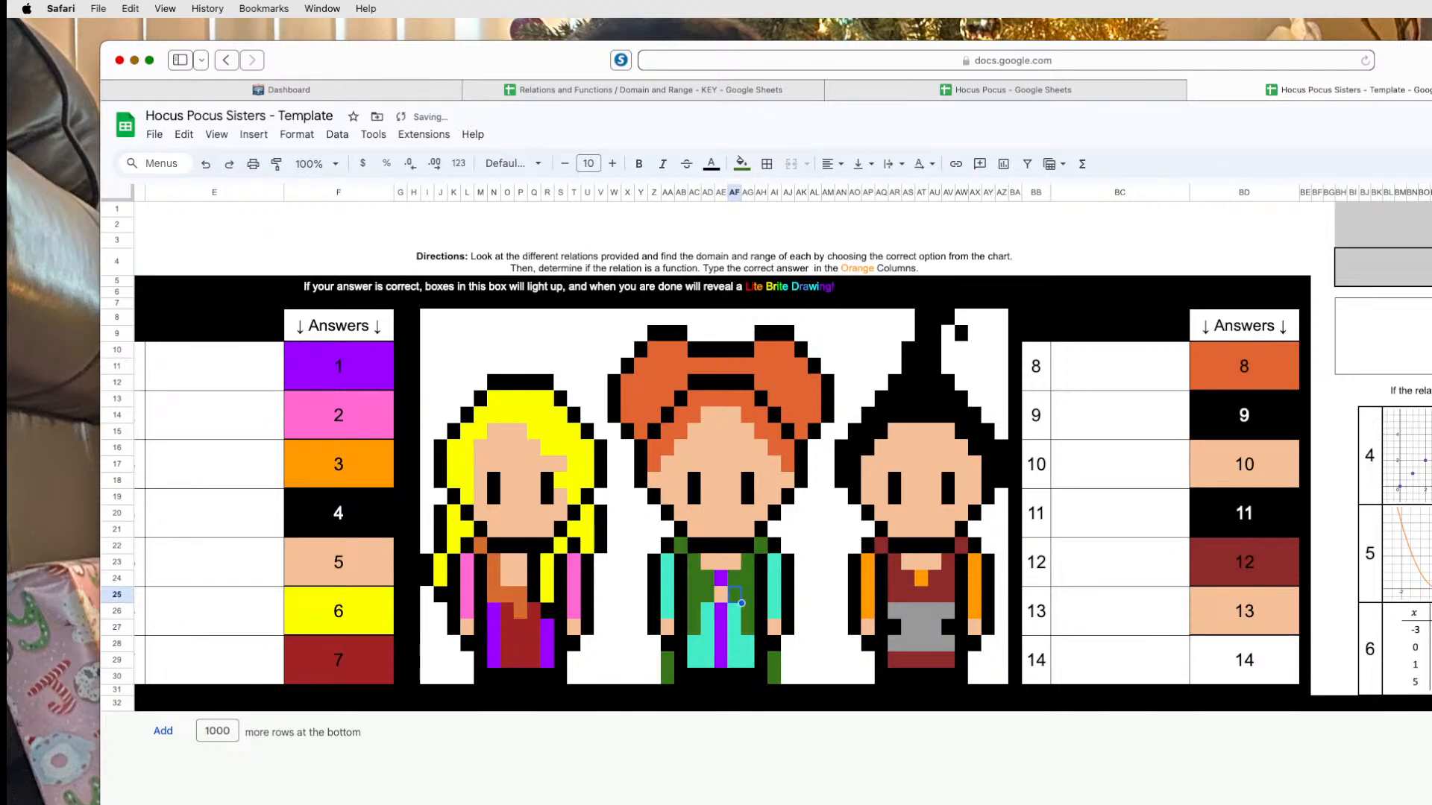
{"action": "key", "text": "super+z"}
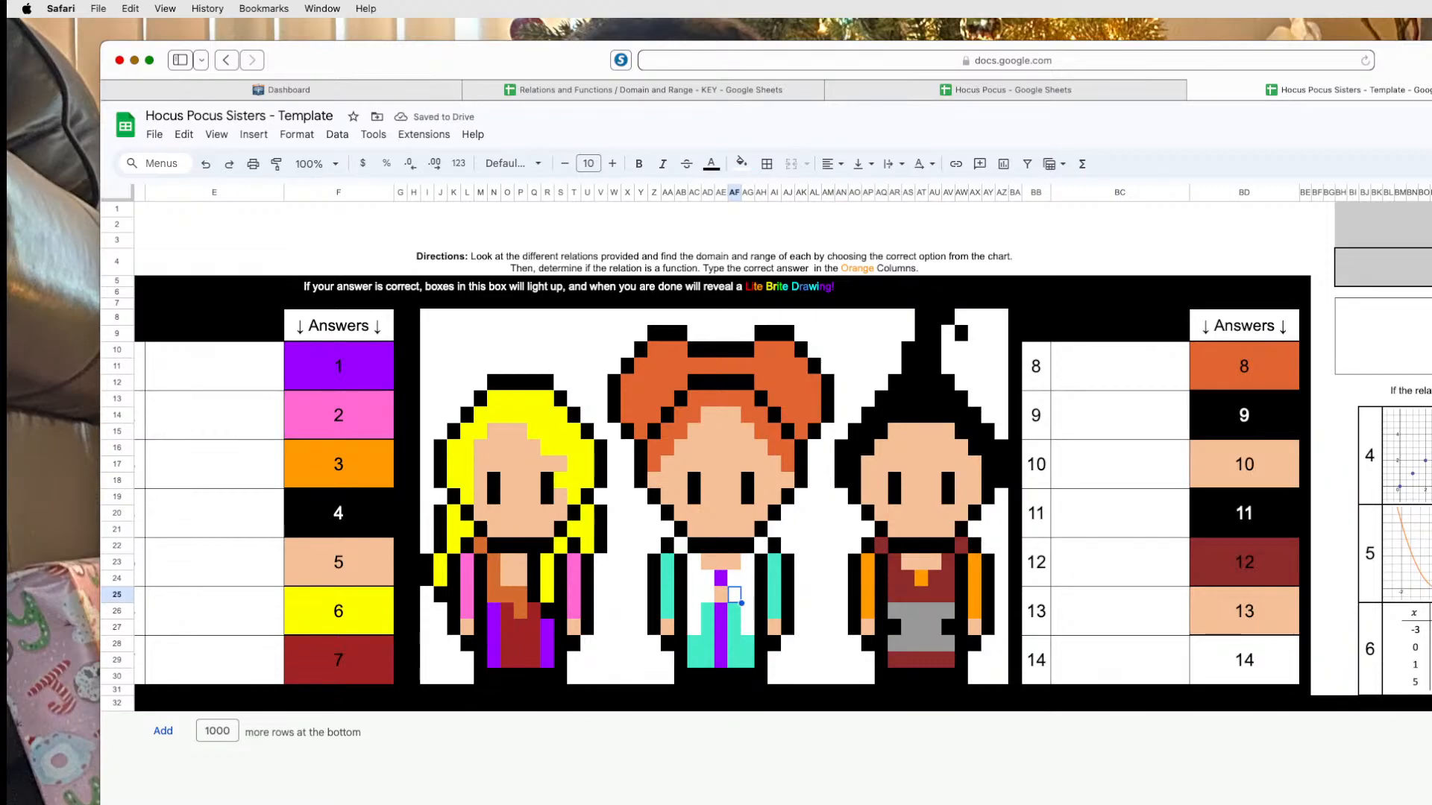
{"action": "key", "text": "super+shift+z"}
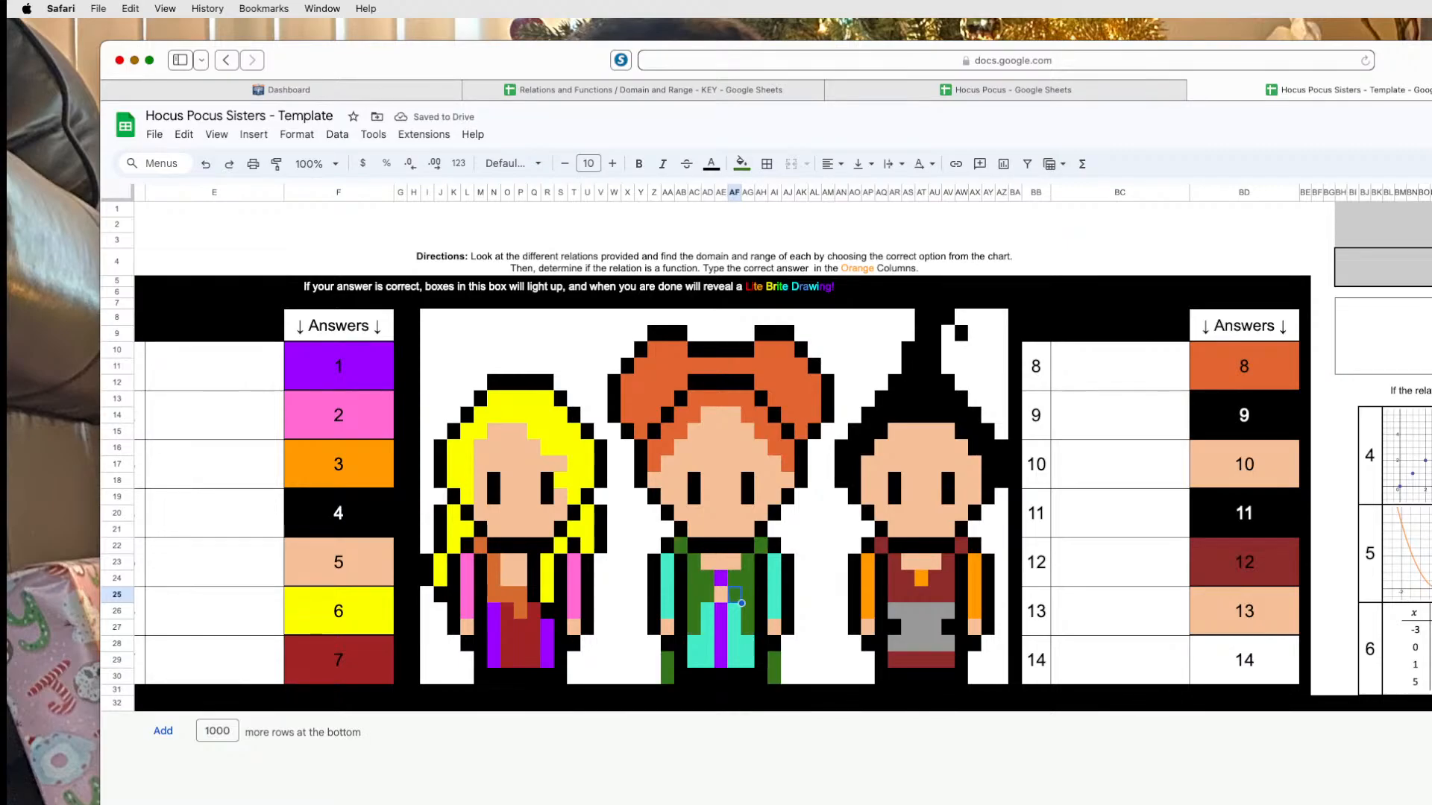
{"action": "left_click", "coordinate": [992, 709]}
{"action": "left_click", "coordinate": [1238, 662]}
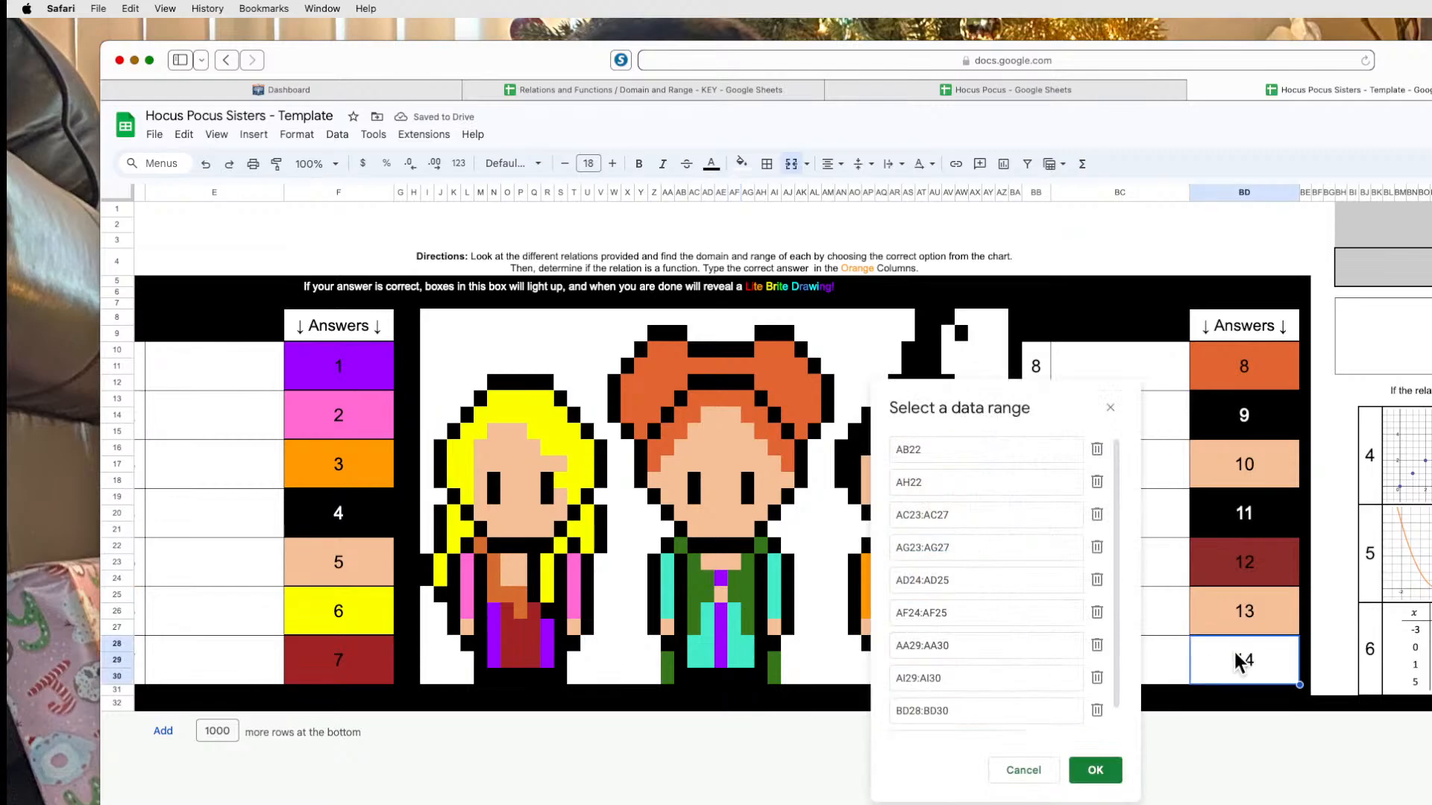
{"action": "left_click", "coordinate": [1096, 770]}
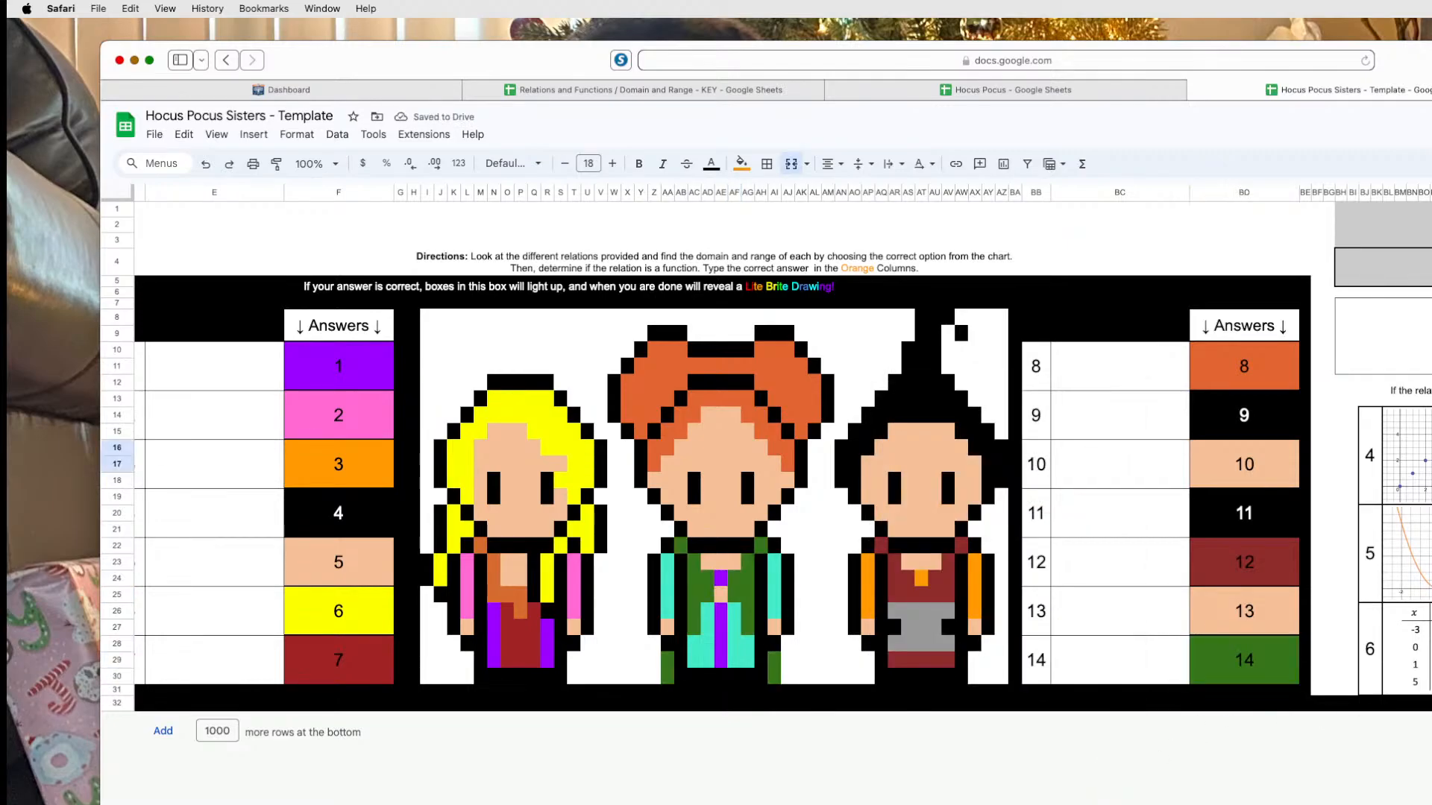
Restore the skin color of the third sister's face and try adding answer cell BD28:BD30 to that face rule's ranges.
{"action": "key", "text": "Delete"}
{"action": "left_click", "coordinate": [932, 451]}
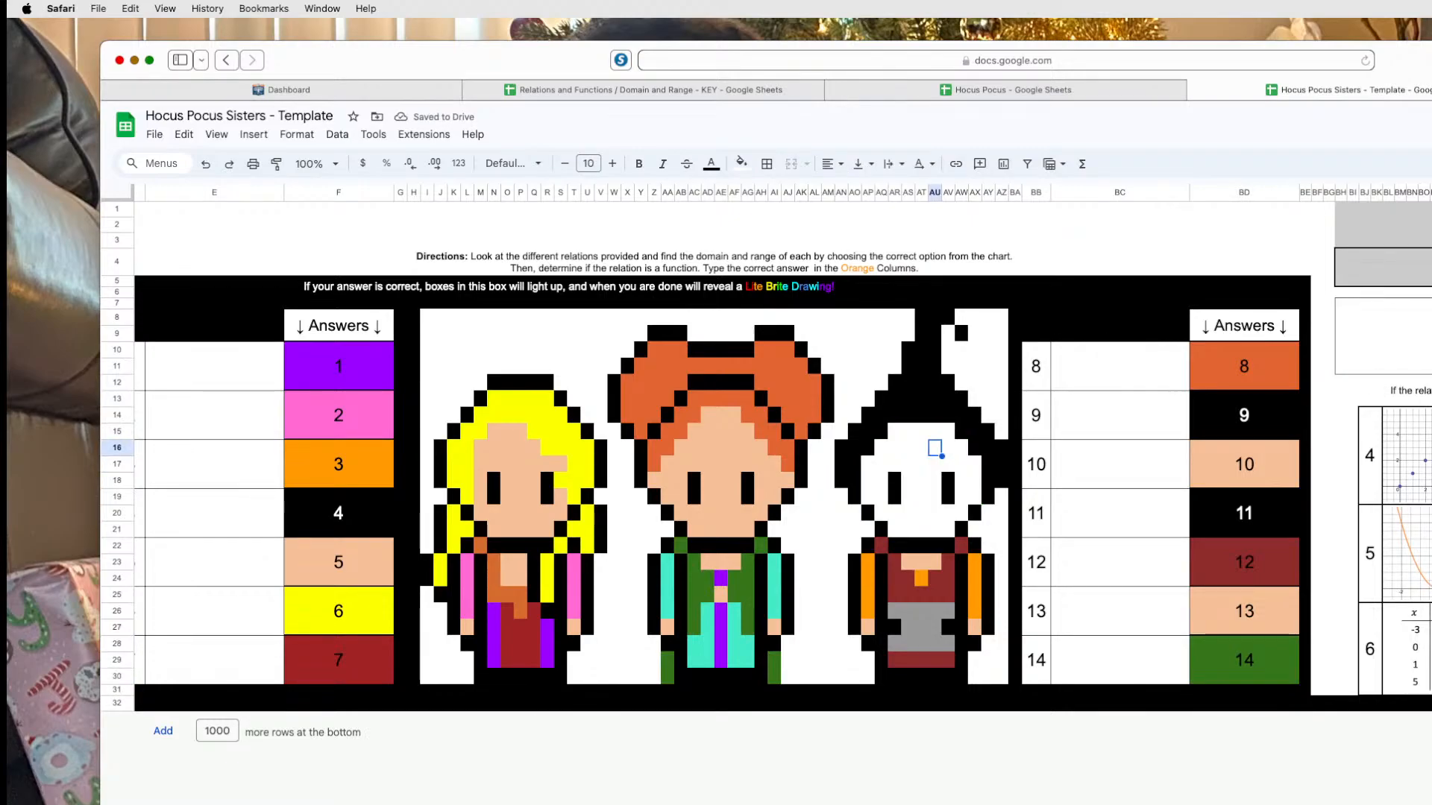
{"action": "key", "text": "super+z"}
{"action": "left_click", "coordinate": [1431, 261]}
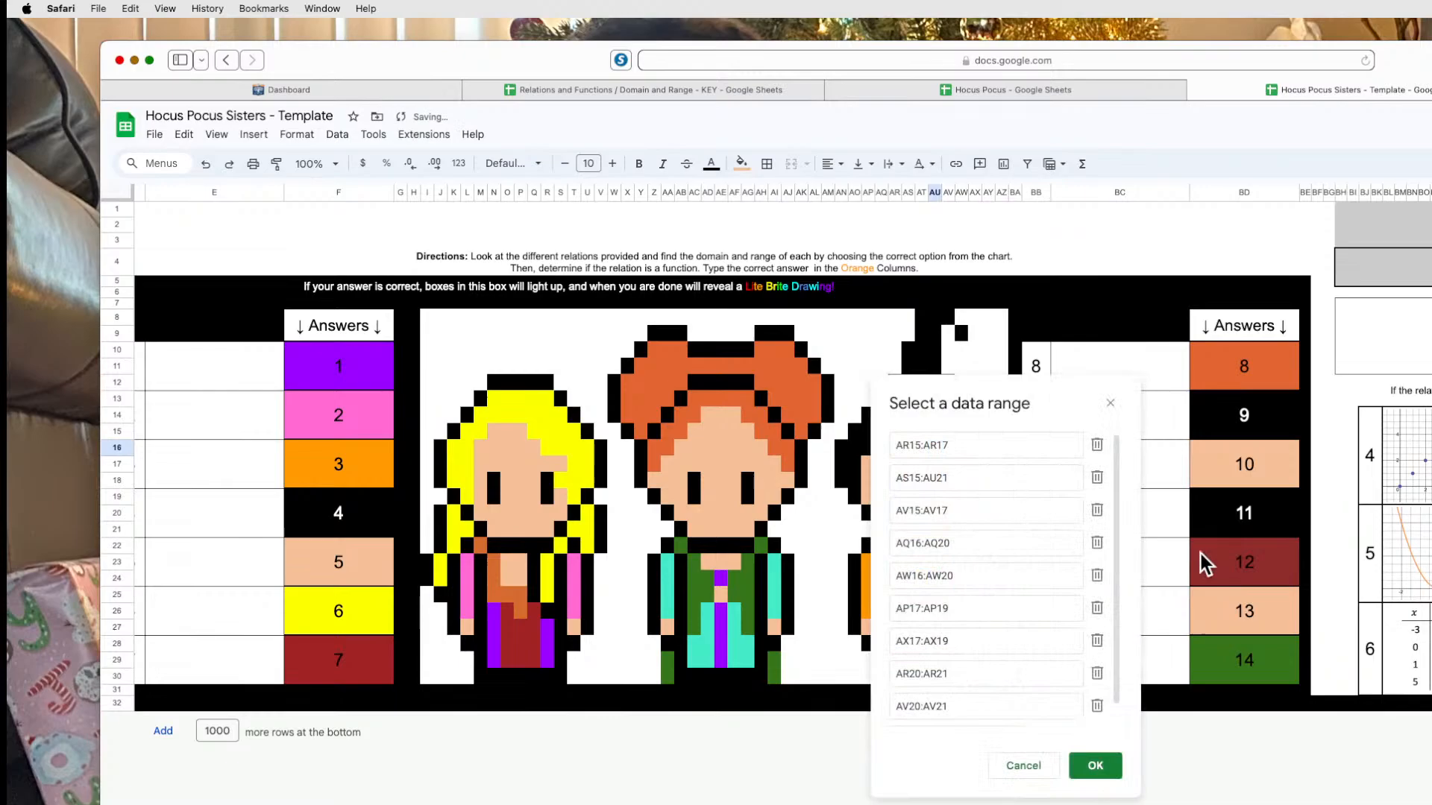
{"action": "scroll", "coordinate": [957, 693], "scroll_direction": "down", "scroll_amount": 1}
{"action": "left_click", "coordinate": [954, 712]}
{"action": "left_click", "coordinate": [1269, 648]}
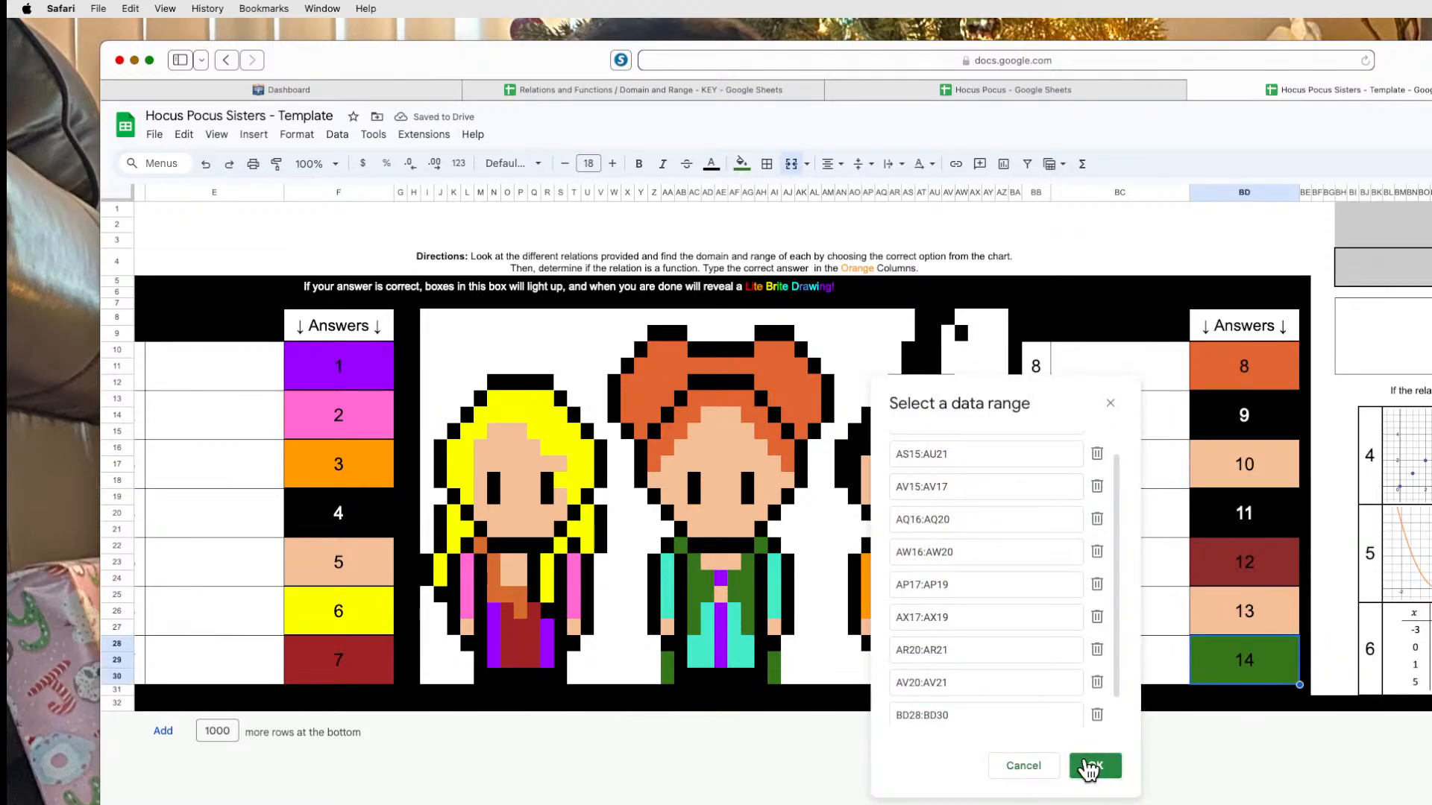
{"action": "left_click", "coordinate": [1090, 768]}
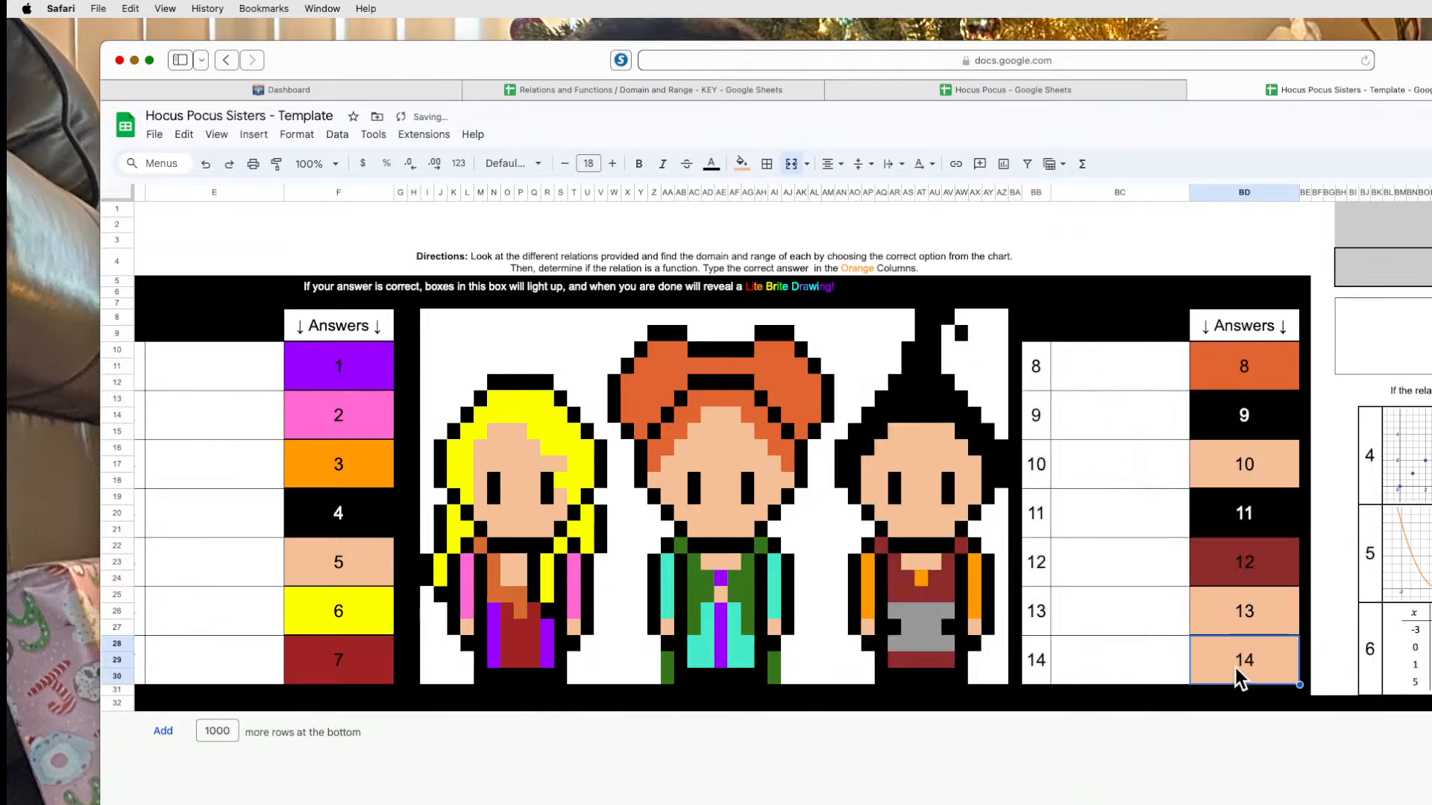
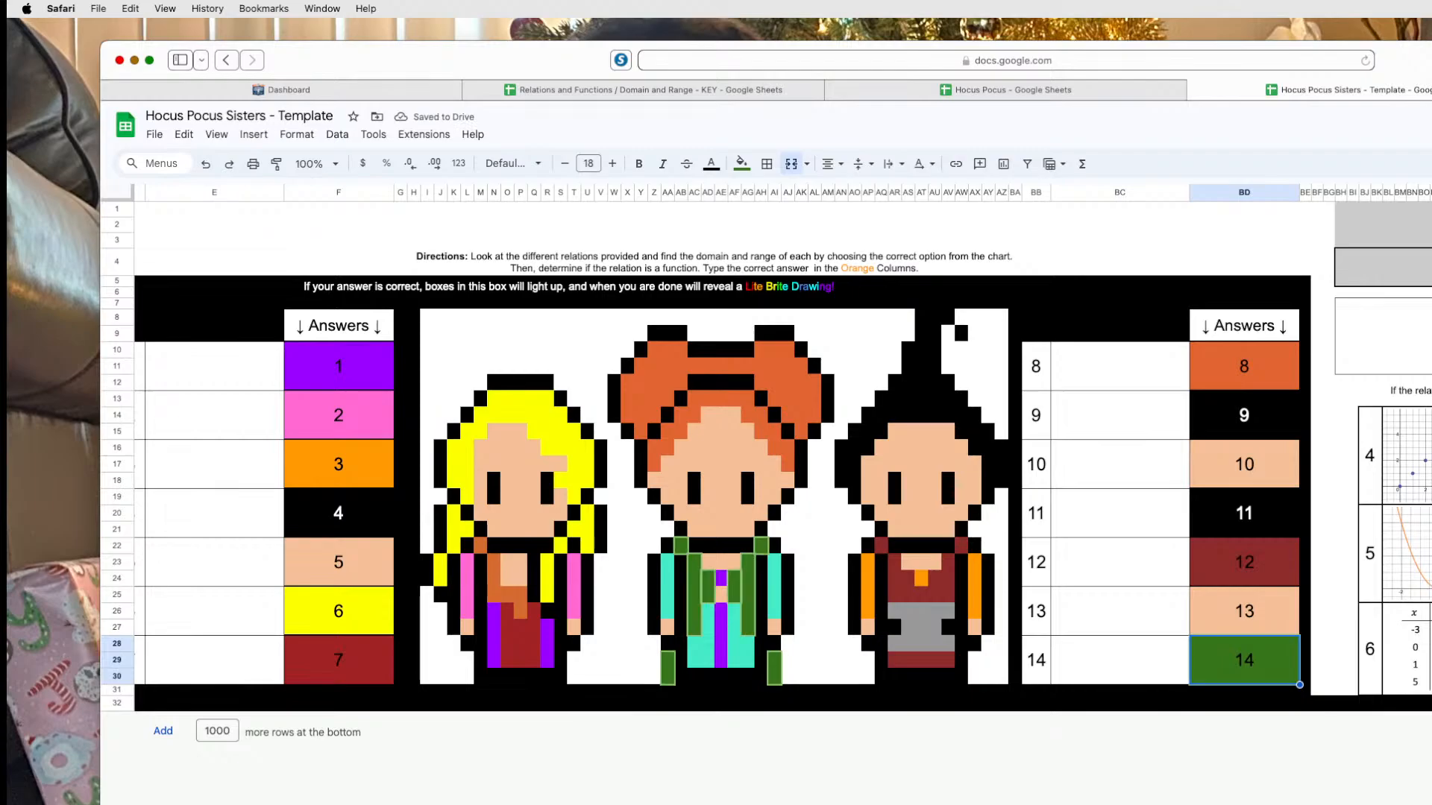
Delete all columns beyond BG, beside the pixel art activity.
{"action": "scroll", "coordinate": [718, 362], "scroll_direction": "left", "scroll_amount": 2}
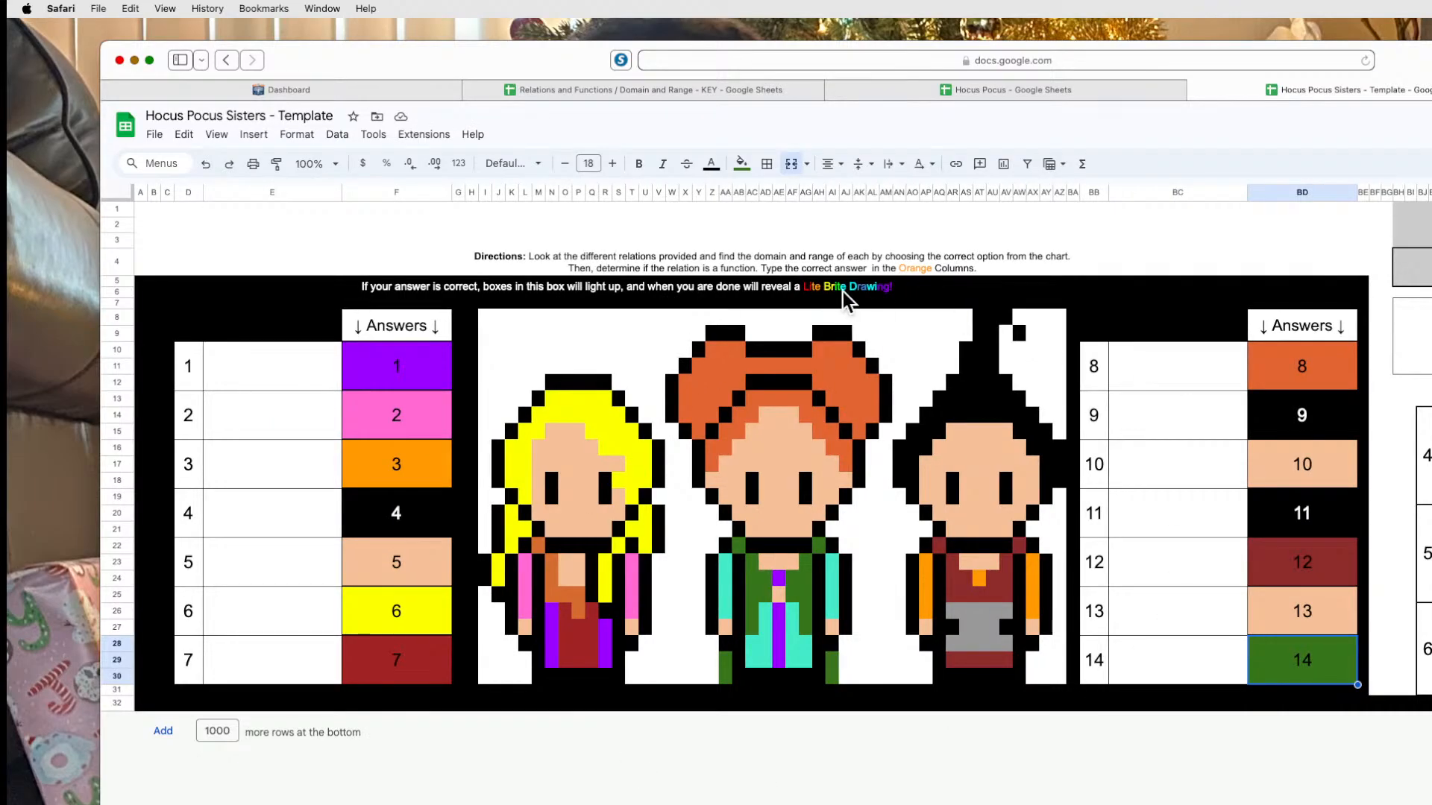
{"action": "left_click", "coordinate": [1386, 188]}
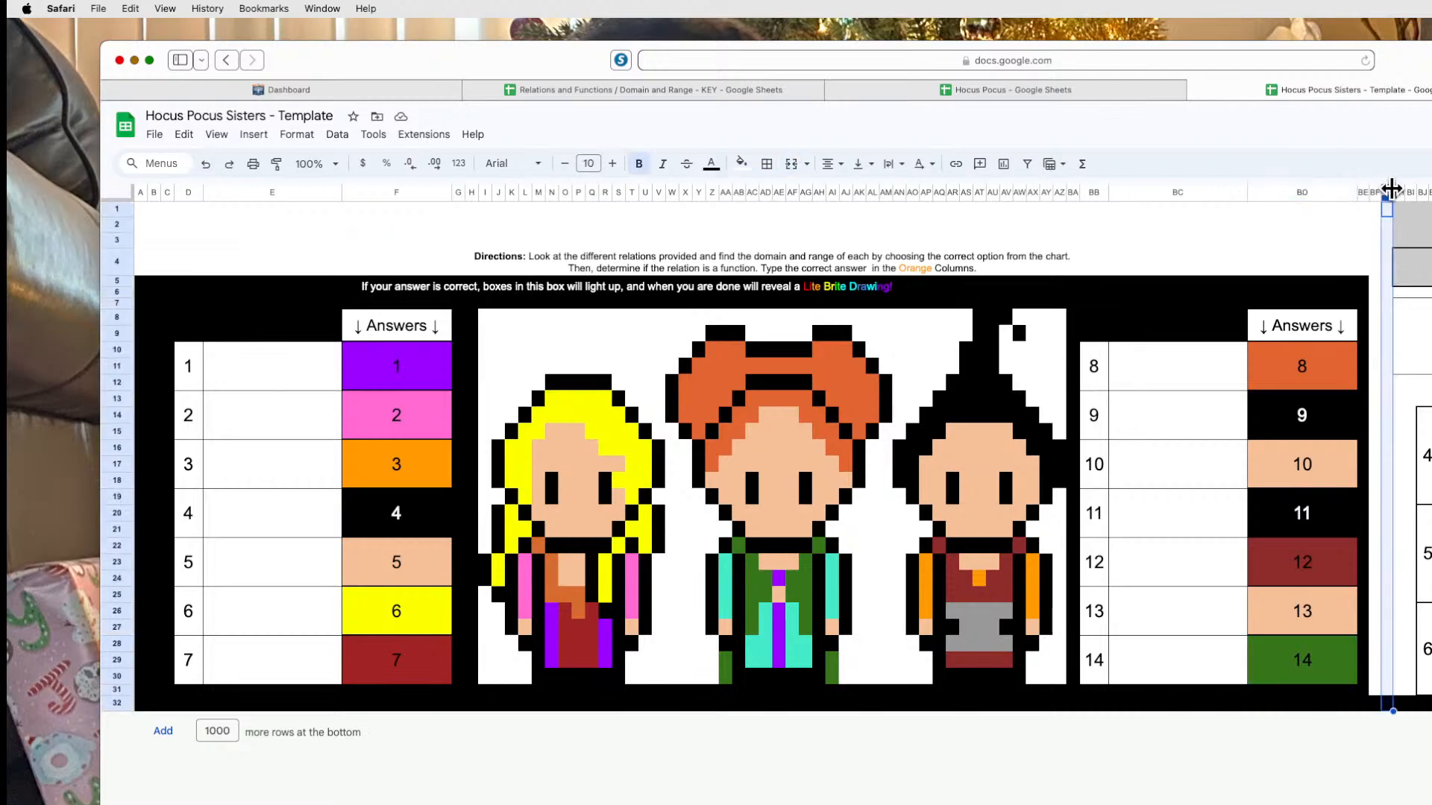
{"action": "left_click_drag", "start_coordinate": [1399, 193], "coordinate": [1431, 193]}
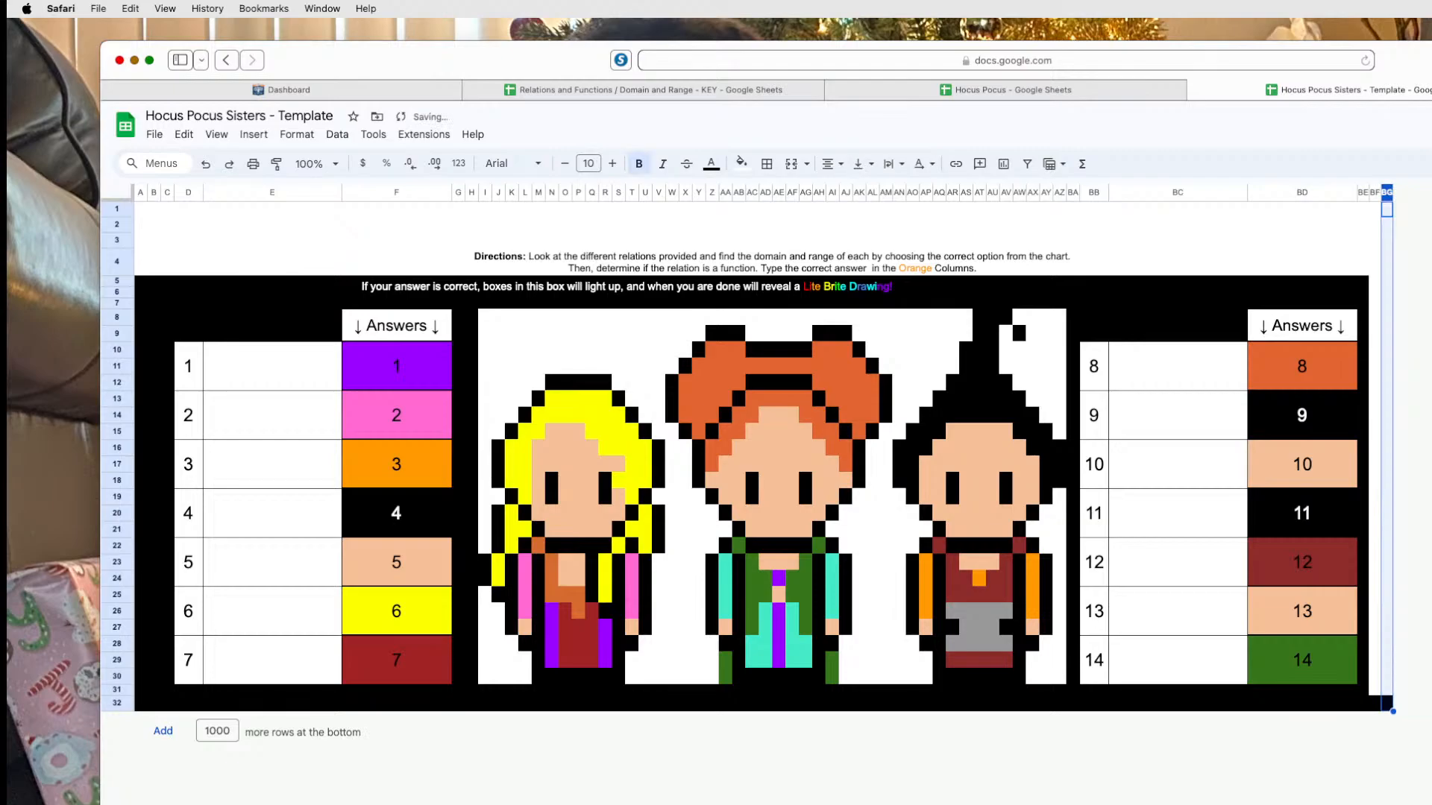
{"action": "left_click", "coordinate": [1387, 416]}
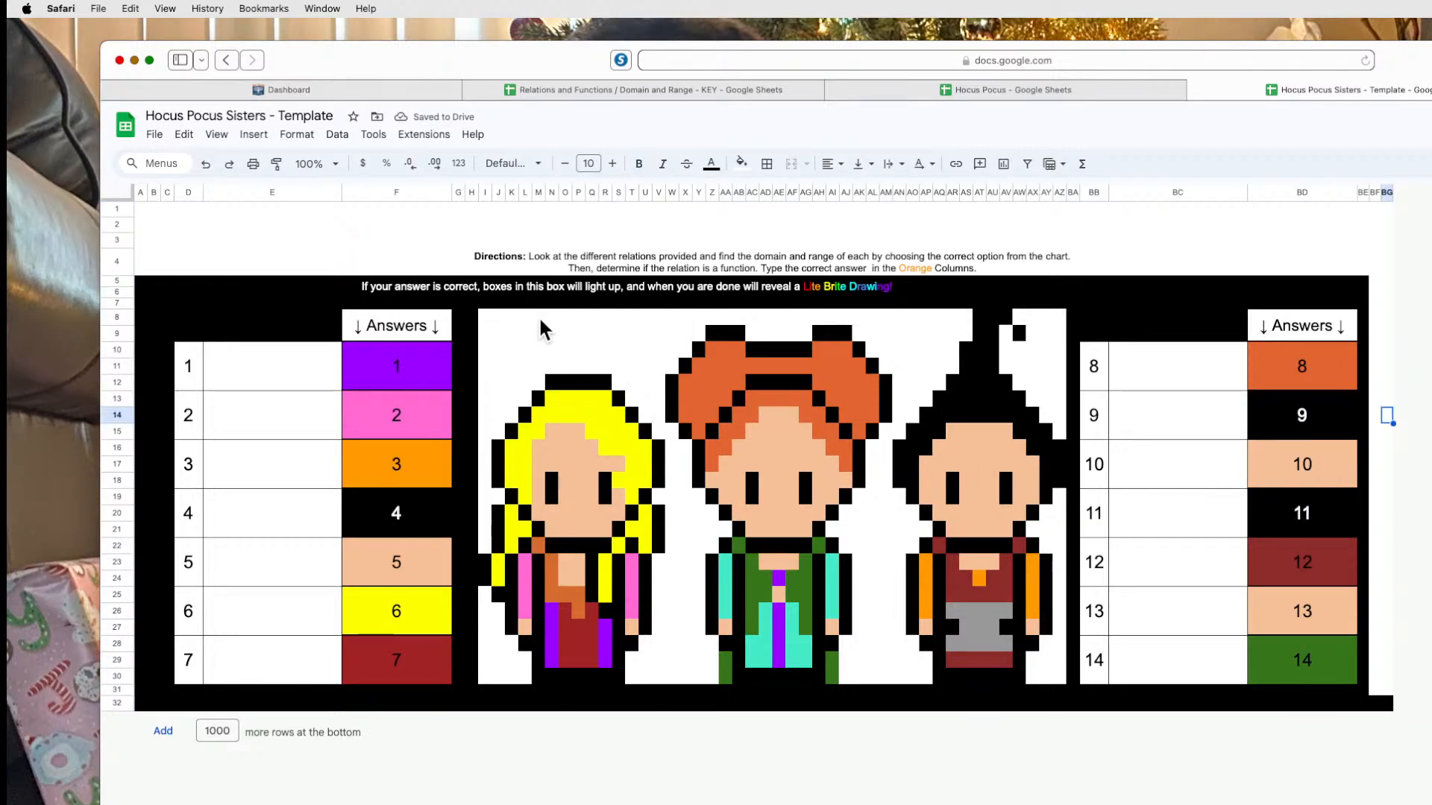
Set the entire sheet's background fill to white after trying black.
{"action": "left_click", "coordinate": [121, 192]}
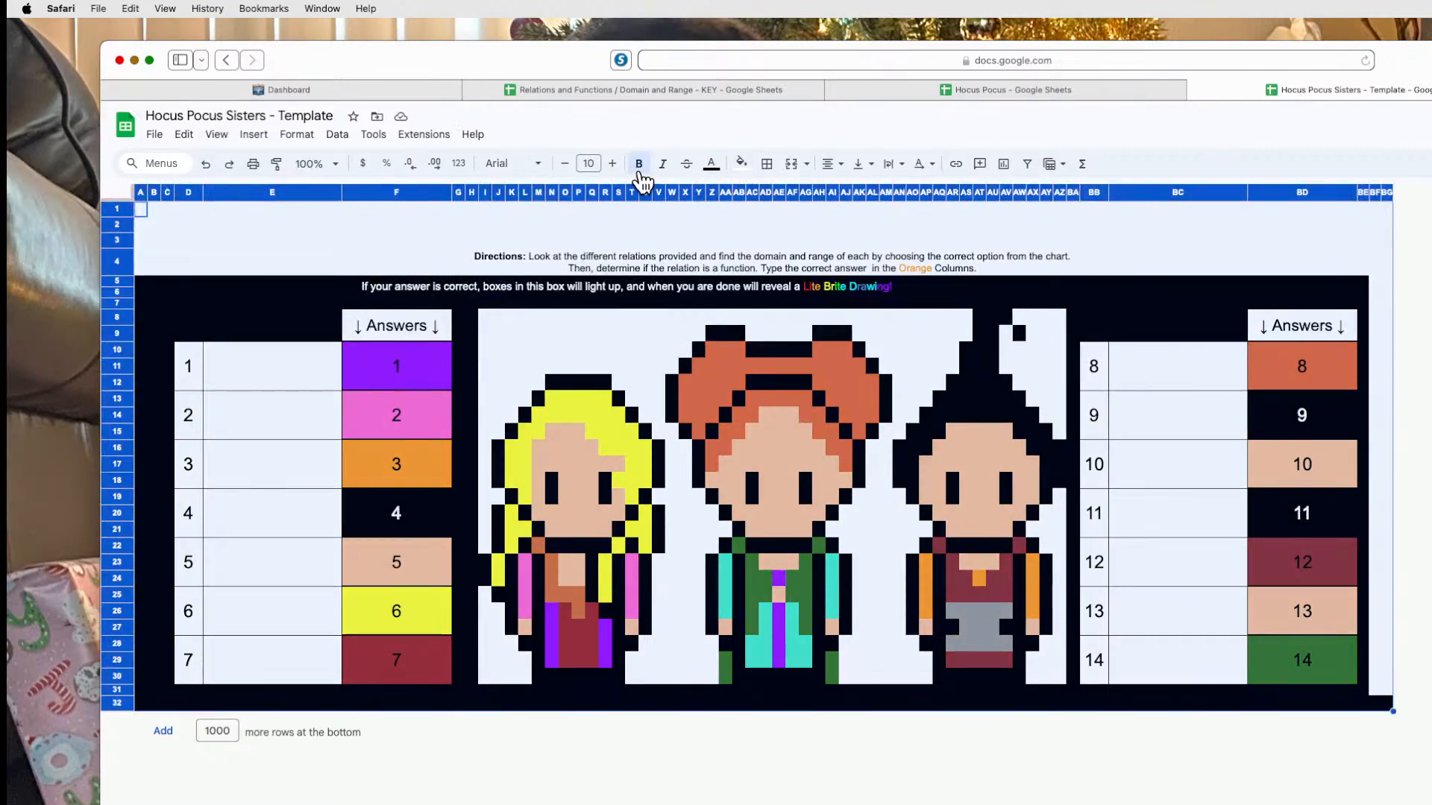
{"action": "left_click", "coordinate": [741, 163]}
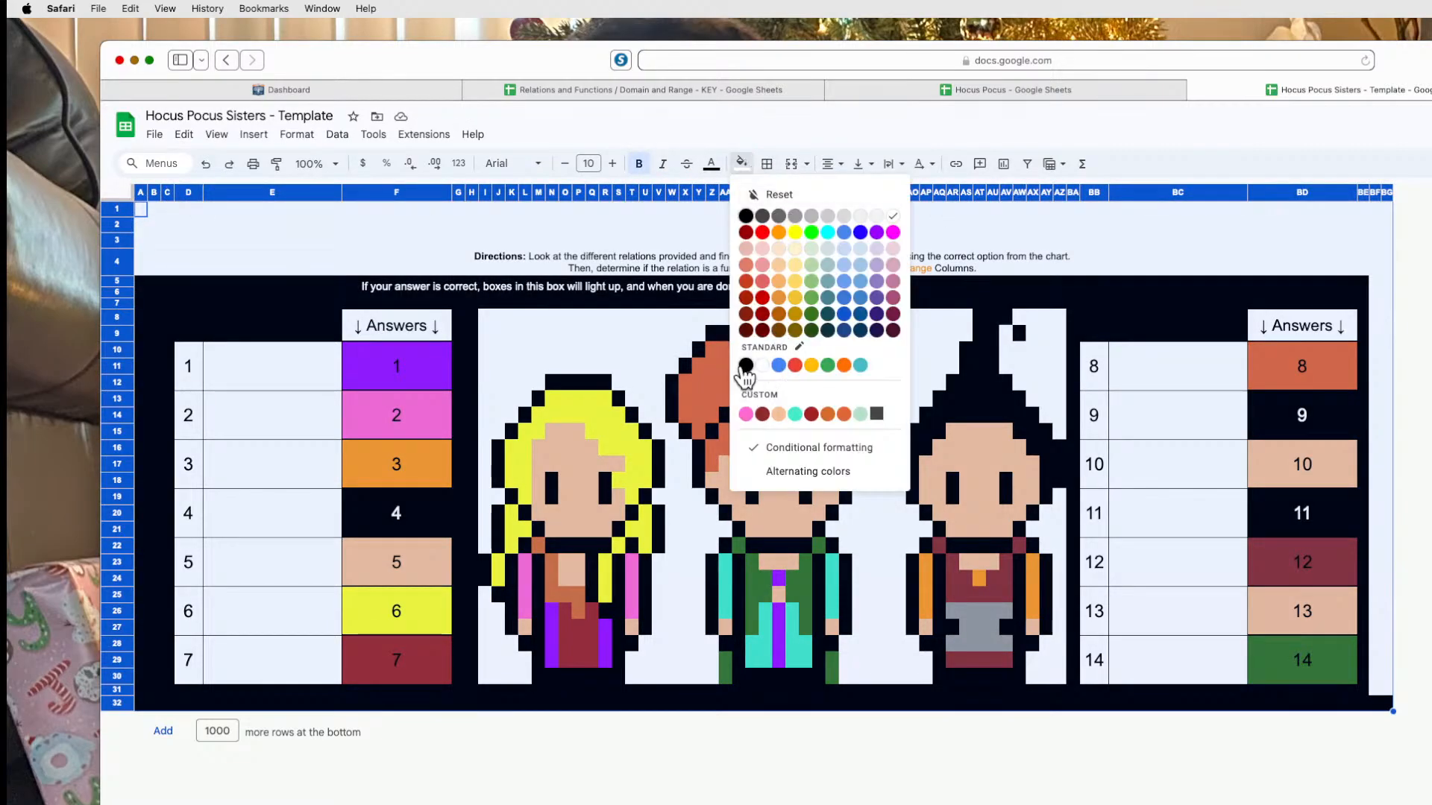
{"action": "left_click", "coordinate": [745, 366]}
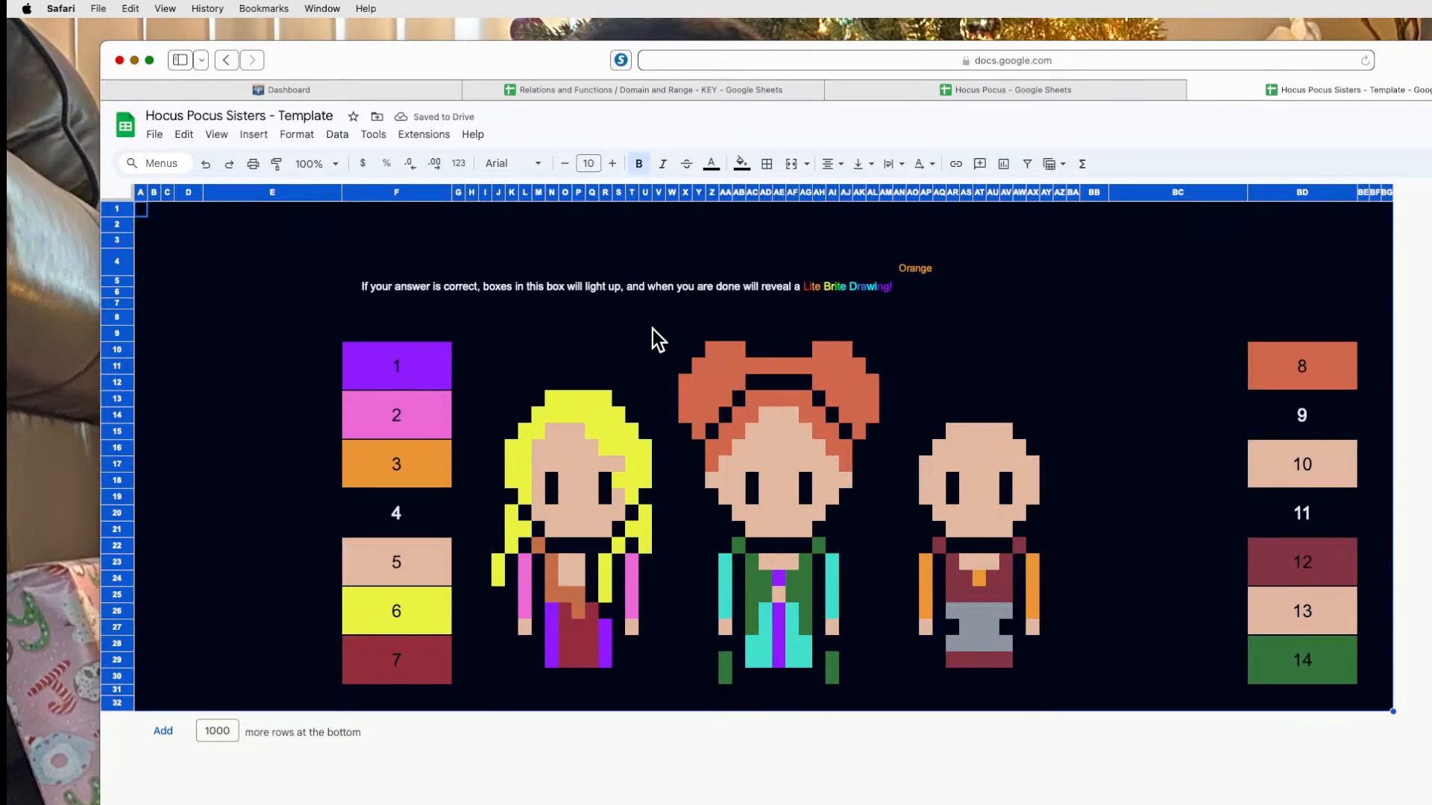
{"action": "left_click", "coordinate": [739, 164]}
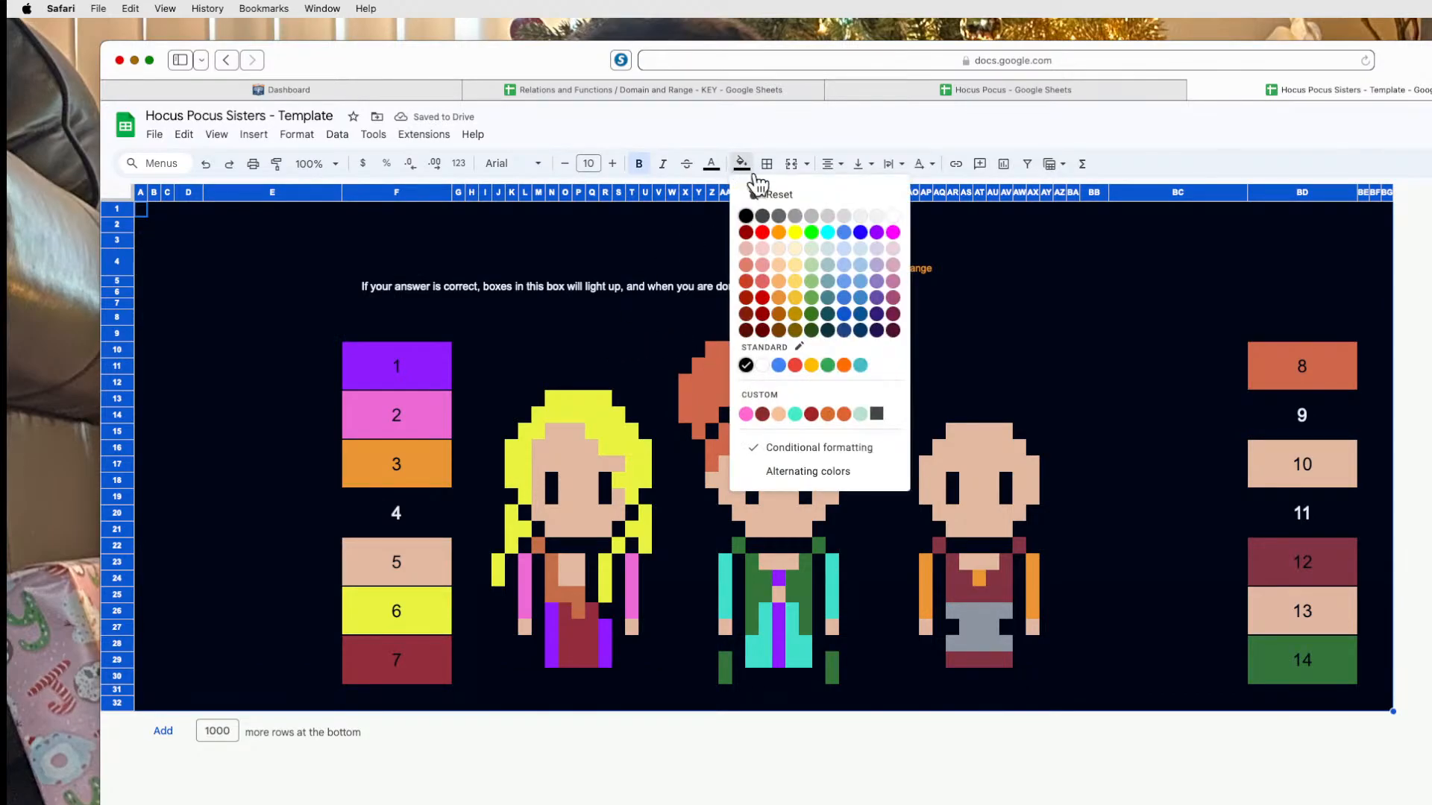
{"action": "left_click", "coordinate": [895, 217]}
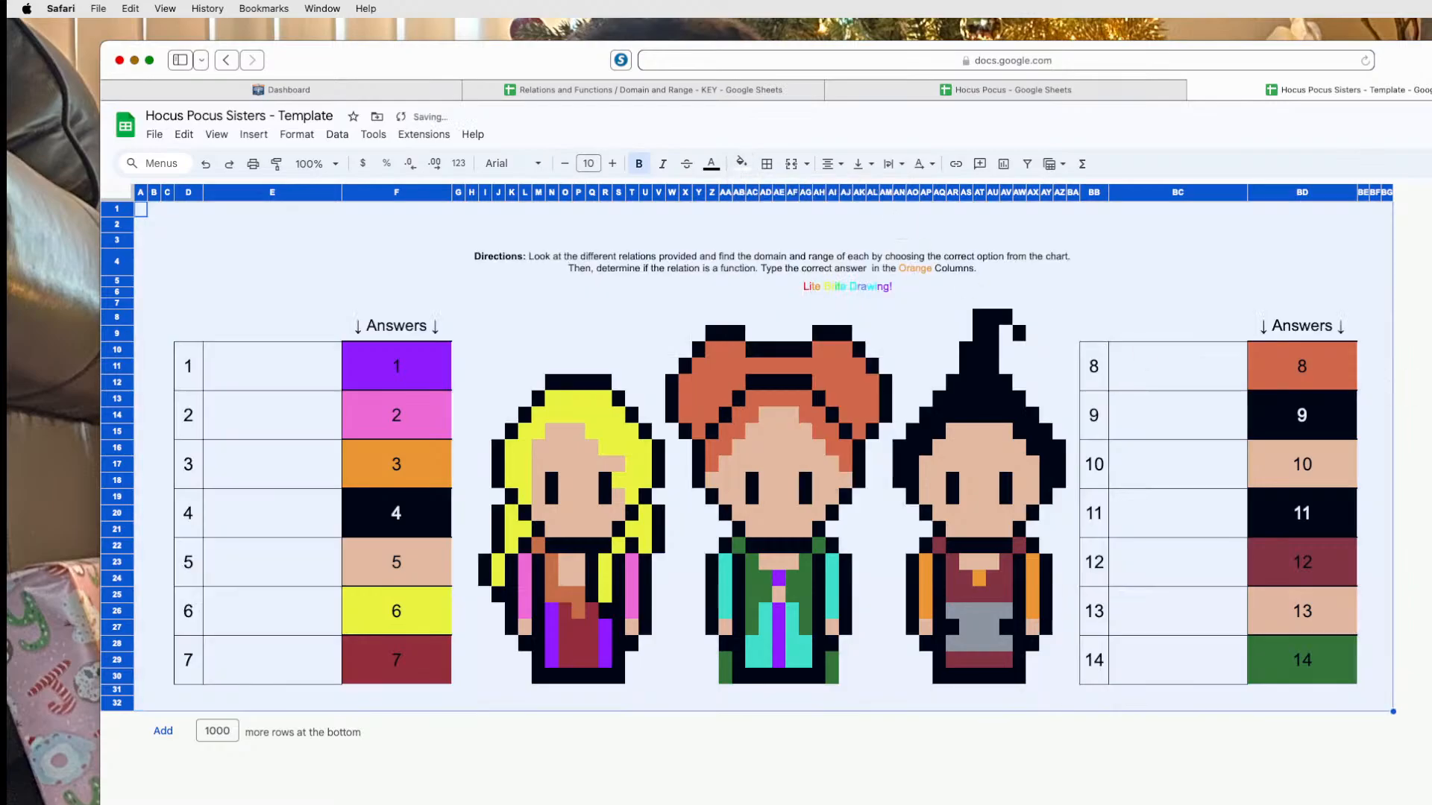
{"action": "left_click", "coordinate": [1386, 382]}
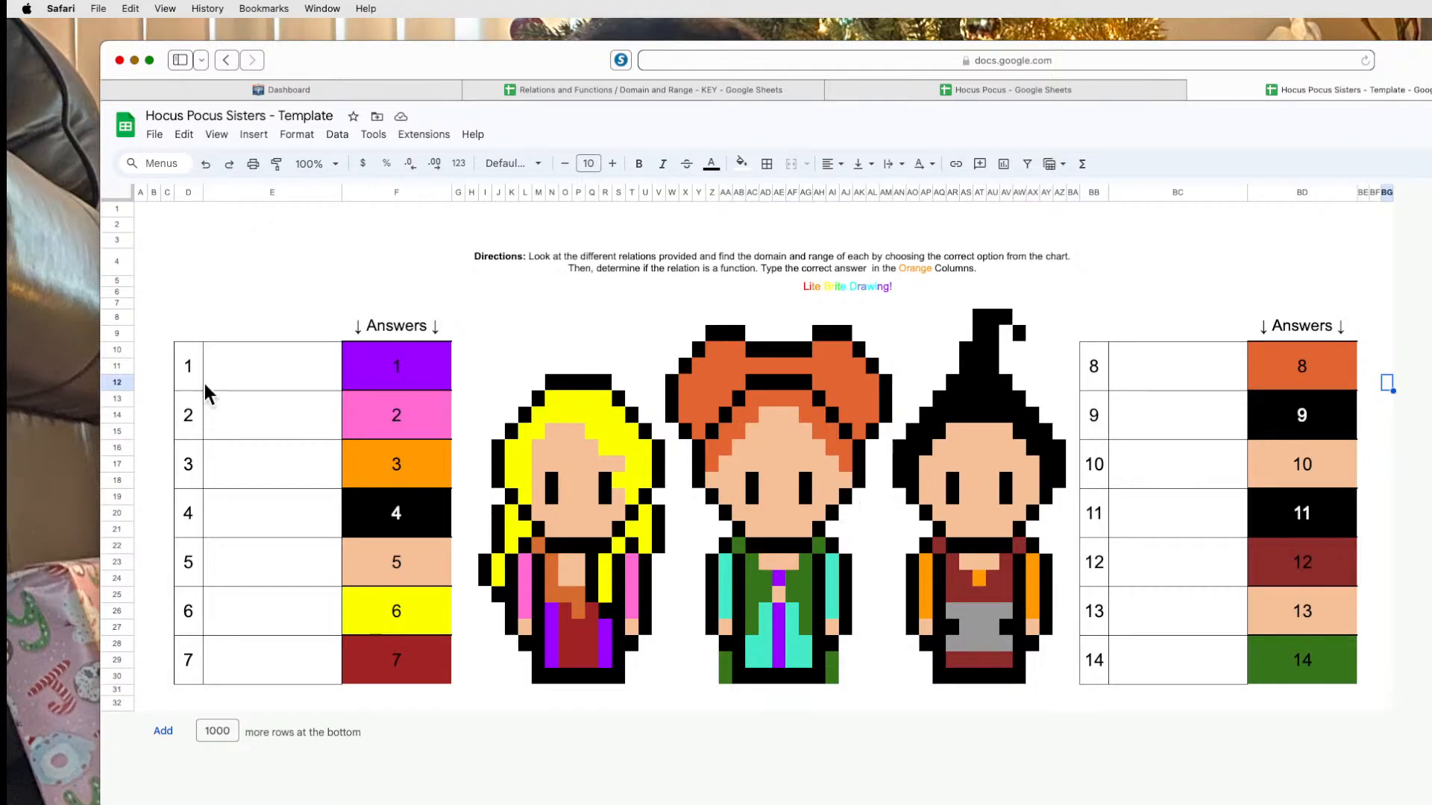
Apply all borders to both question tables, D10:F30 for questions 1 to 7 and BB10:BD30 for questions 8 to 14.
{"action": "left_click_drag", "start_coordinate": [196, 370], "coordinate": [395, 656]}
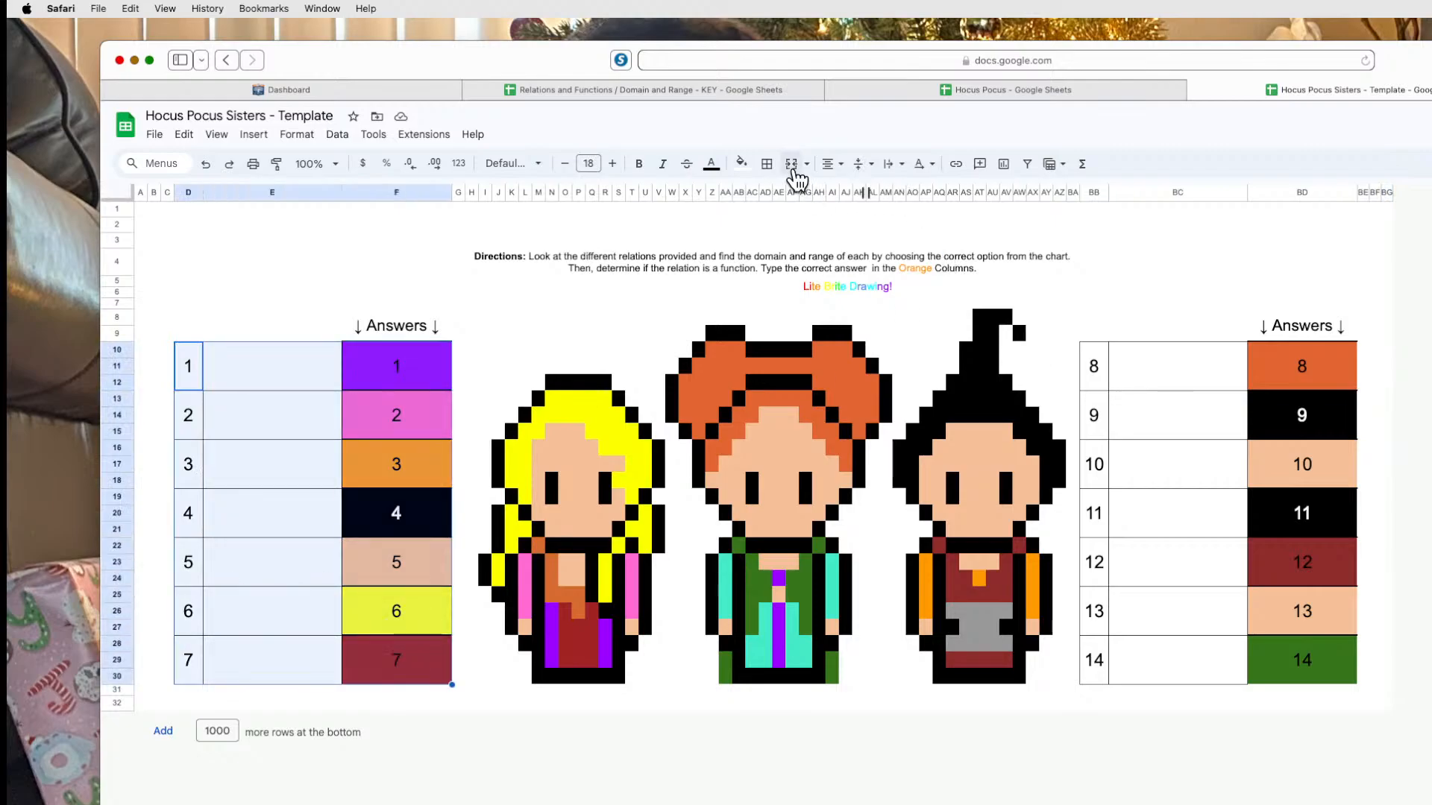
{"action": "left_click", "coordinate": [767, 164]}
{"action": "left_click", "coordinate": [783, 199]}
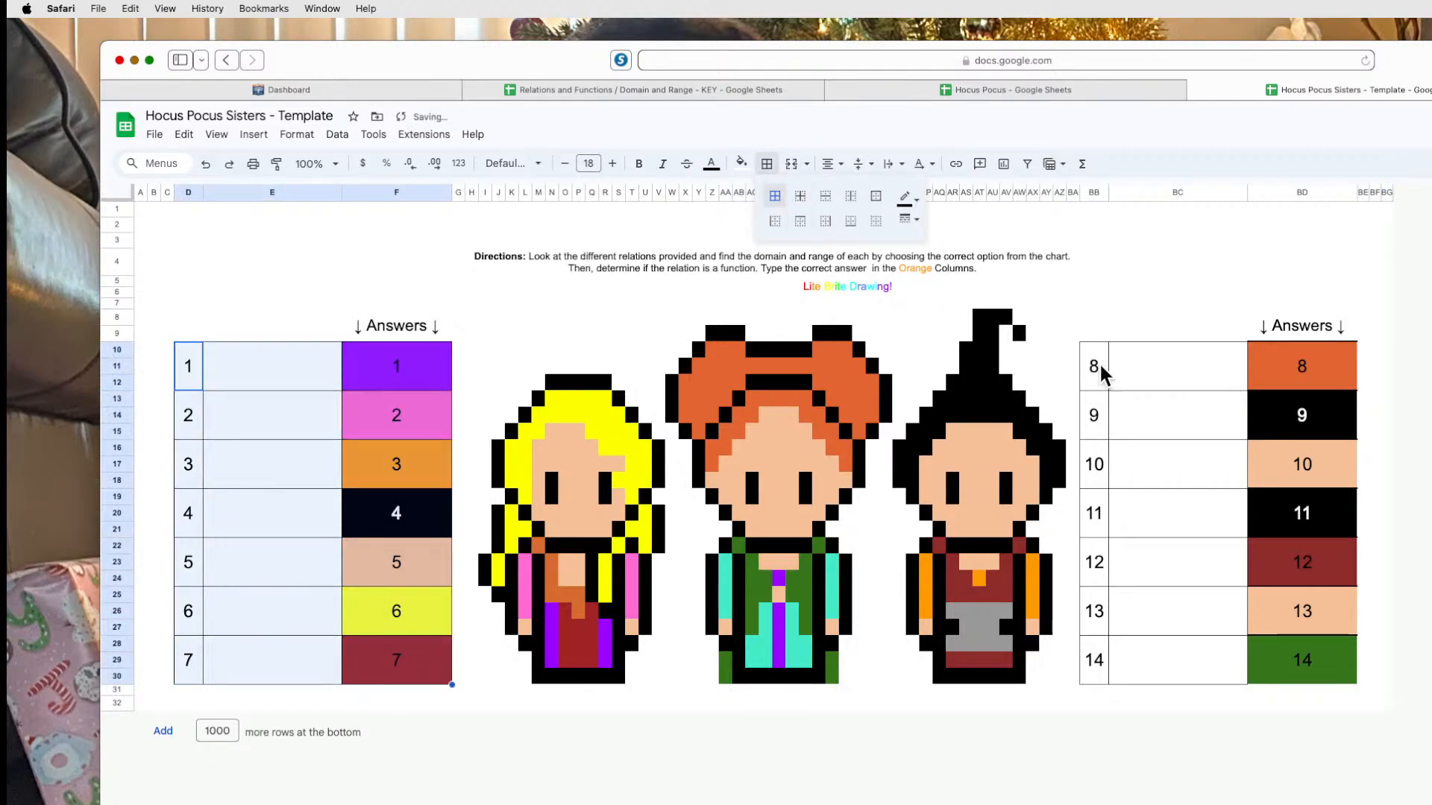
{"action": "left_click_drag", "start_coordinate": [1100, 364], "coordinate": [1341, 660]}
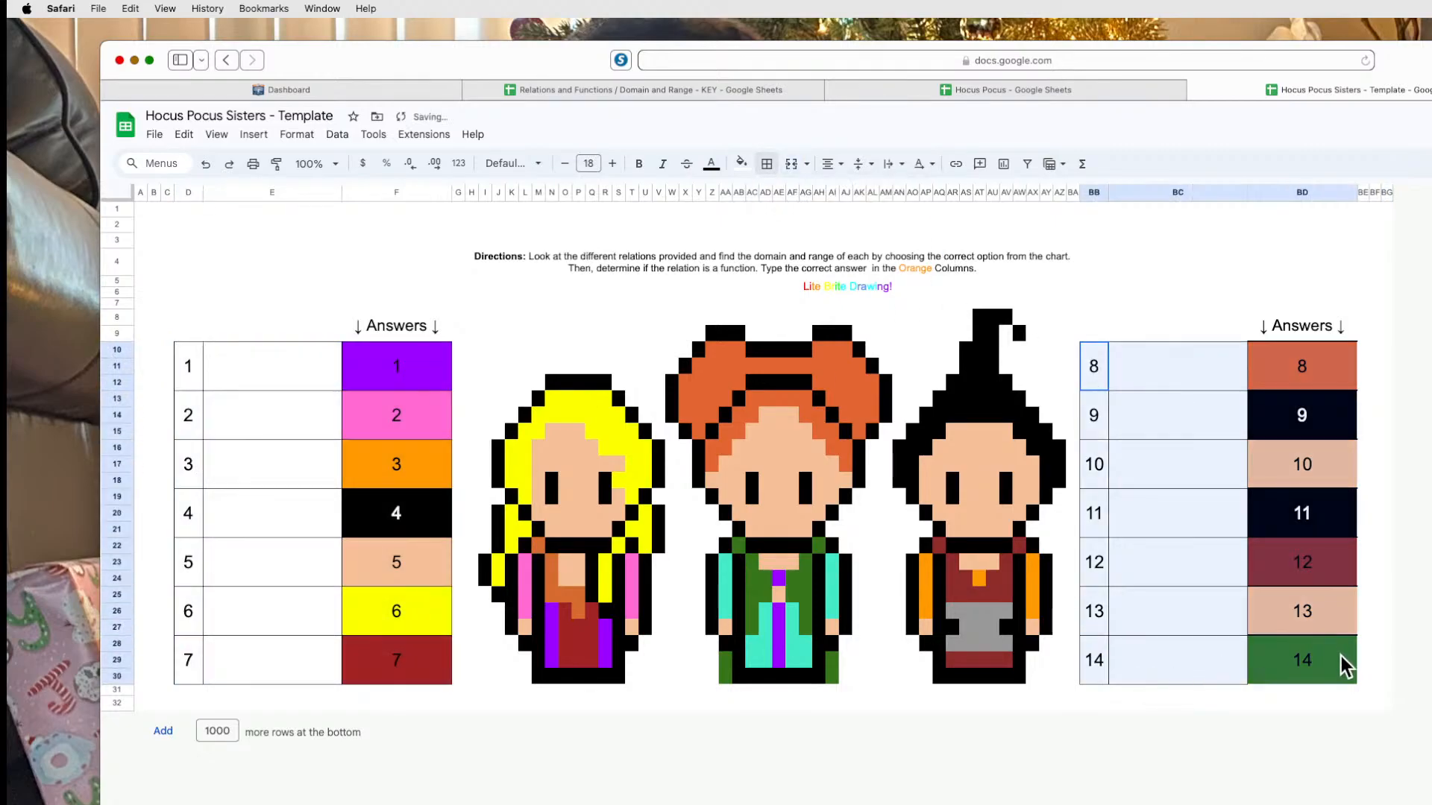
{"action": "left_click", "coordinate": [766, 164]}
{"action": "left_click", "coordinate": [775, 197]}
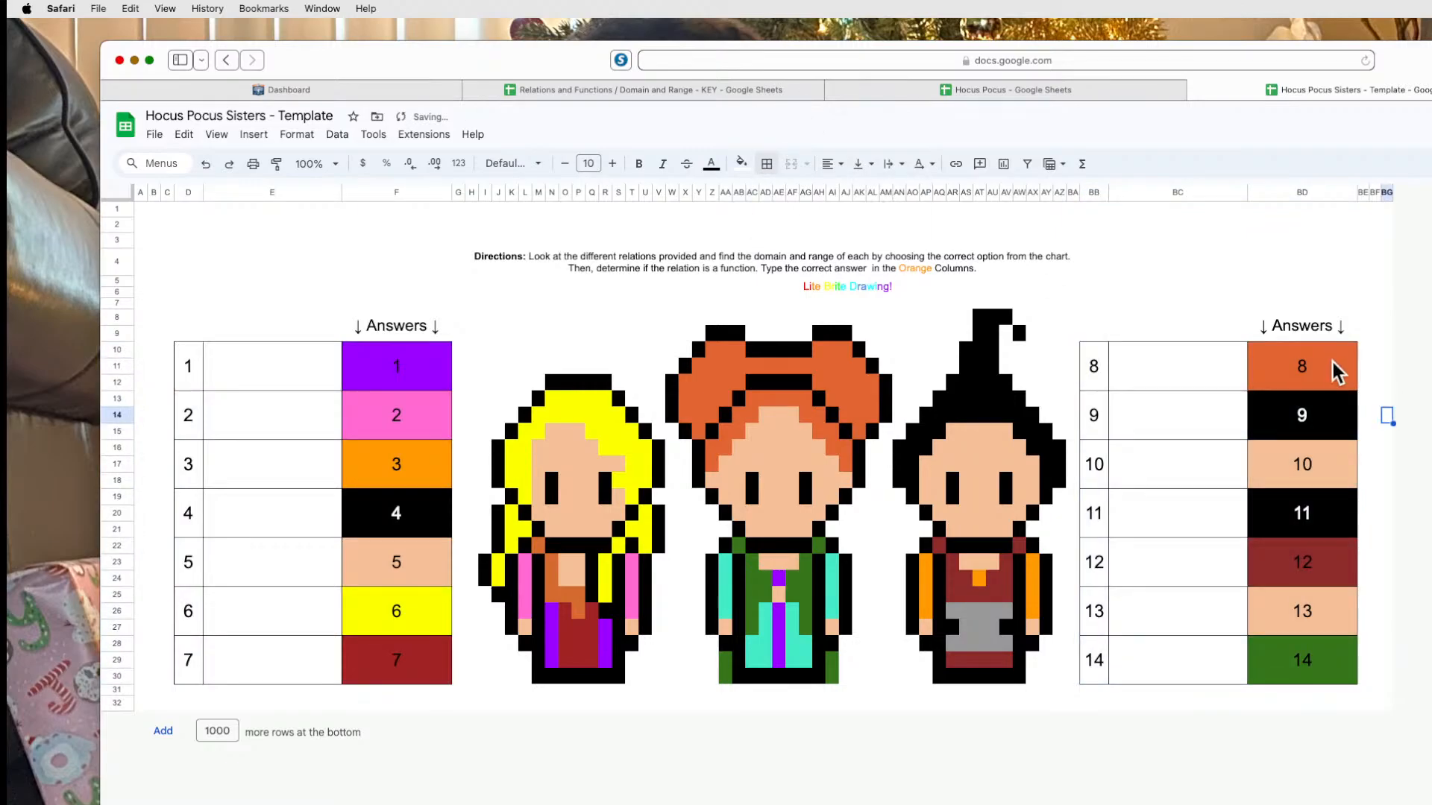
Apply all borders to the two Answers header cells above columns F and BD.
{"action": "left_click", "coordinate": [1335, 330]}
{"action": "left_click", "coordinate": [787, 166]}
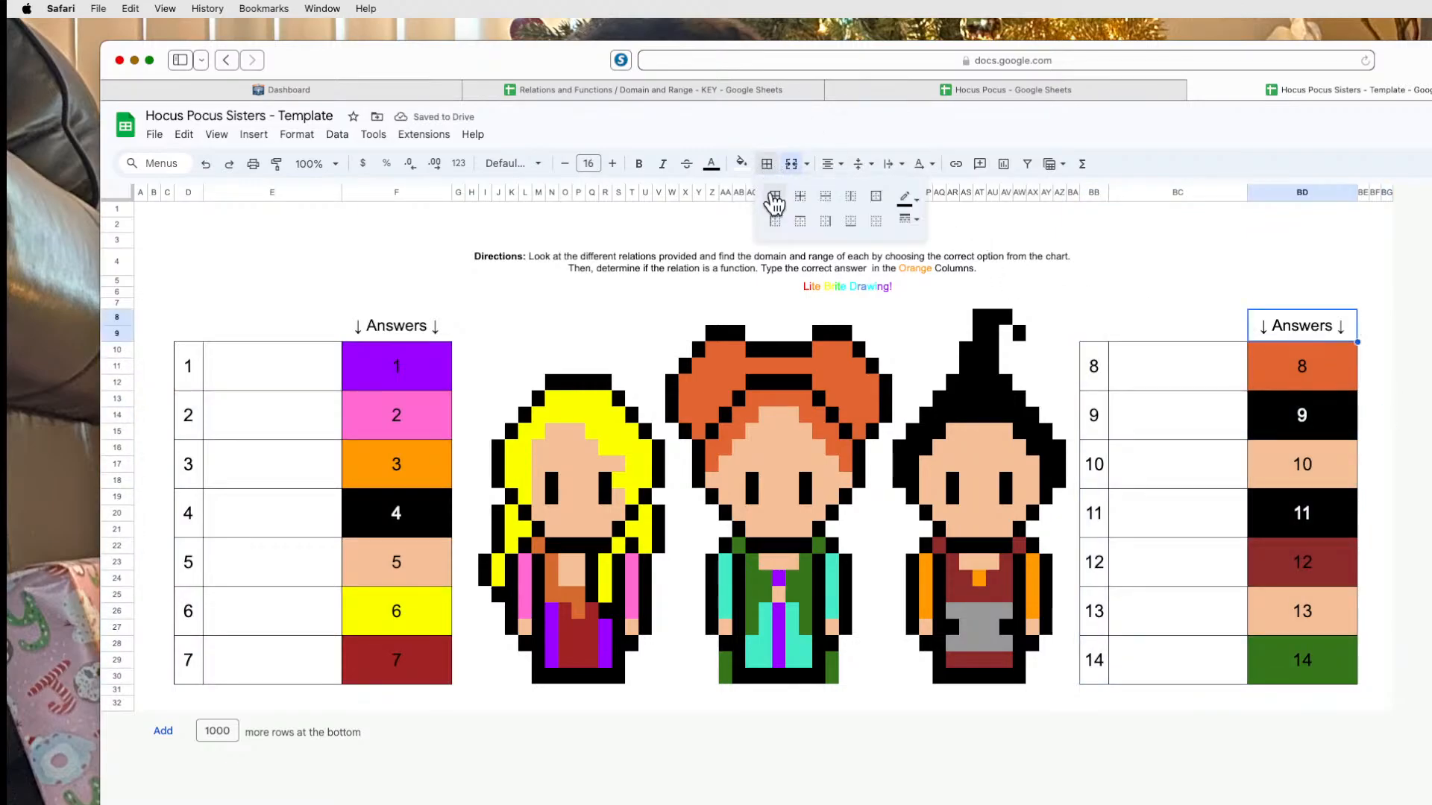
{"action": "left_click", "coordinate": [438, 331]}
{"action": "left_click", "coordinate": [766, 164]}
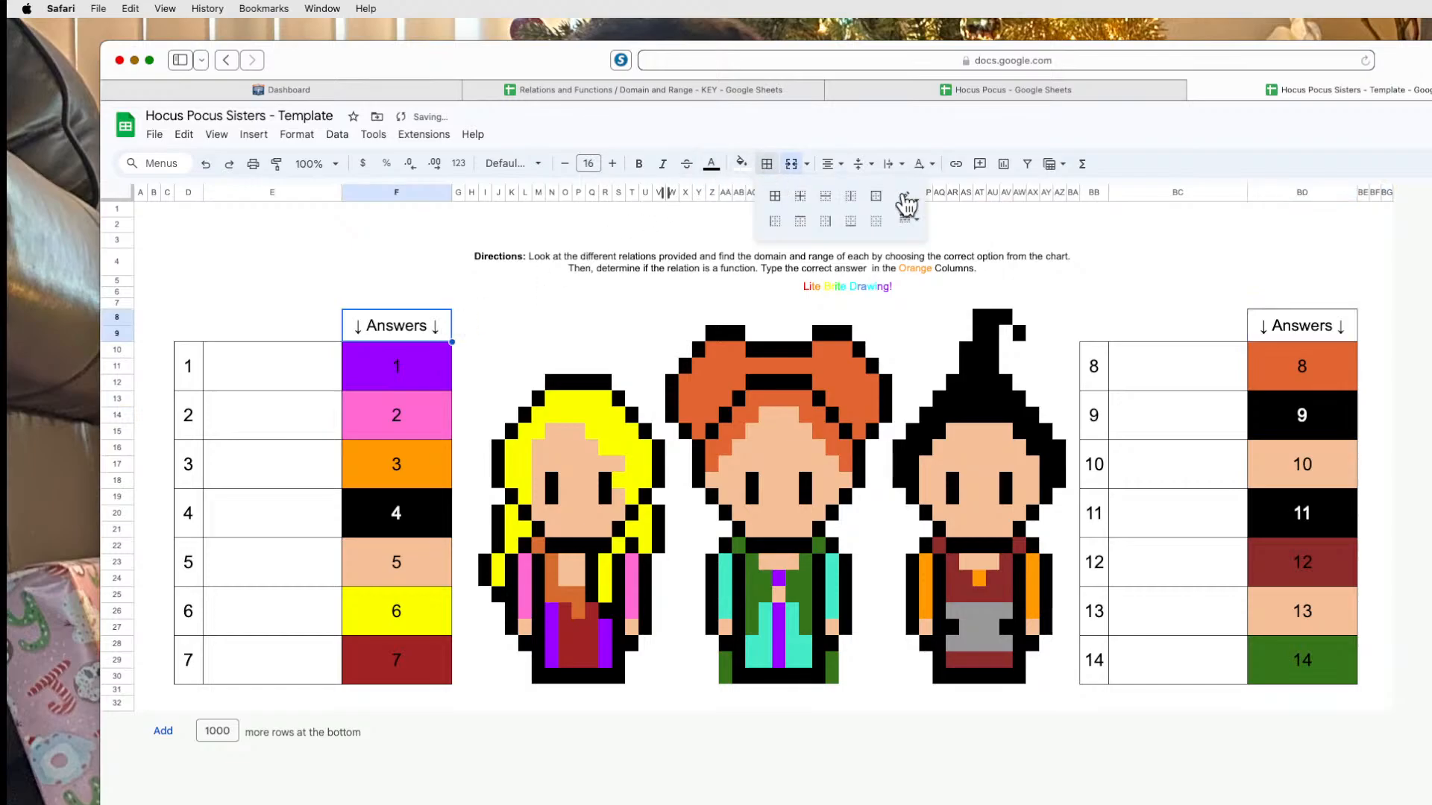
{"action": "left_click", "coordinate": [774, 199]}
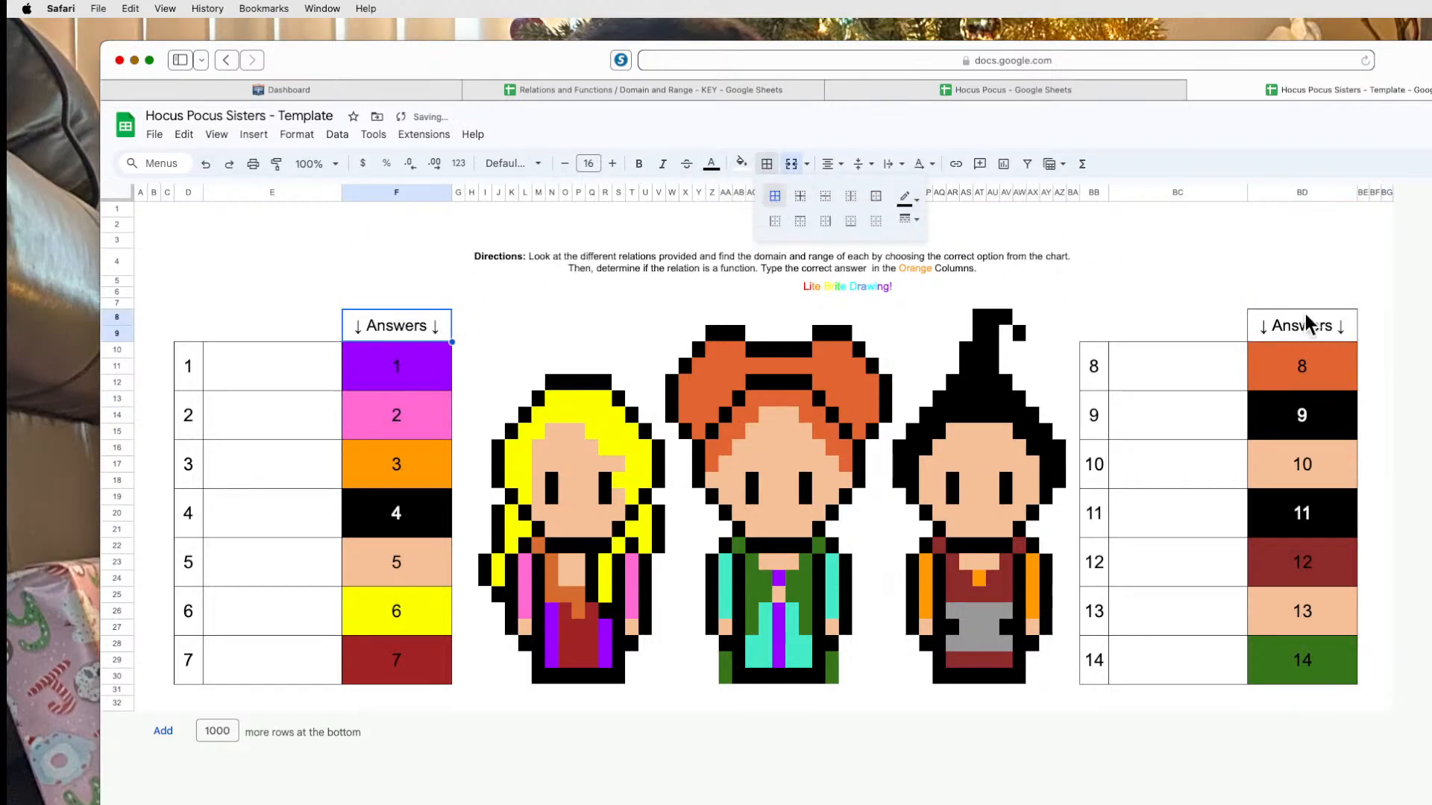
{"action": "left_click", "coordinate": [1337, 329]}
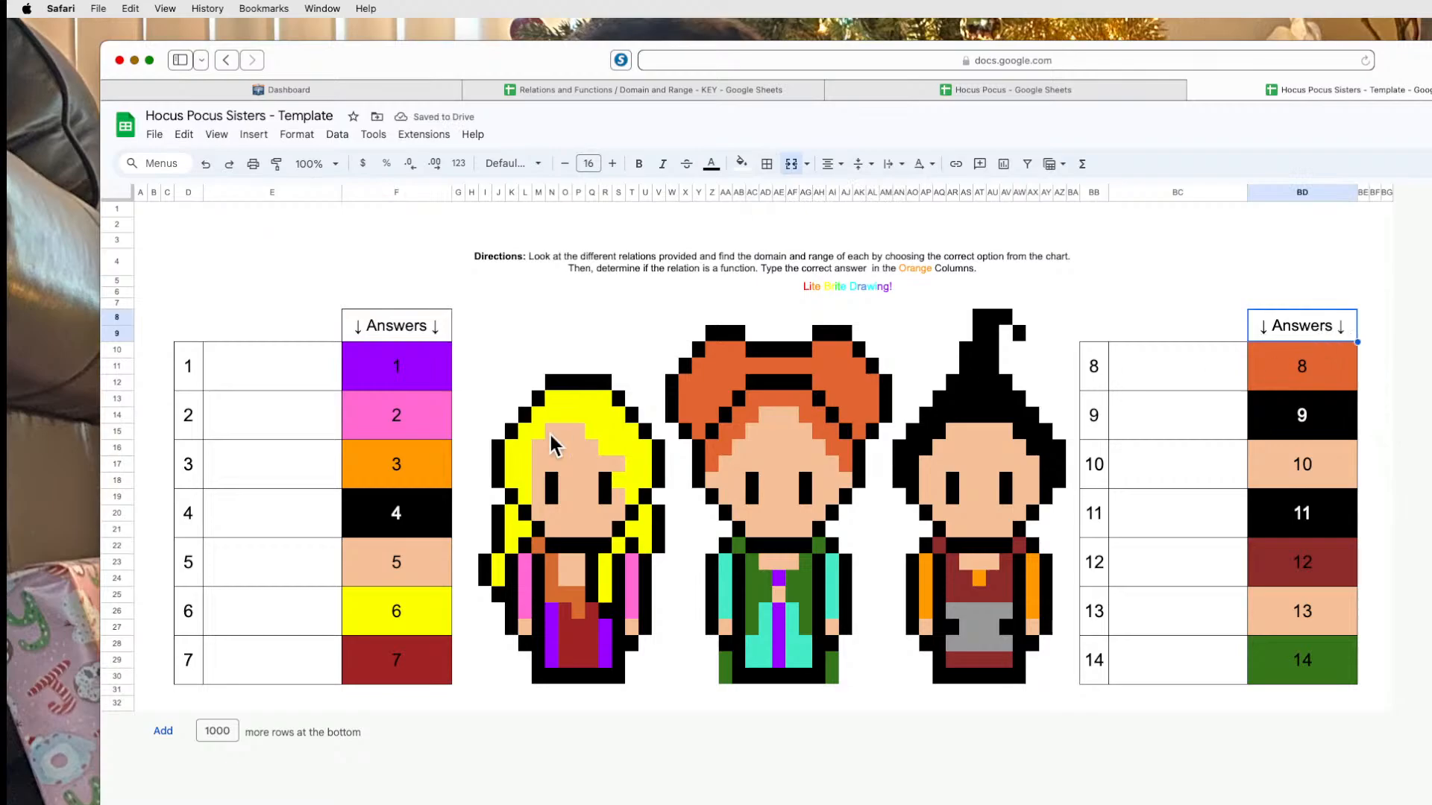
Fill both answer columns with their headers, F8:F30 and BD8:BD30, with dark yellow 1 after trying a light orange.
{"action": "left_click_drag", "start_coordinate": [443, 339], "coordinate": [410, 648]}
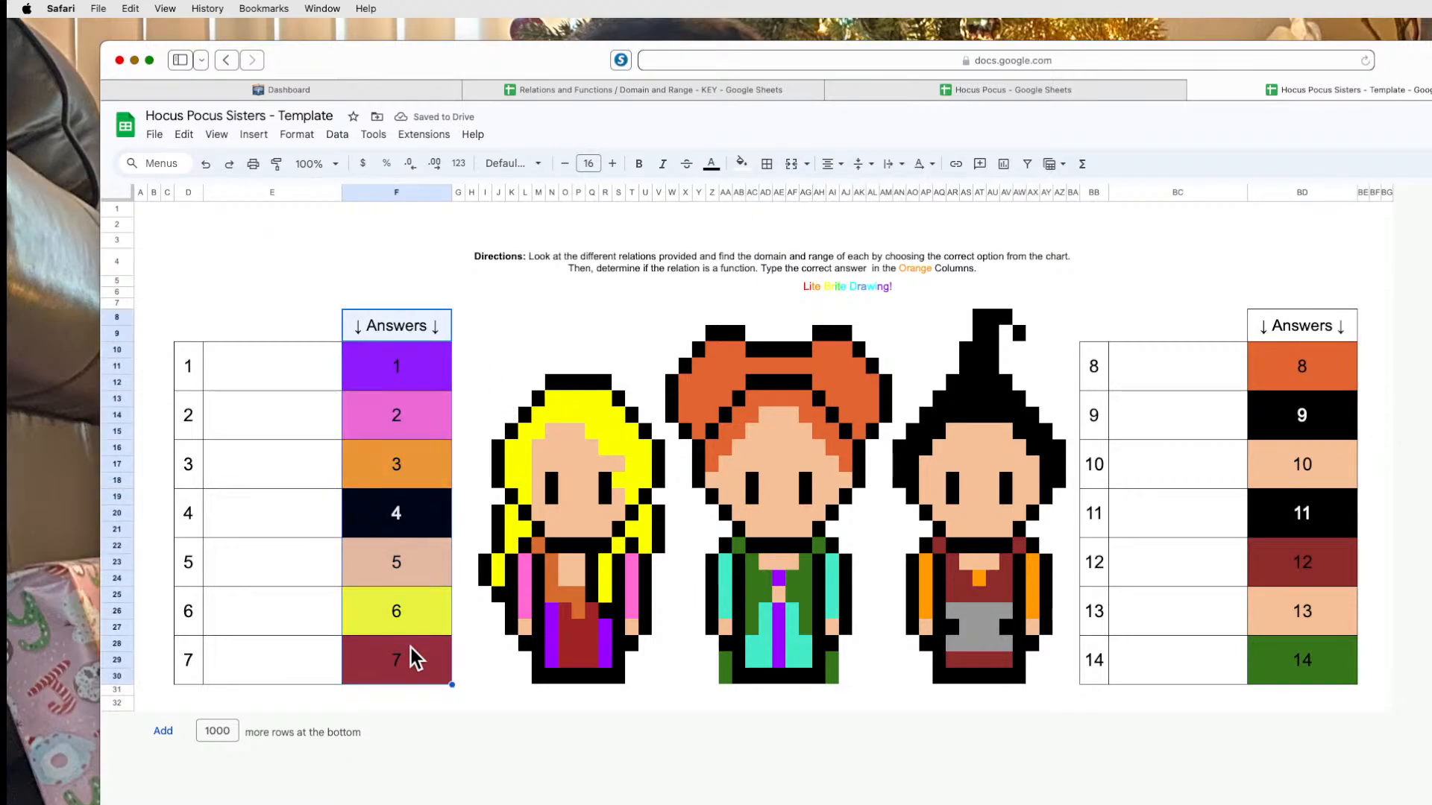
{"action": "left_click_drag", "start_coordinate": [1313, 339], "coordinate": [1302, 675]}
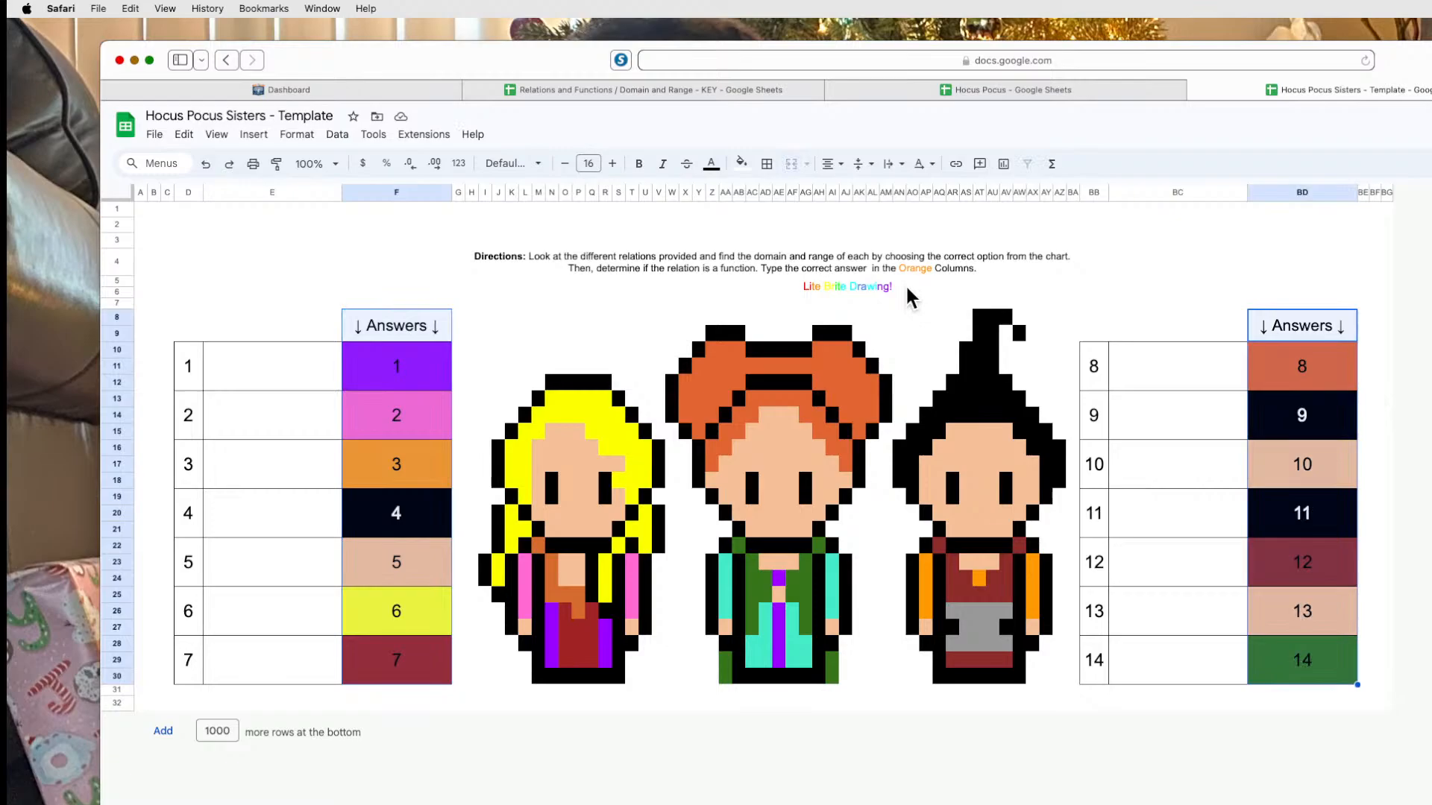
{"action": "left_click", "coordinate": [741, 164]}
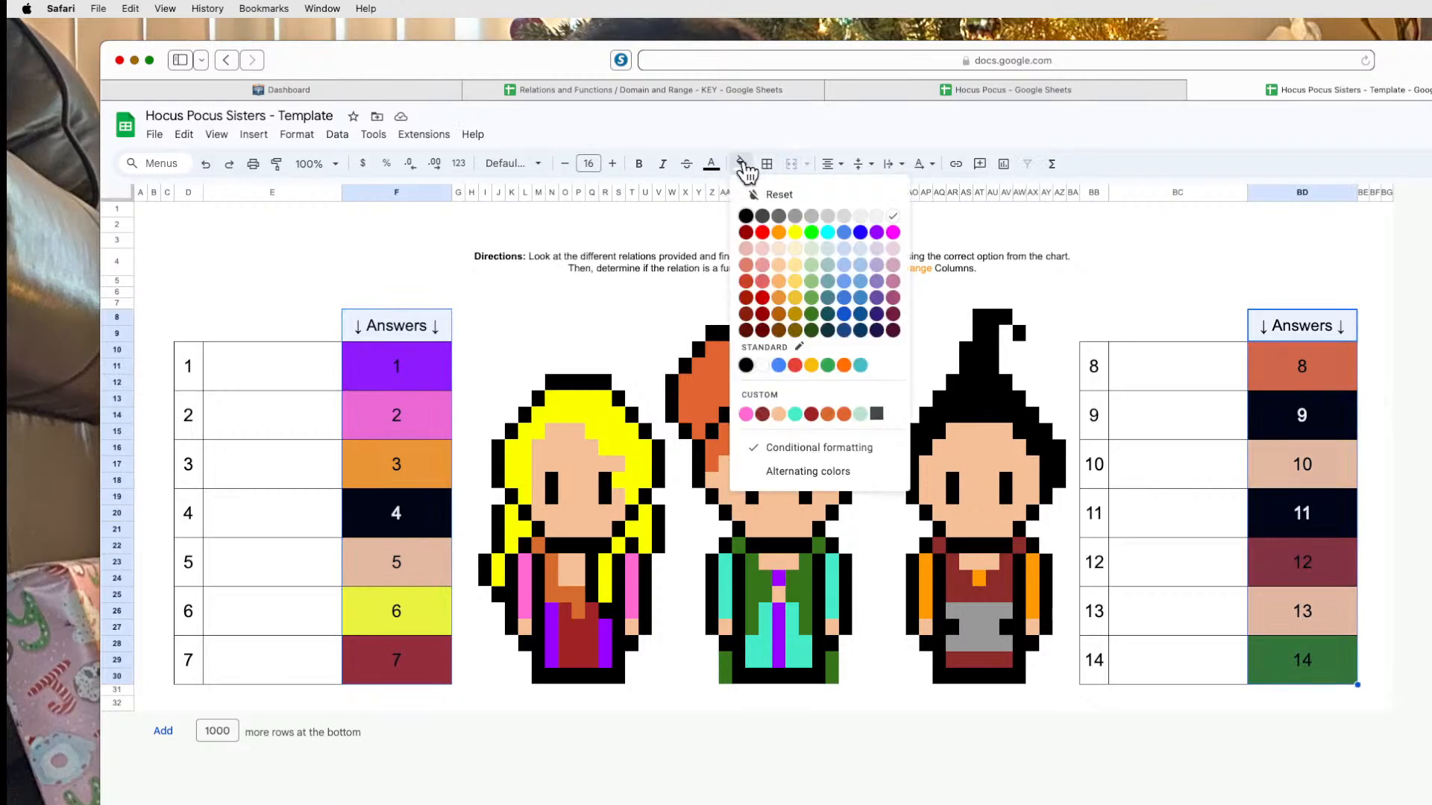
{"action": "left_click", "coordinate": [785, 250]}
{"action": "left_click", "coordinate": [741, 165]}
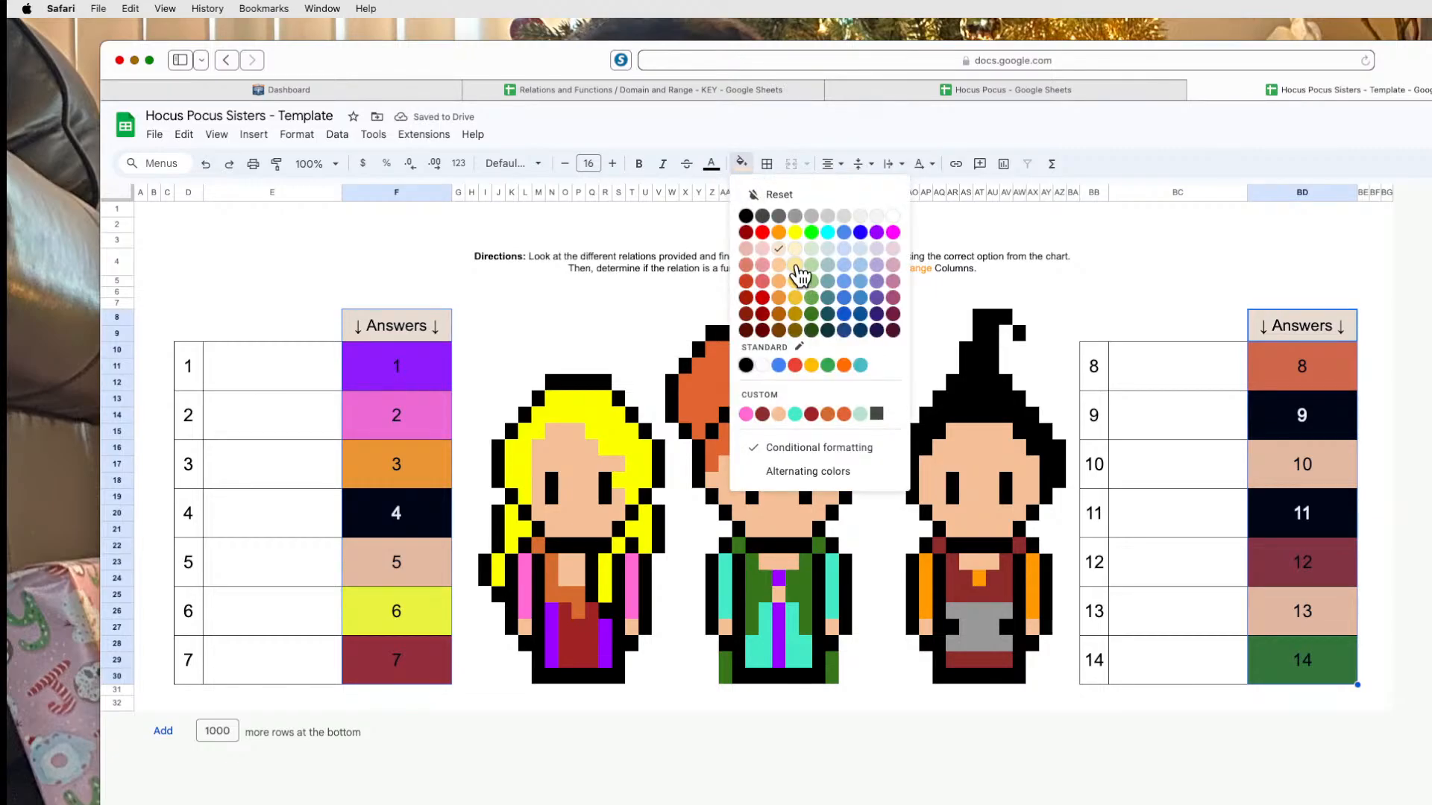
{"action": "left_click", "coordinate": [798, 300]}
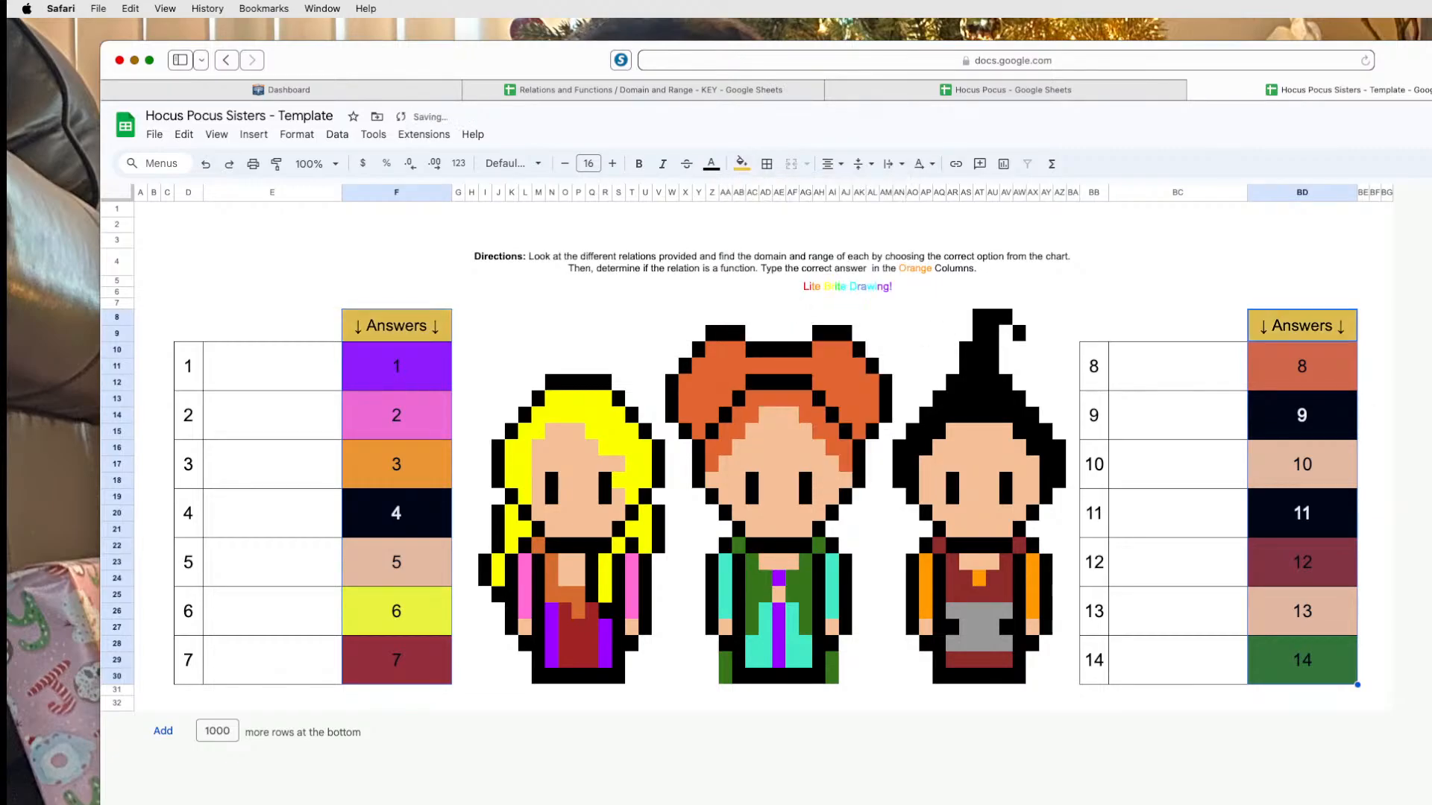
{"action": "left_click", "coordinate": [1387, 415]}
Fill the question number cells 1 to 7 and 8 to 14 with the same dark yellow 1 as the Answers headers.
{"action": "left_click_drag", "start_coordinate": [191, 362], "coordinate": [190, 659]}
{"action": "left_click_drag", "start_coordinate": [1091, 371], "coordinate": [1093, 661]}
{"action": "left_click", "coordinate": [746, 165]}
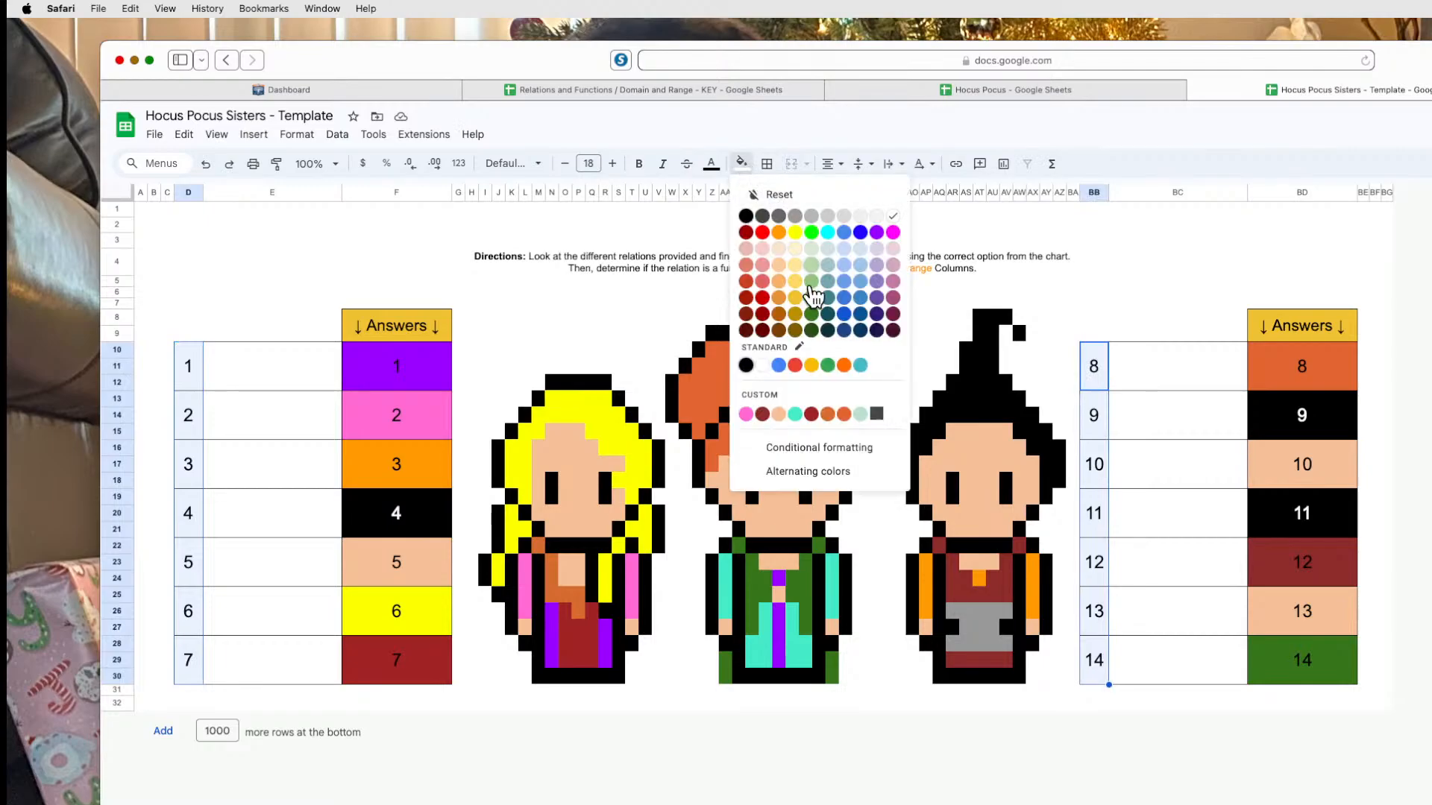
{"action": "left_click", "coordinate": [425, 326]}
{"action": "left_click", "coordinate": [741, 164]}
{"action": "left_click", "coordinate": [795, 297]}
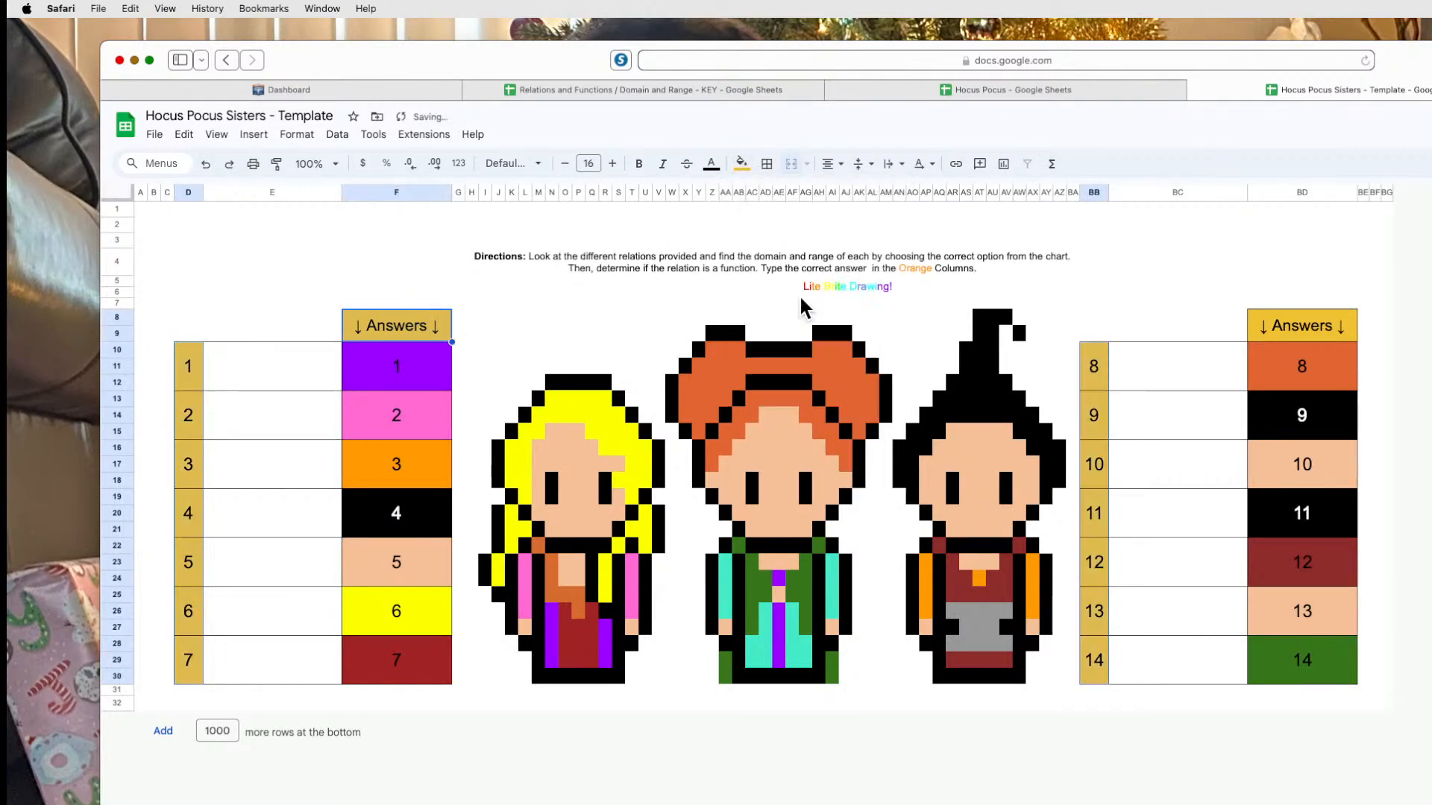
{"action": "left_click", "coordinate": [1386, 326]}
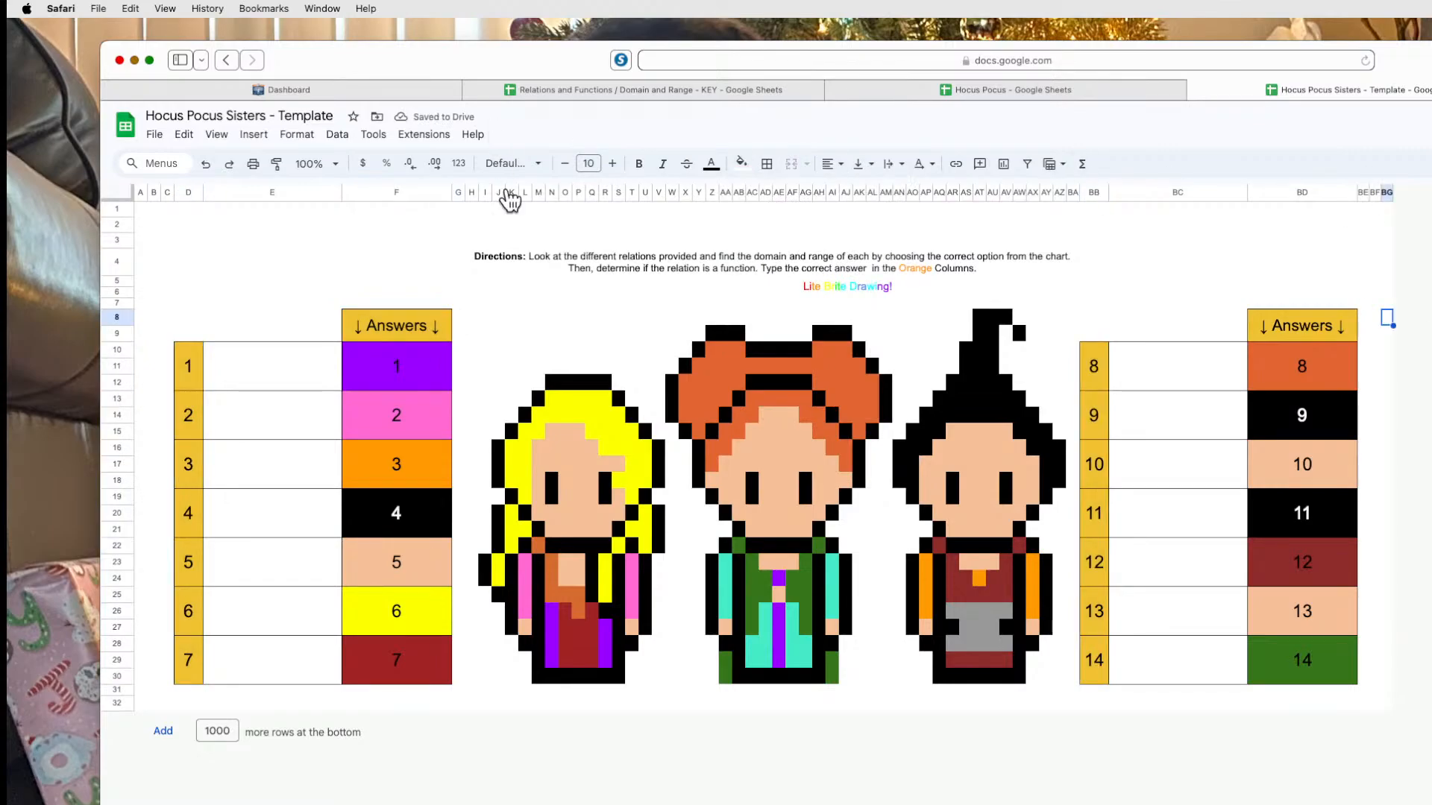
Extend the merged directions cell in row 4 so it spans from column D to column BD.
{"action": "left_click", "coordinate": [561, 270]}
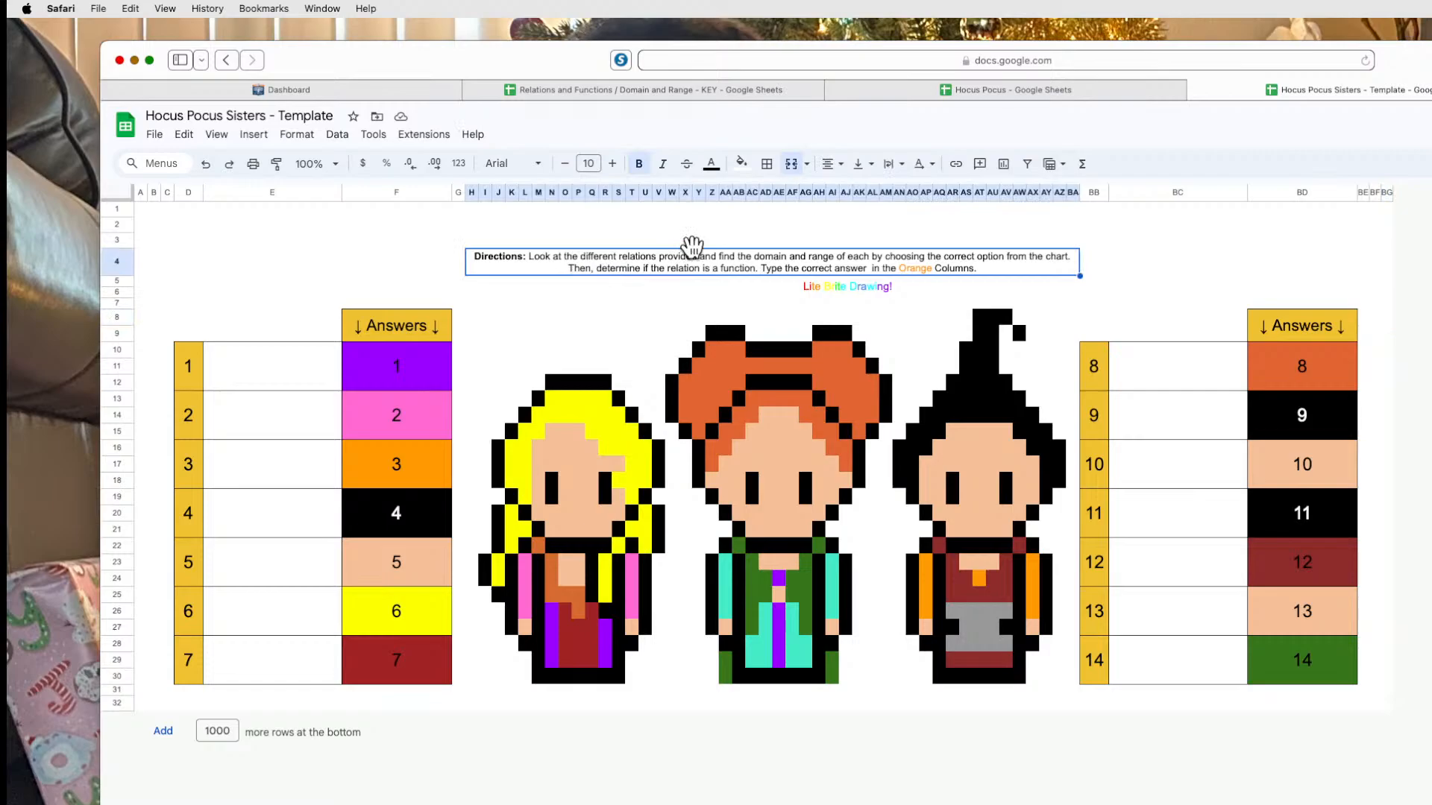
{"action": "left_click_drag", "start_coordinate": [656, 255], "coordinate": [198, 269]}
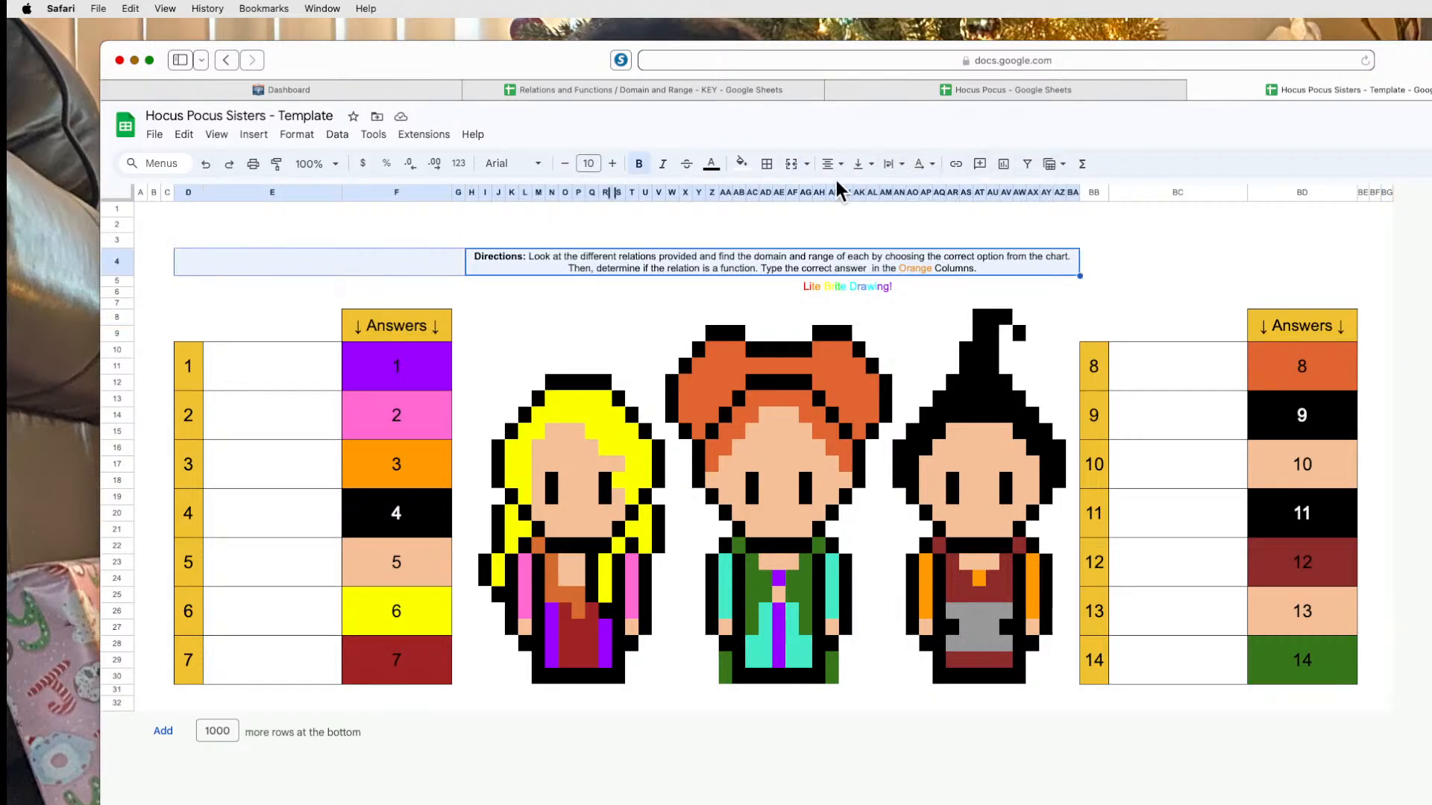
{"action": "left_click", "coordinate": [787, 170]}
{"action": "left_click_drag", "start_coordinate": [758, 268], "coordinate": [1277, 265]}
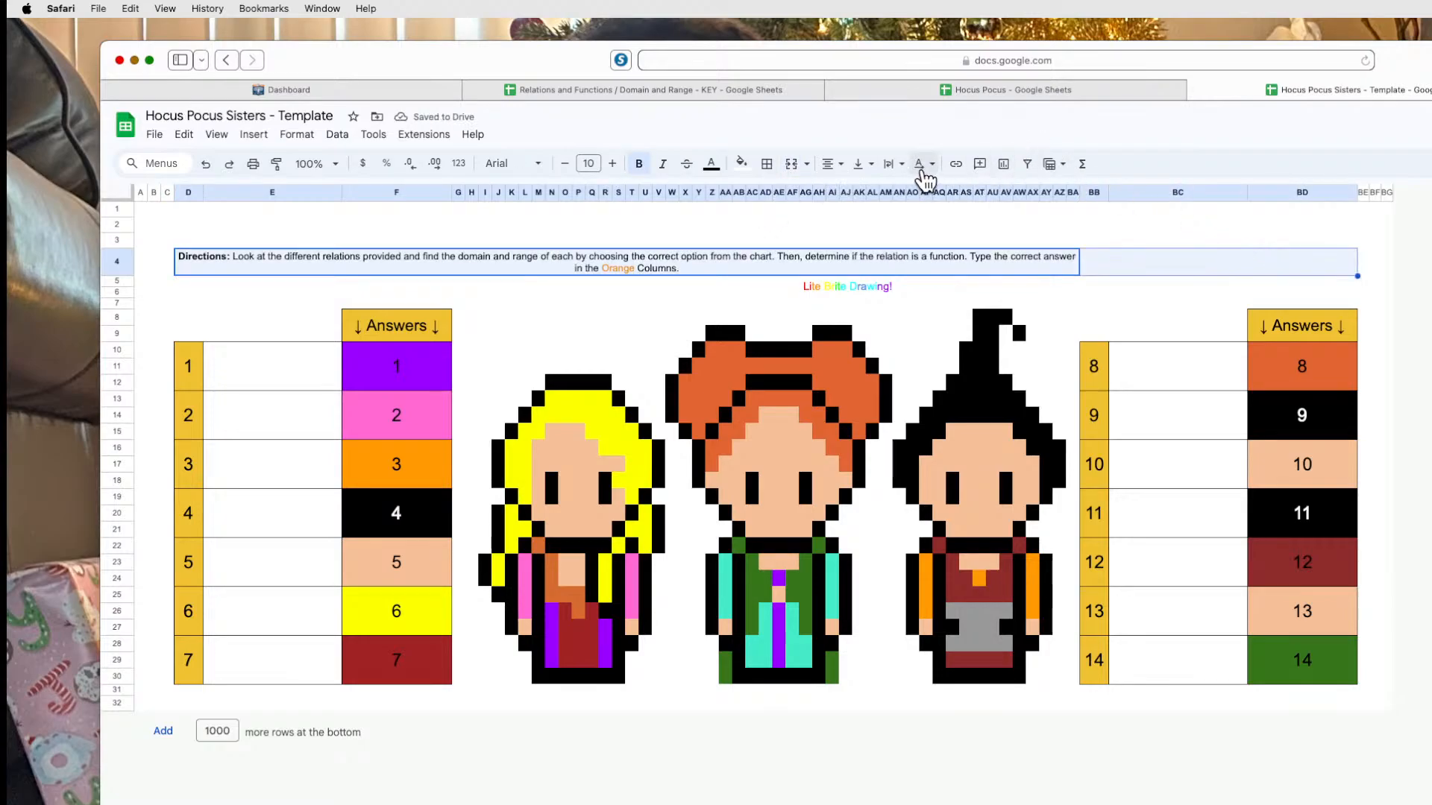
{"action": "left_click", "coordinate": [790, 164]}
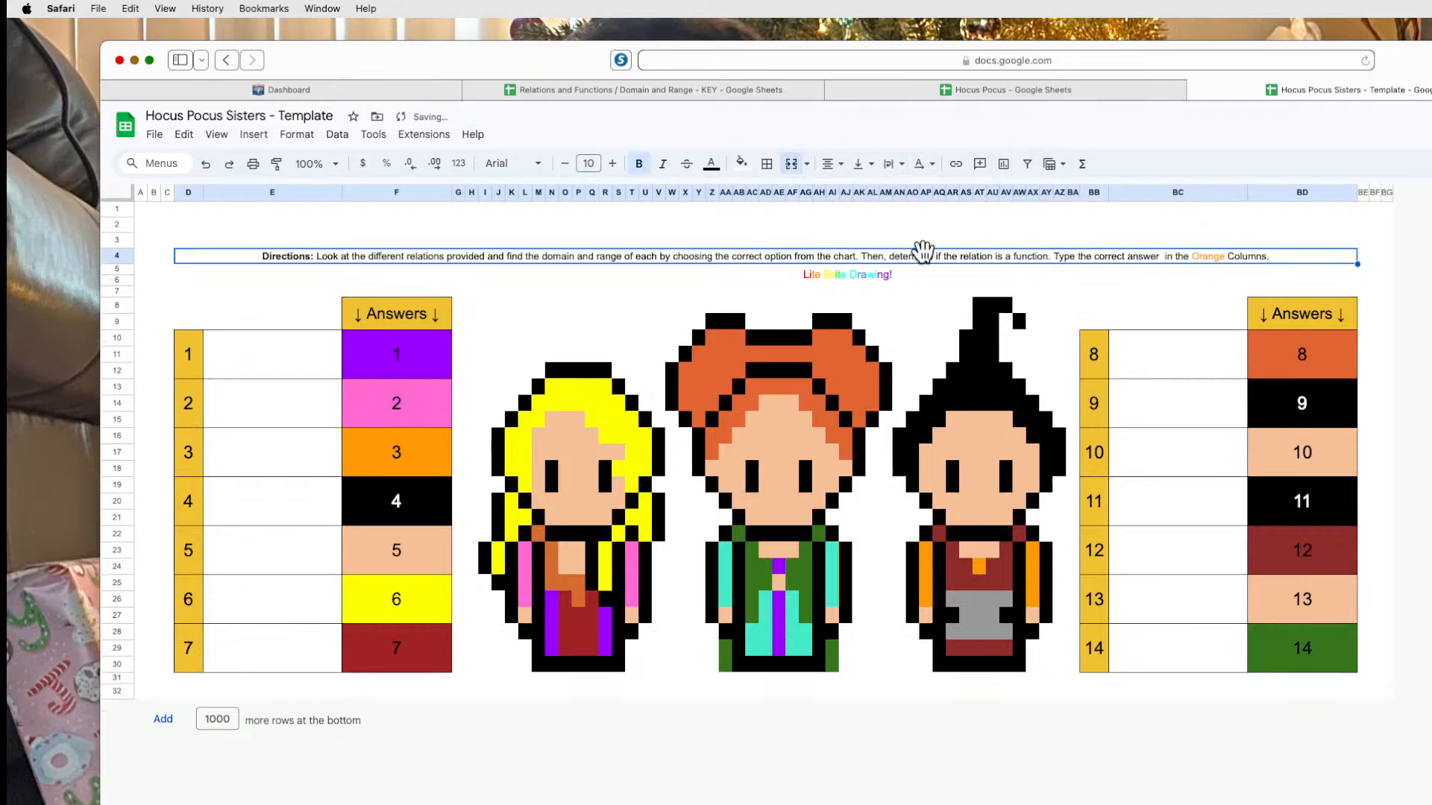
Replace the directions text in row 4 with "Directions: Type your directions here" and left-align it.
{"action": "double_click", "coordinate": [1174, 263]}
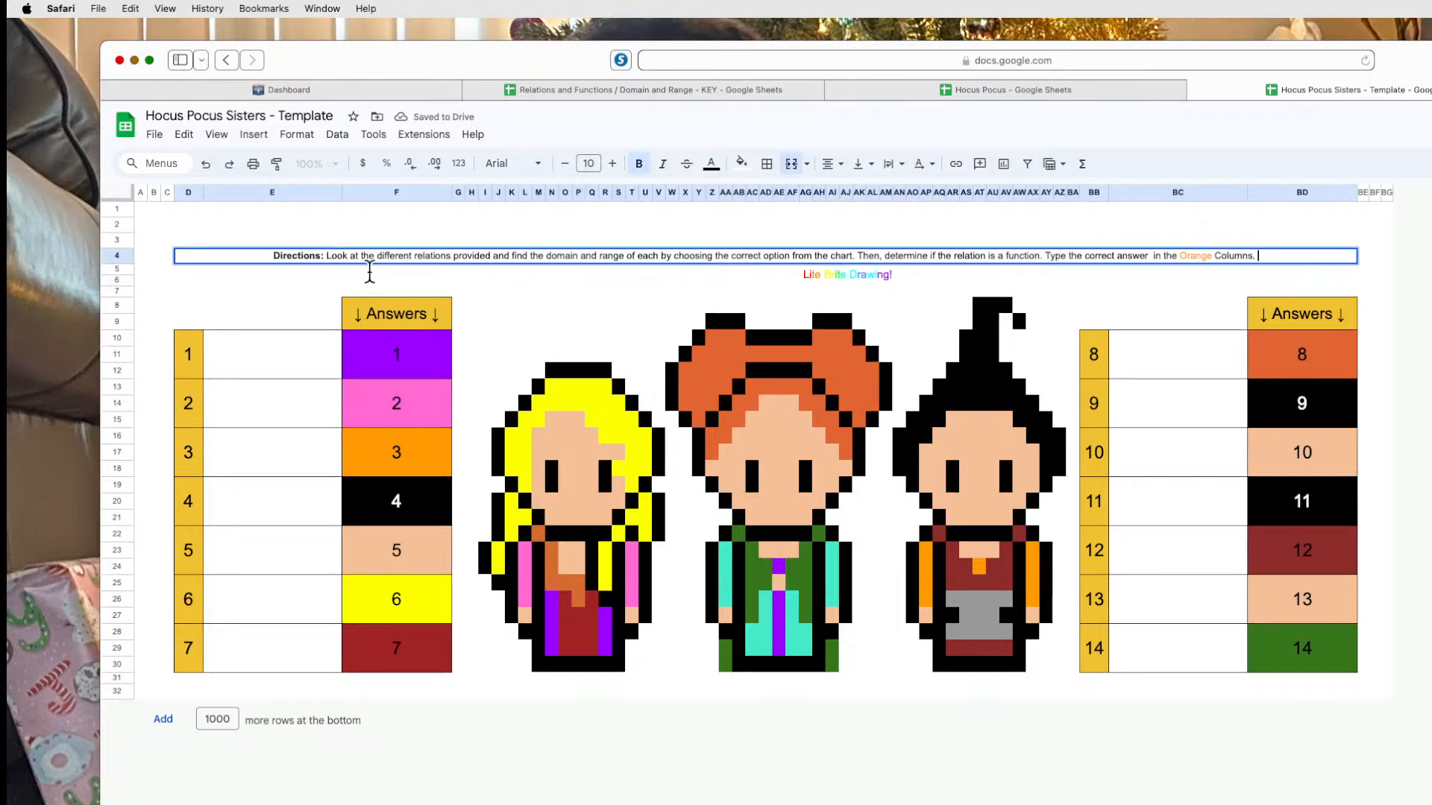
{"action": "triple_click", "coordinate": [259, 249]}
{"action": "type", "text": "Direc"}
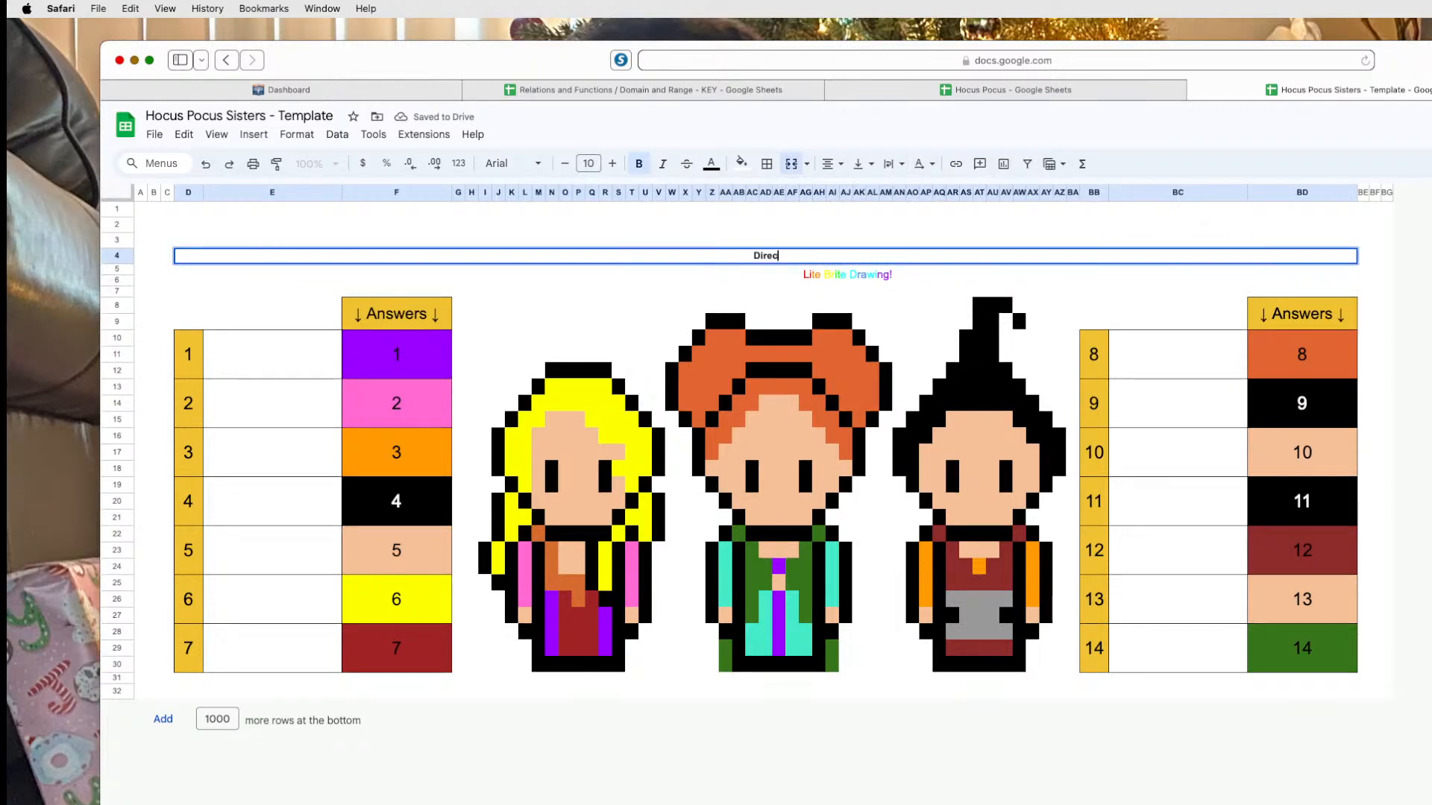
{"action": "type", "text": "tions"}
{"action": "type", "text": ": Type your D"}
{"action": "type", "text": "irections here"}
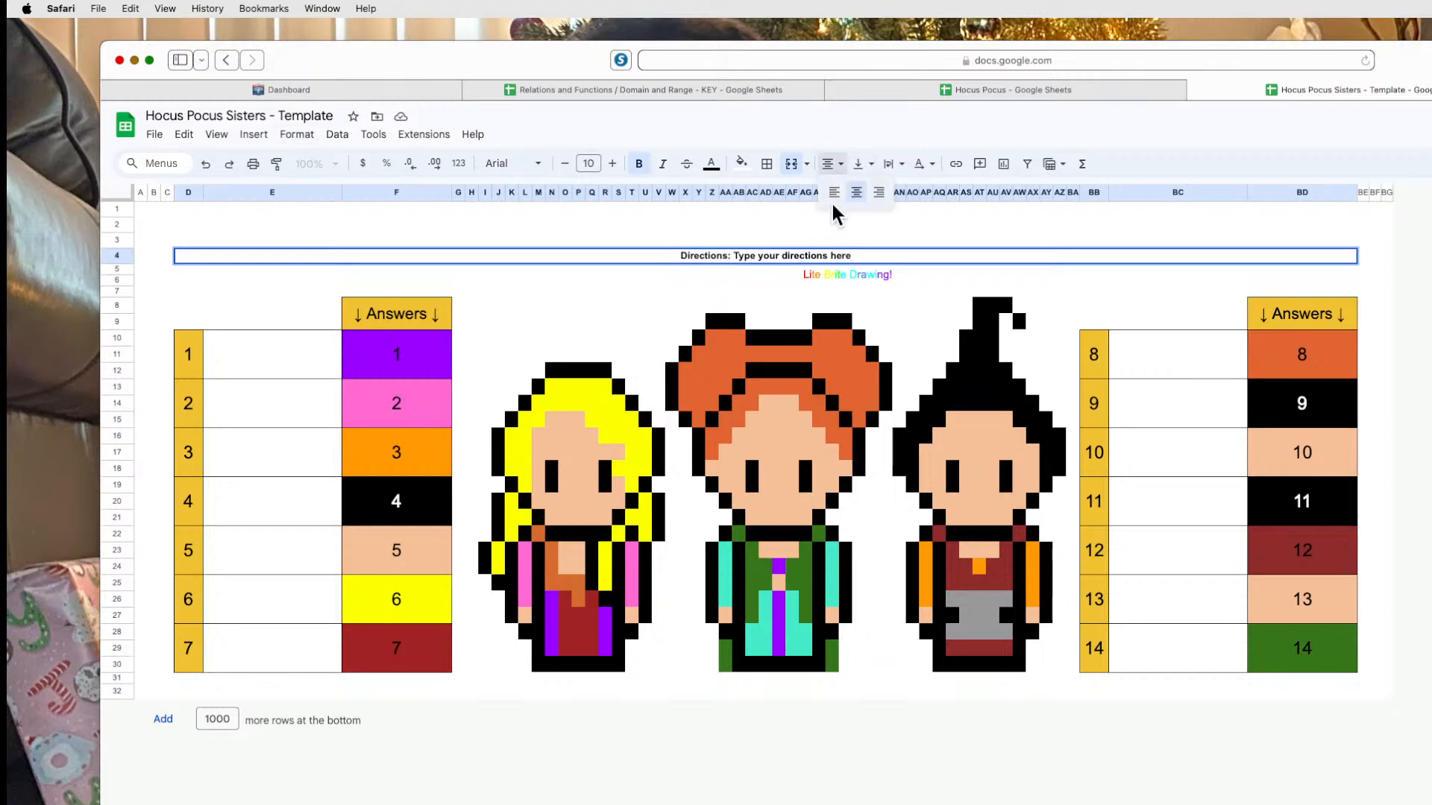
{"action": "left_click", "coordinate": [834, 193]}
Delete the "Lite Brite Drawing!" text and unmerge its cell spanning rows 5 and 6.
{"action": "left_click", "coordinate": [845, 276]}
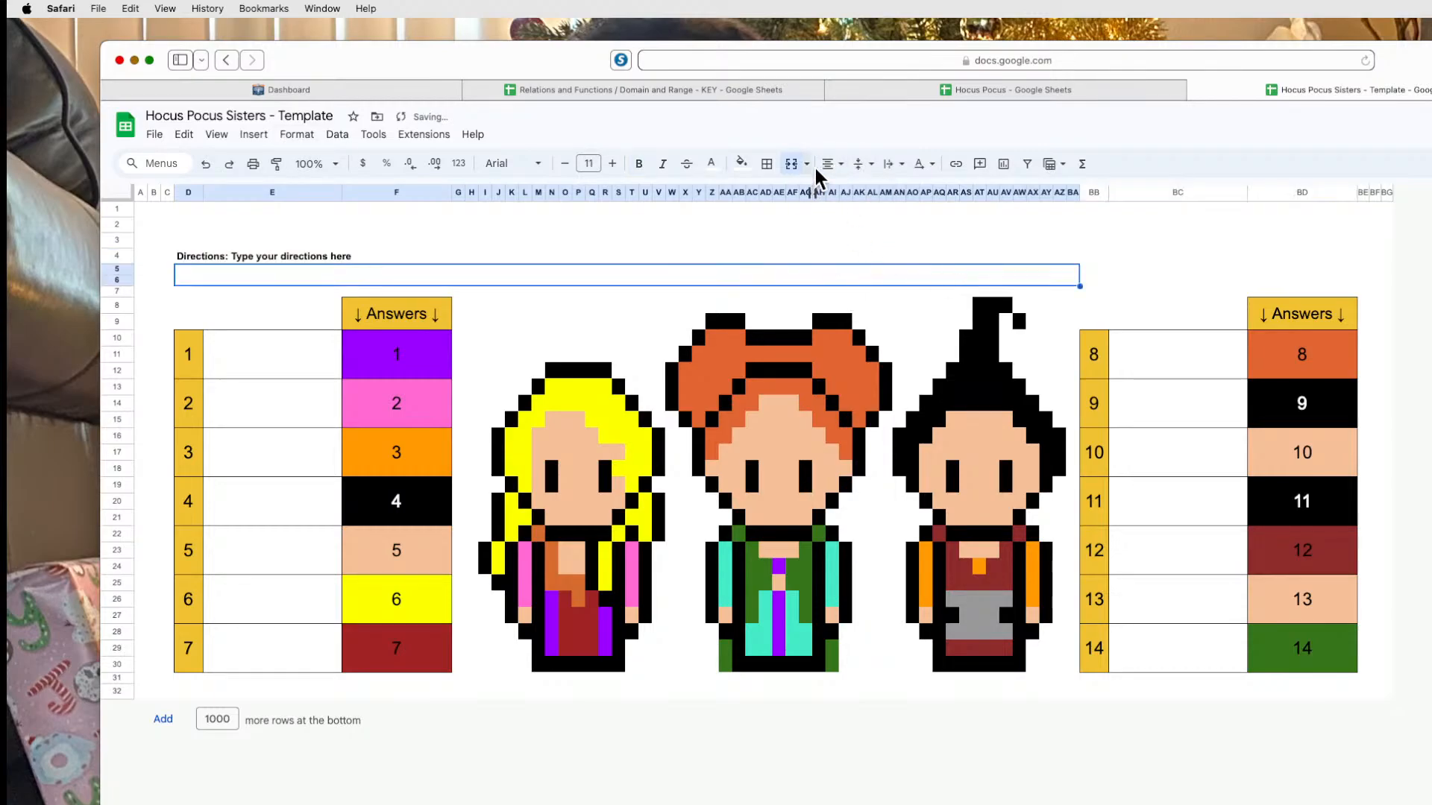
{"action": "left_click", "coordinate": [791, 164]}
{"action": "left_click", "coordinate": [289, 226]}
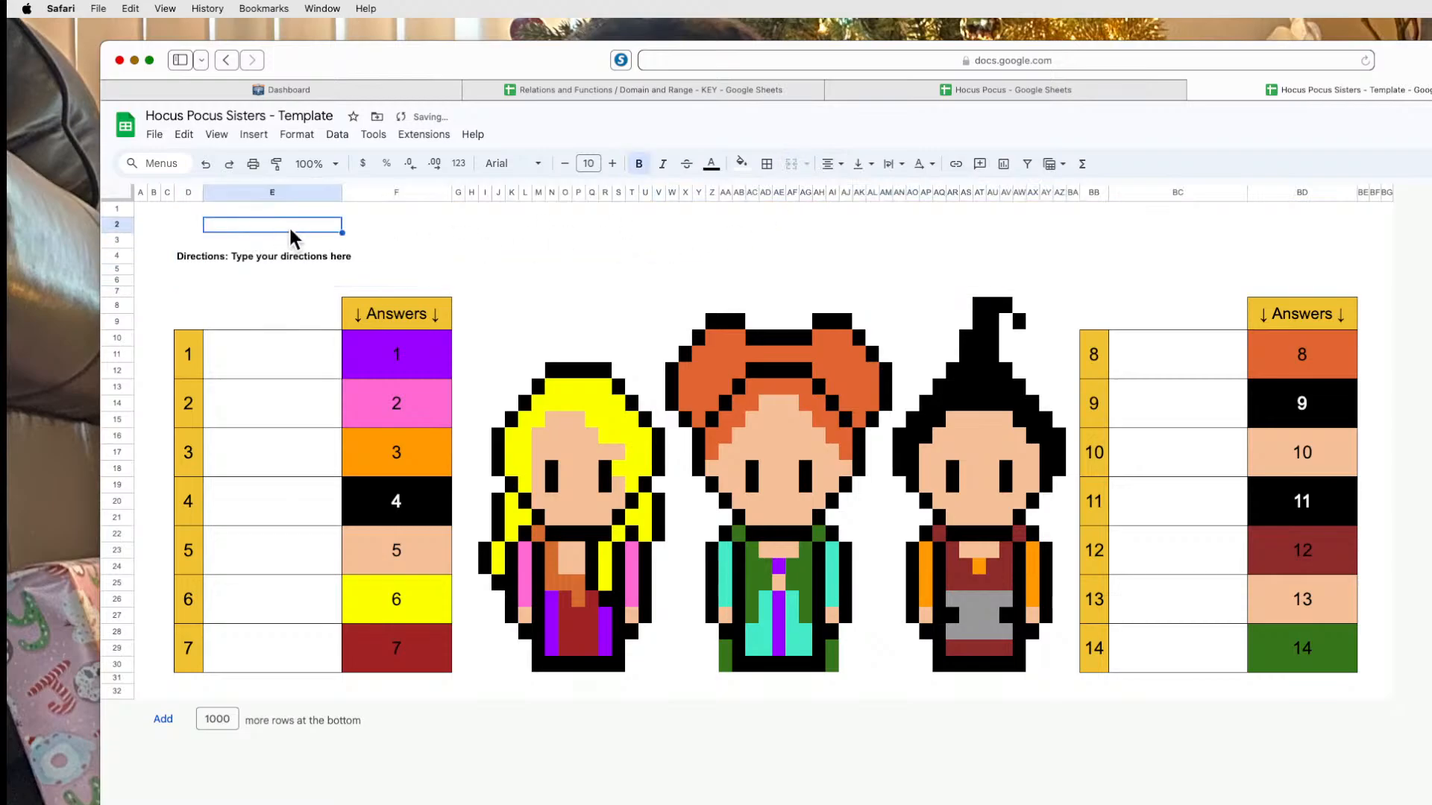
{"action": "left_click", "coordinate": [187, 227]}
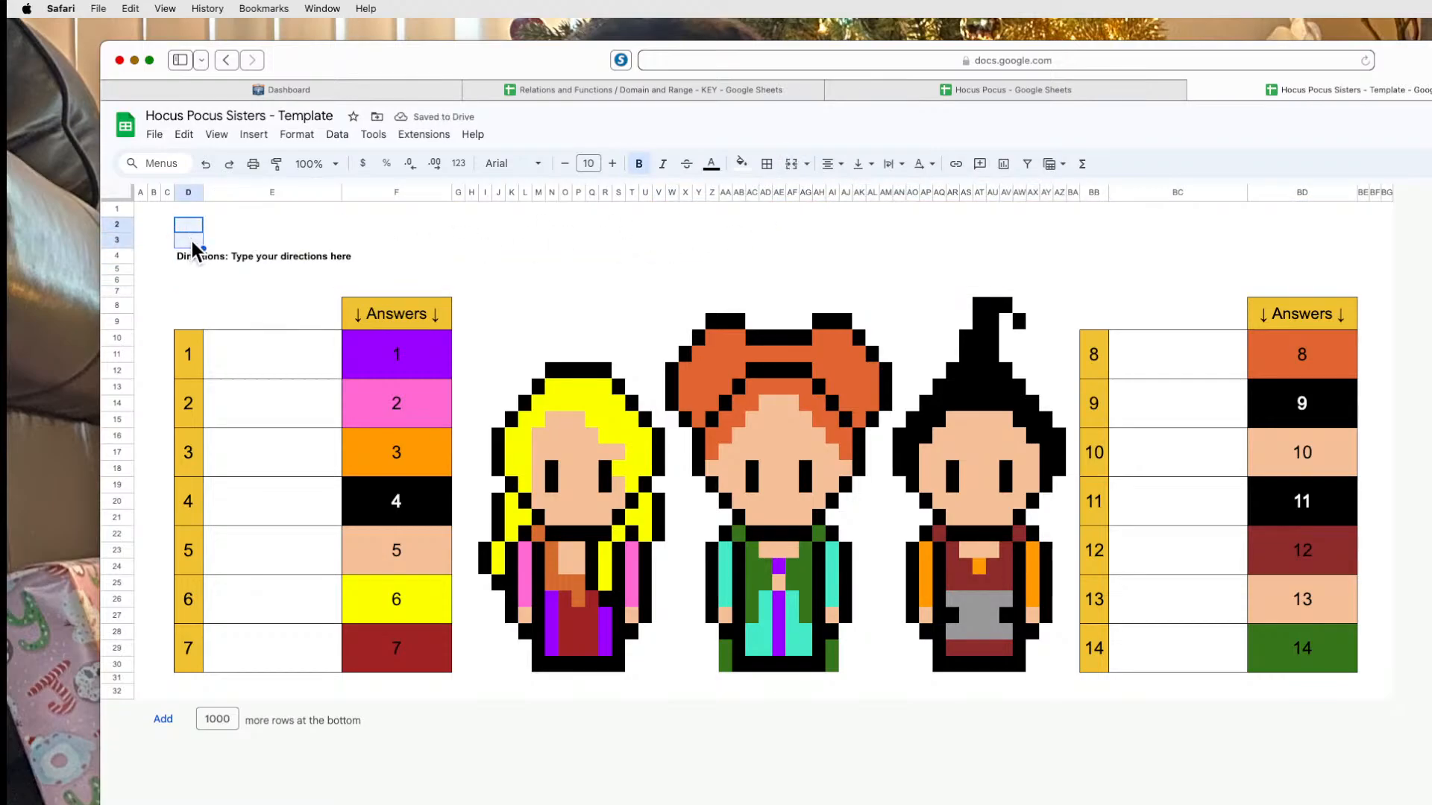
{"action": "left_click", "coordinate": [214, 238]}
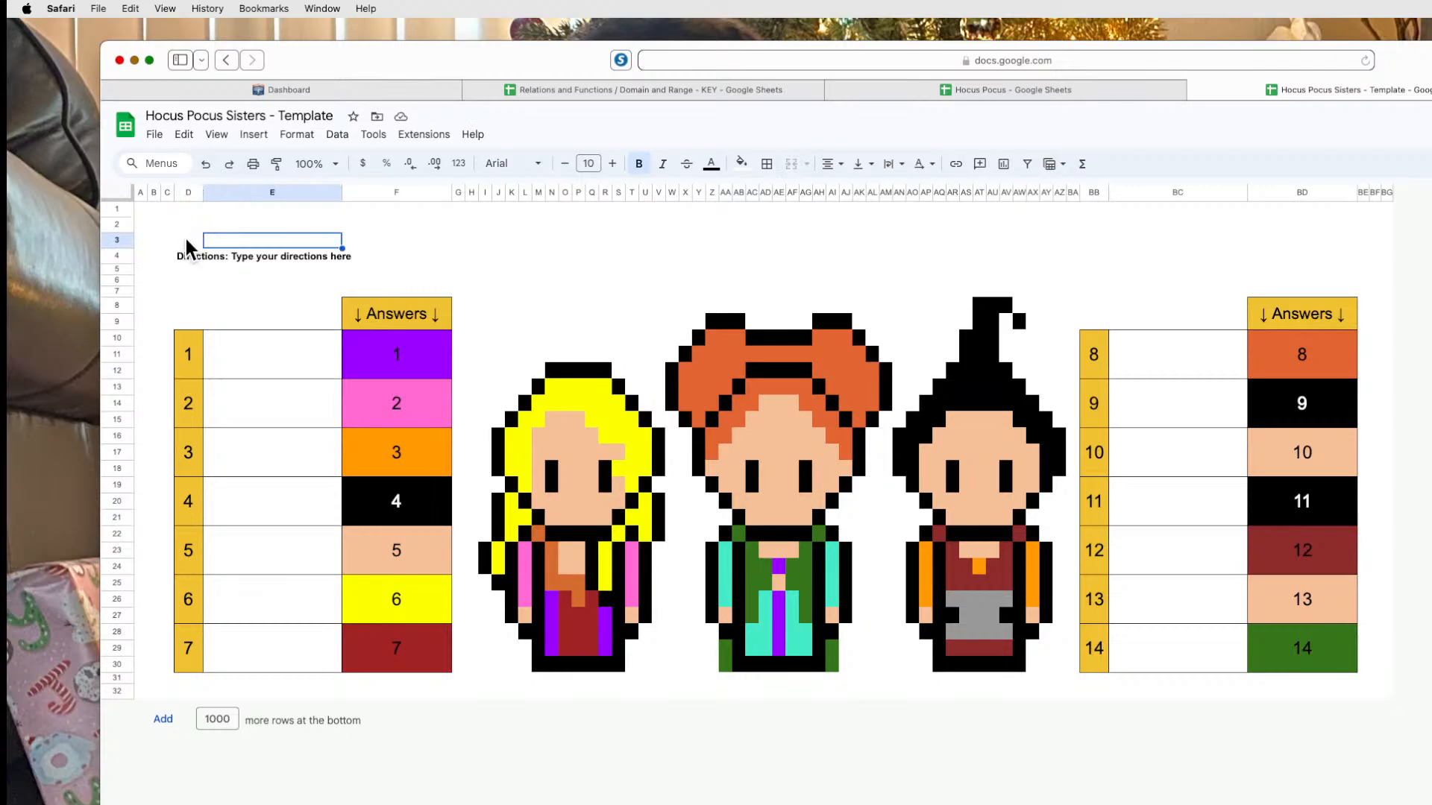
Insert a row below row 3, merge its cells from column D to BD, and set the merged cell's vertical alignment to middle.
{"action": "right_click", "coordinate": [109, 237]}
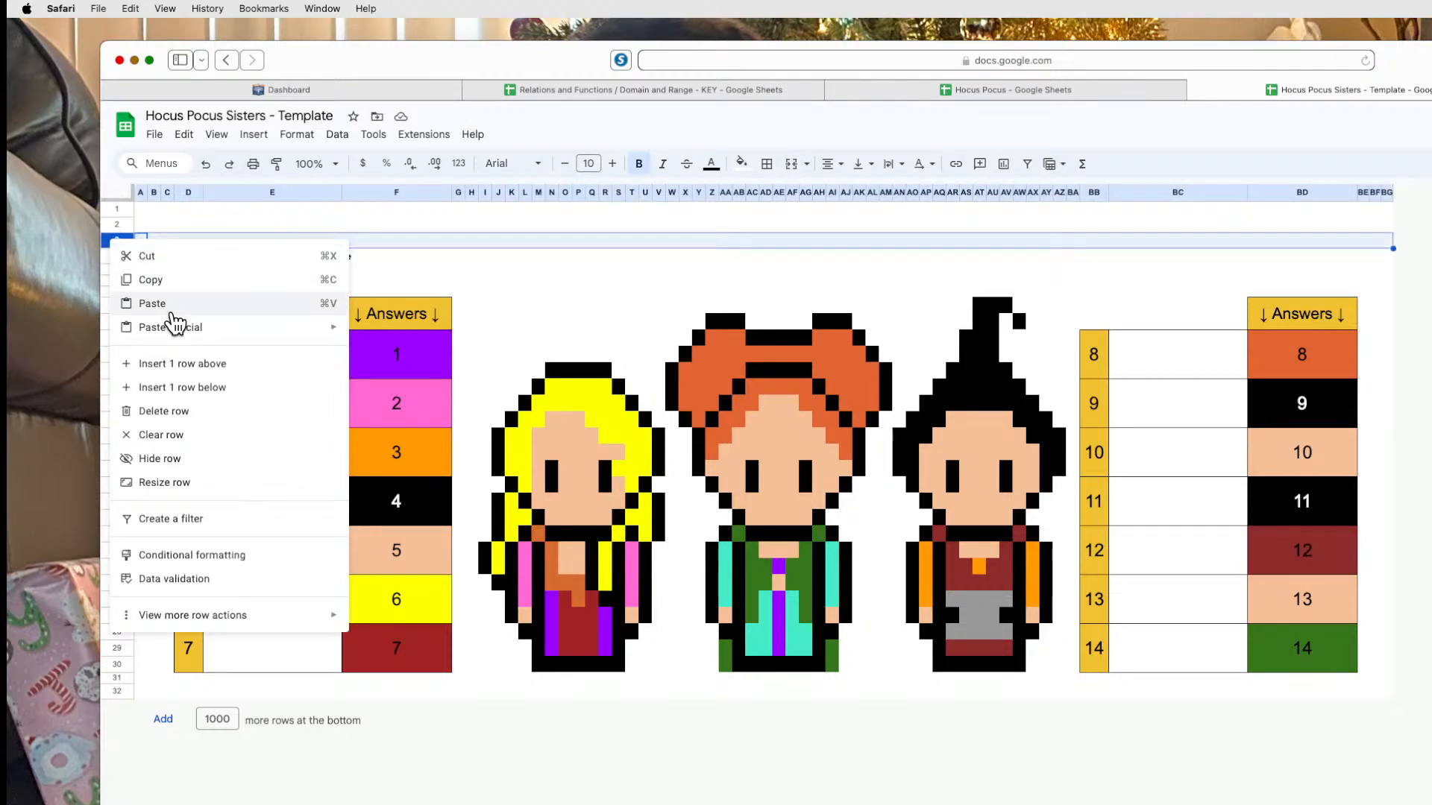
{"action": "left_click", "coordinate": [207, 392]}
{"action": "left_click_drag", "start_coordinate": [191, 252], "coordinate": [1326, 253]}
{"action": "left_click", "coordinate": [792, 163]}
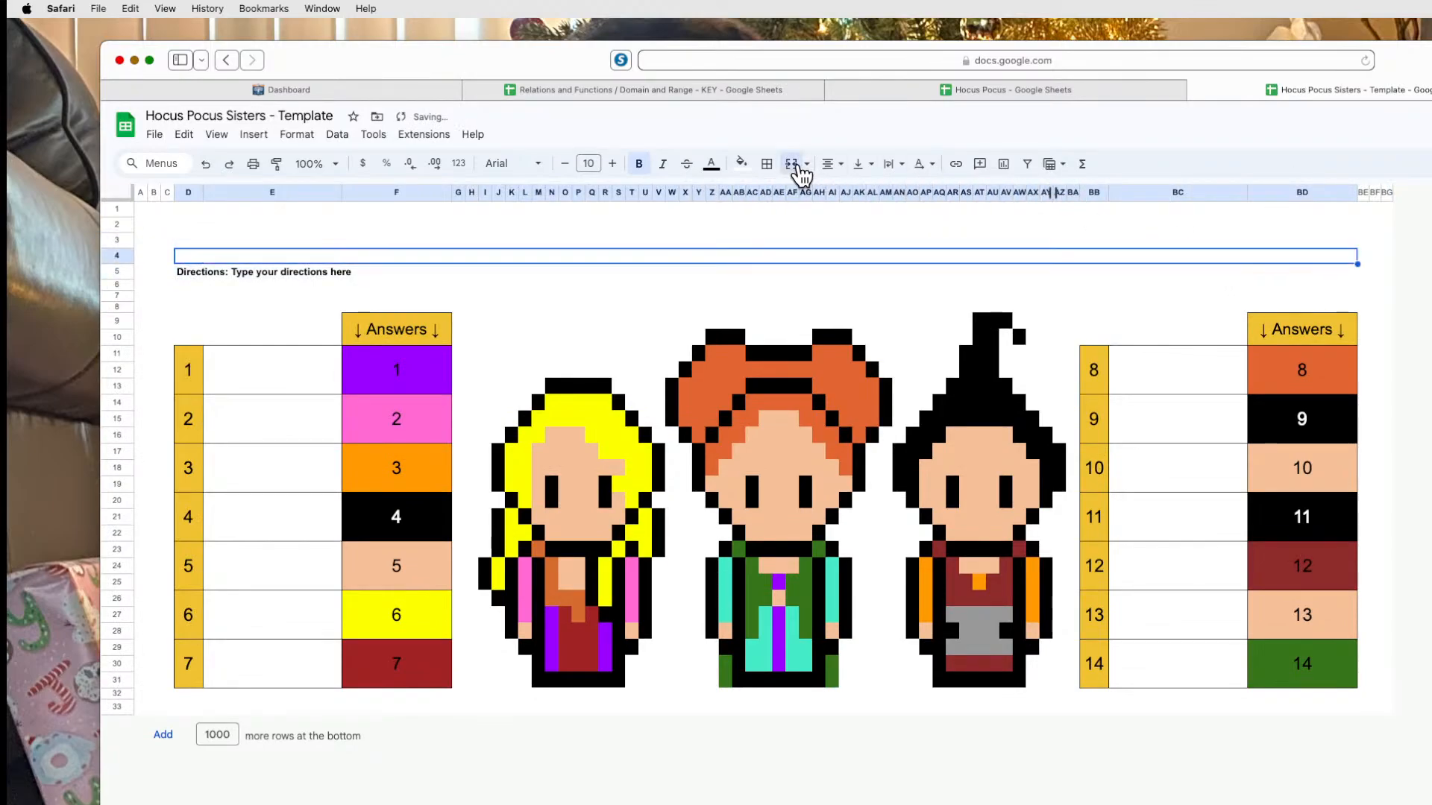
{"action": "left_click", "coordinate": [834, 164]}
{"action": "left_click", "coordinate": [870, 164]}
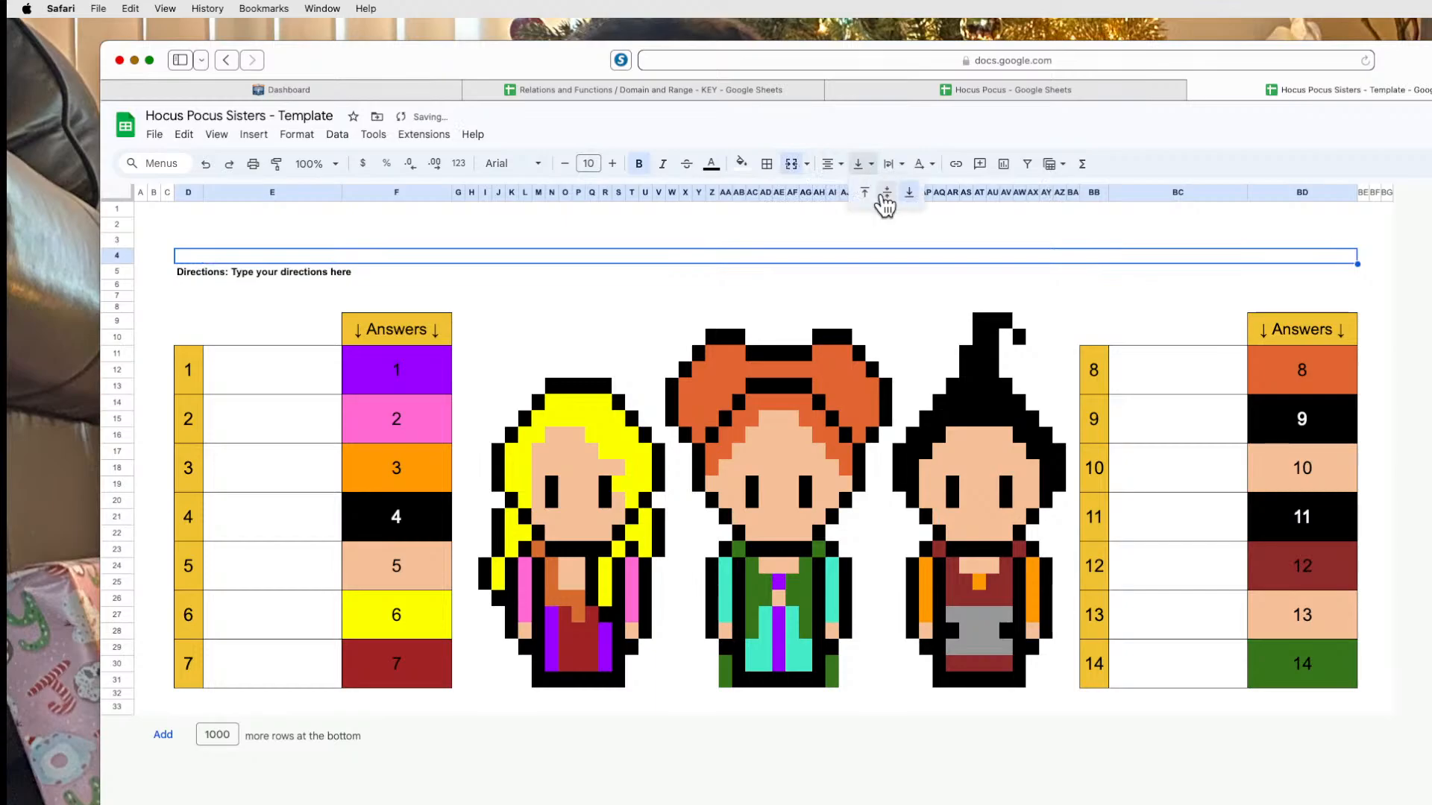
{"action": "left_click", "coordinate": [882, 195]}
Enter "Title" in the merged cell above the directions and enlarge its font size to just over 25.
{"action": "double_click", "coordinate": [820, 256]}
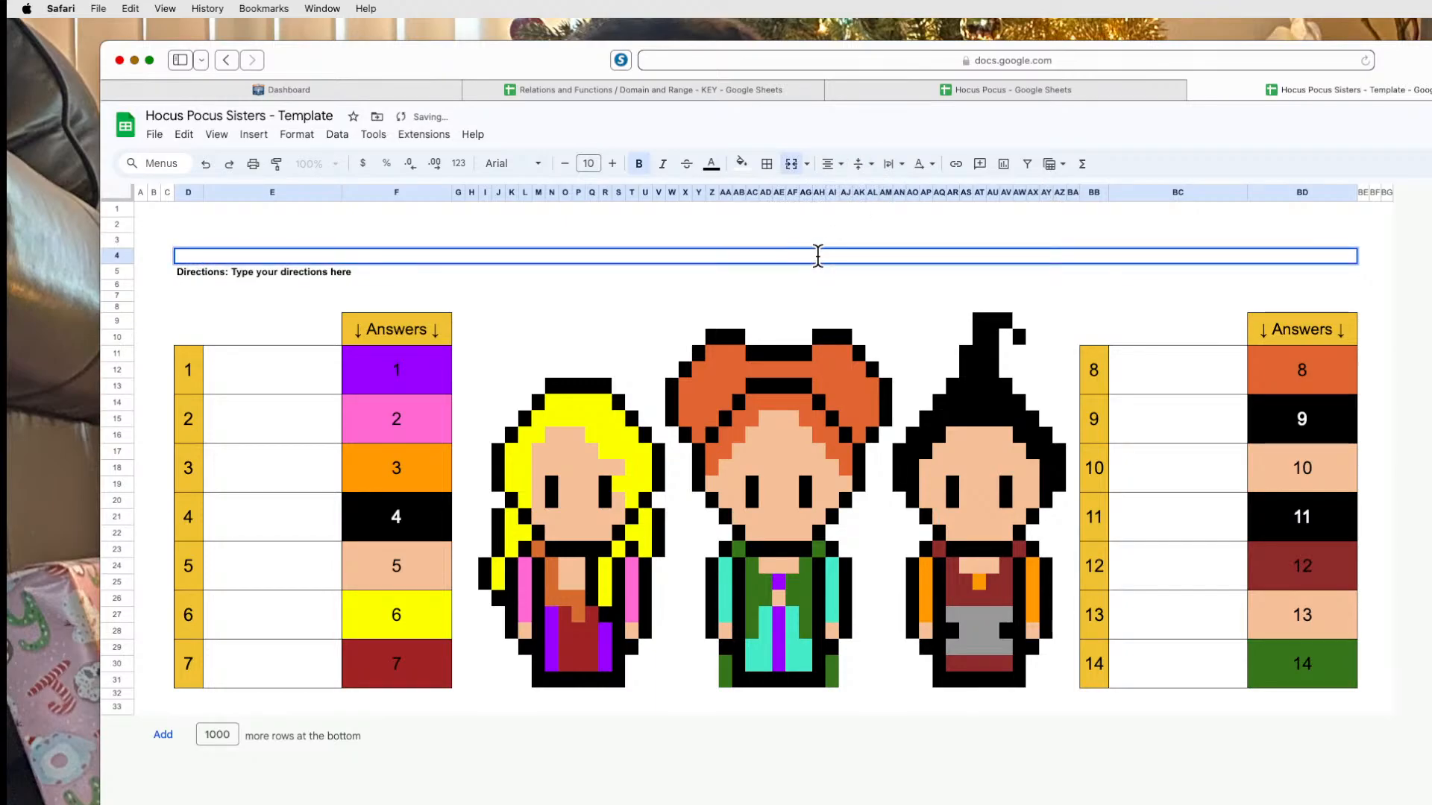
{"action": "type", "text": "Title"}
{"action": "left_click", "coordinate": [789, 289]}
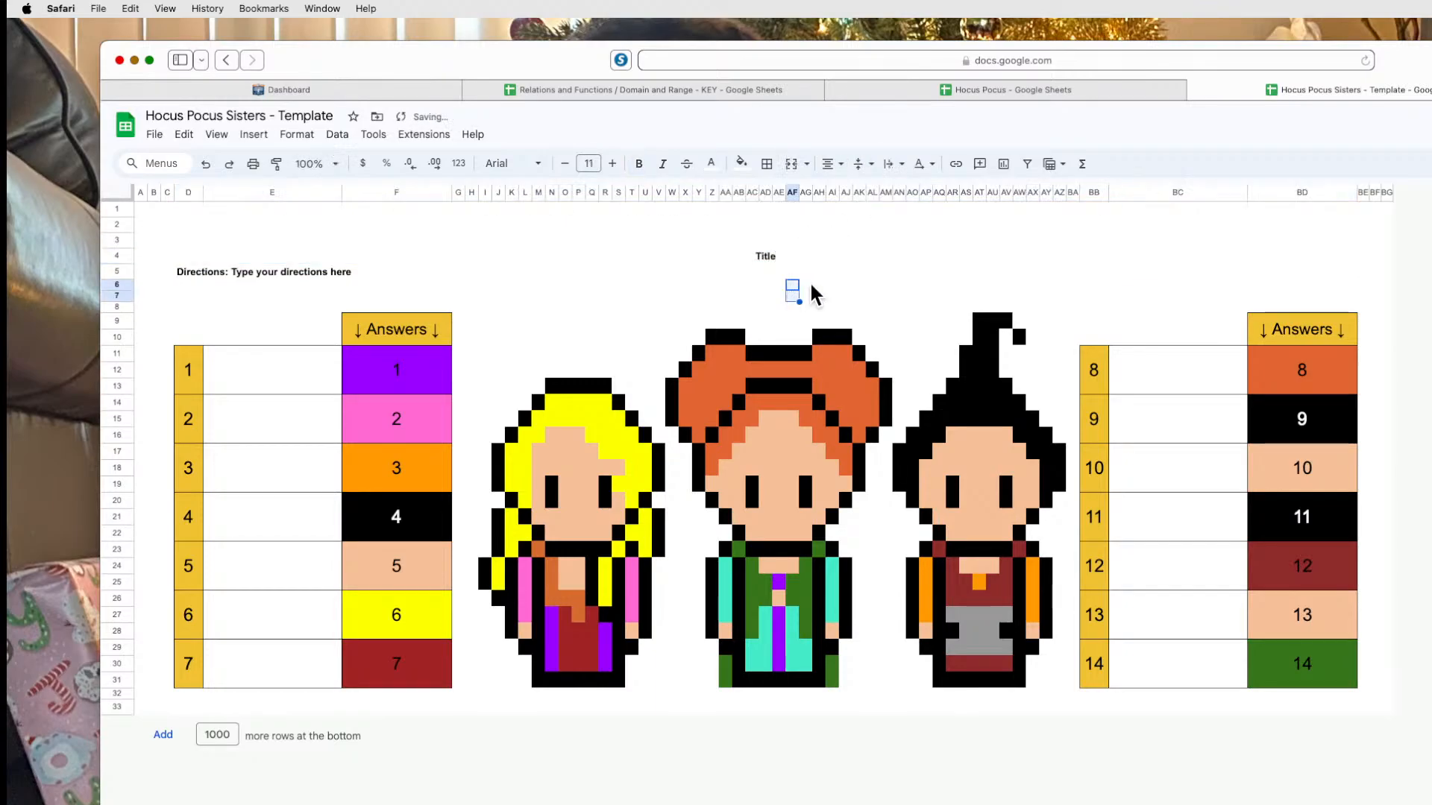
{"action": "left_click", "coordinate": [778, 245]}
{"action": "left_click", "coordinate": [778, 257]}
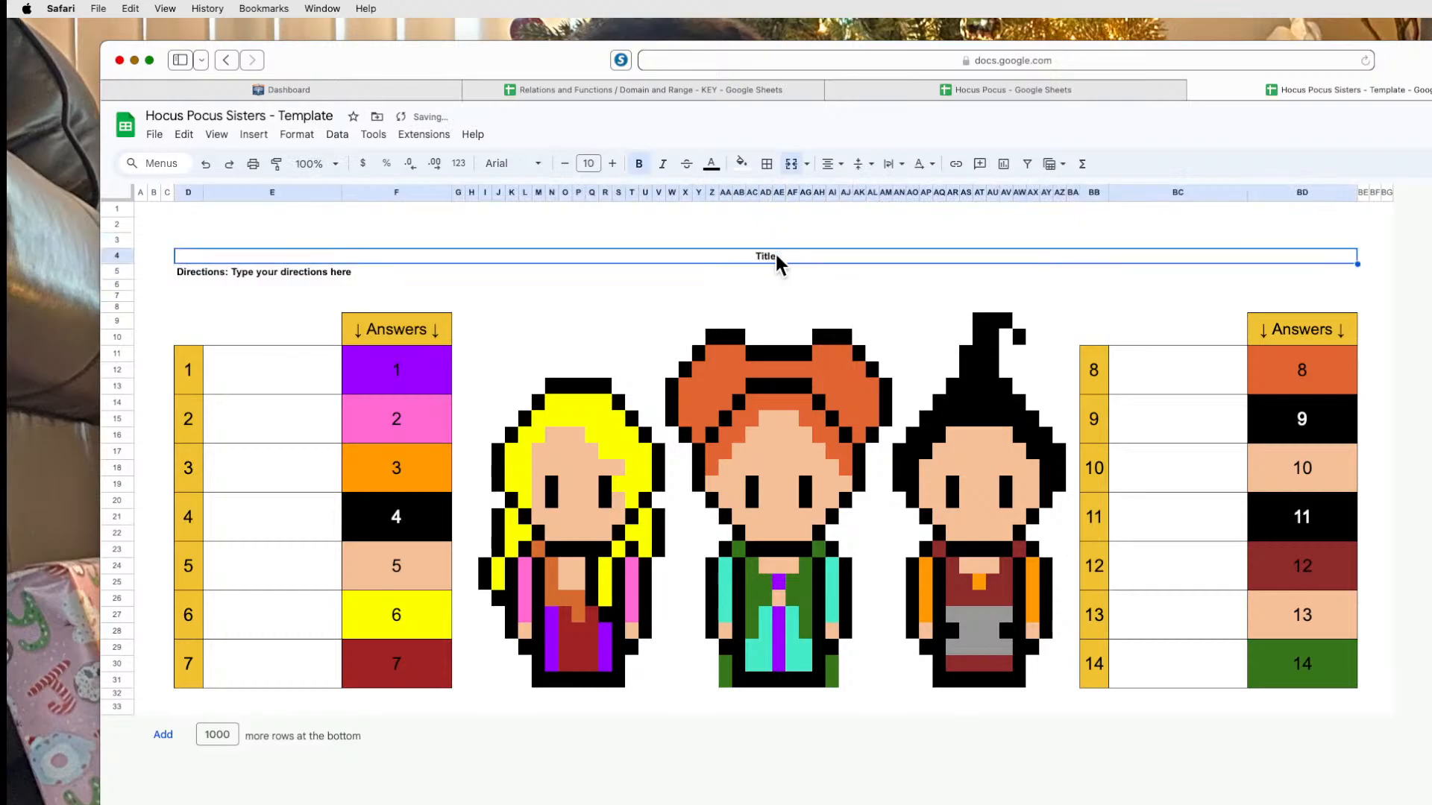
{"action": "left_click", "coordinate": [611, 164]}
{"action": "double_click", "coordinate": [611, 164]}
{"action": "double_click", "coordinate": [611, 165]}
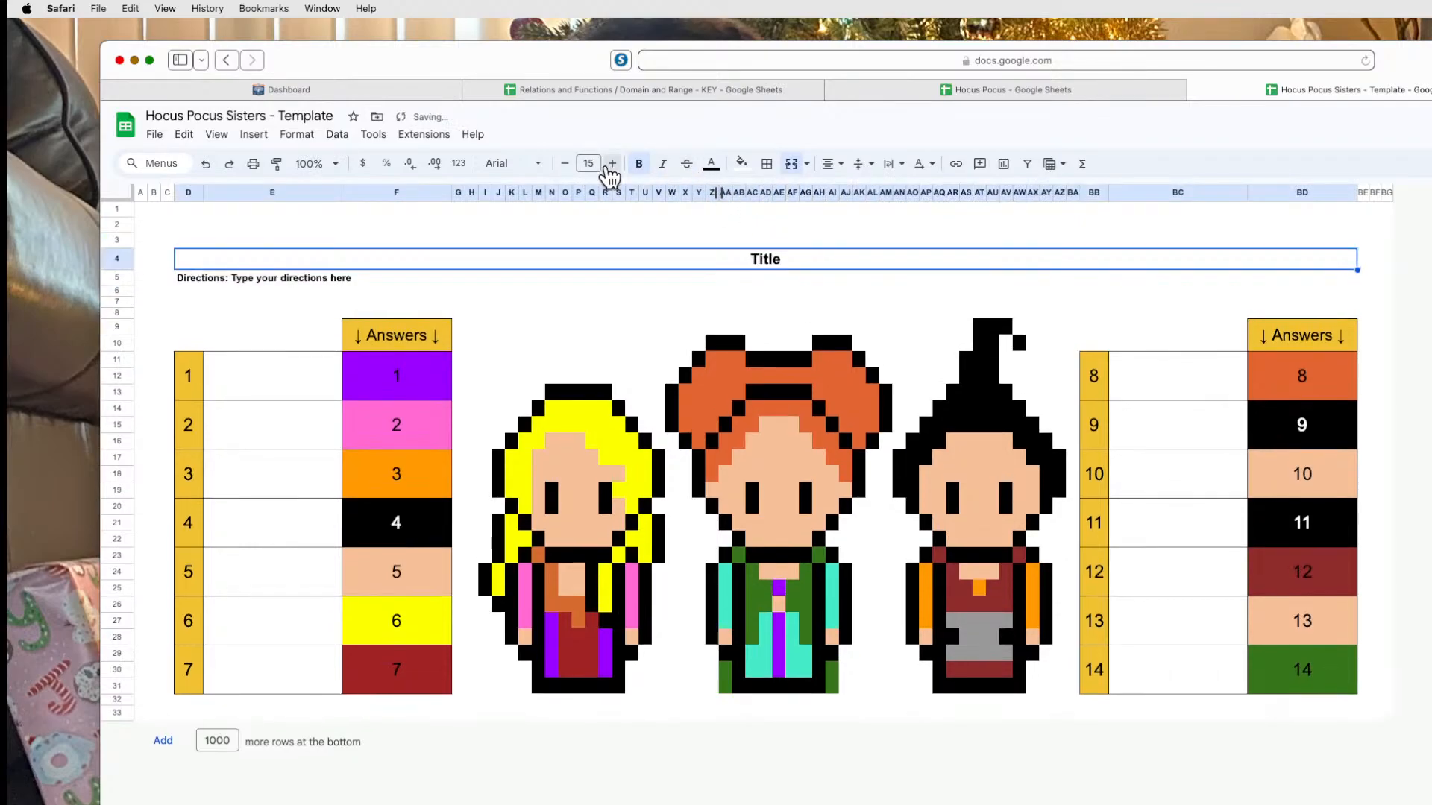
{"action": "double_click", "coordinate": [612, 164]}
{"action": "double_click", "coordinate": [611, 164]}
{"action": "left_click", "coordinate": [612, 164]}
{"action": "double_click", "coordinate": [612, 164]}
{"action": "left_click", "coordinate": [612, 164]}
{"action": "double_click", "coordinate": [612, 164]}
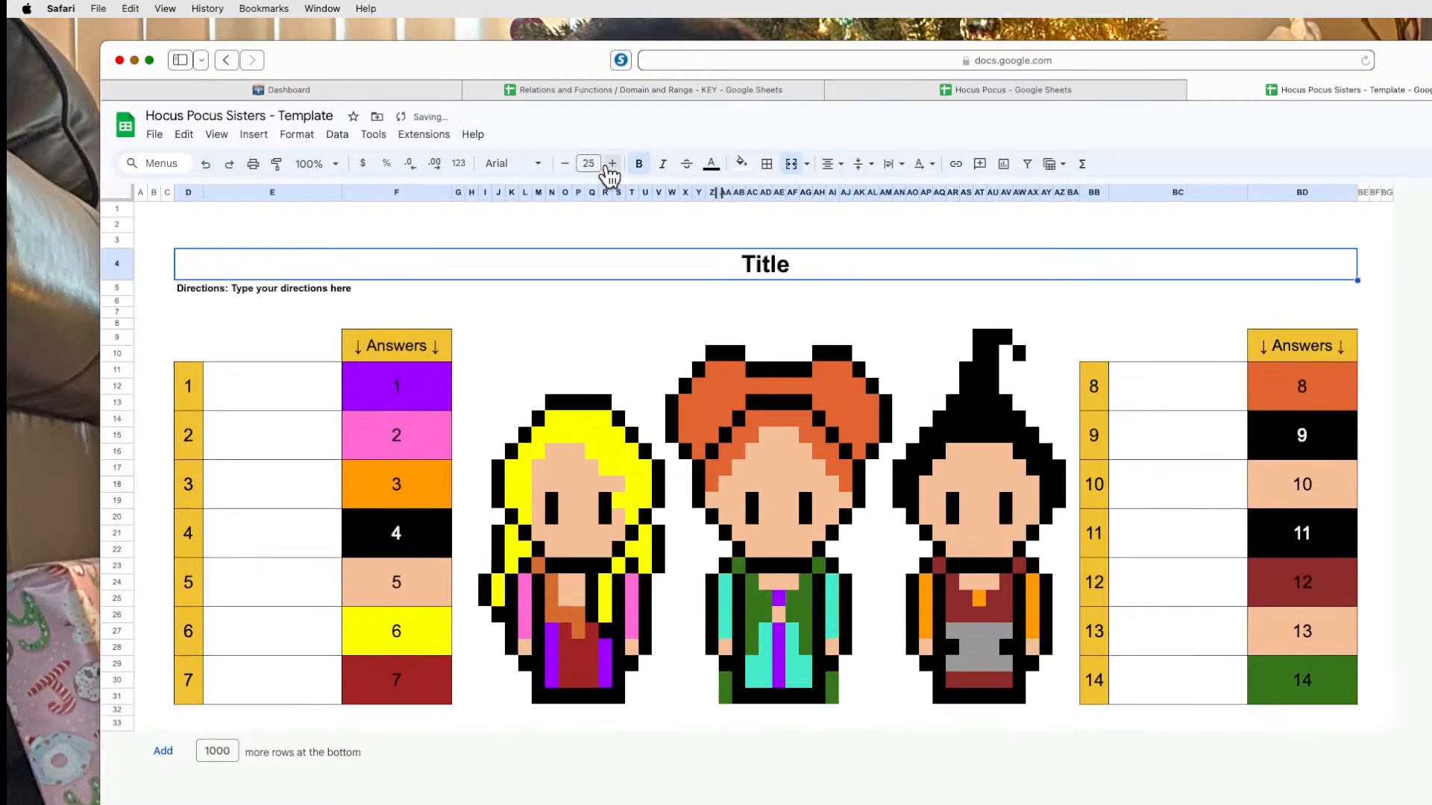
{"action": "double_click", "coordinate": [611, 164]}
{"action": "left_click", "coordinate": [1387, 291]}
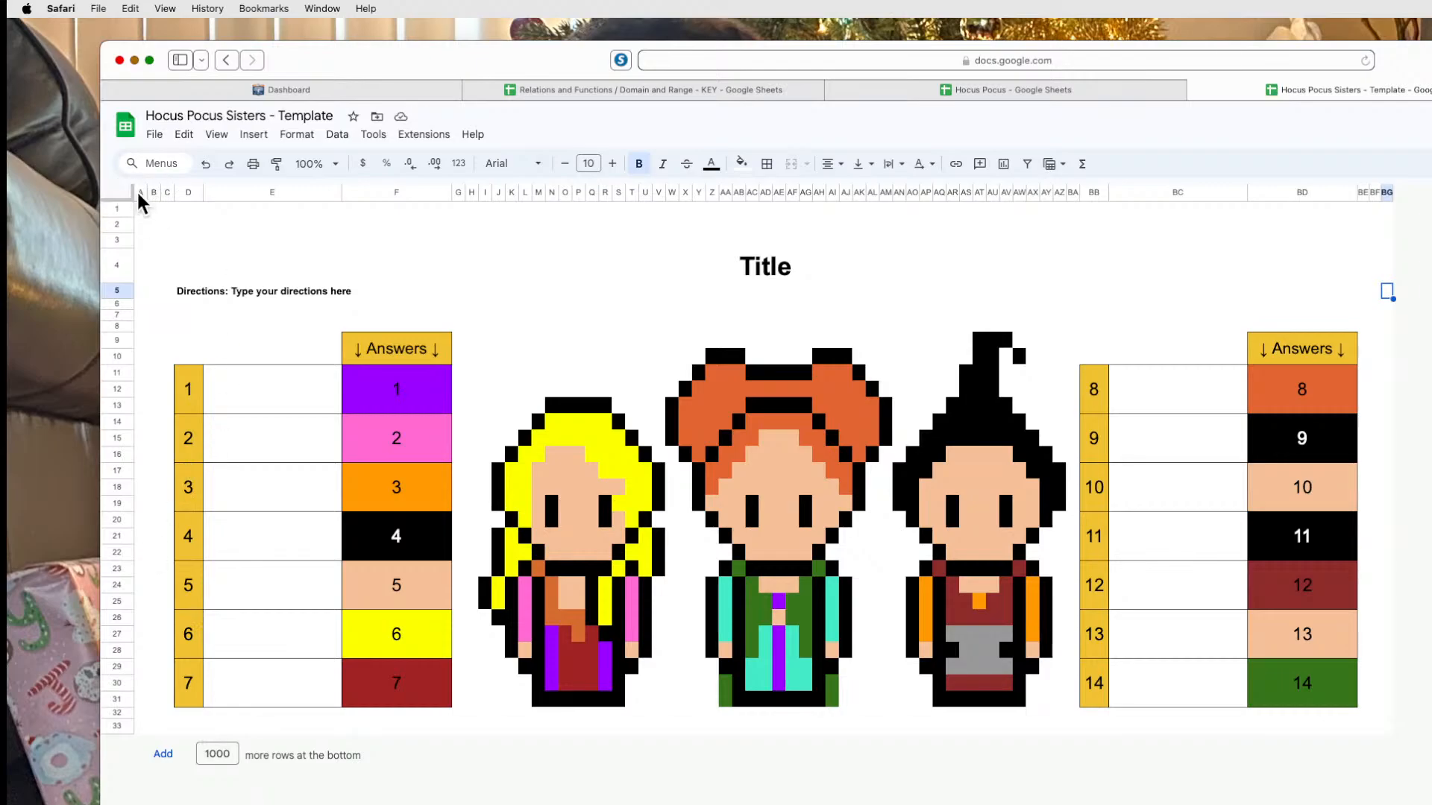
Insert one row below row 33 to match the three spare rows and columns along the sheet's other edges.
{"action": "left_click_drag", "start_coordinate": [140, 192], "coordinate": [167, 192]}
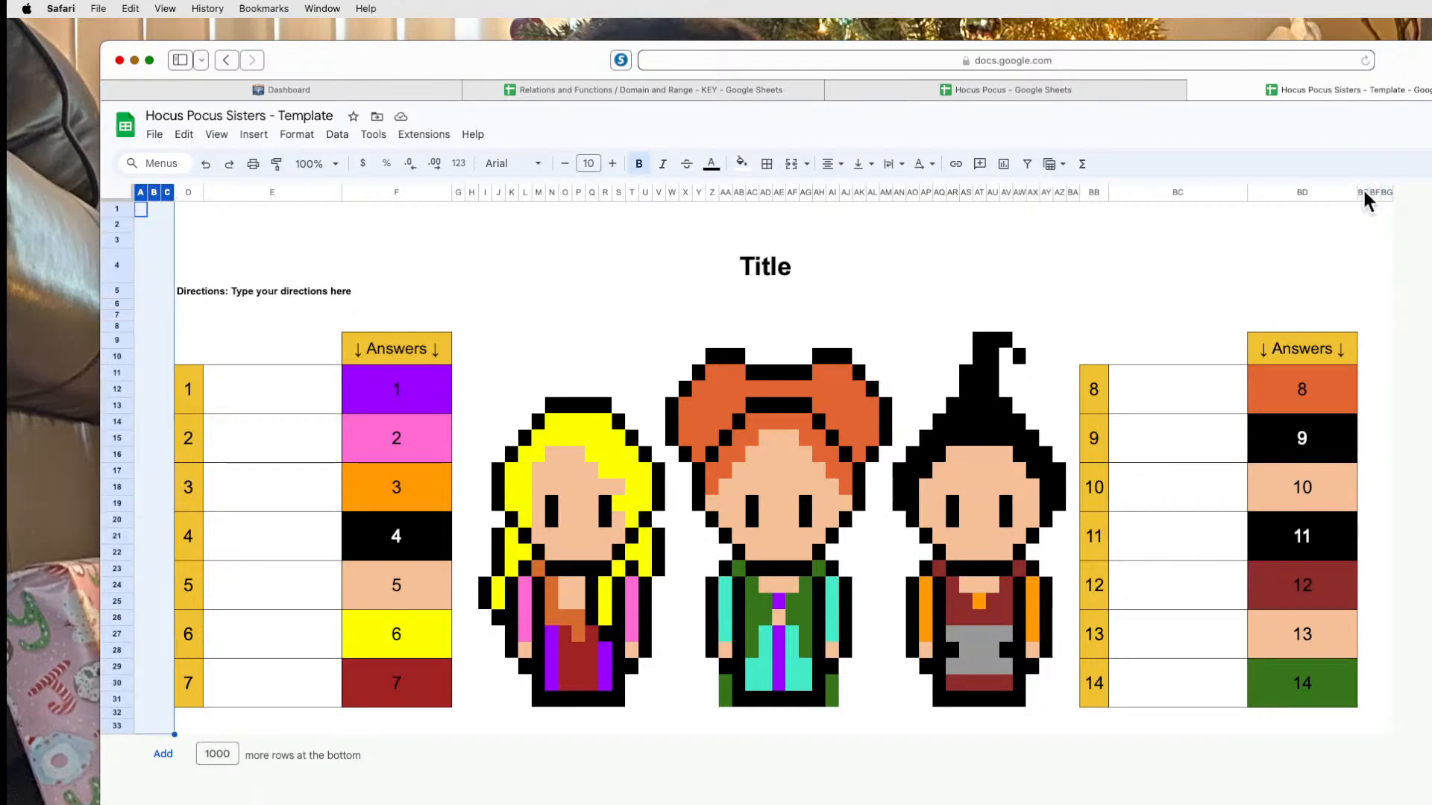
{"action": "left_click_drag", "start_coordinate": [1362, 192], "coordinate": [1386, 193]}
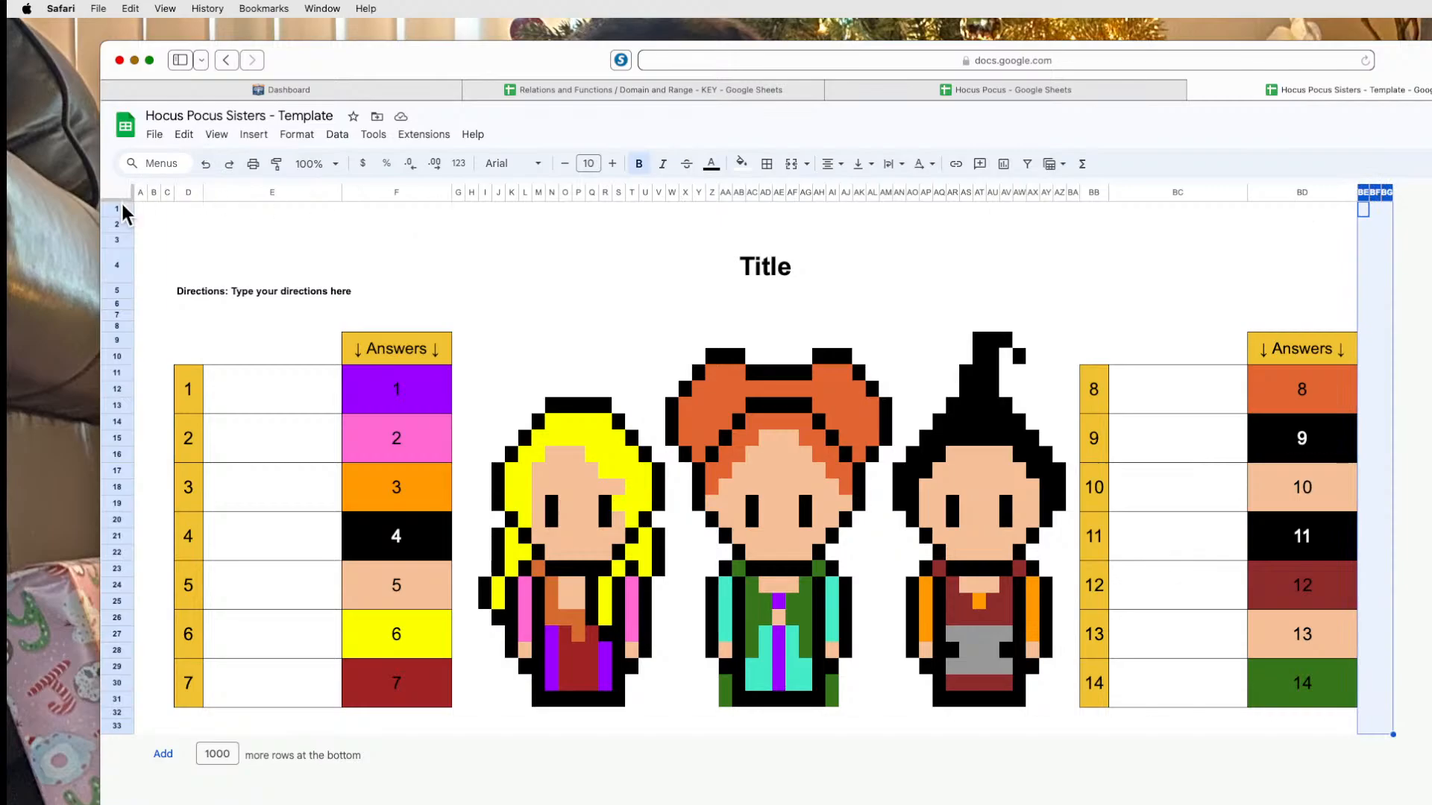
{"action": "left_click_drag", "start_coordinate": [117, 209], "coordinate": [117, 240]}
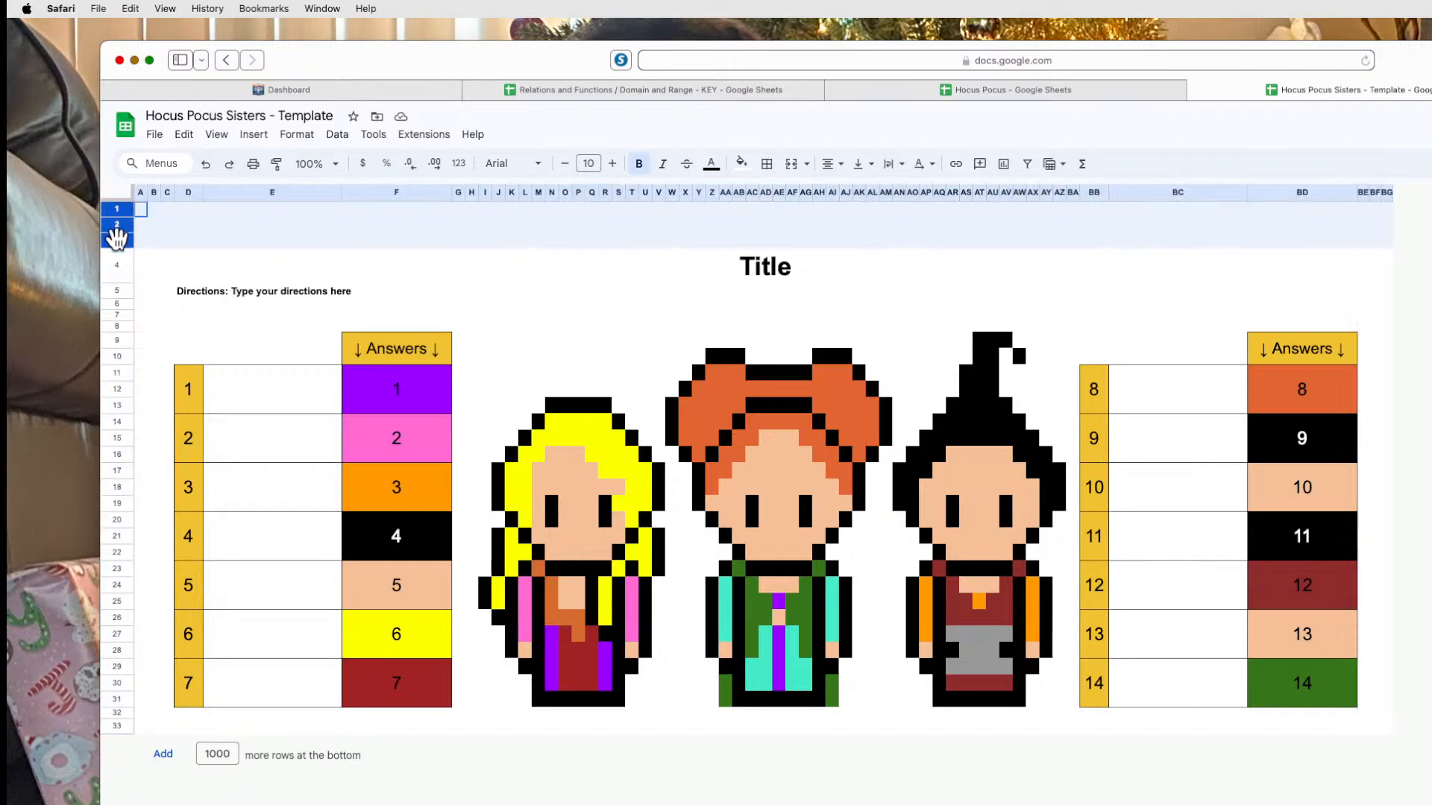
{"action": "left_click_drag", "start_coordinate": [118, 712], "coordinate": [118, 725]}
{"action": "right_click", "coordinate": [121, 723]}
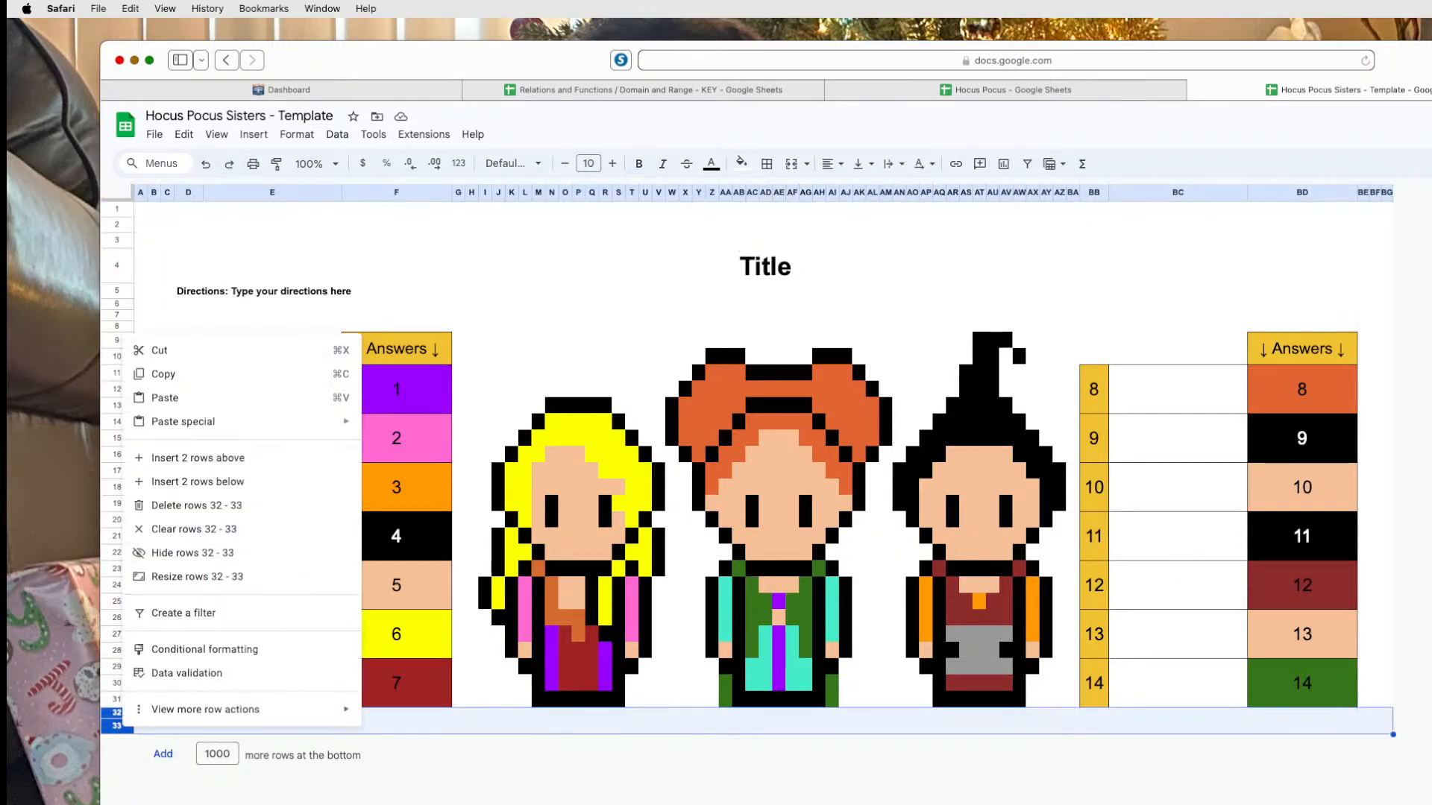
{"action": "left_click", "coordinate": [392, 727]}
{"action": "left_click", "coordinate": [121, 724]}
{"action": "right_click", "coordinate": [121, 723]}
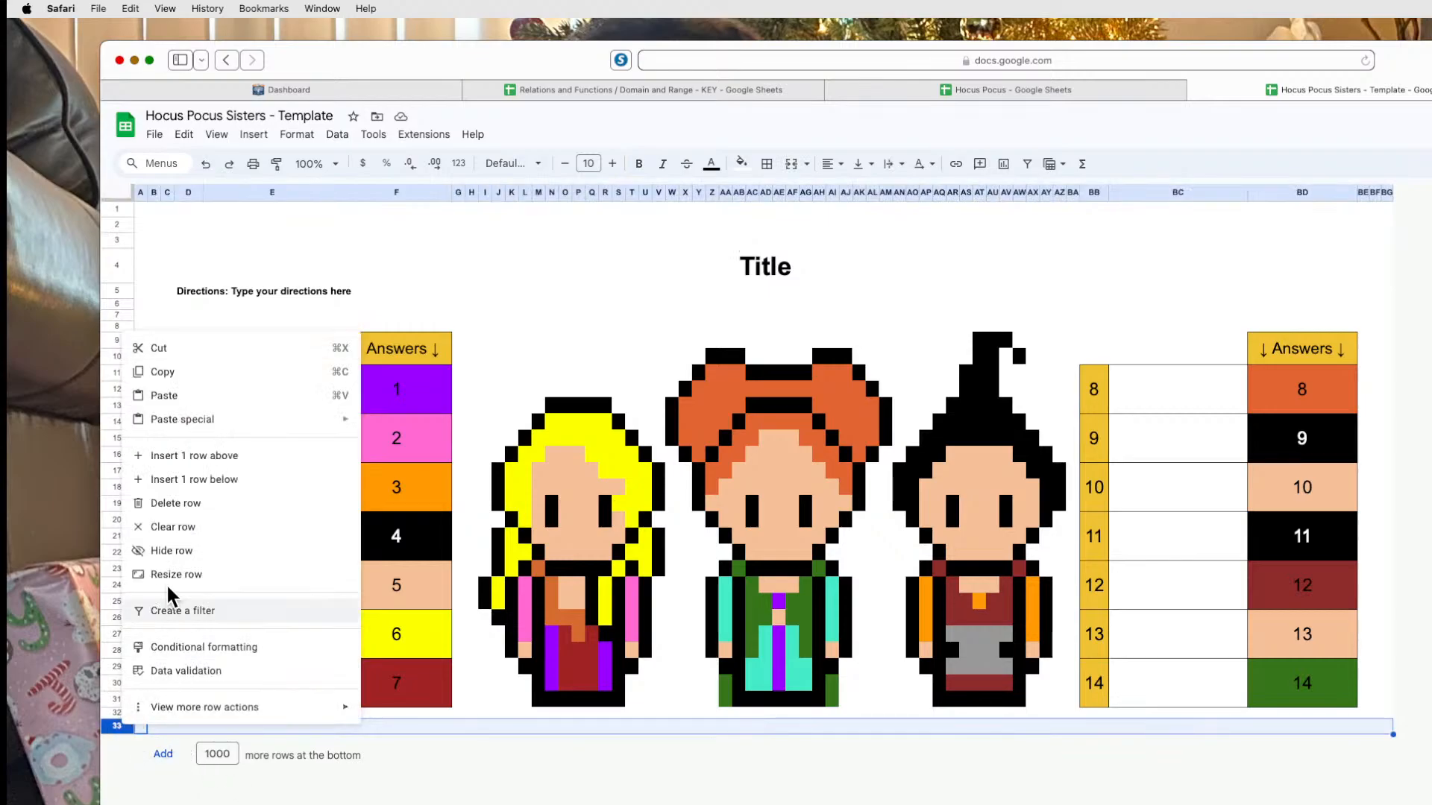
{"action": "left_click", "coordinate": [185, 477]}
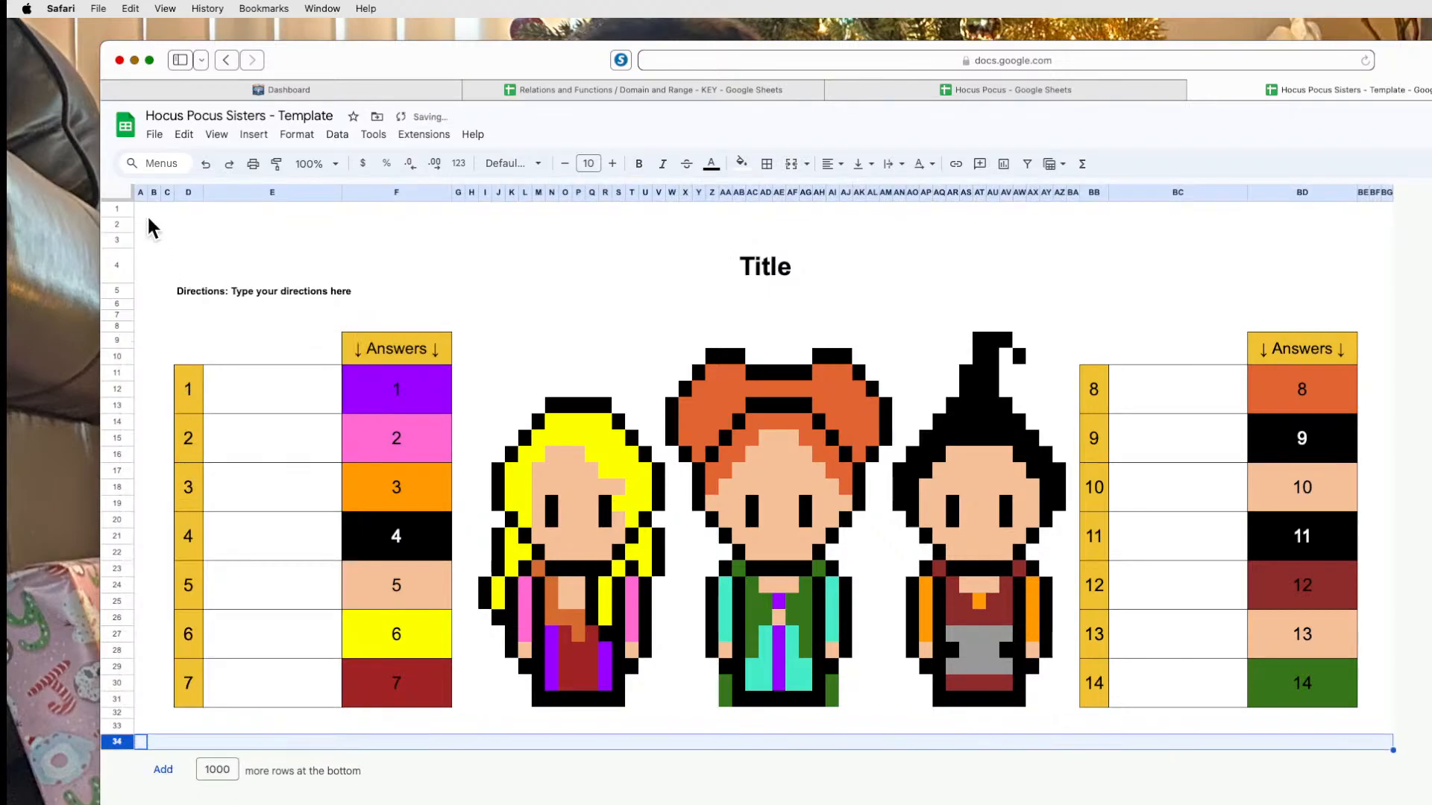
Widen edge columns A to C and BE to BG, and make rows 1 to 3 and 32 to 34 slightly taller to match.
{"action": "left_click_drag", "start_coordinate": [140, 192], "coordinate": [176, 195]}
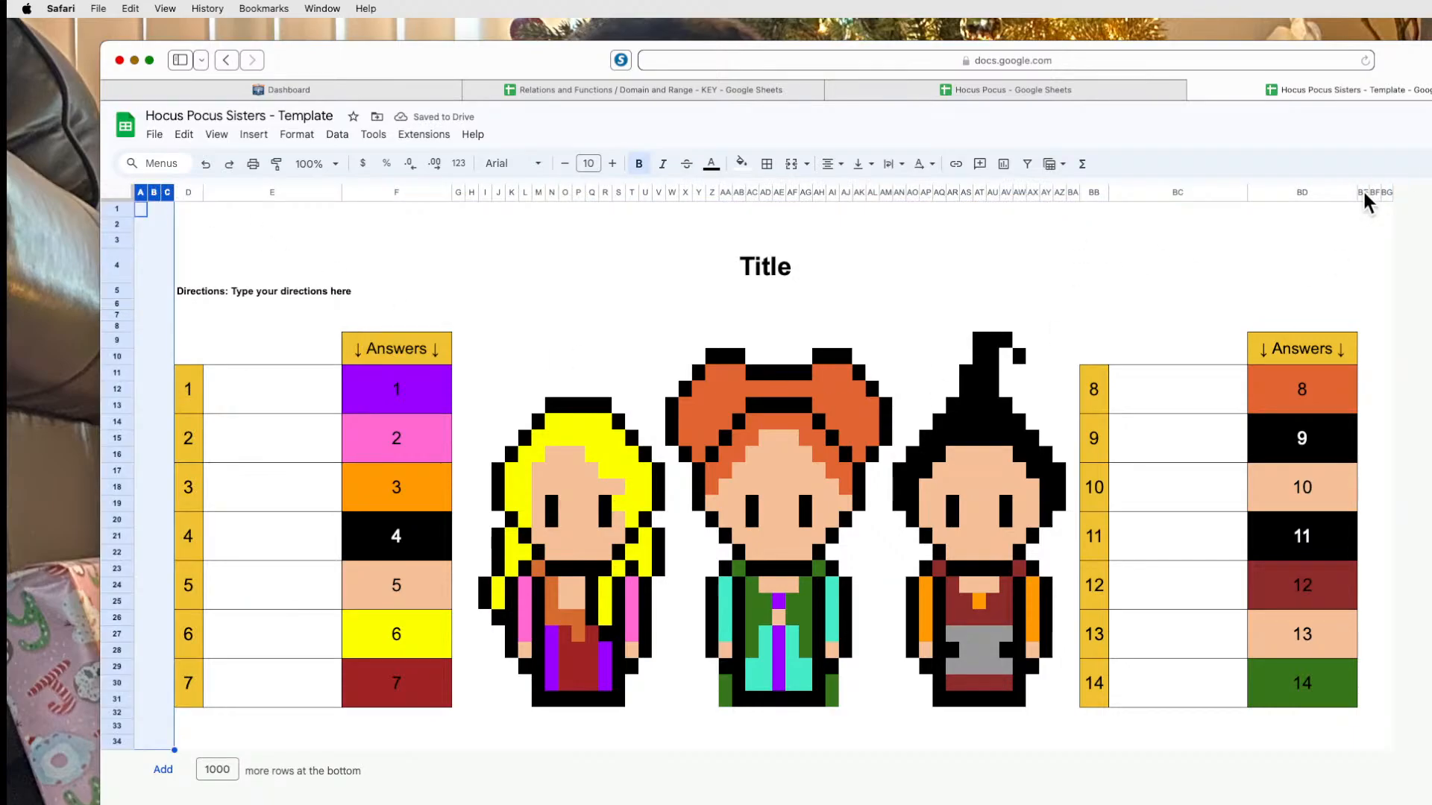
{"action": "left_click_drag", "start_coordinate": [1363, 192], "coordinate": [1388, 192]}
{"action": "left_click_drag", "start_coordinate": [144, 192], "coordinate": [118, 239]}
{"action": "left_click_drag", "start_coordinate": [124, 713], "coordinate": [118, 741]}
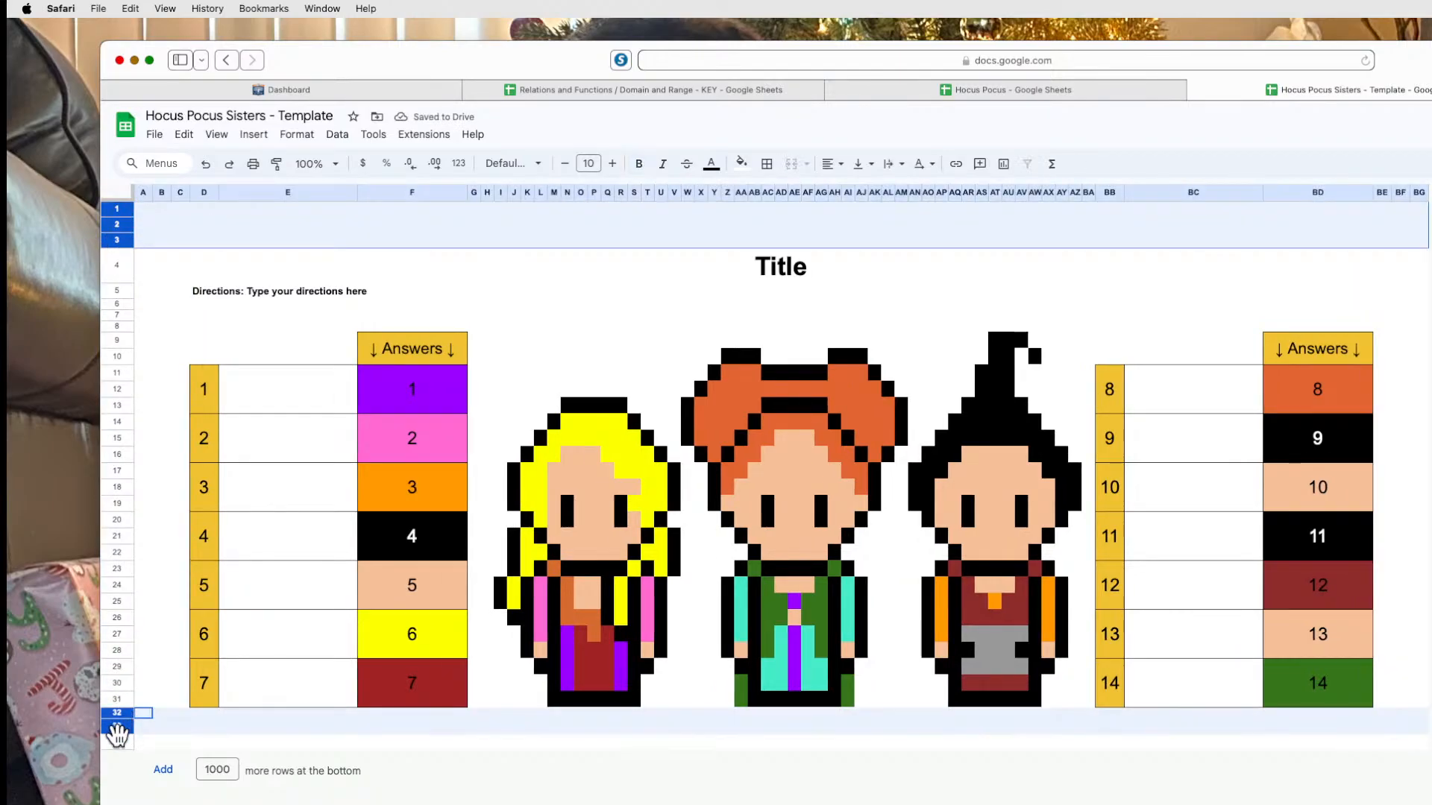
{"action": "left_click_drag", "start_coordinate": [116, 216], "coordinate": [116, 219]}
{"action": "left_click", "coordinate": [1419, 494]}
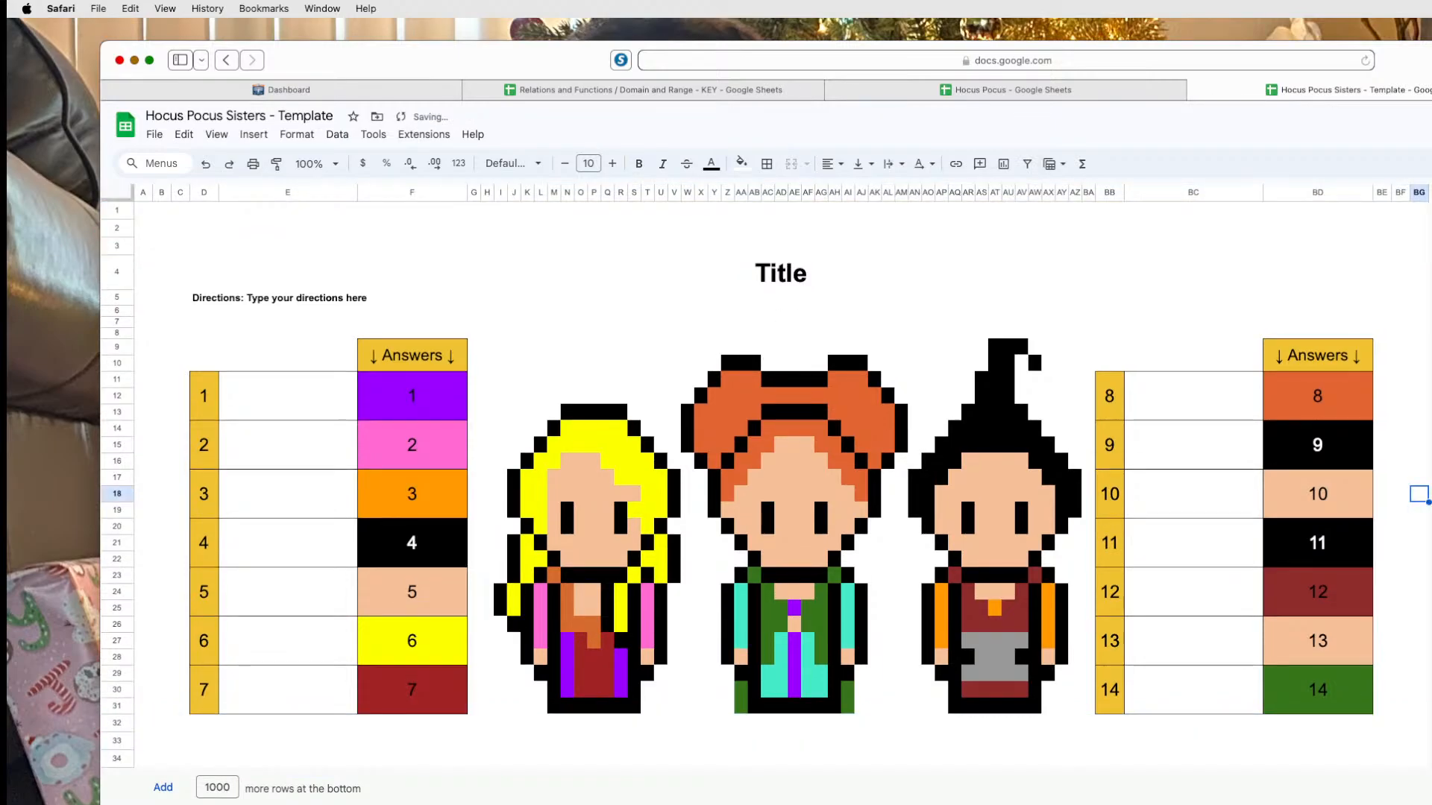
Fill the outermost frame, columns A and BG with rows 1 and 34, with the custom orange from the character's hair.
{"action": "left_click", "coordinate": [143, 192]}
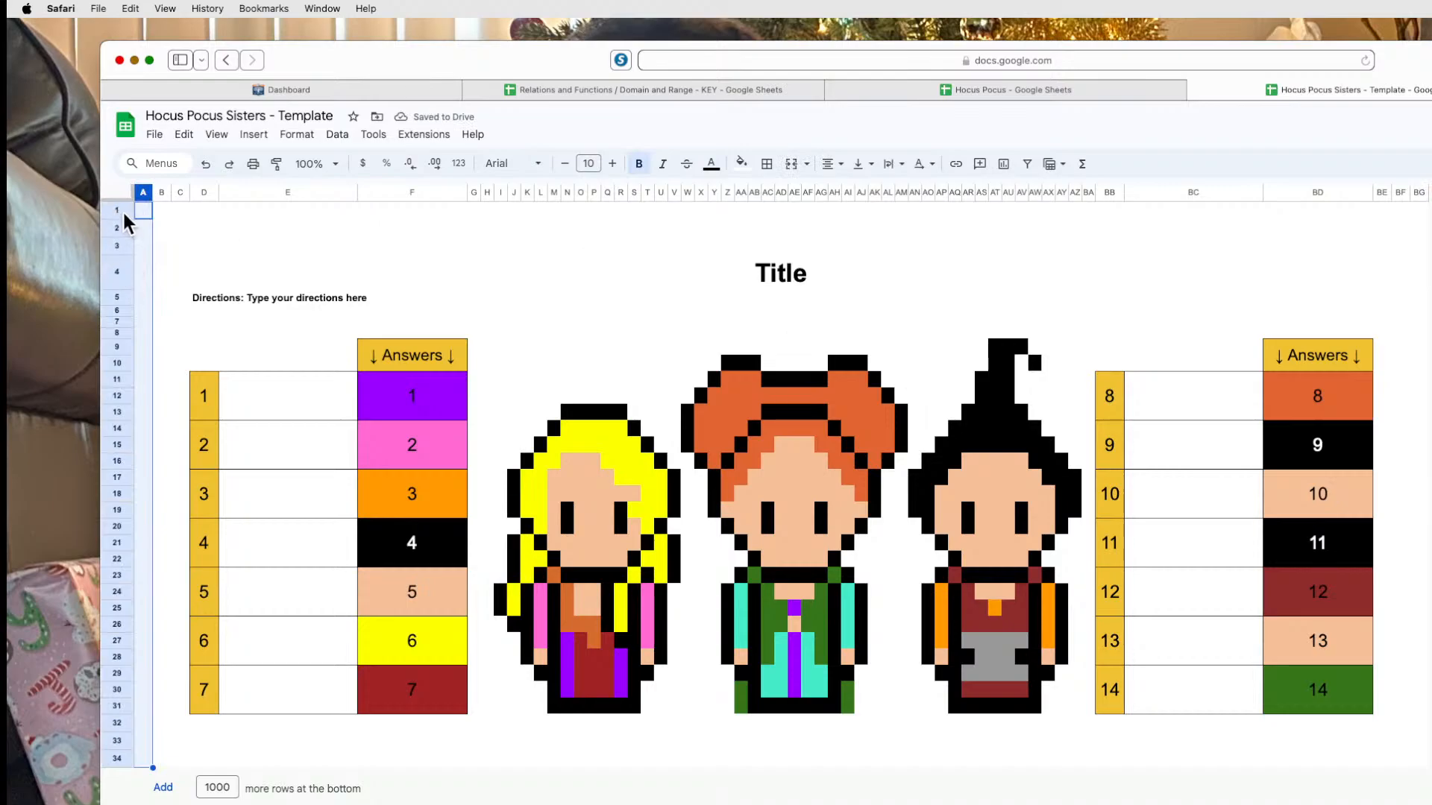
{"action": "left_click", "coordinate": [122, 208]}
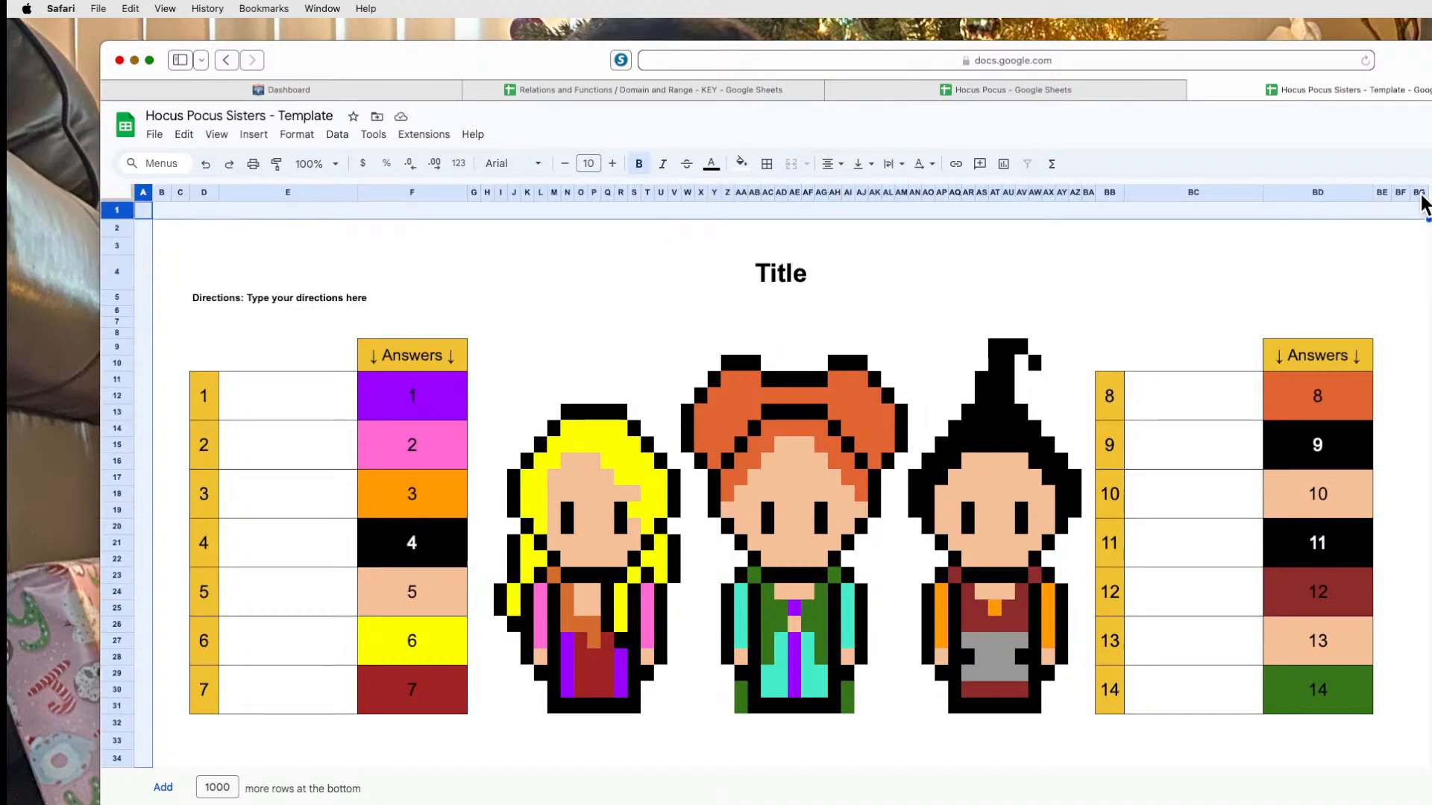
{"action": "left_click", "coordinate": [1419, 192], "text": "super"}
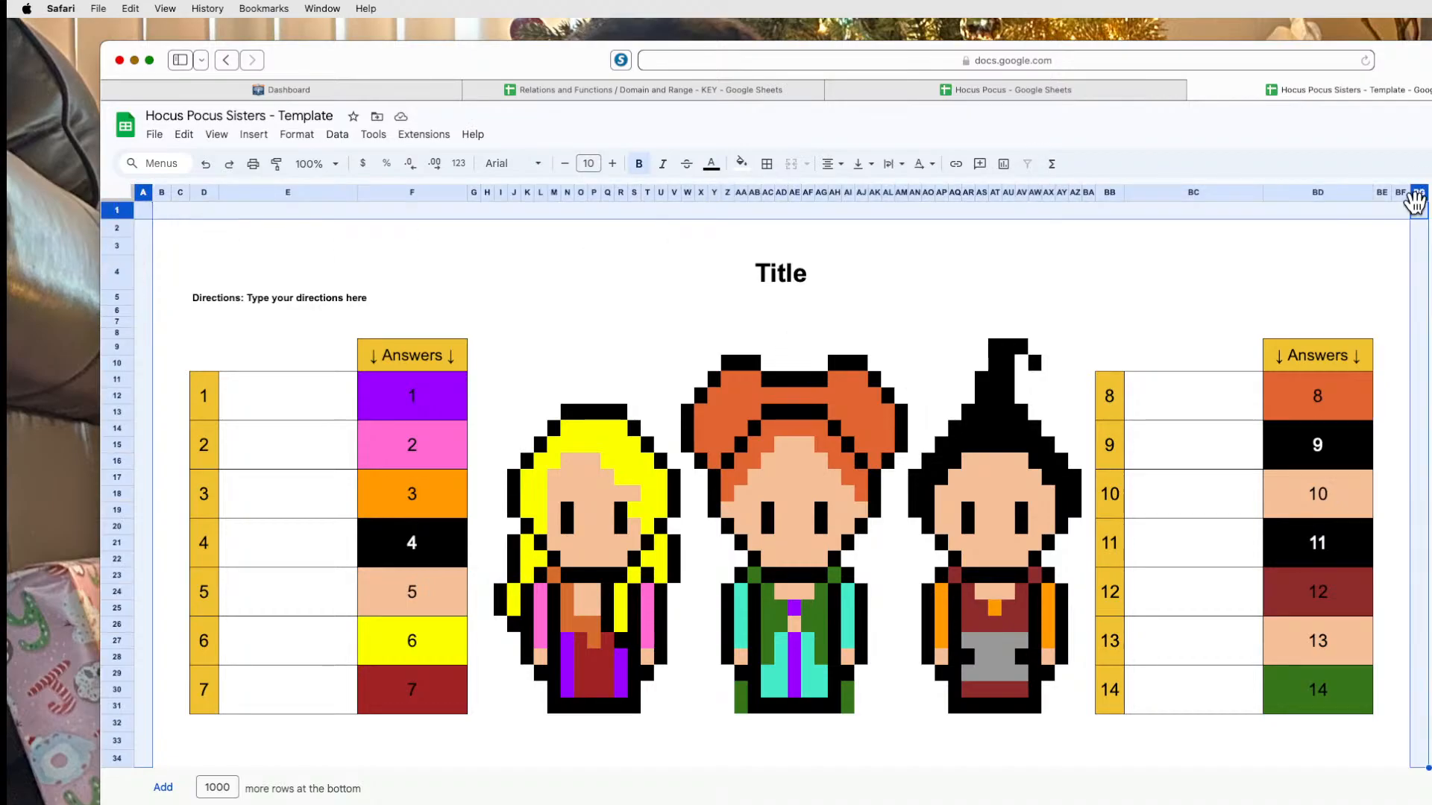
{"action": "left_click", "coordinate": [116, 758], "text": "super"}
{"action": "left_click", "coordinate": [751, 164]}
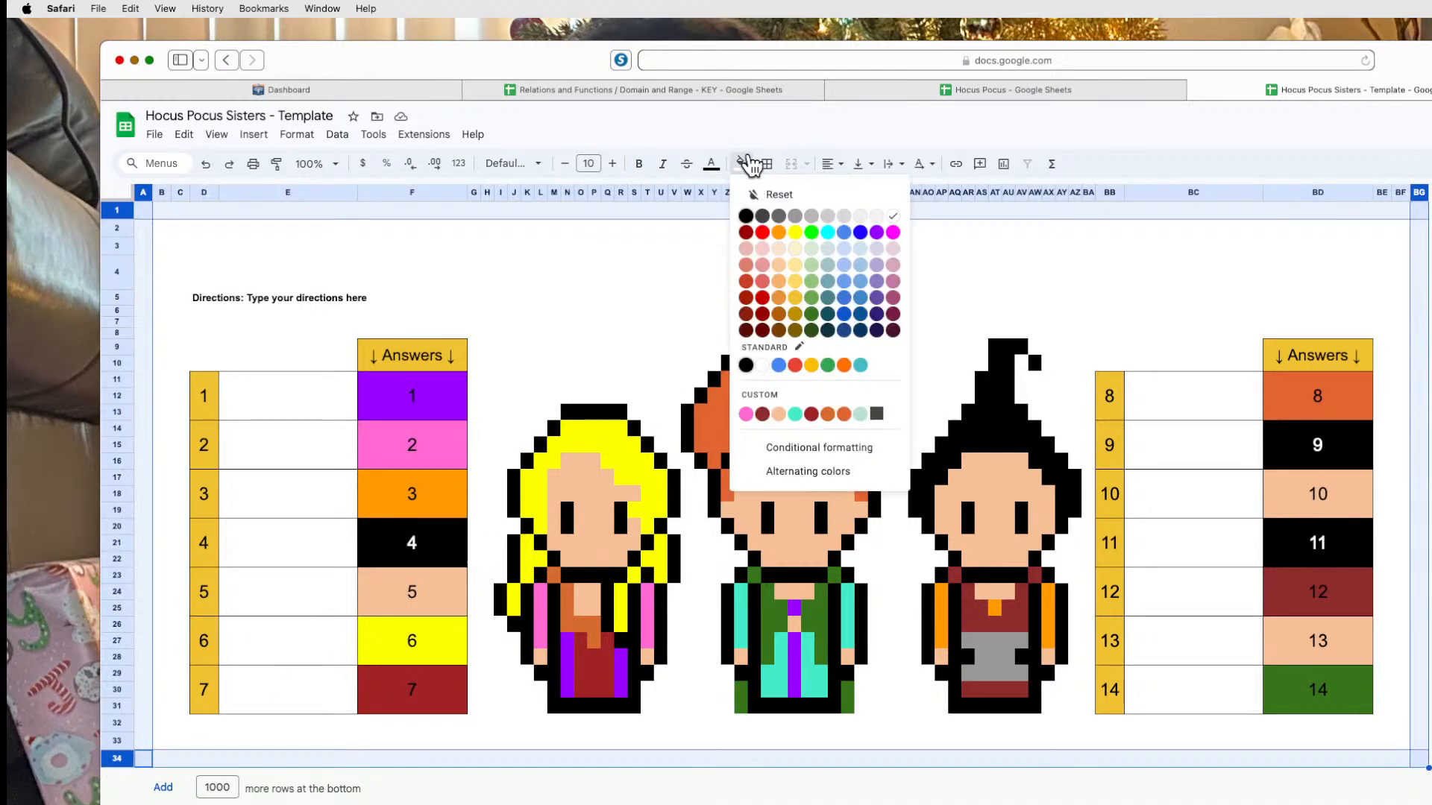
{"action": "left_click", "coordinate": [844, 415]}
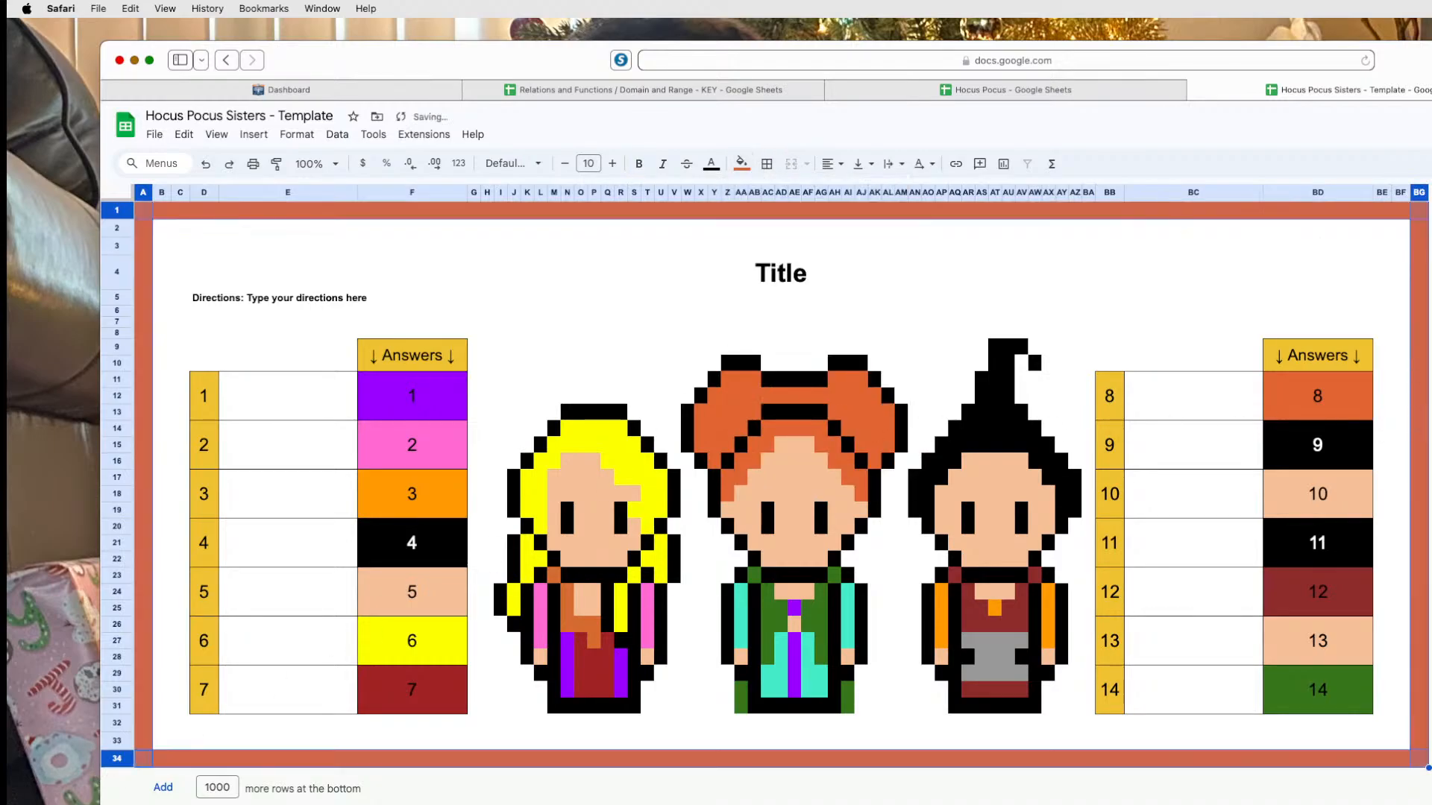
{"action": "left_click", "coordinate": [1420, 395]}
Fill the second frame ring, columns B and BF with rows 2 and 33, in dark green.
{"action": "left_click", "coordinate": [164, 193]}
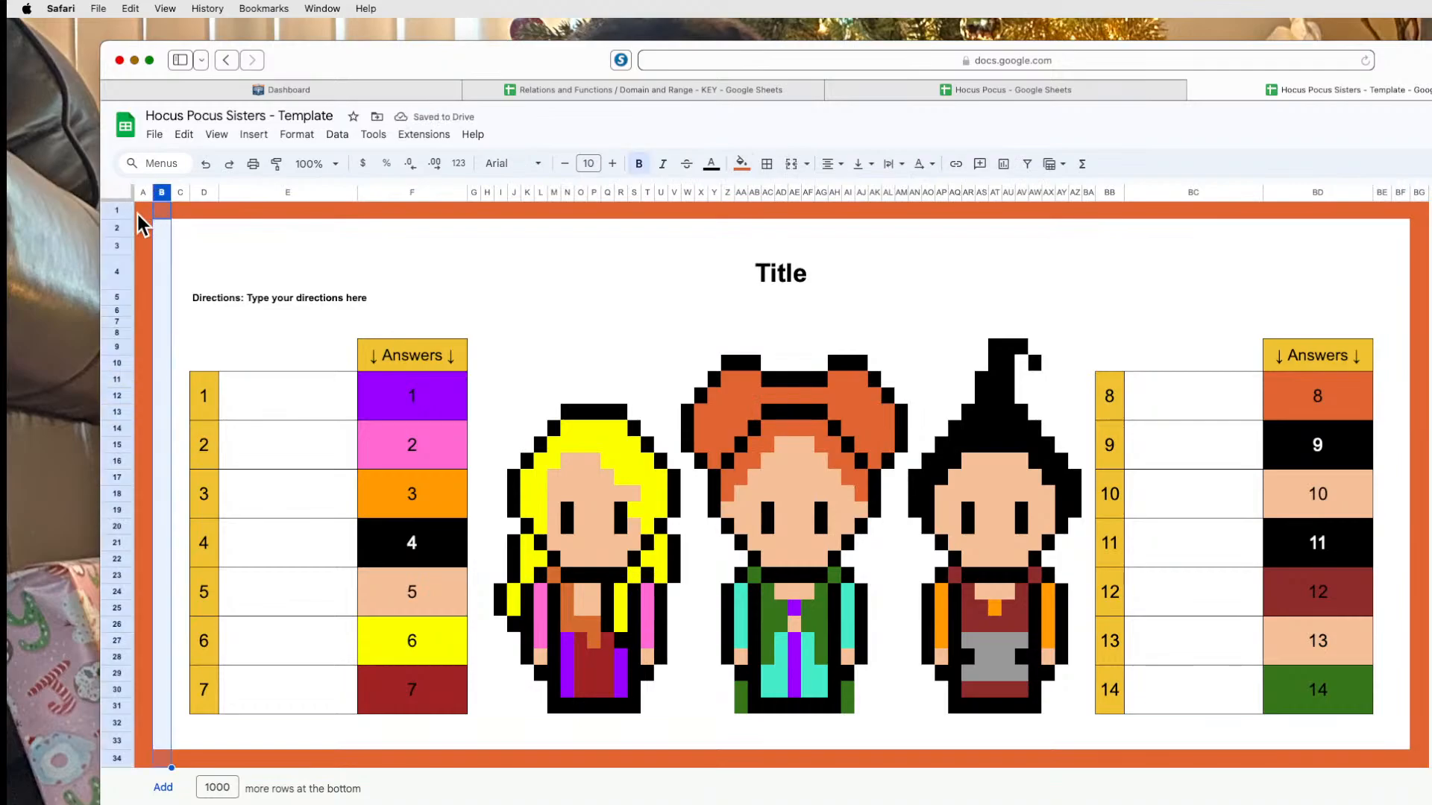
{"action": "left_click", "coordinate": [116, 227], "text": "super"}
{"action": "left_click", "coordinate": [1400, 193], "text": "super"}
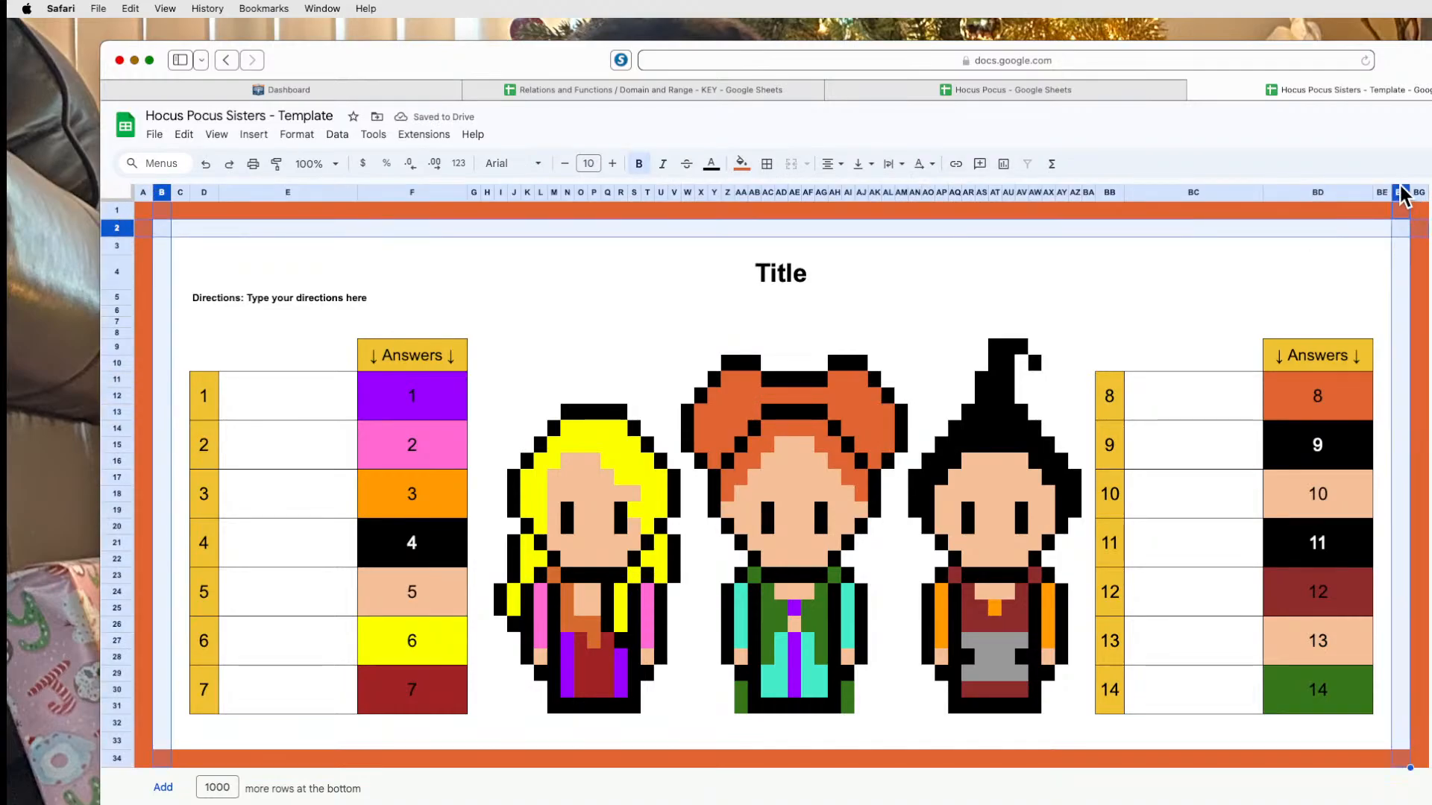
{"action": "left_click", "coordinate": [117, 741], "text": "super"}
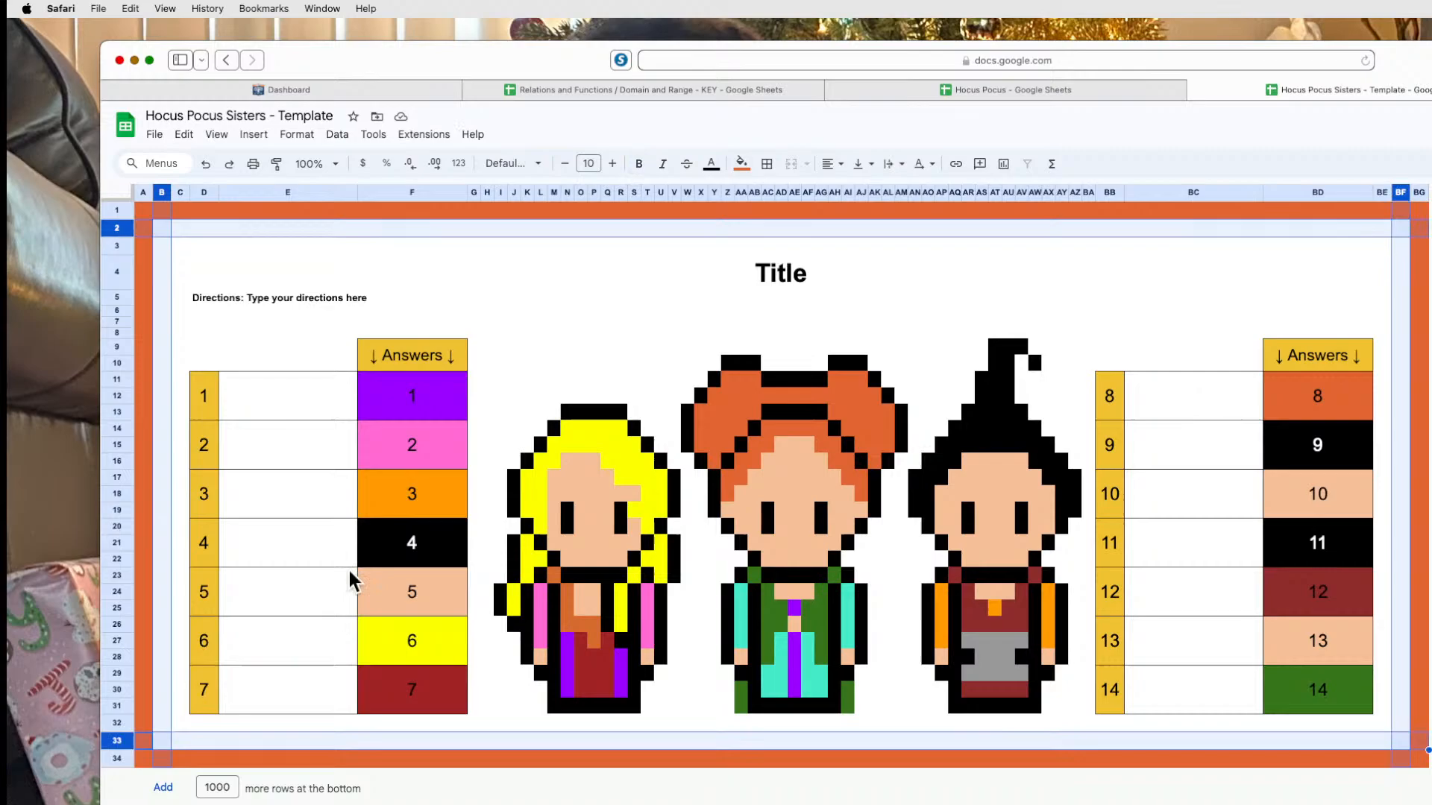
{"action": "left_click", "coordinate": [742, 164]}
{"action": "left_click", "coordinate": [746, 217]}
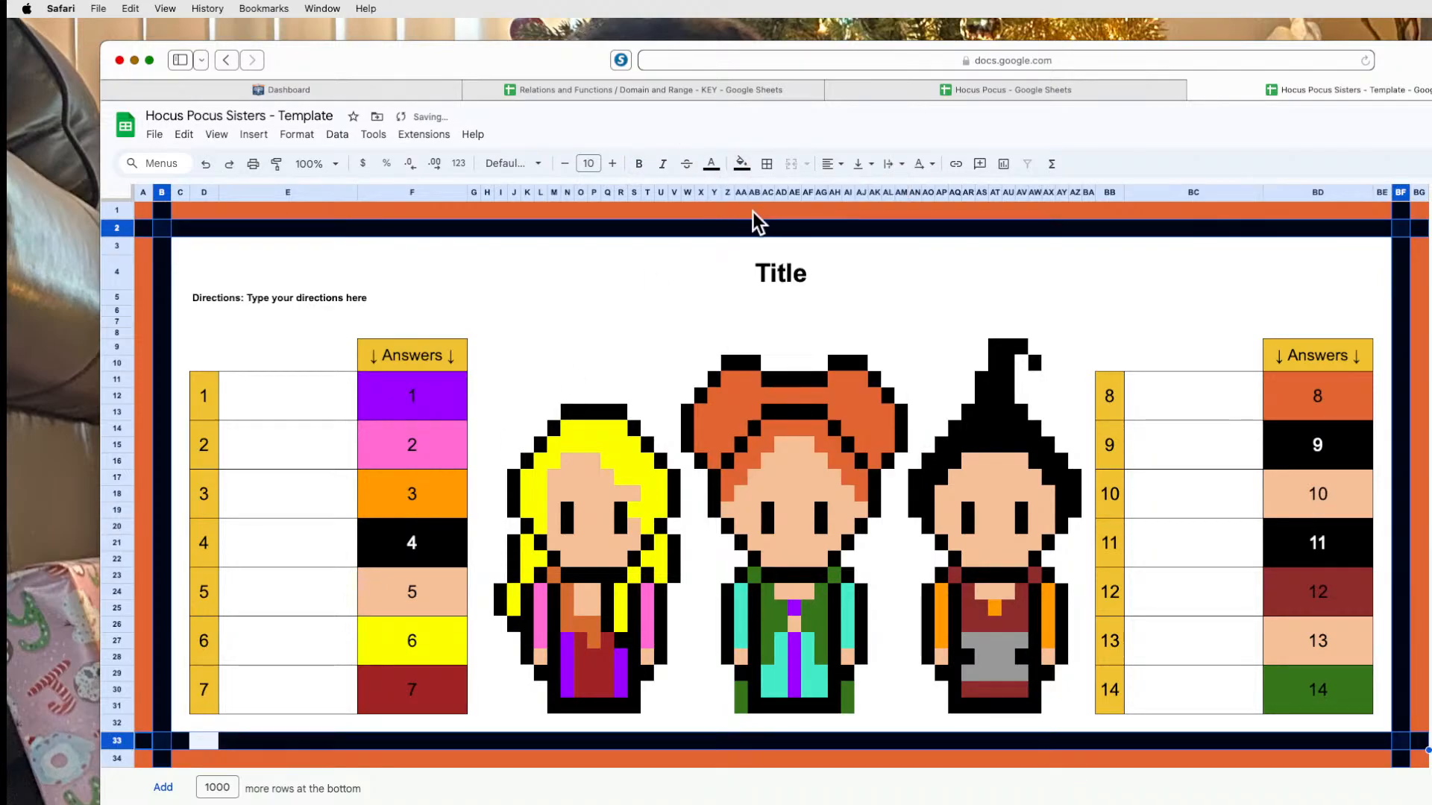
{"action": "left_click", "coordinate": [742, 163]}
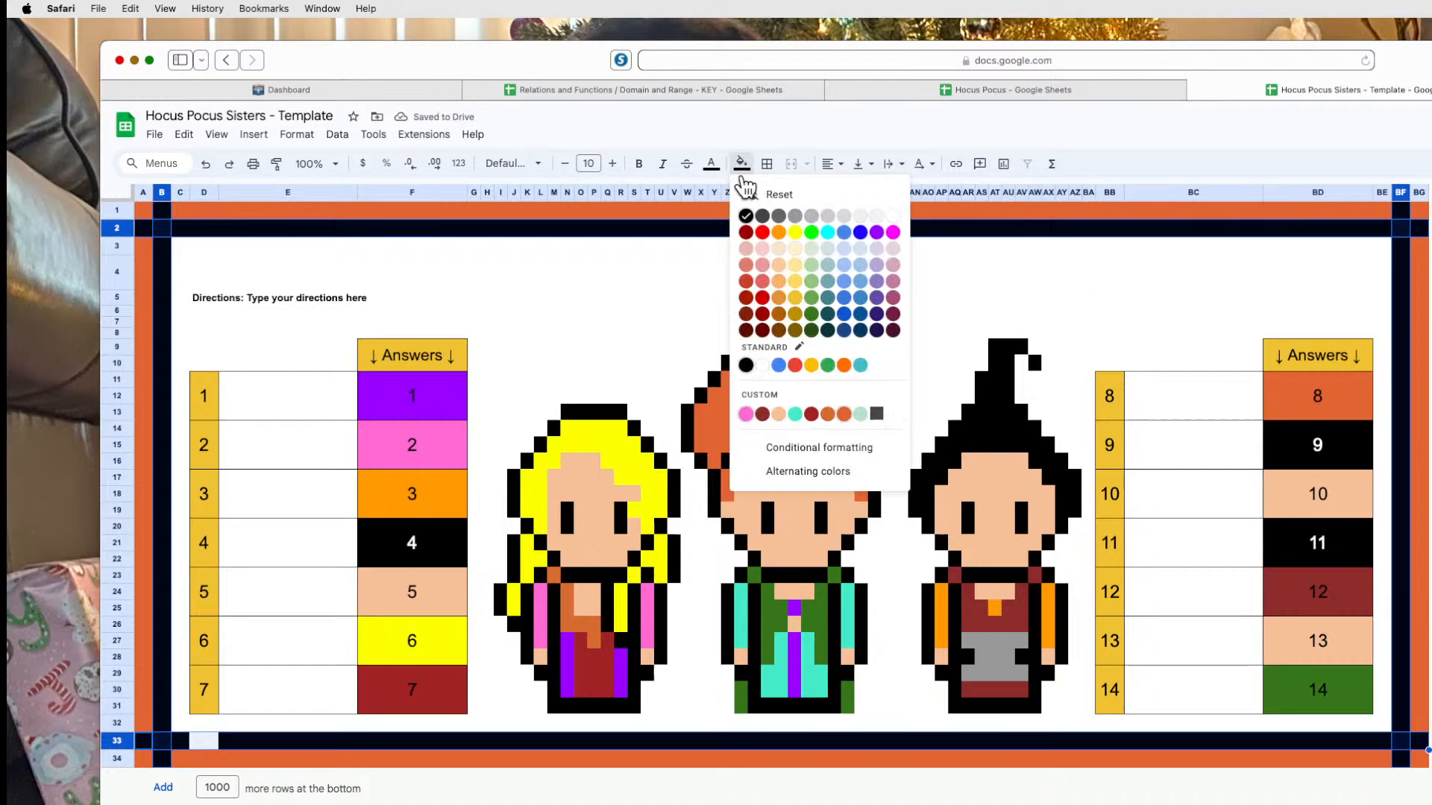
{"action": "left_click", "coordinate": [812, 314]}
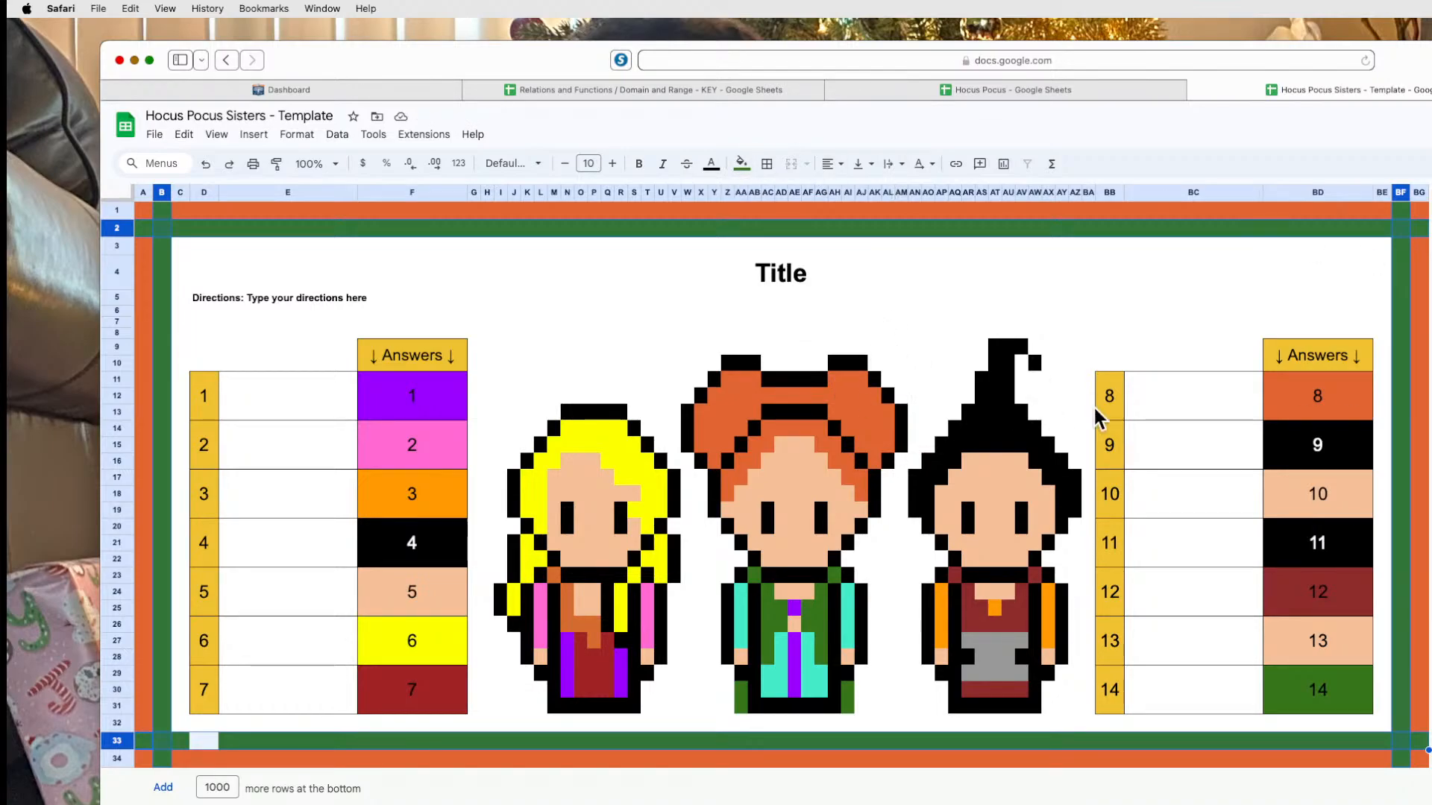
{"action": "left_click", "coordinate": [568, 759]}
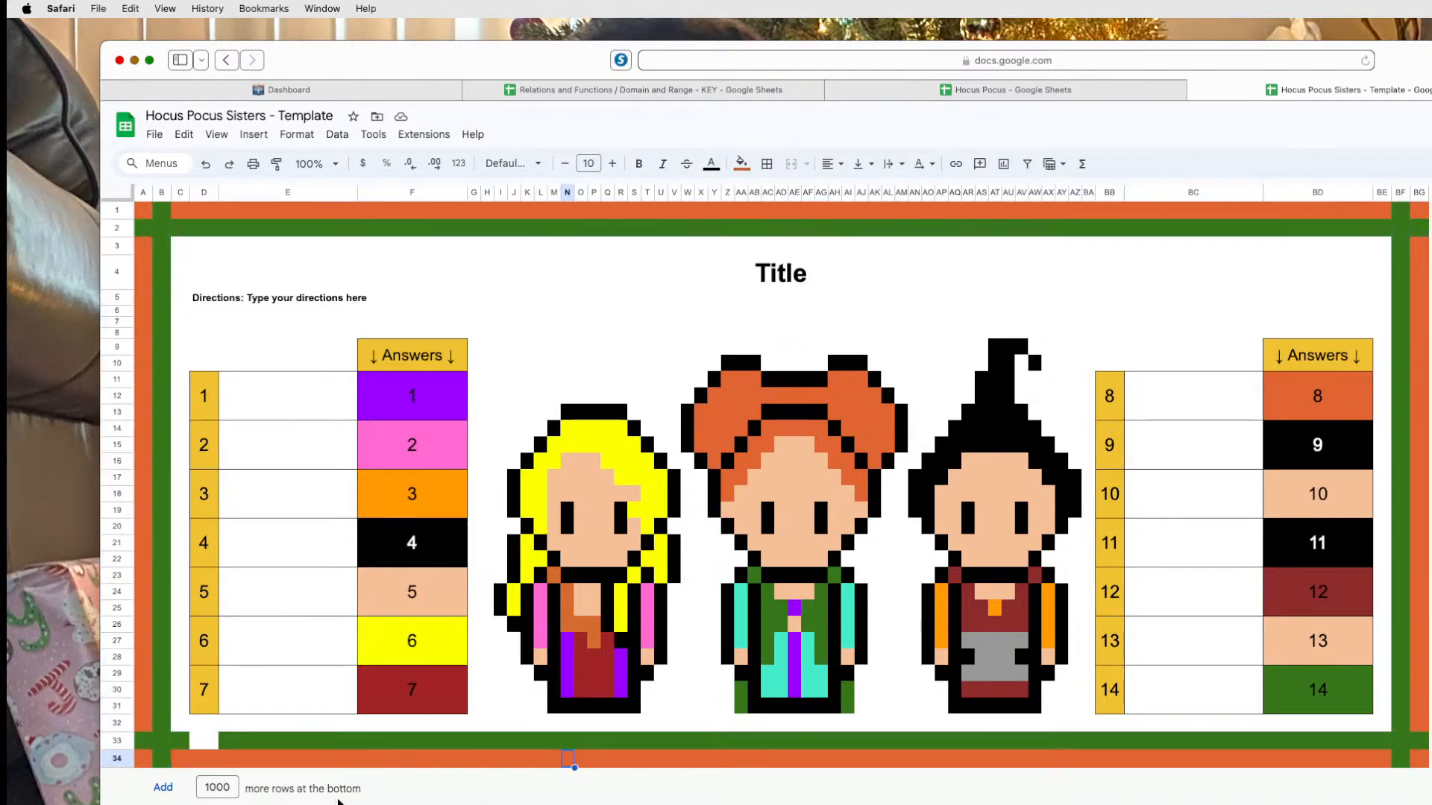
Unmerge the white cell in column D across rows 32 and 33, and fill all of row 33 in the same dark green.
{"action": "left_click", "coordinate": [204, 735]}
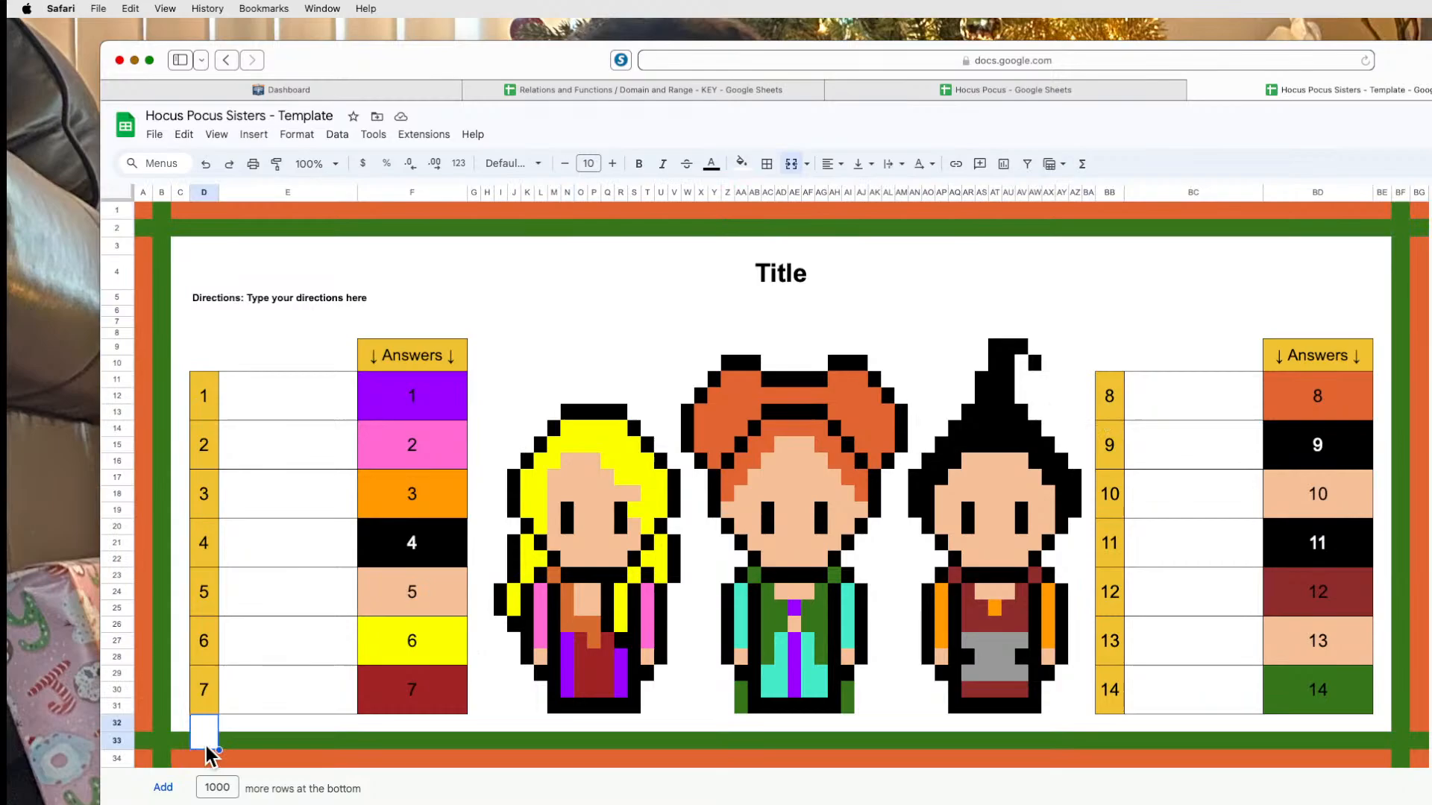
{"action": "left_click", "coordinate": [795, 167]}
{"action": "left_click", "coordinate": [117, 740]}
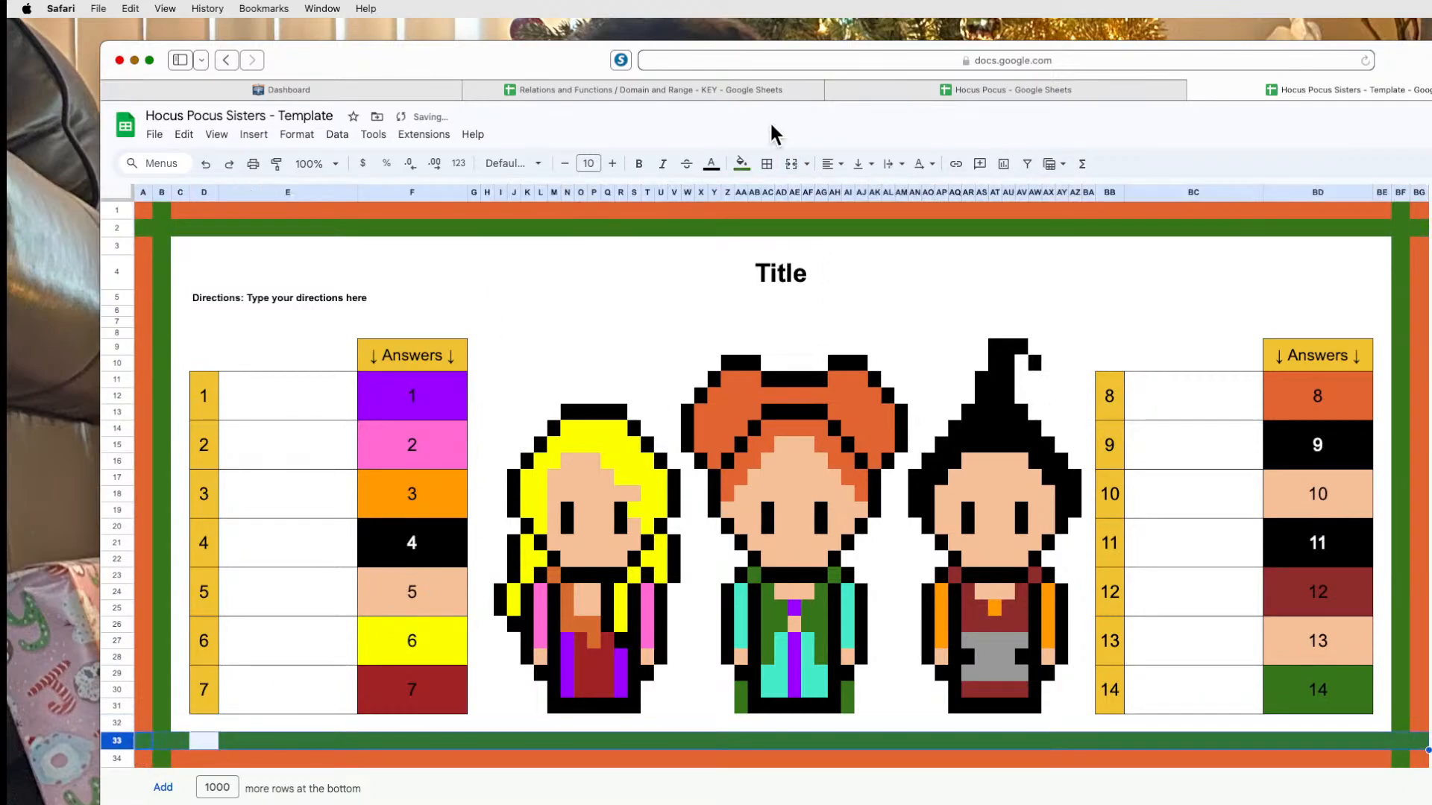
{"action": "left_click", "coordinate": [741, 163]}
{"action": "left_click", "coordinate": [812, 321]}
{"action": "left_click", "coordinate": [1419, 396]}
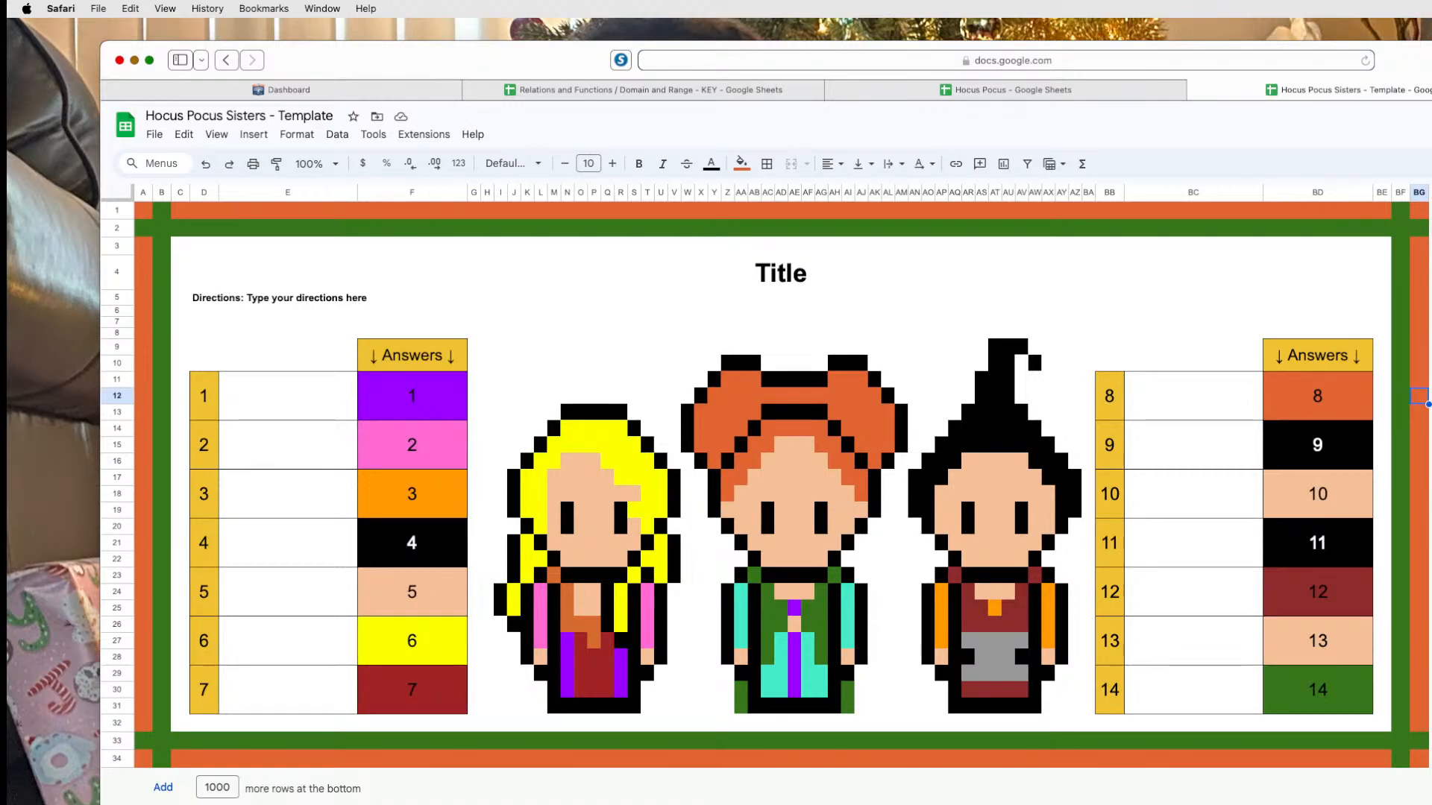
Change the template's general access in its sharing settings and close them.
{"action": "left_click", "coordinate": [1431, 125]}
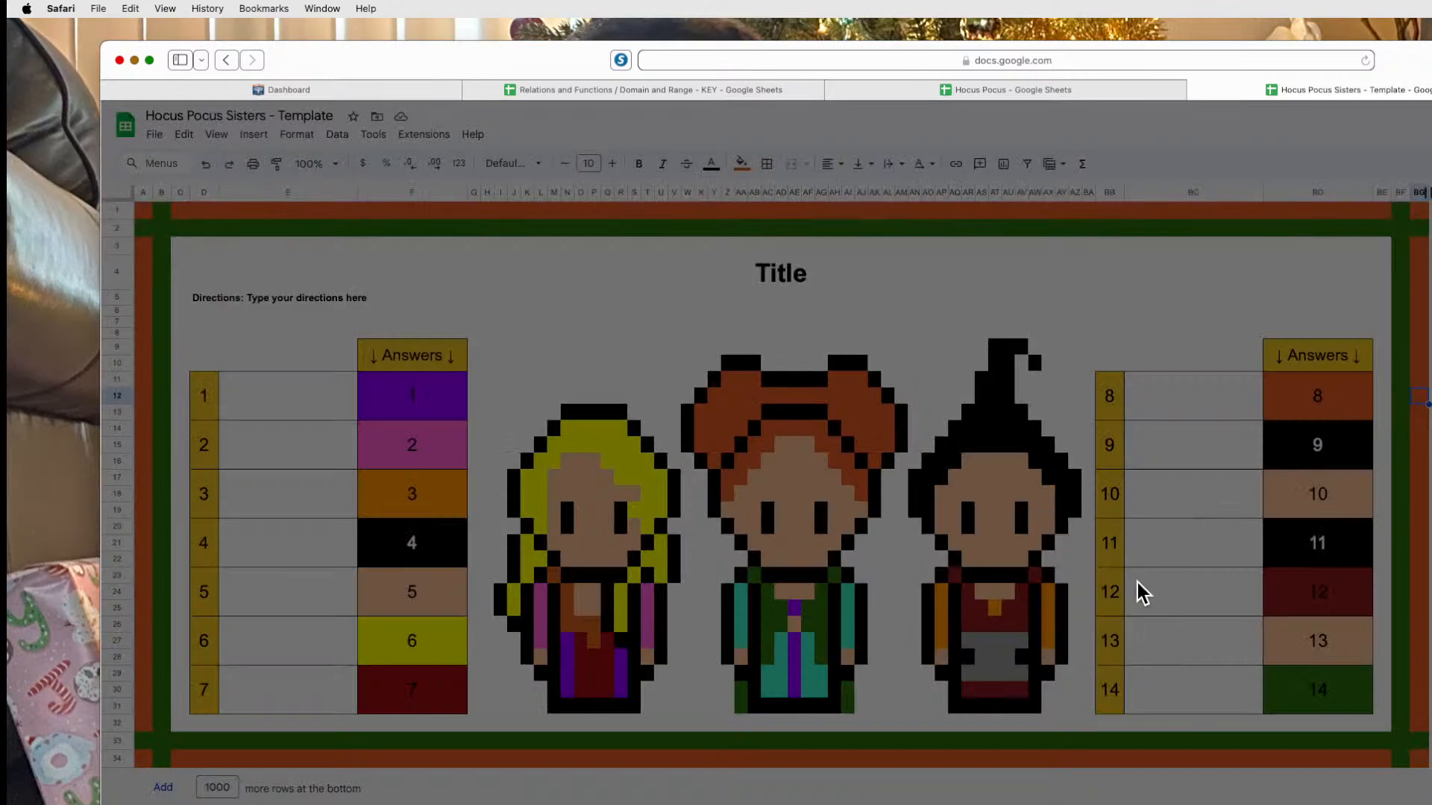
{"action": "left_click", "coordinate": [916, 792]}
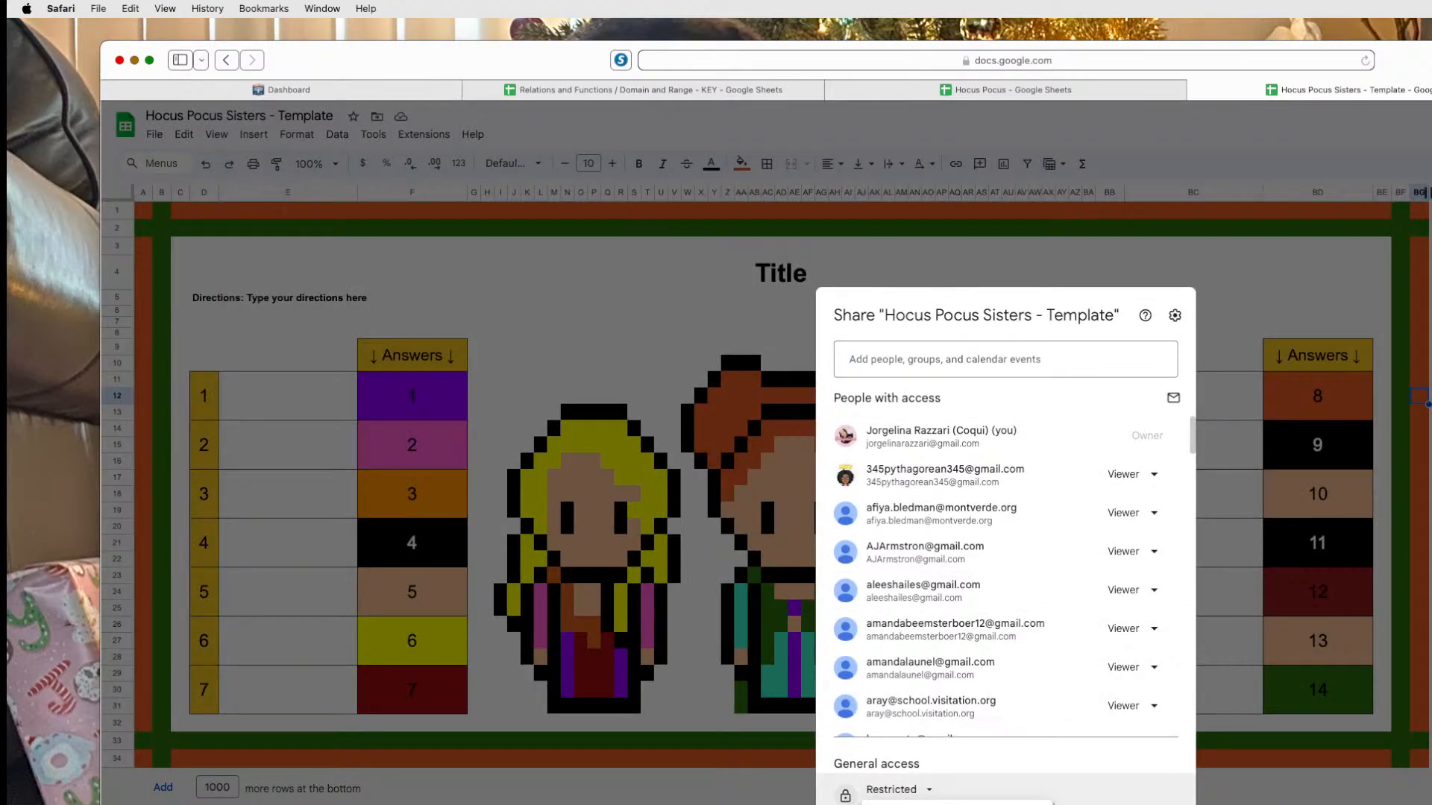
{"action": "left_click", "coordinate": [919, 804]}
{"action": "left_click", "coordinate": [880, 804]}
{"action": "left_click", "coordinate": [1155, 804]}
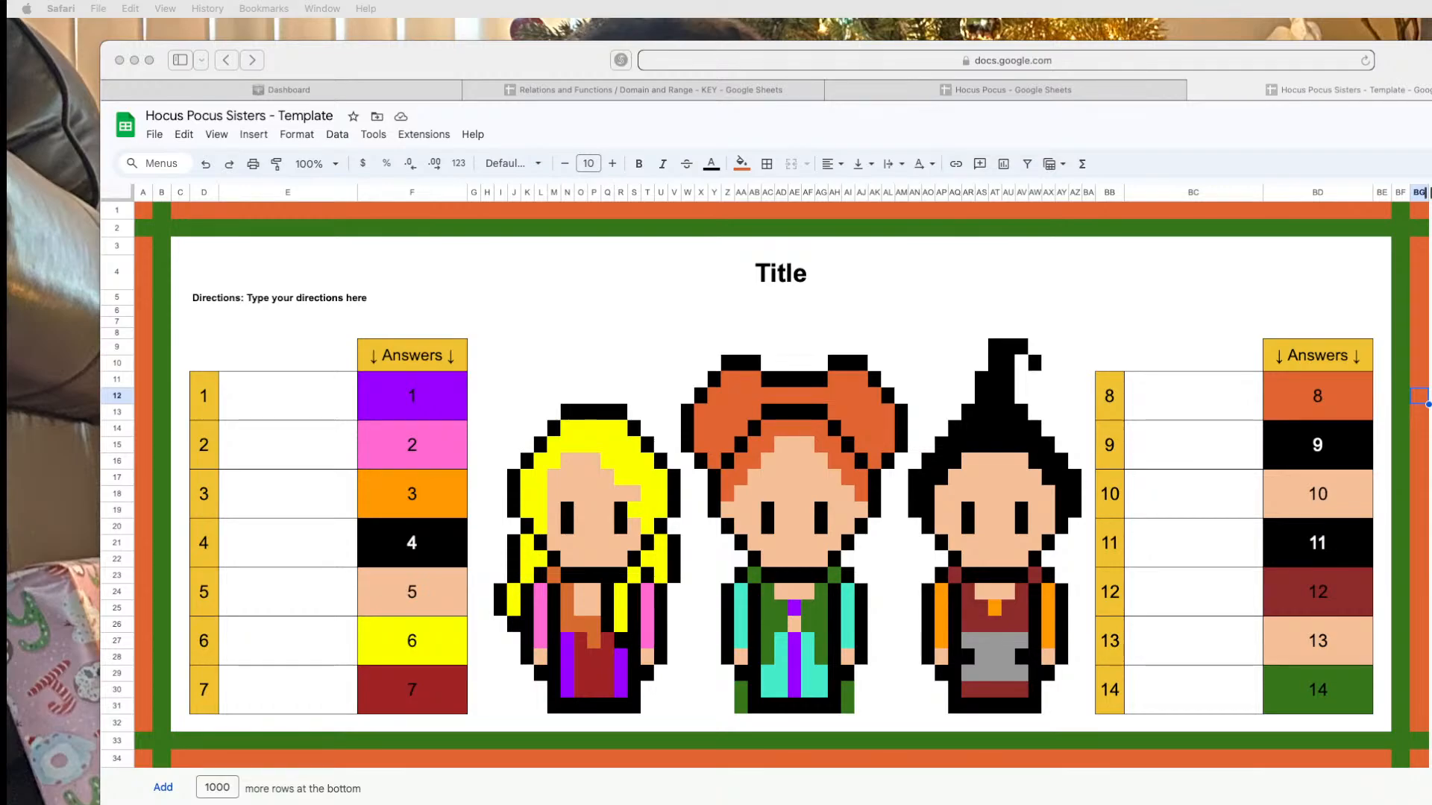
Look at the question 1 cells and the finished Relations and Functions / Domain and Range - KEY sheet, and return to the template.
{"action": "left_click", "coordinate": [313, 411]}
{"action": "left_click", "coordinate": [414, 405]}
{"action": "left_click", "coordinate": [334, 412]}
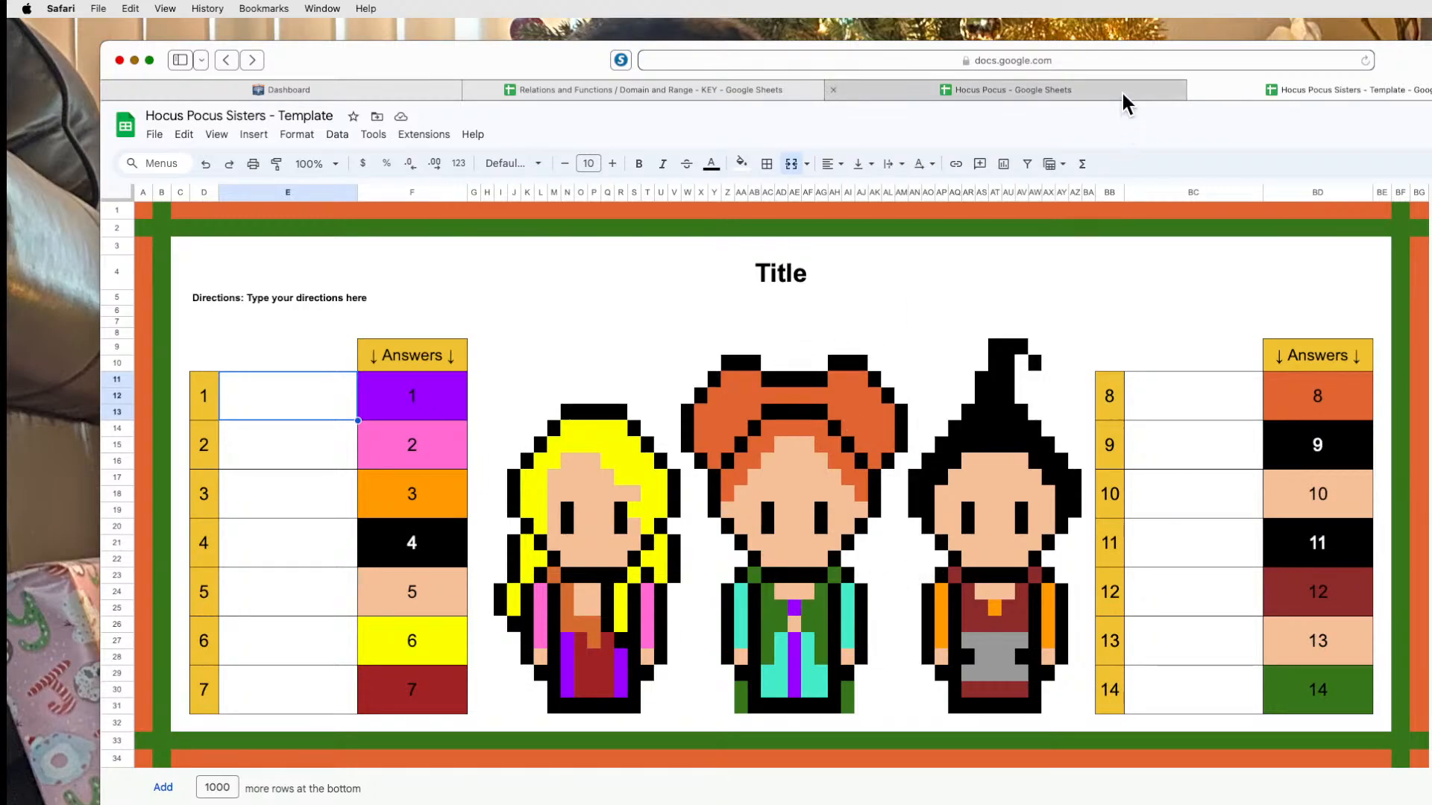
{"action": "left_click", "coordinate": [764, 86]}
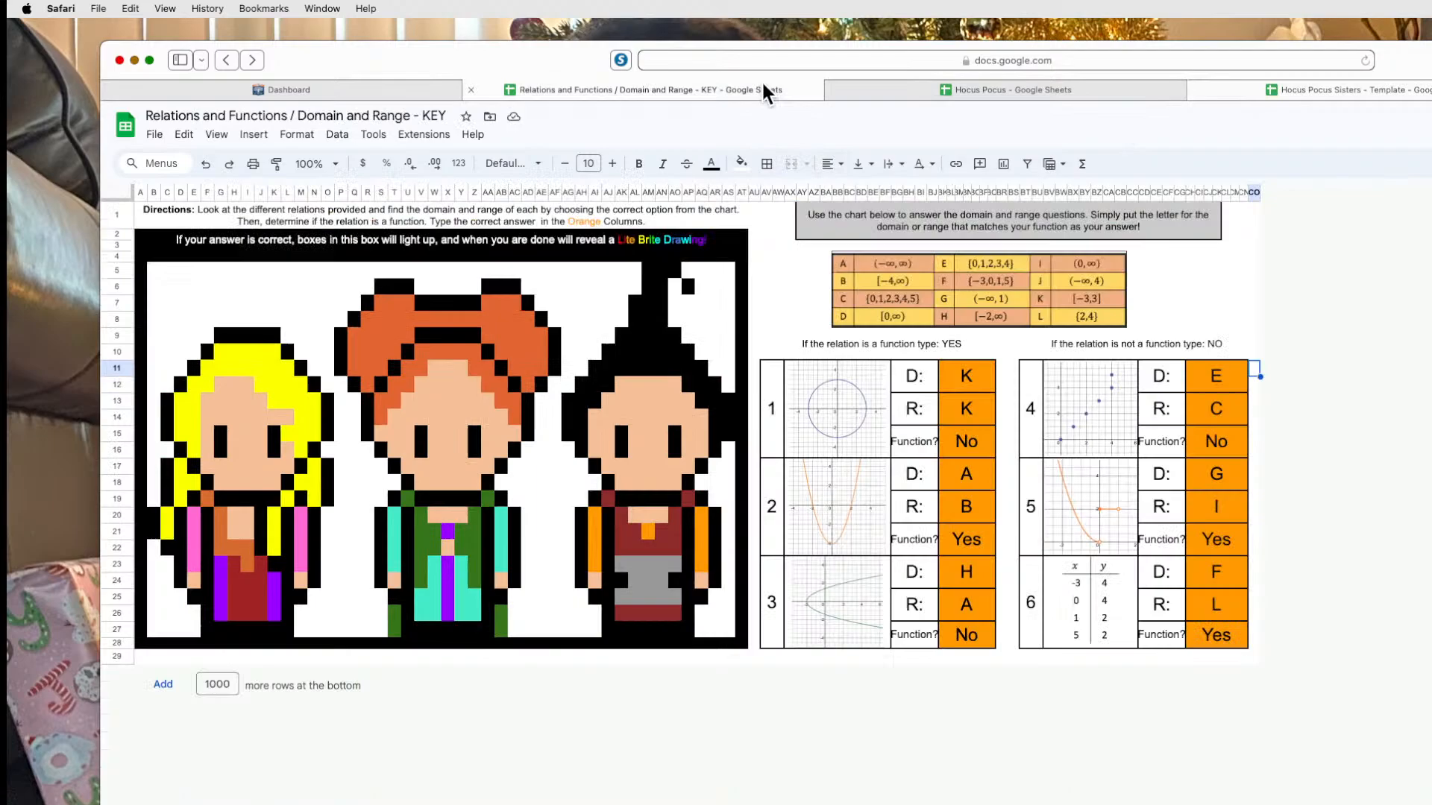
{"action": "left_click", "coordinate": [898, 85]}
{"action": "left_click", "coordinate": [1339, 86]}
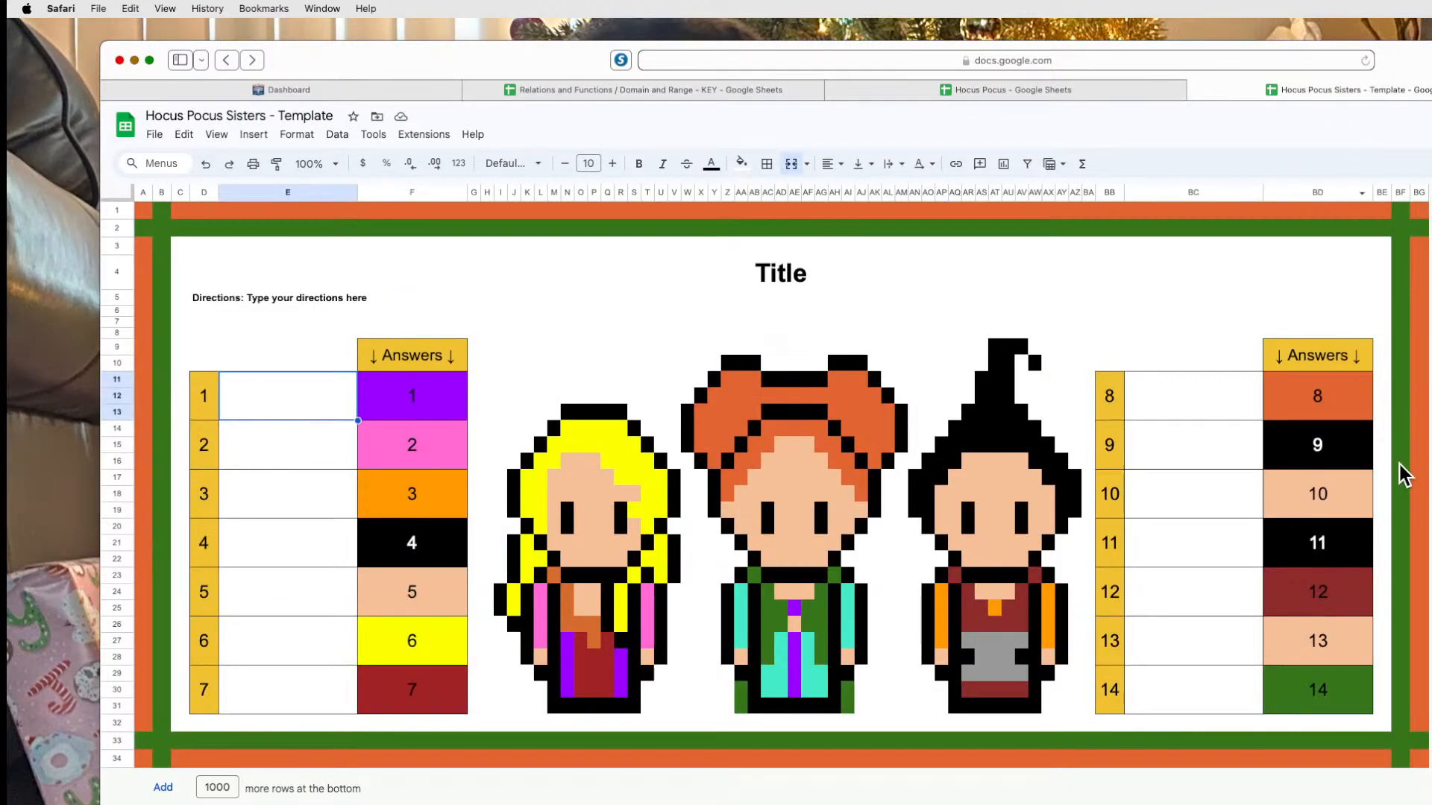